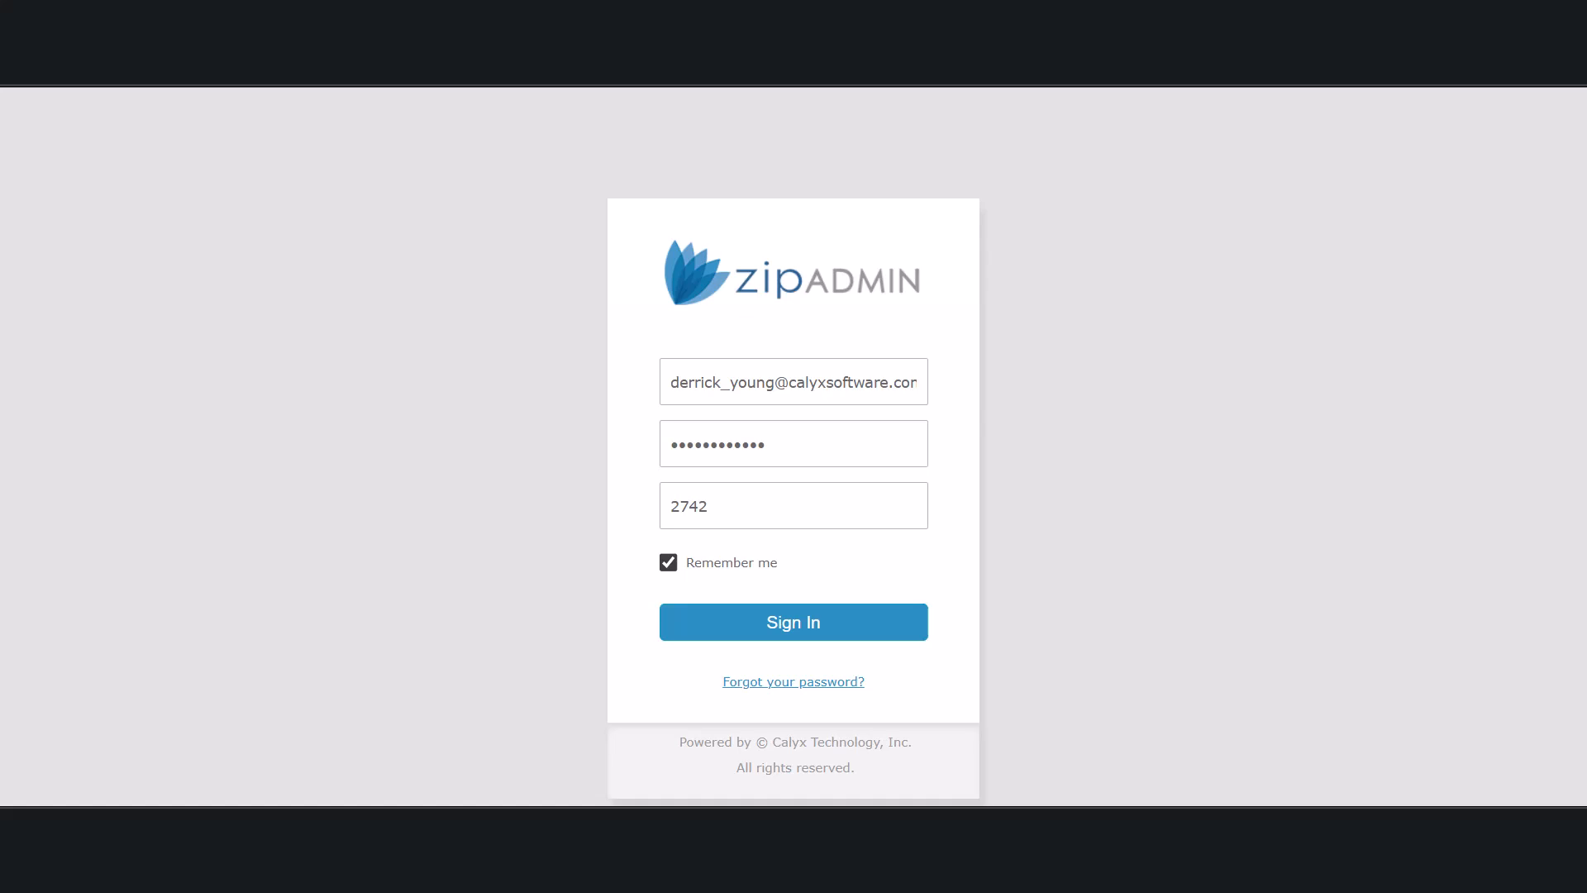
Step: Sign in to the admin site with the saved credentials and view the public company website
left_click(755, 638)
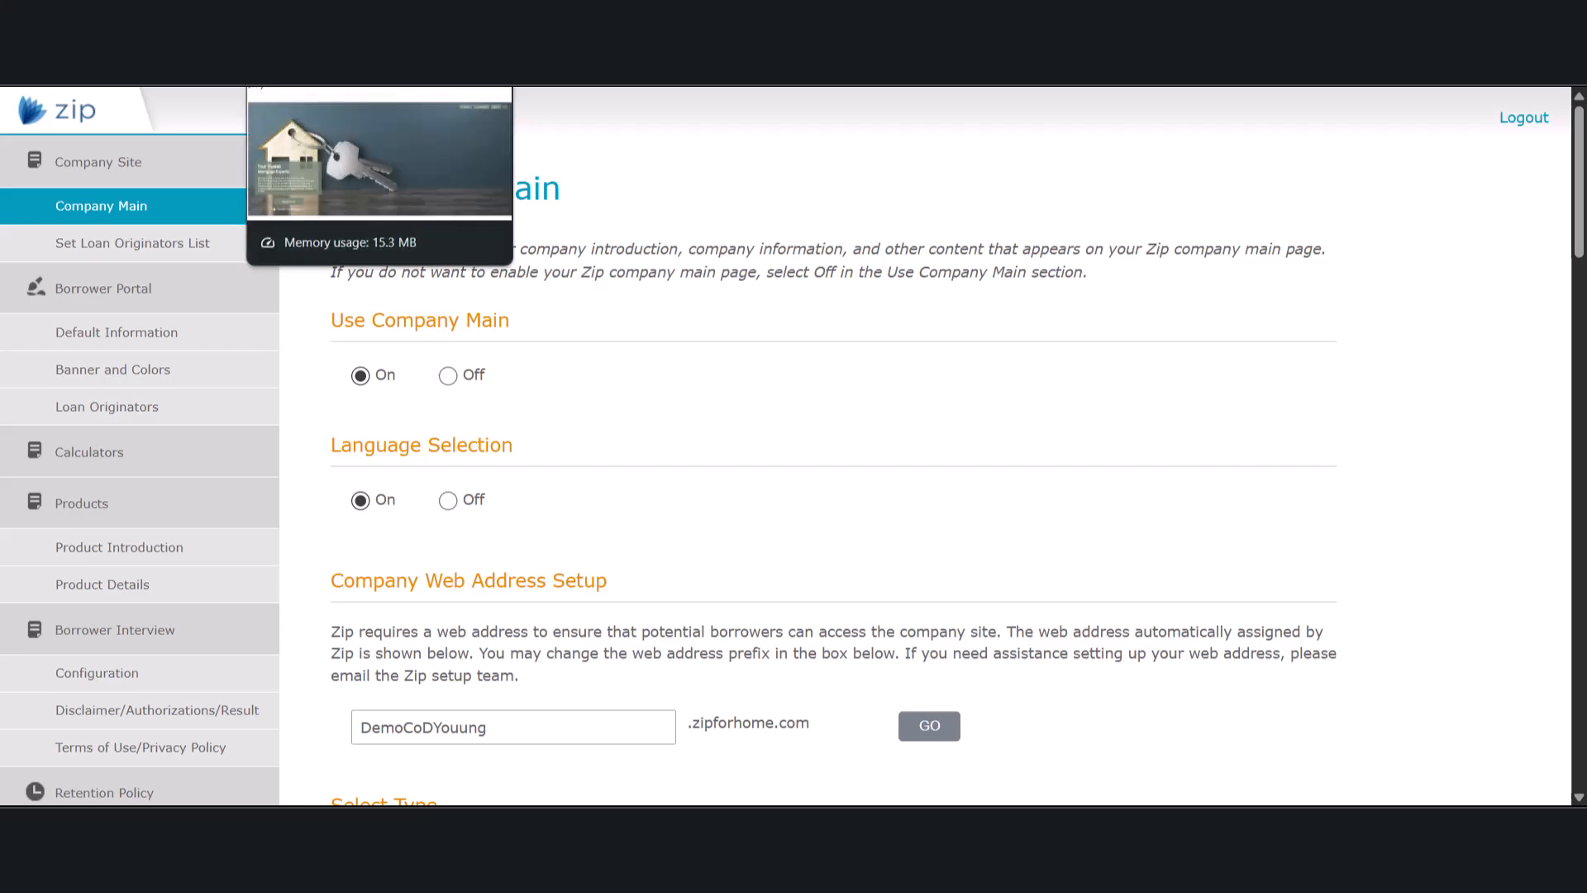
left_click(331, 18)
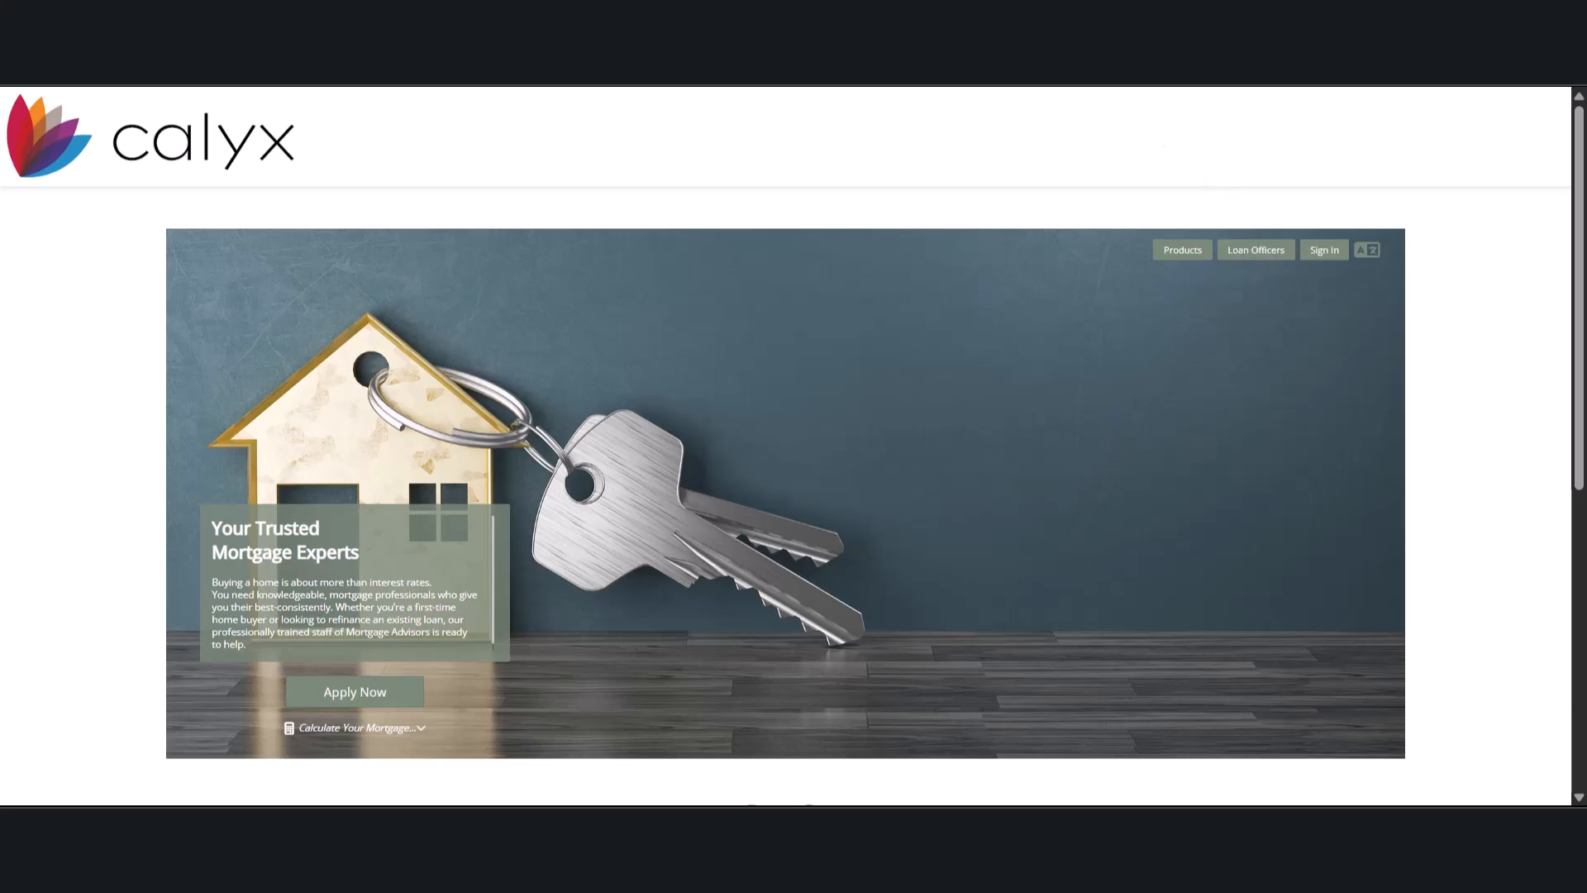
key("ctrl+shift+Tab")
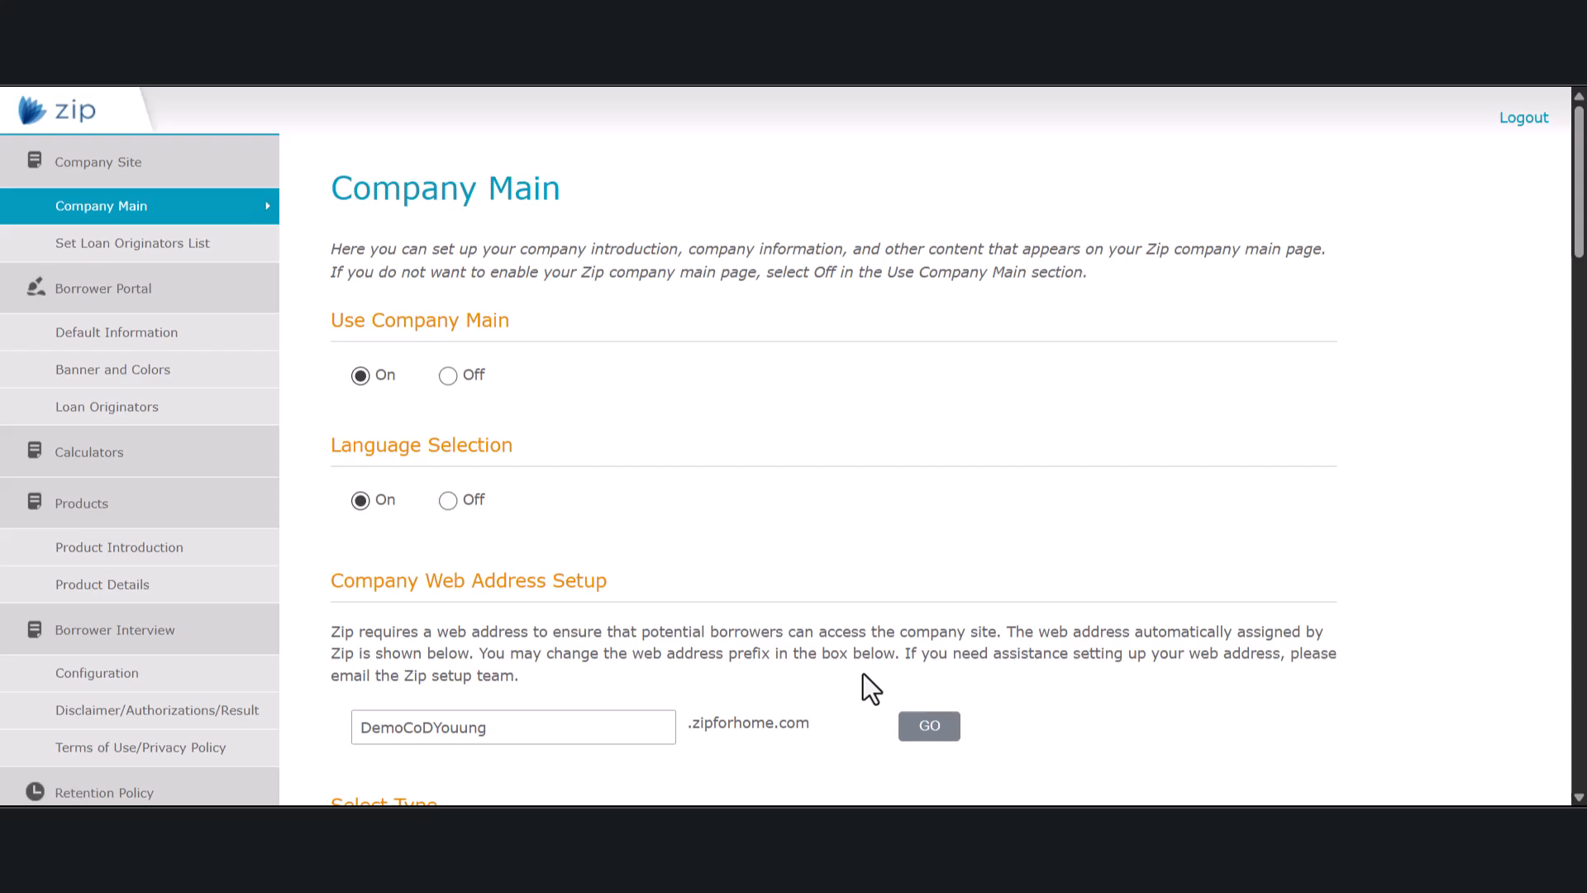
Step: Try layout type B for the Company Main page and review its content preview
scroll(863, 673, "down", 5)
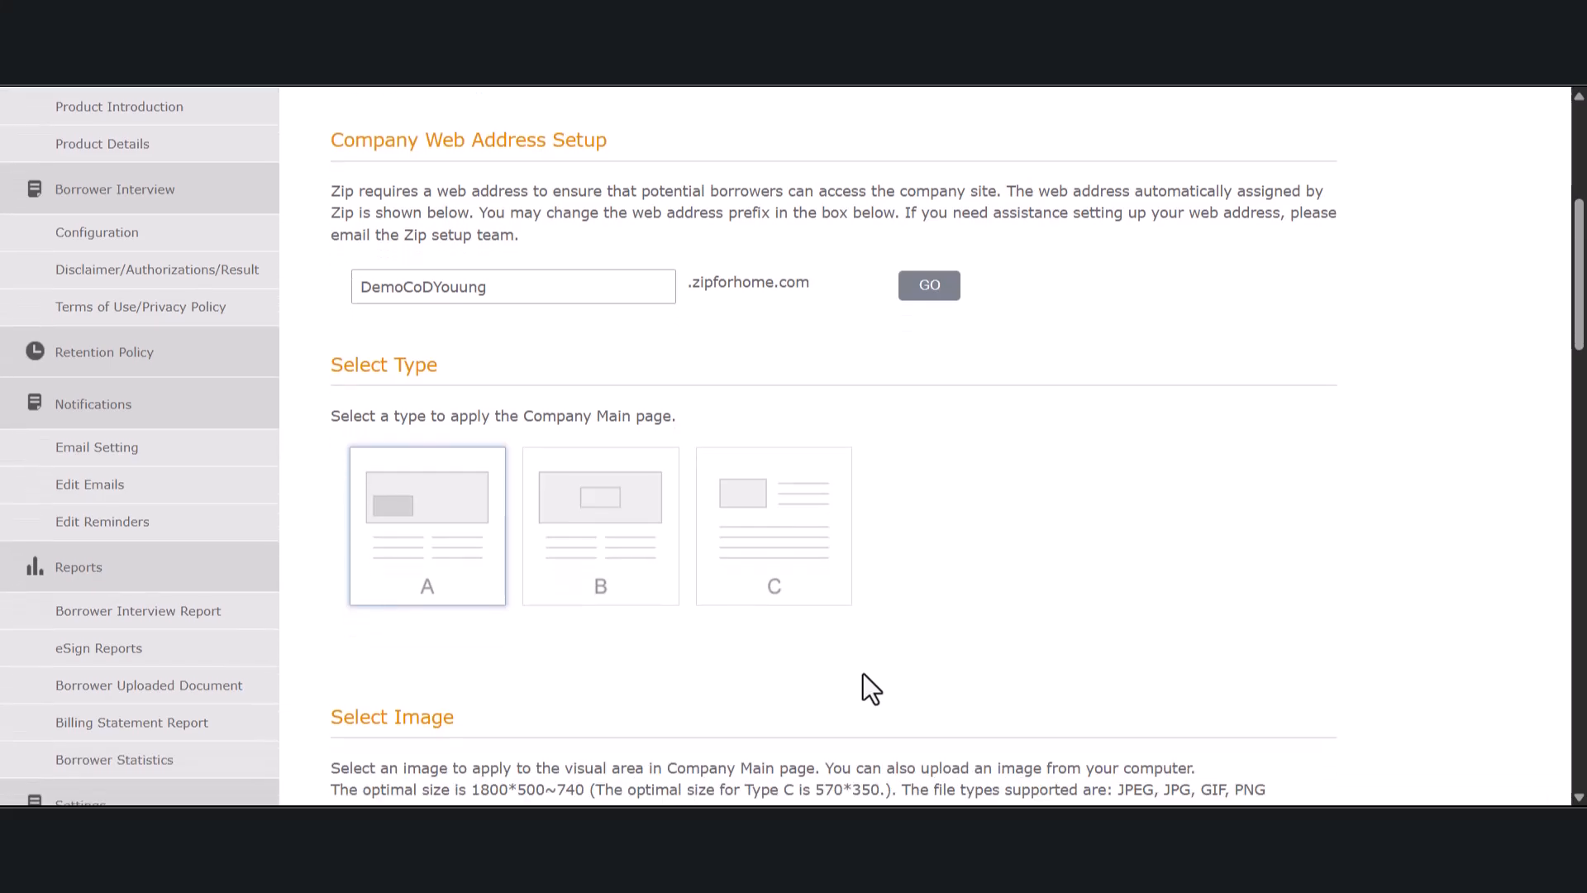
scroll(1281, 607, "down", 12)
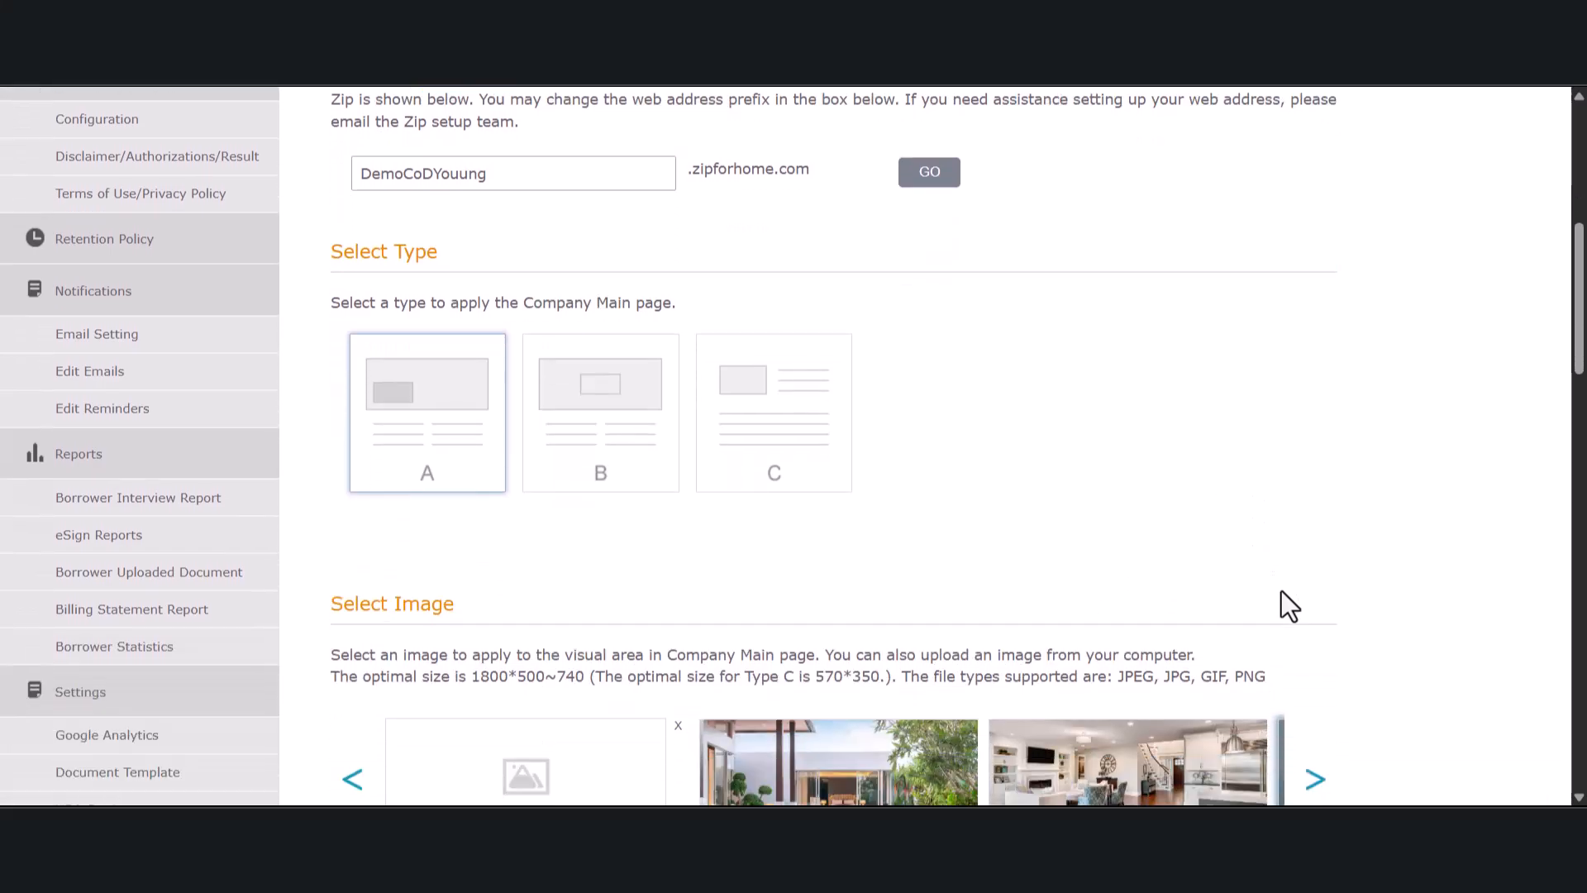
scroll(1279, 612, "up", 11)
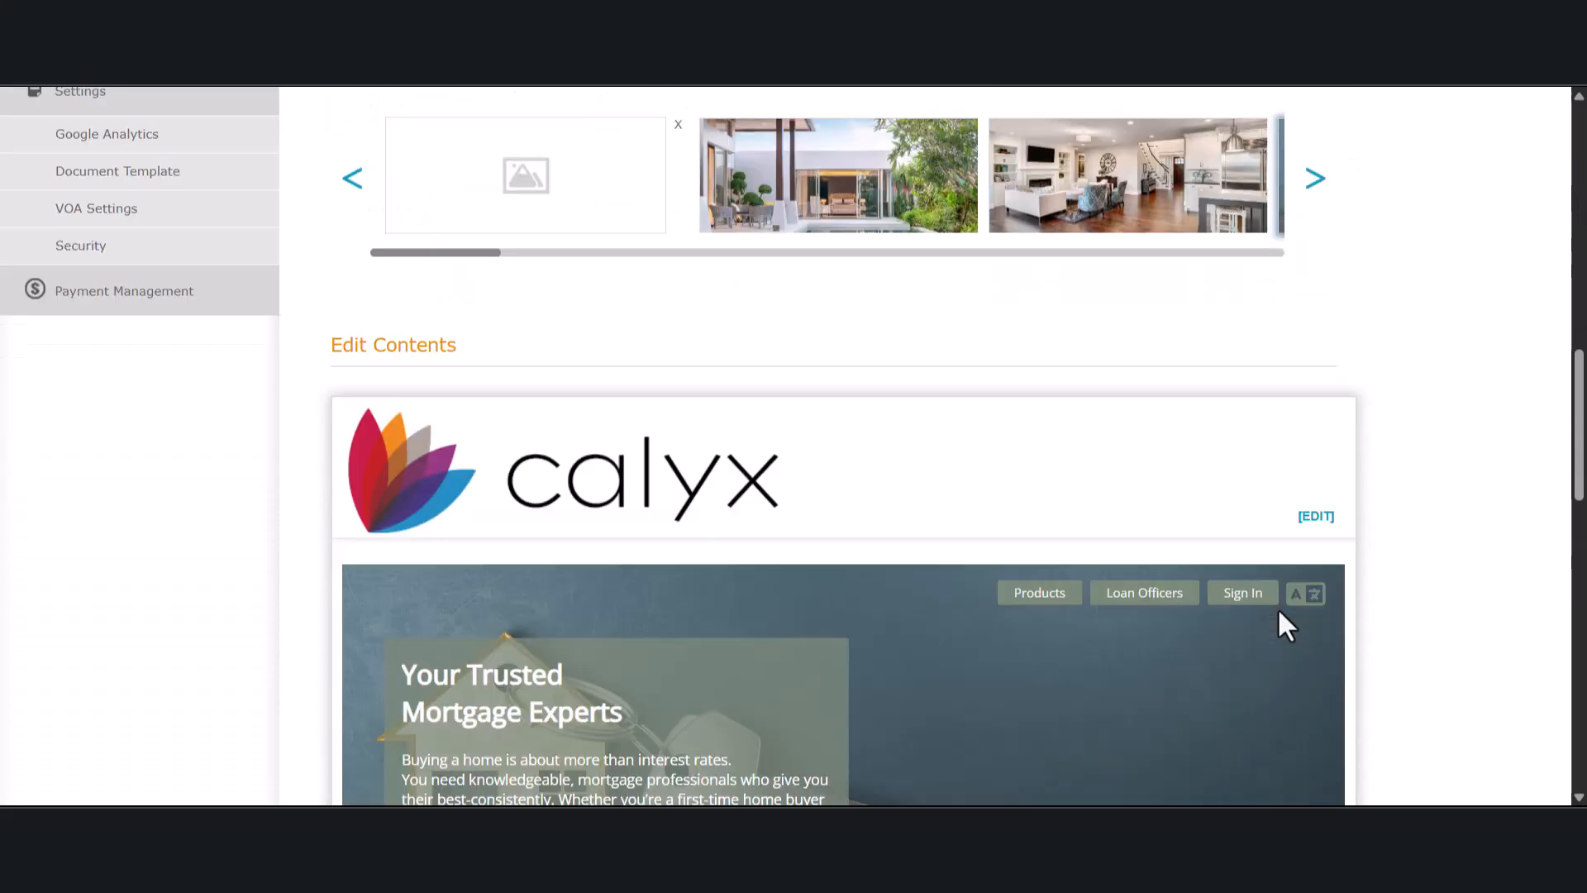
left_click(553, 426)
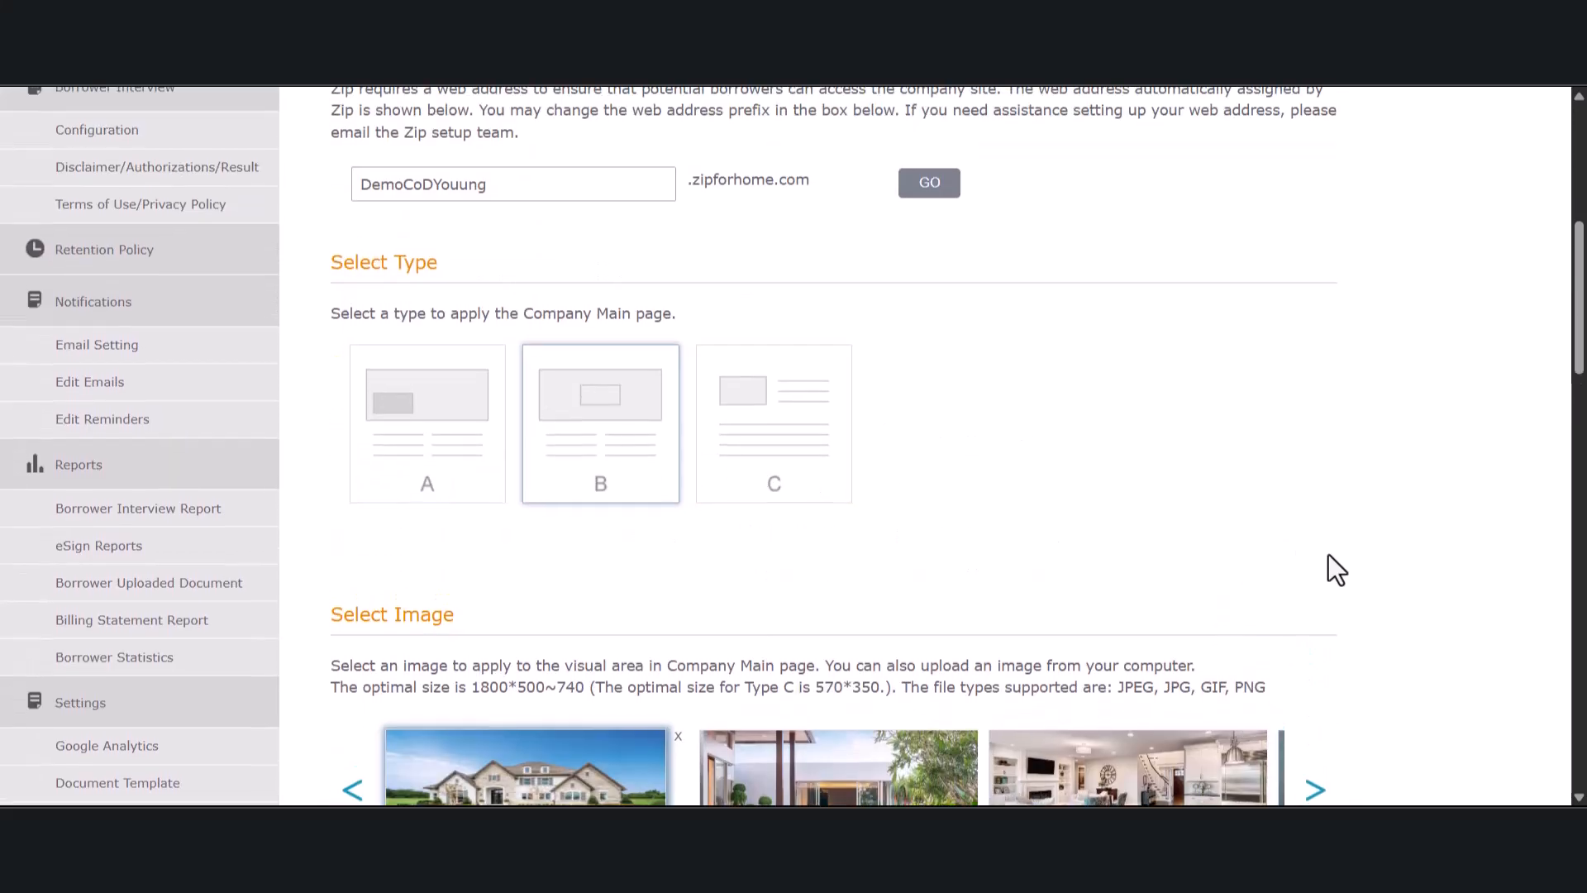
scroll(1351, 595, "down", 10)
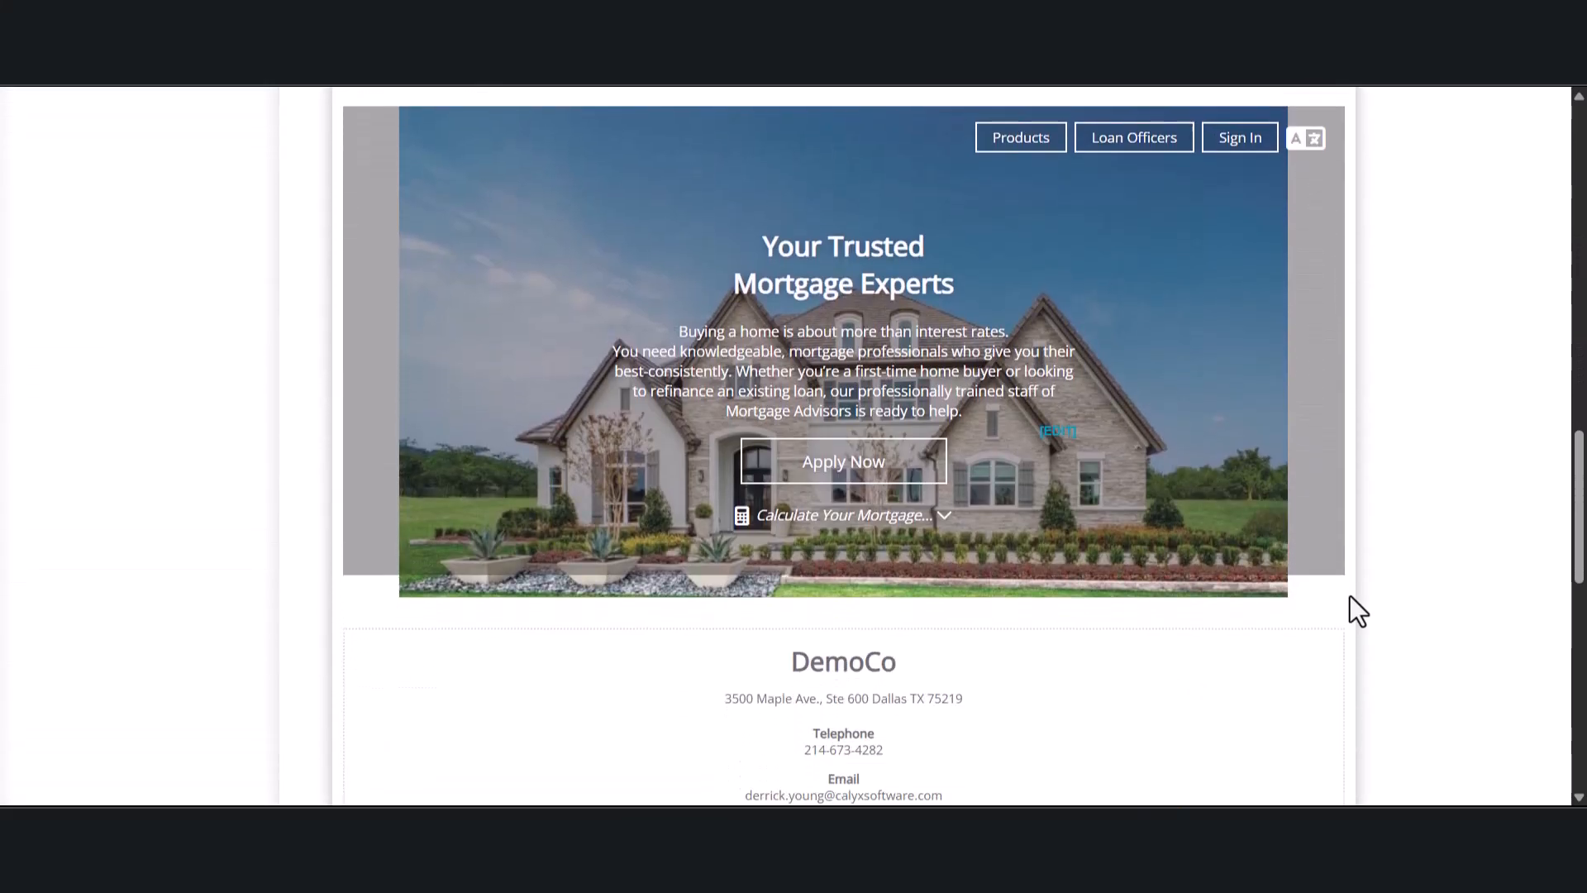
Step: Try layout type C for the Company Main page and review its content preview
scroll(1351, 595, "up", 11)
left_click(731, 460)
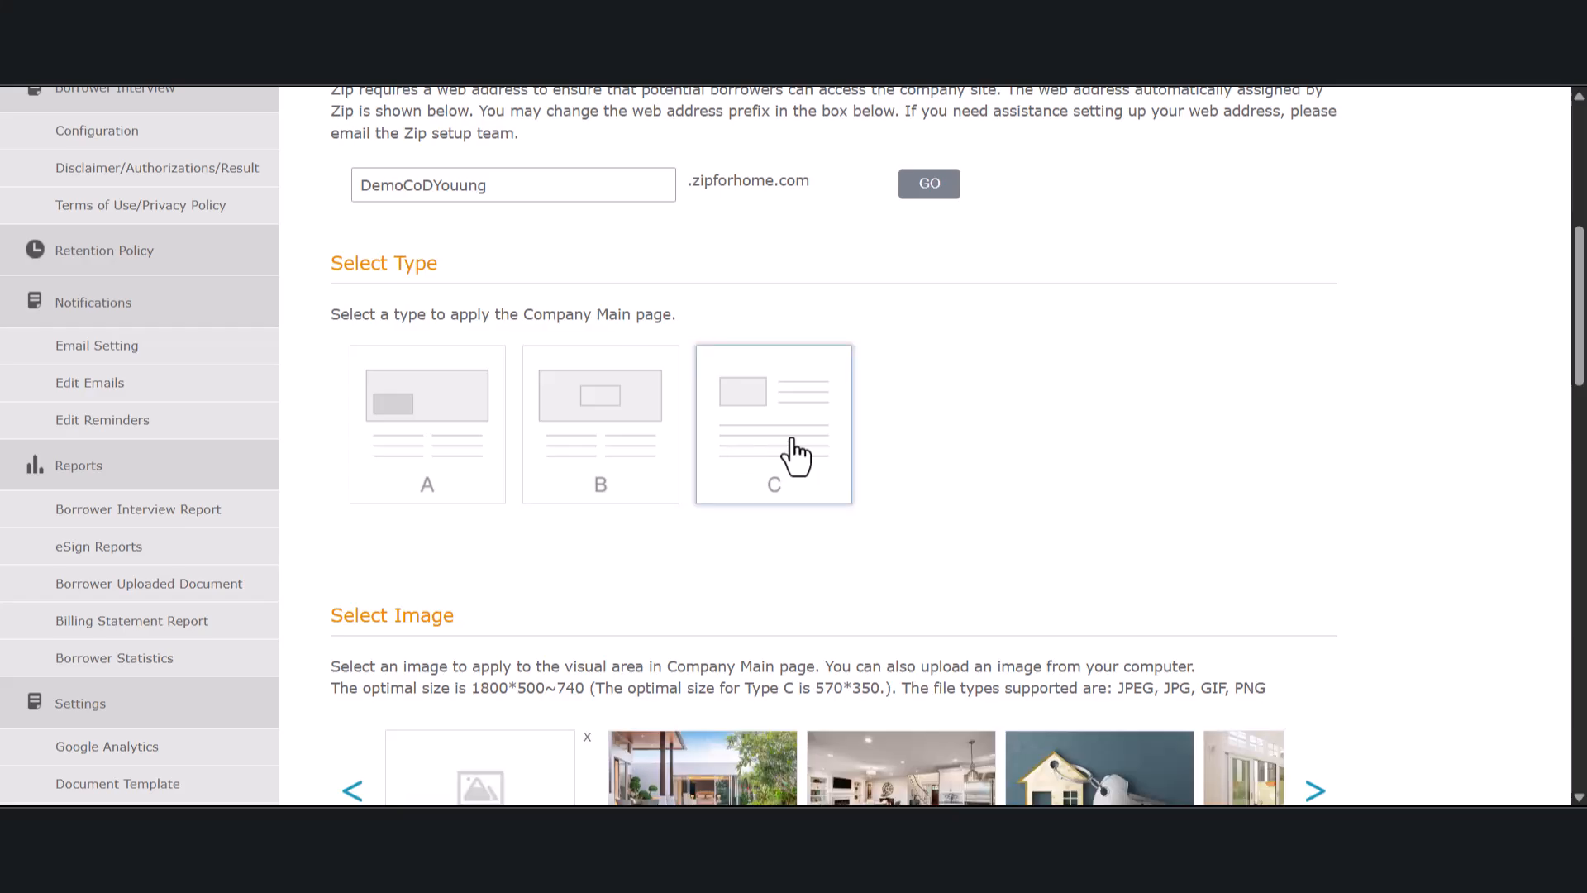
scroll(1265, 562, "down", 10)
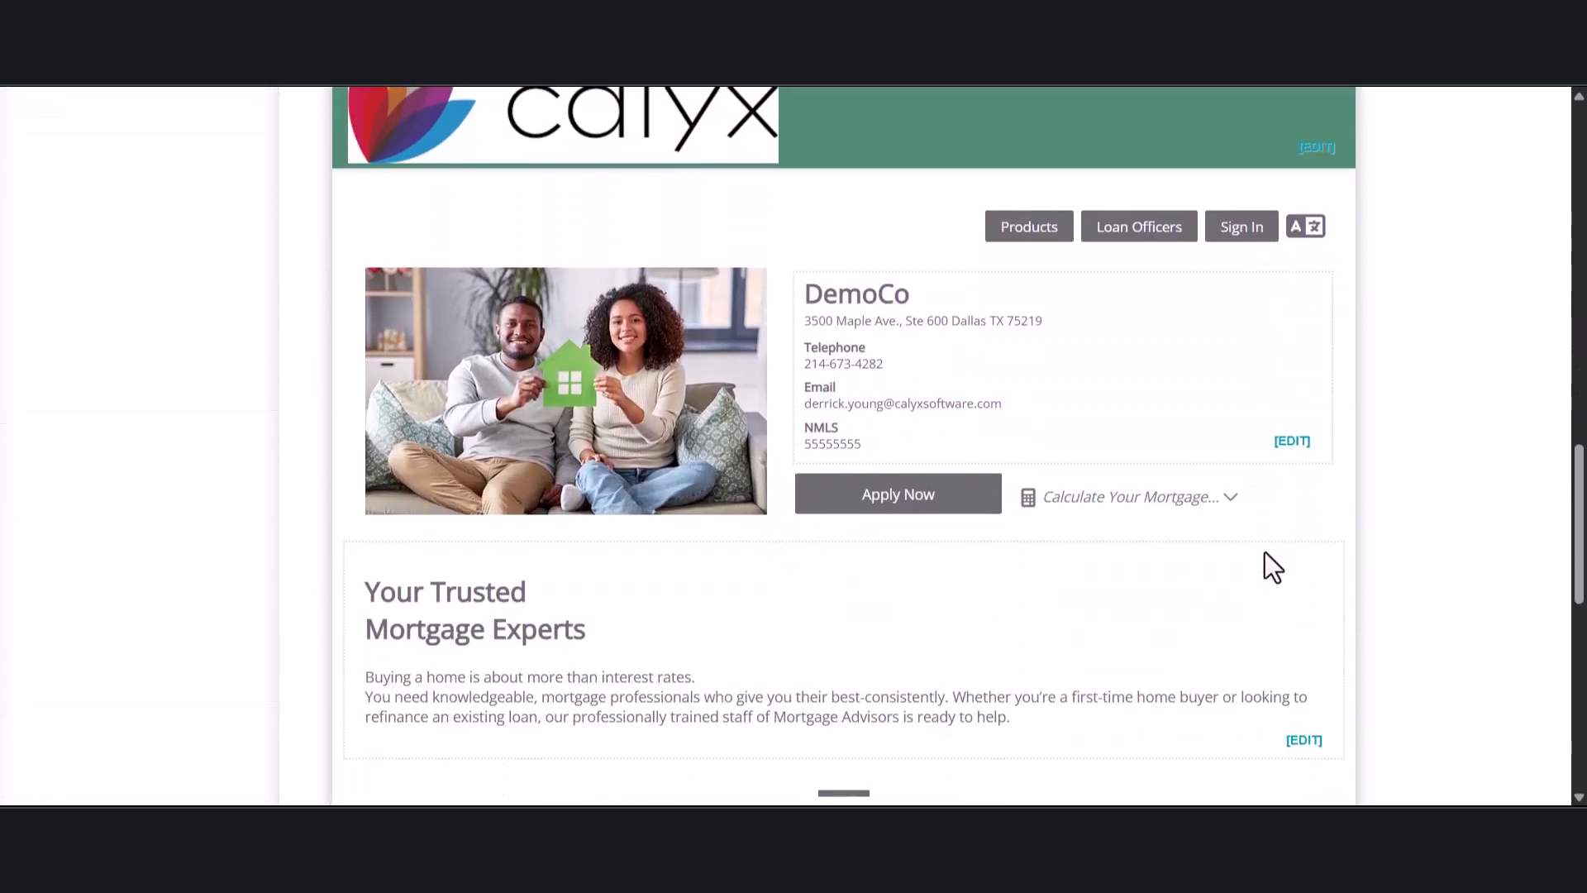
scroll(1265, 562, "up", 11)
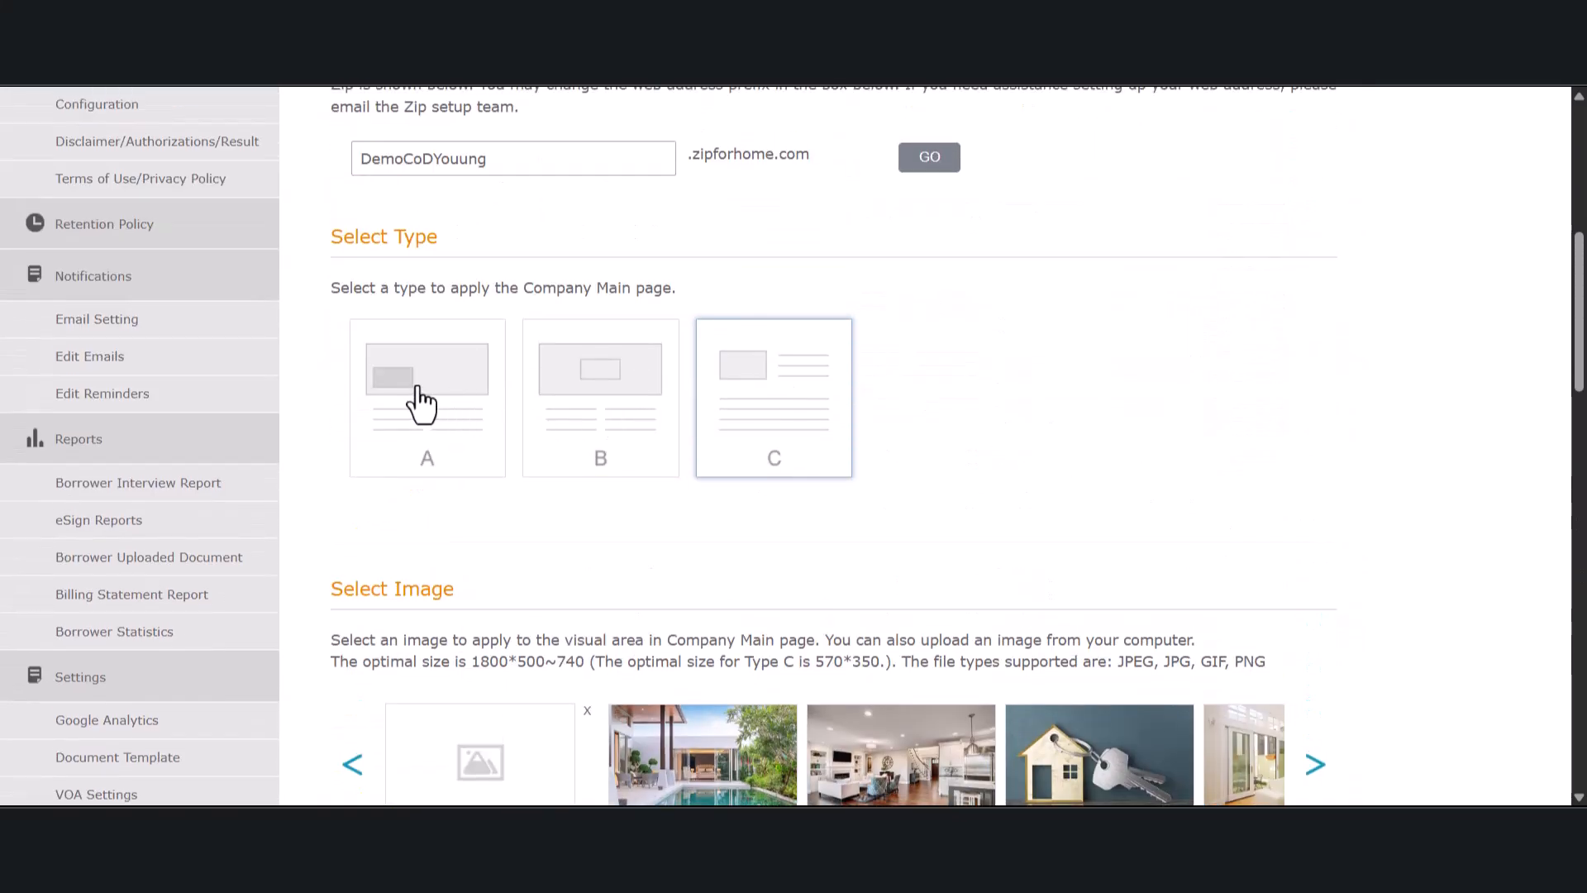
Step: Apply layout type A to the Company Main page and review its content preview
left_click(418, 400)
scroll(1366, 475, "down", 1)
scroll(1374, 479, "down", 10)
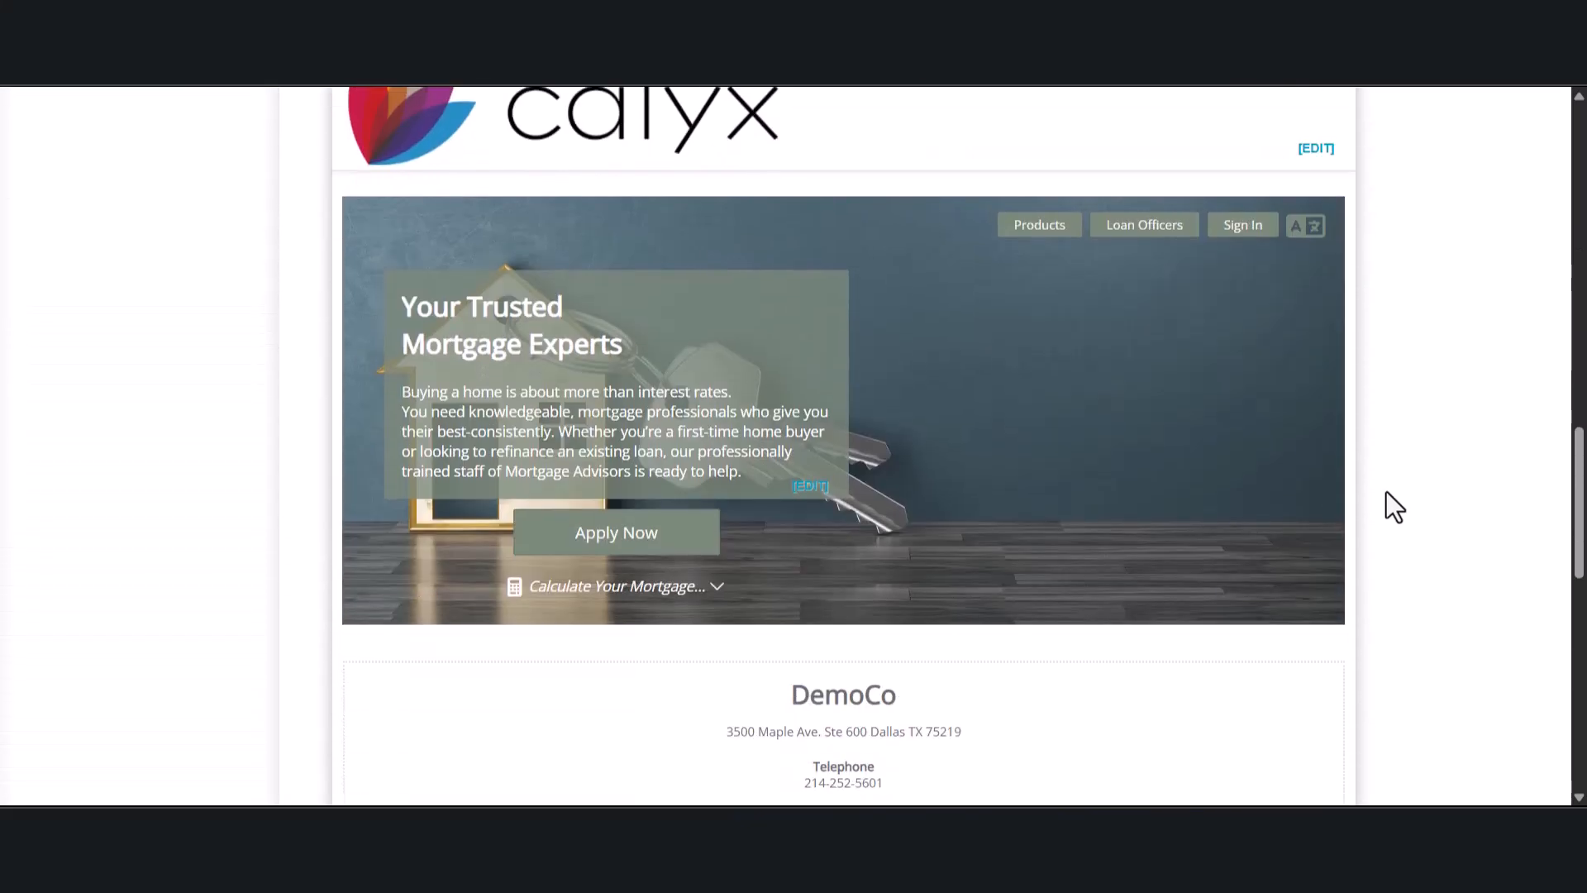
scroll(1387, 493, "up", 10)
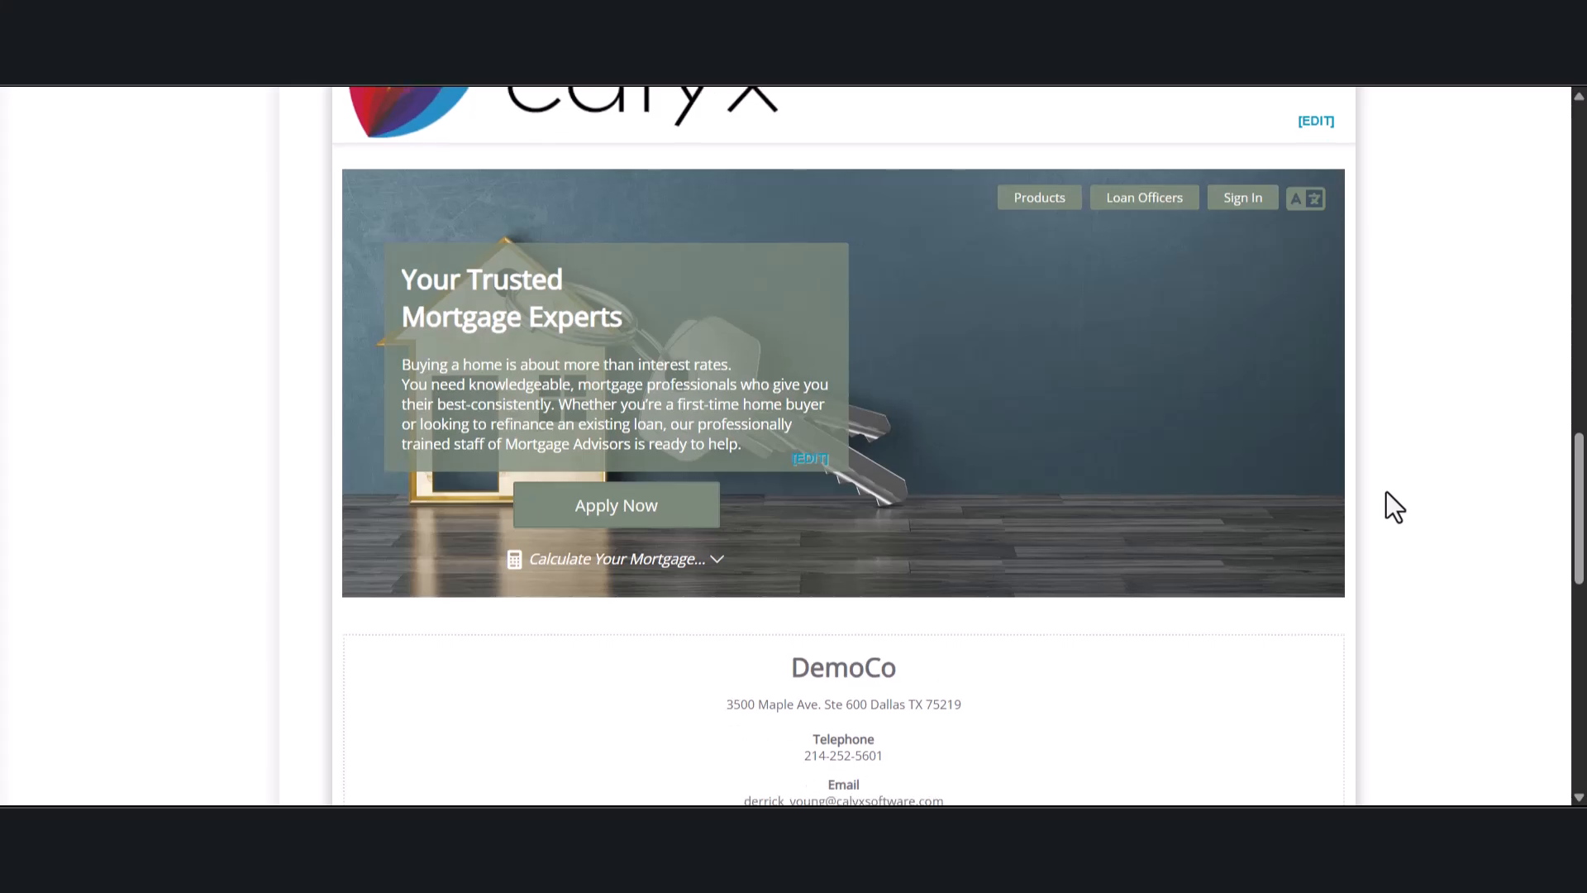
scroll(1387, 491, "up", 1)
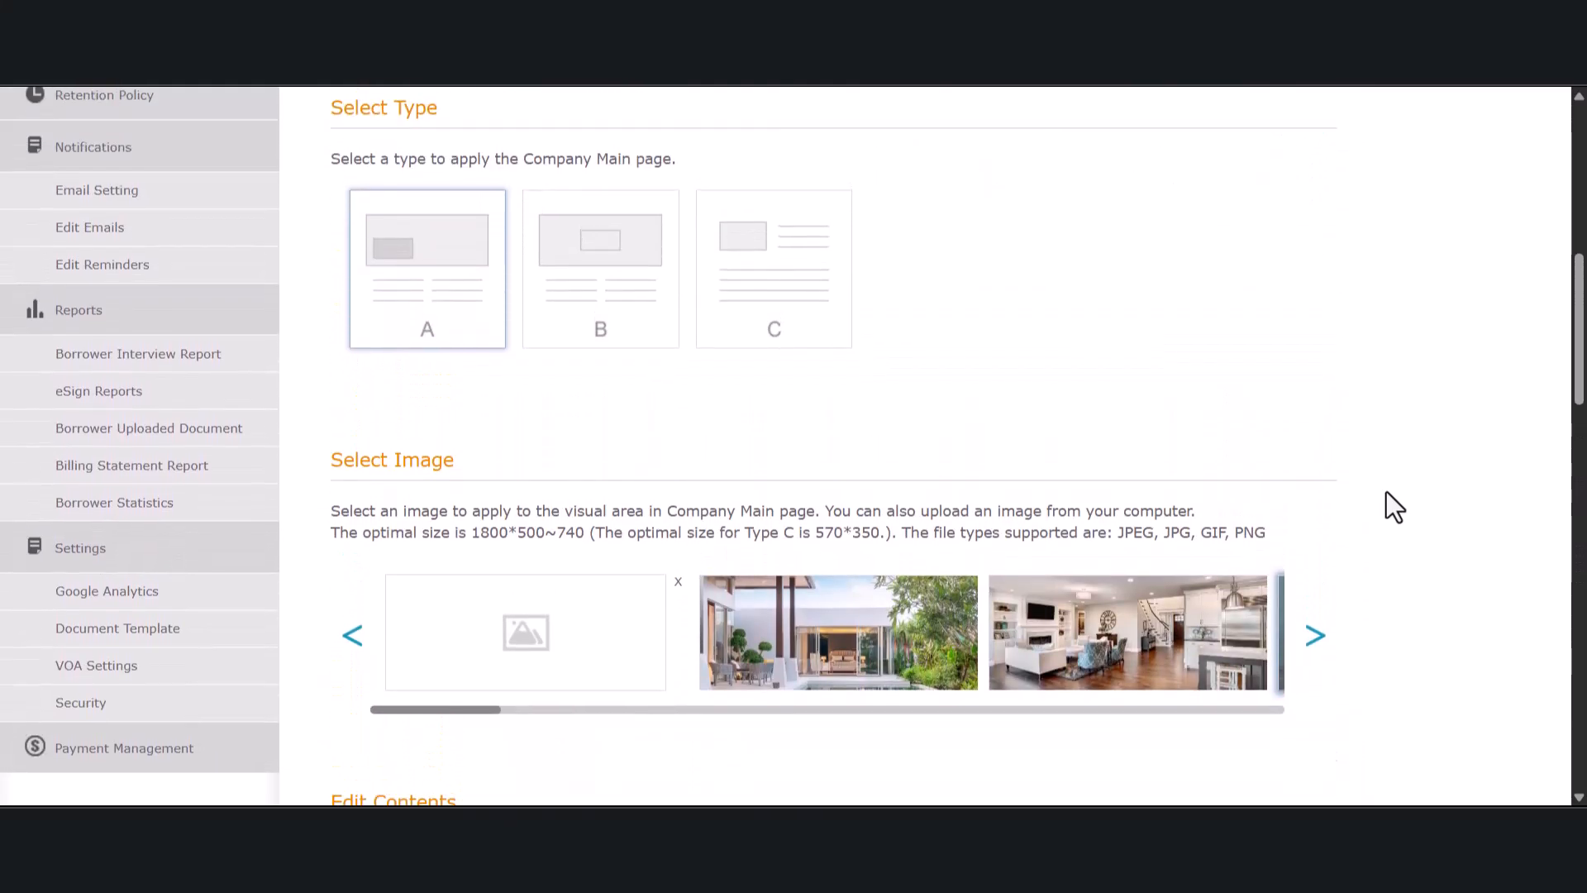
Step: Browse the images available for the visual area of the Company Main page
left_click(1315, 638)
left_click(1315, 638)
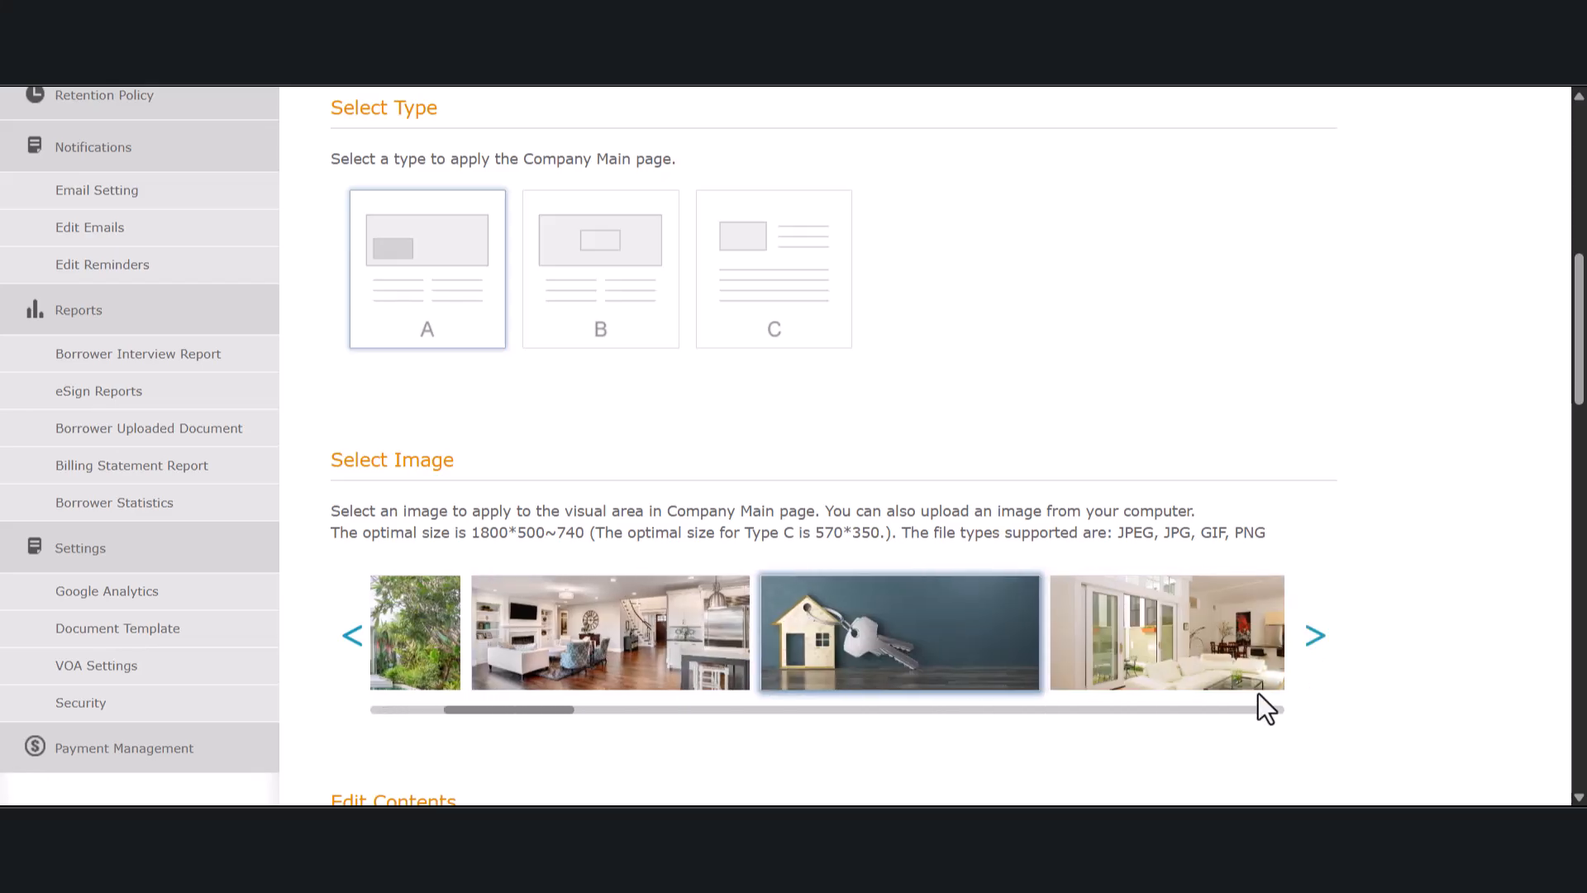
left_click(353, 638)
left_click(356, 642)
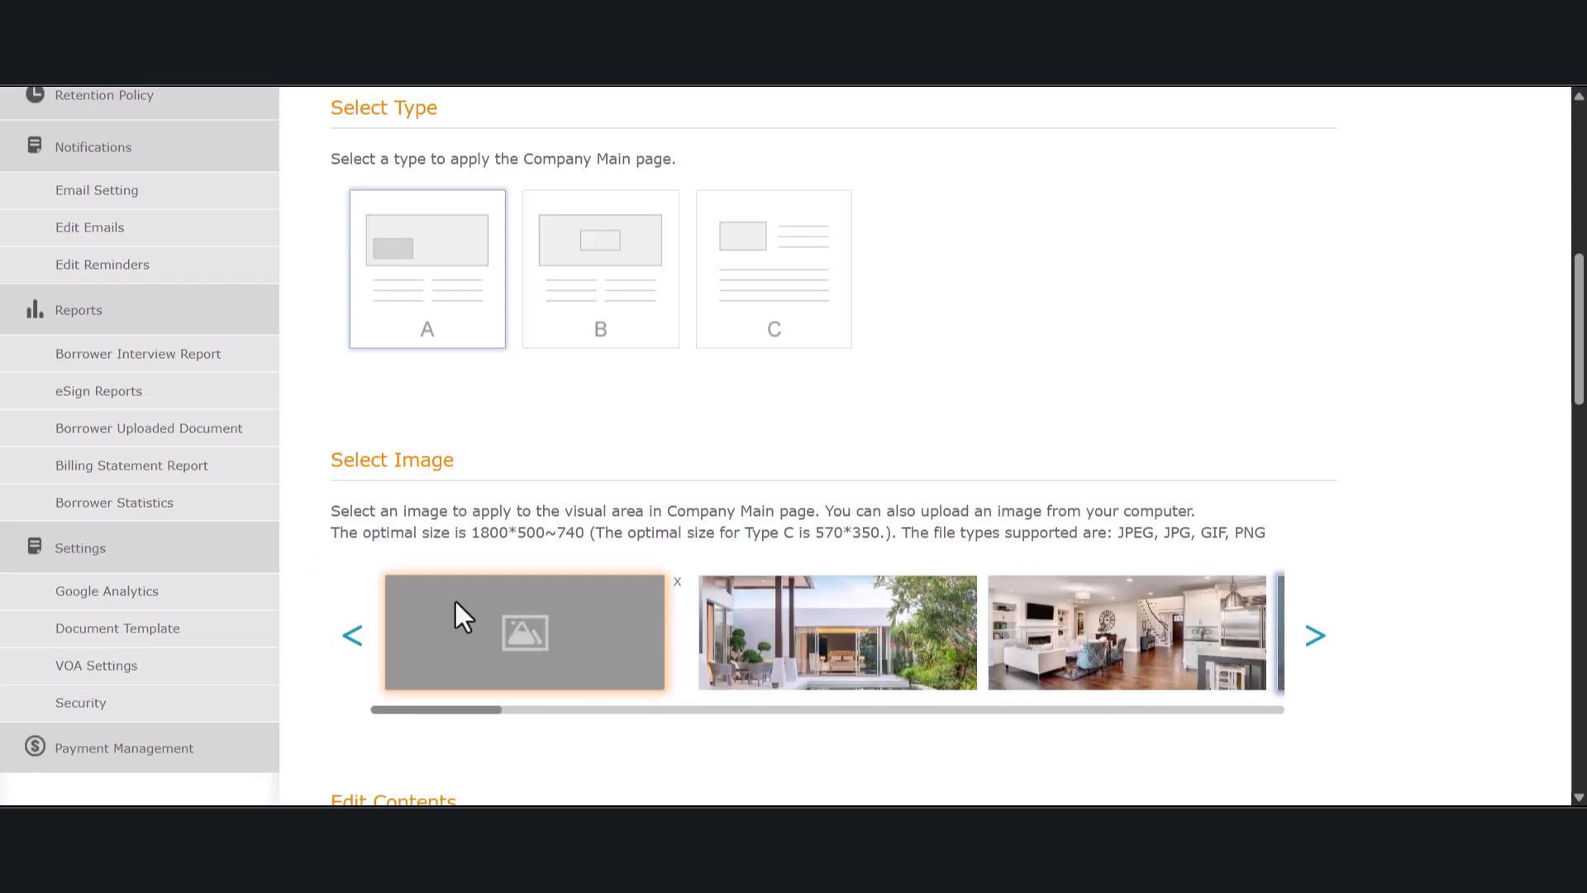
Step: Open the company banner settings, examine the logo, placement and background color options, and close them without saving
scroll(1378, 630, "down", 1)
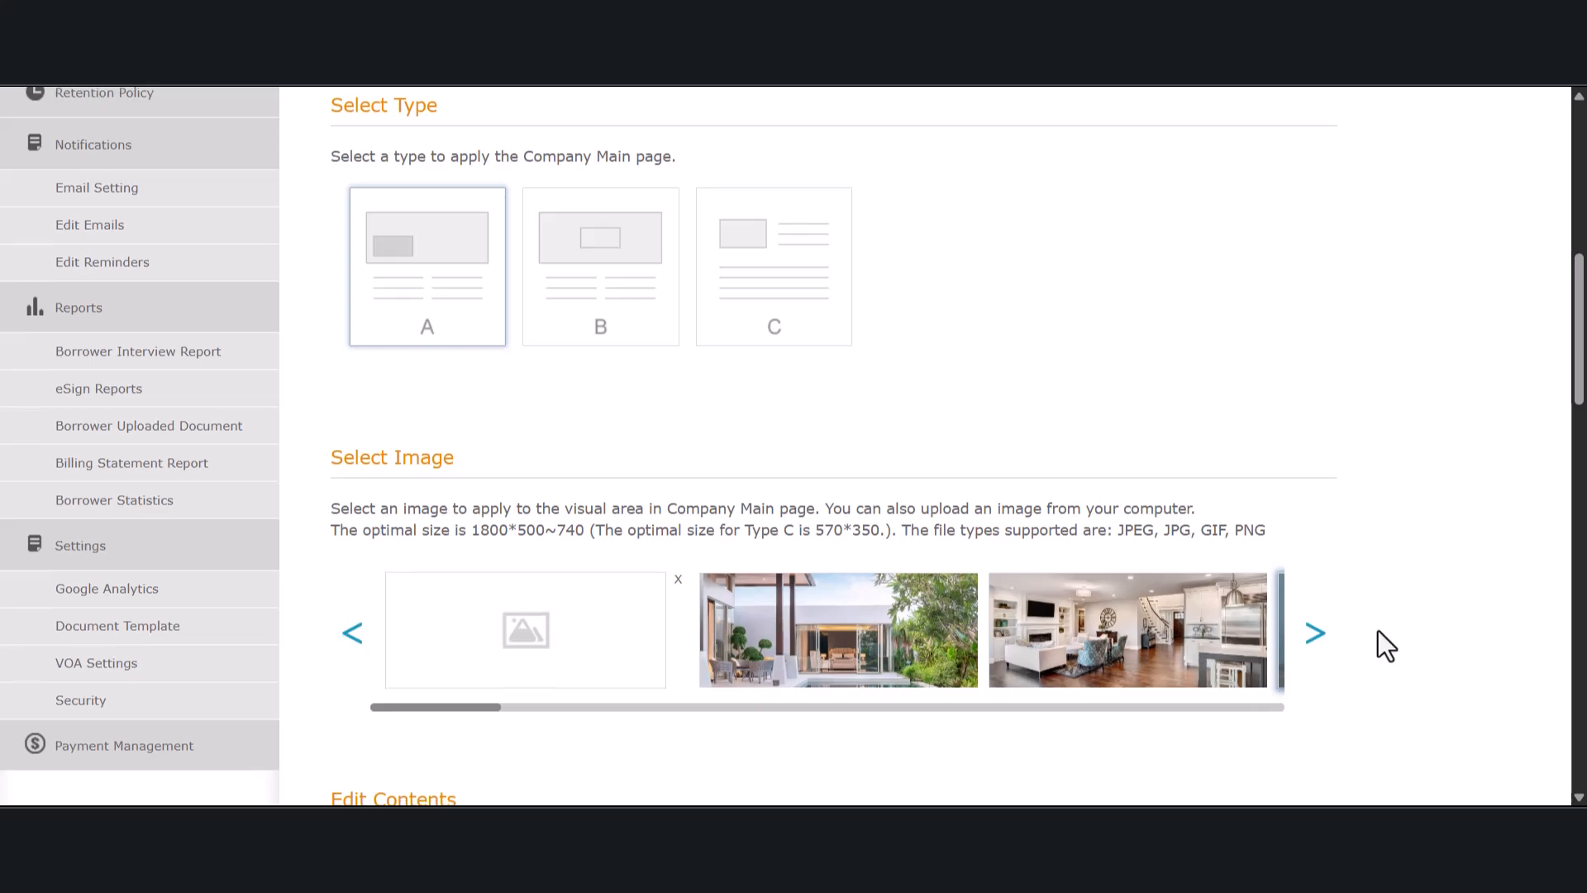
scroll(1377, 629, "down", 5)
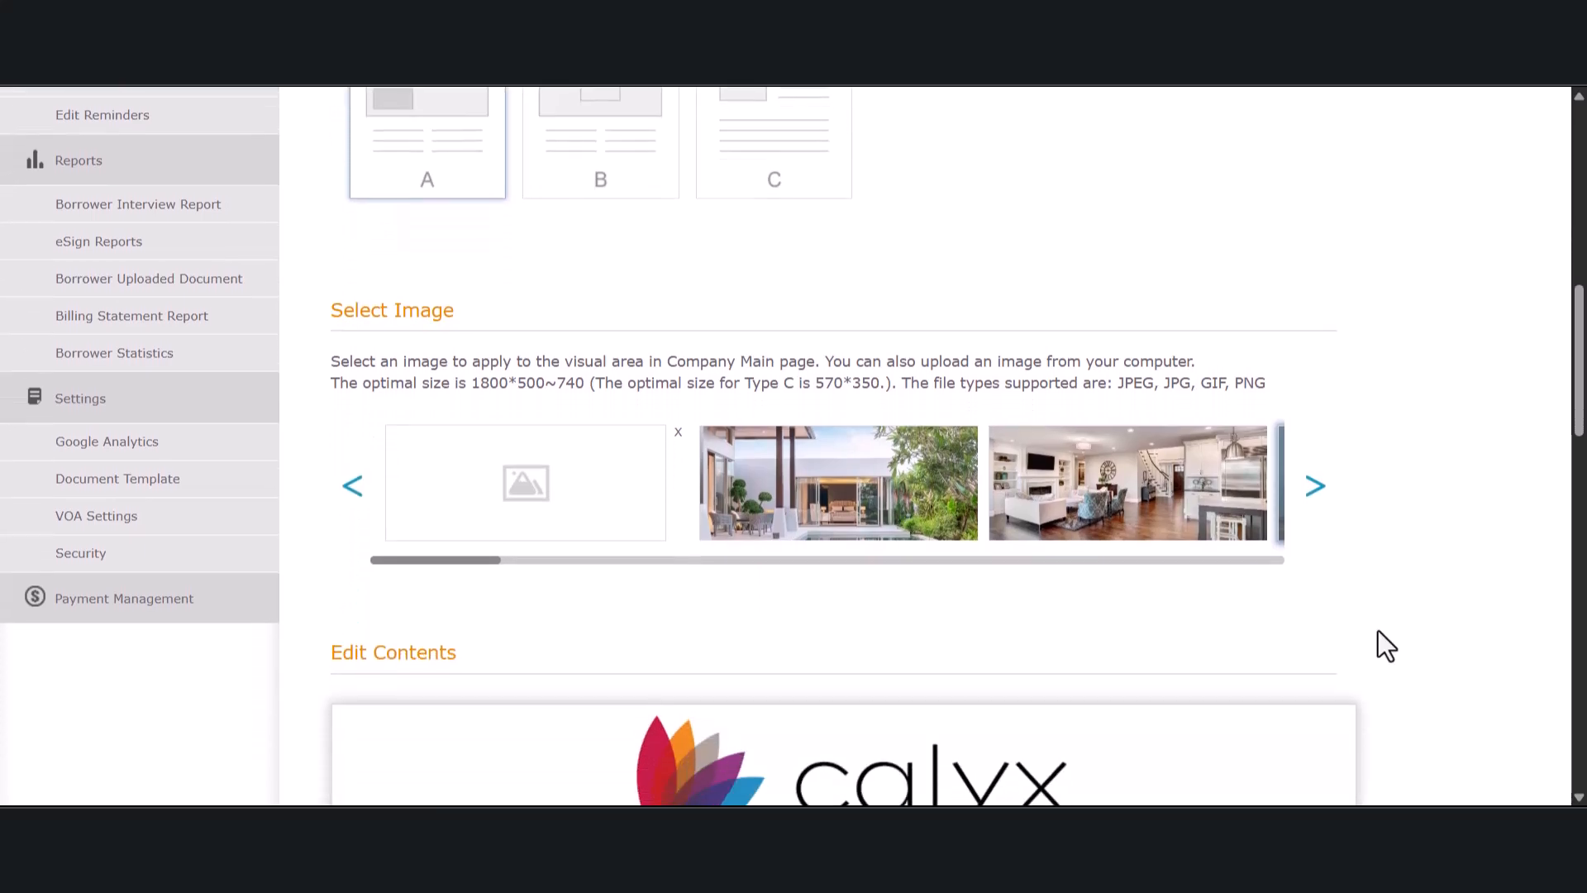
scroll(1377, 630, "down", 3)
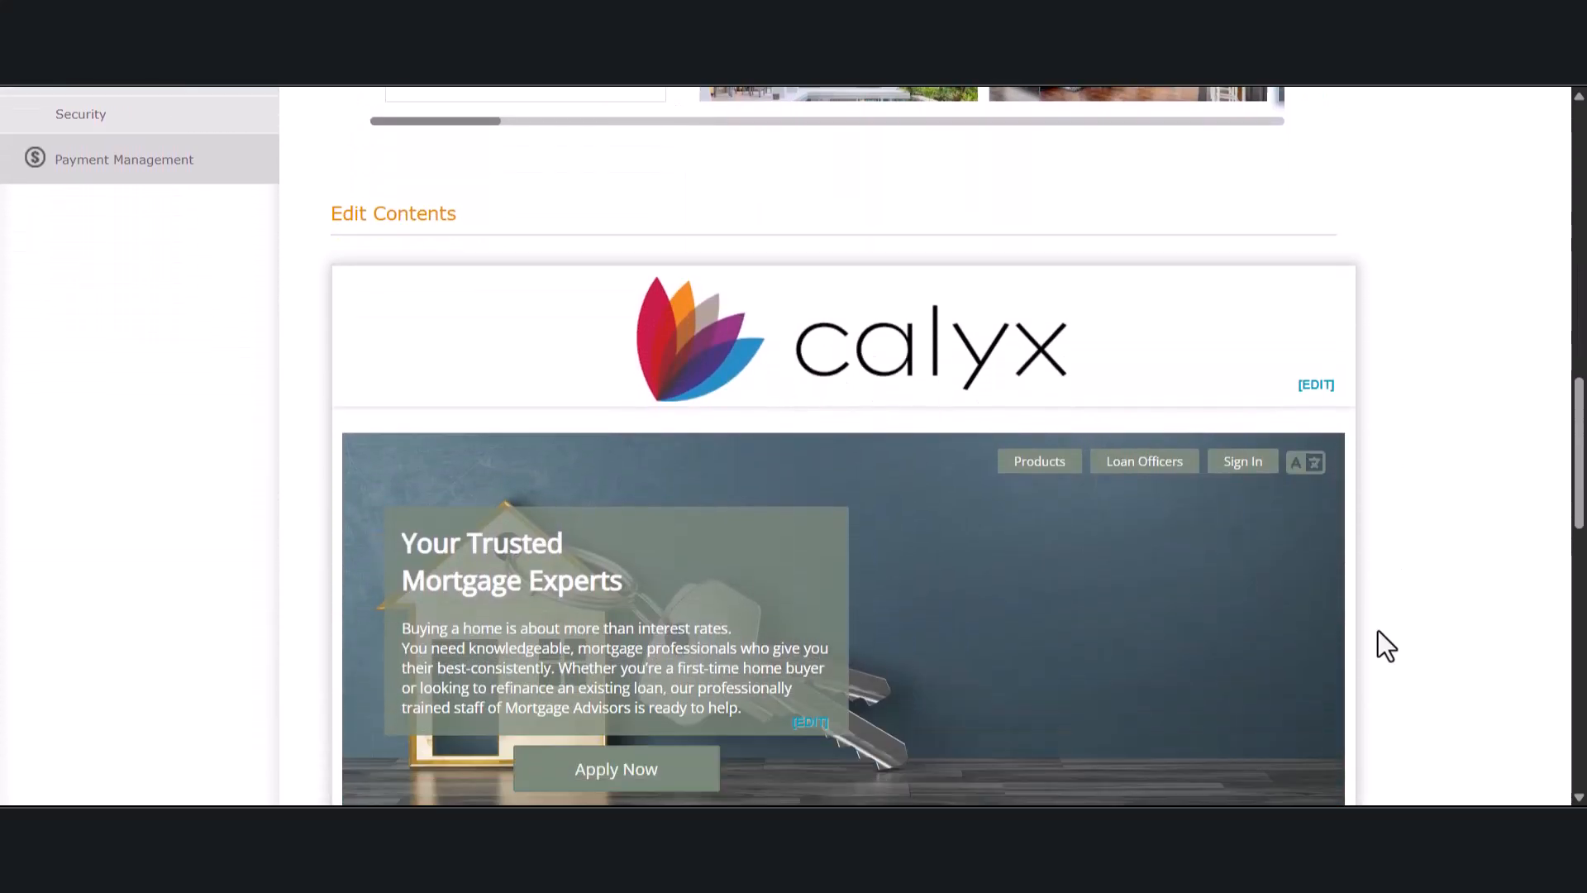
scroll(1378, 630, "down", 1)
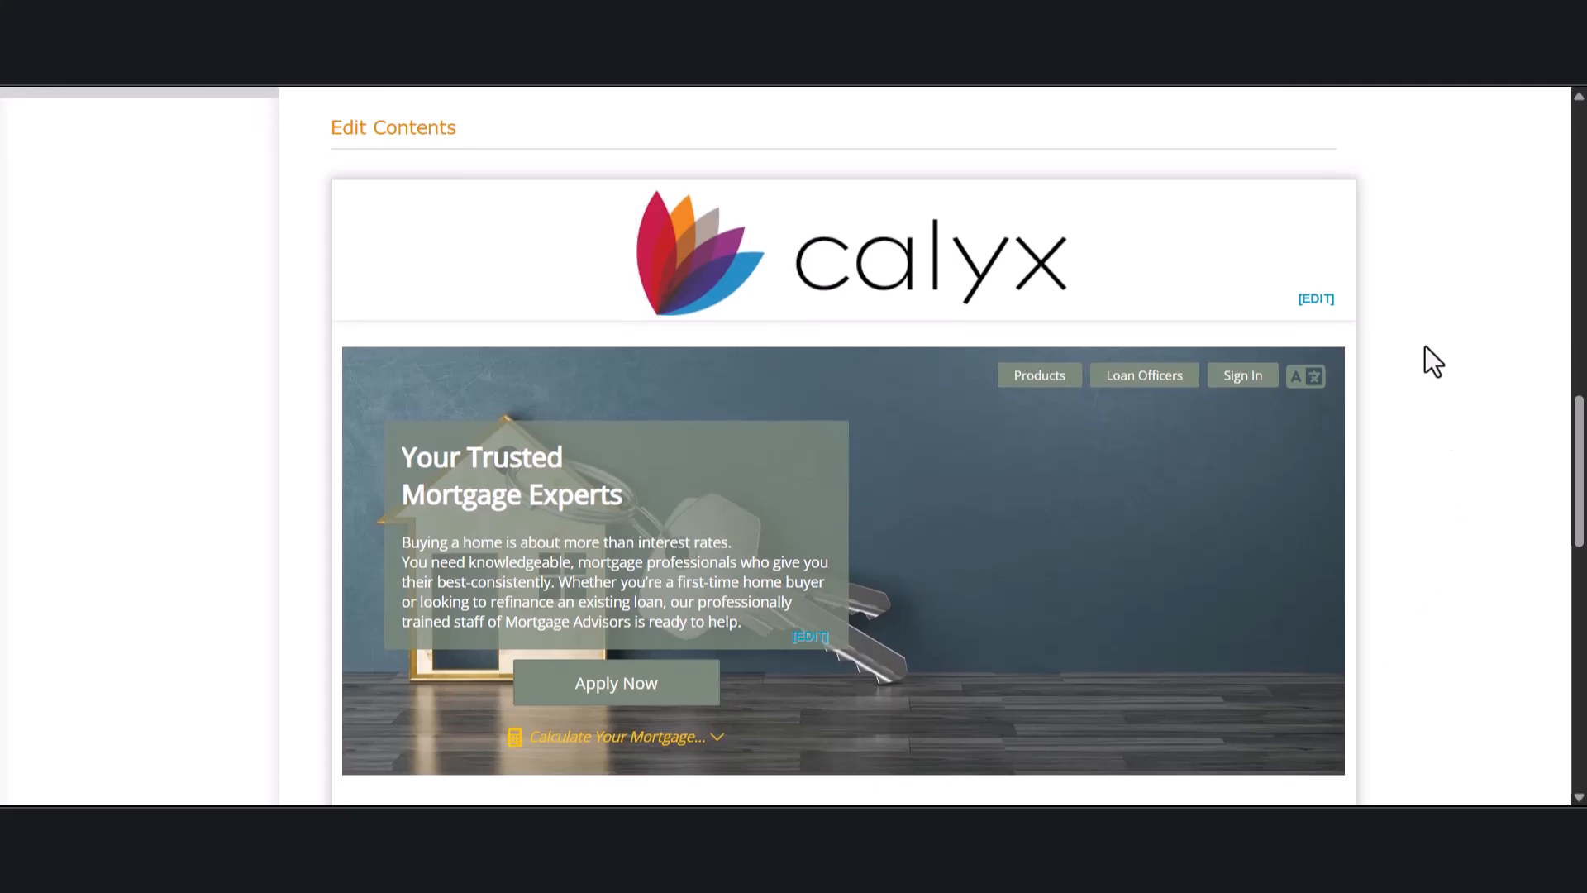
left_click(1315, 300)
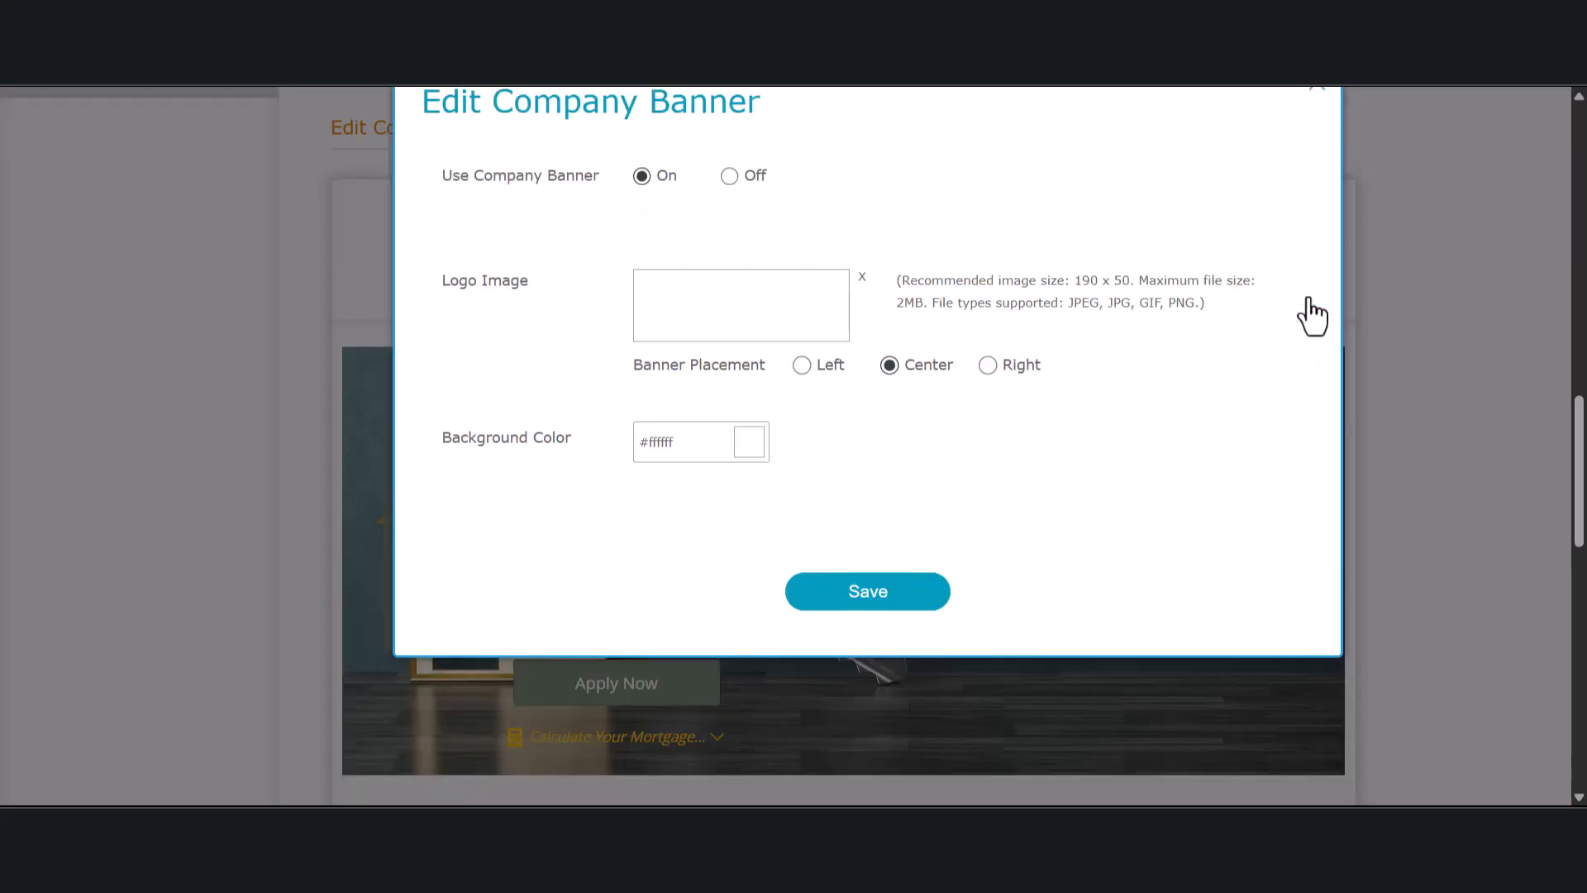
scroll(1251, 412, "up", 1)
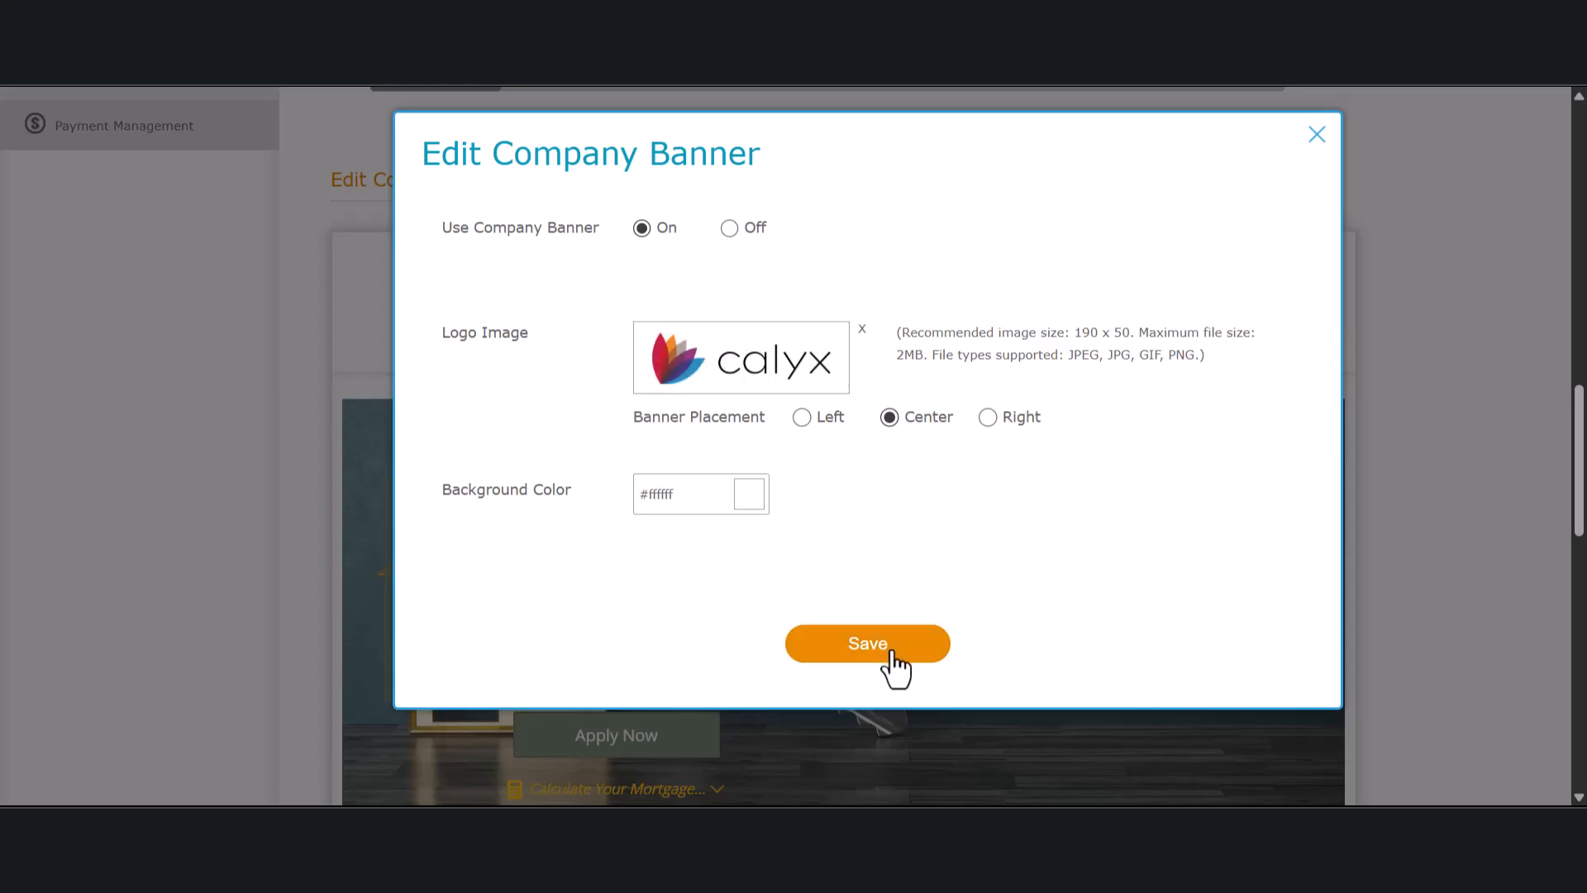
left_click(1319, 137)
Step: Open the editor for the page's introduction comment, view its English and Spanish texts, and close it without saving
scroll(1505, 473, "down", 3)
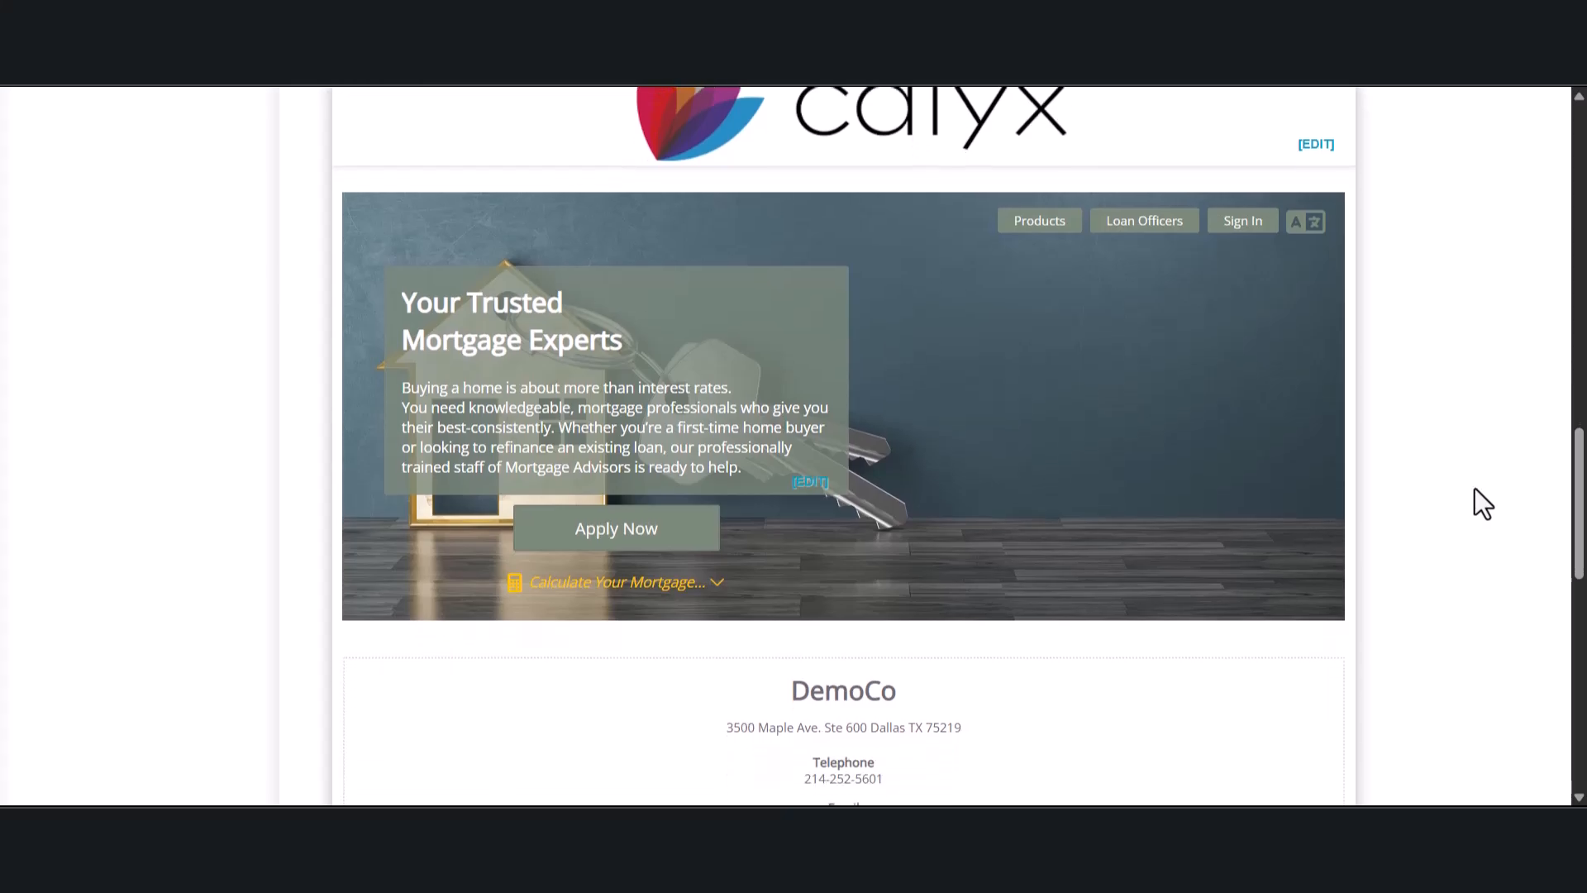
left_click(811, 483)
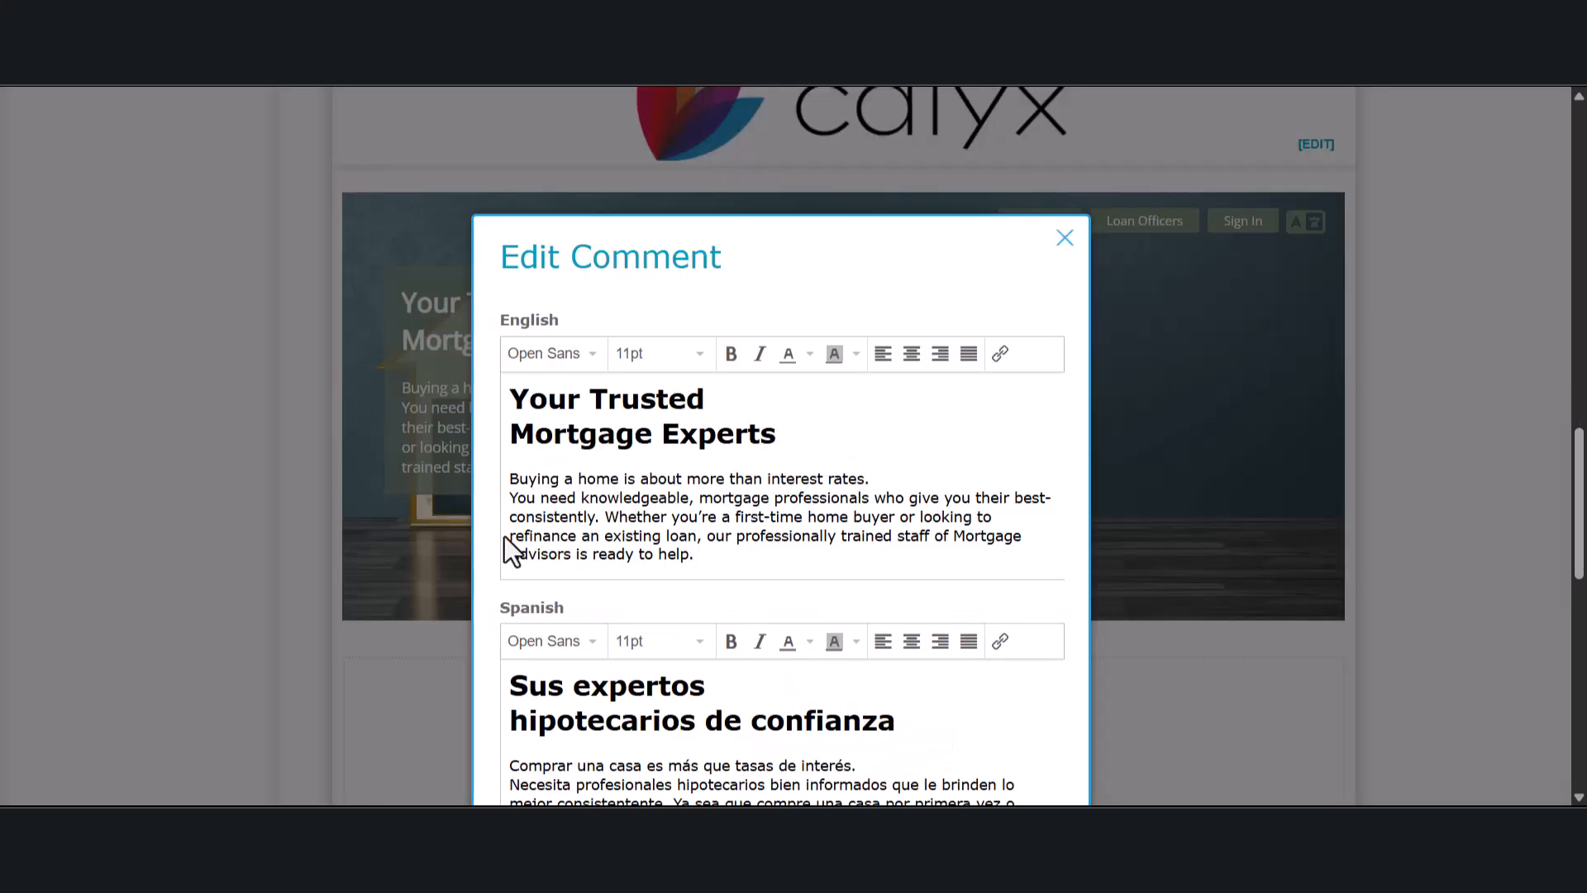
left_click(1066, 239)
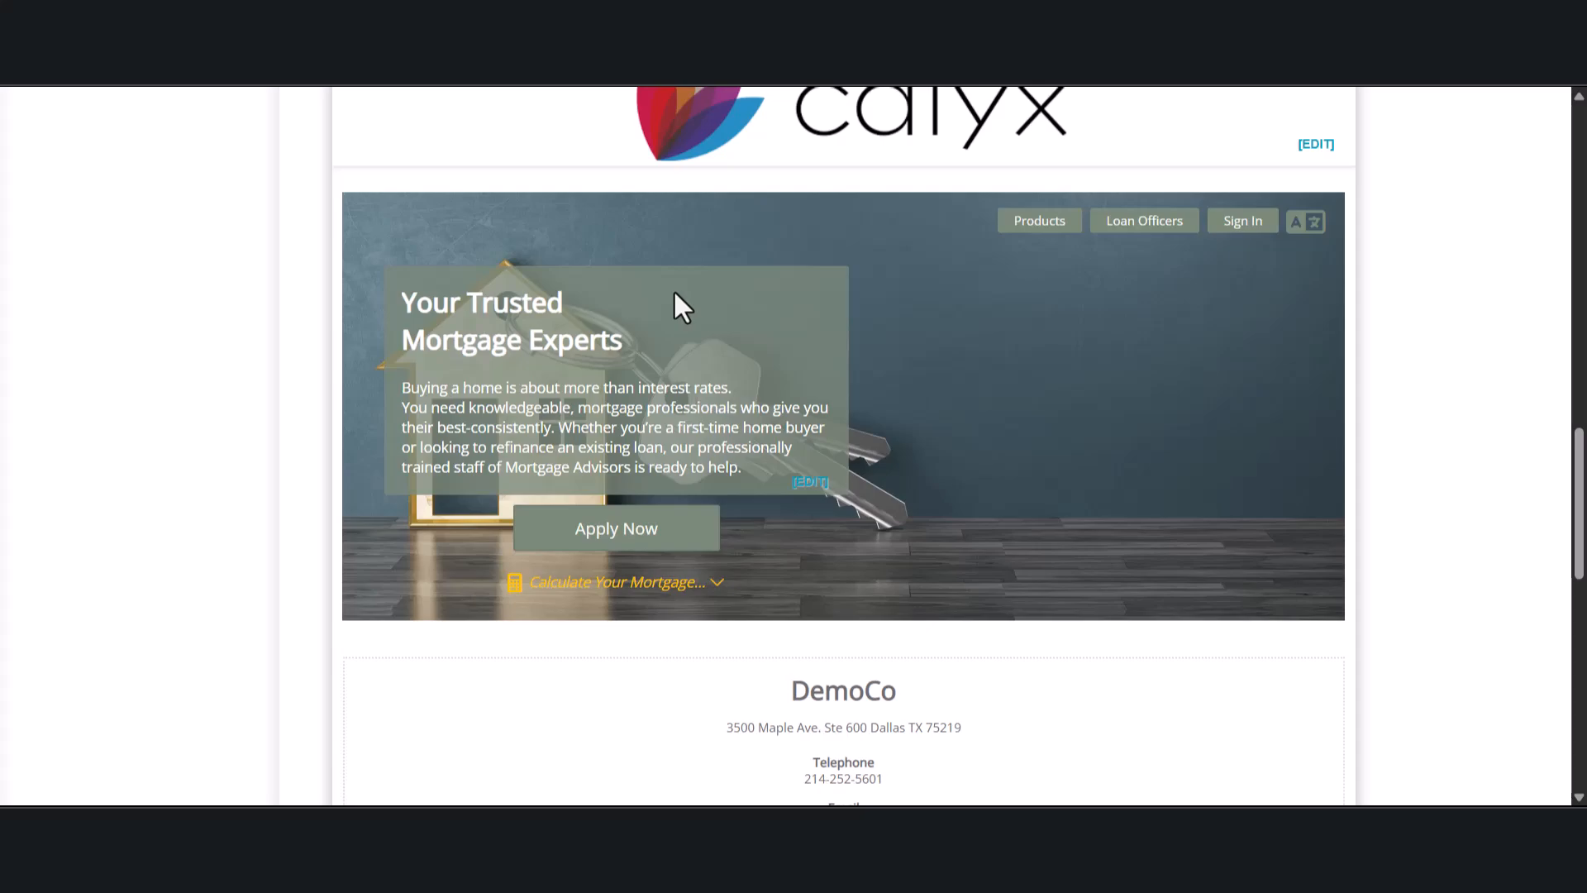
Step: Open the company information for editing, review its contact and NMLS fields, and close it without saving
scroll(1137, 416, "down", 5)
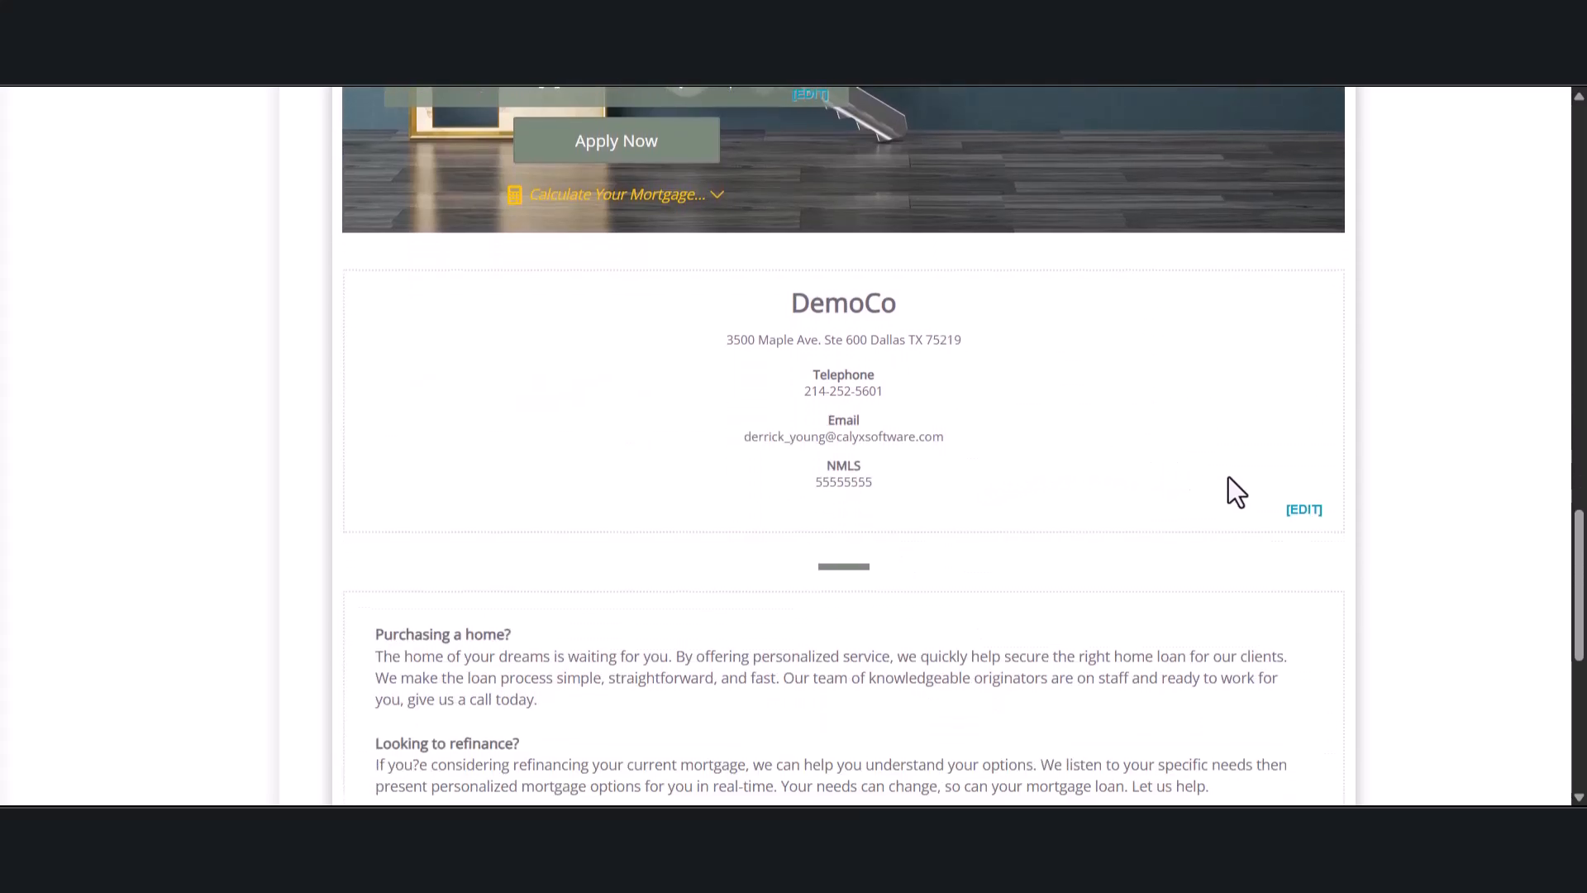
left_click(1305, 511)
scroll(1033, 453, "up", 1)
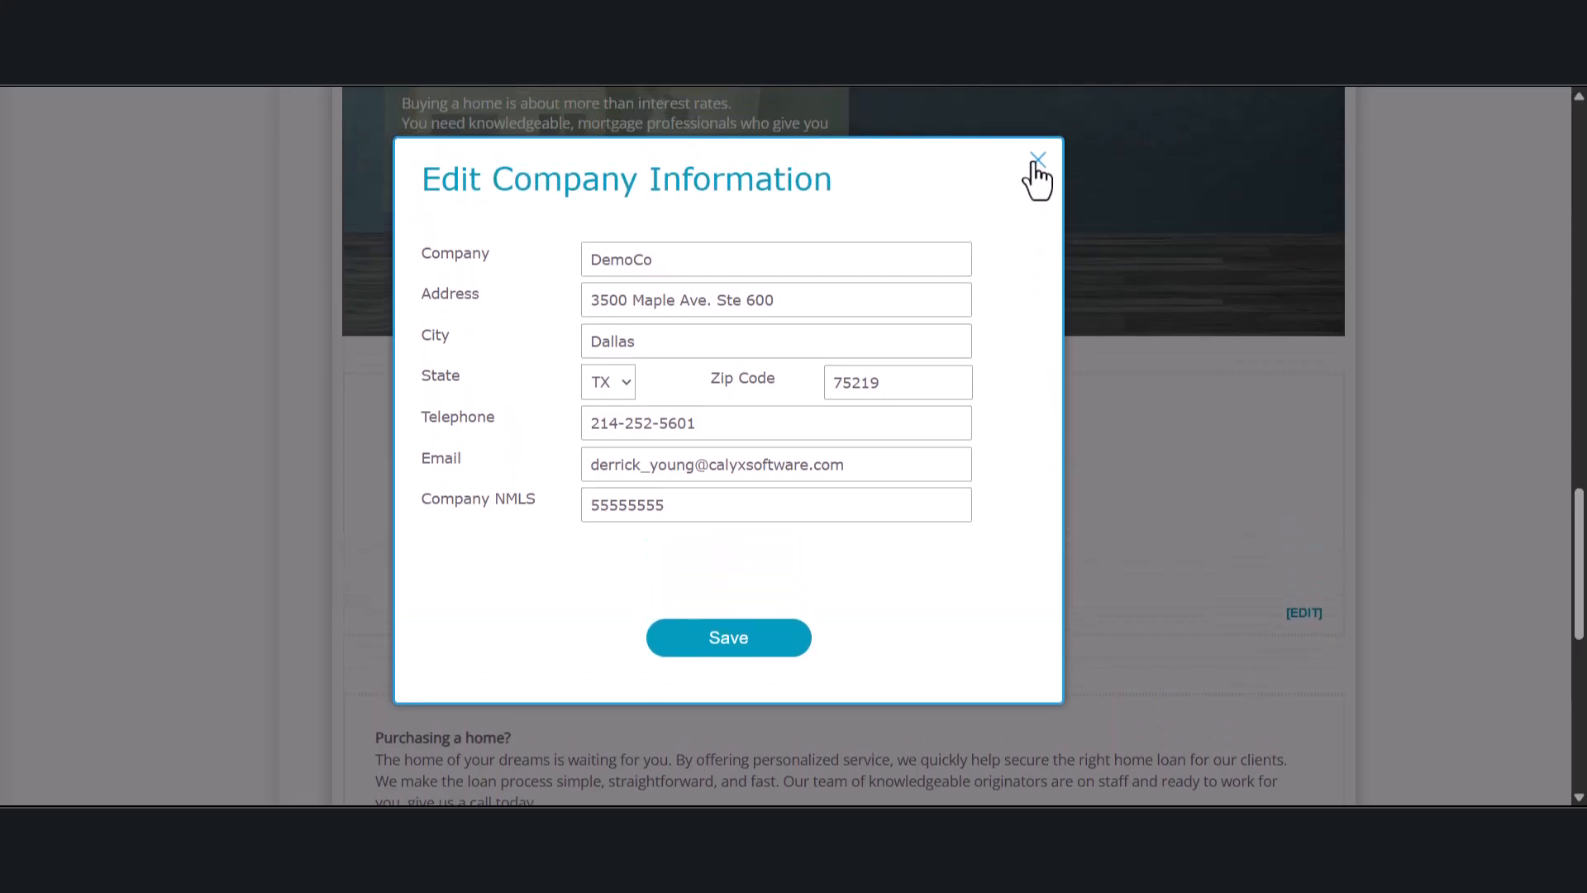
left_click(1038, 159)
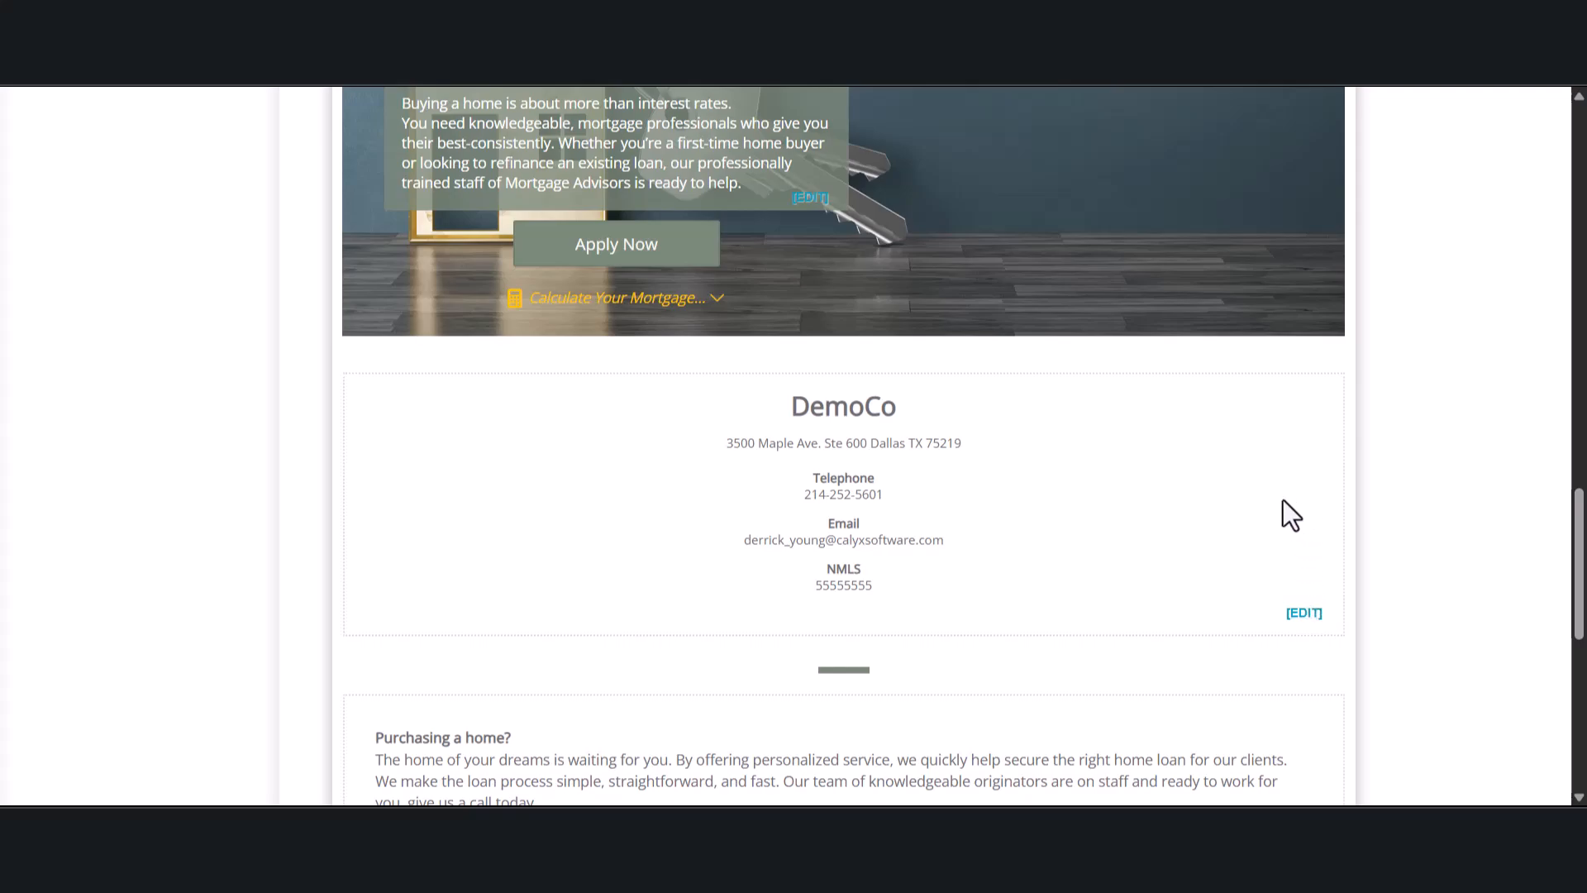
Step: Review the purchase and refinance text and the logos on the Company Main page, and preview the page
scroll(1381, 638, "down", 6)
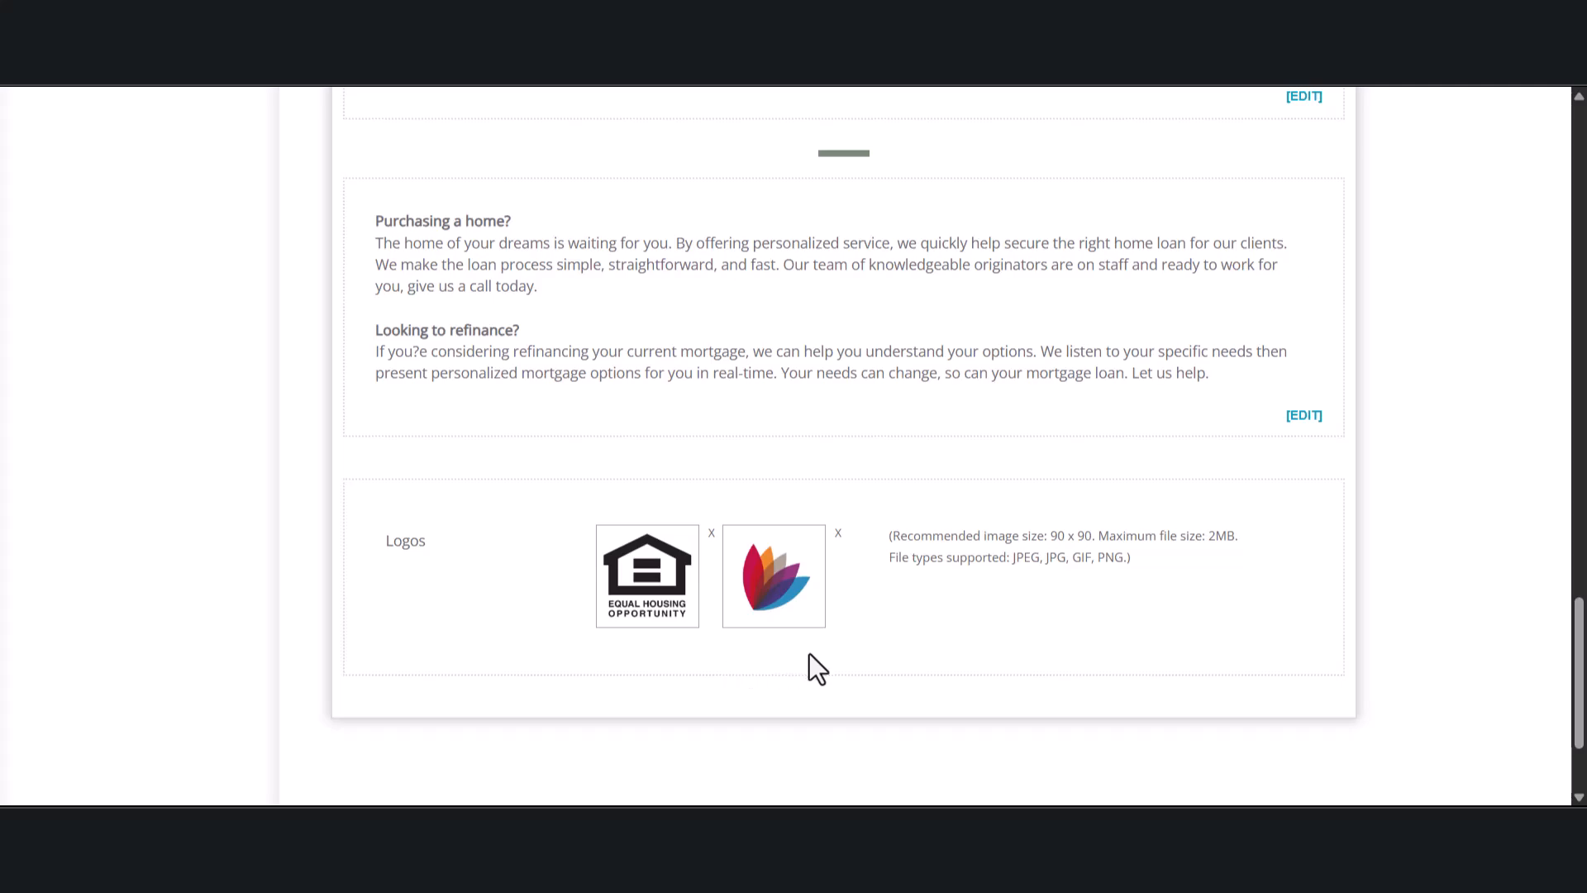
scroll(810, 654, "down", 2)
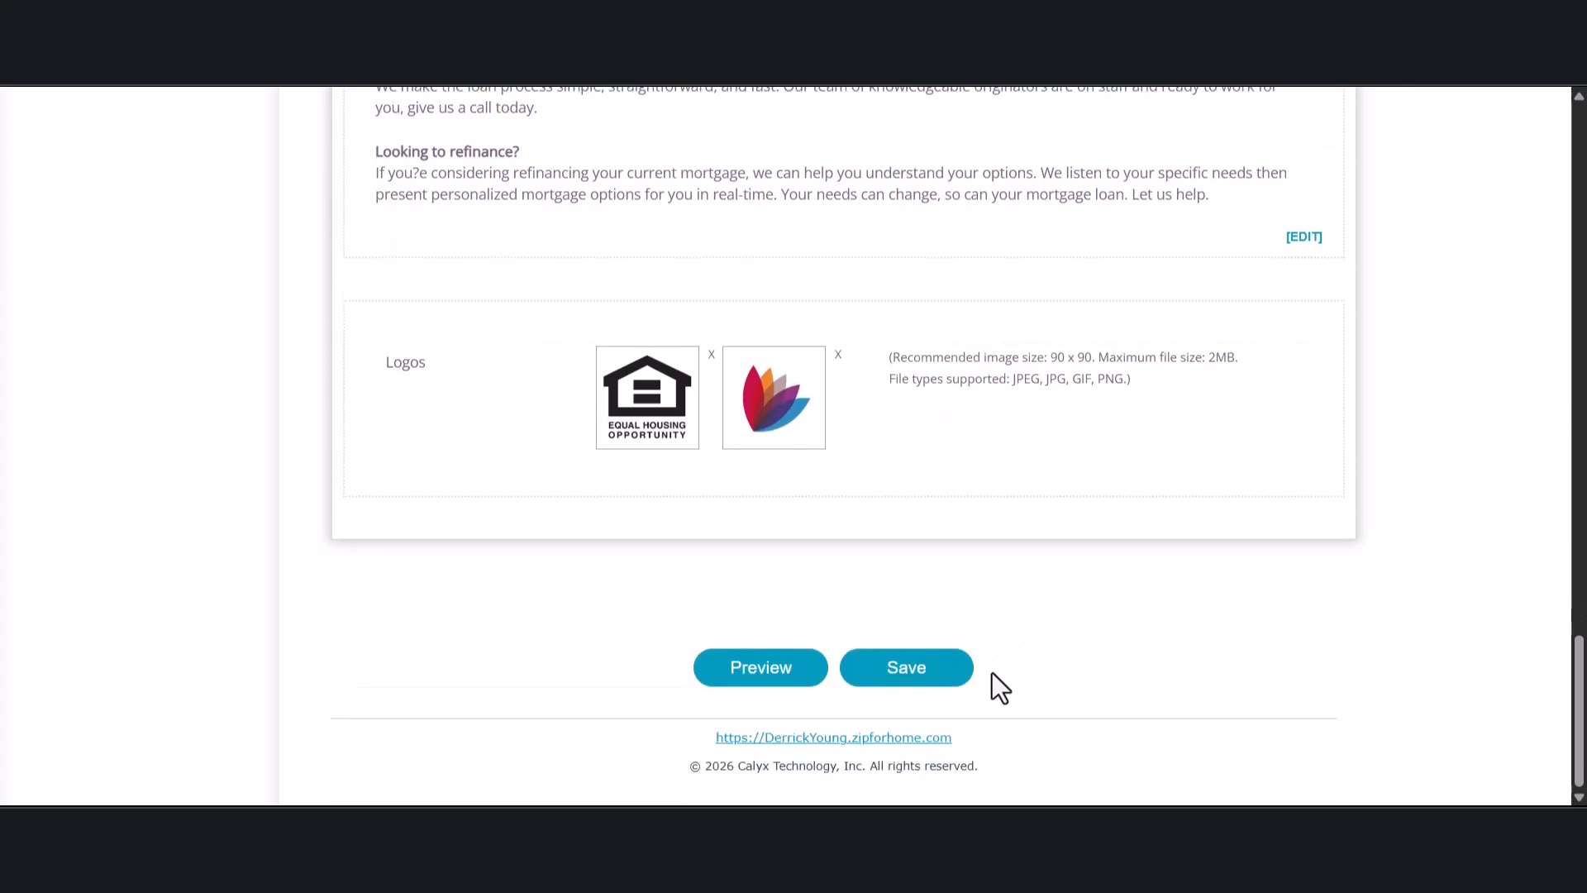
left_click(733, 684)
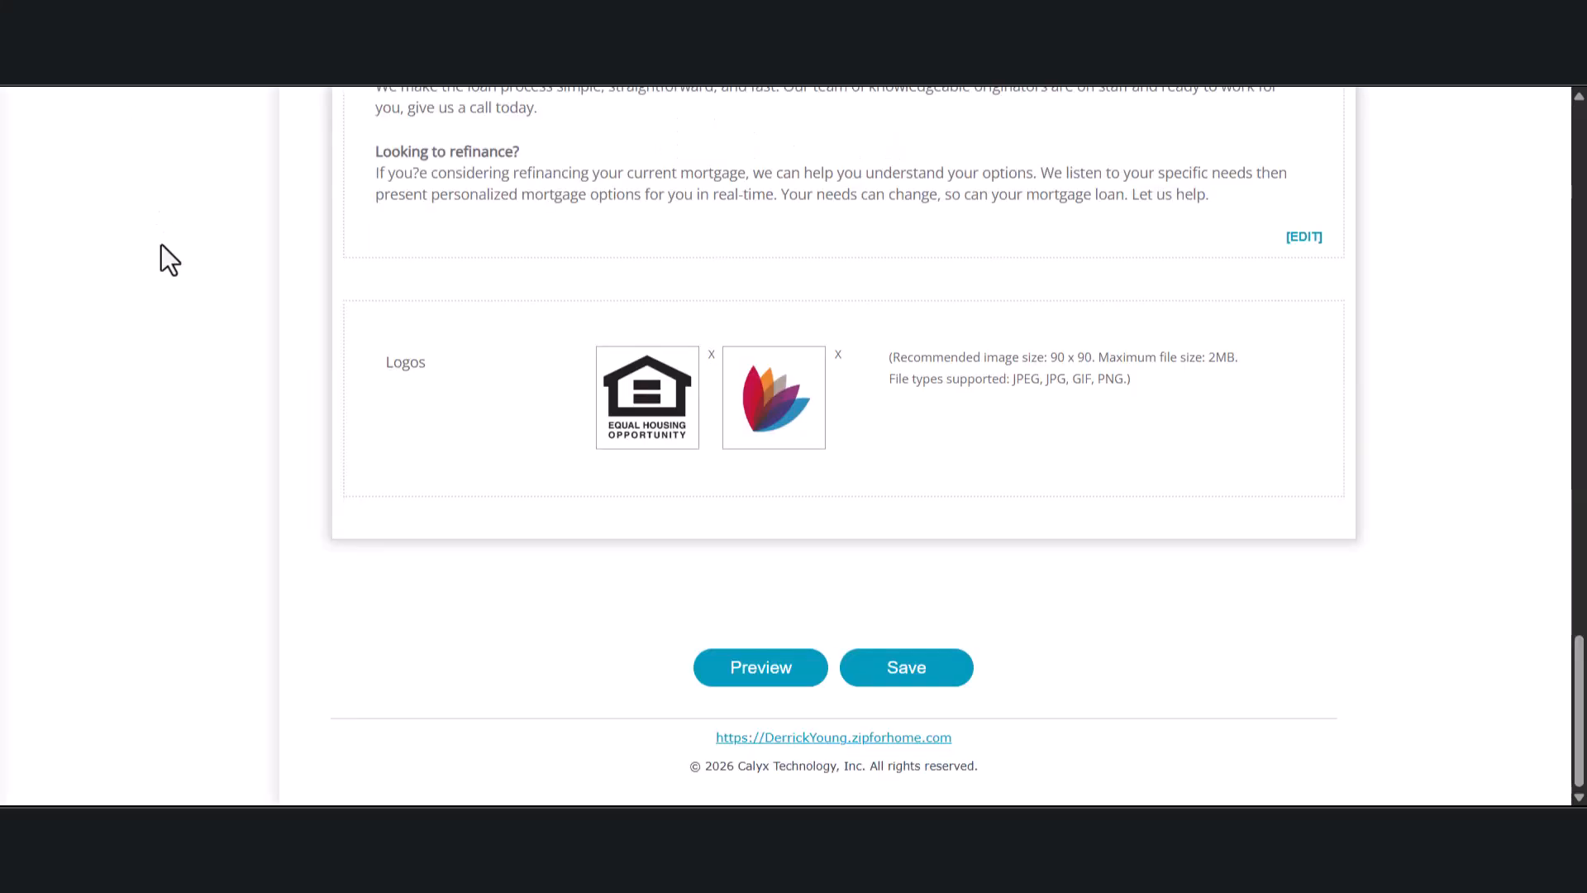
Step: Remove the last loan originator in the Company Main list from it and save the loan originators list
scroll(153, 248, "up", 3)
scroll(153, 251, "up", 20)
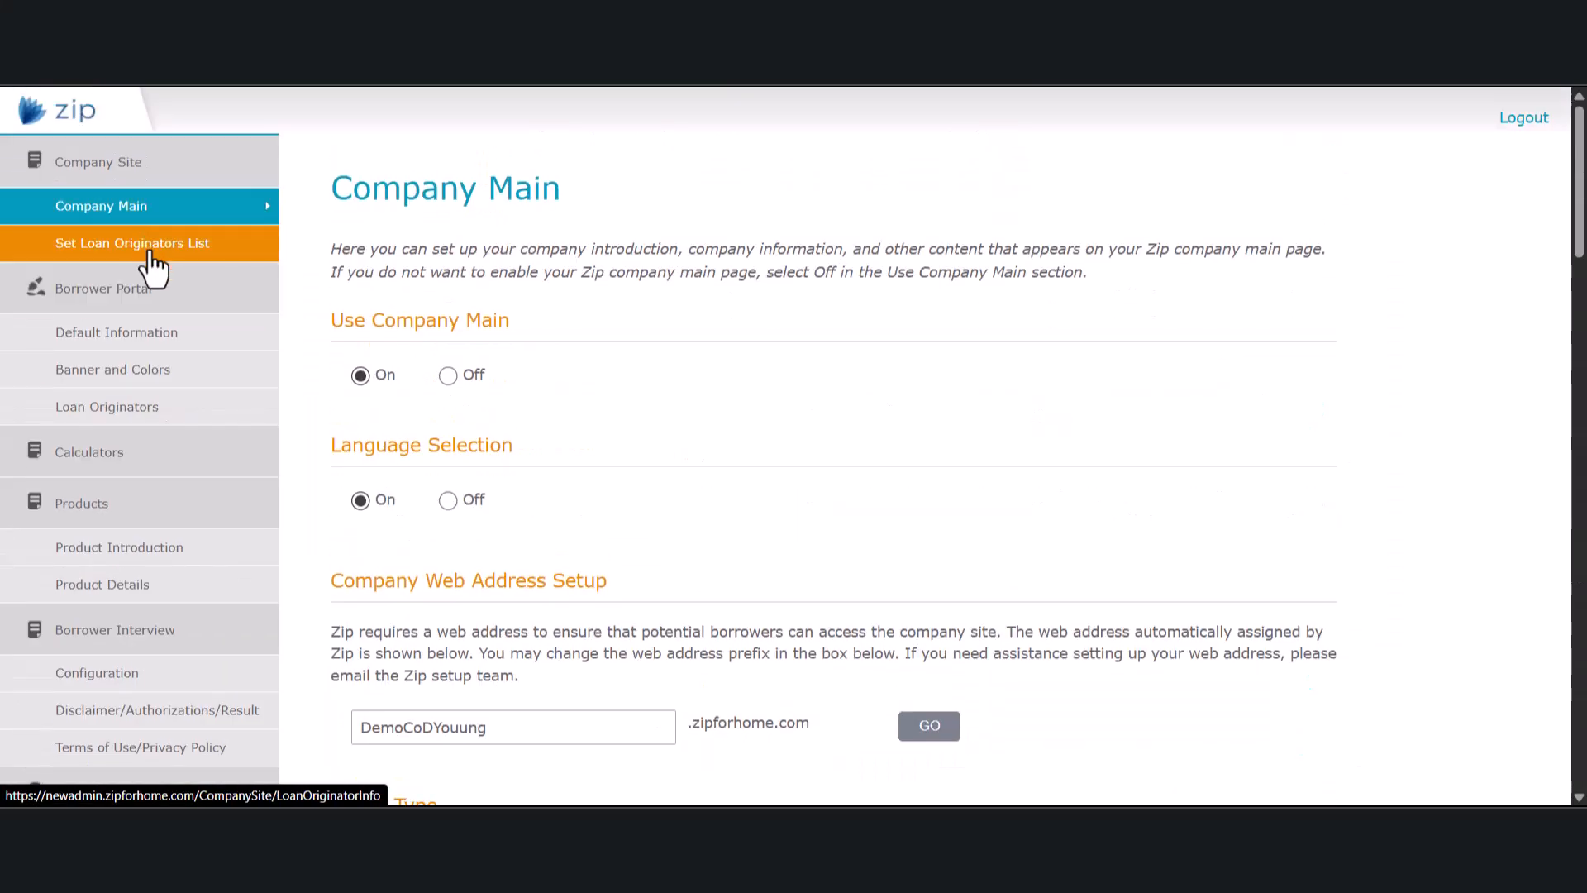
left_click(152, 256)
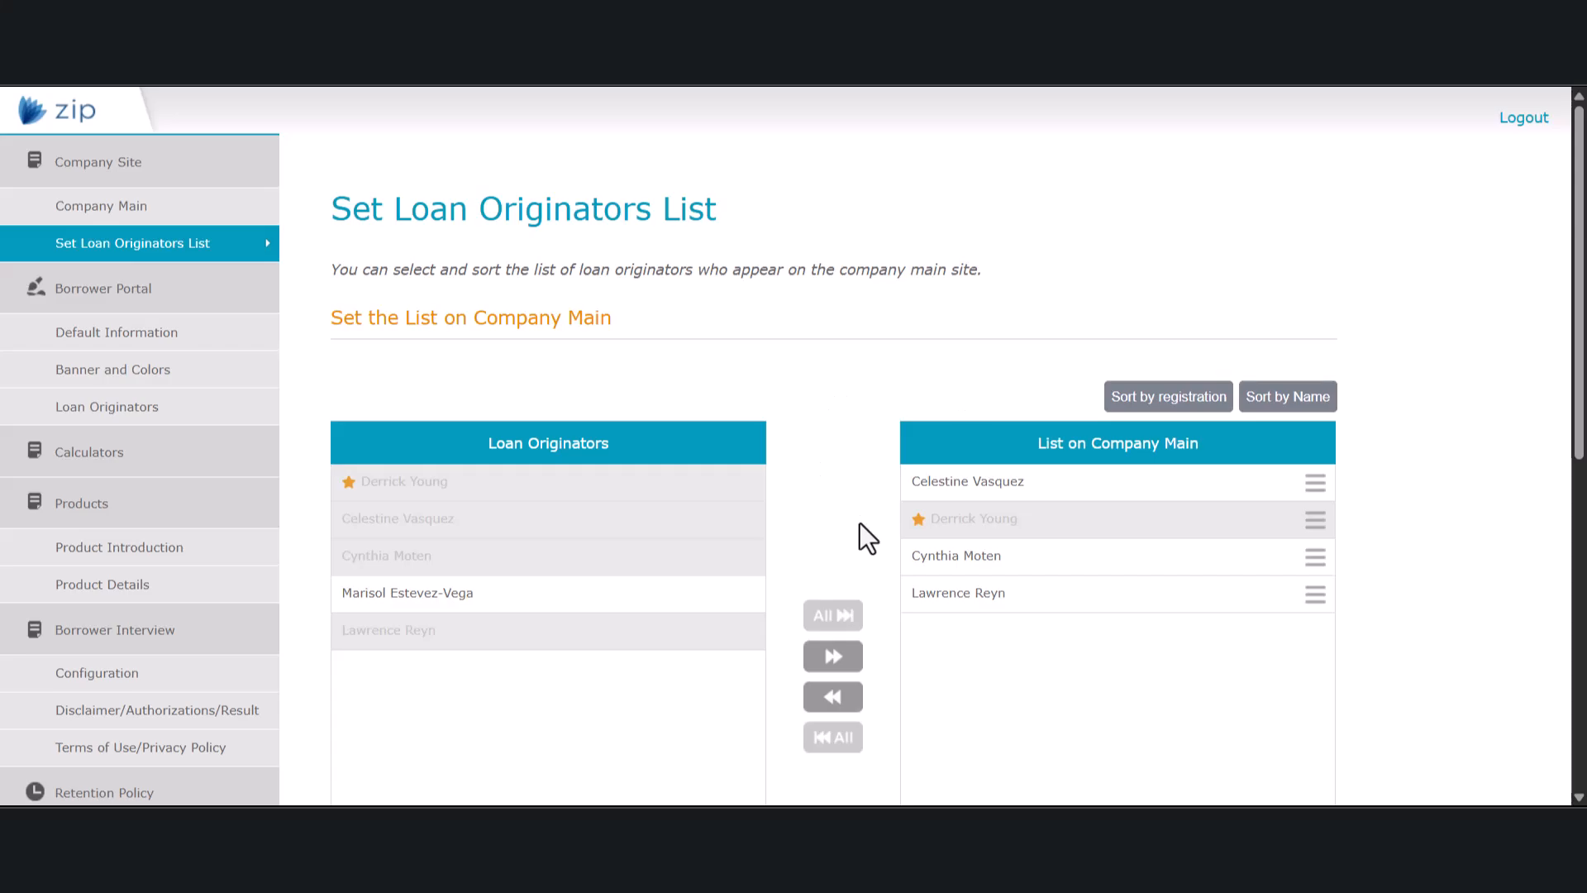
mouse_move(994, 592)
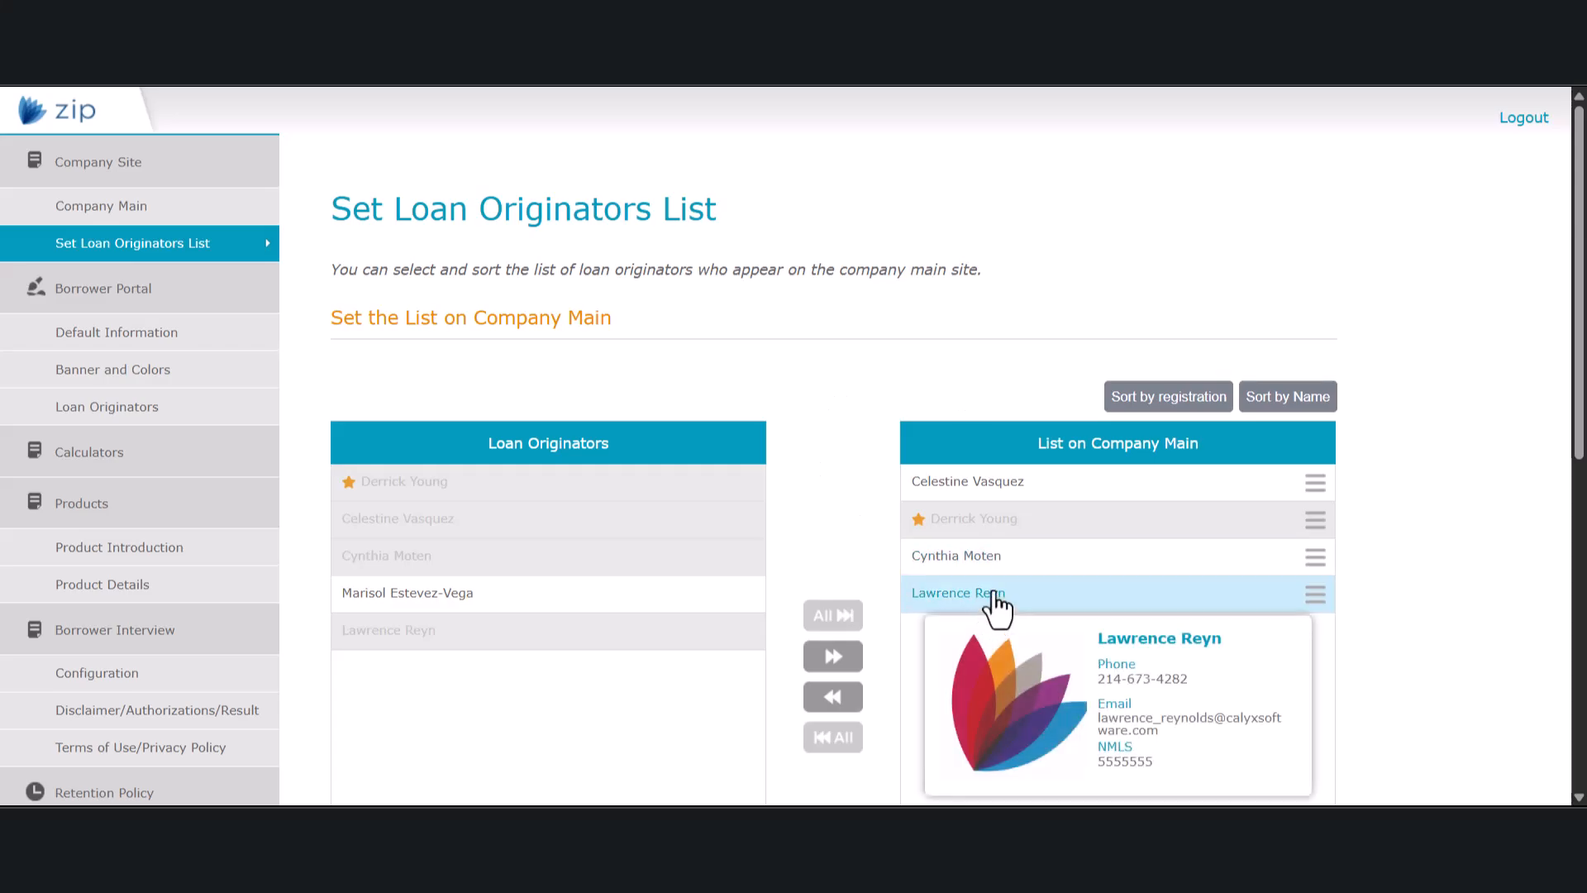
left_click(835, 701)
scroll(951, 702, "down", 6)
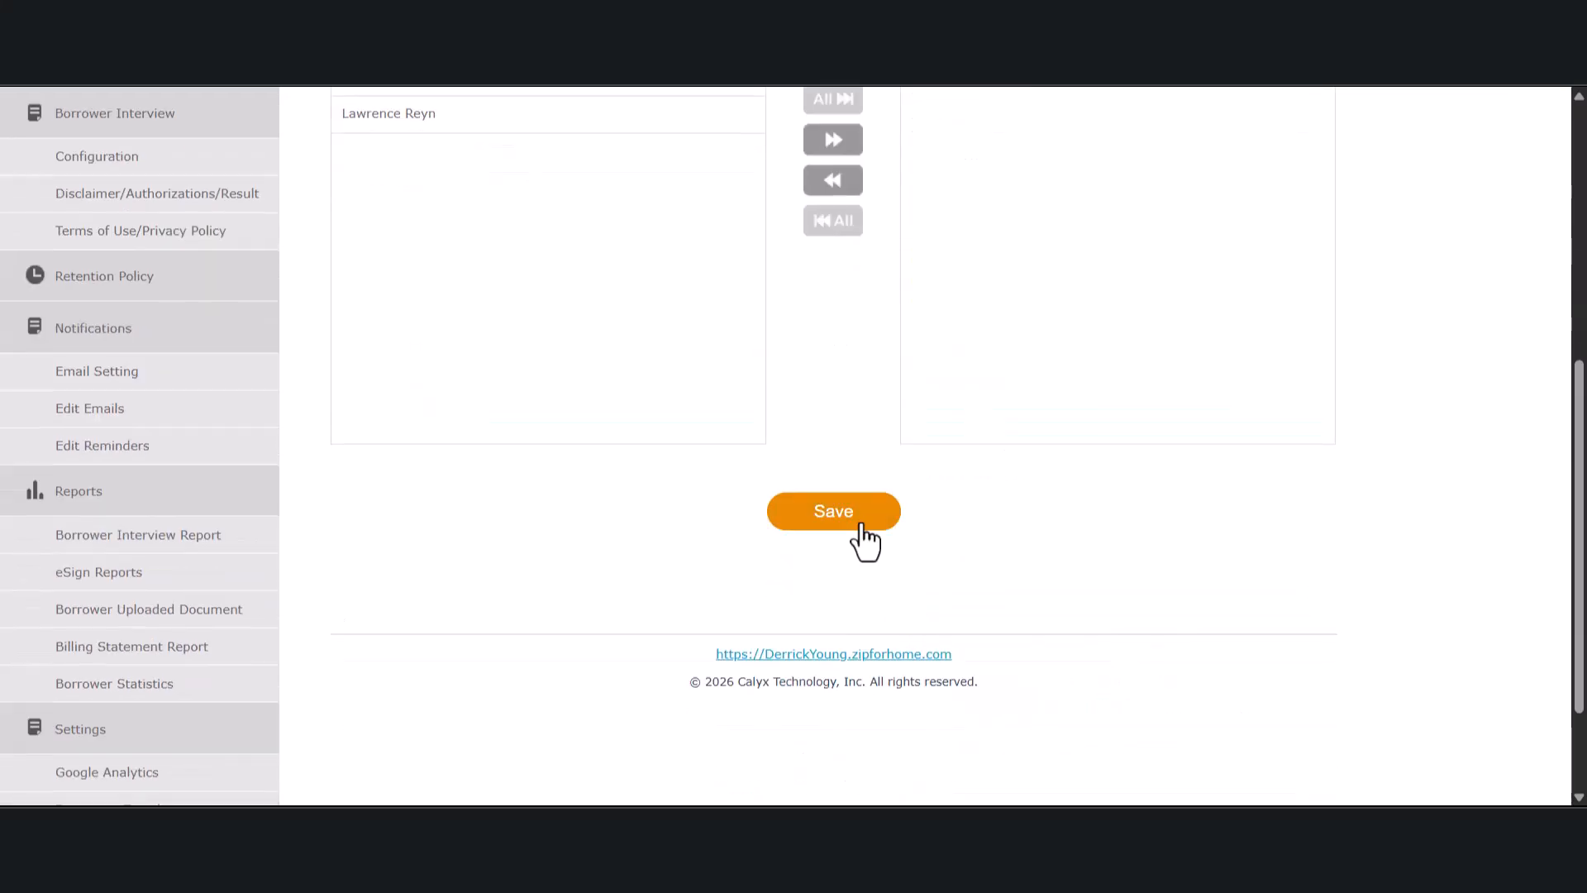
left_click(851, 521)
left_click(923, 578)
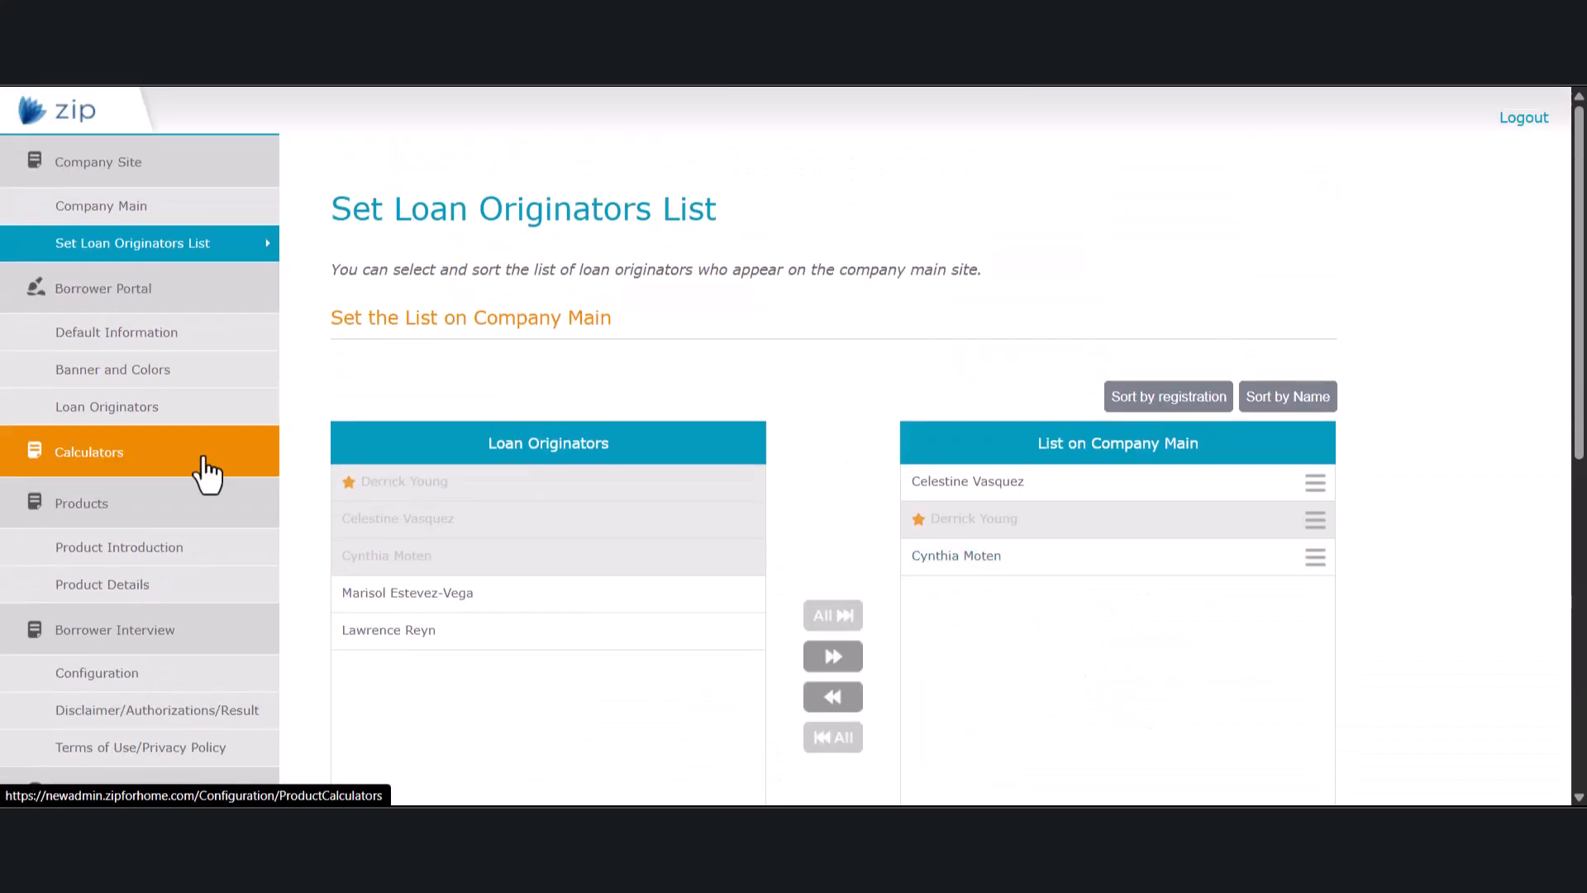
Step: Review the Calculators settings, open the mortgage calculator text for editing in English and Spanish, and close it without saving
left_click(203, 468)
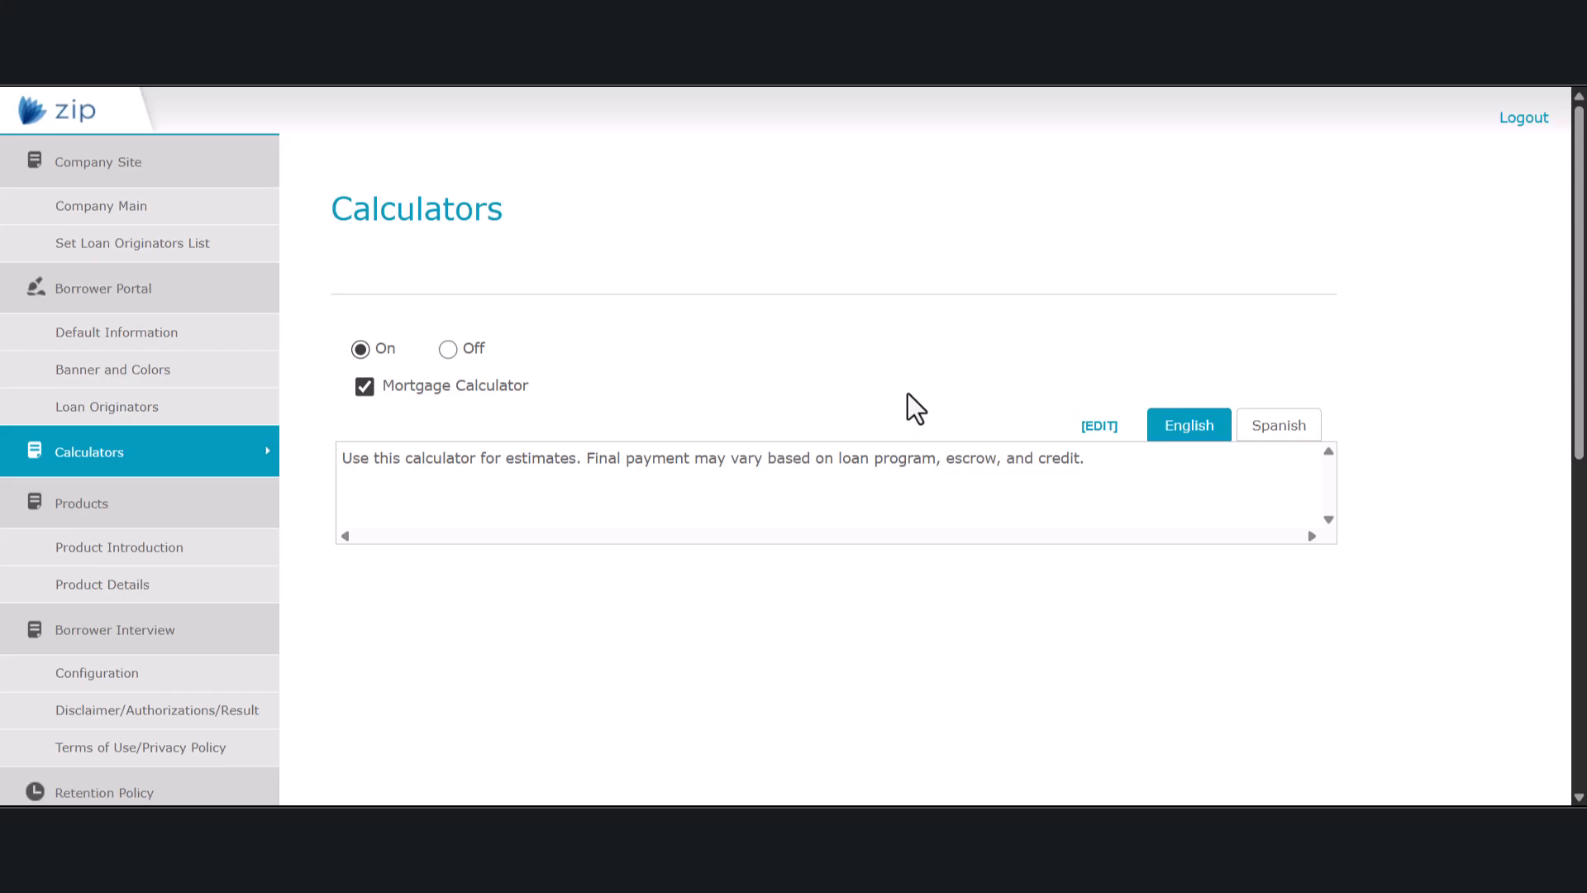
left_click(1112, 428)
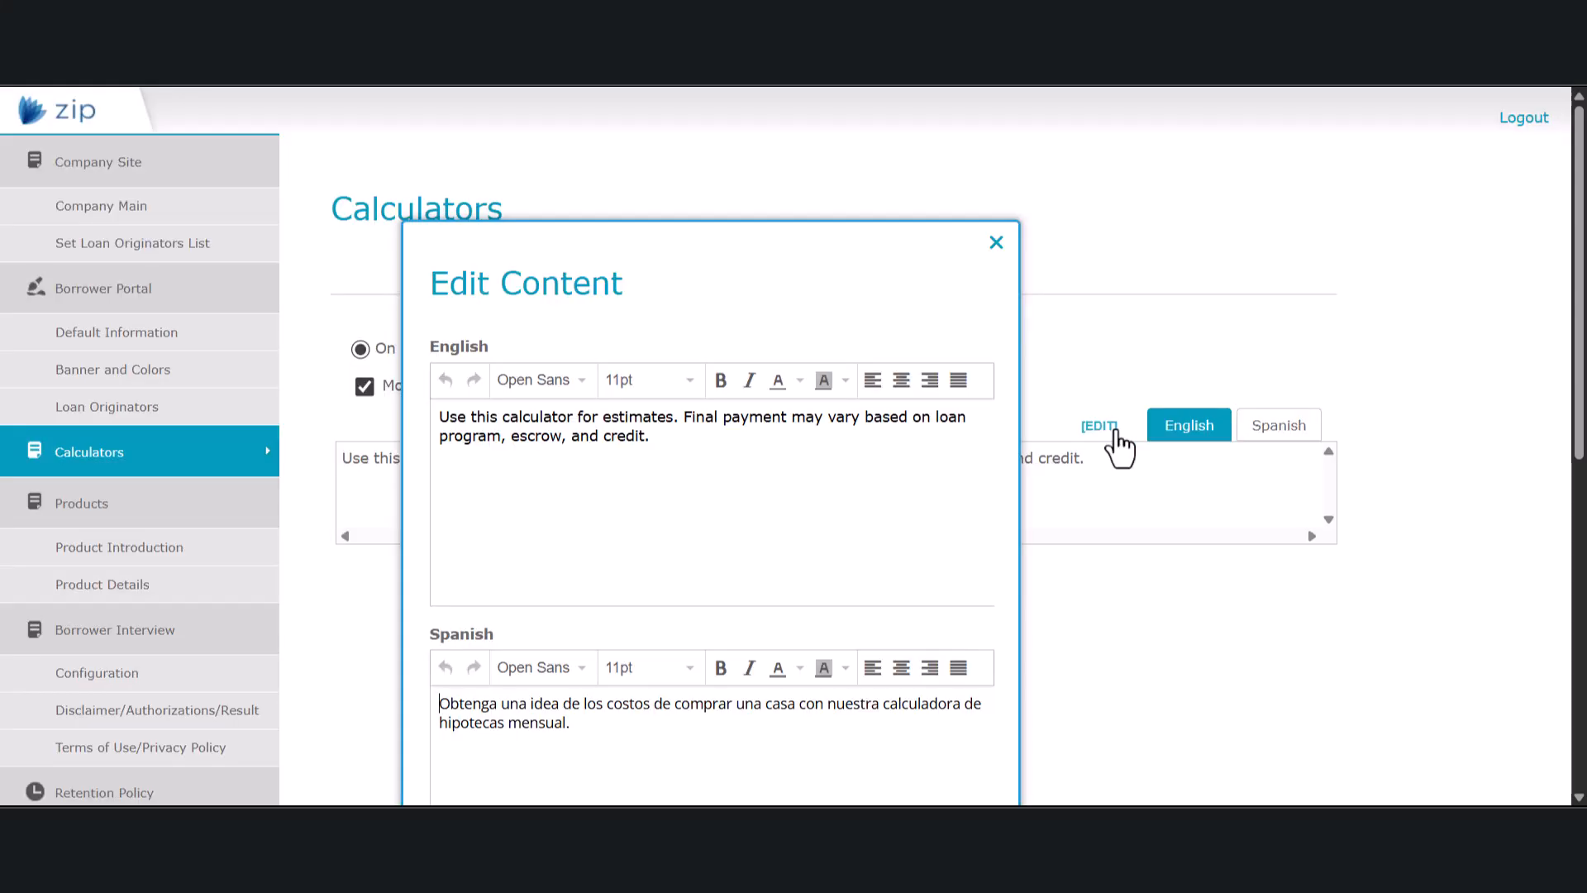
left_click(996, 244)
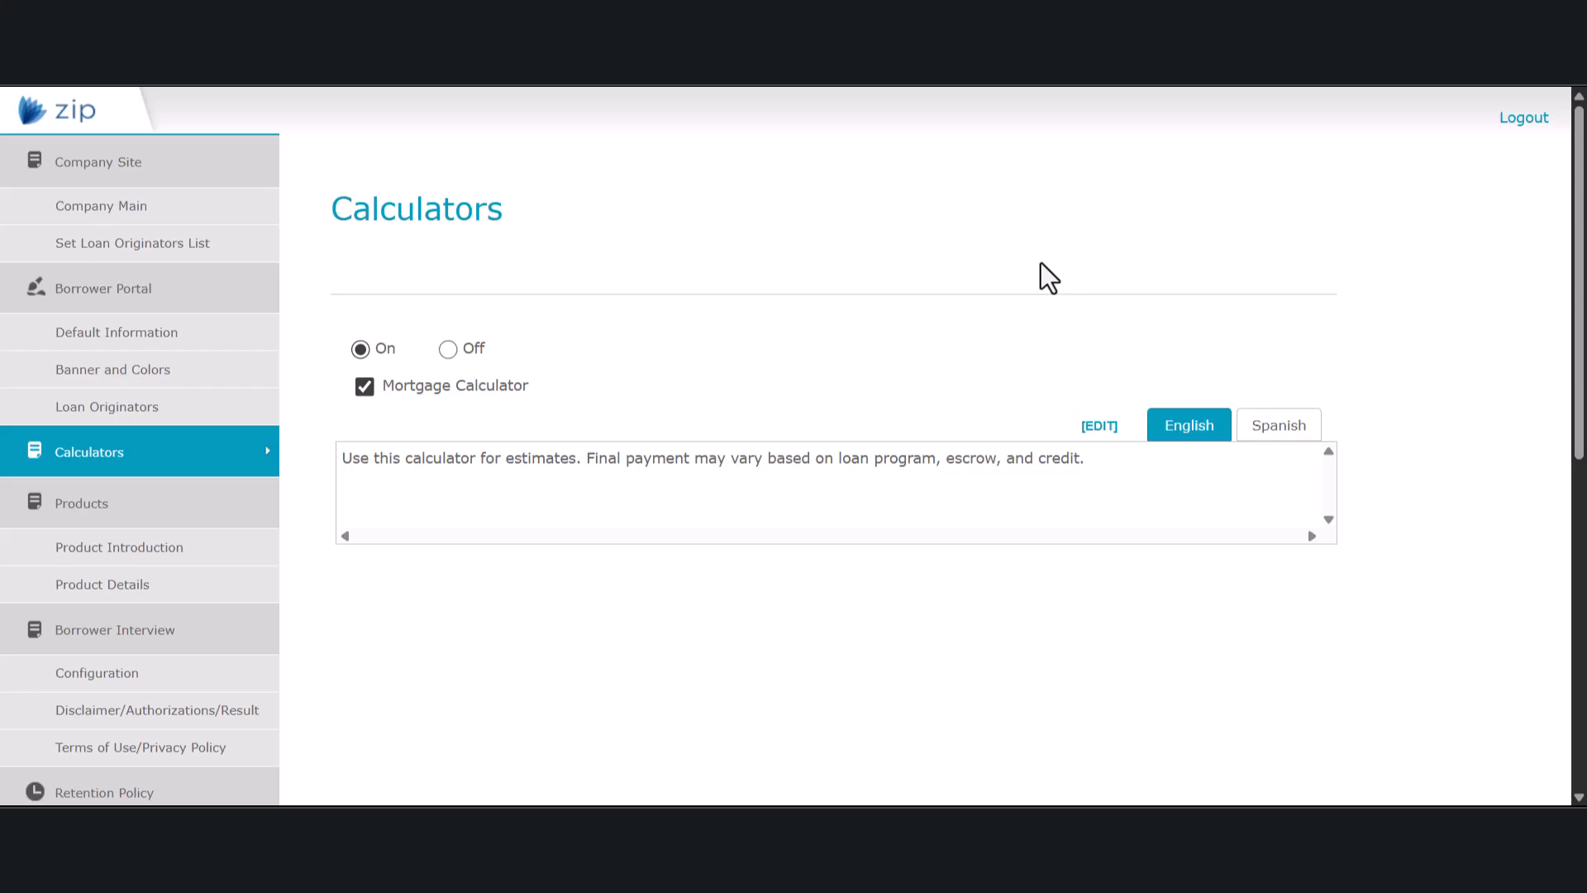
Step: Review the Product Introduction settings, open the introduction text for editing, and close it without saving
scroll(1048, 278, "down", 1)
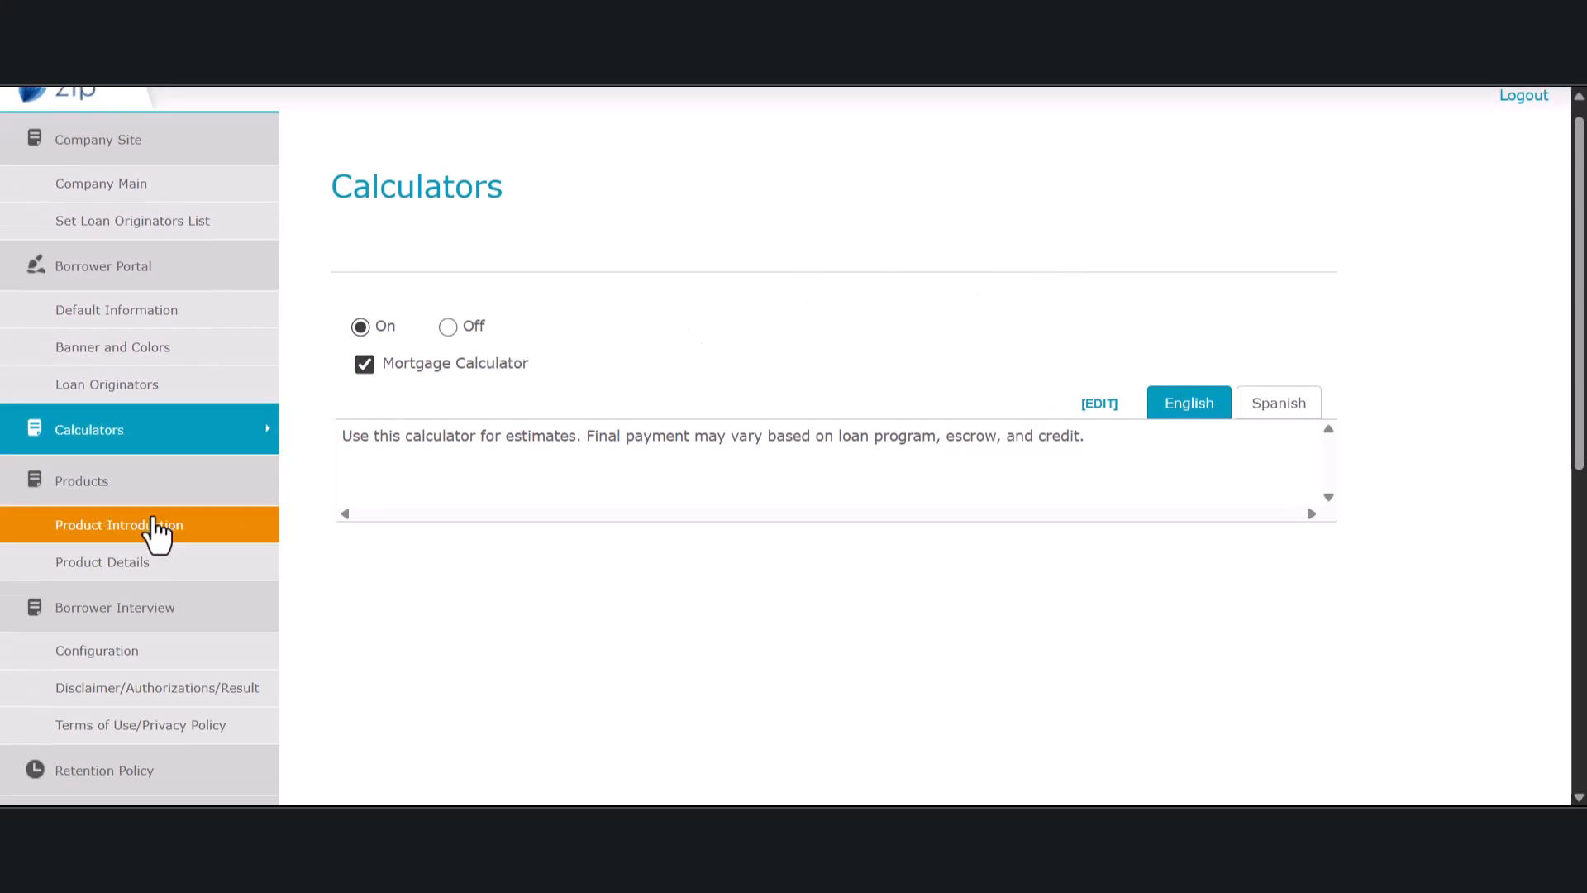
left_click(153, 524)
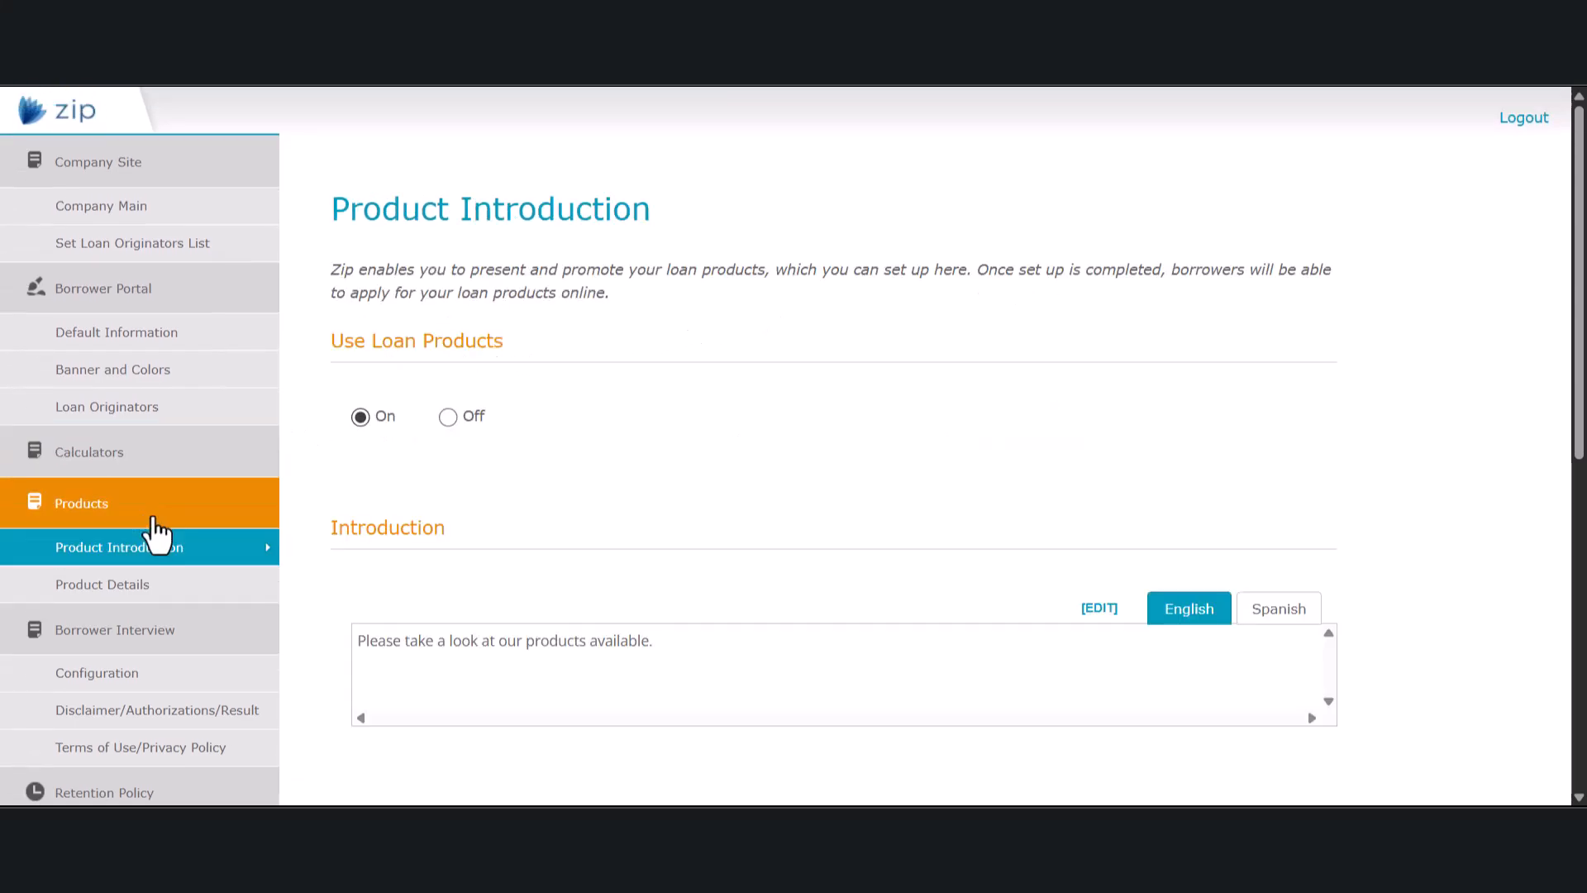
scroll(1435, 446, "down", 5)
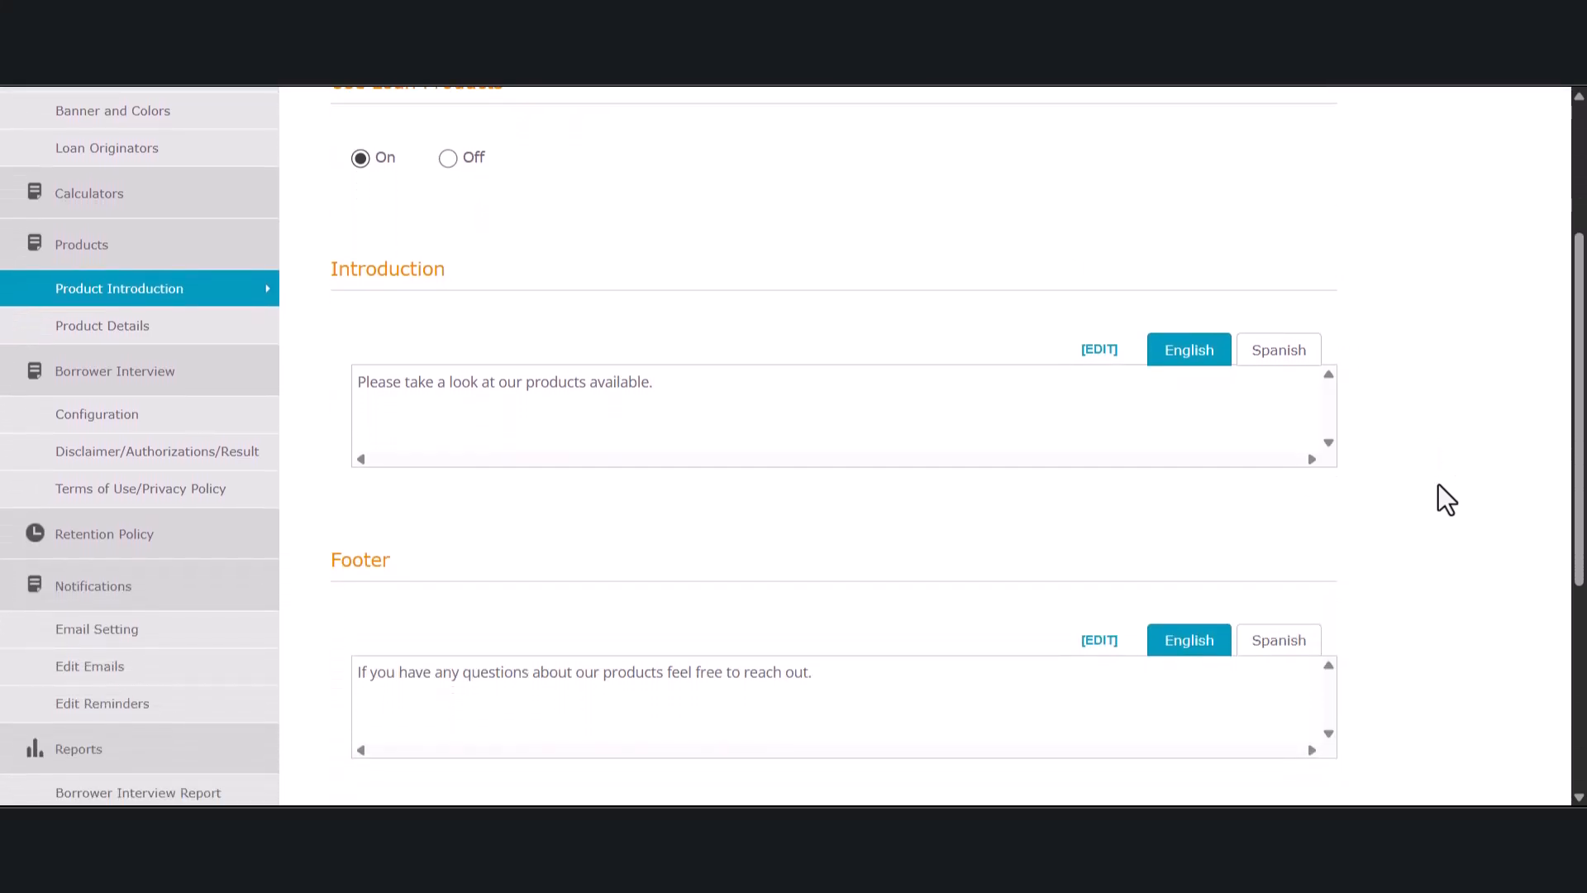
left_click(1088, 349)
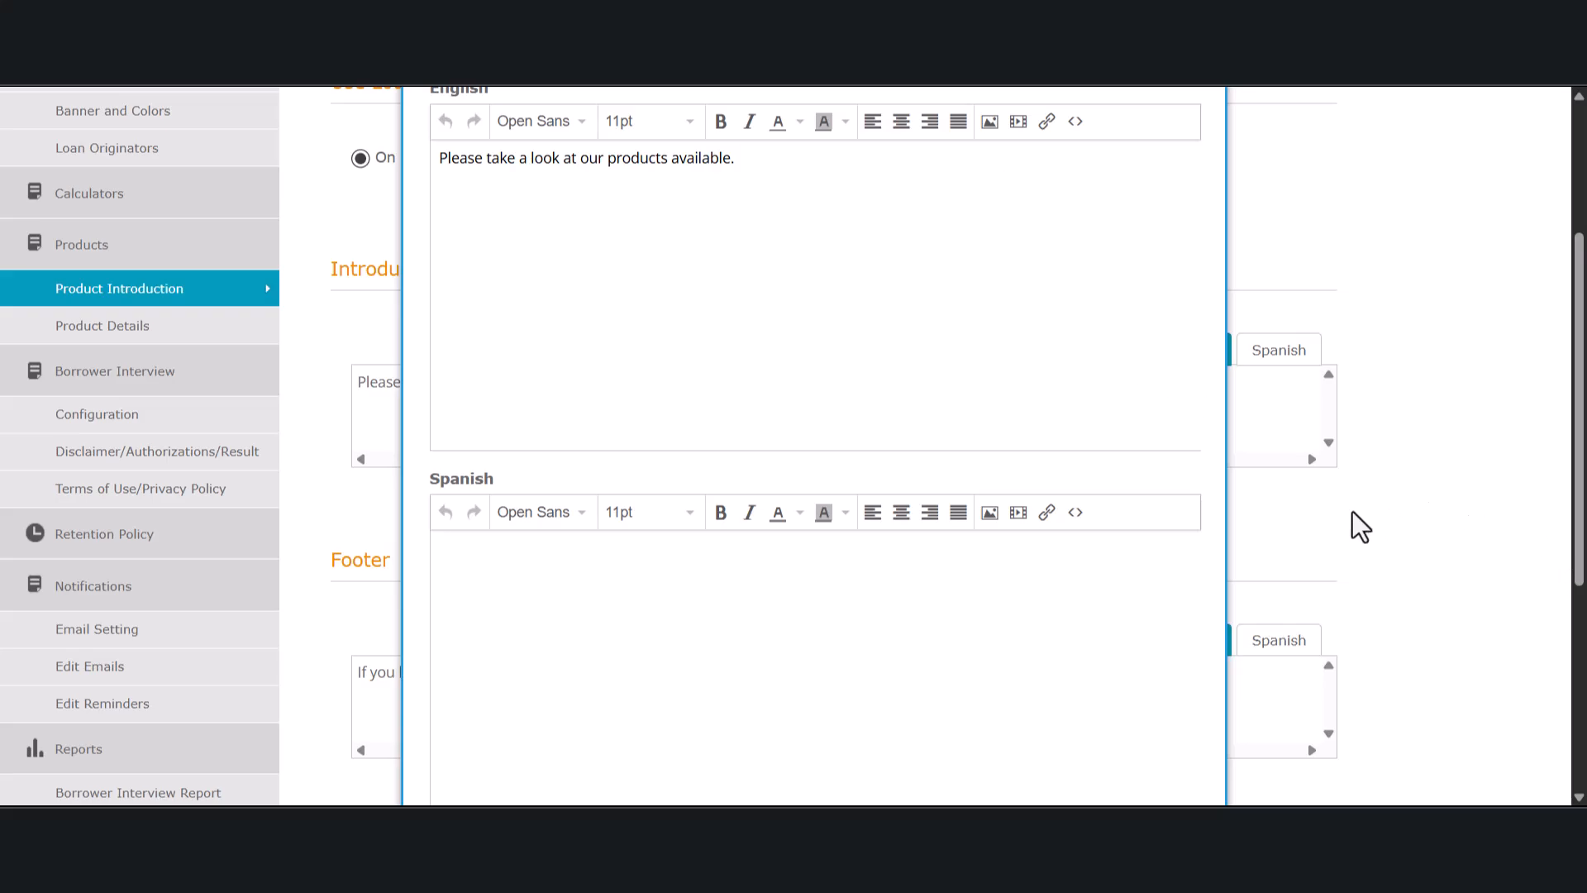
scroll(1100, 404, "up", 2)
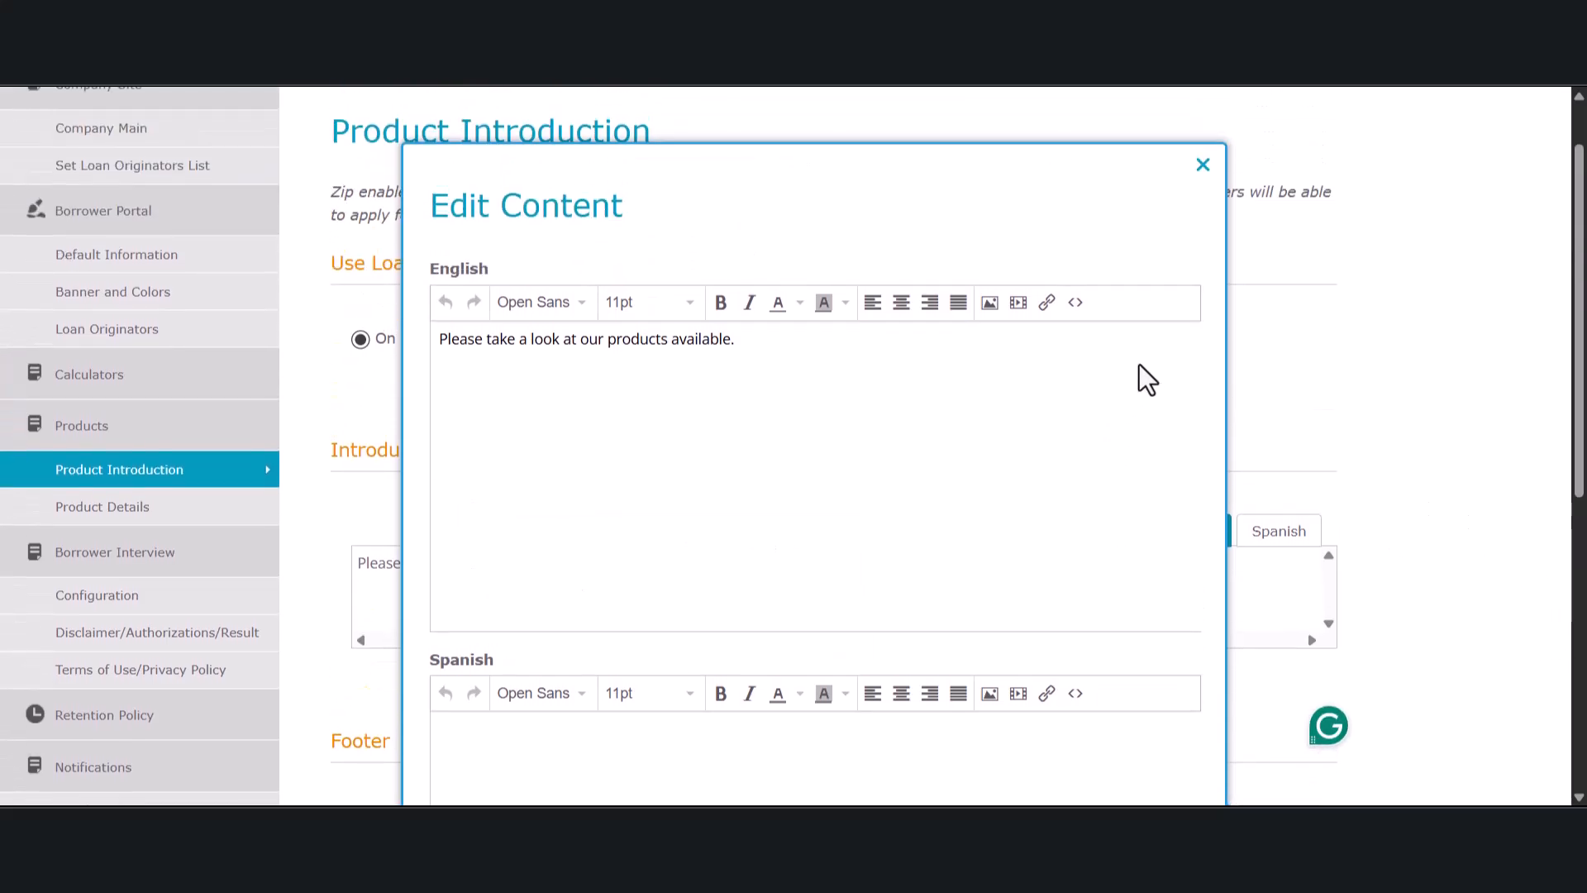
left_click(1203, 164)
Step: Review the Product Details list, examine the blank new loan product form down to its loan details, and close it without saving
scroll(1344, 328, "down", 2)
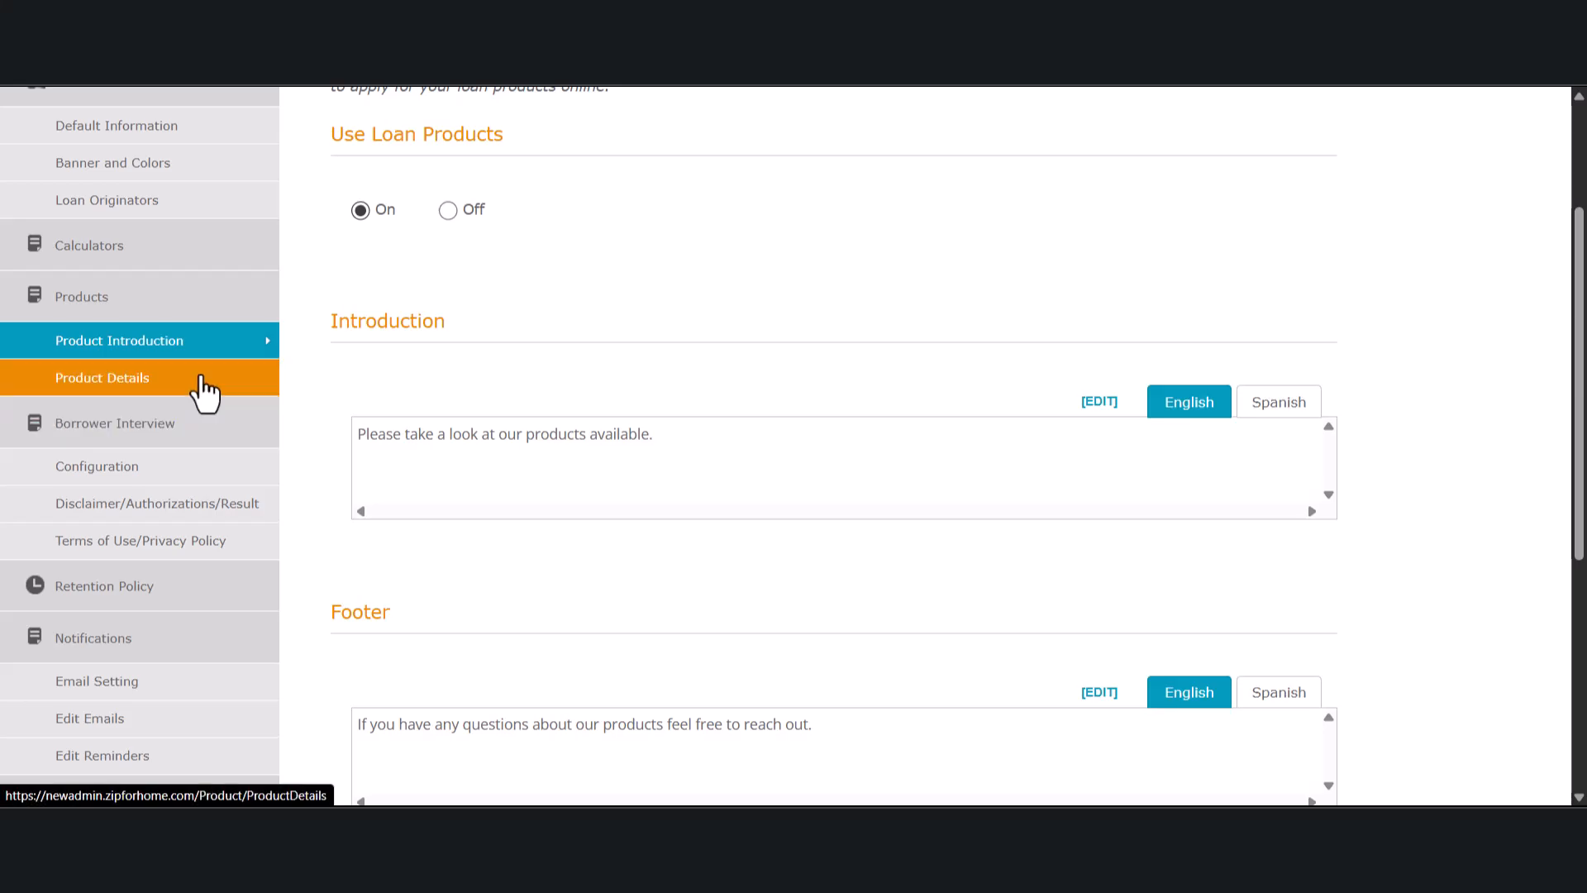
left_click(204, 389)
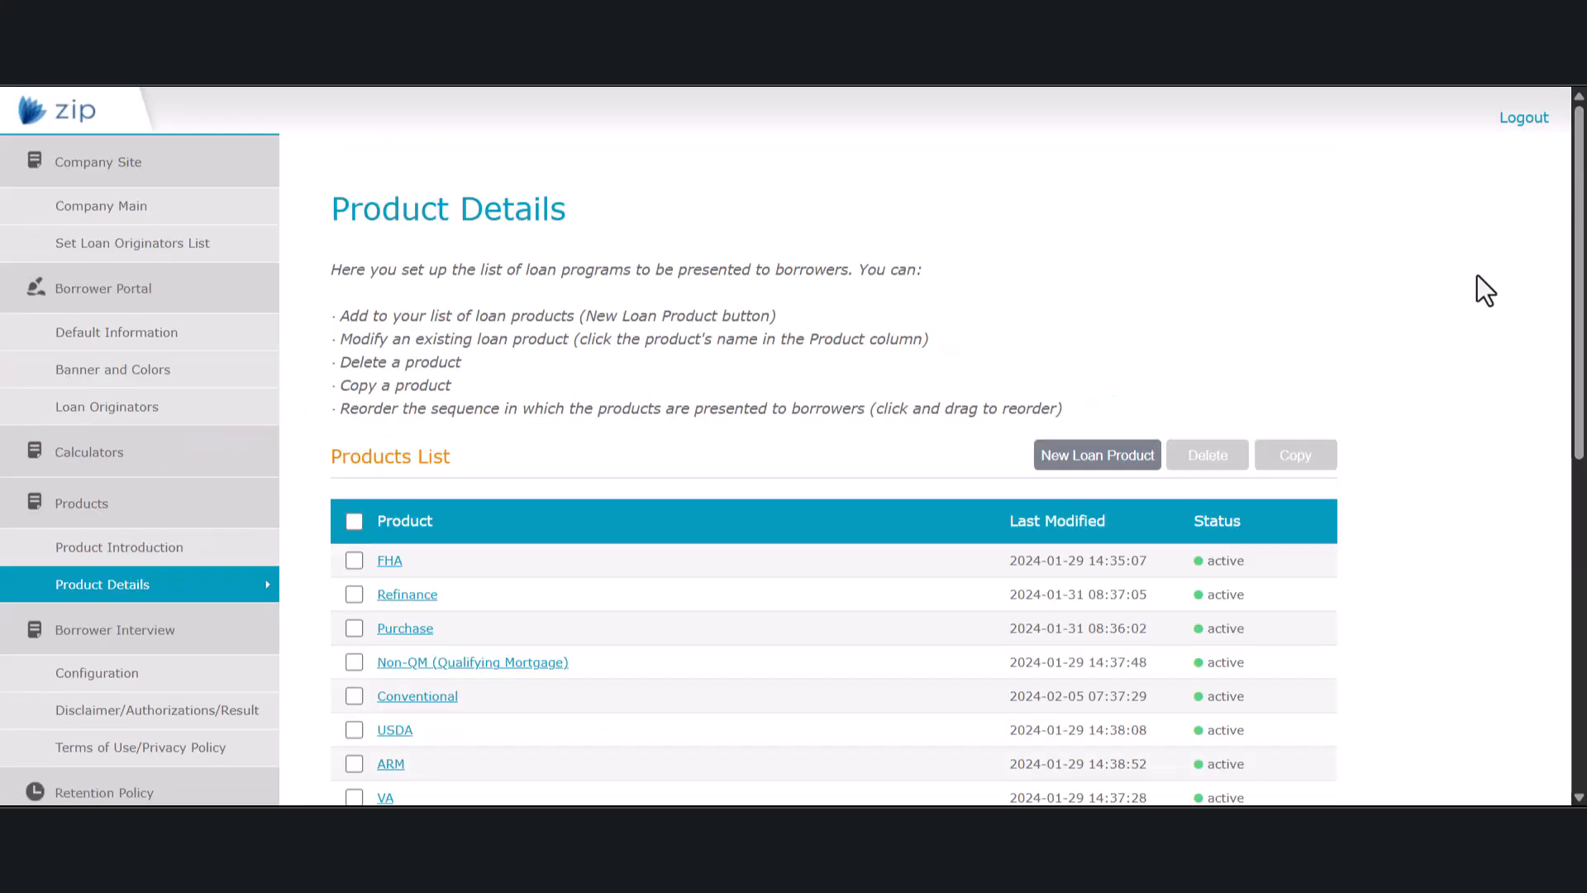
scroll(1475, 276, "down", 1)
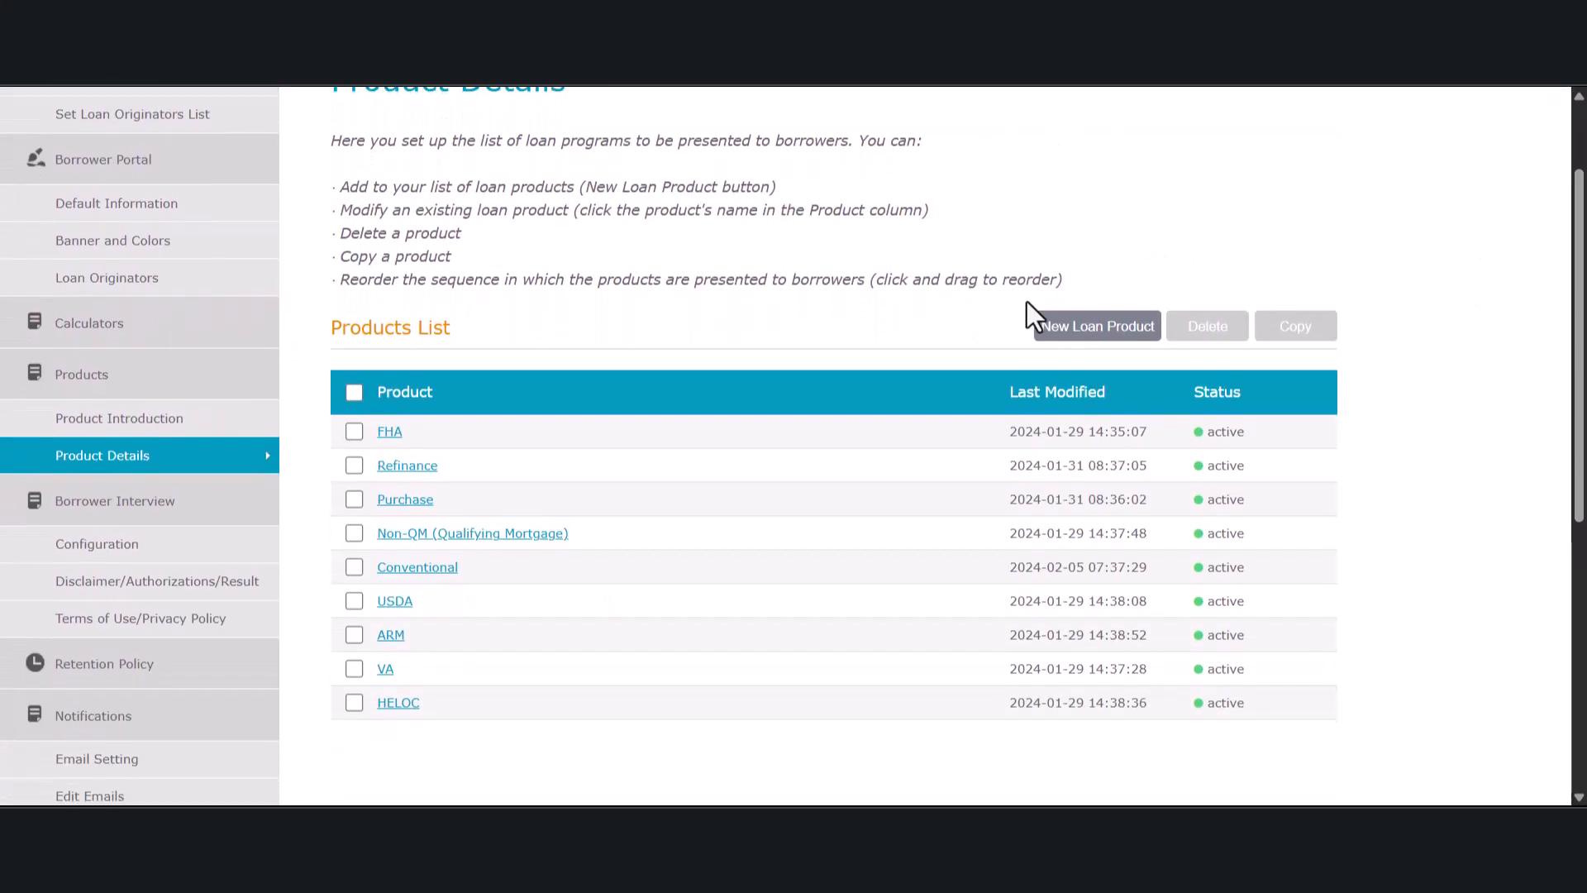
left_click(1049, 325)
scroll(1469, 309, "down", 1)
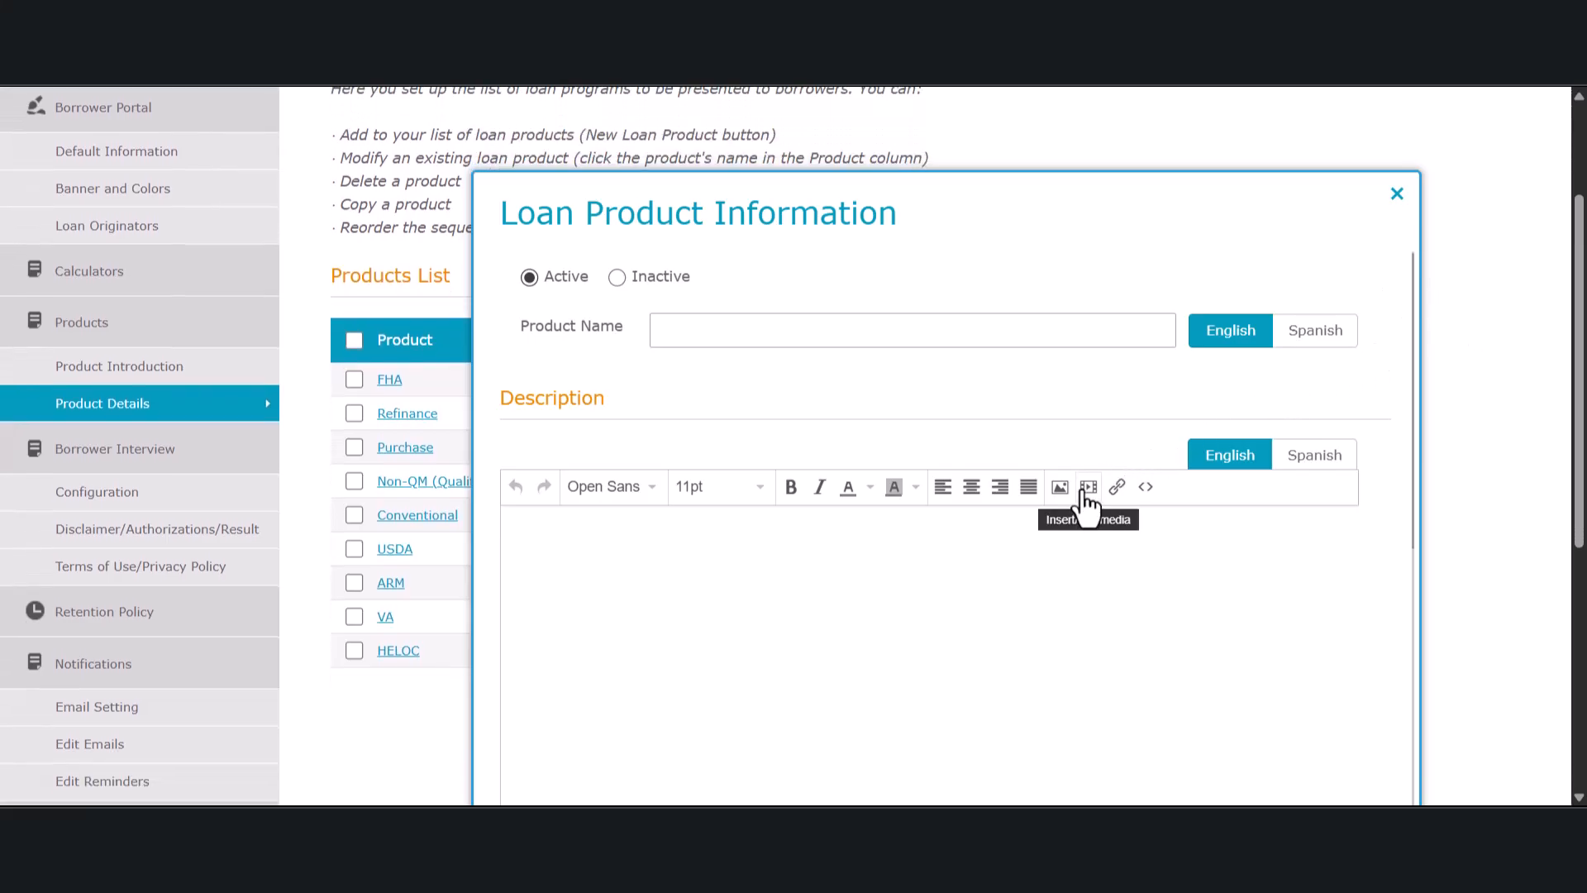
scroll(1092, 504, "down", 1)
scroll(1093, 501, "down", 3)
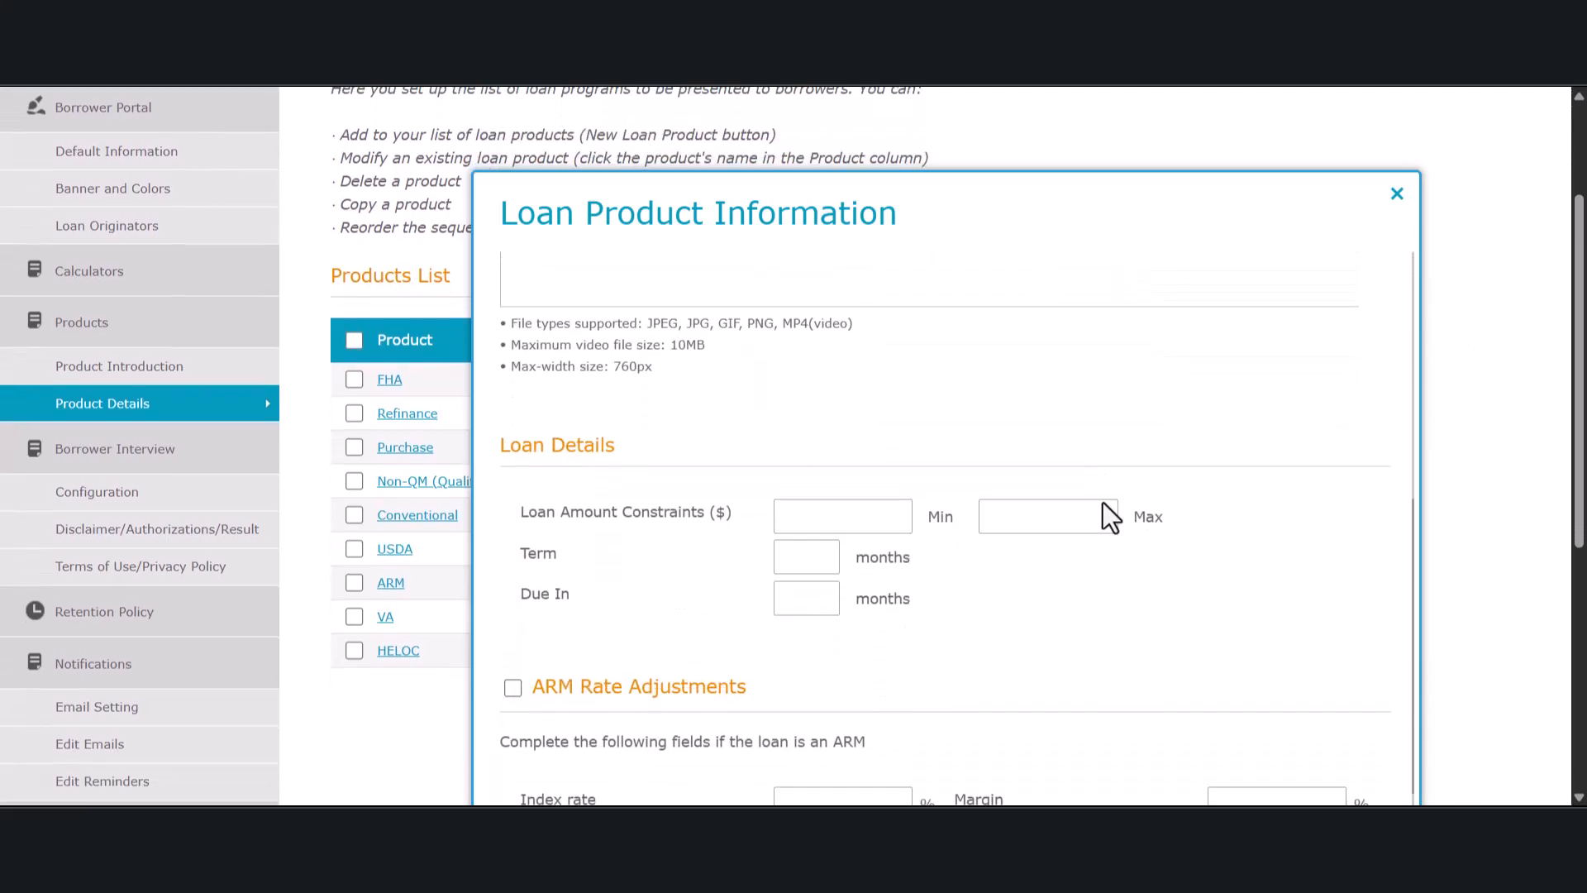
scroll(1134, 498, "up", 4)
left_click(1398, 193)
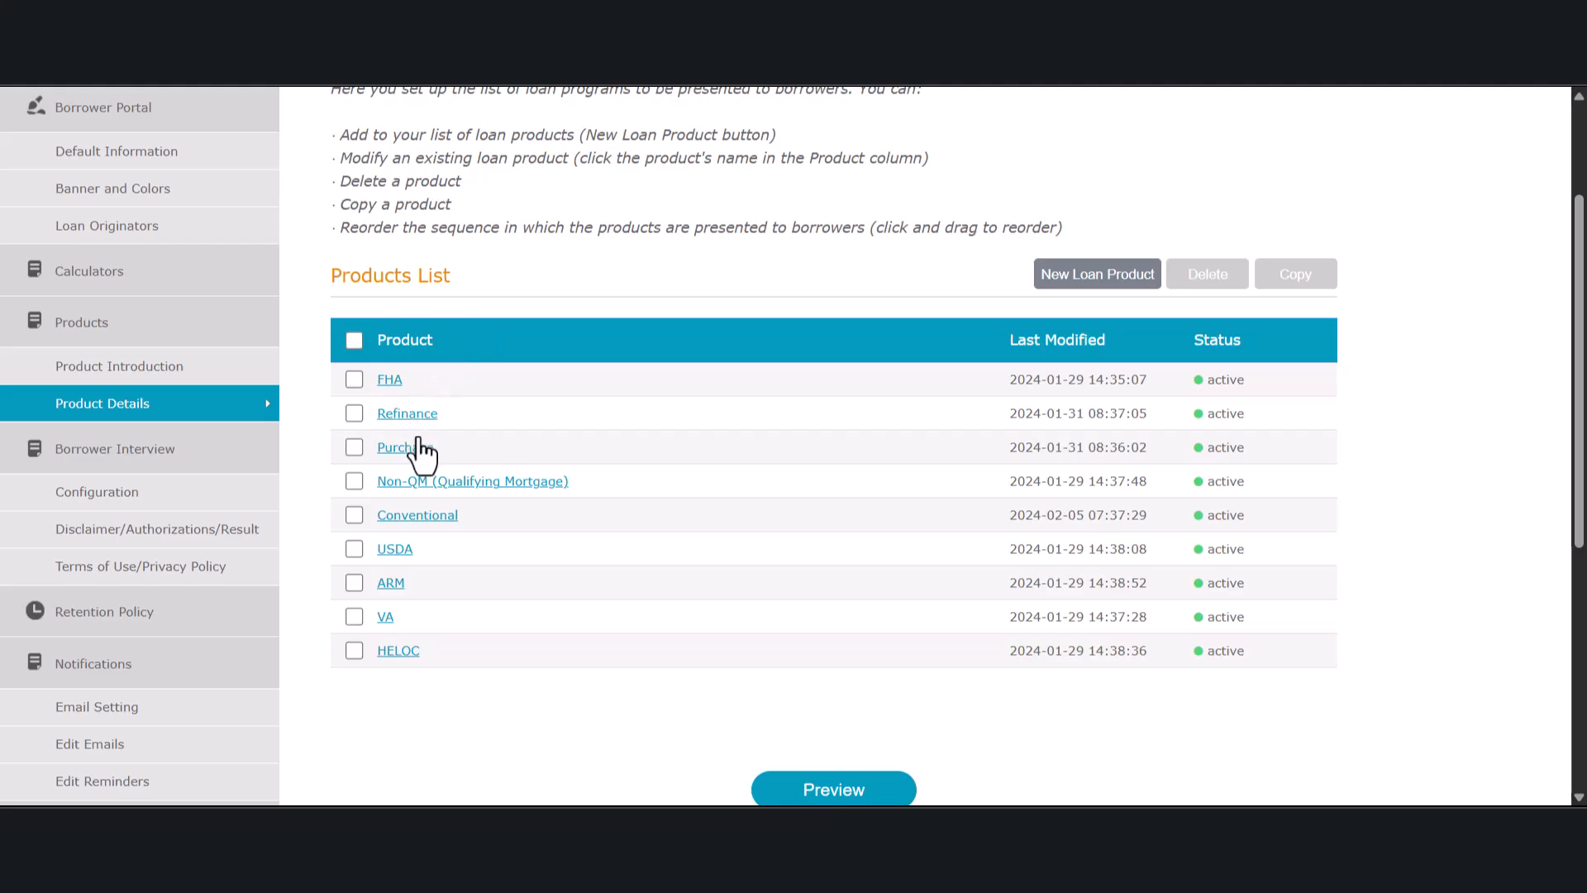
Step: Reorder the products list so that Purchase comes first and Refinance second, ahead of FHA
left_click_drag(418, 453, 429, 390)
left_click_drag(417, 459, 420, 410)
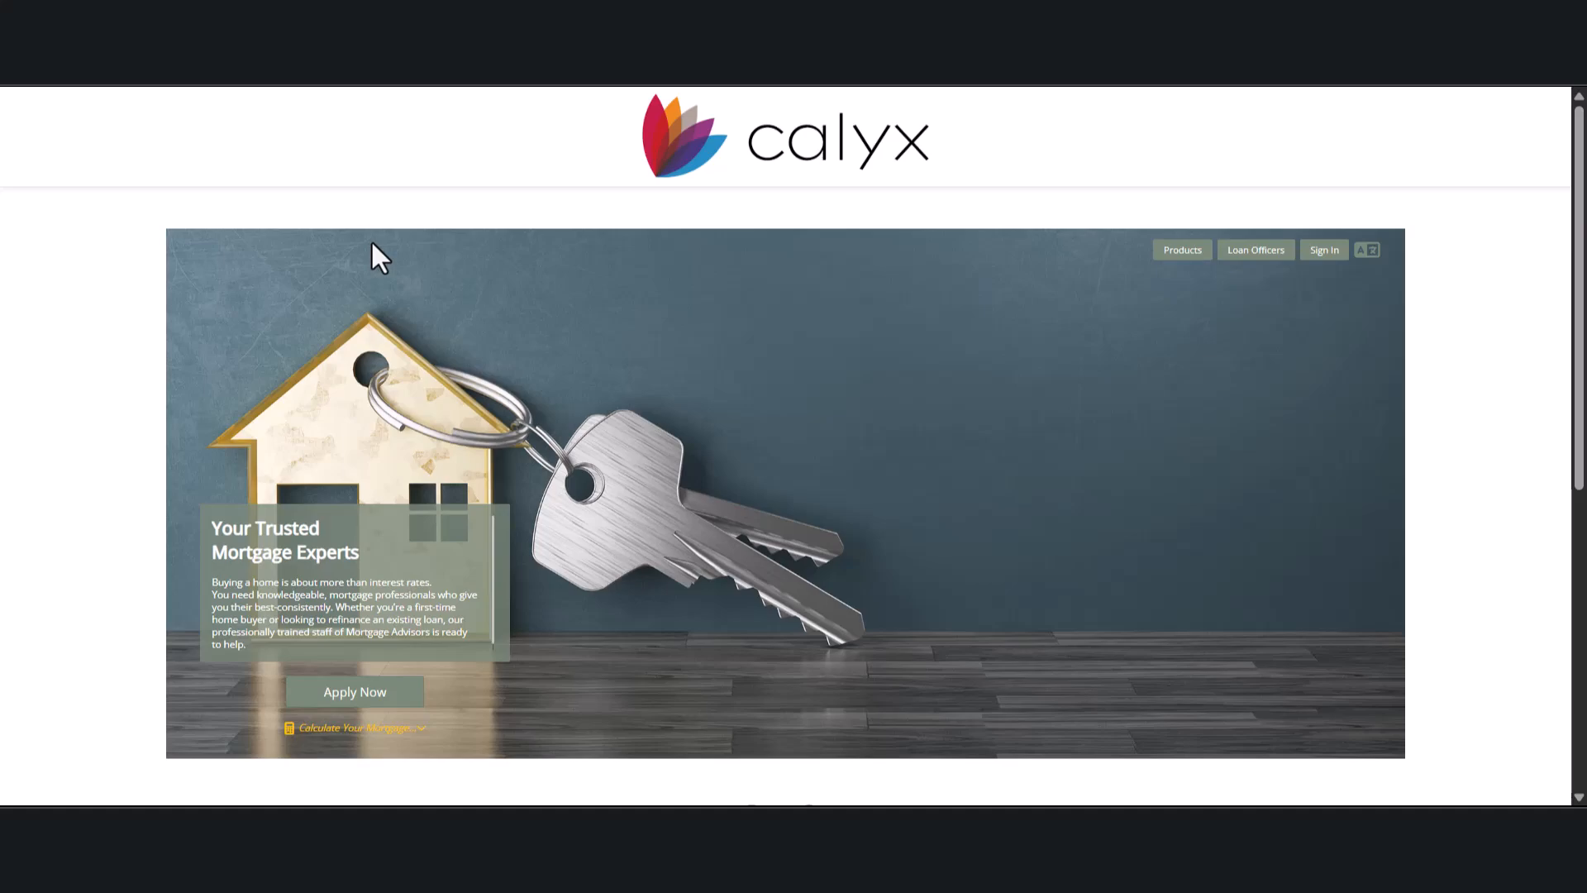
Step: On the published company site, start a loan application and answer No to the question about a preferred loan officer
scroll(521, 290, "down", 2)
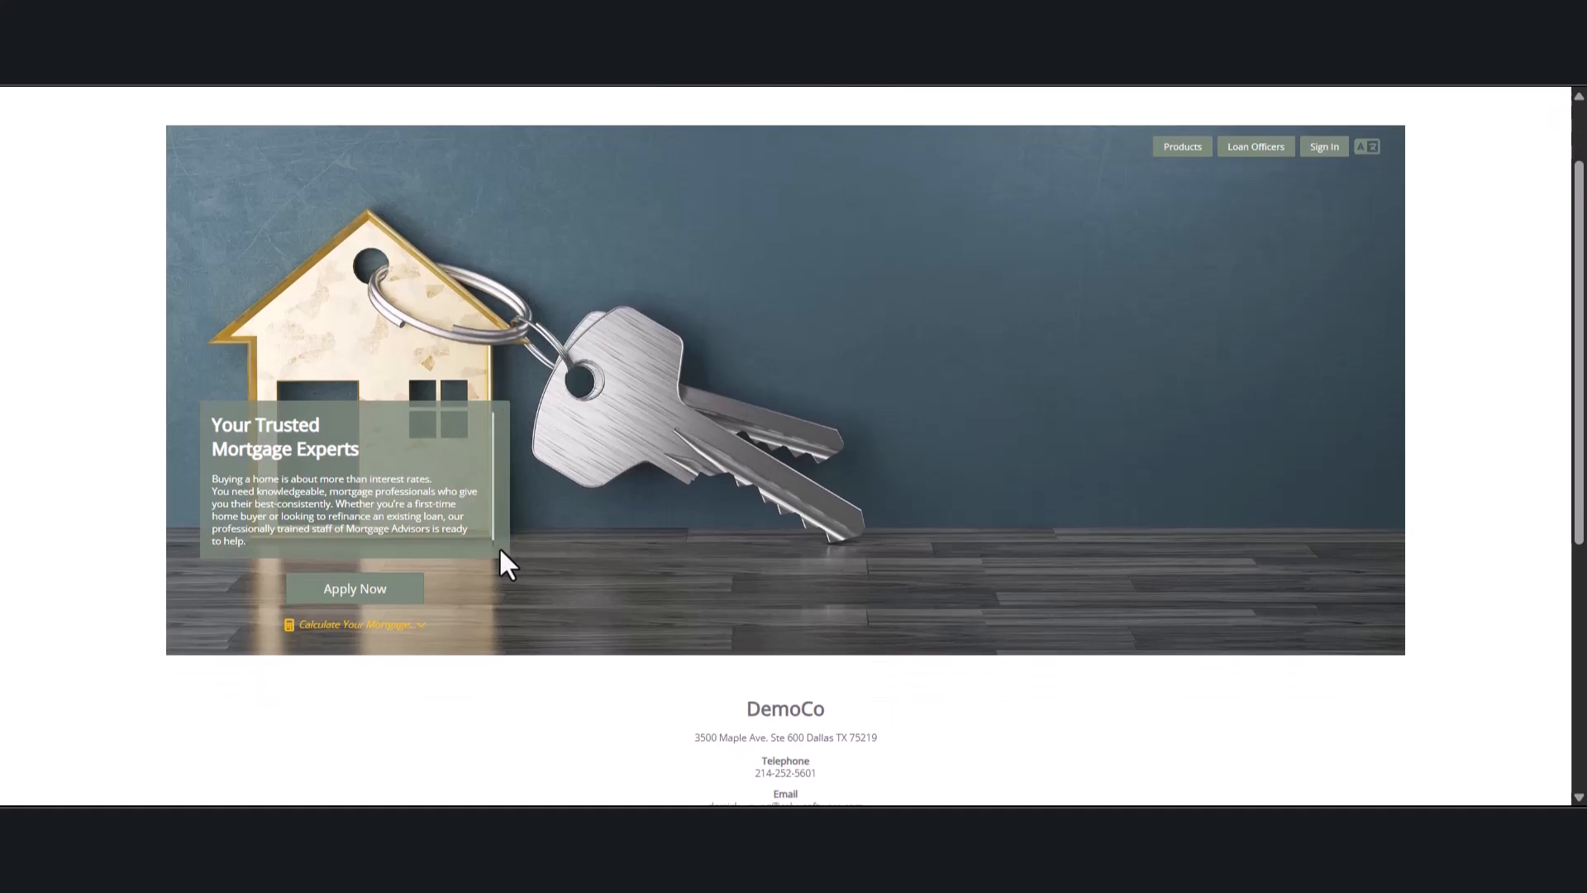
left_click(354, 588)
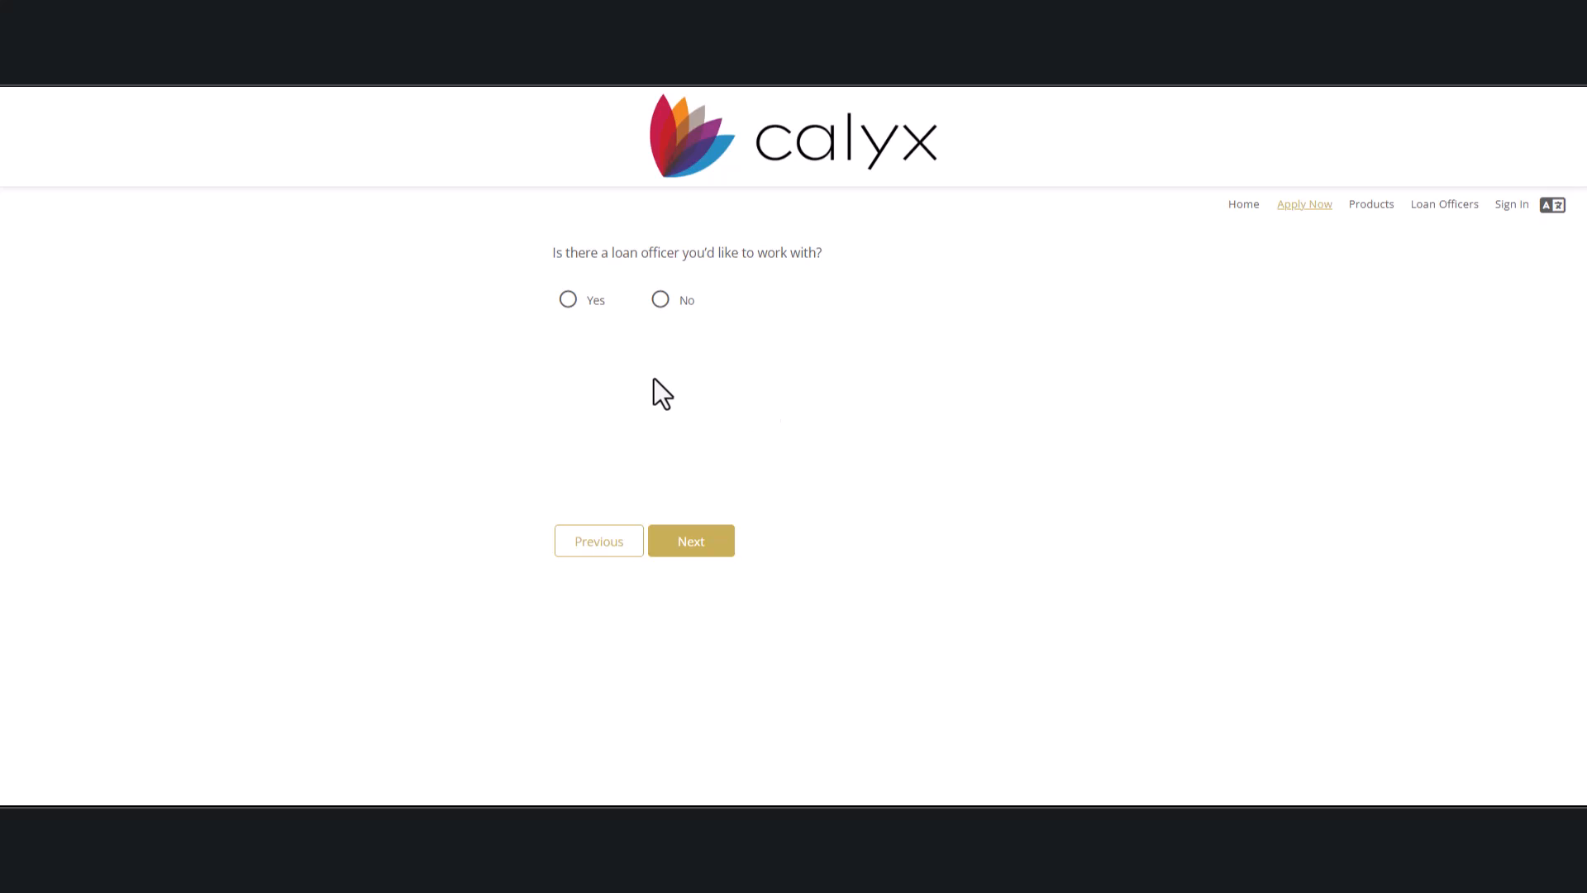
left_click(676, 304)
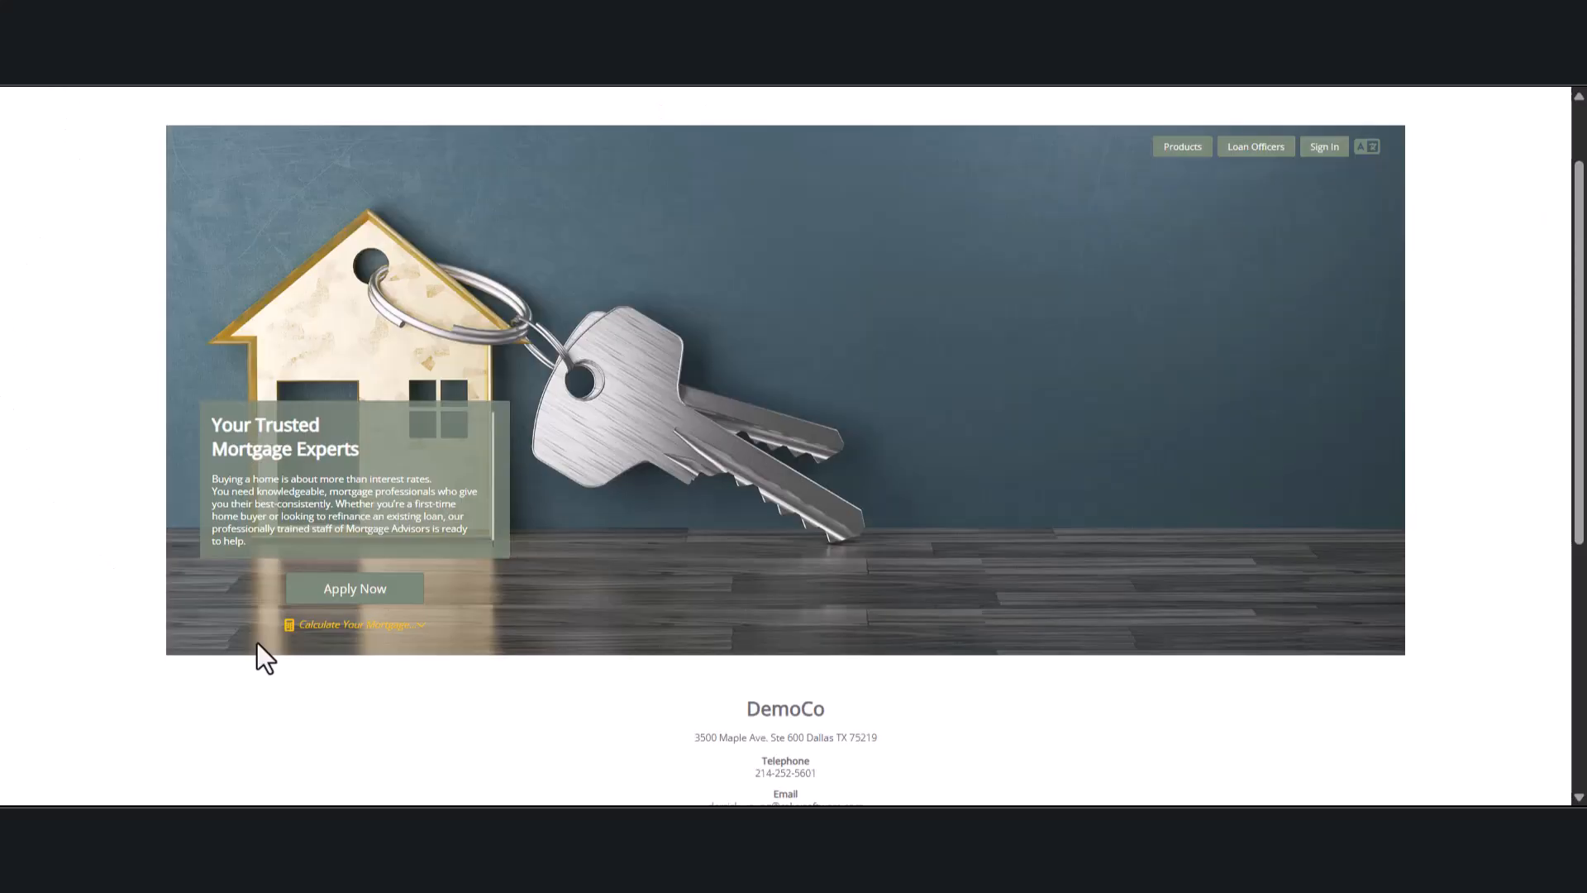
Step: Open the mortgage calculator on the company home page, show its payment schedule, and review the company information, text and logos below
left_click(380, 628)
scroll(1202, 751, "down", 1)
scroll(1202, 751, "down", 5)
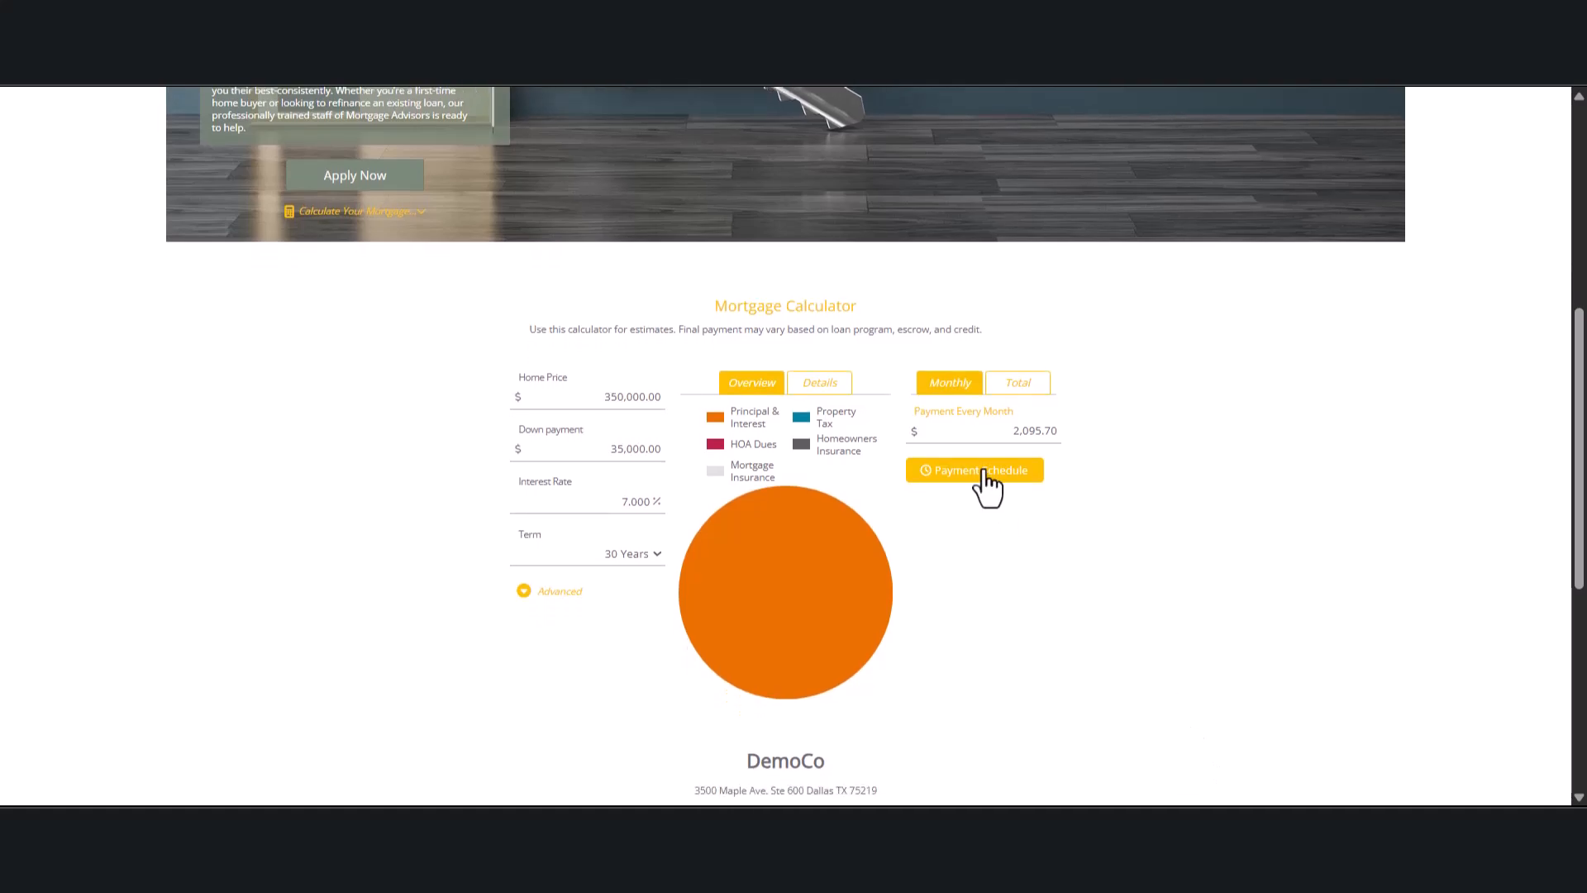
left_click(984, 473)
scroll(1187, 556, "down", 3)
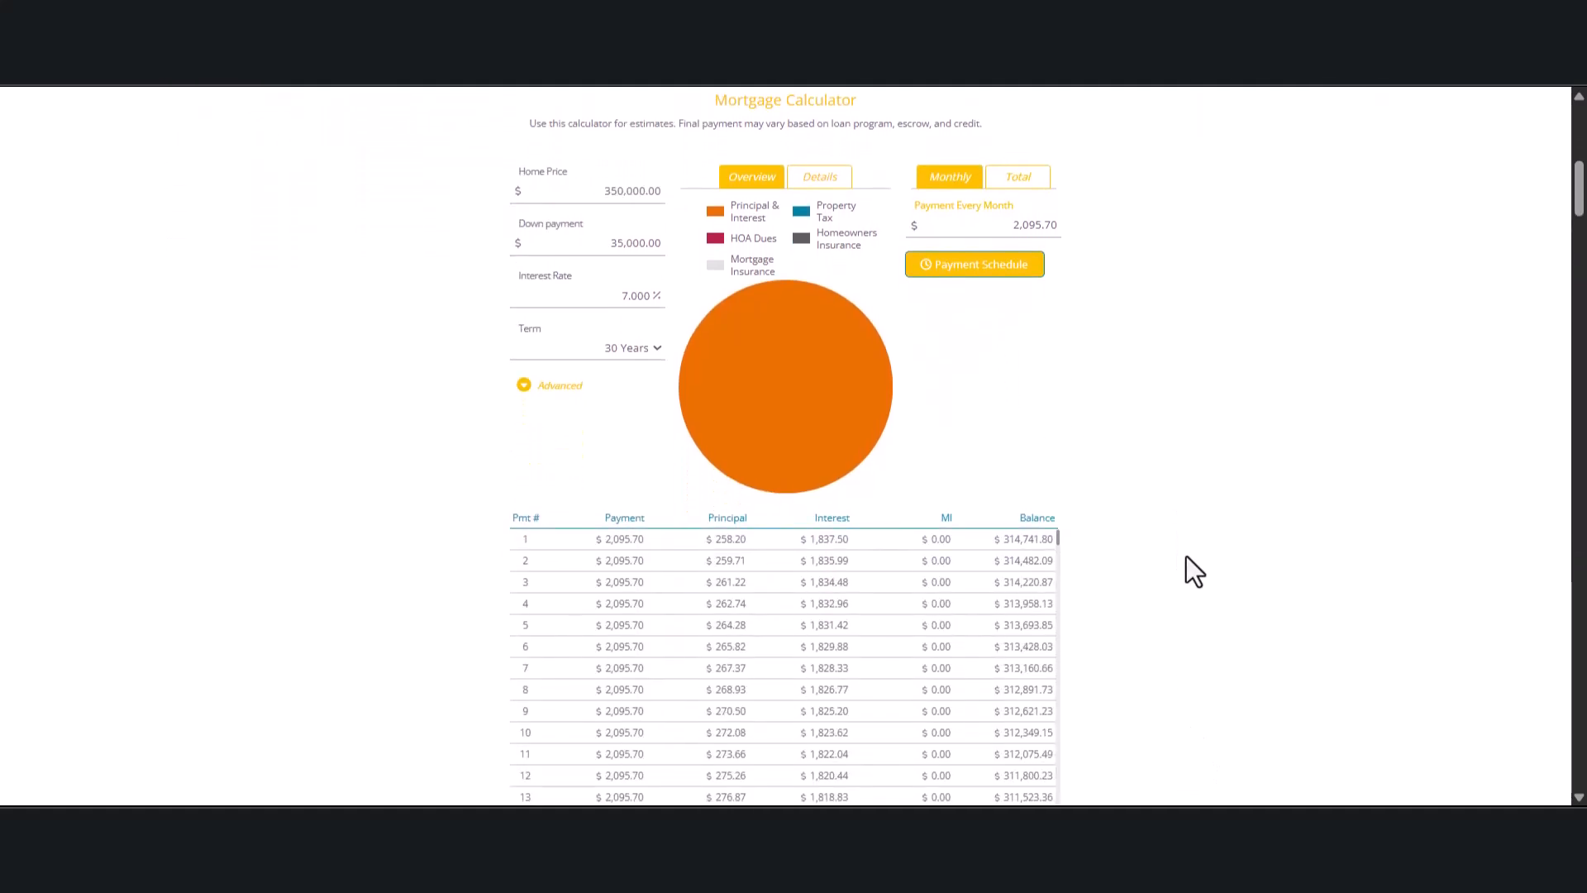
scroll(1188, 556, "down", 1)
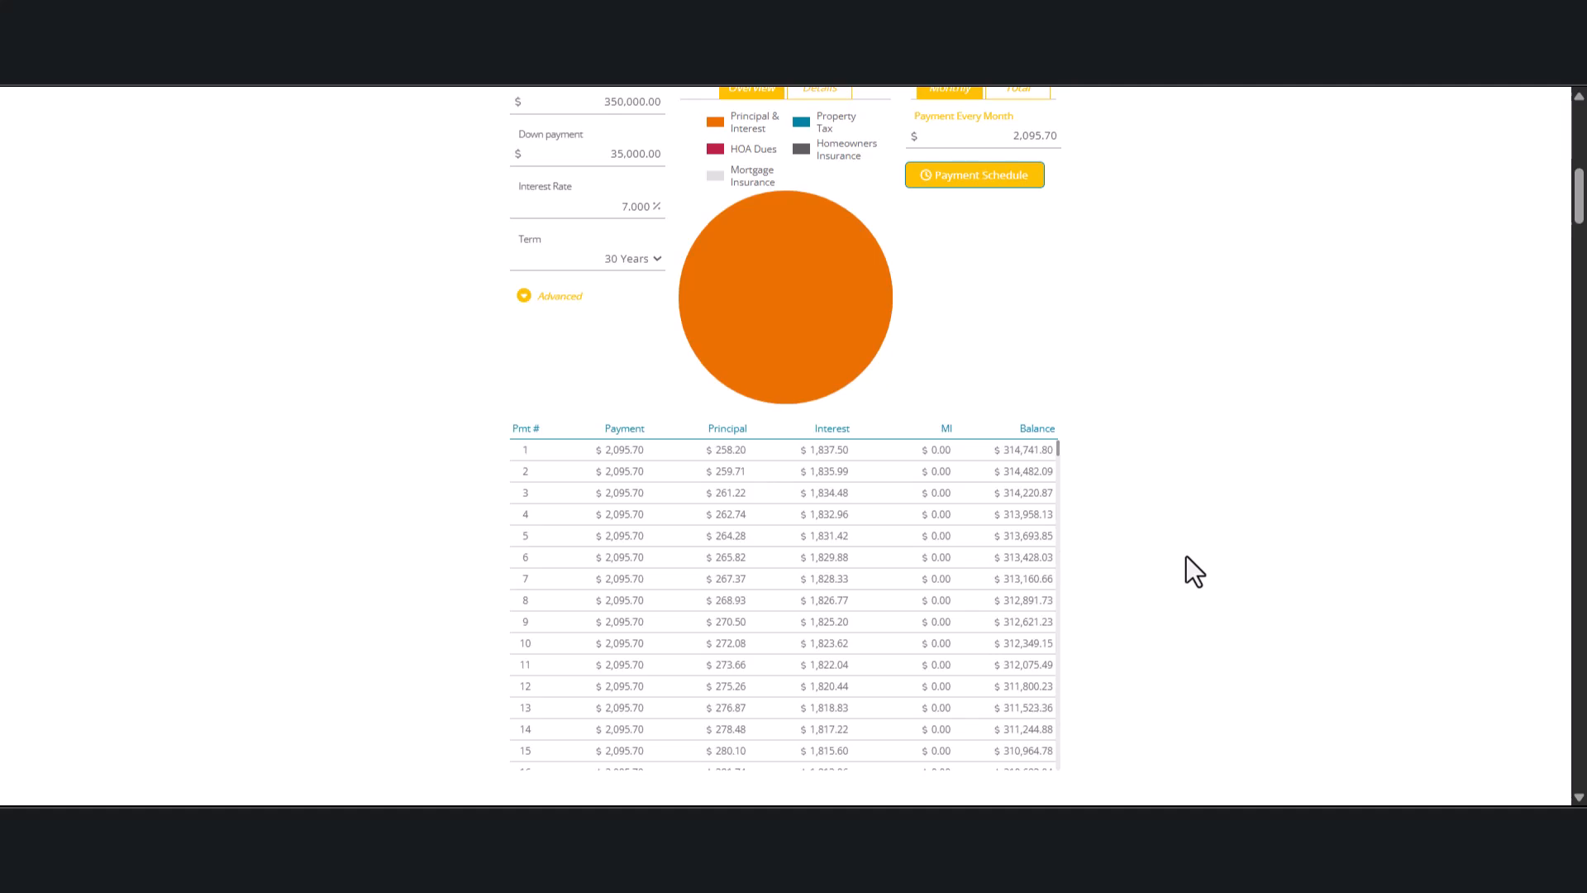
scroll(1187, 557, "down", 6)
scroll(1187, 557, "down", 1)
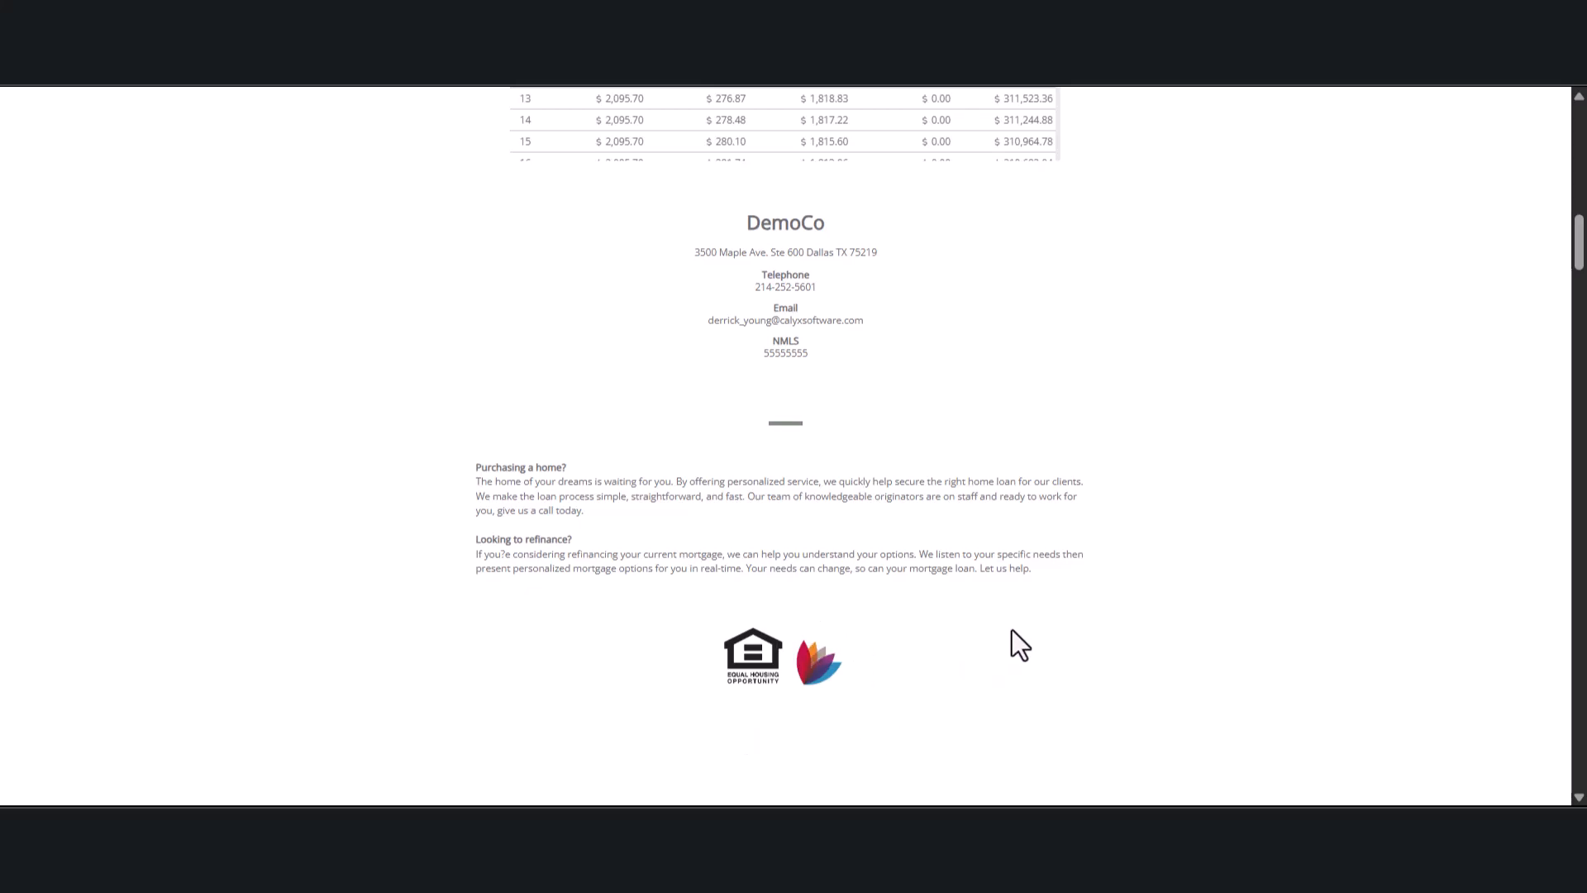
Step: Open the company site's Loan Products page and view the Purchase, Refinance and FHA descriptions
scroll(1373, 529, "up", 15)
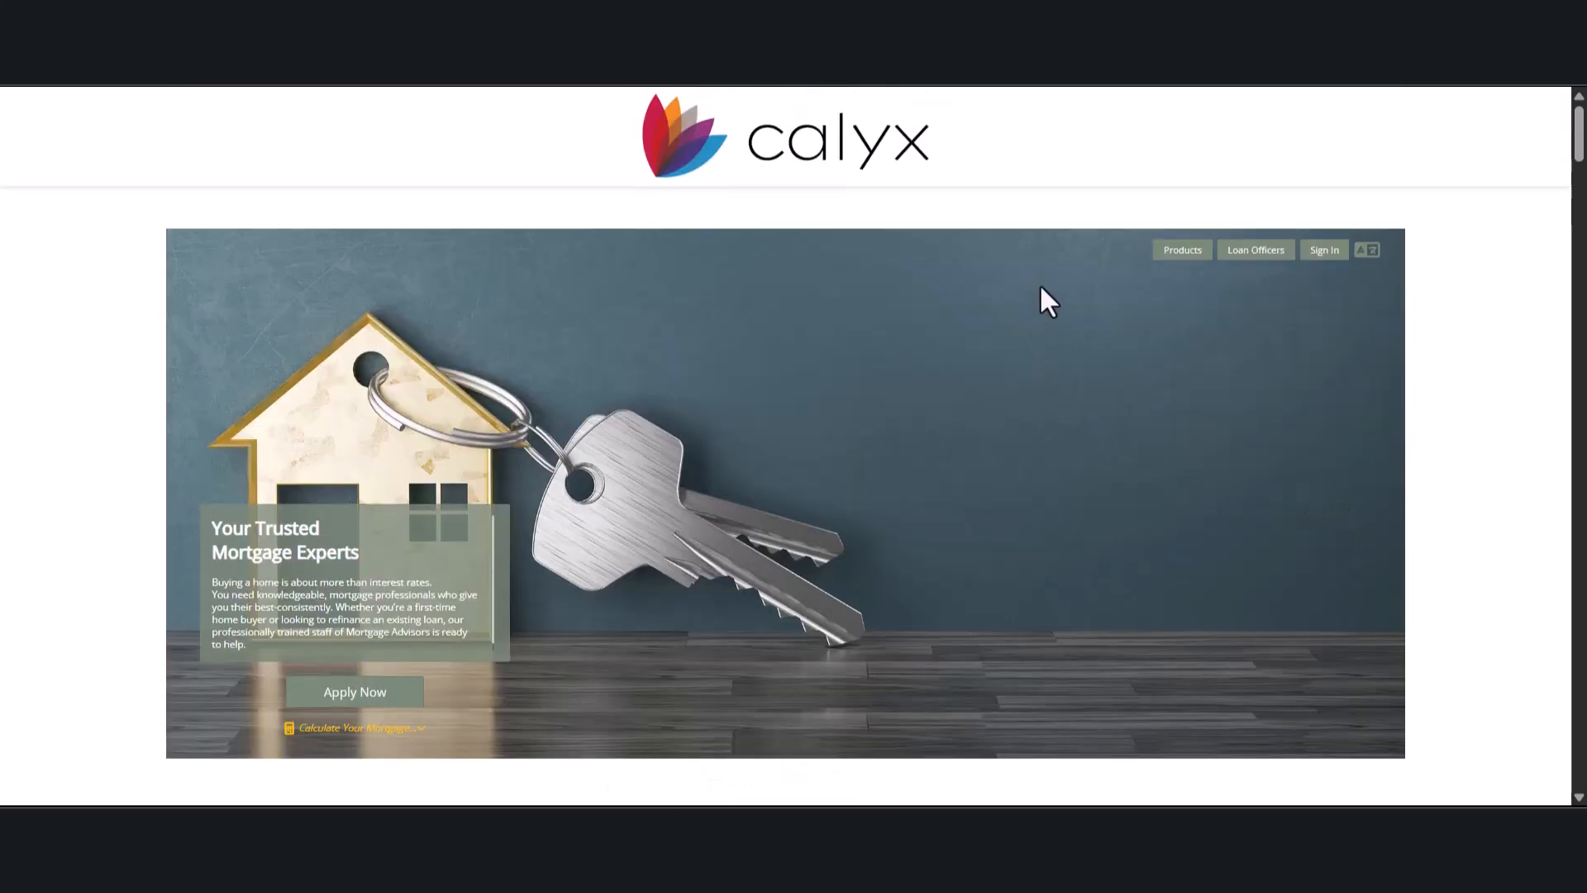
left_click(1182, 253)
scroll(1183, 273, "down", 1)
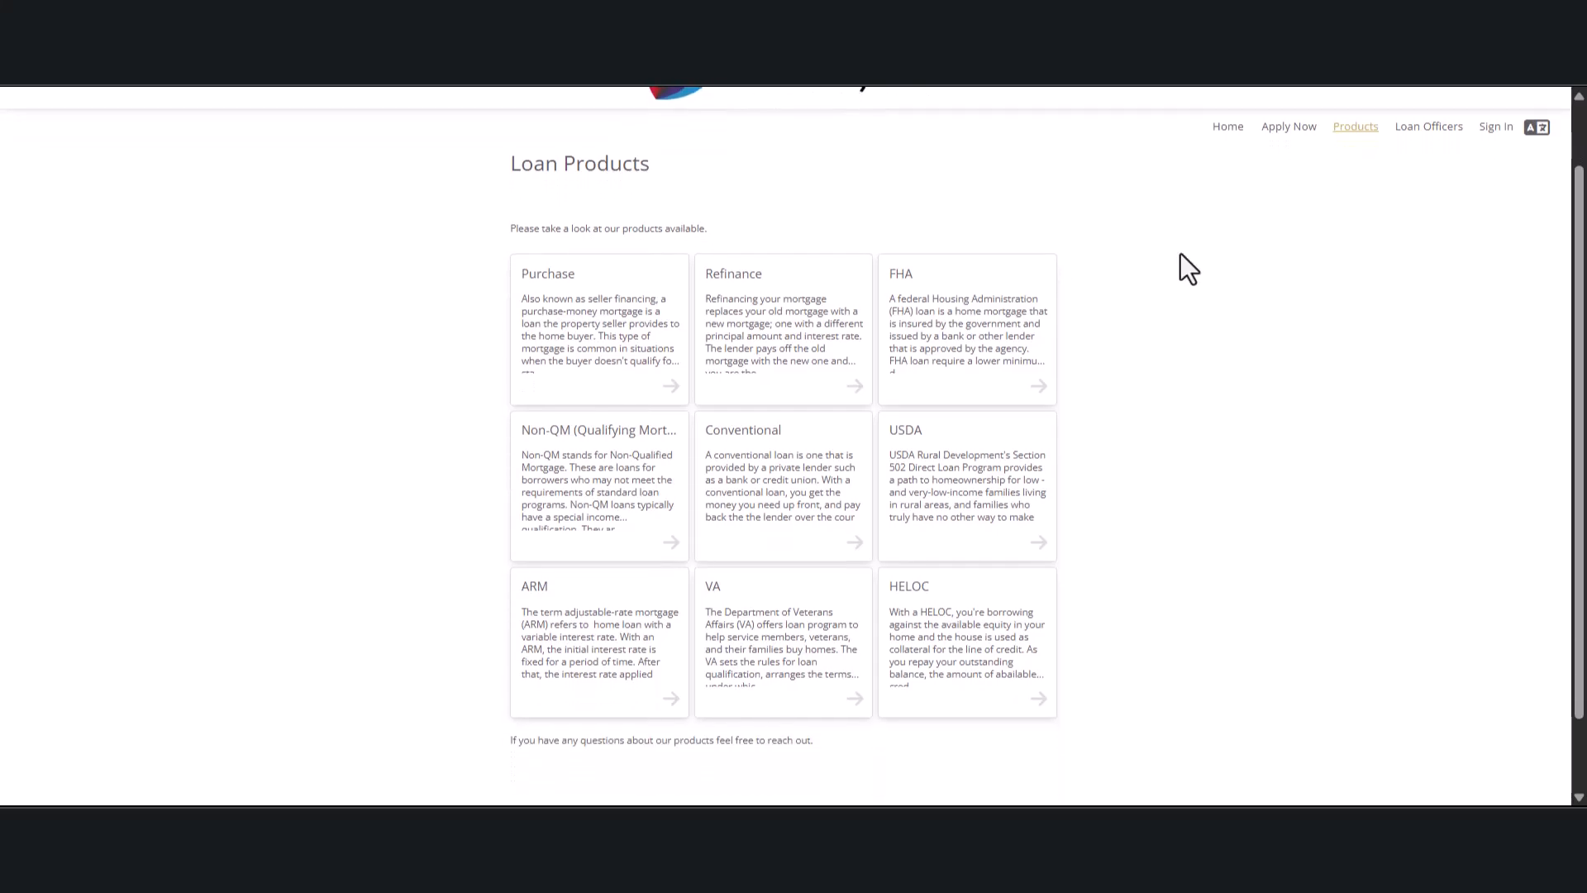
scroll(1188, 268, "down", 1)
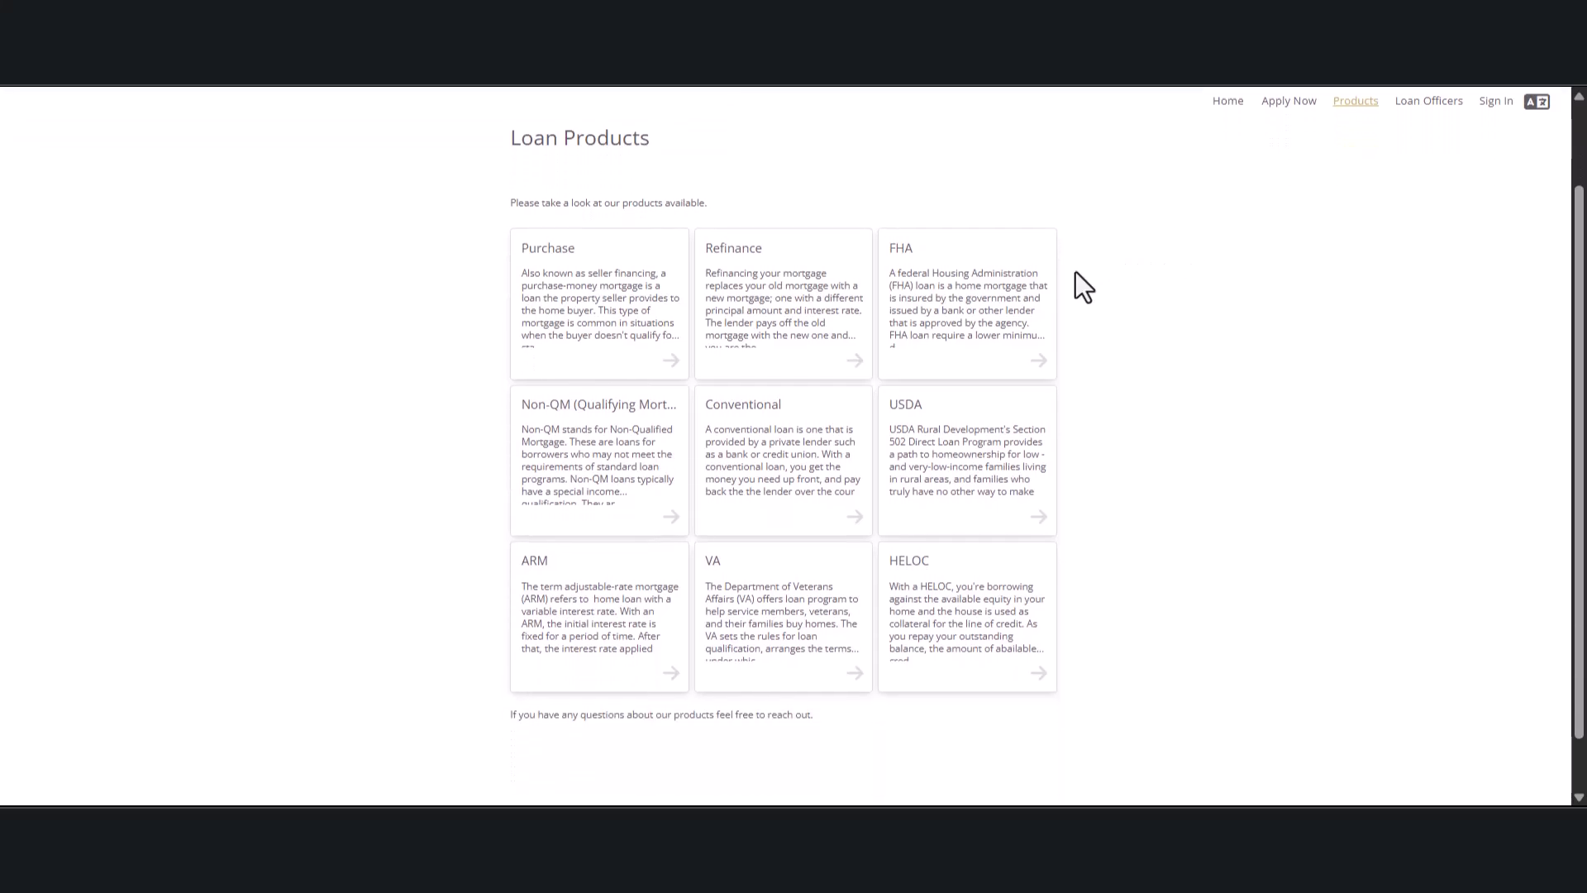
left_click(601, 363)
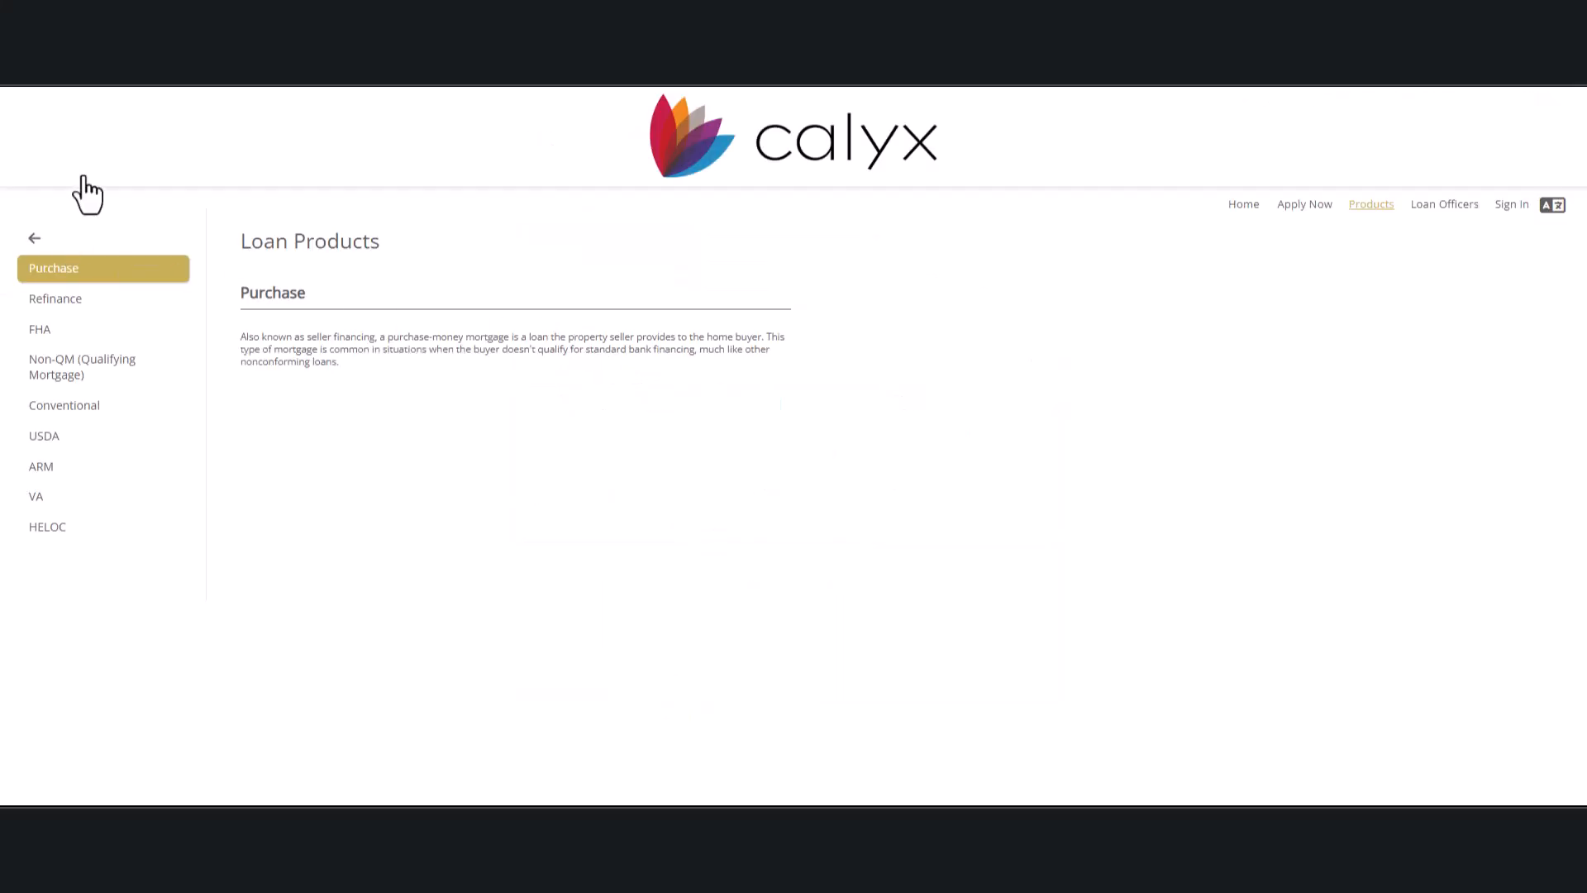
left_click(86, 306)
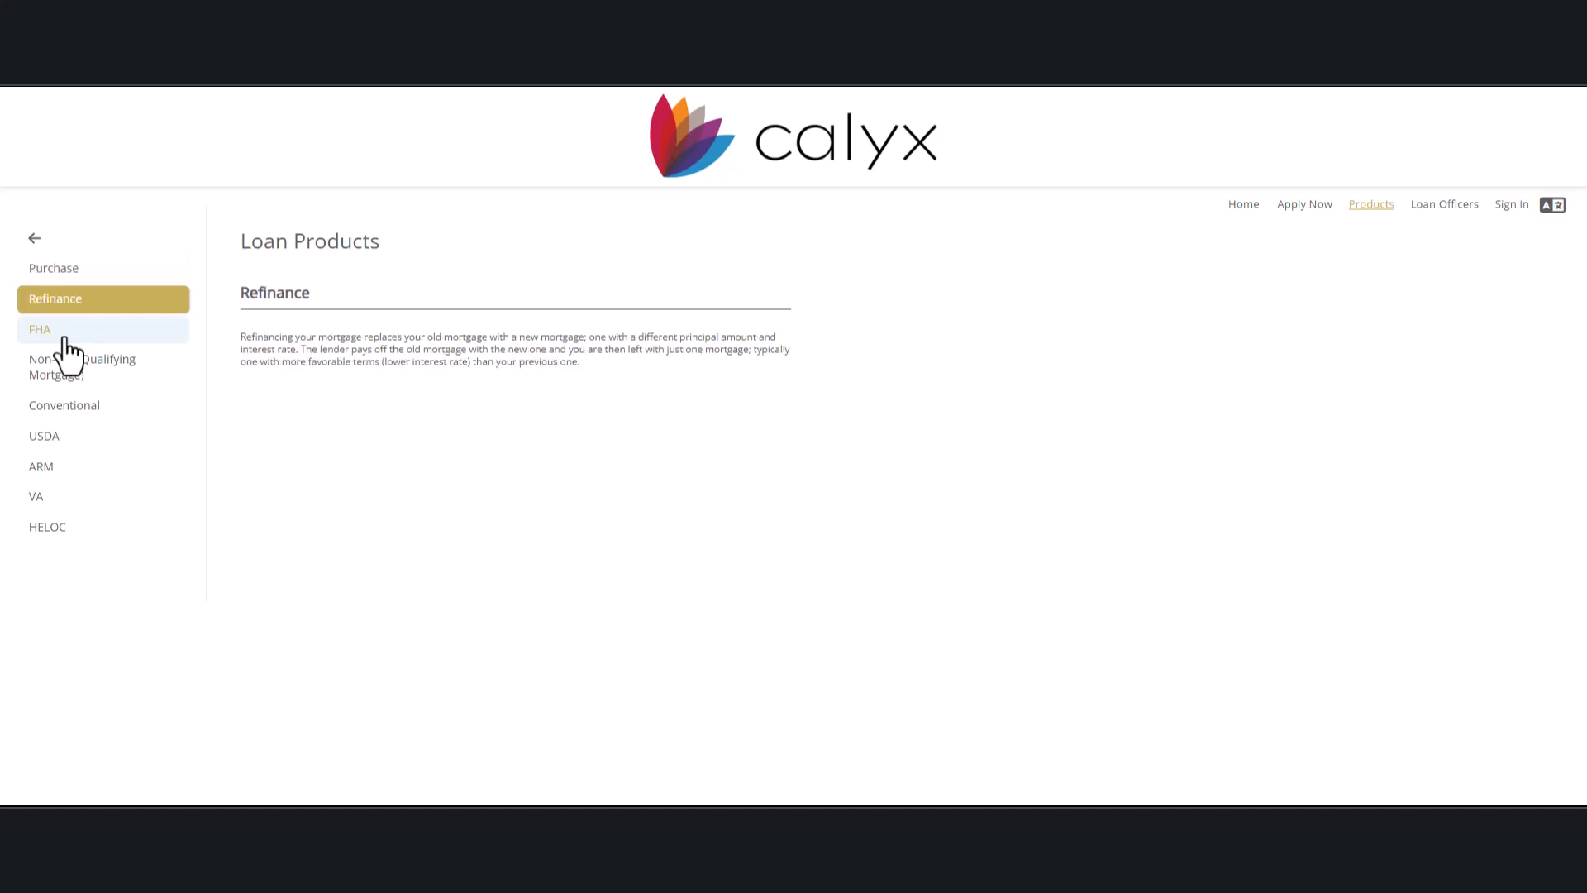
left_click(66, 344)
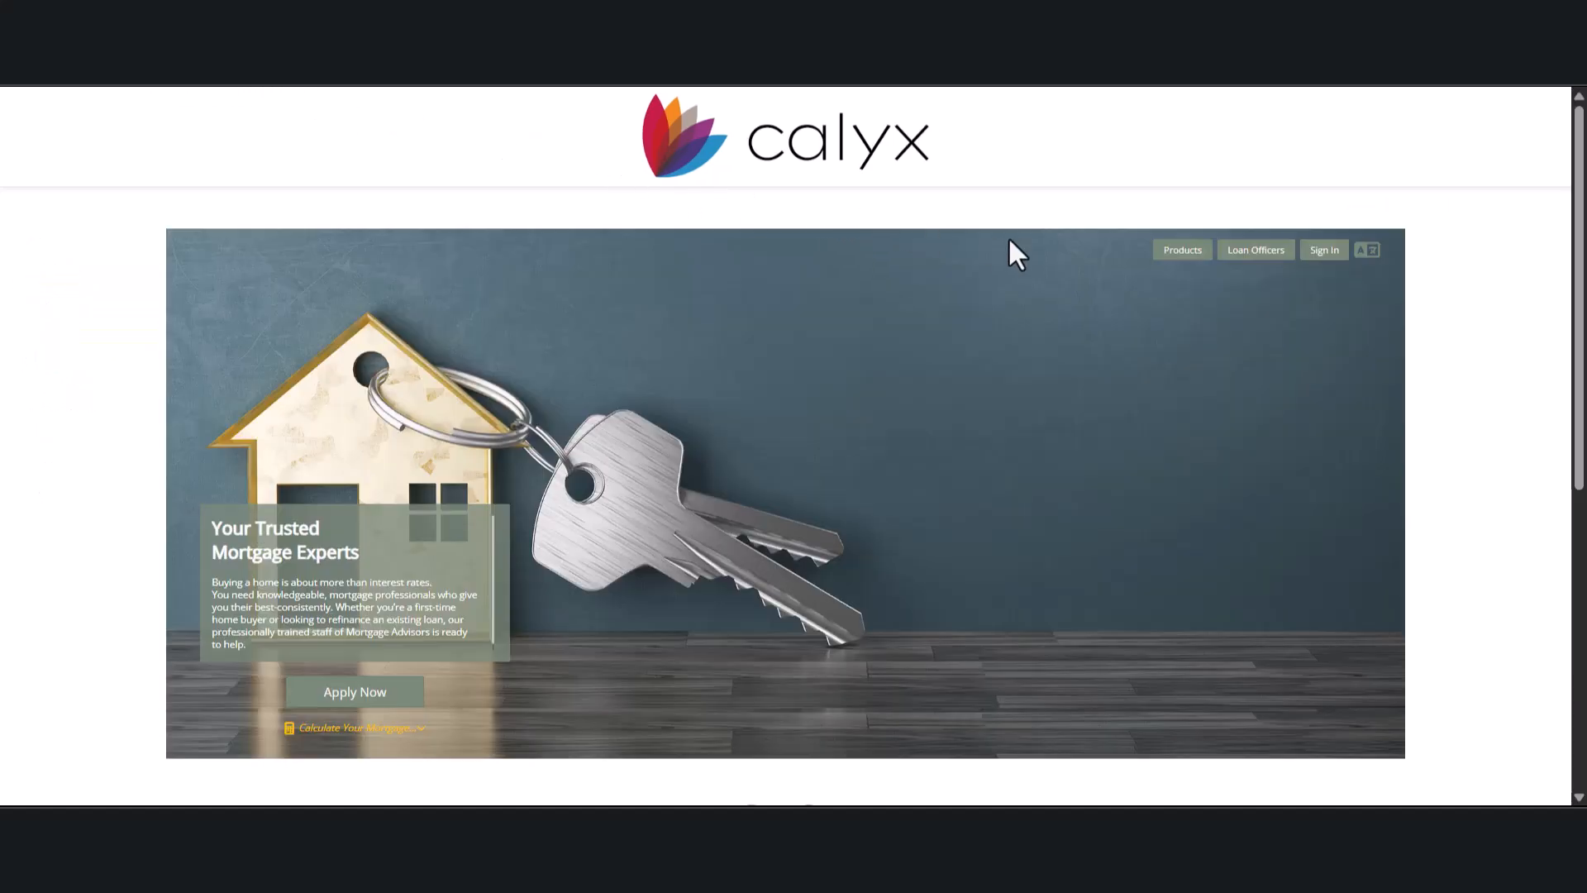
Step: View the company site's Loan Officers page and open the application link of the loan officer titled Consultant
left_click(1253, 252)
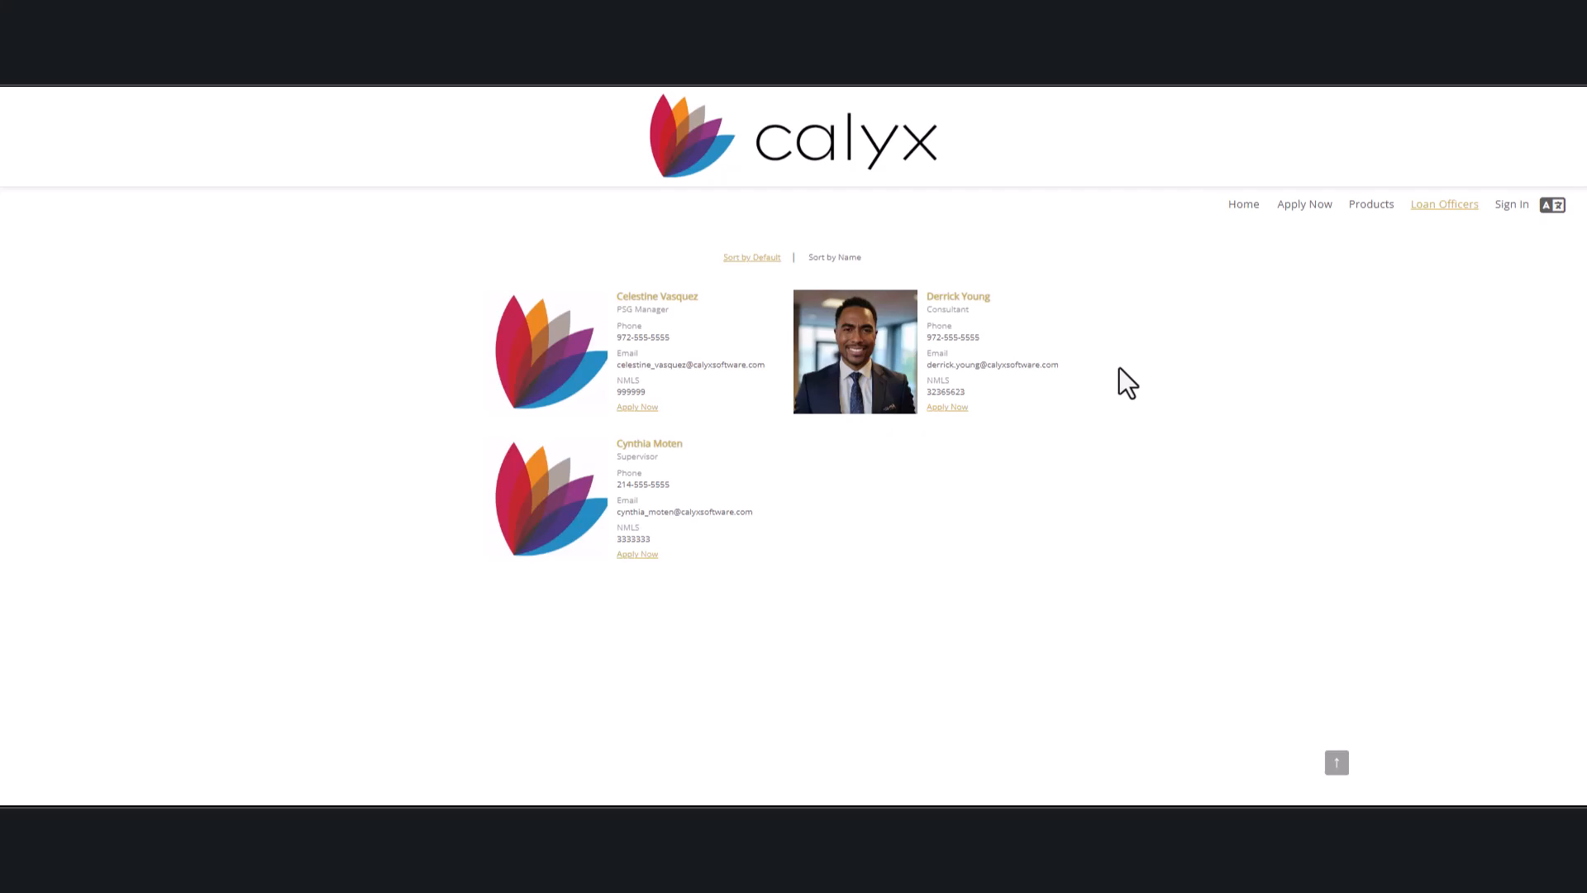
left_click(947, 408)
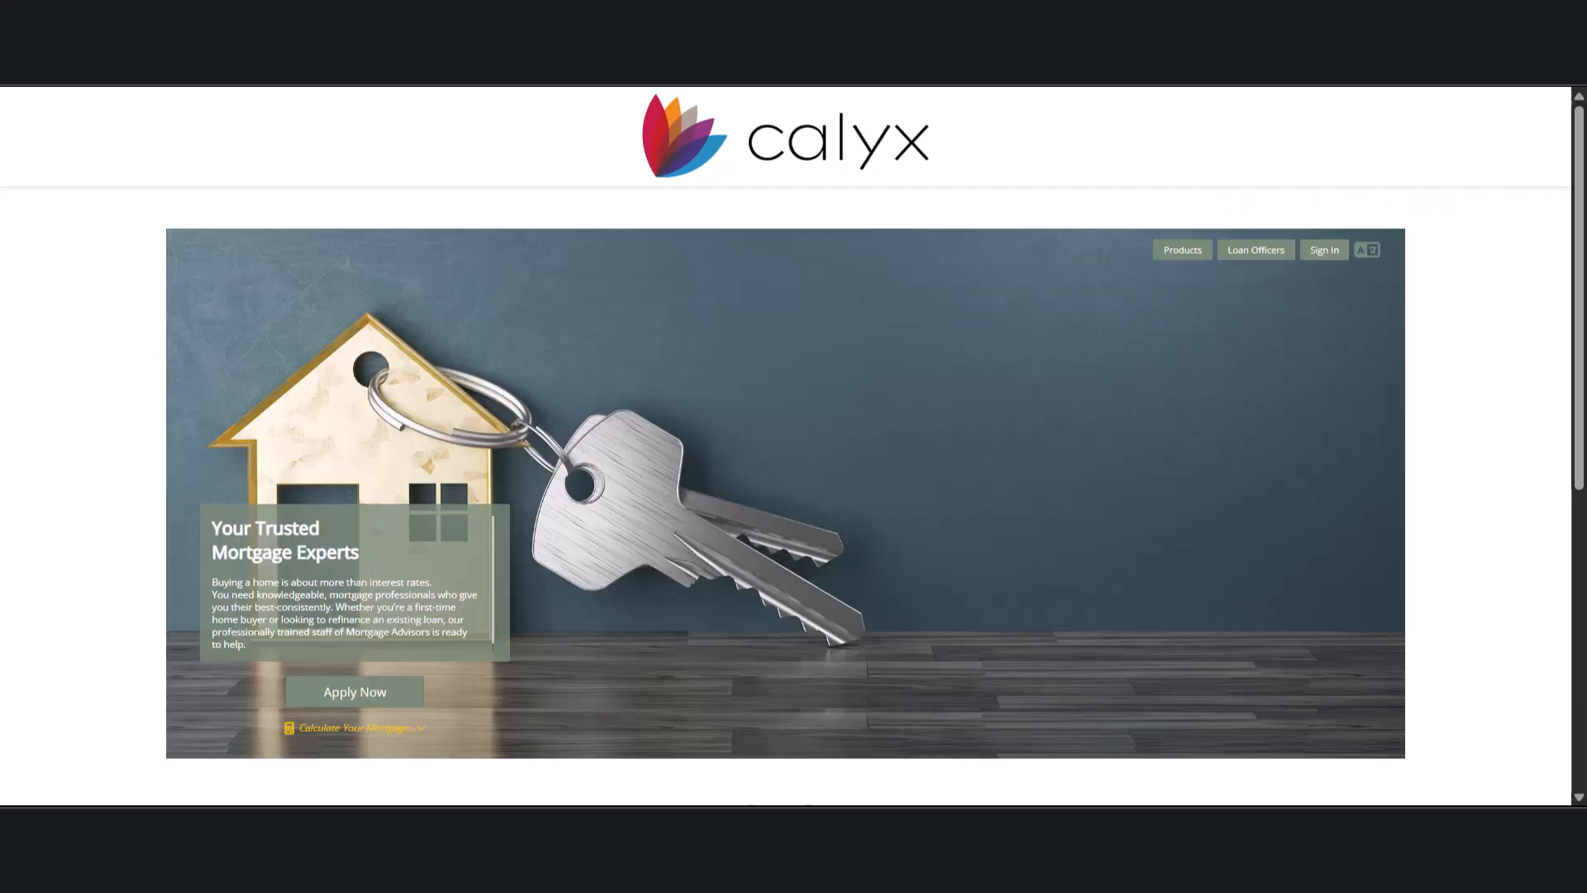
Step: Display the company home page in Spanish, review the translated banner and company text, and switch the language back to English
left_click(1372, 252)
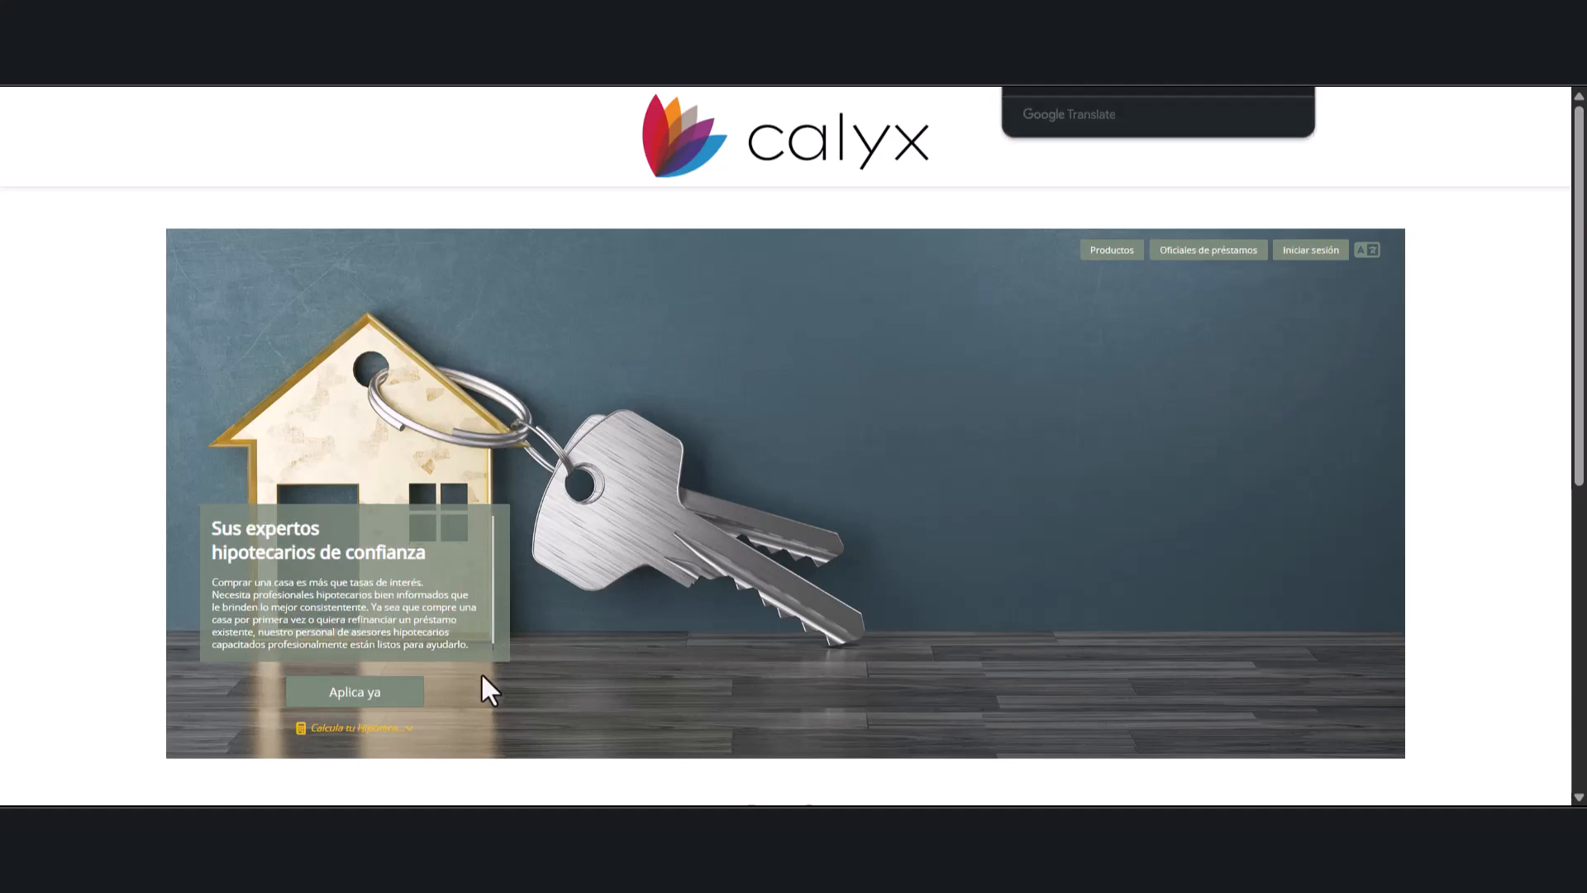
scroll(726, 663, "down", 3)
scroll(726, 664, "down", 3)
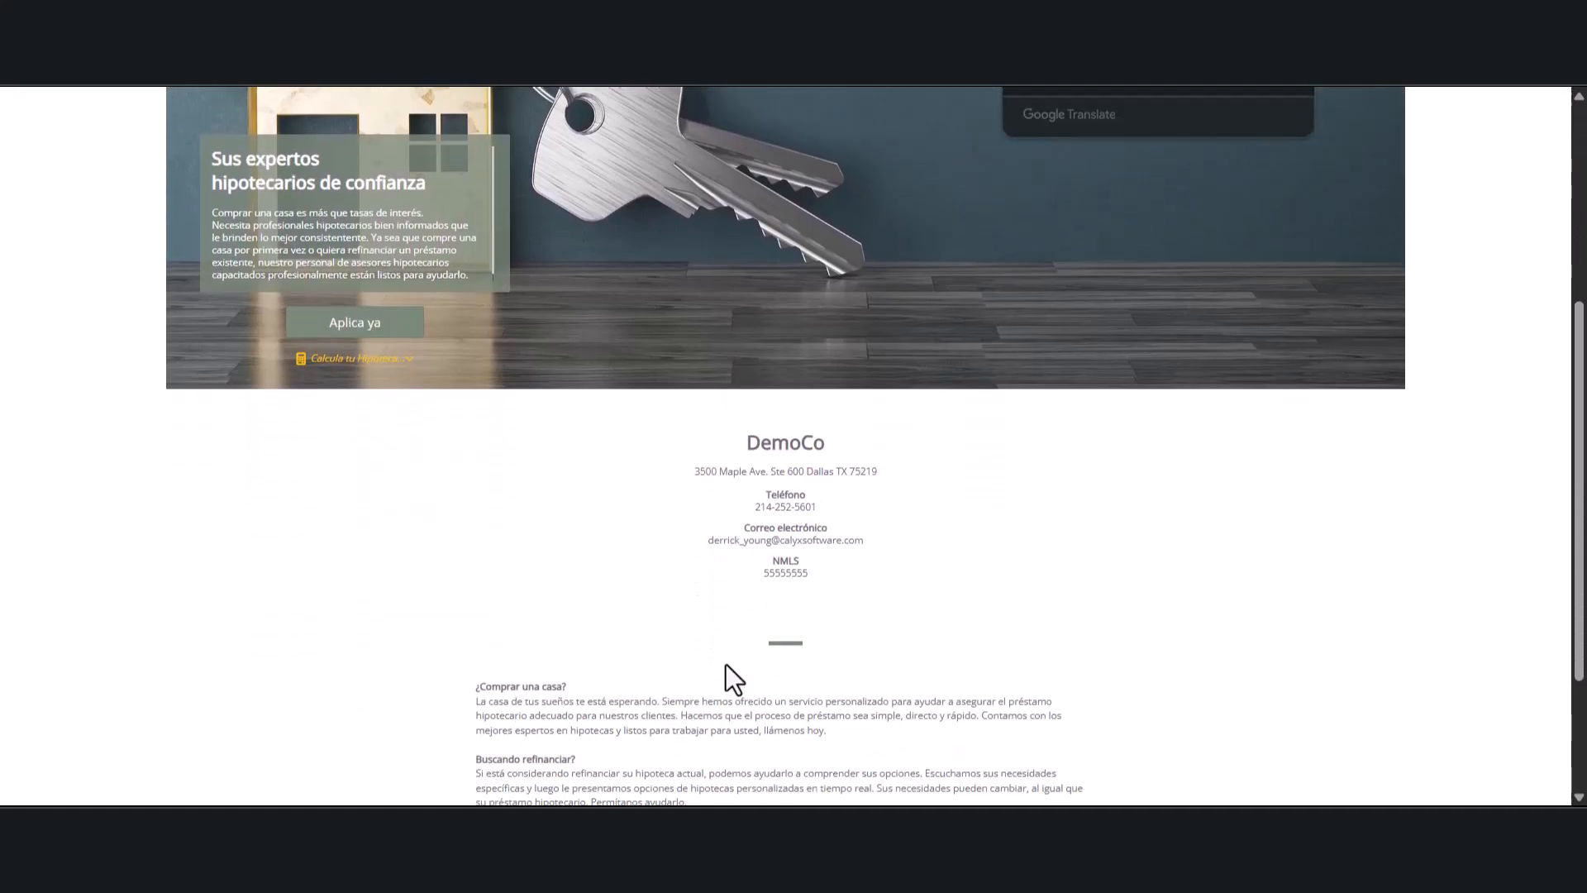
scroll(726, 663, "up", 6)
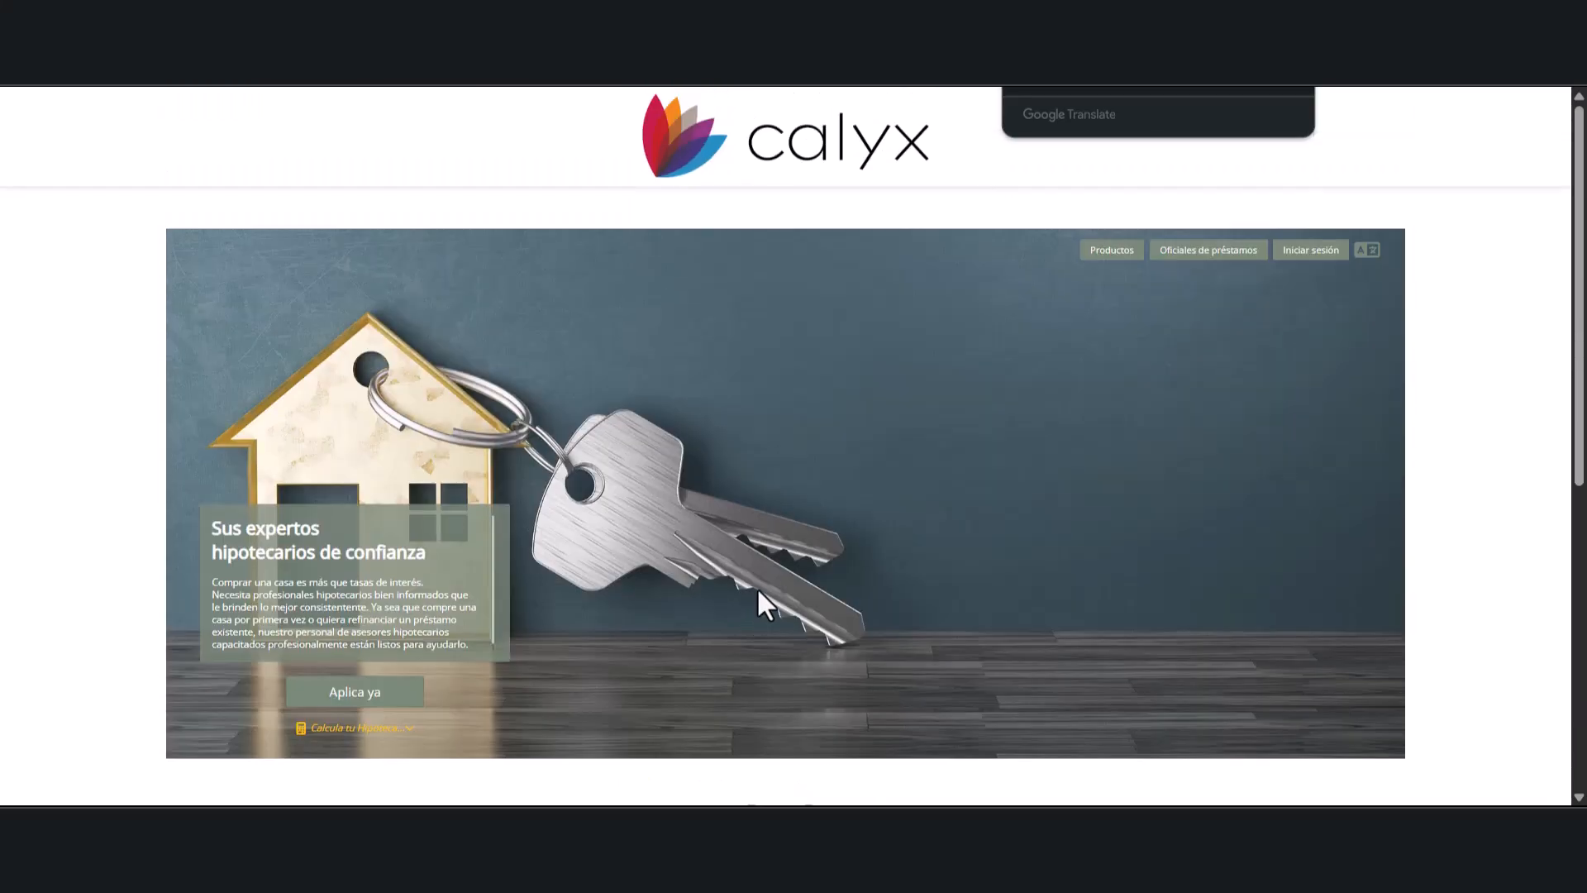
left_click(1370, 251)
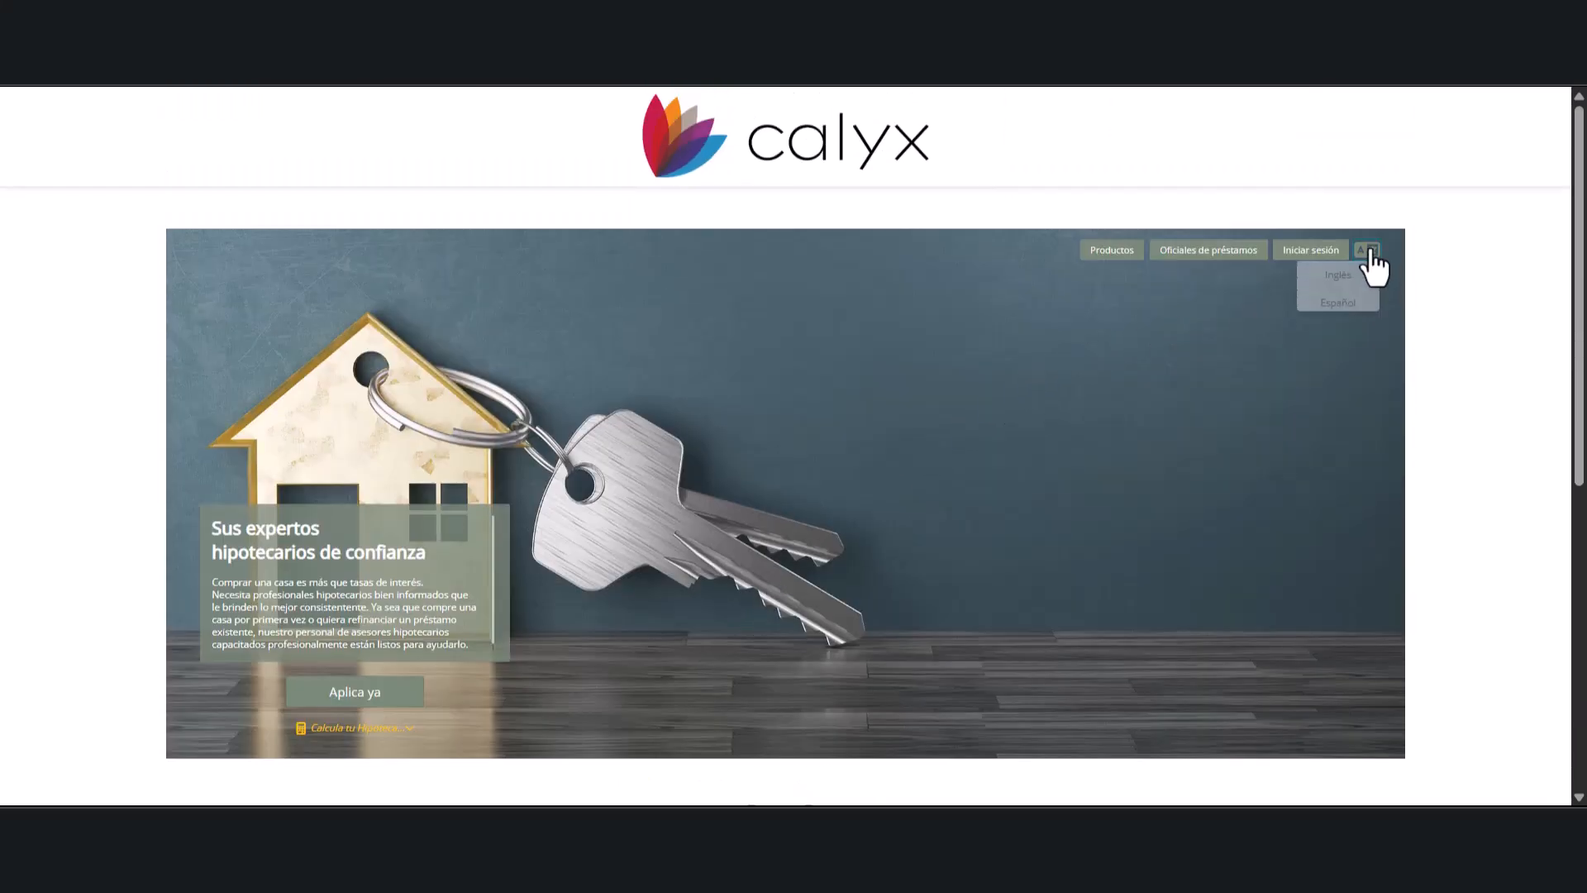
left_click(1341, 288)
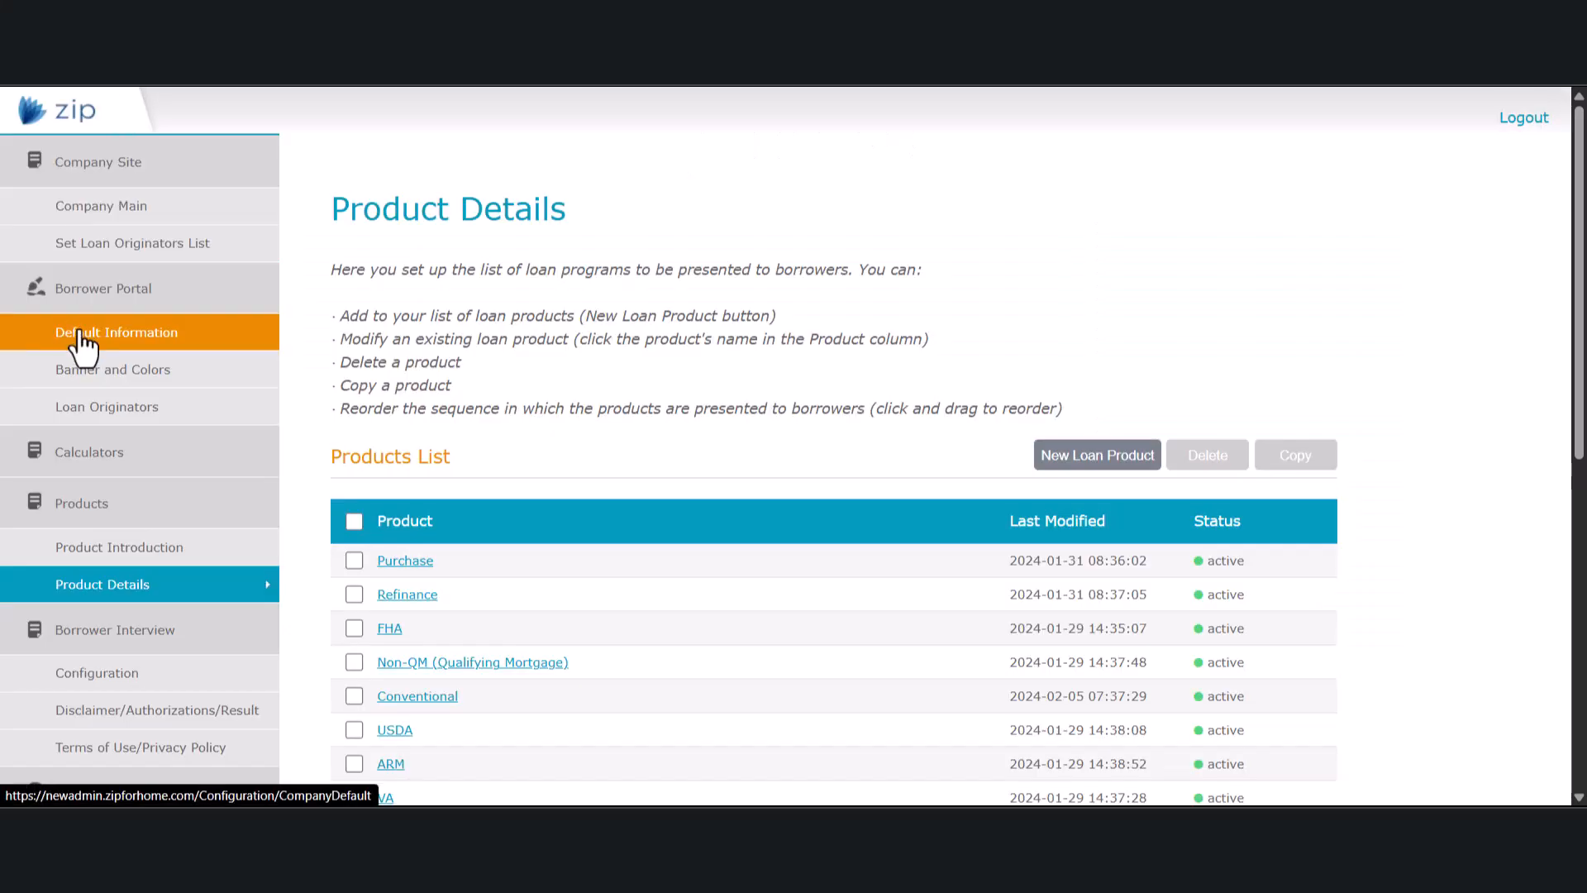
Step: Switch to Zip Admin, open the Borrower Portal's Default Information, and review the company image, NMLS, address and office phone fields
left_click(83, 339)
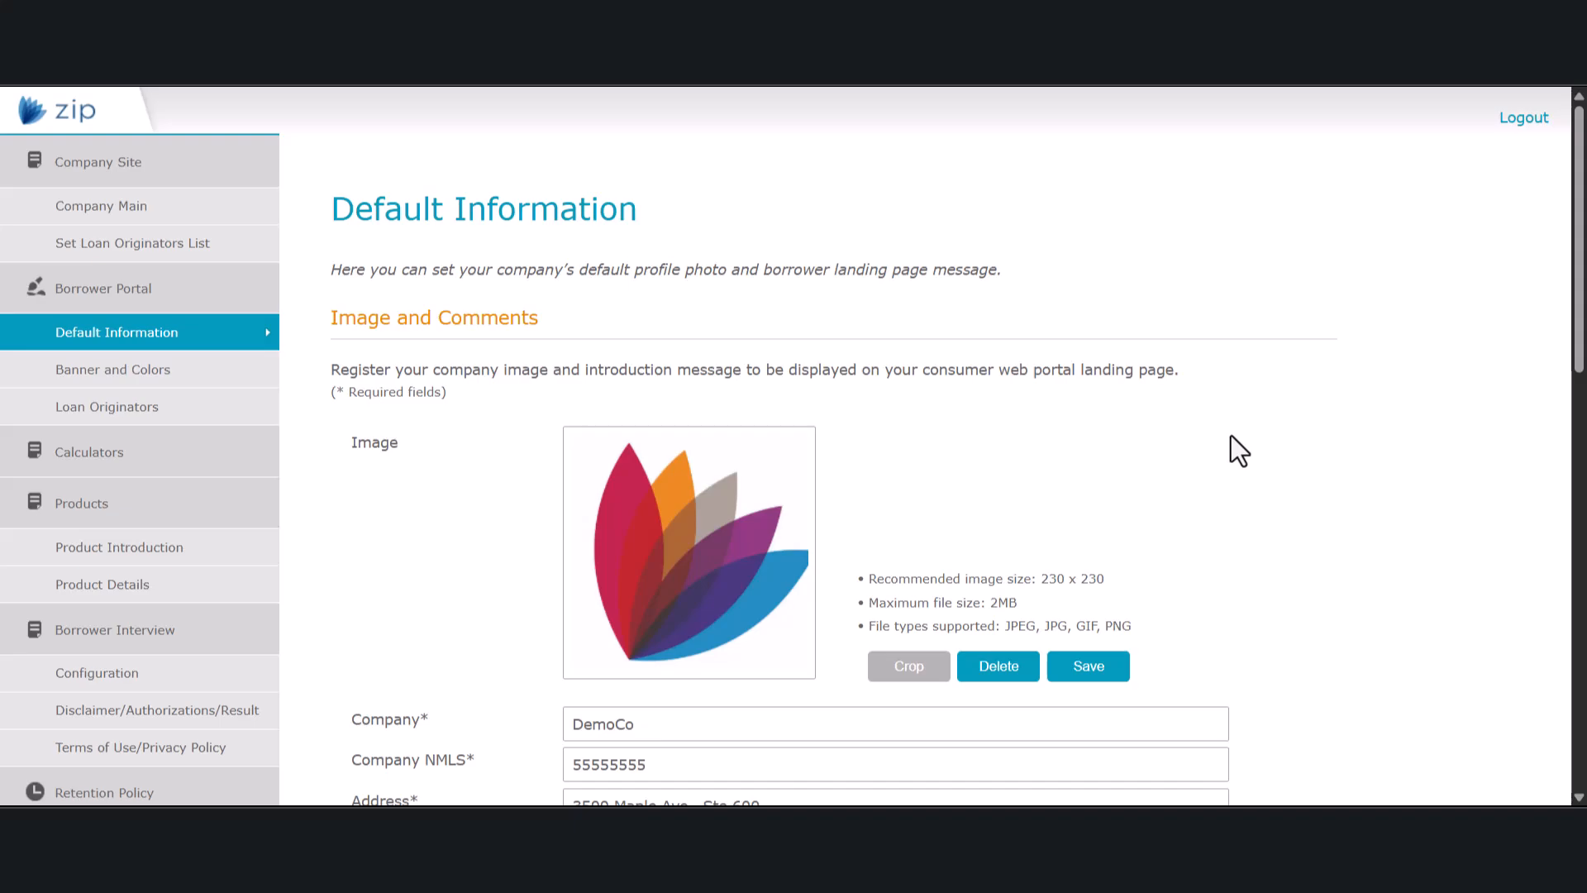
scroll(1445, 429, "down", 2)
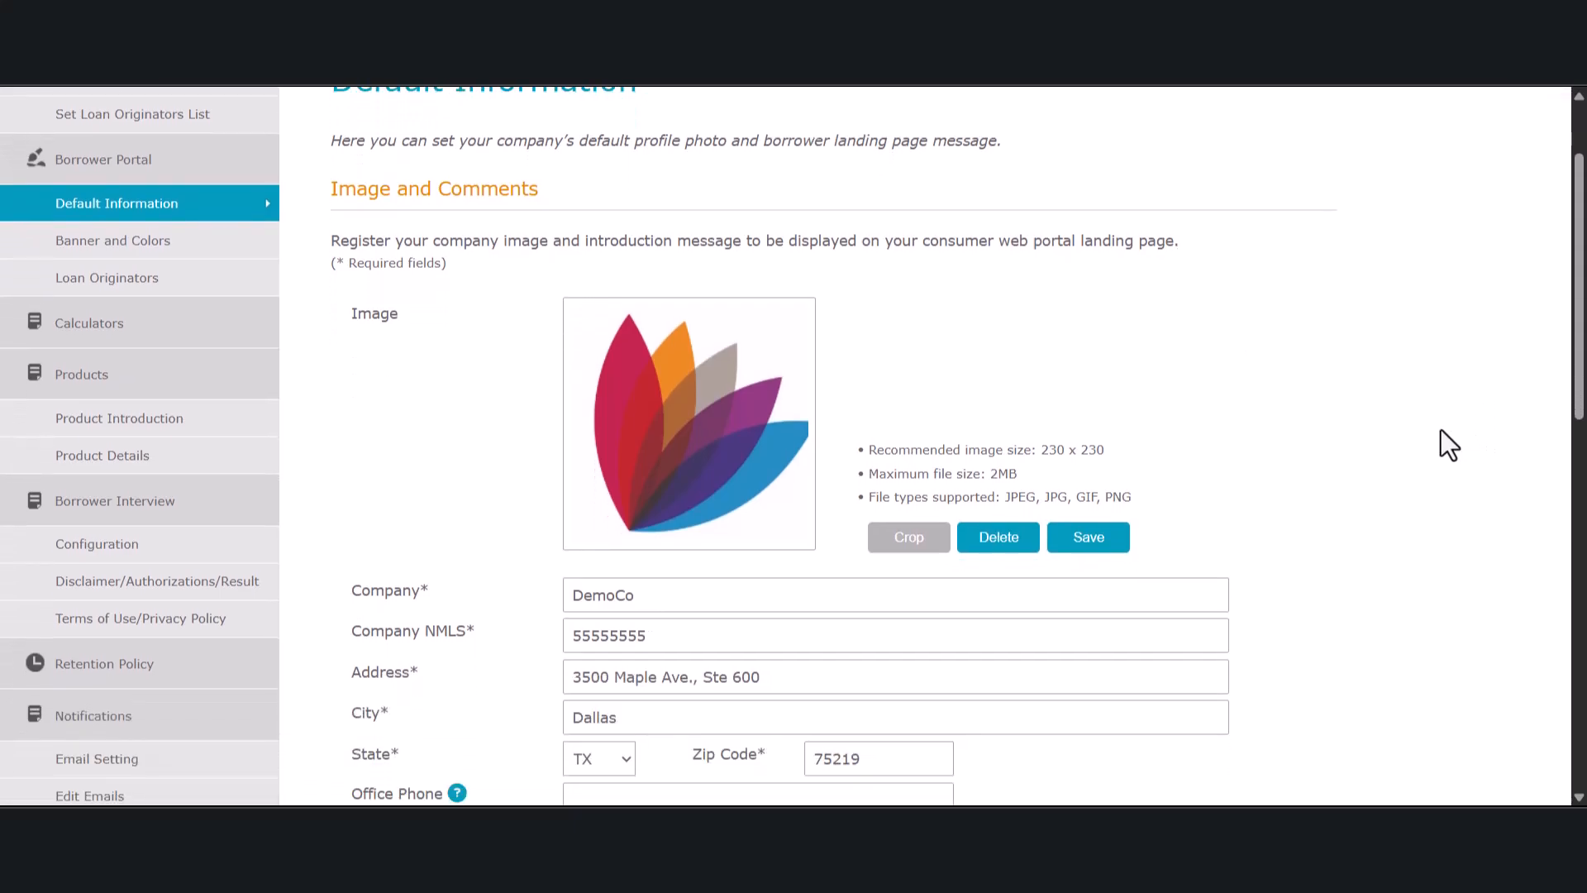
scroll(1441, 429, "down", 1)
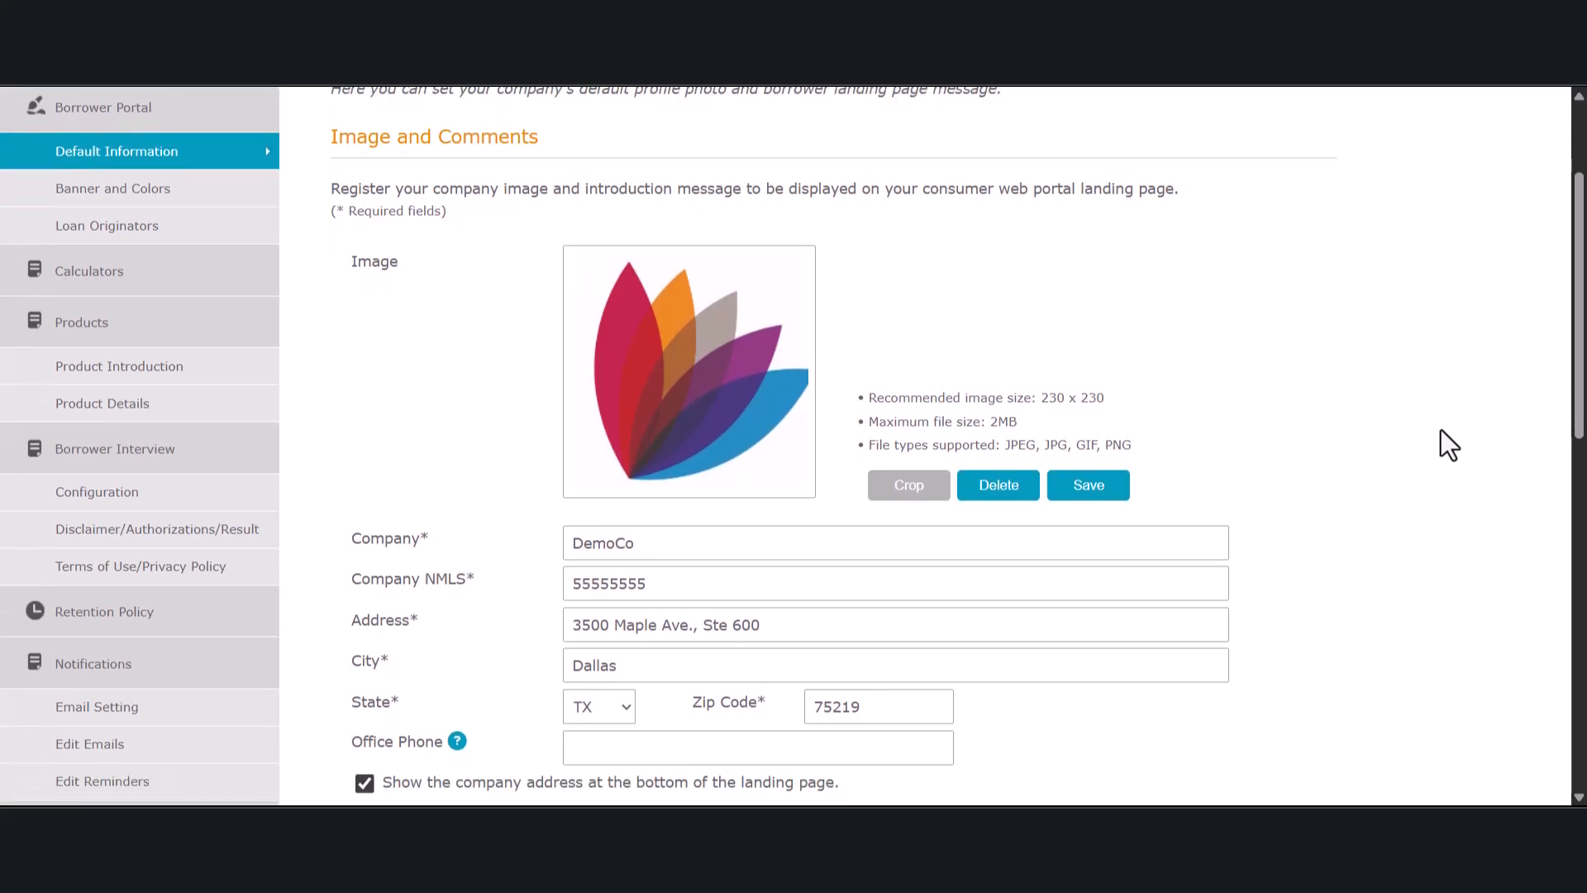
mouse_move(706, 390)
scroll(1455, 330, "down", 4)
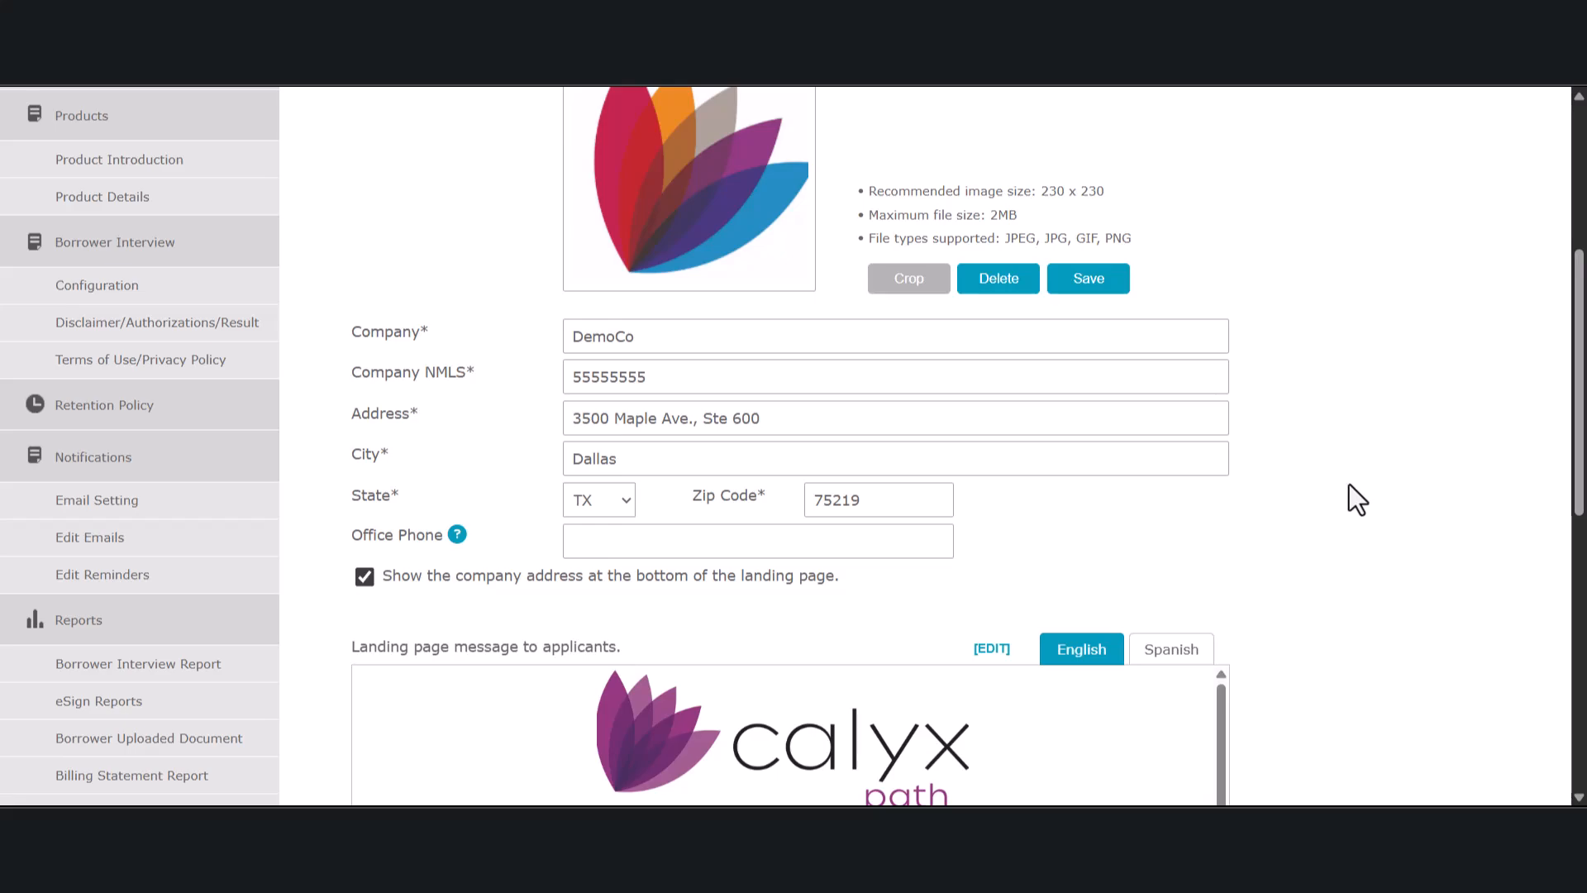
scroll(1438, 432, "down", 2)
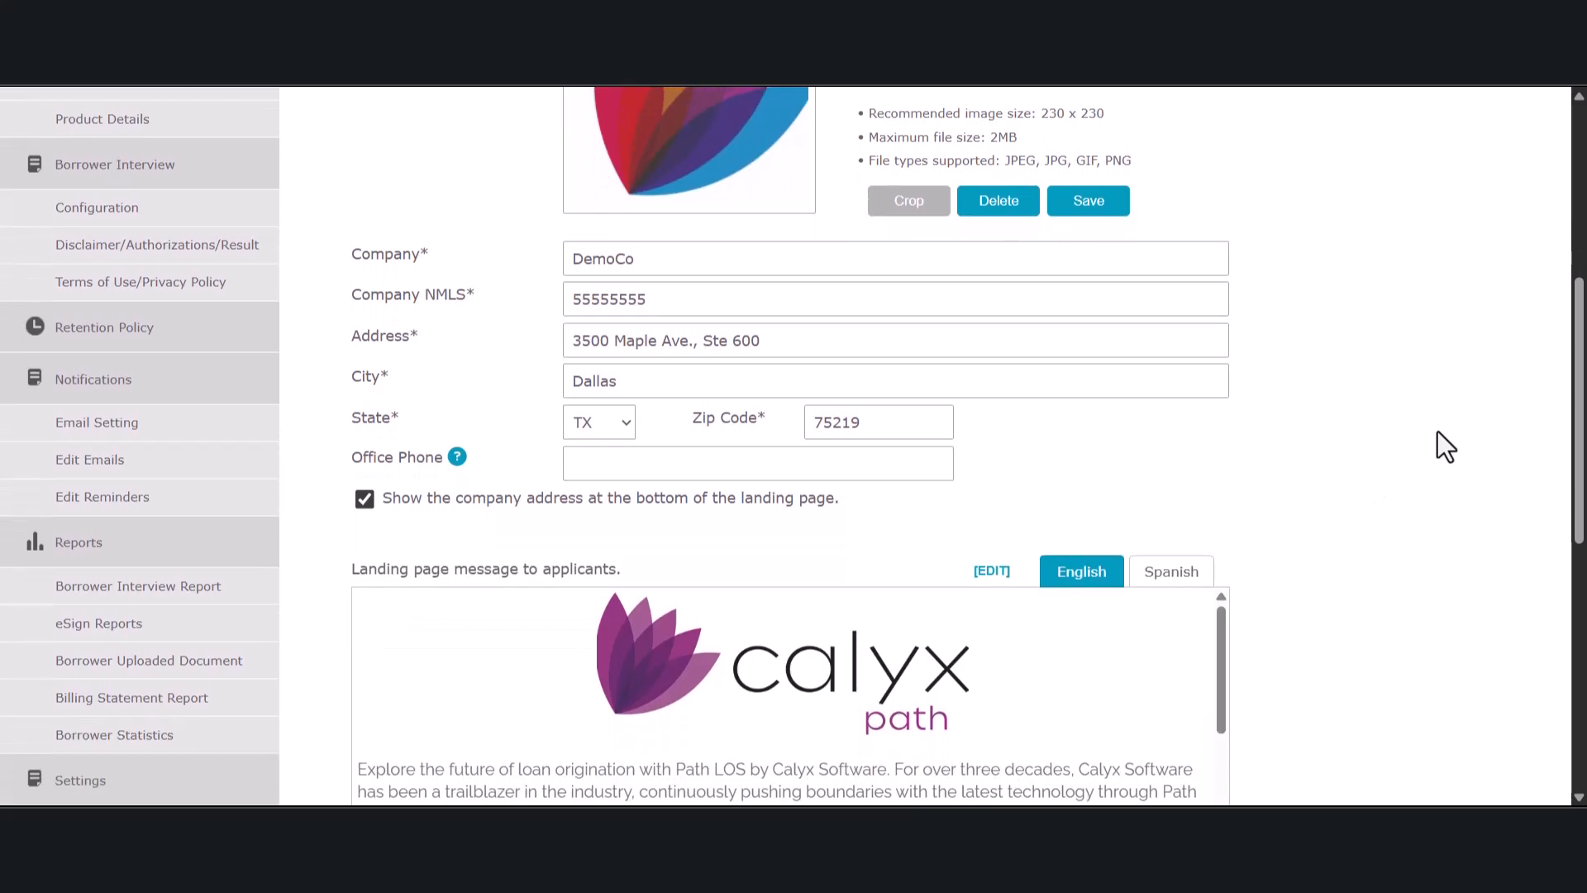
Step: Review the English landing page message to applicants, open its content editor, and close the editor without changes
scroll(1445, 447, "down", 3)
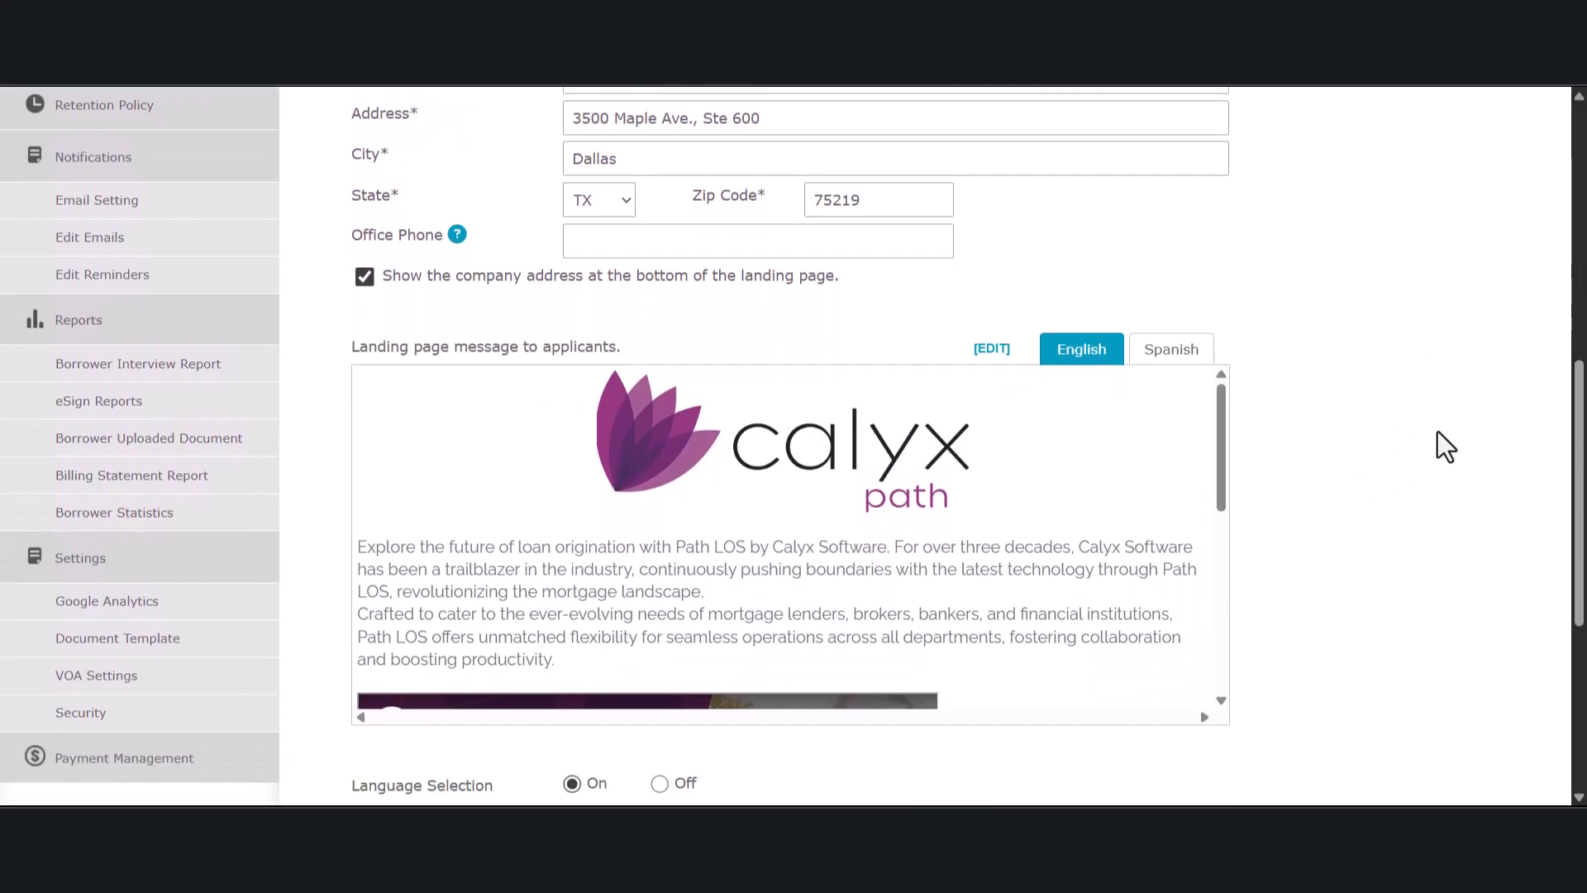
scroll(1085, 443, "down", 2)
scroll(1084, 442, "down", 4)
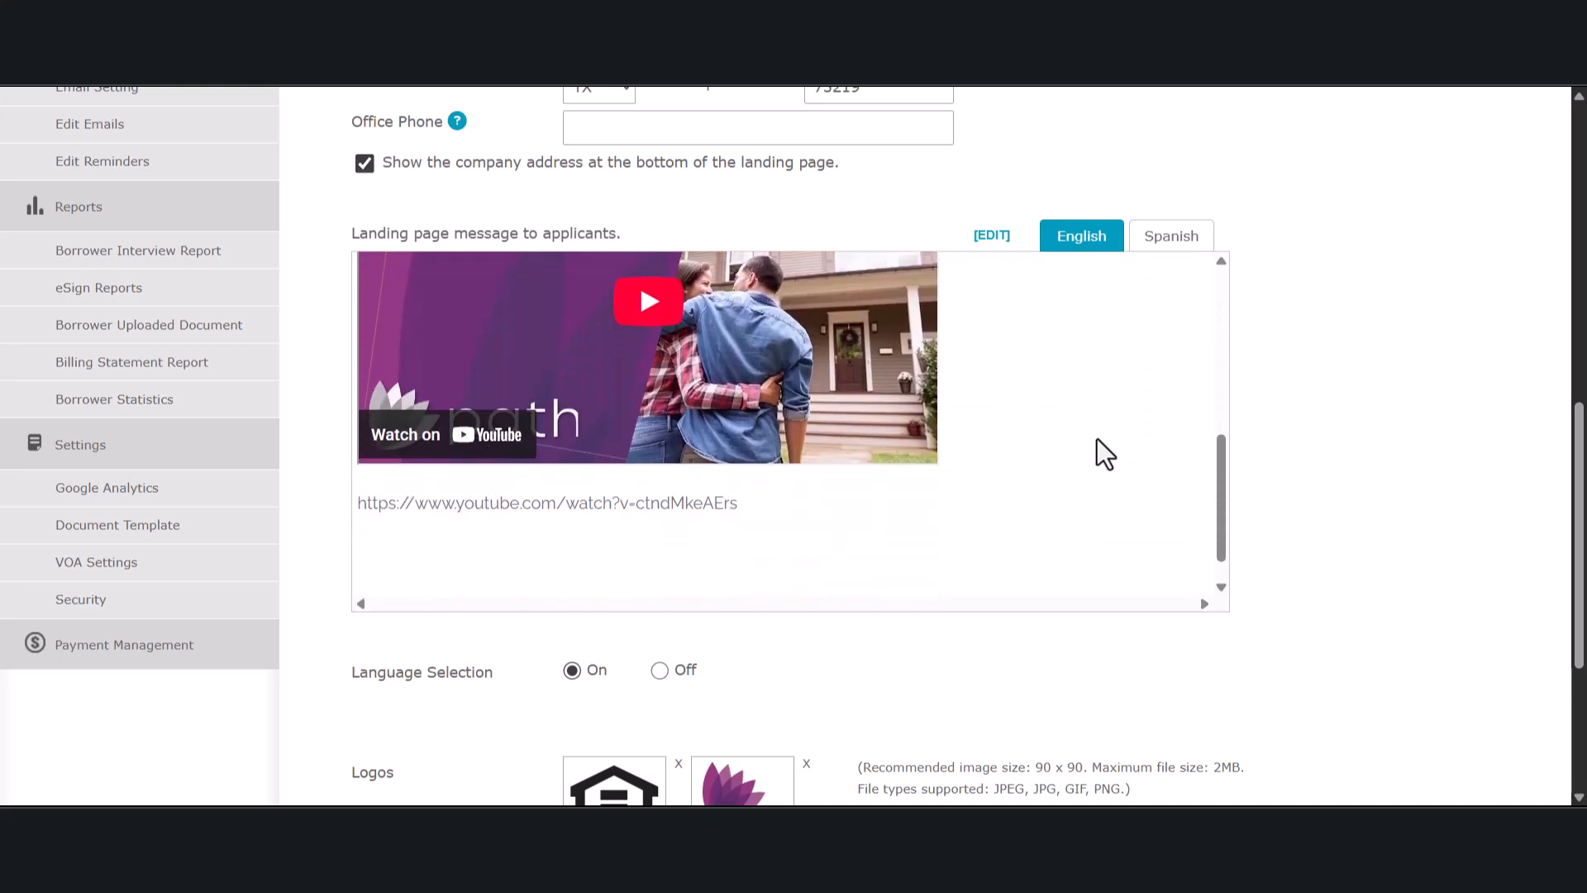
scroll(1098, 438, "up", 2)
scroll(1098, 433, "up", 3)
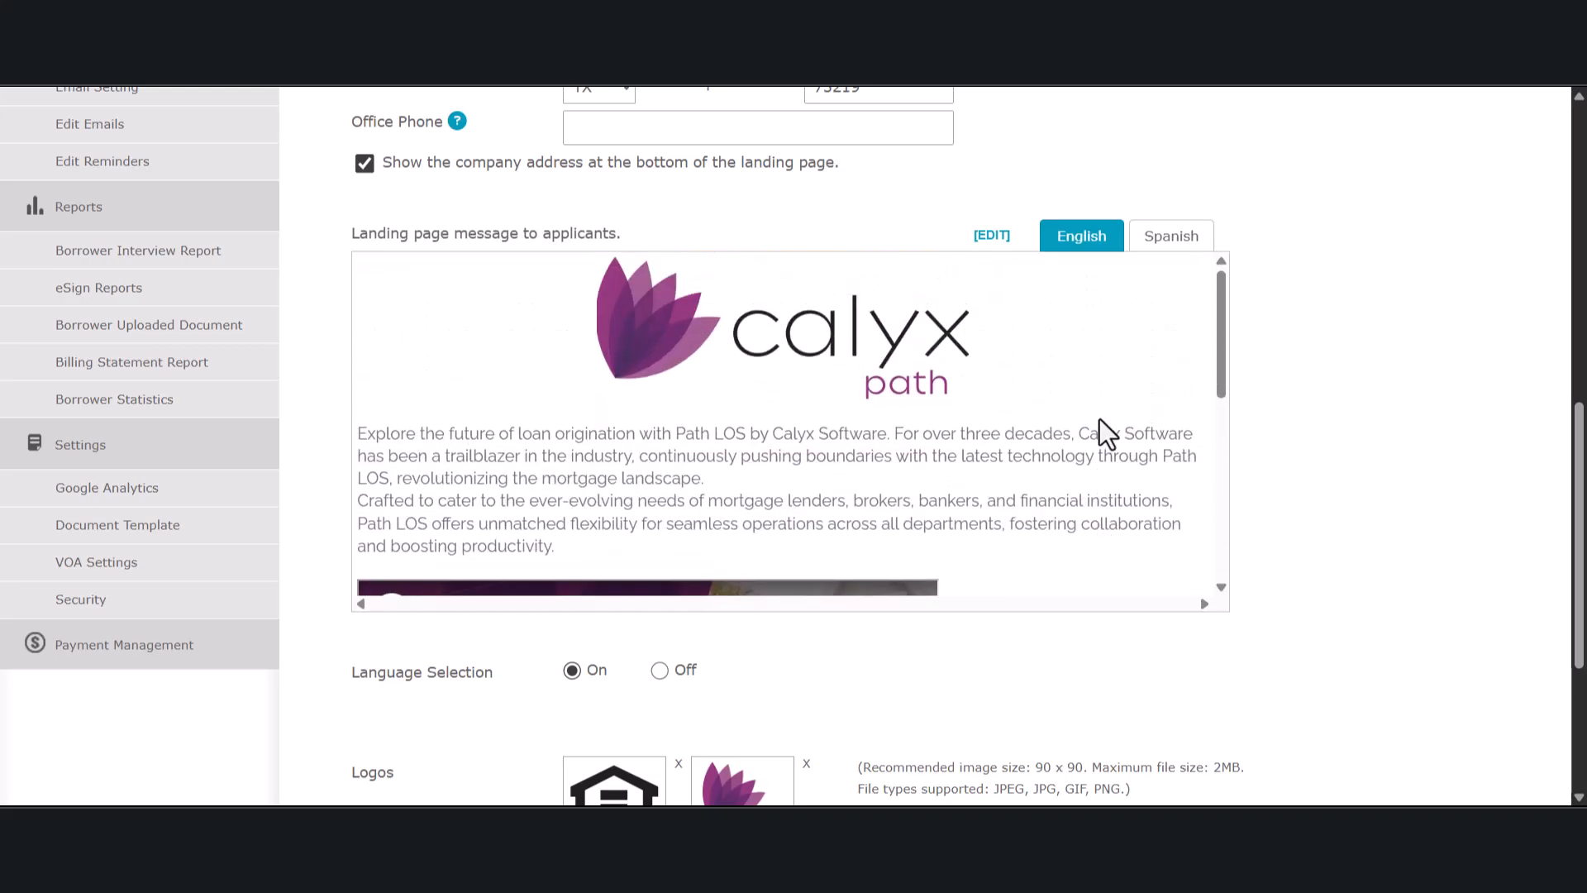
left_click(986, 238)
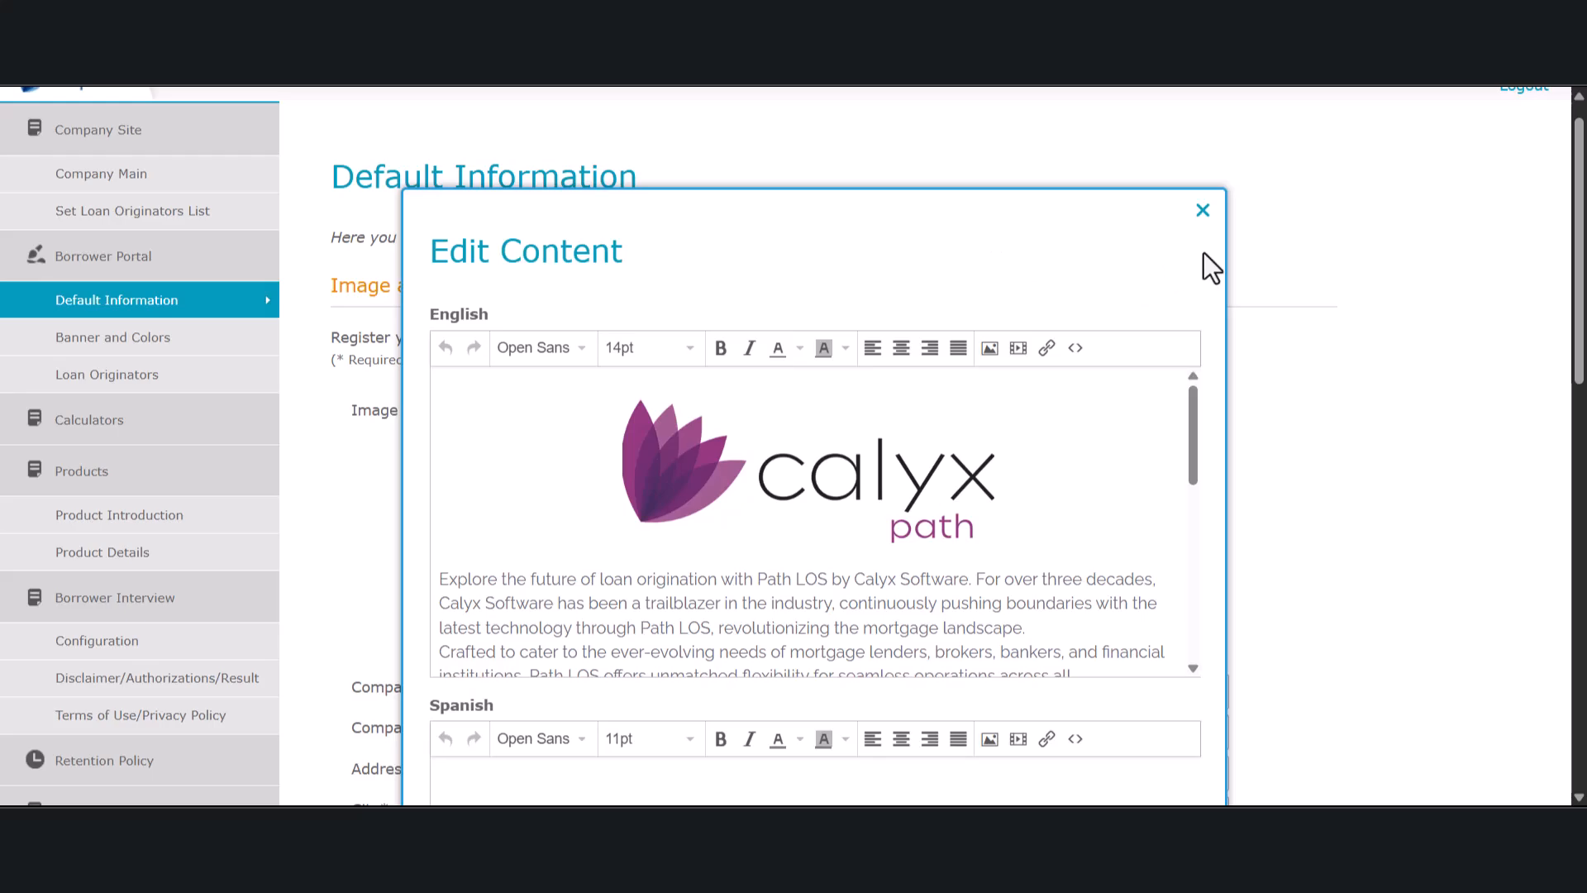
left_click(1205, 212)
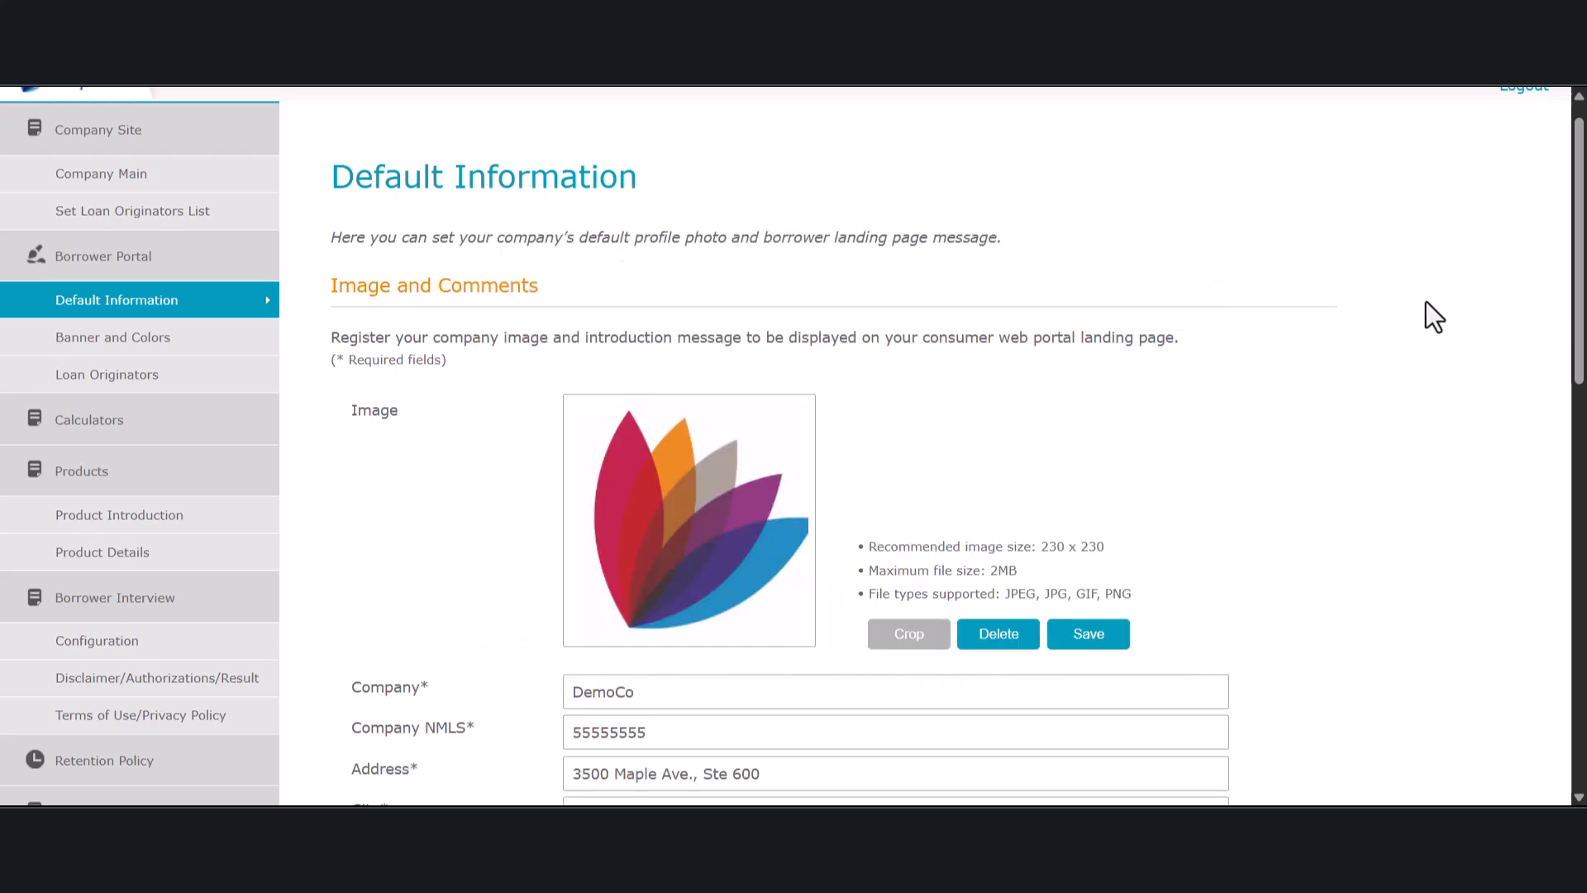
Step: Examine the Language Selection and Logos settings below the landing page message in Default Information
scroll(1406, 382, "down", 8)
scroll(1403, 373, "down", 3)
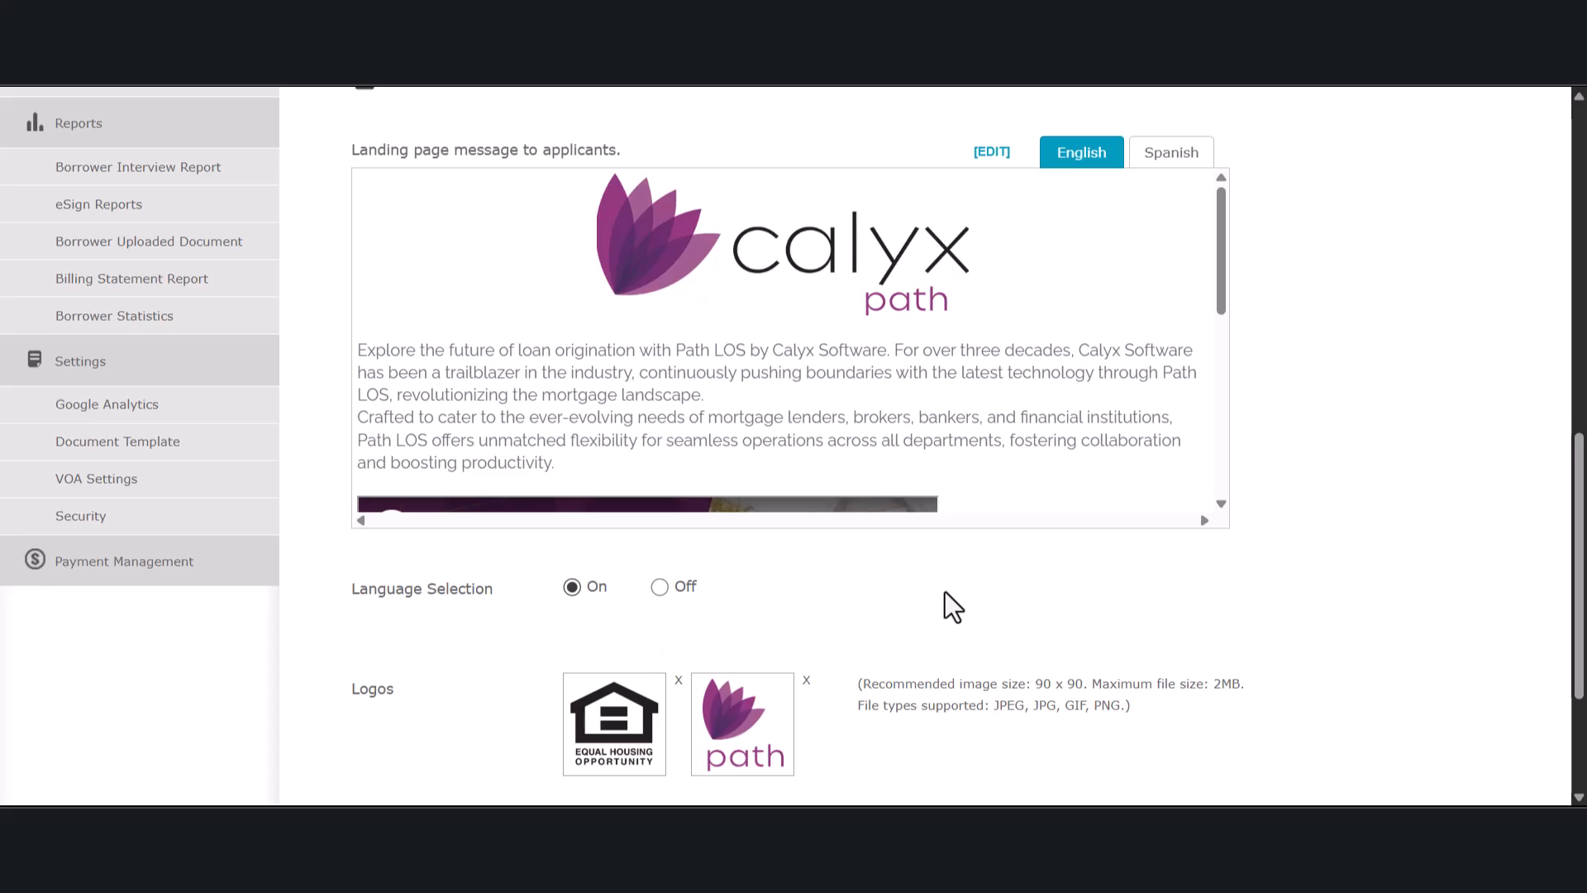
scroll(945, 592, "down", 1)
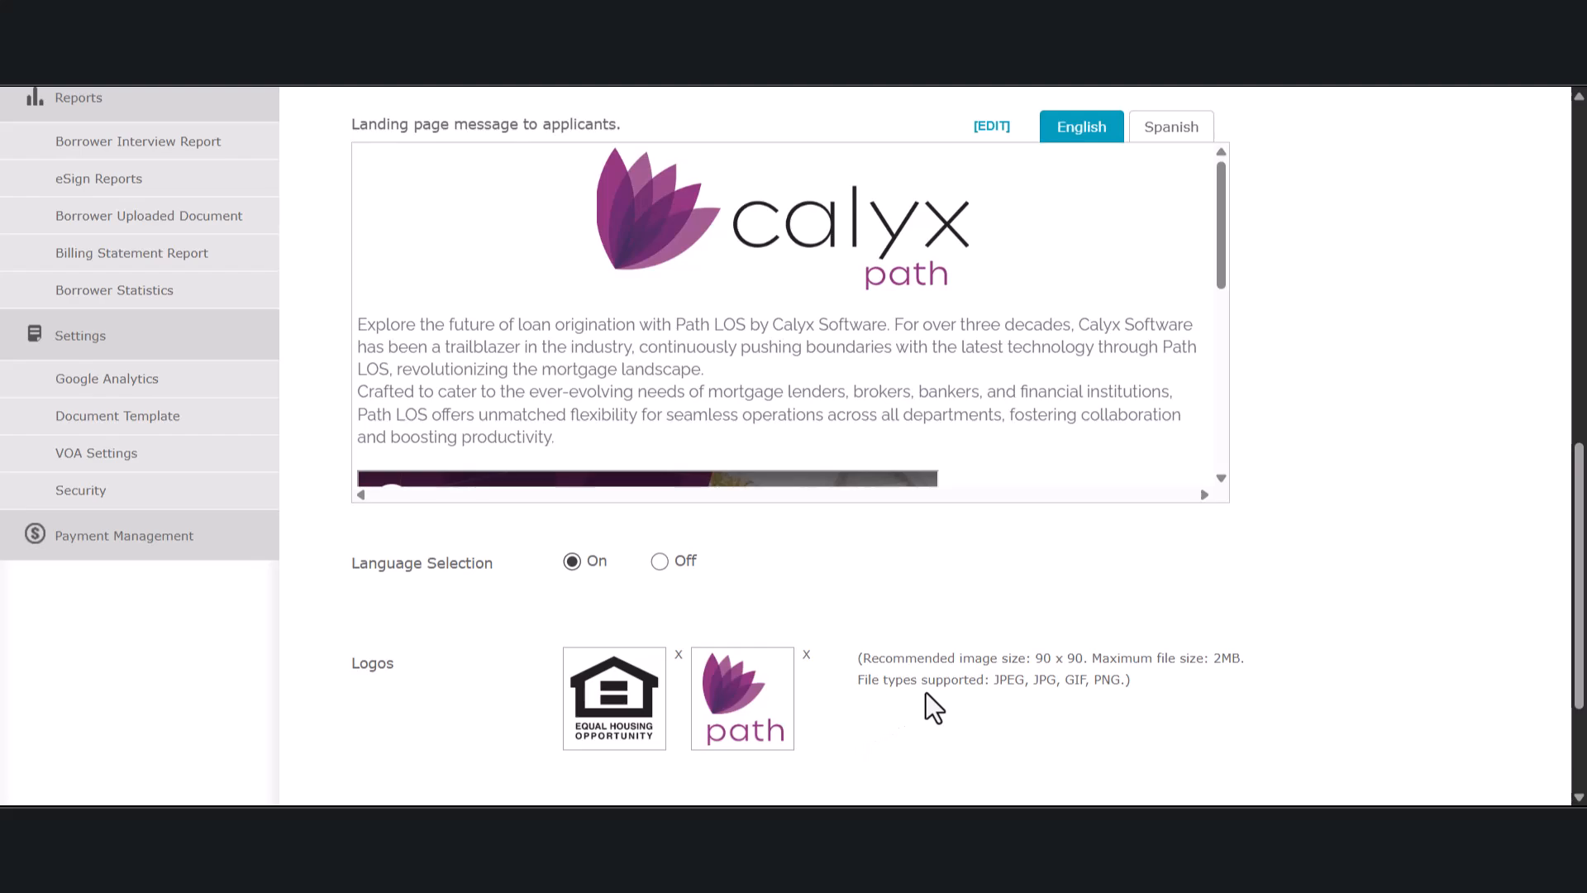
Step: Open the Borrower Portal's Banner and Colors page, preview the A Type landing page layout, and reselect B Type
scroll(918, 678, "up", 8)
scroll(849, 584, "up", 2)
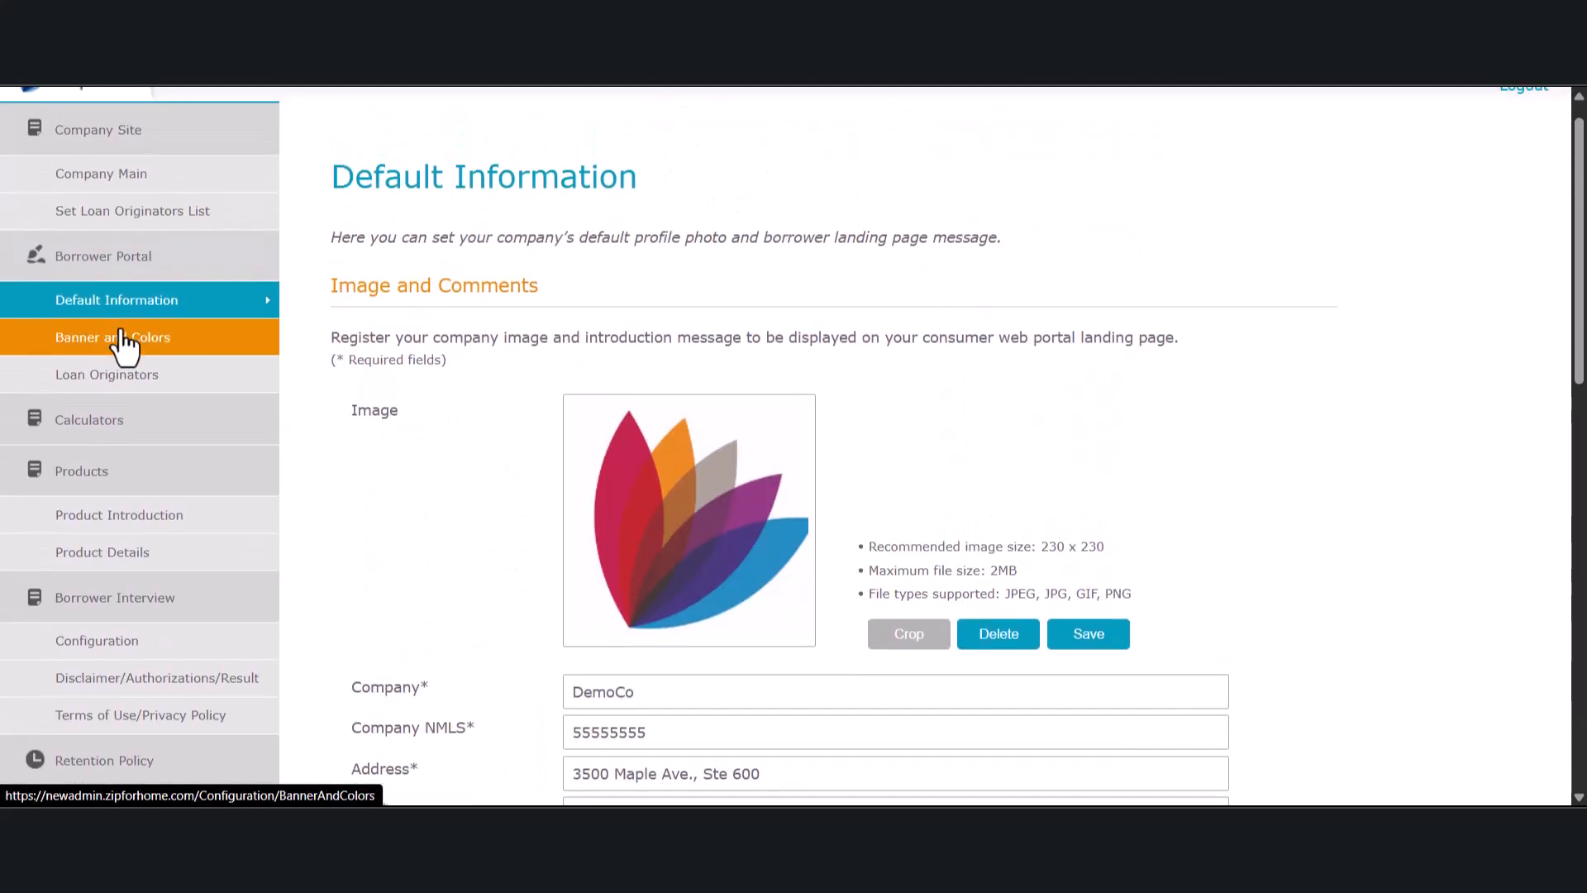
left_click(124, 341)
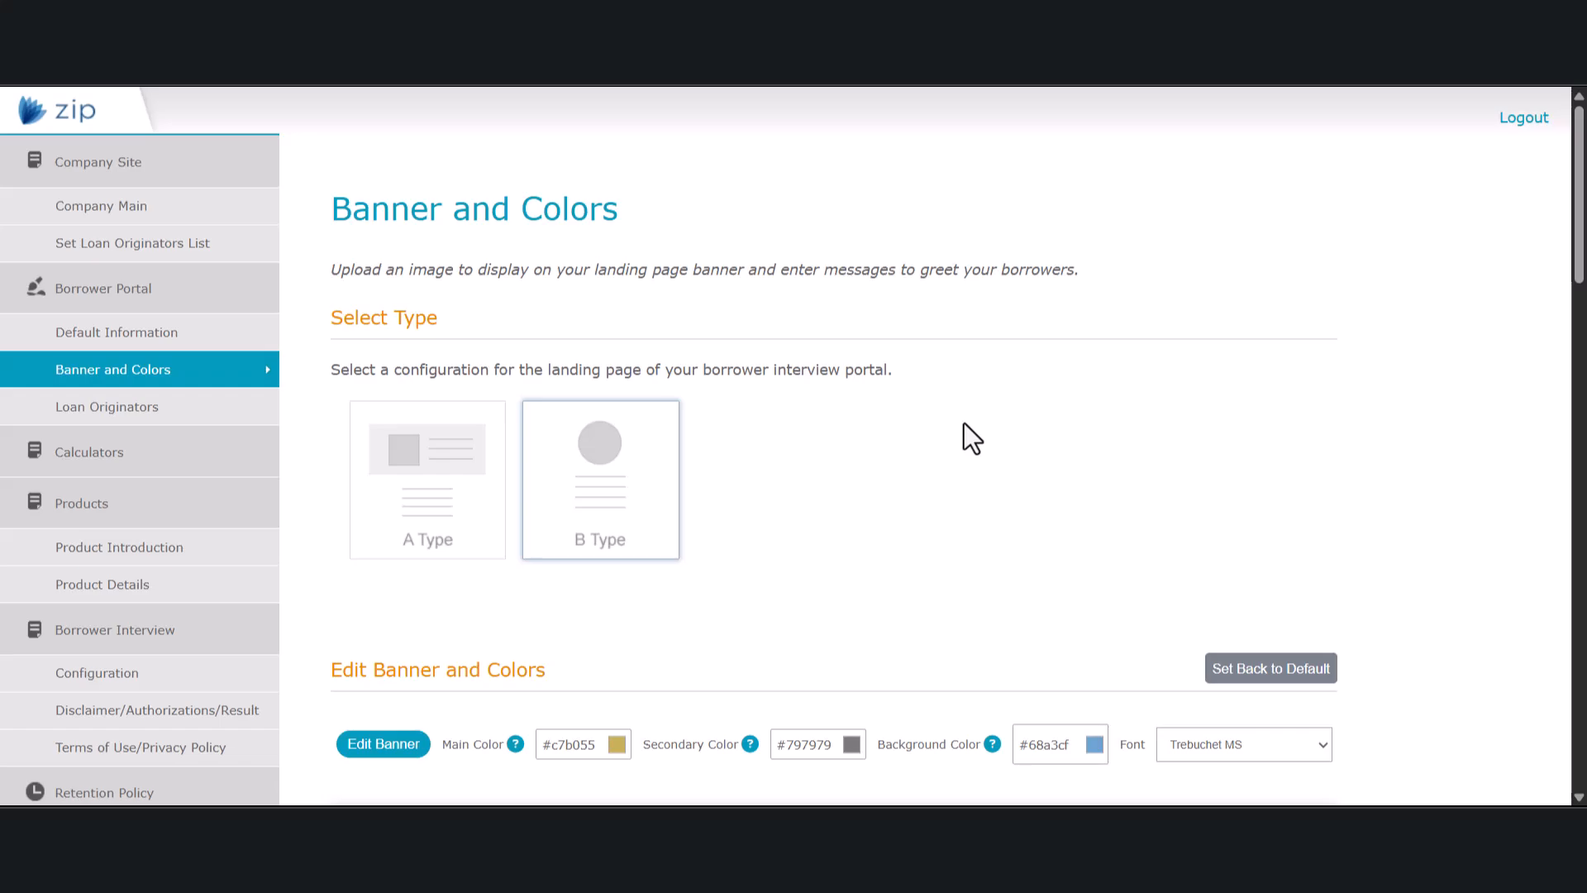
left_click(477, 493)
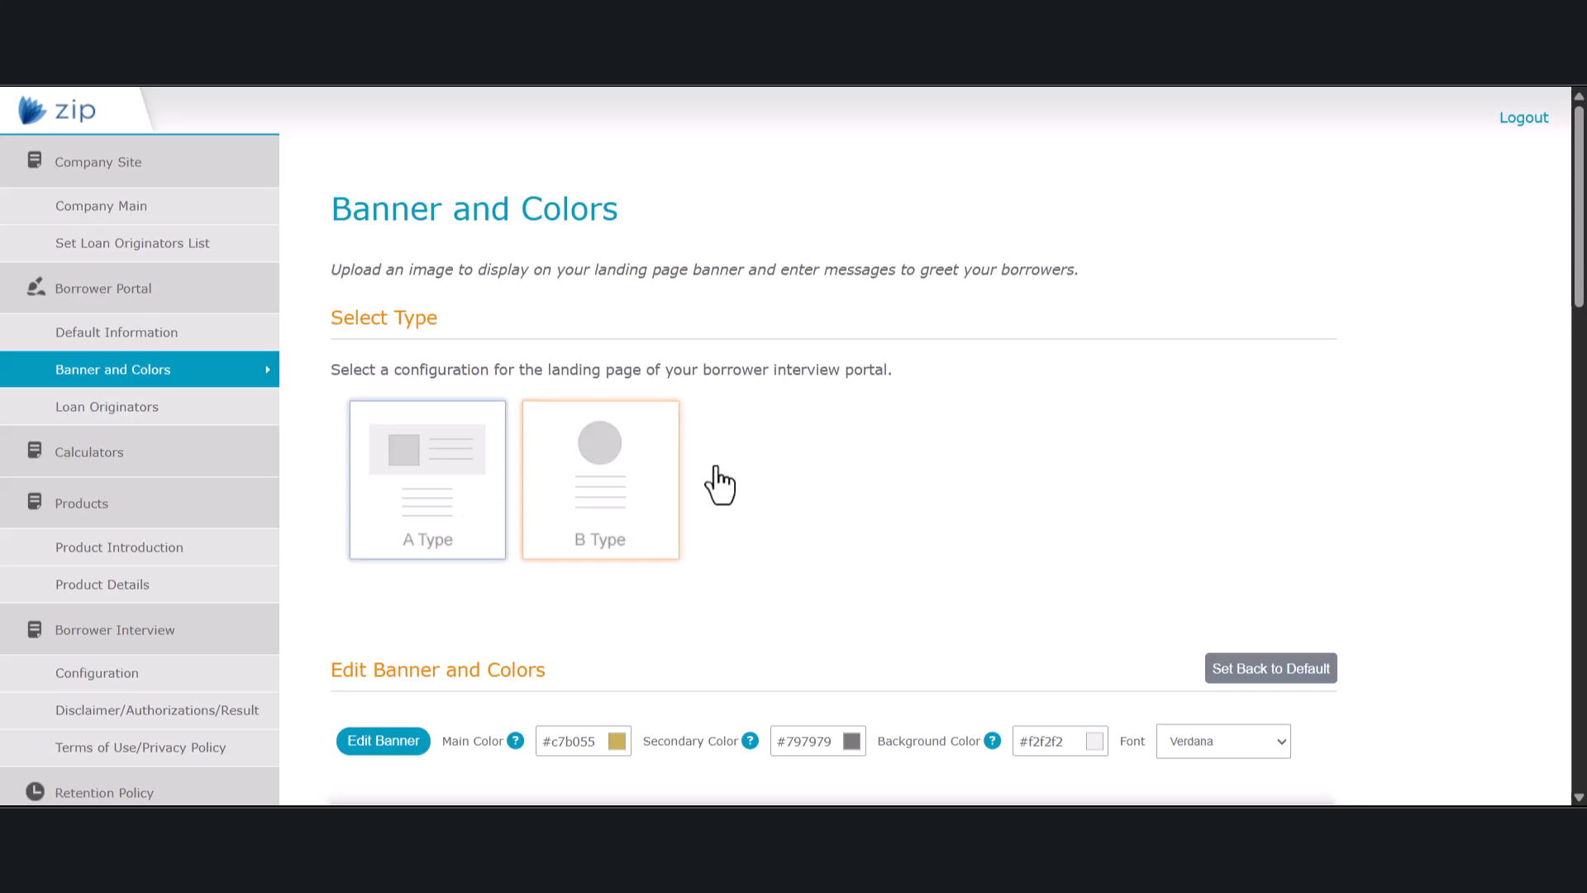
scroll(1141, 435, "down", 6)
scroll(1140, 435, "up", 3)
left_click(603, 266)
scroll(1265, 506, "down", 4)
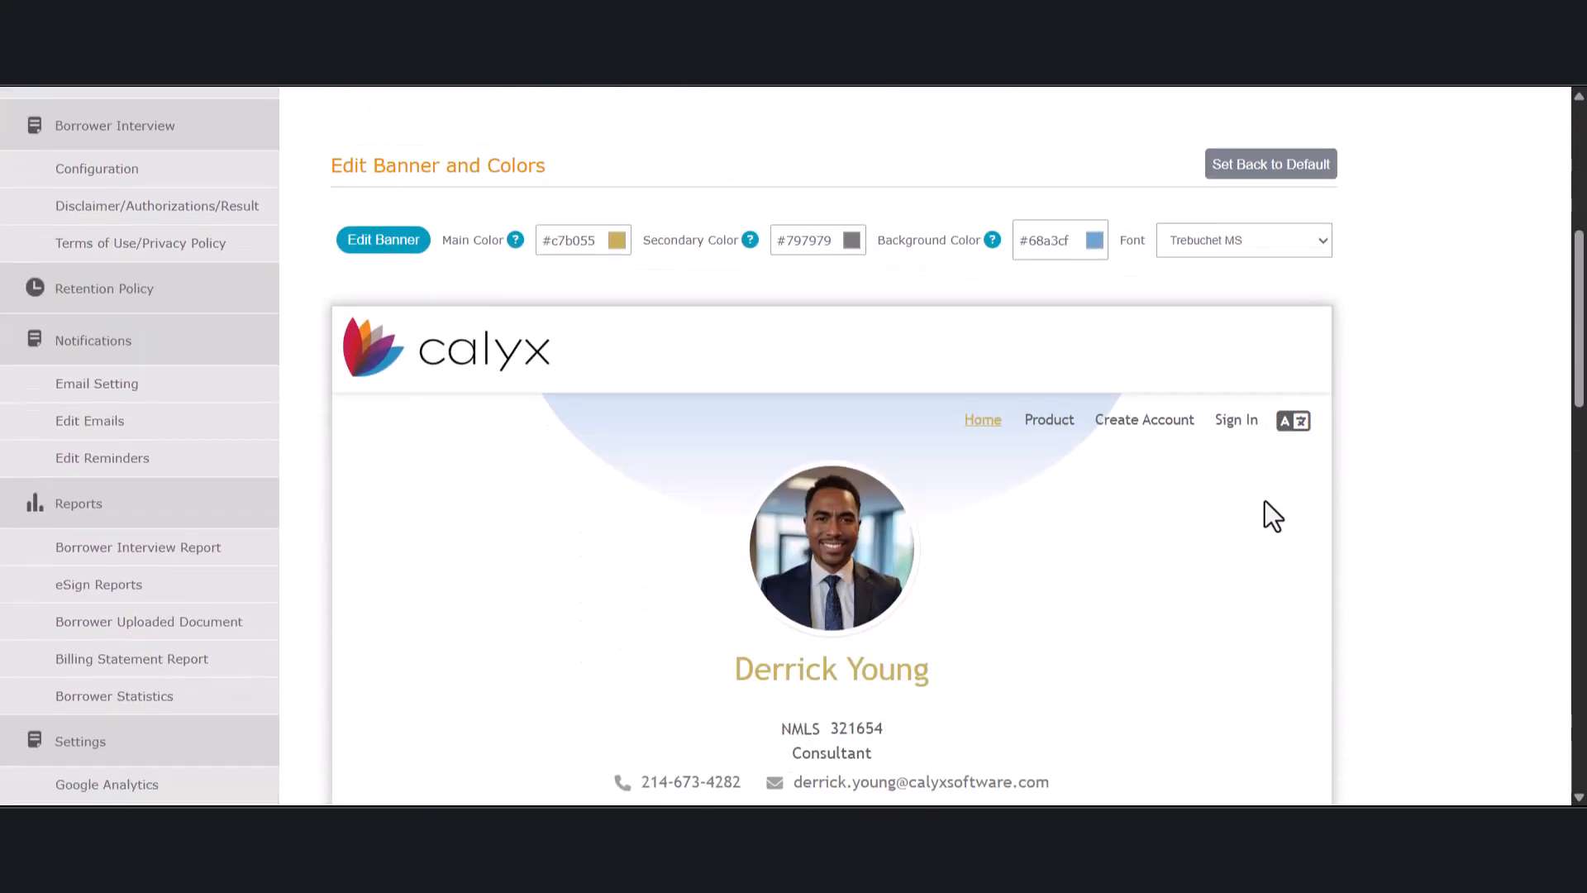
scroll(1267, 510, "up", 4)
scroll(1268, 511, "up", 1)
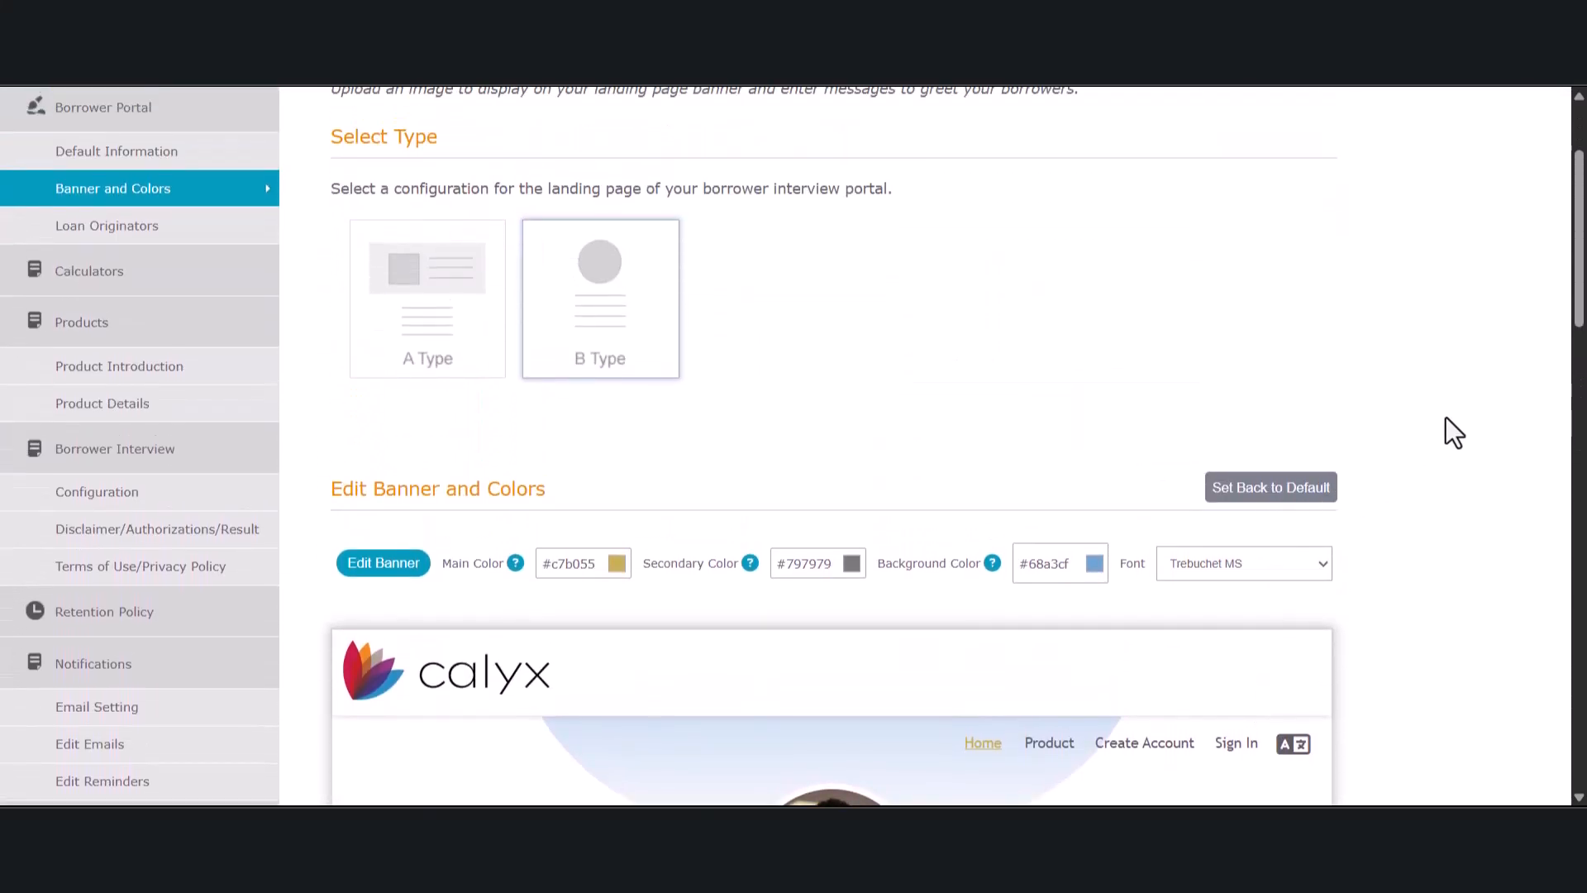
Step: Open the banner editor, examine its display, image upload, placement and navigation URL options, and close it without saving
scroll(1397, 216, "down", 1)
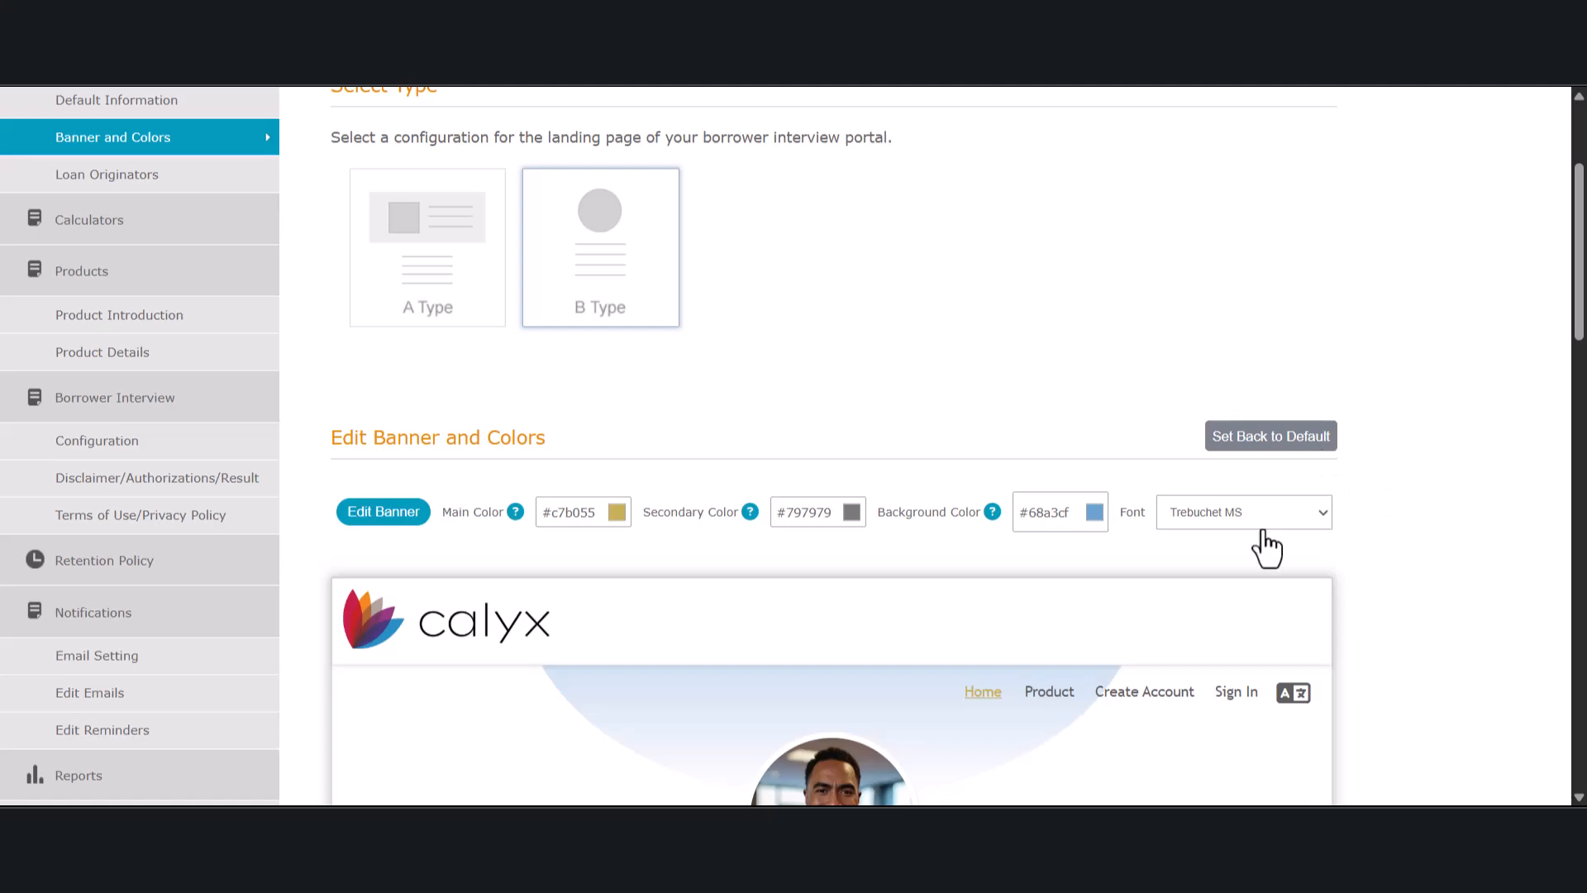
left_click(388, 532)
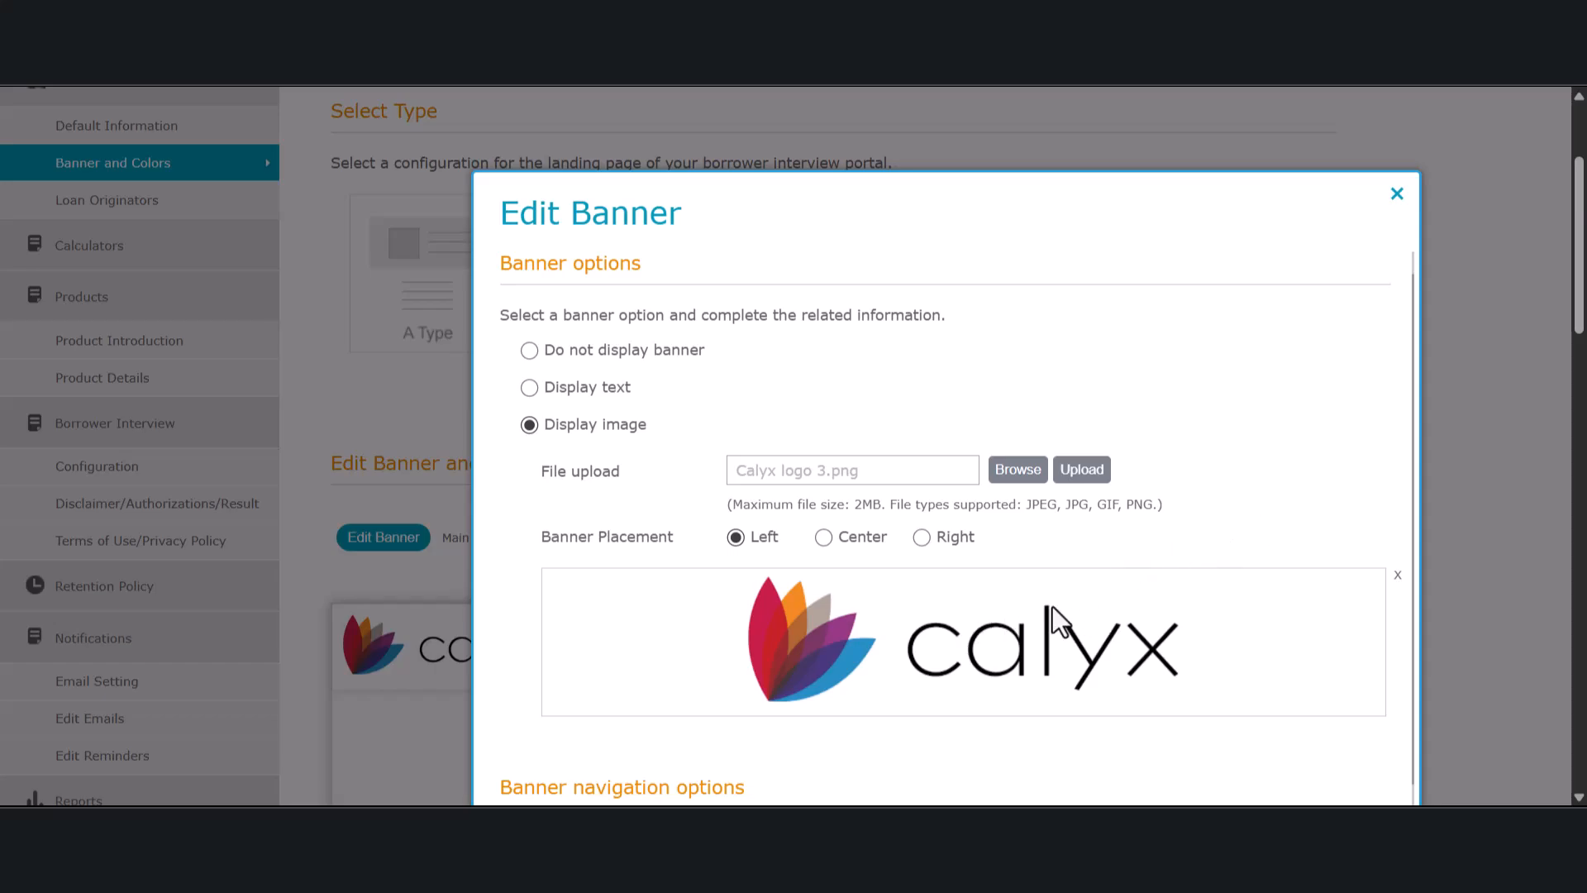
scroll(1281, 446, "up", 1)
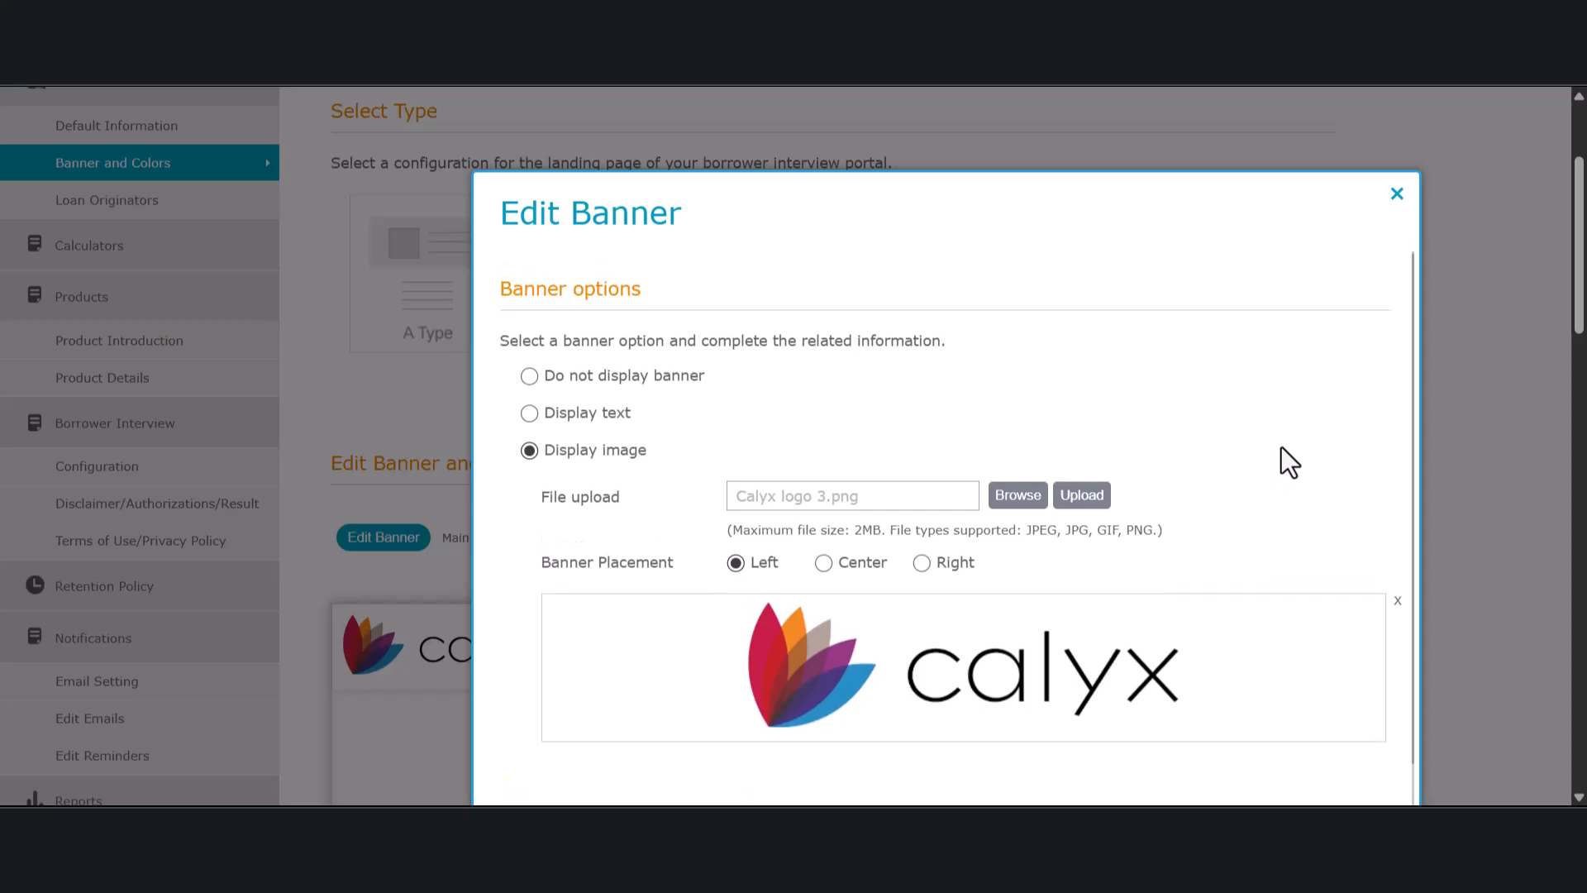
scroll(1282, 446, "down", 3)
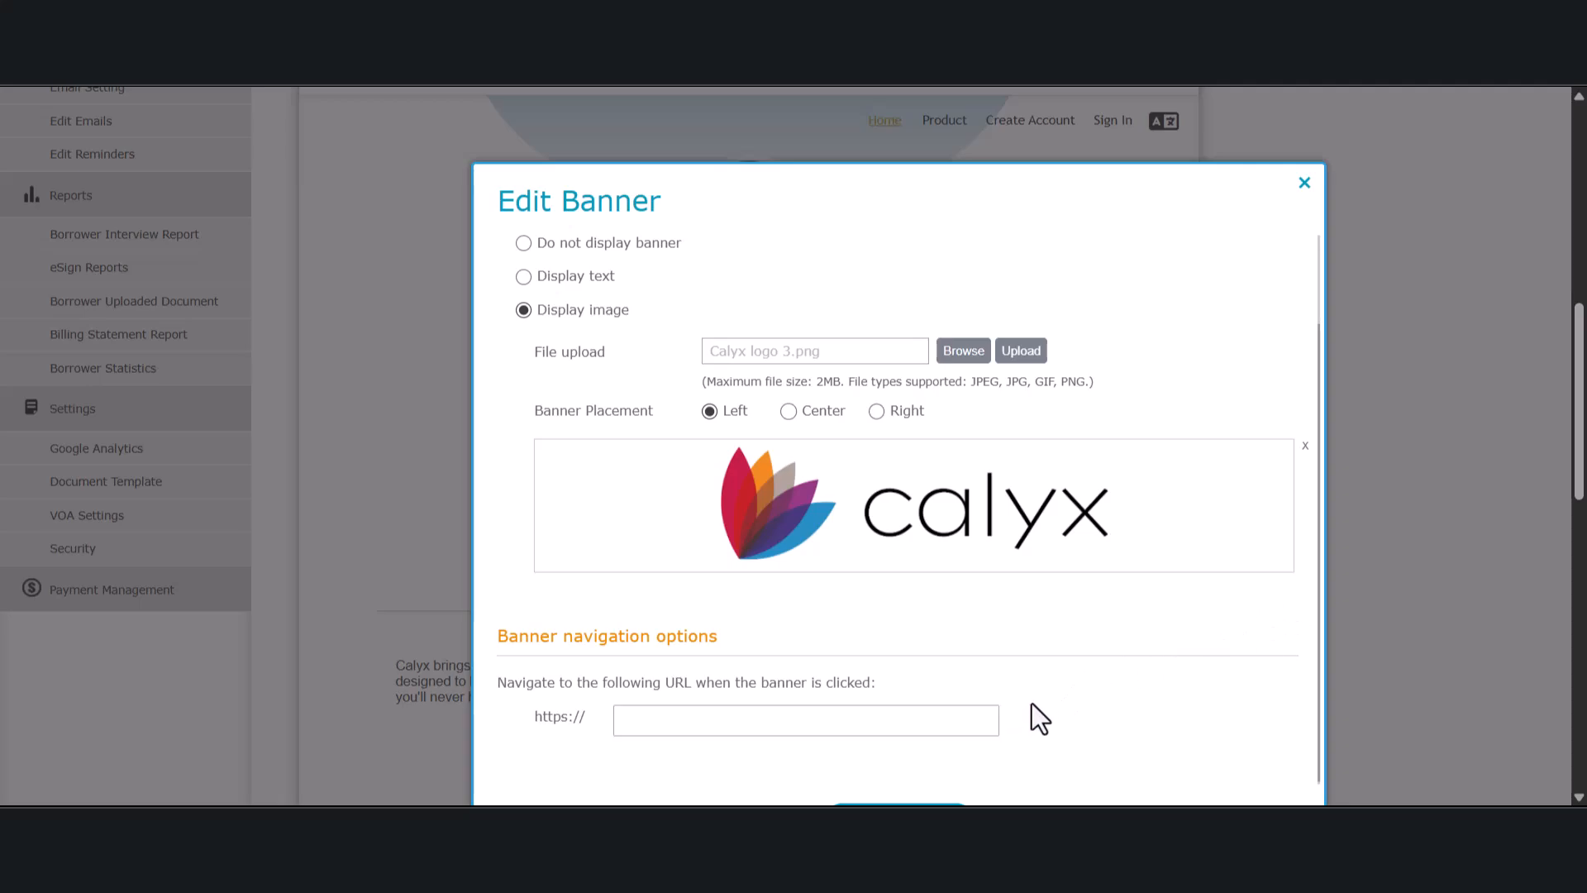
key("ctrl+minus")
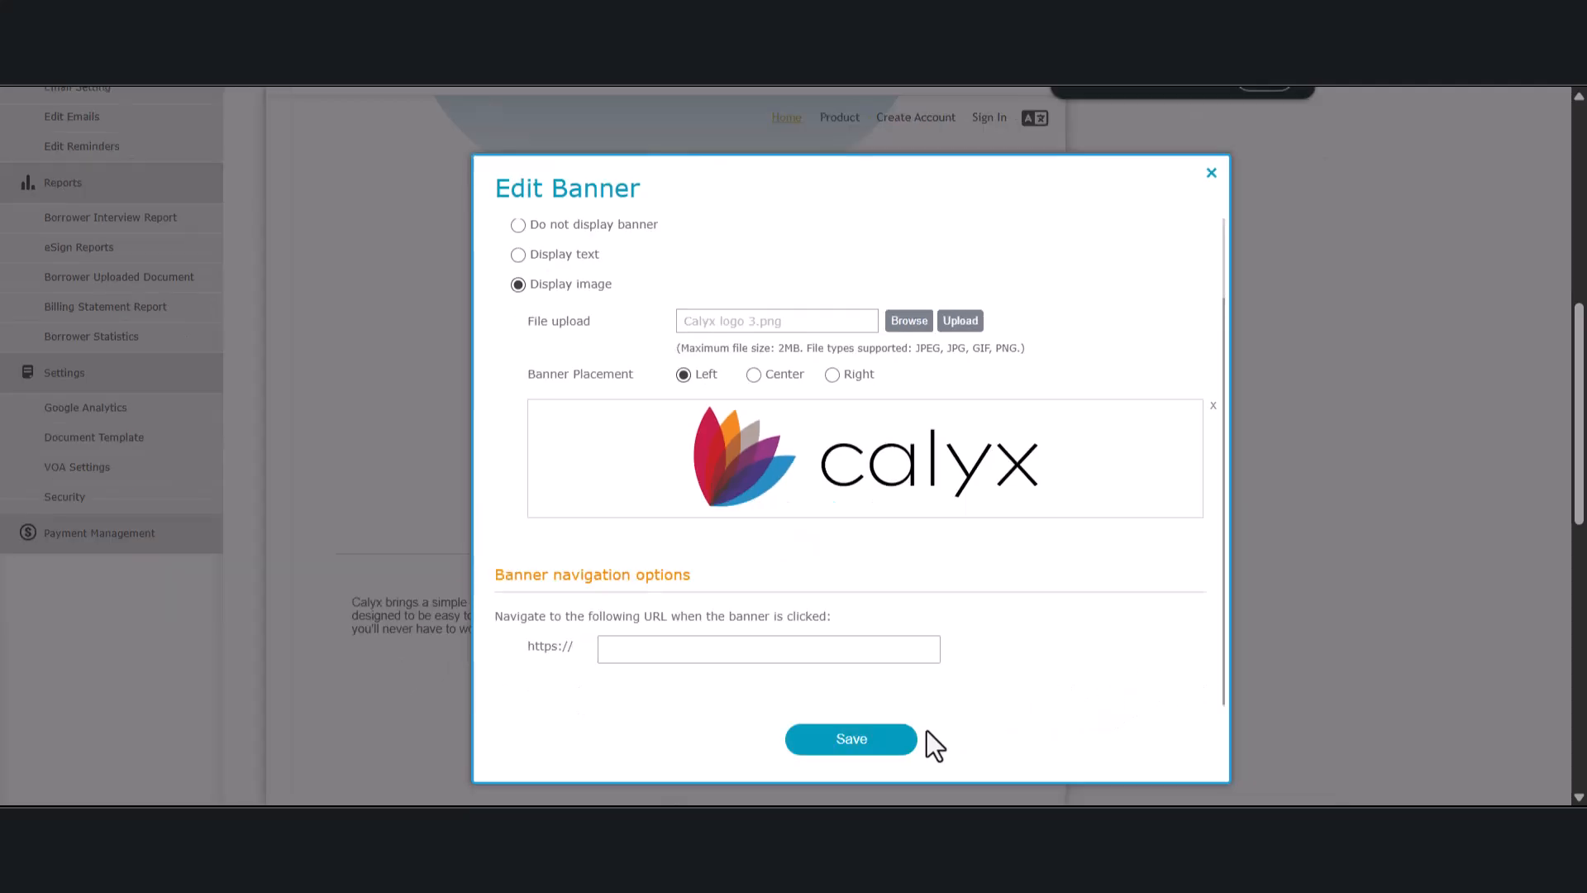
key("ctrl+plus")
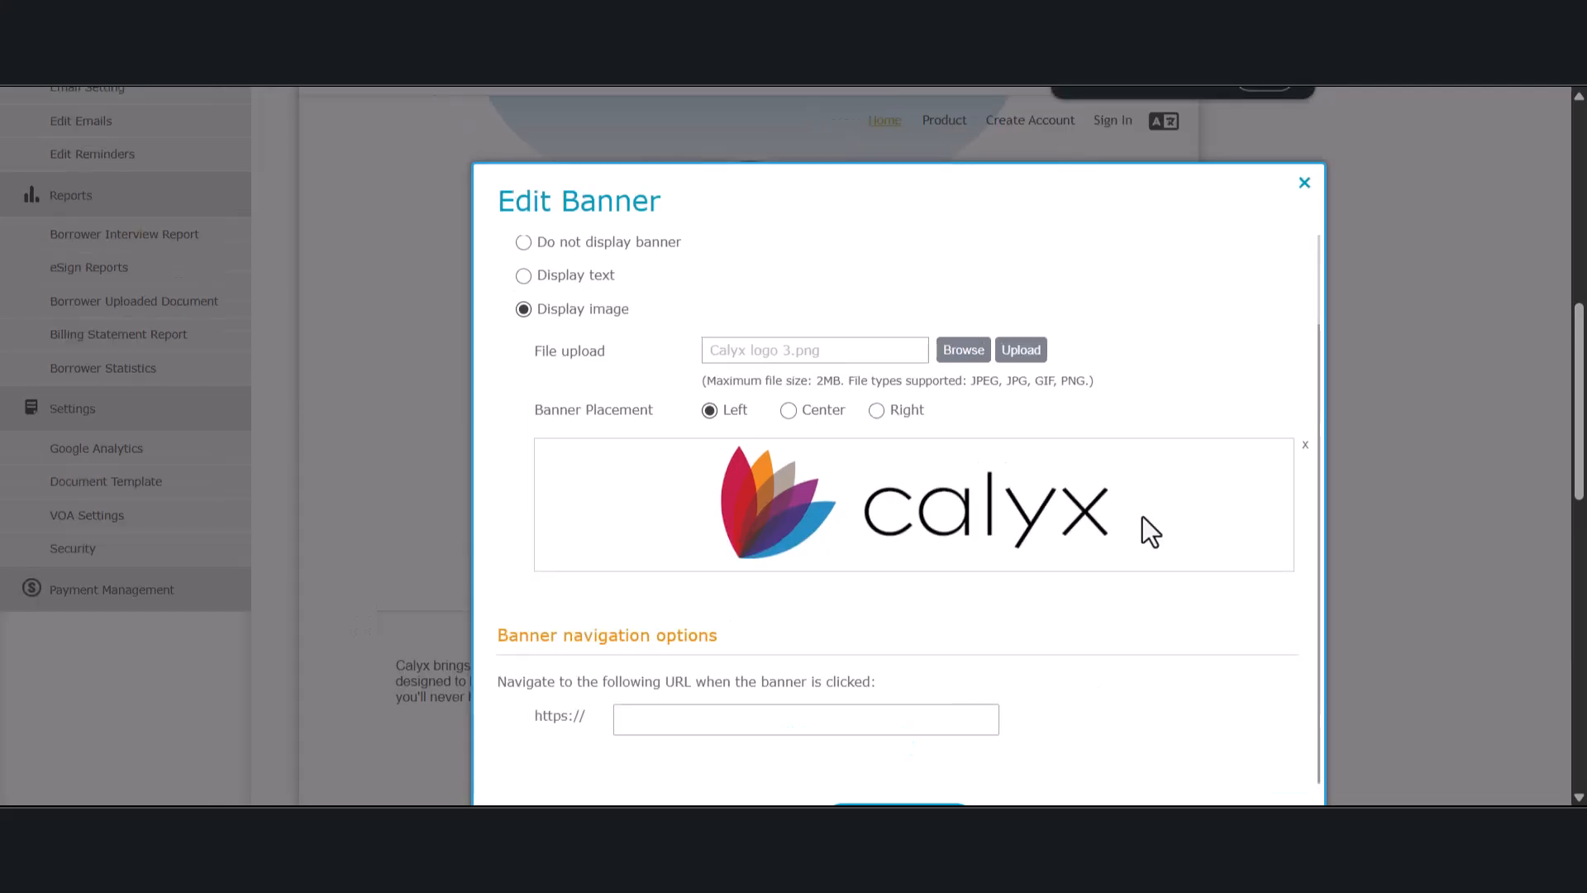
key("ctrl+plus")
left_click(1396, 198)
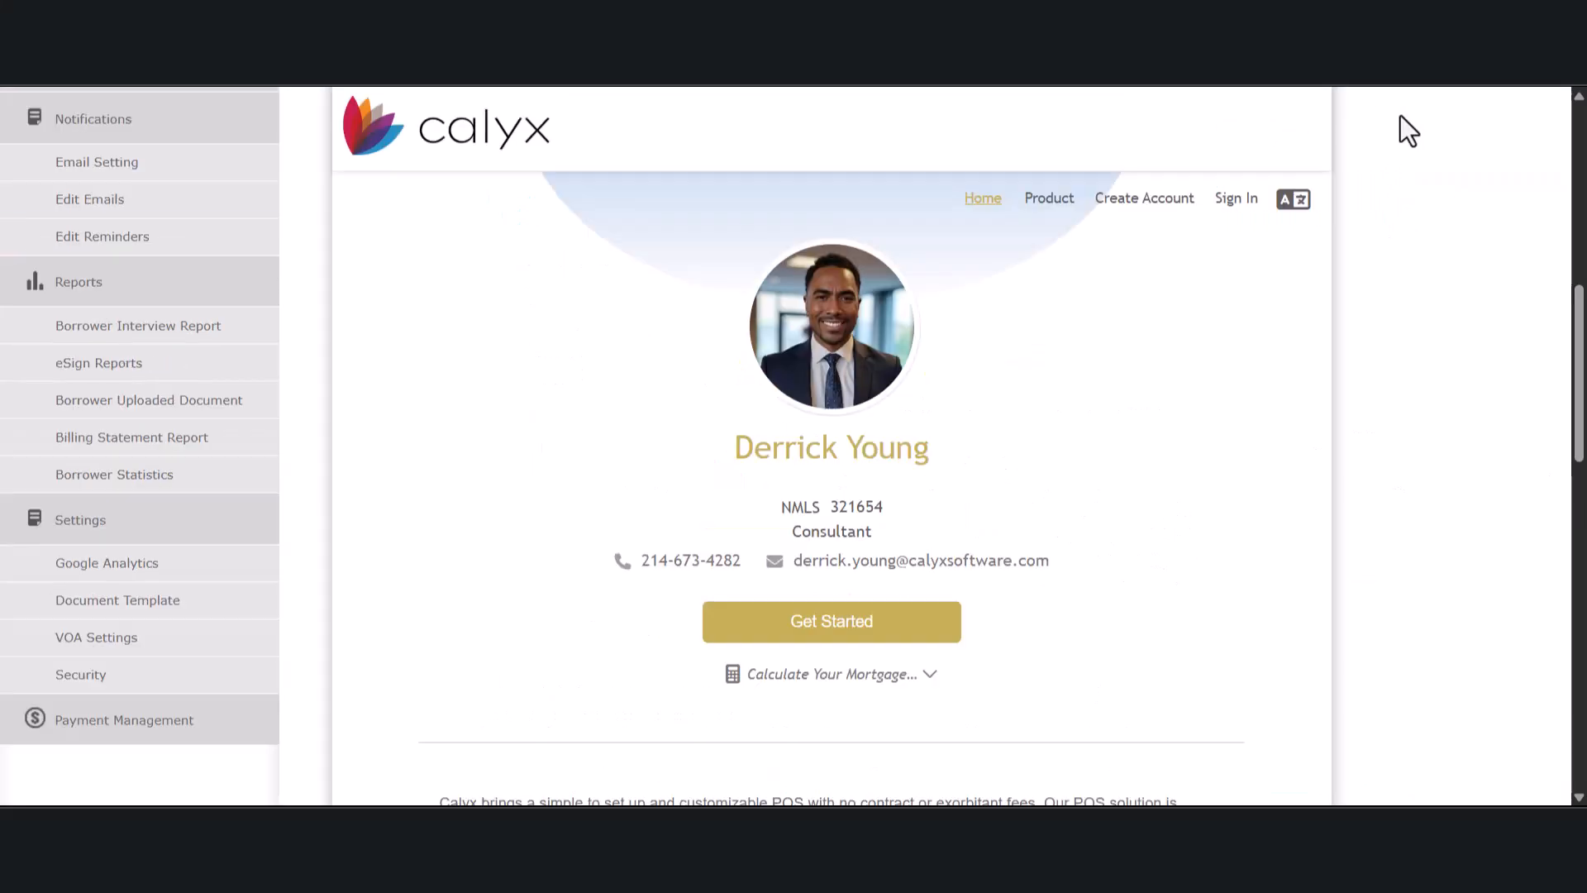
Step: Preview the B Type borrower portal landing page and review the loan officer's profile, introduction text, video and company footer
scroll(1152, 517, "down", 15)
left_click(794, 666)
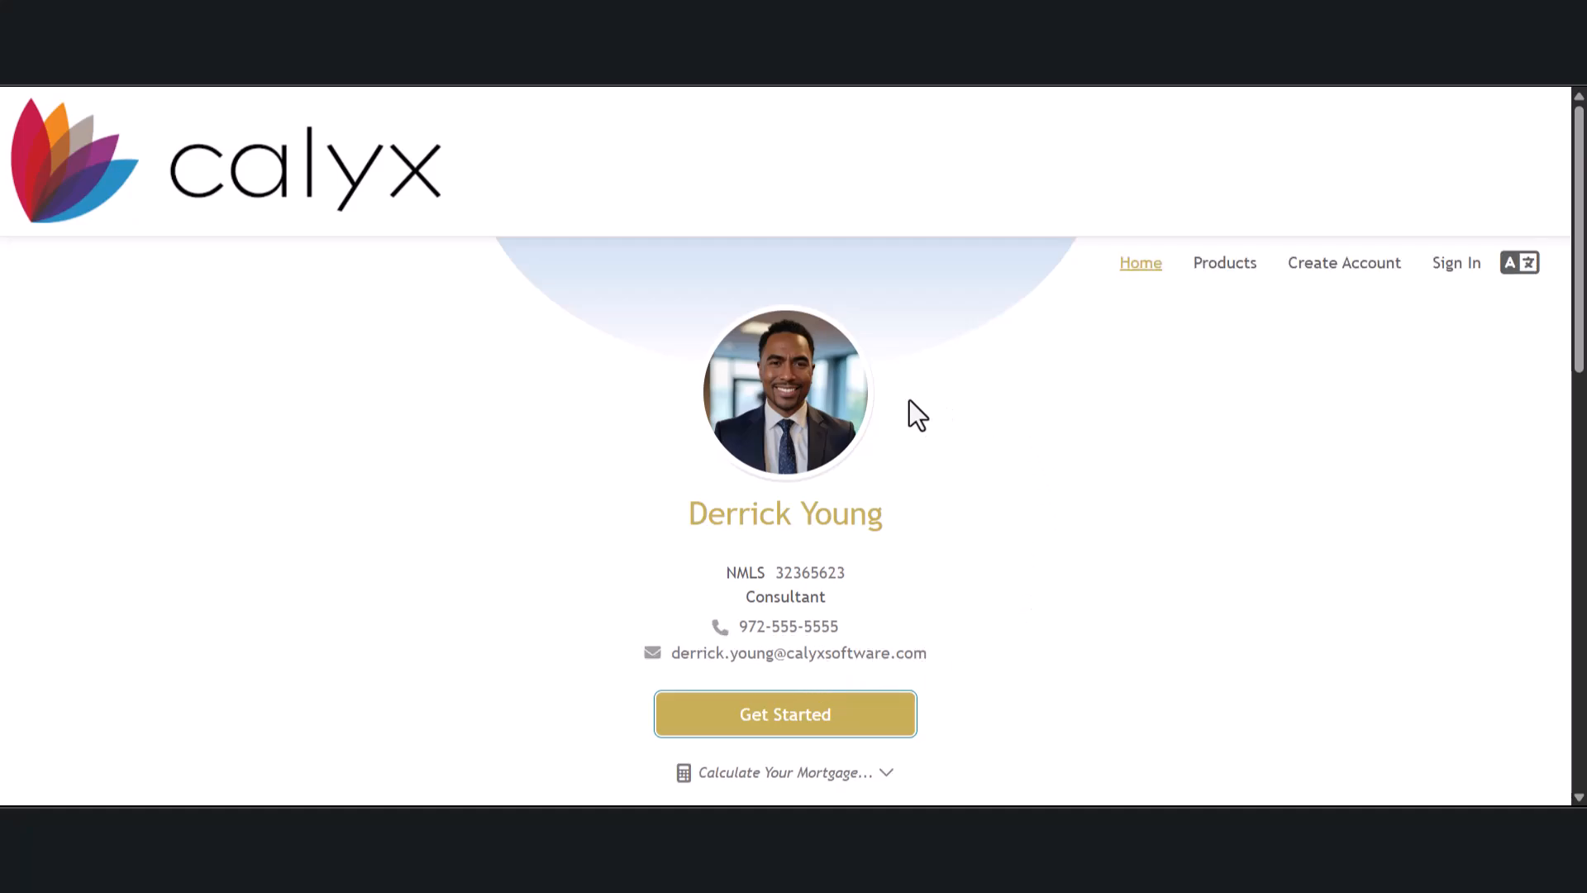
scroll(1106, 444, "down", 7)
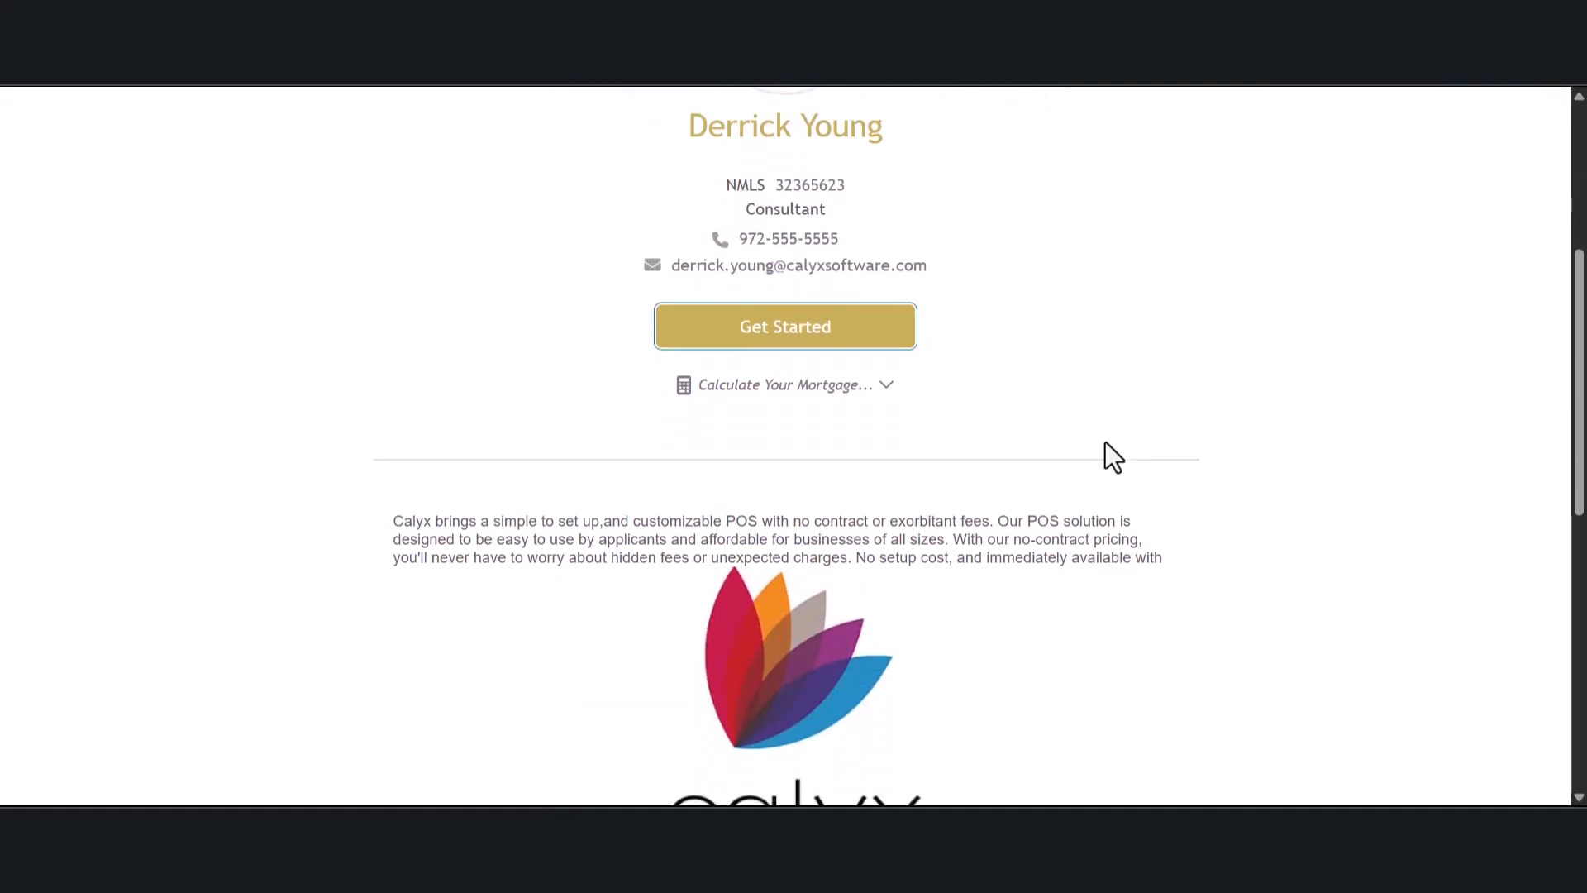
scroll(1106, 444, "down", 3)
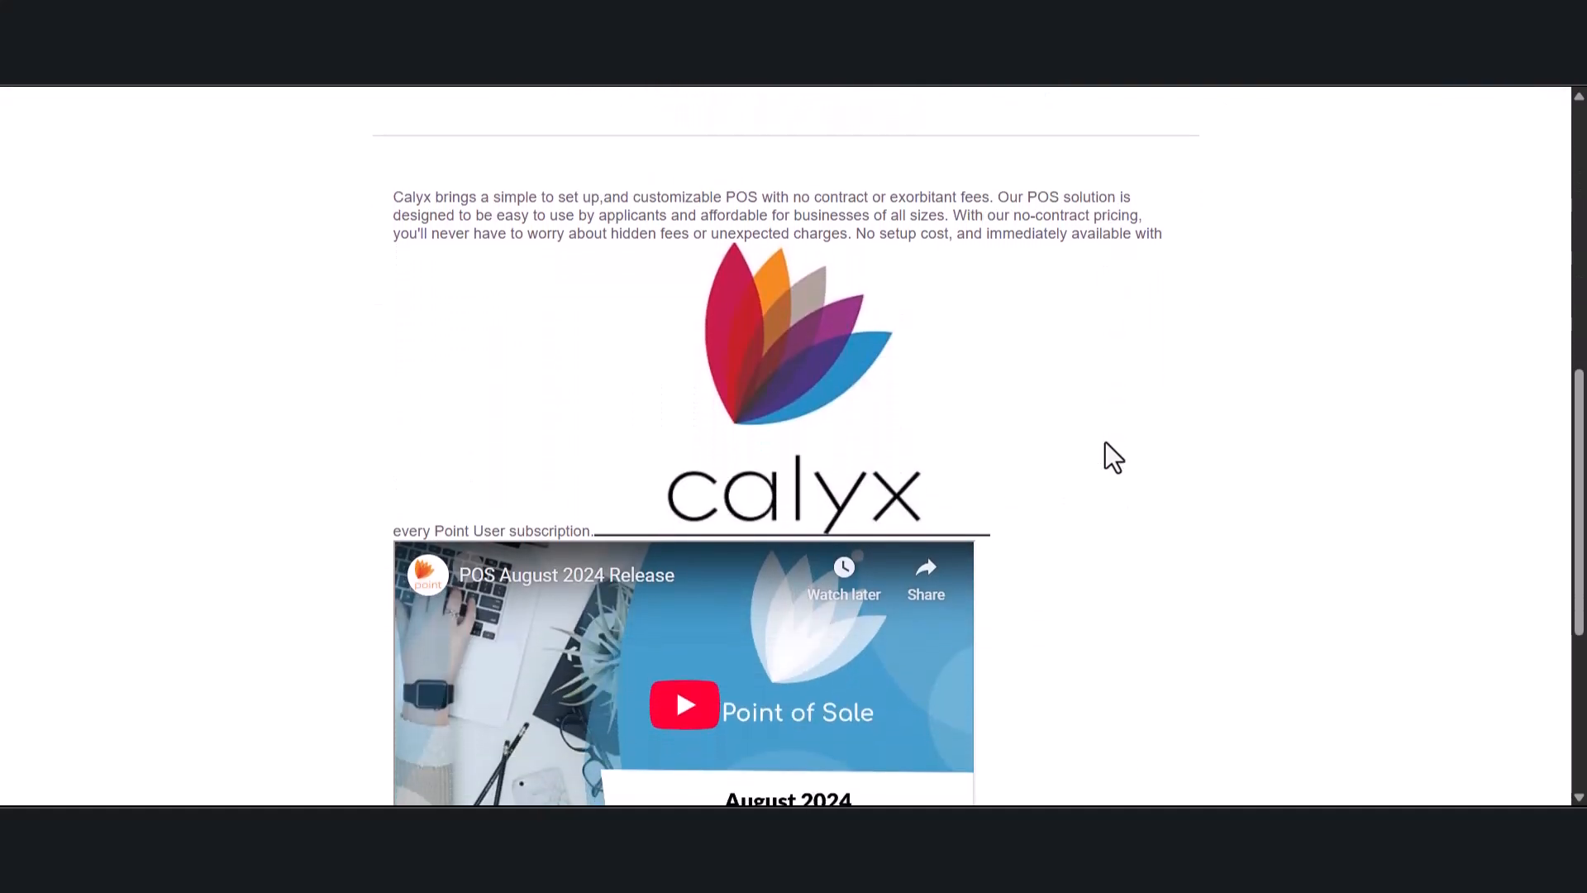
scroll(1105, 441, "down", 3)
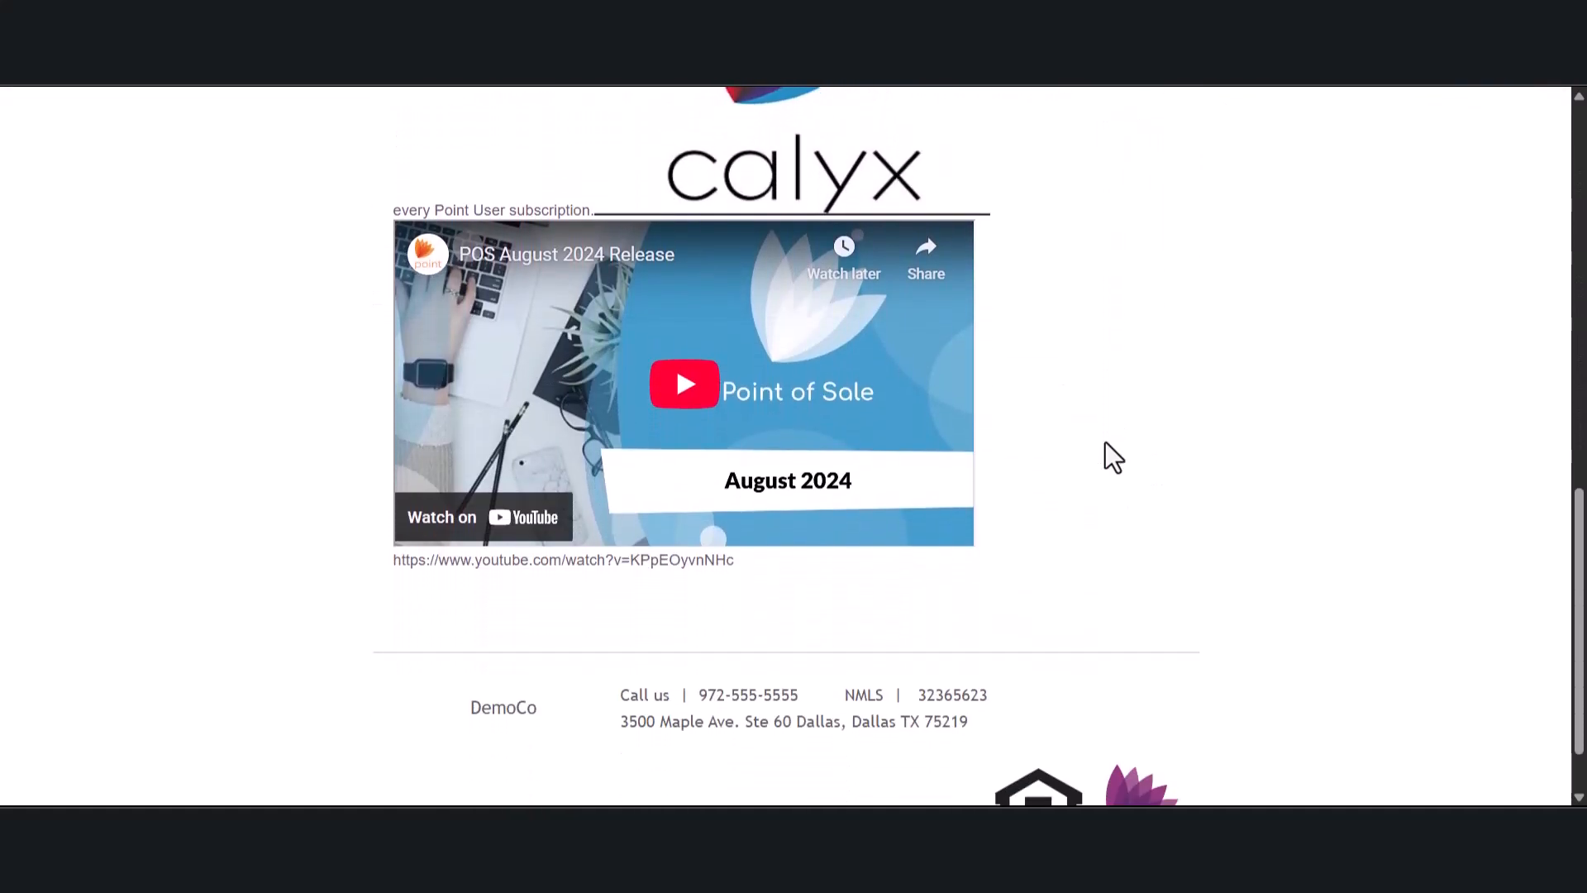
scroll(1104, 442, "up", 13)
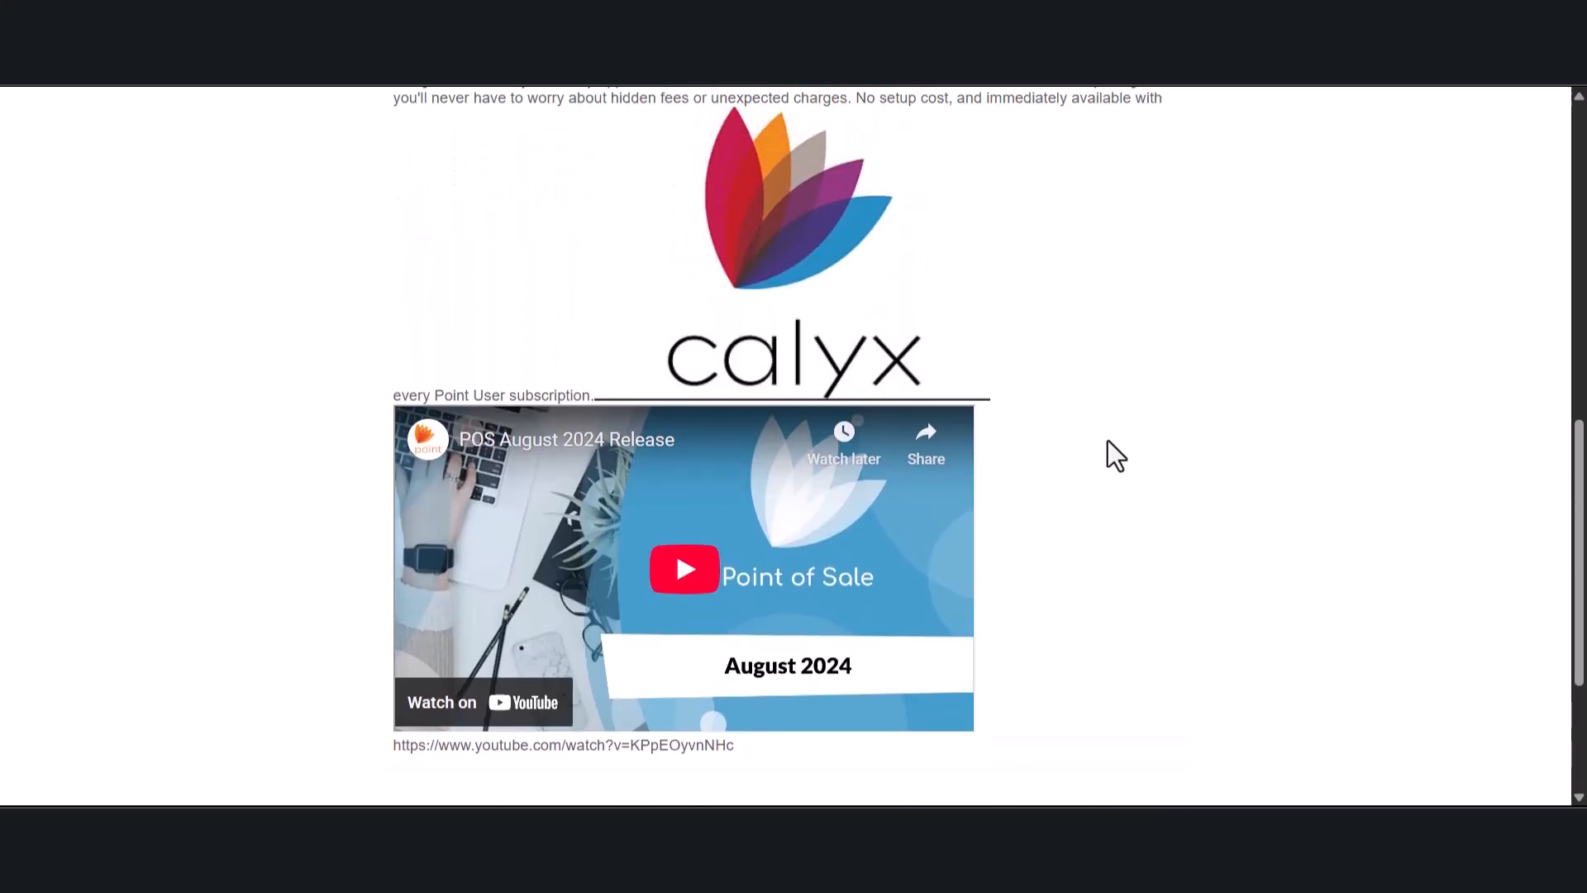
scroll(1101, 429, "up", 1)
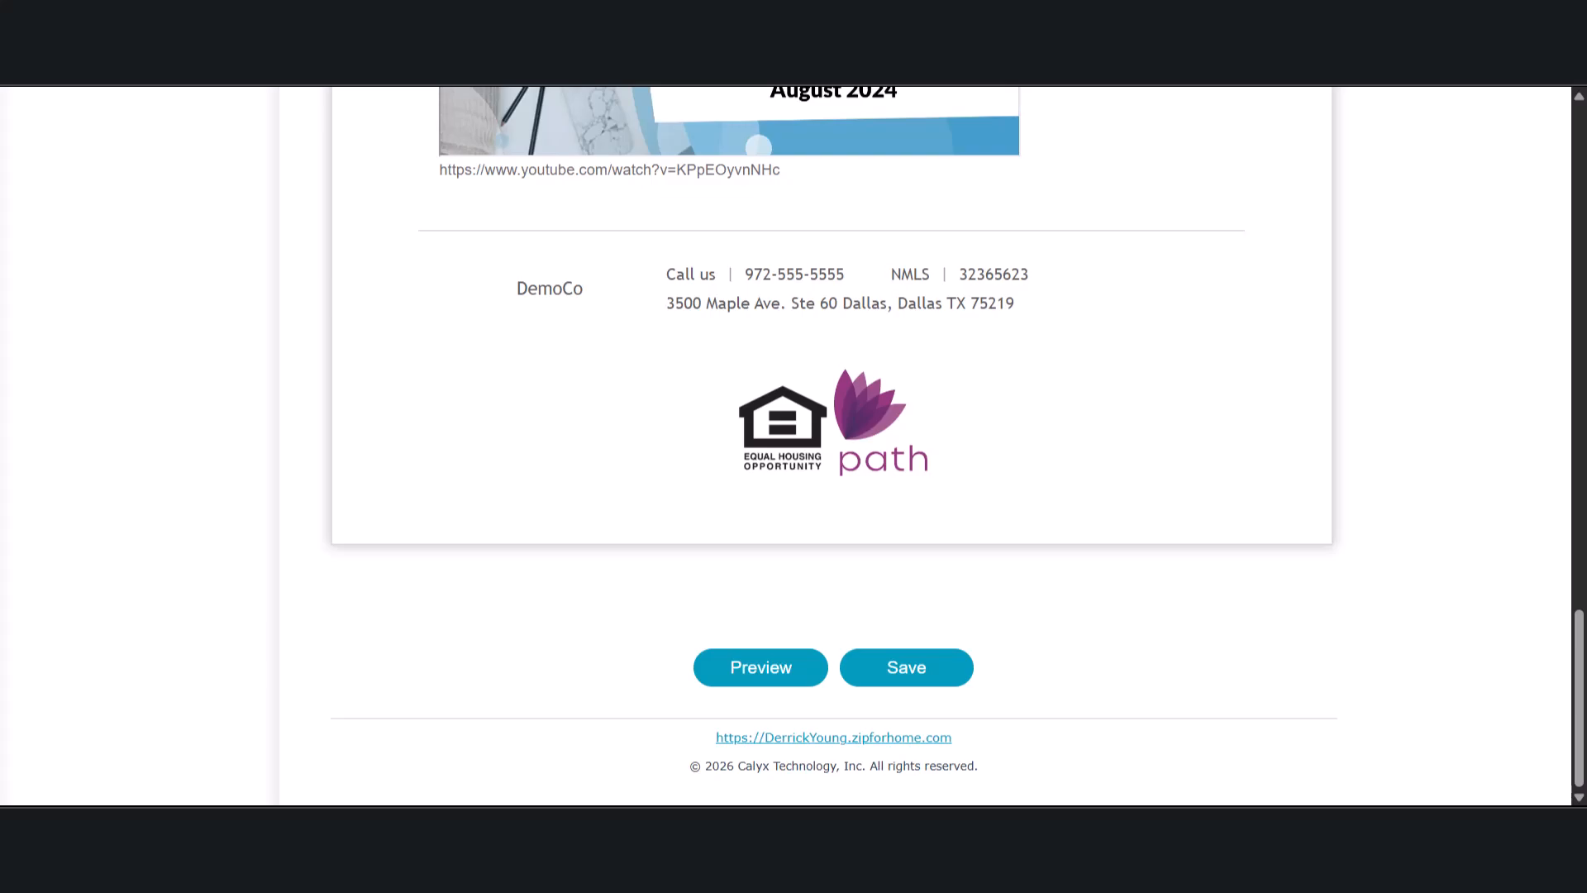
Step: Open the Borrower Portal's Loan Originators page and review the users' sites, web addresses and user types
scroll(450, 488, "up", 15)
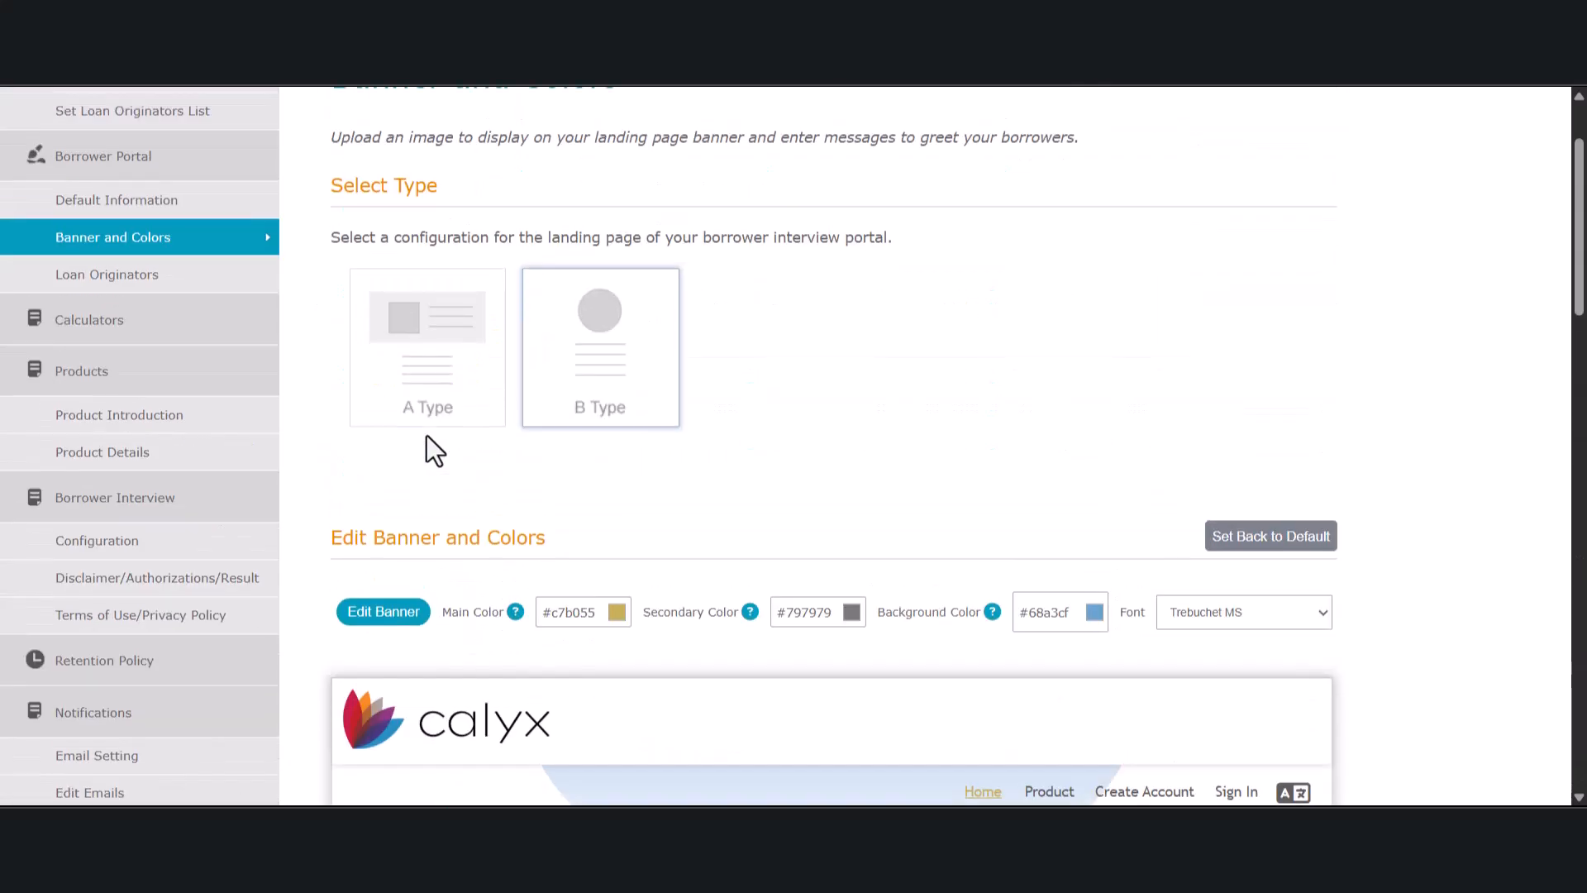
left_click(165, 294)
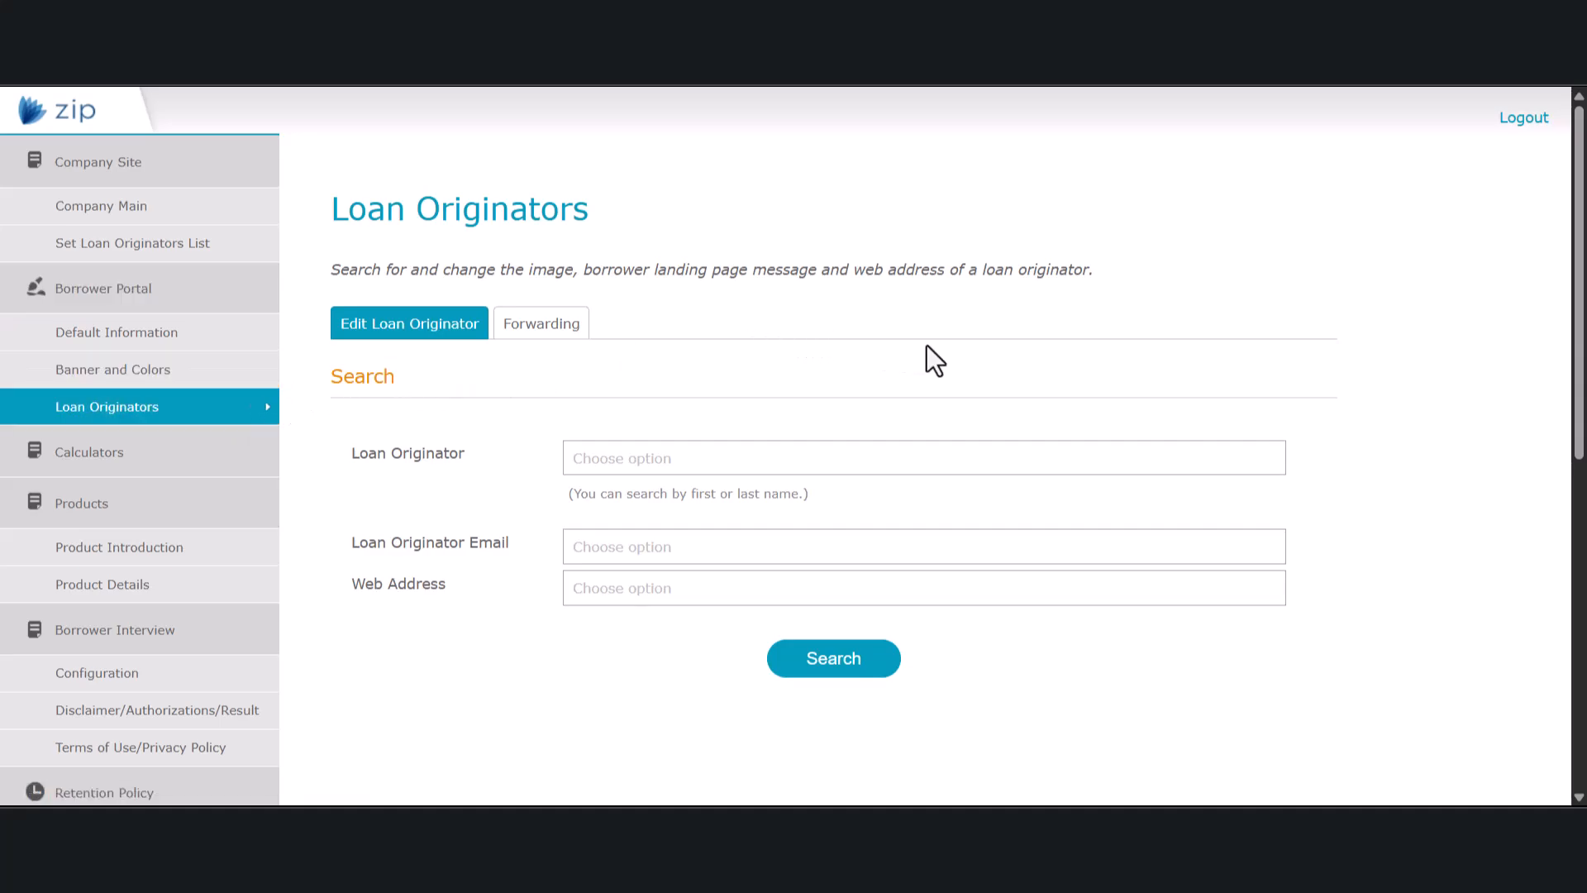
scroll(1320, 479, "down", 5)
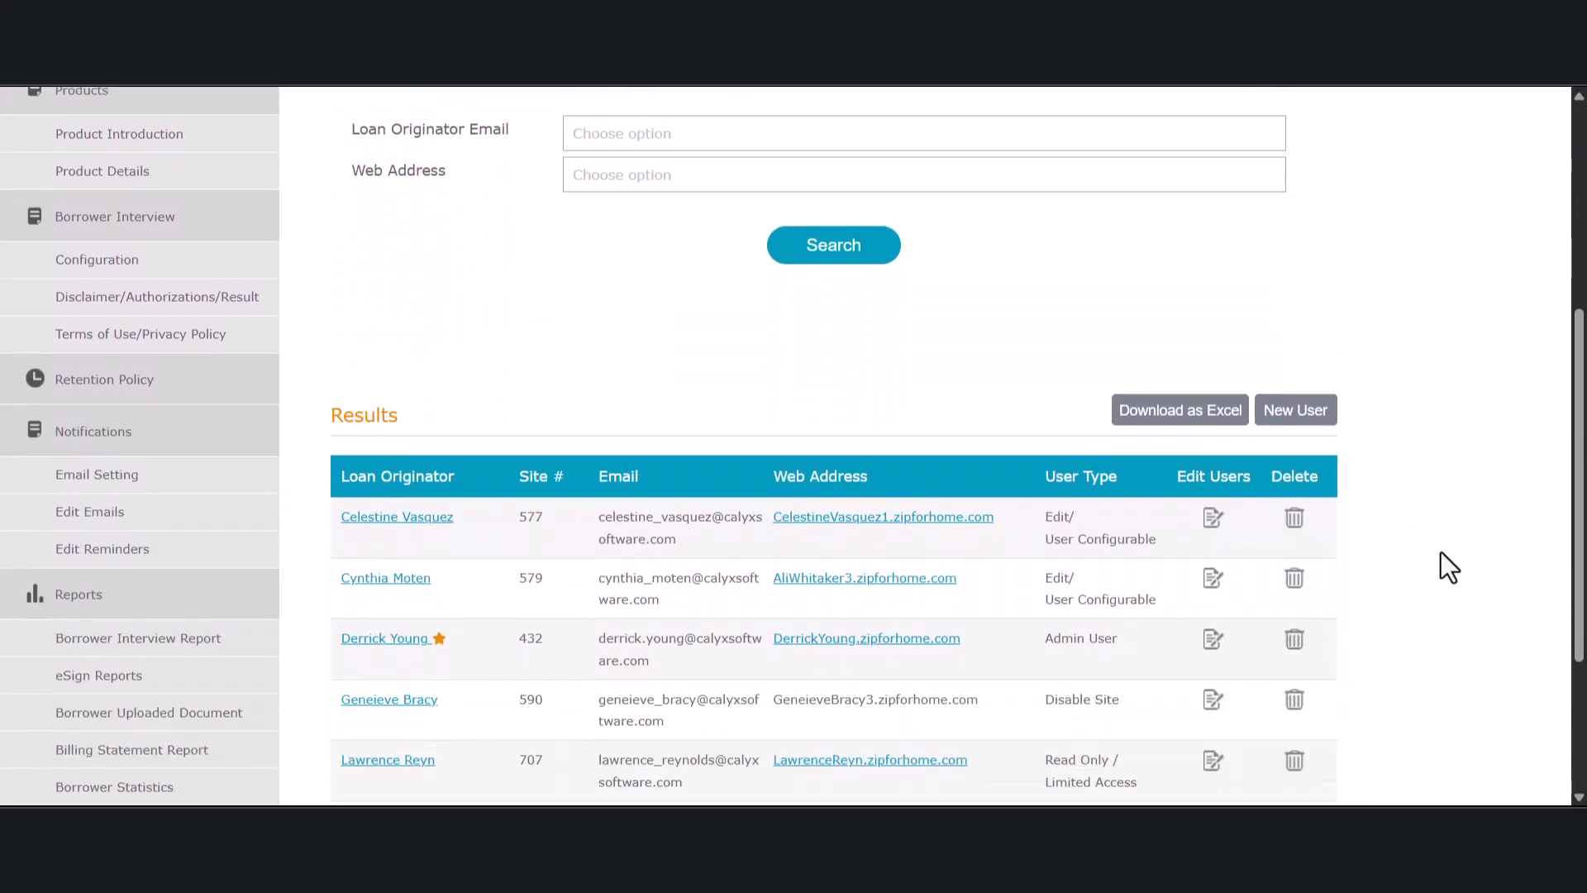
scroll(1448, 567, "down", 1)
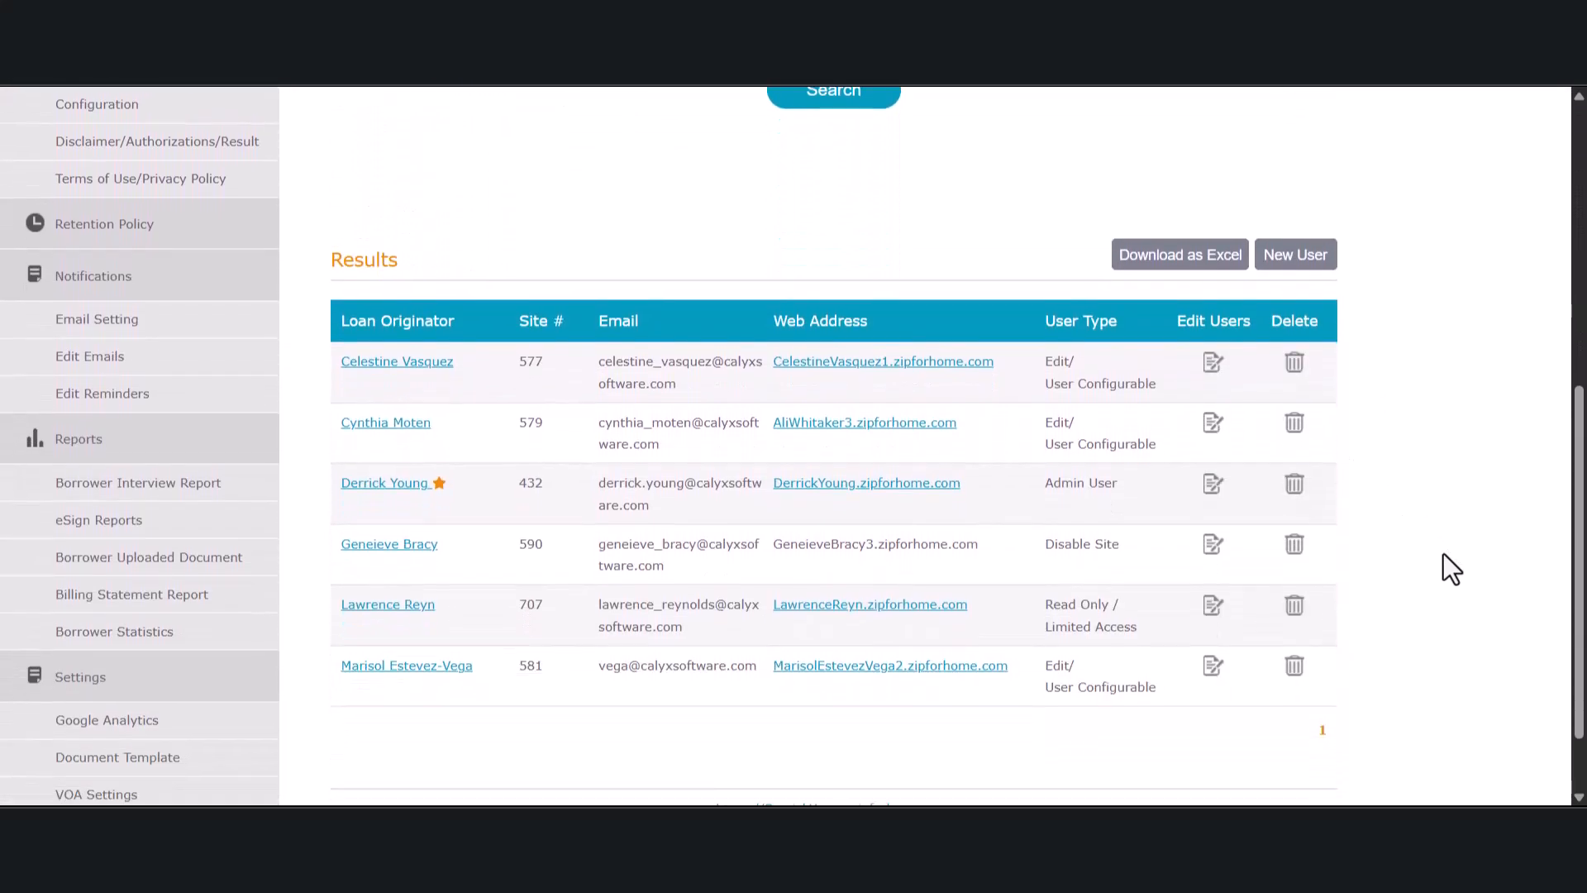
scroll(1443, 555, "up", 1)
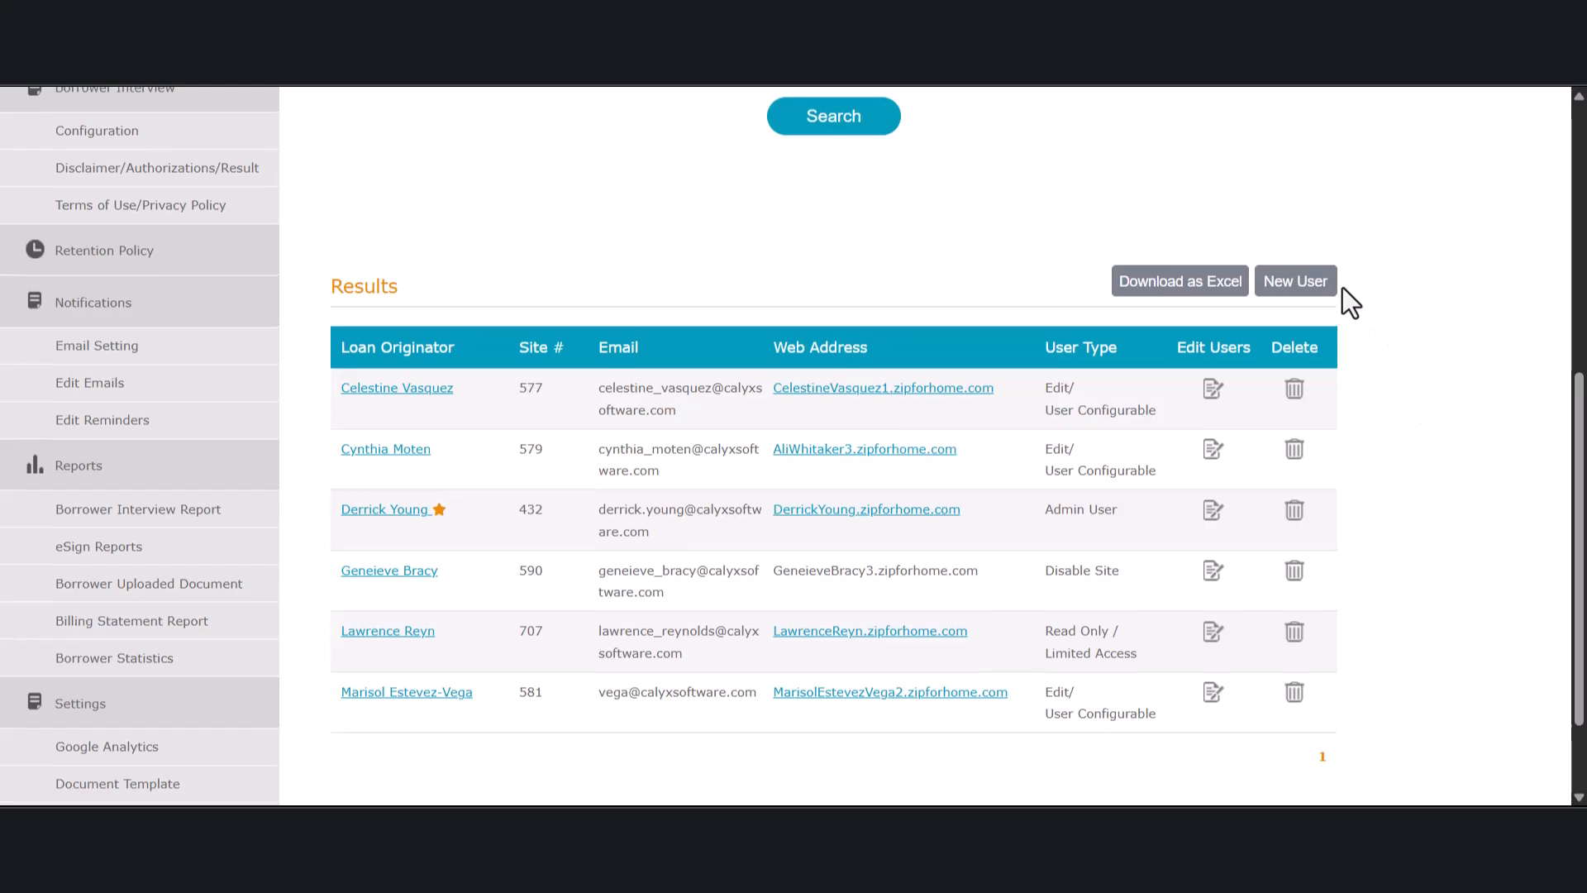
Step: Open the New User form, examine its contact, interview configuration, portal access and state license options, and close it without saving
left_click(1301, 283)
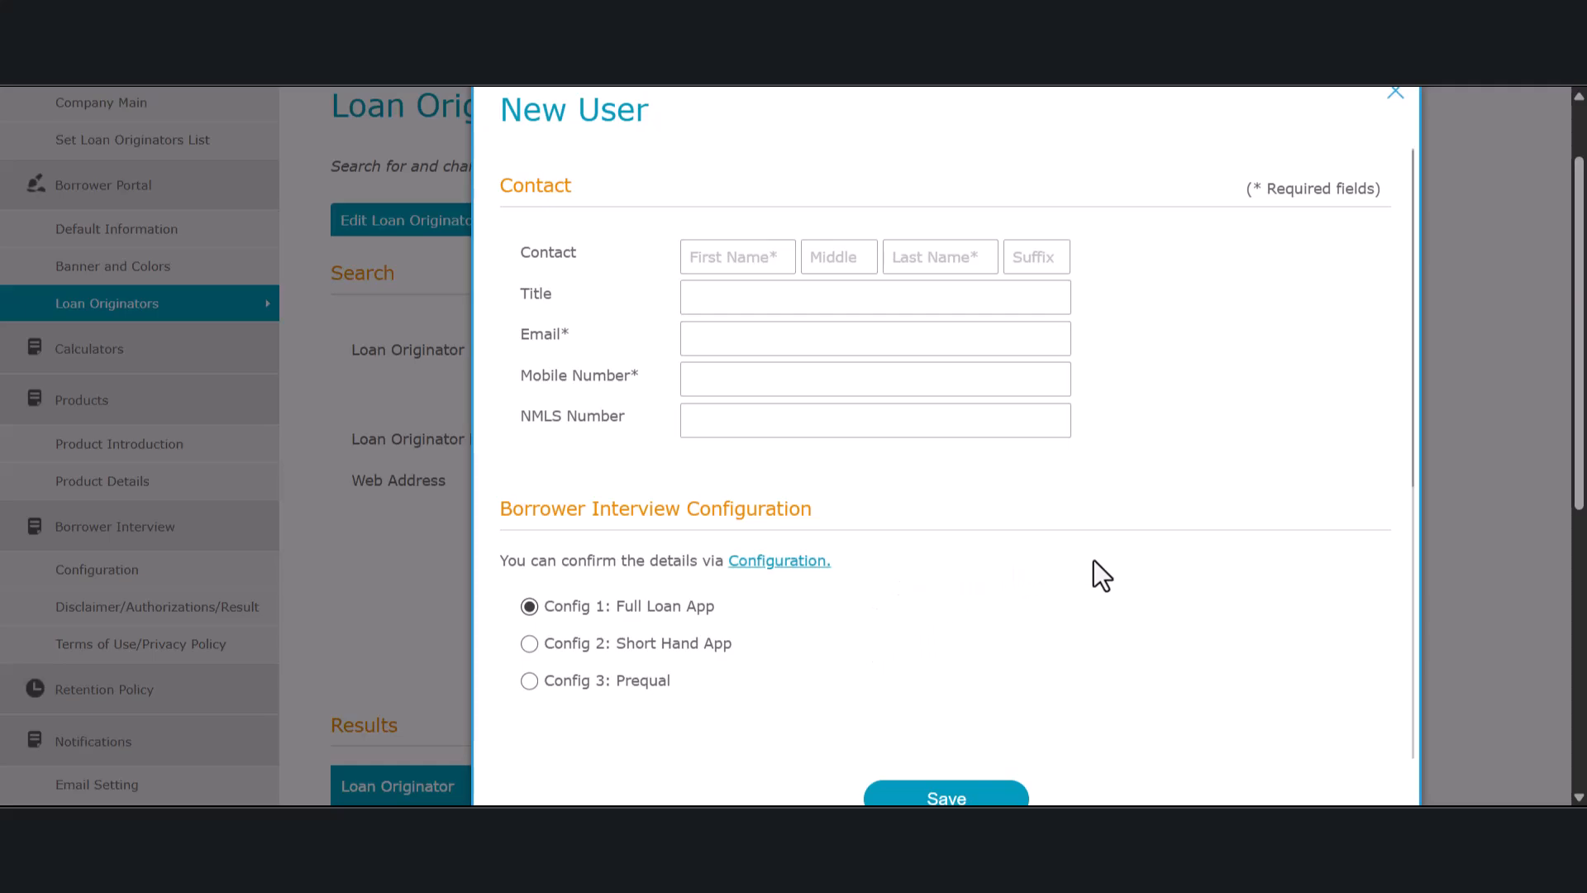
scroll(1094, 559, "down", 1)
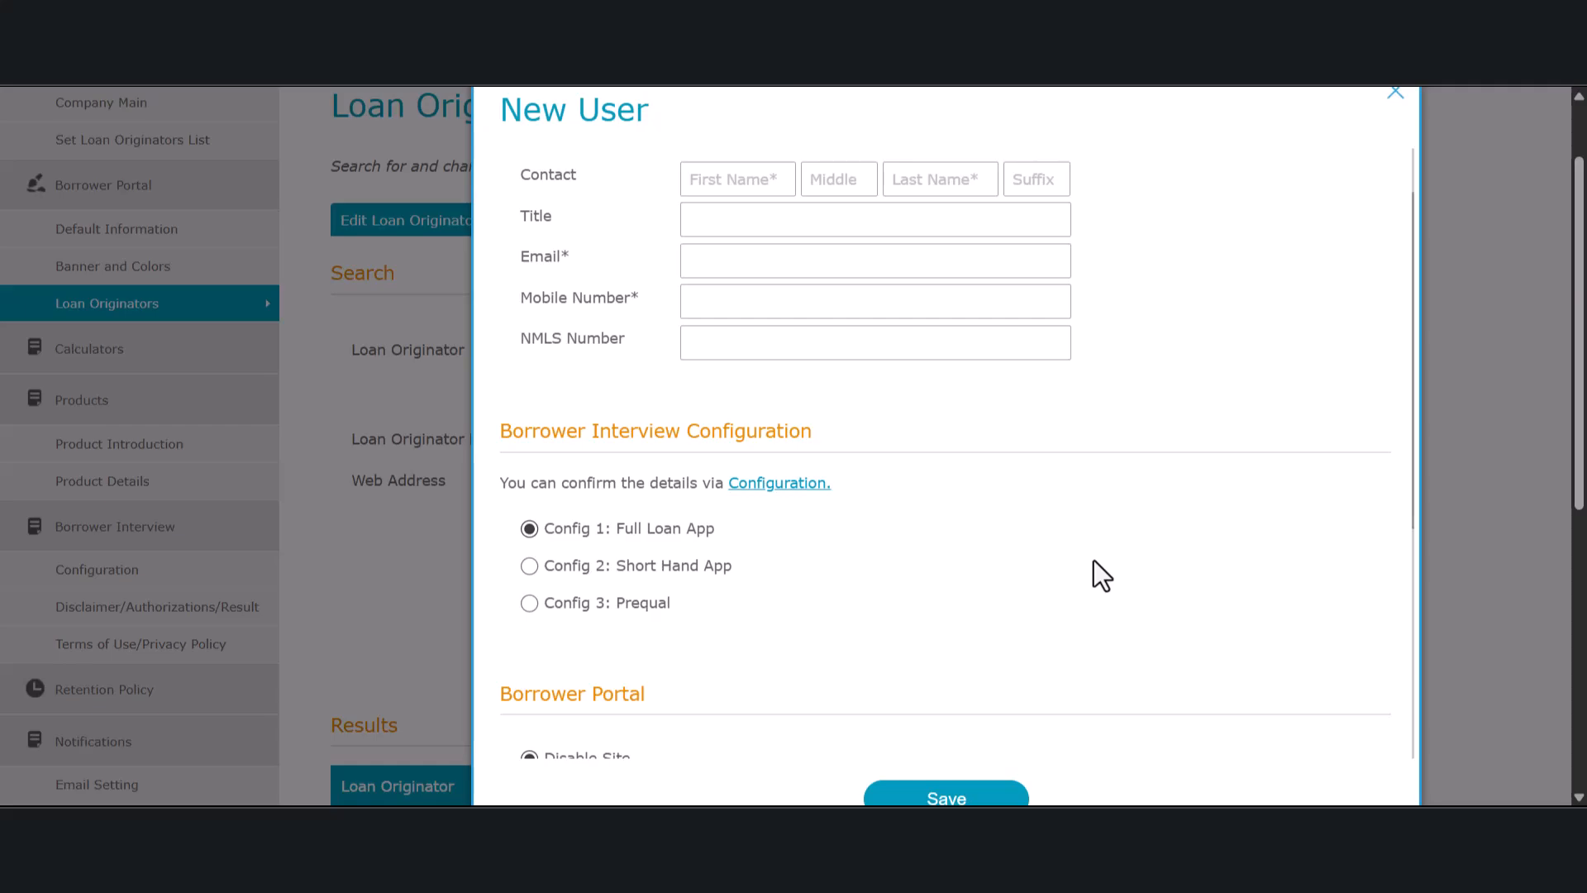
scroll(1093, 561, "down", 3)
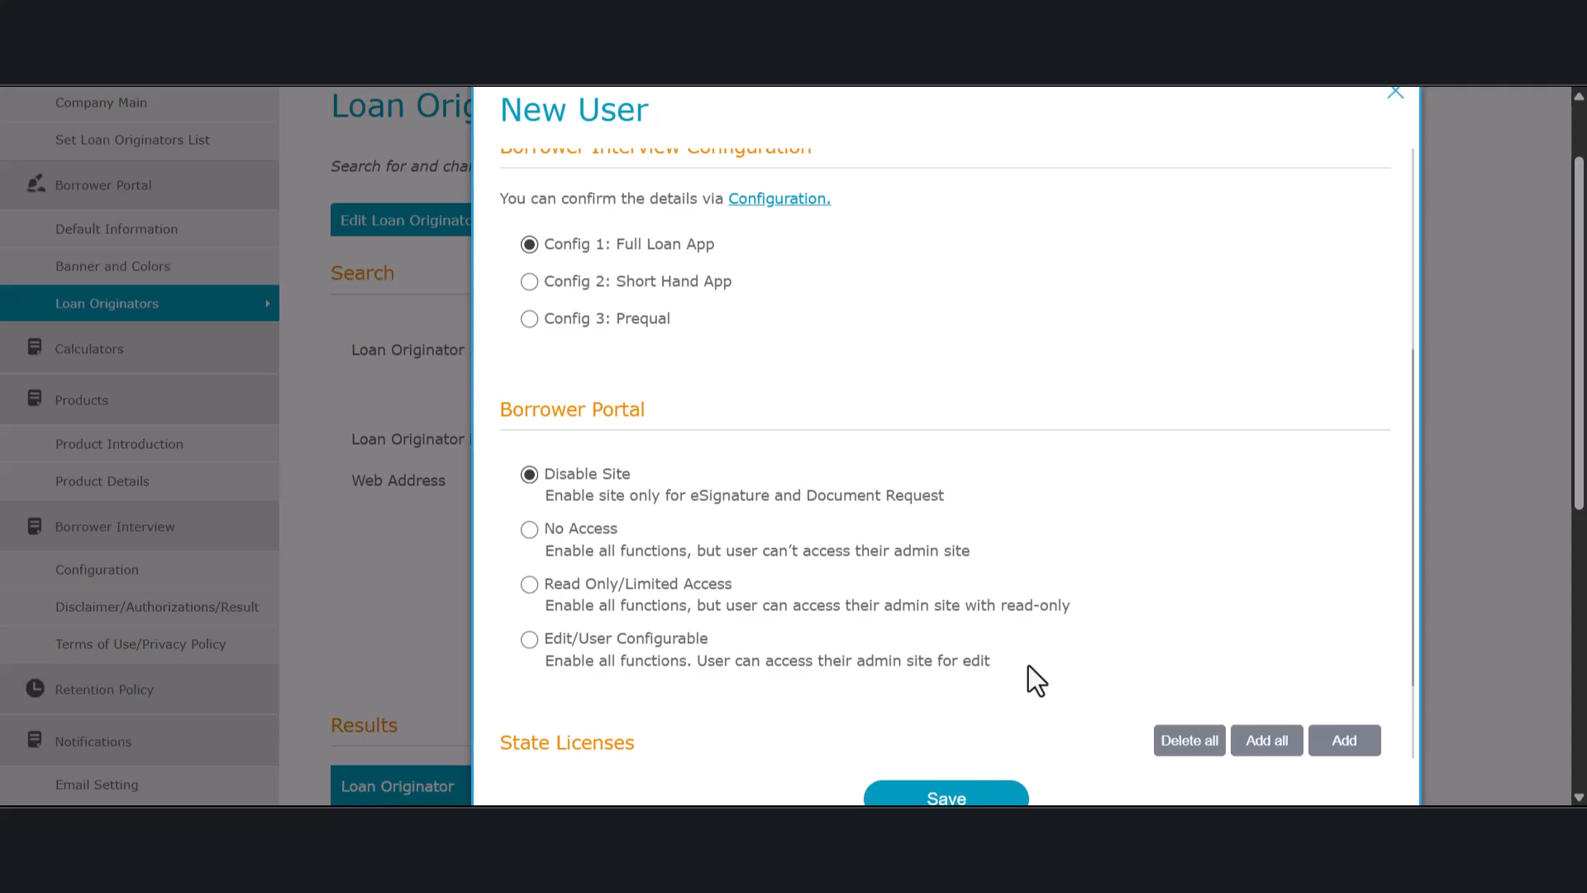
scroll(1028, 664, "down", 2)
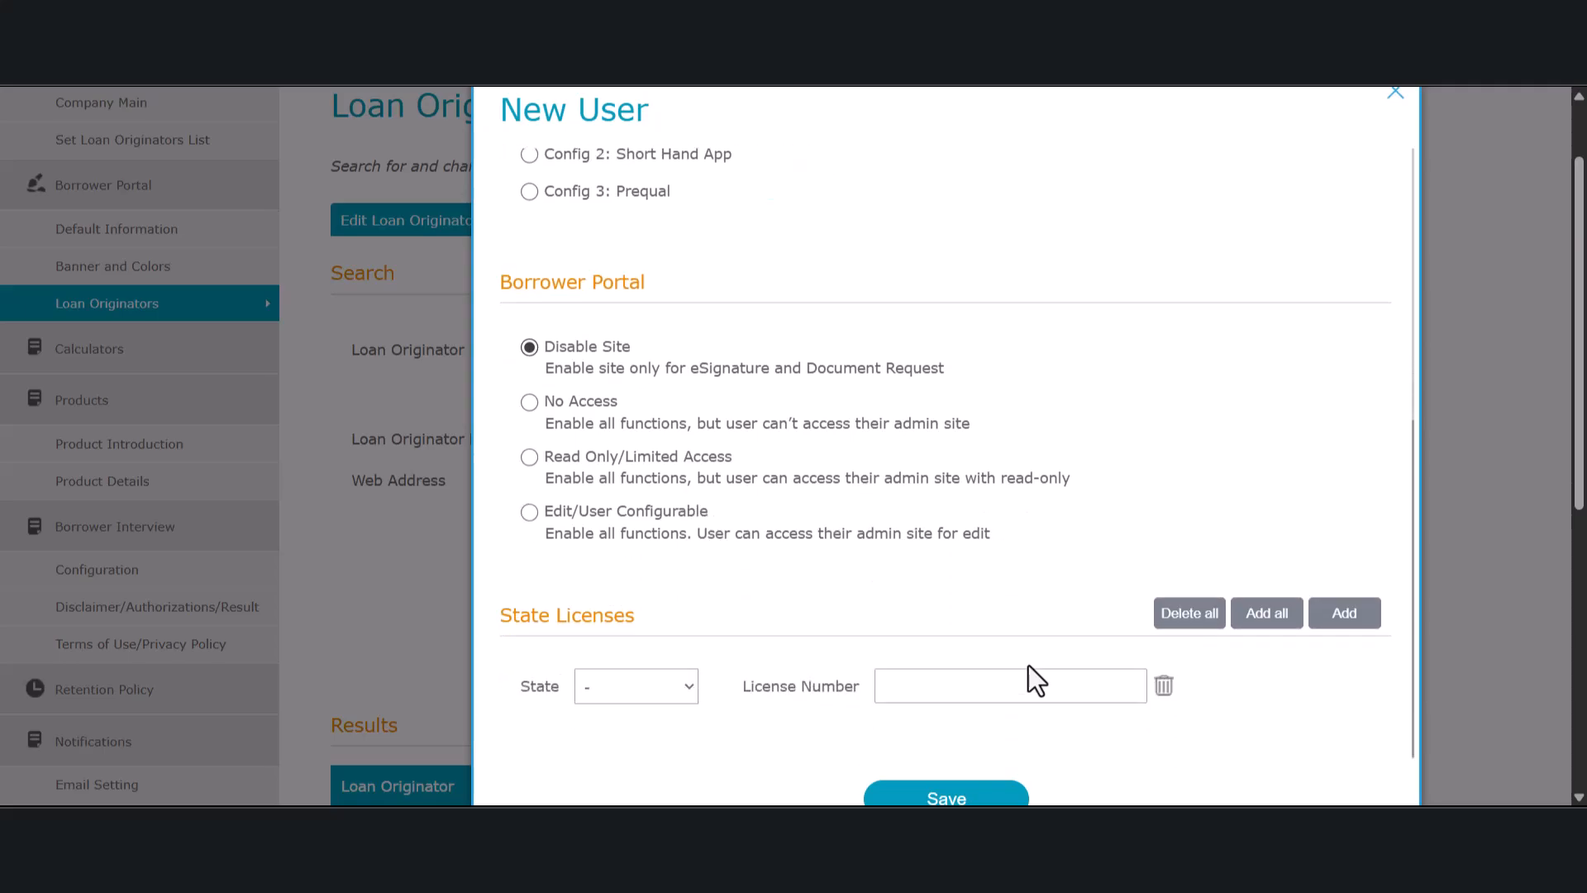
left_click(1395, 98)
Step: Open the Edit Users form for the Admin User, examine the contact and interview configuration settings, and close it without saving
scroll(1403, 251, "down", 5)
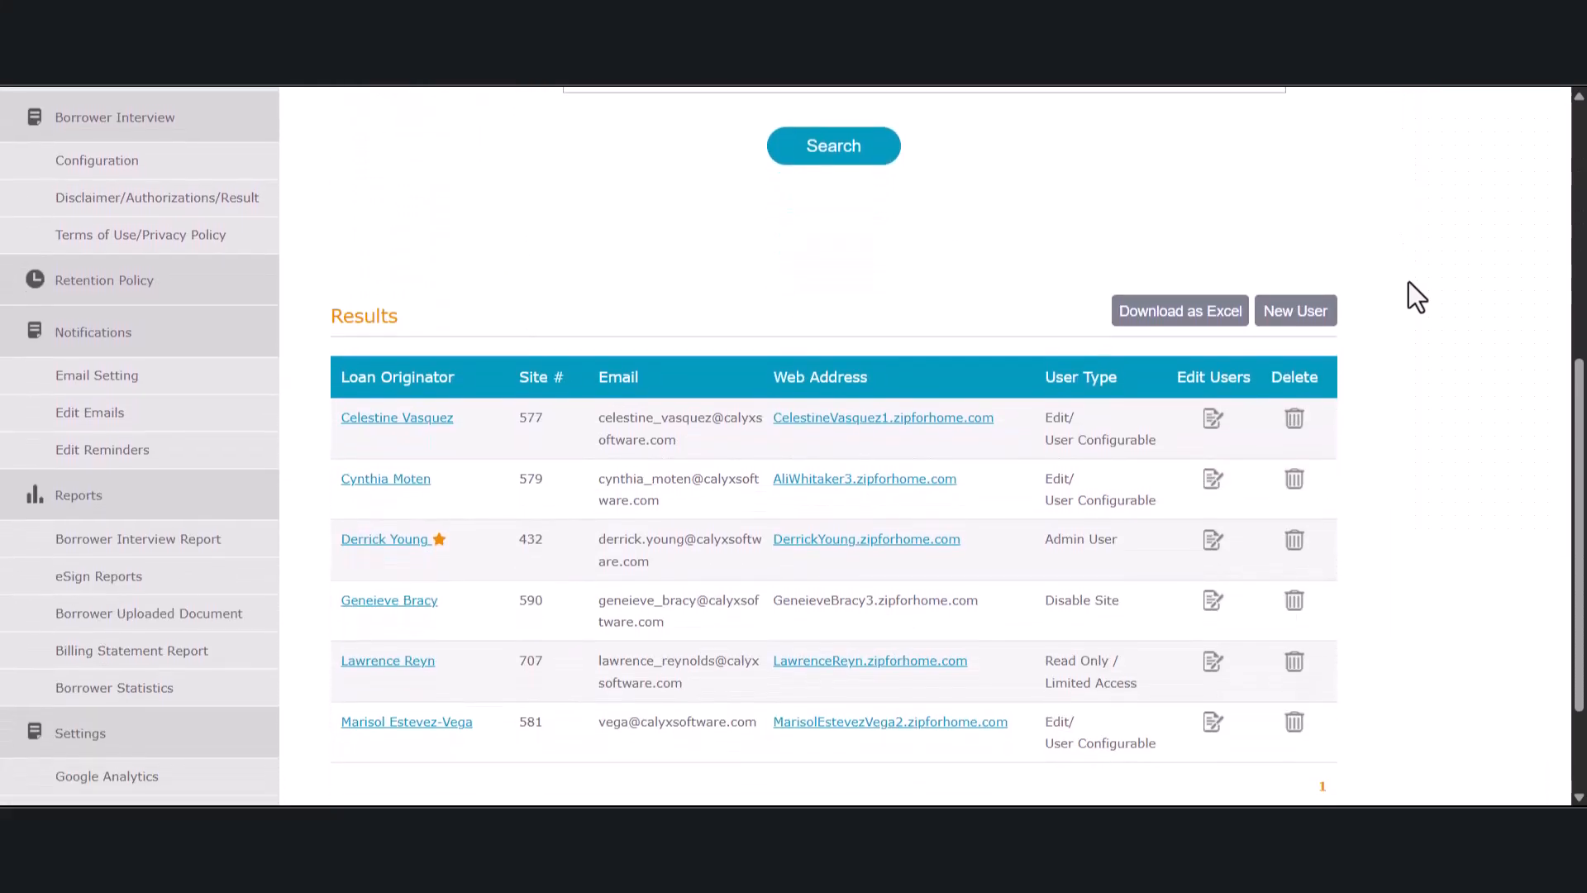
scroll(1407, 286, "down", 1)
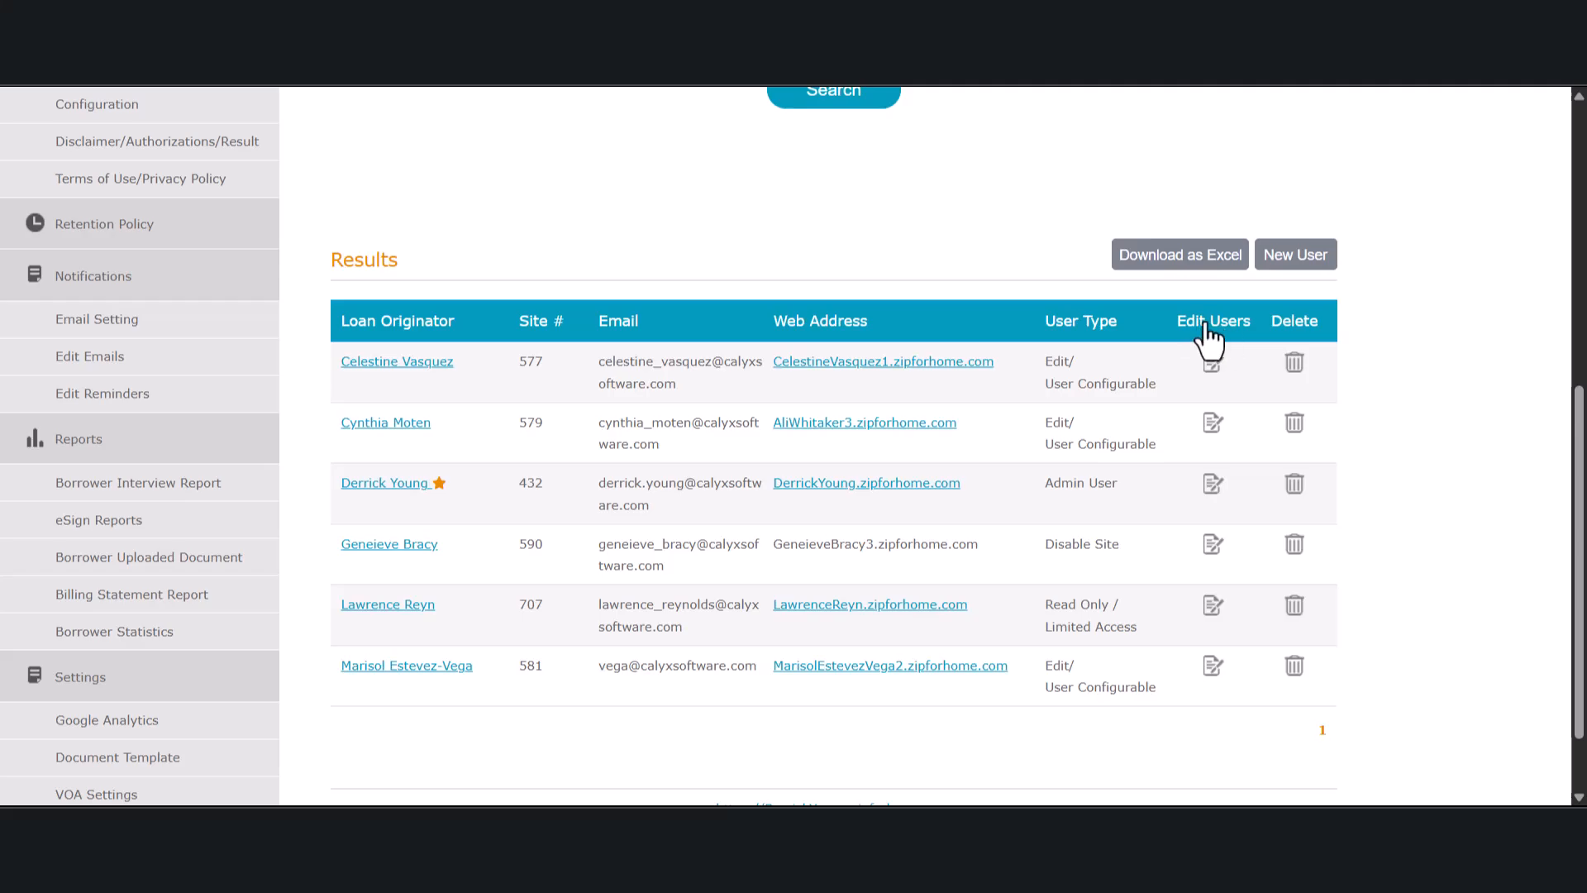
left_click(1213, 487)
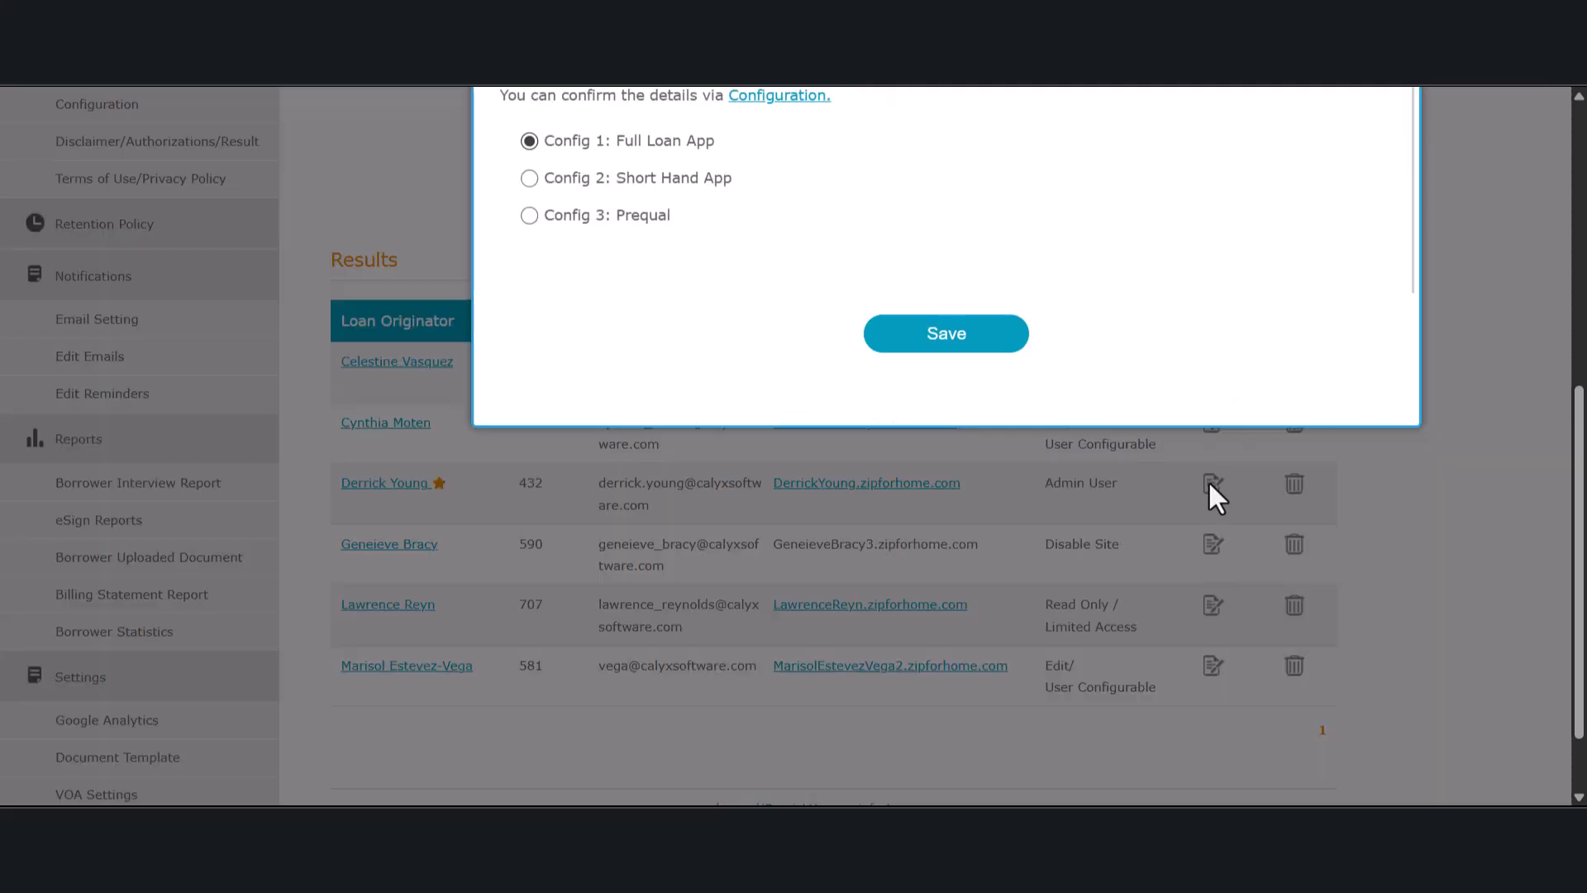
scroll(1521, 339, "up", 6)
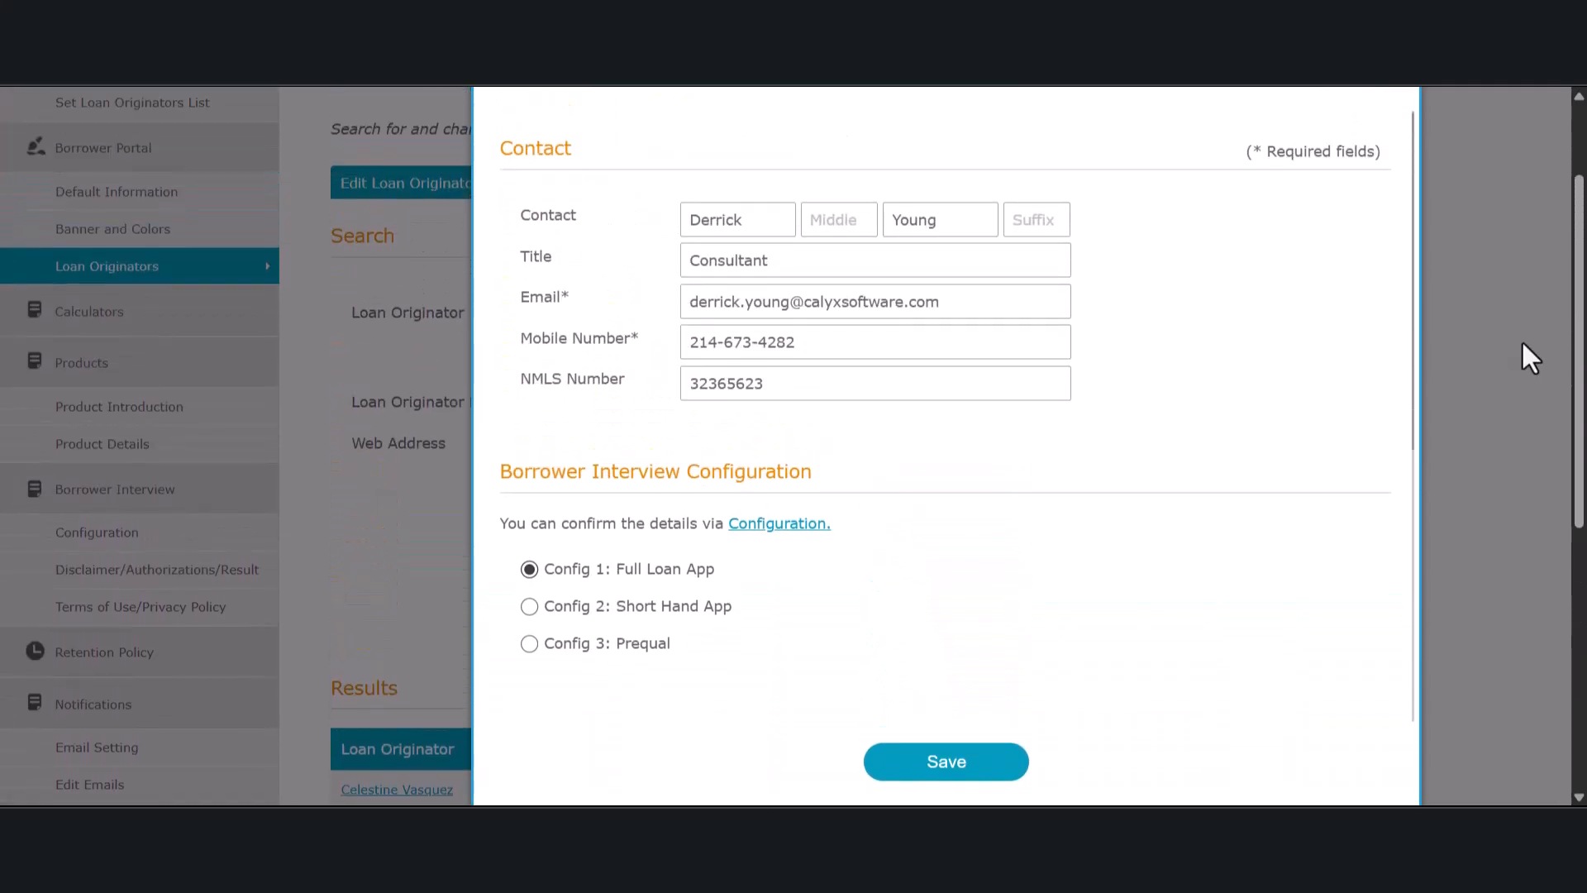
scroll(1341, 395, "up", 1)
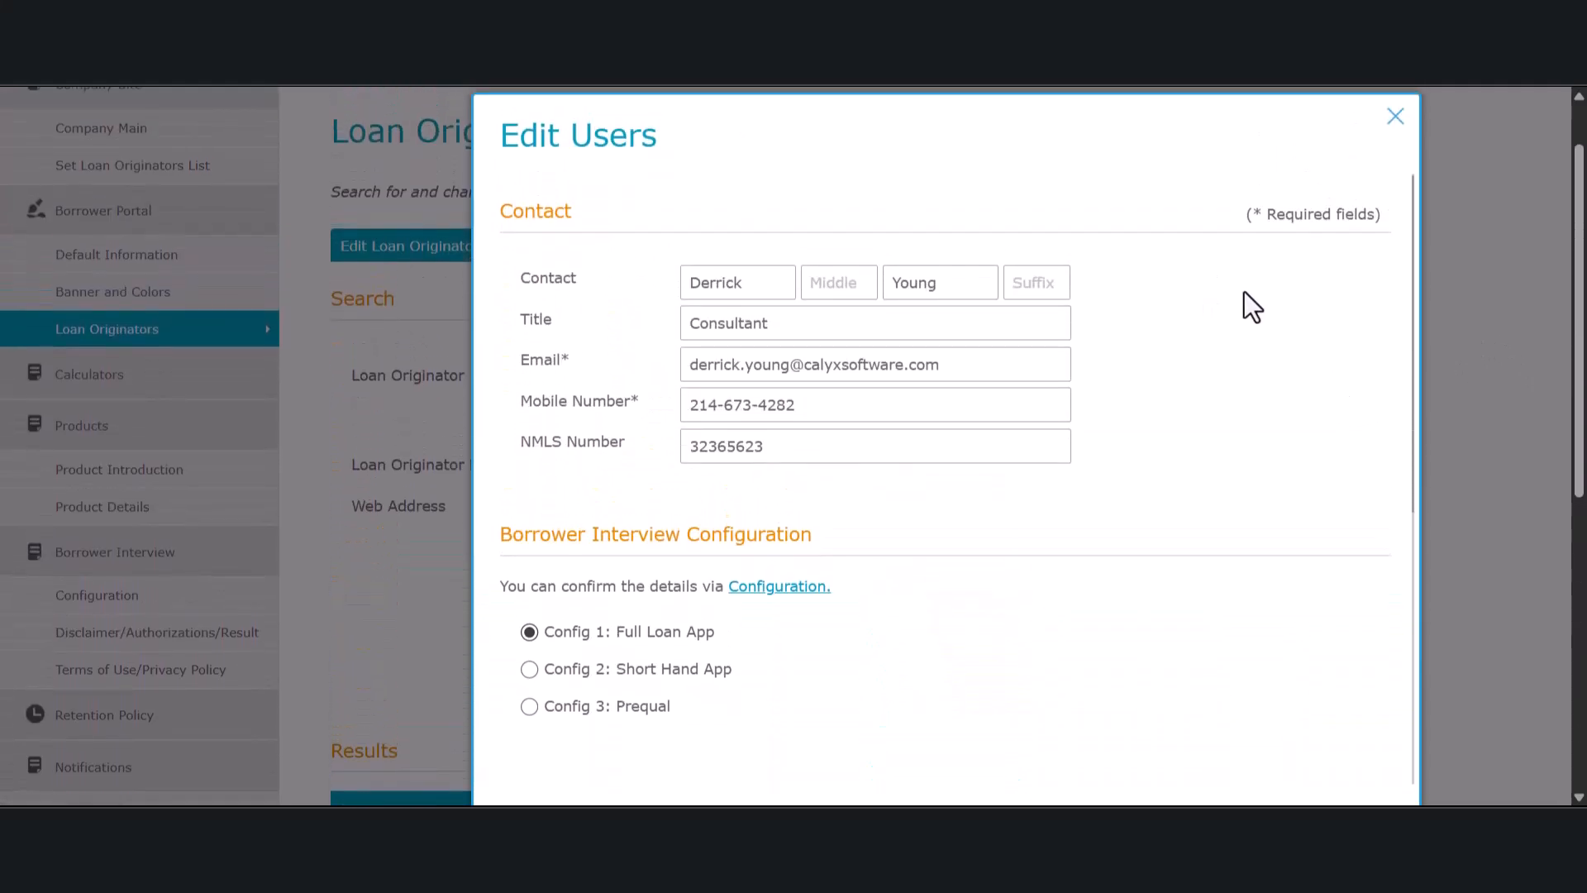
left_click(1395, 116)
Step: Open the Admin User's Borrower Landing Page settings, examine the image, contact, company, message, language and web address options, and close without saving
scroll(1394, 533, "down", 2)
scroll(1394, 534, "down", 5)
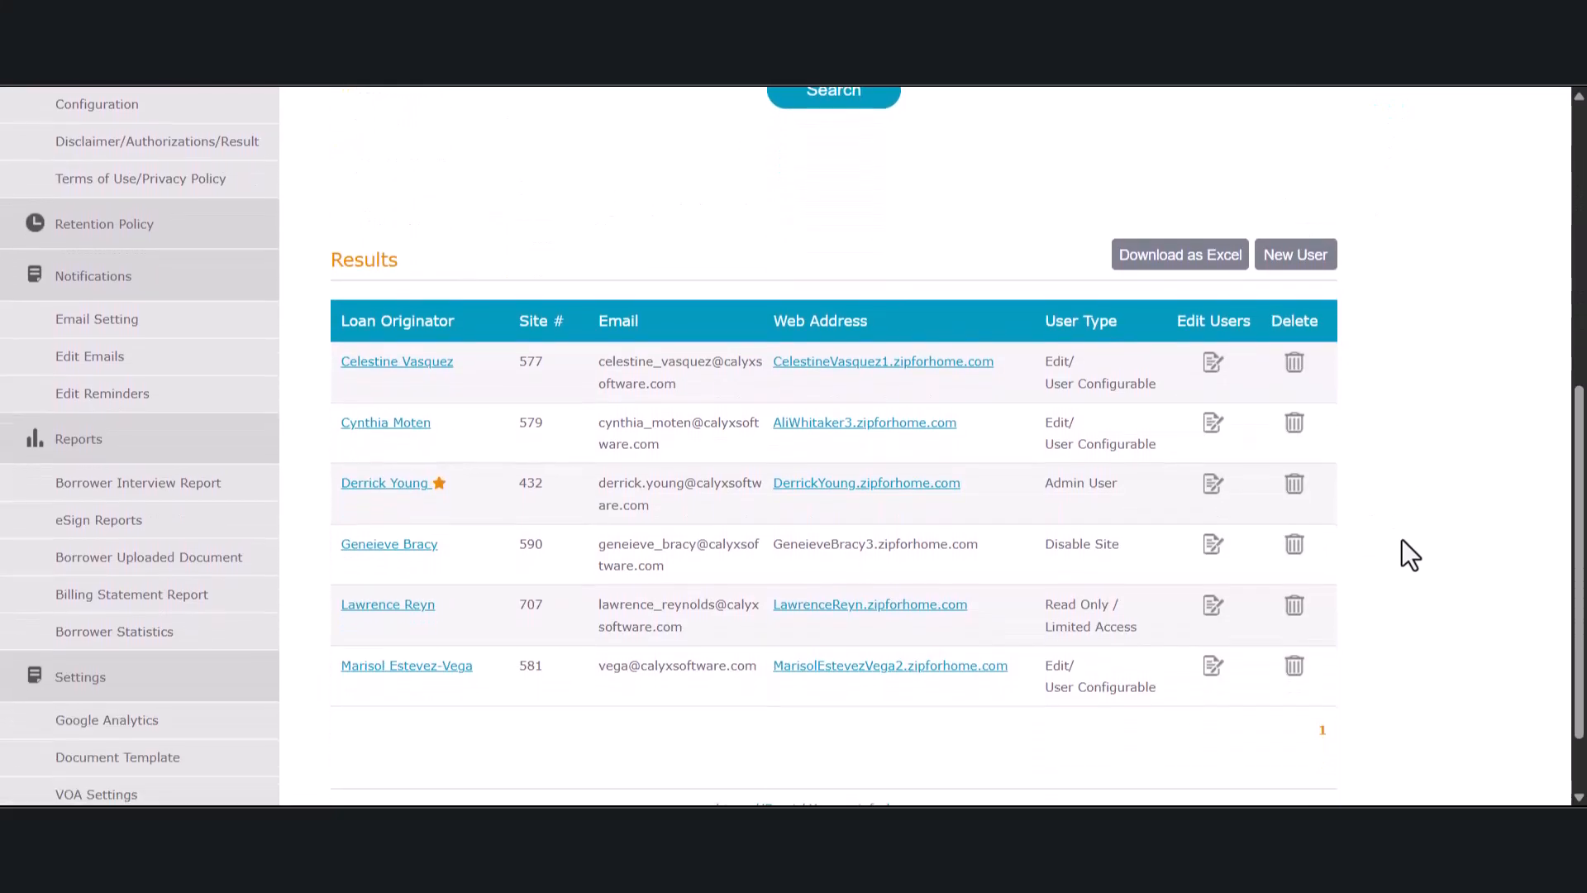
left_click(388, 486)
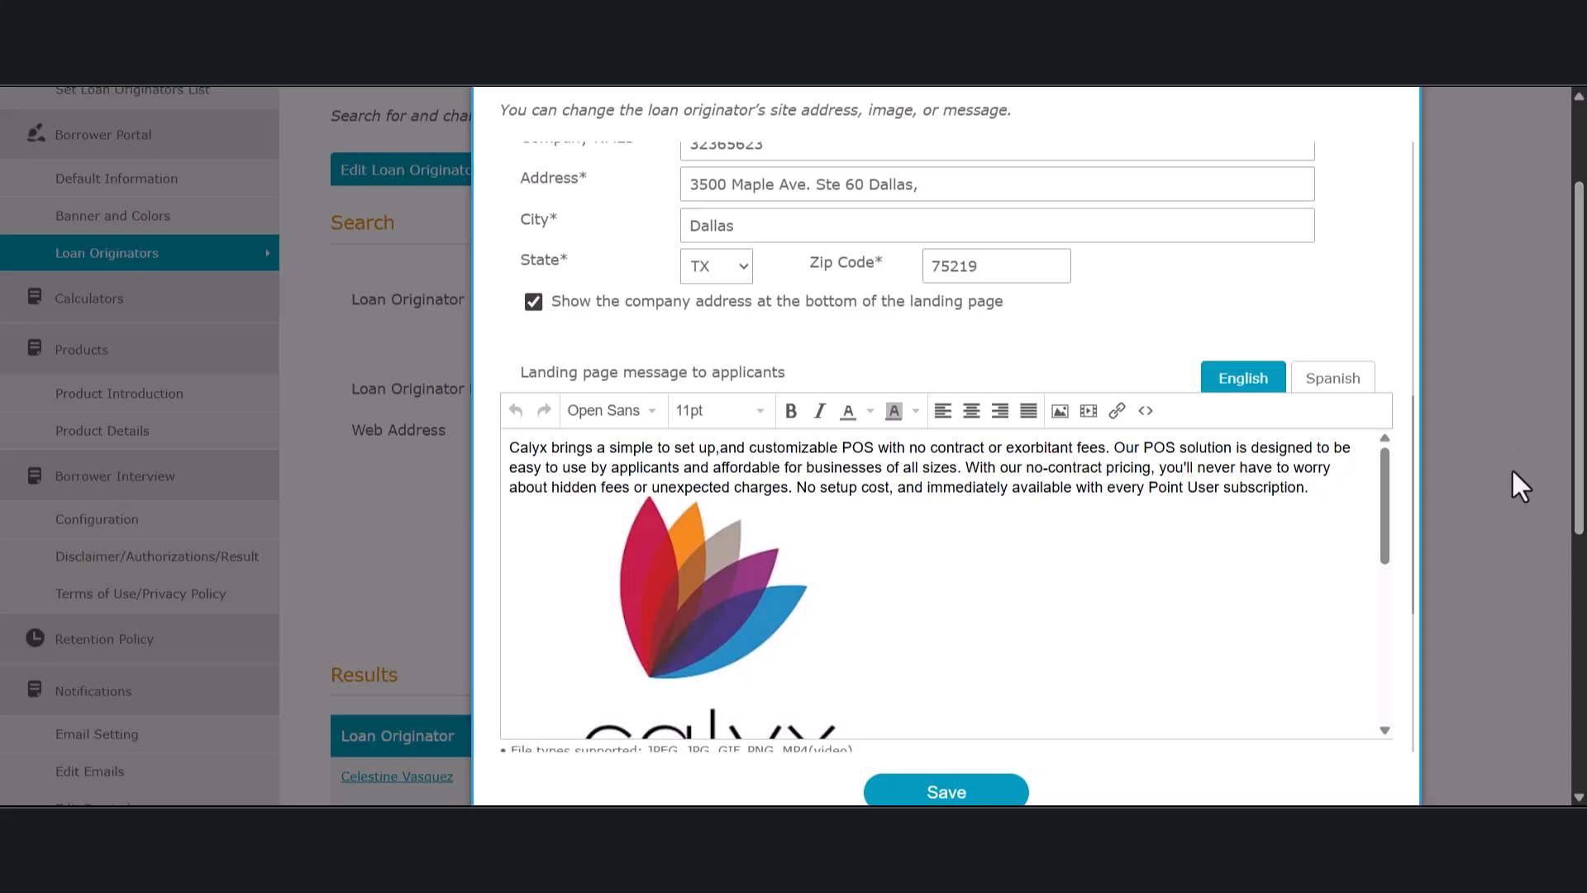
scroll(1504, 488, "up", 2)
scroll(1121, 440, "up", 8)
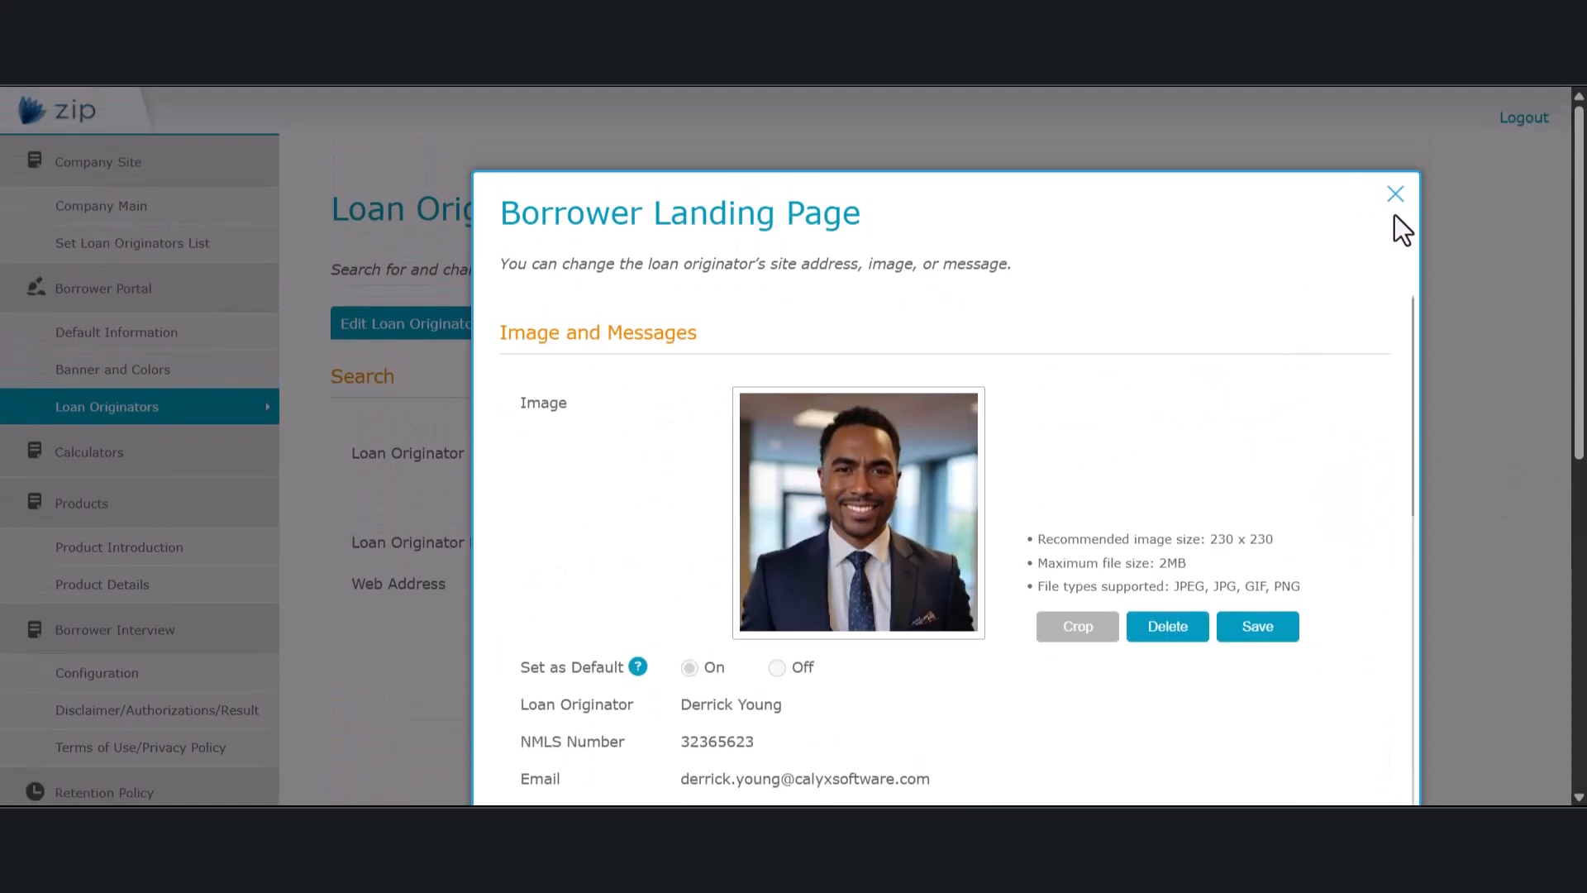
scroll(1372, 339, "down", 2)
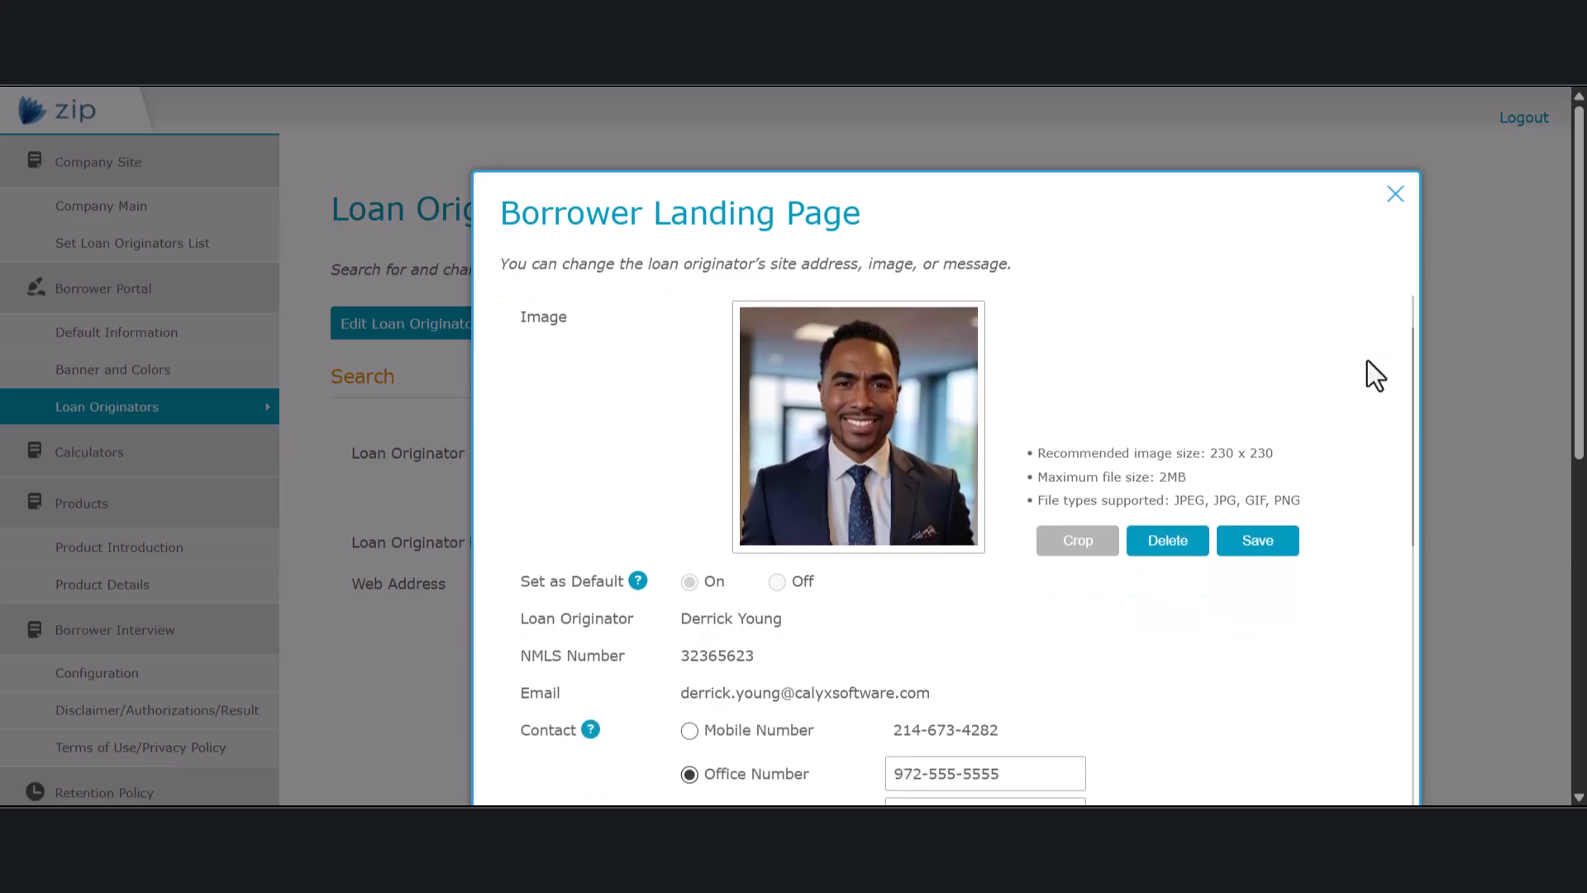
scroll(1367, 364, "down", 4)
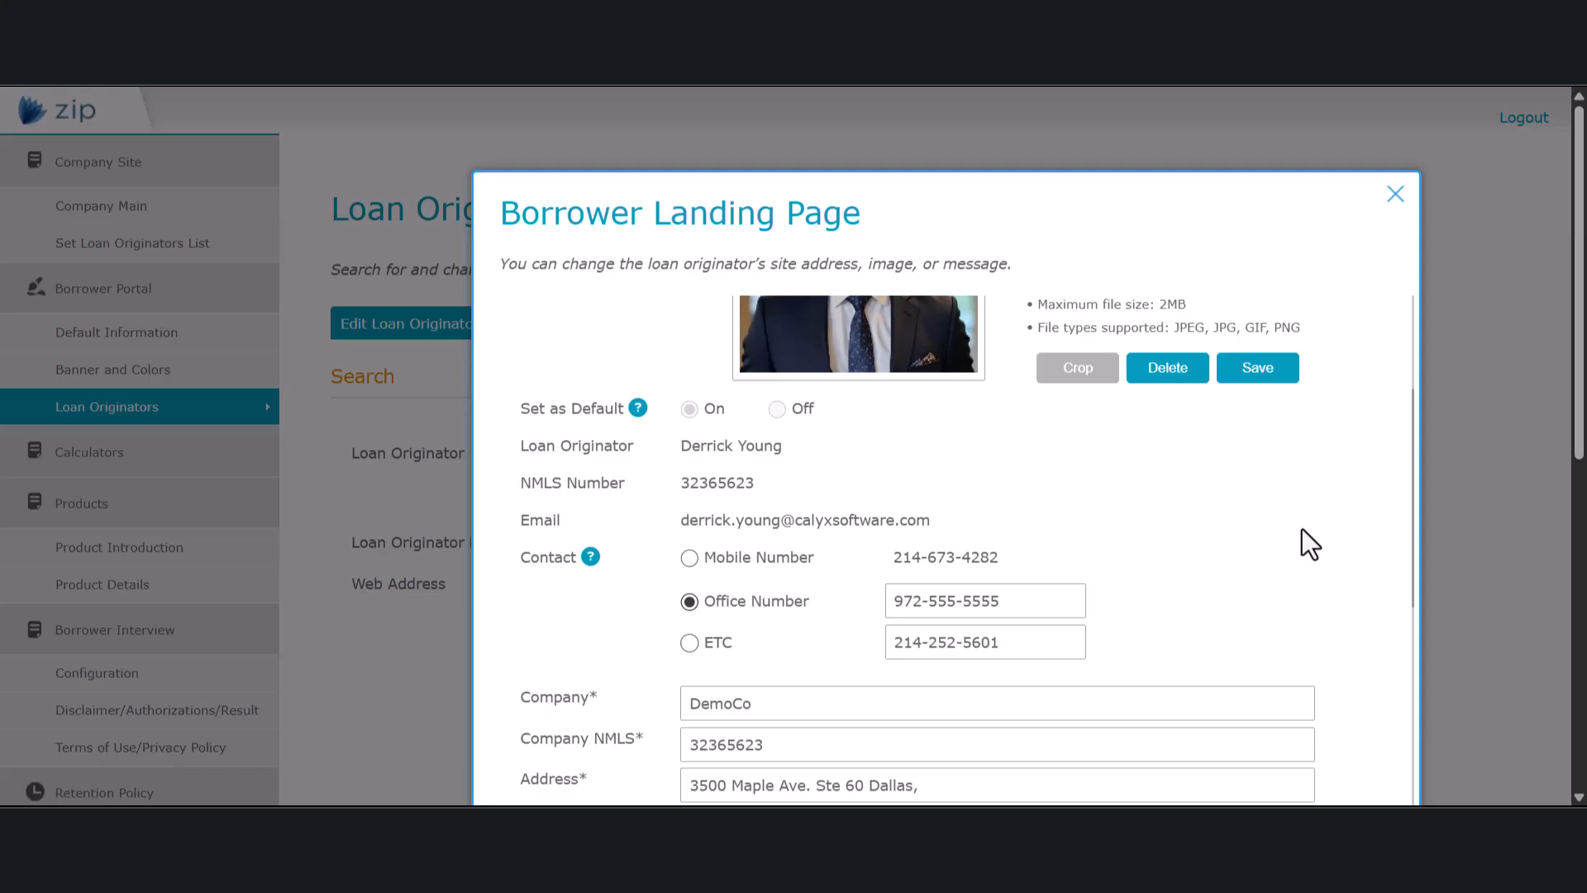
scroll(1302, 530, "down", 15)
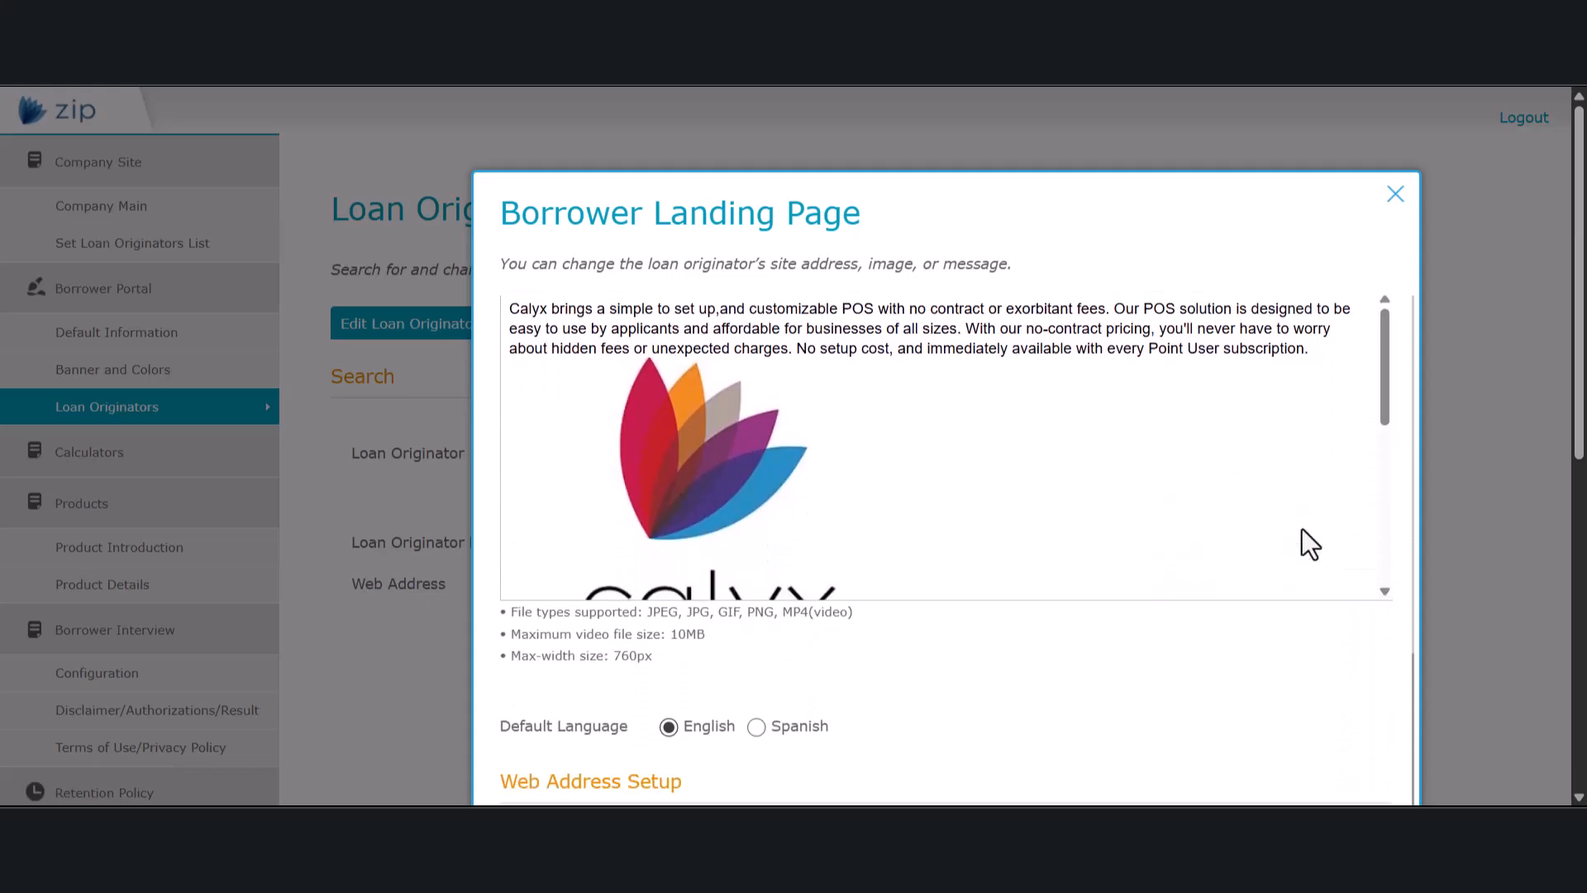
scroll(1302, 529, "down", 5)
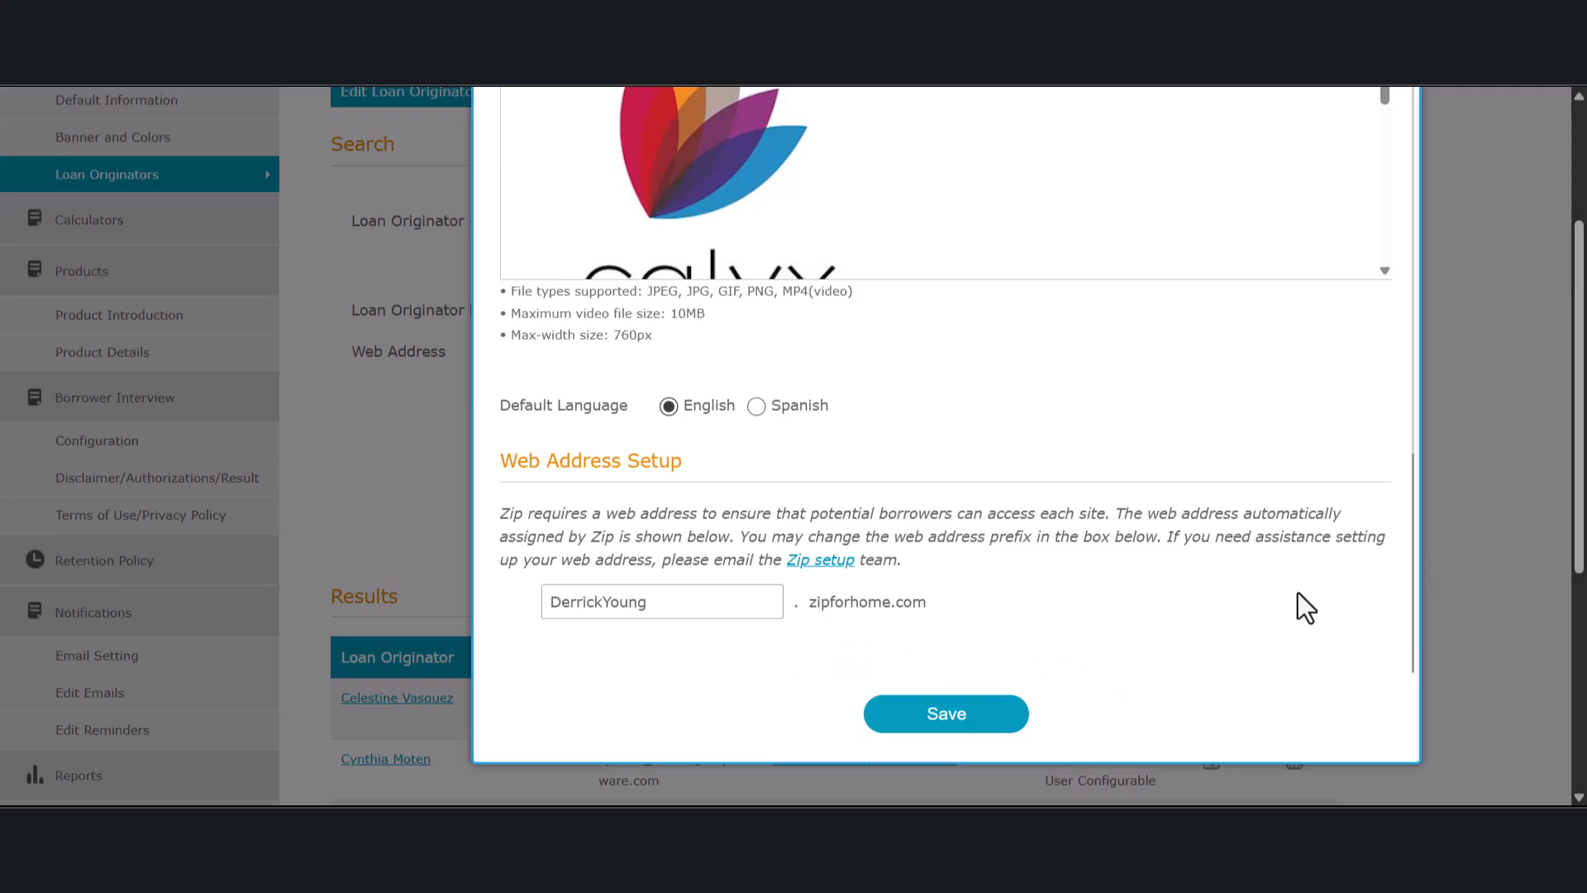
scroll(1298, 592, "up", 1)
scroll(1362, 464, "up", 10)
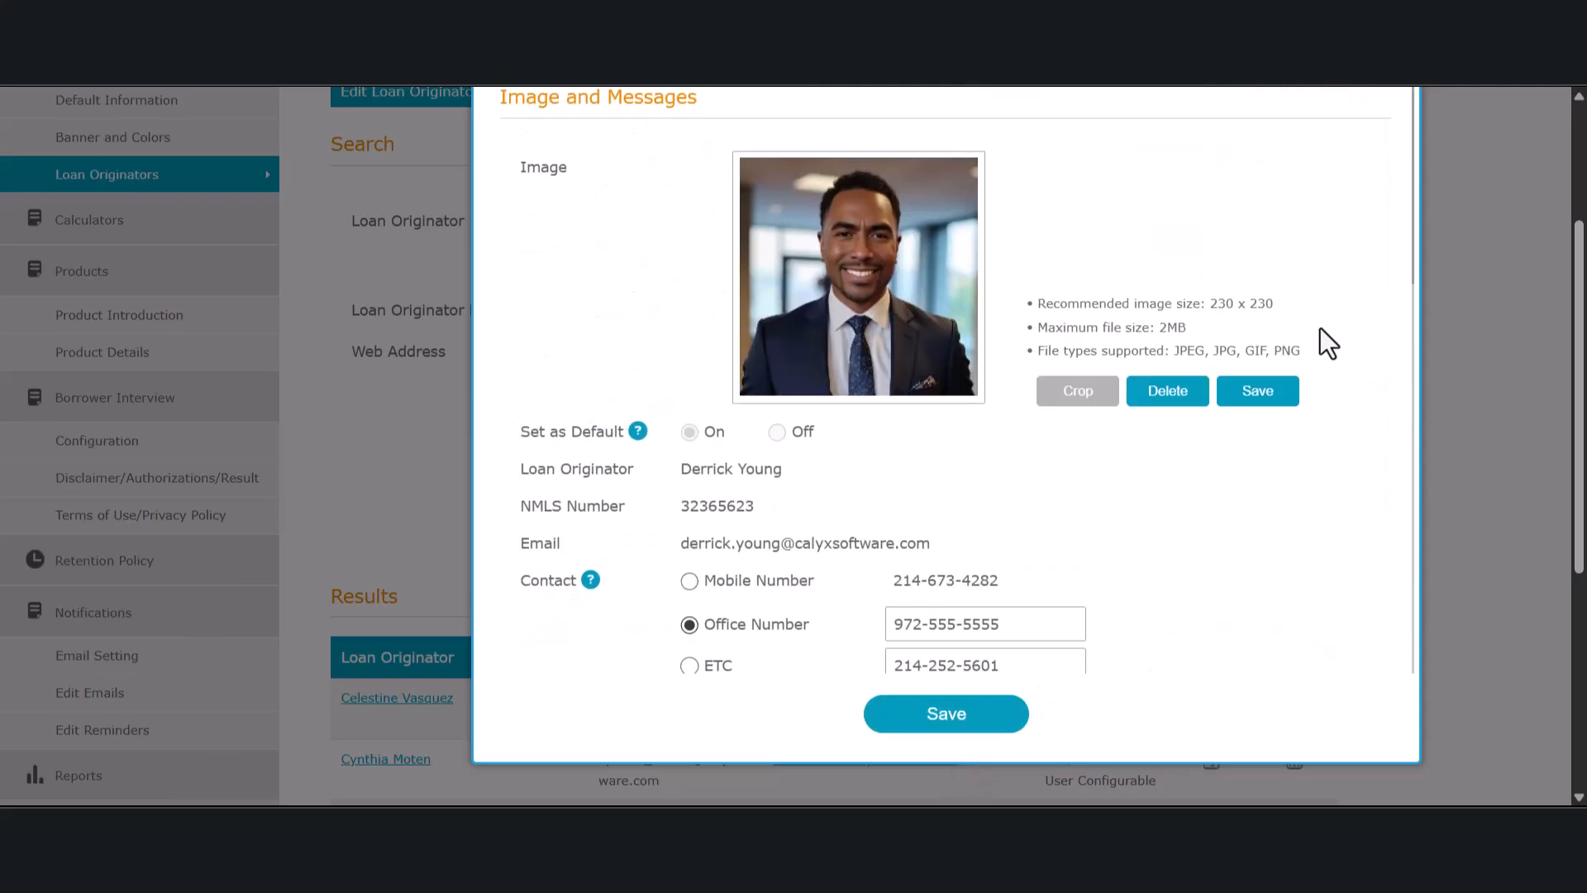
left_click(1396, 195)
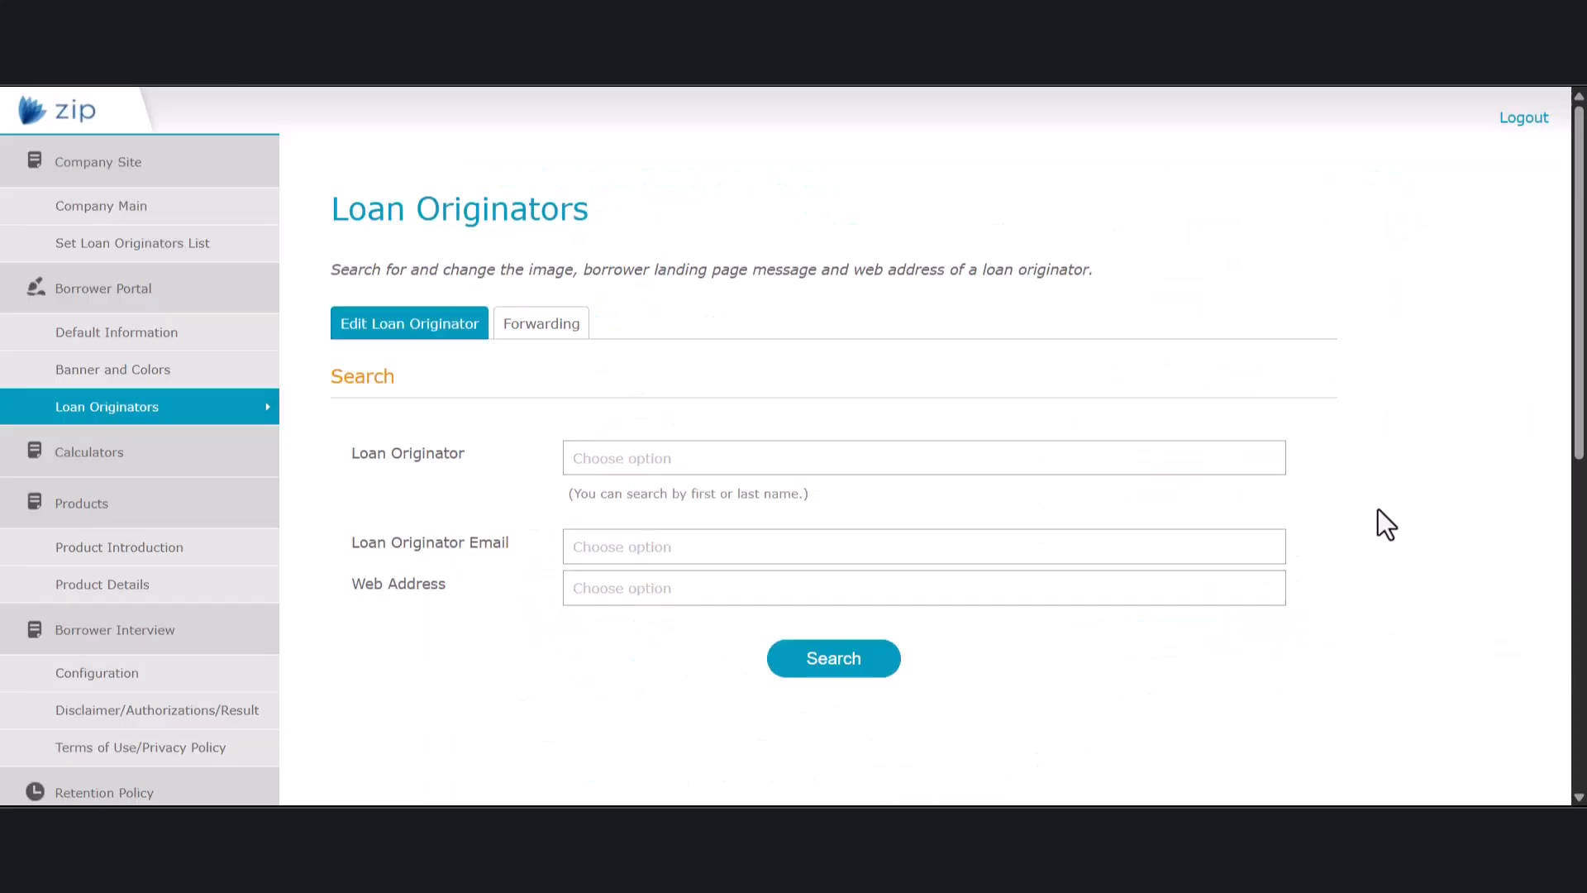
Step: Set up Forwarding so the Admin User's messages go to the loan originator with Read Only/Limited Access
left_click(538, 327)
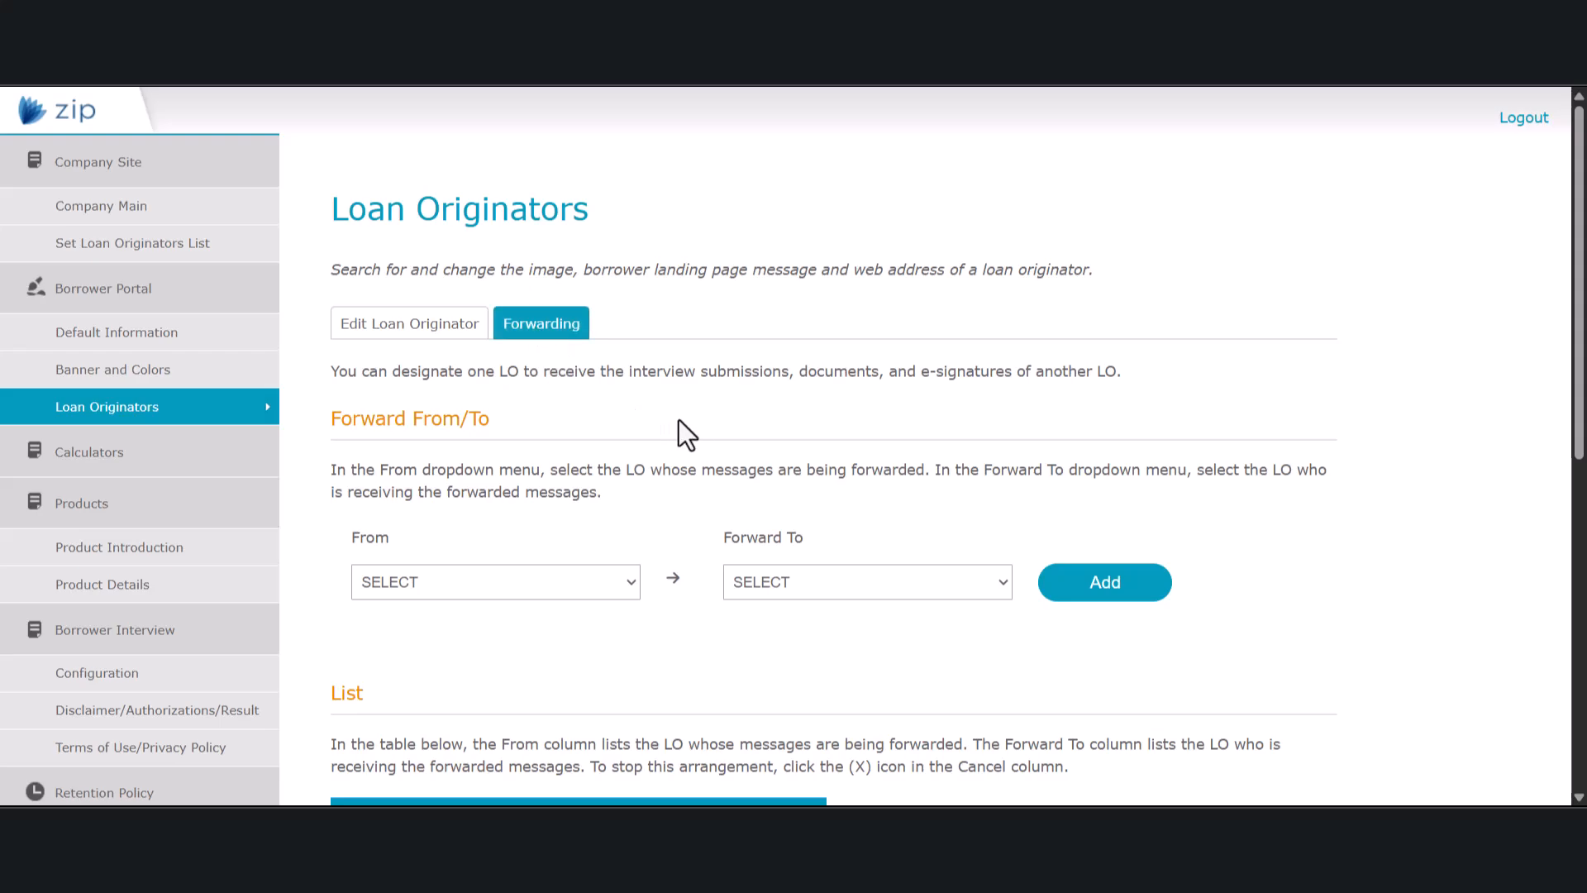
scroll(712, 429, "down", 1)
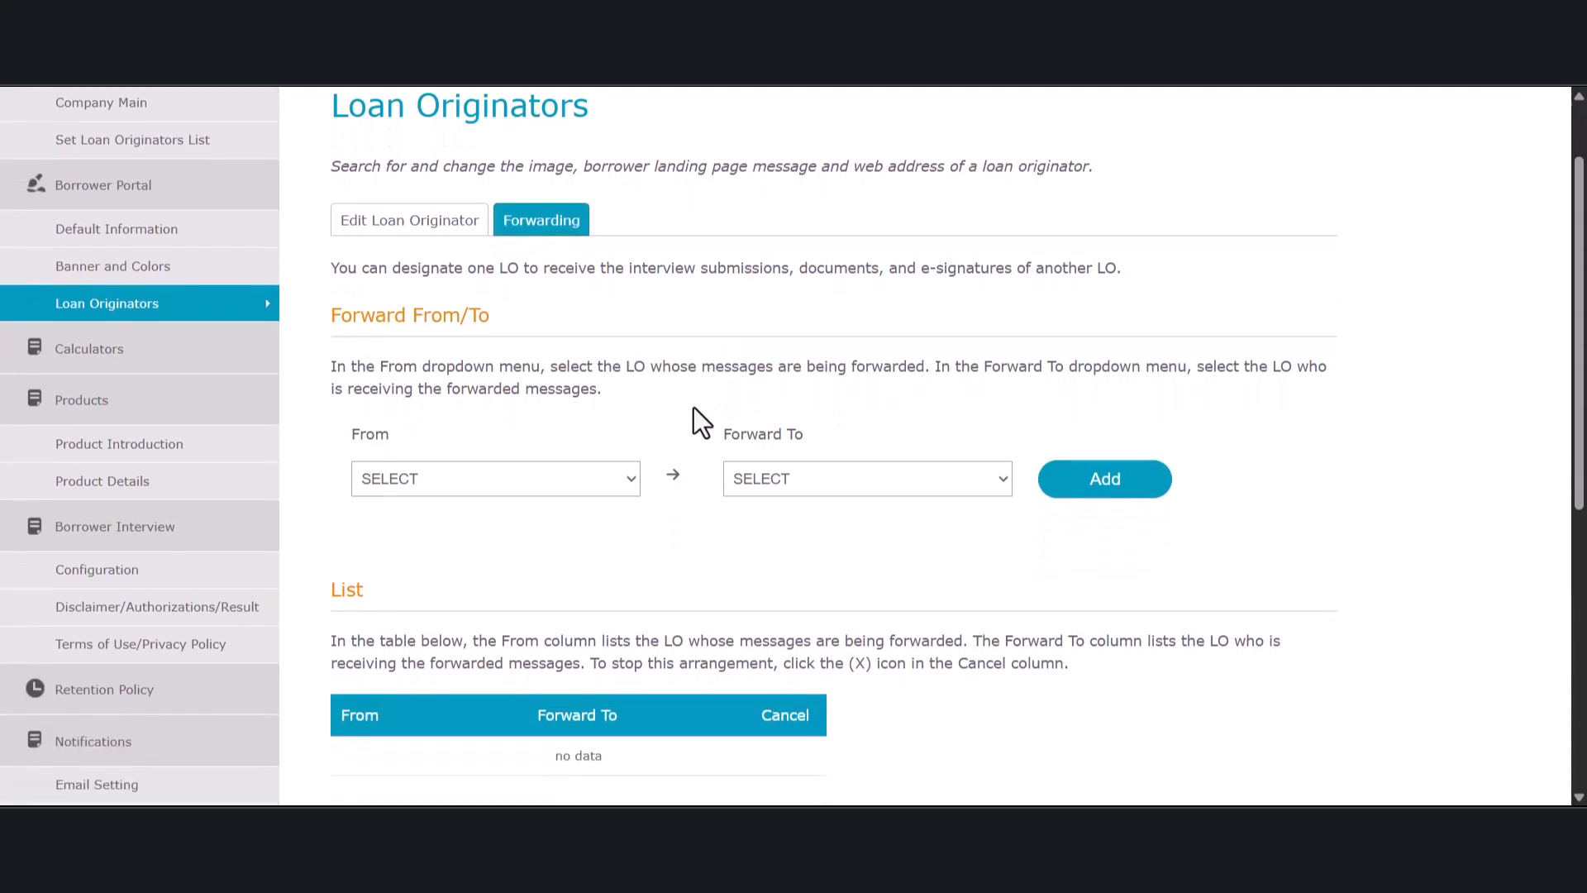
scroll(699, 422, "down", 1)
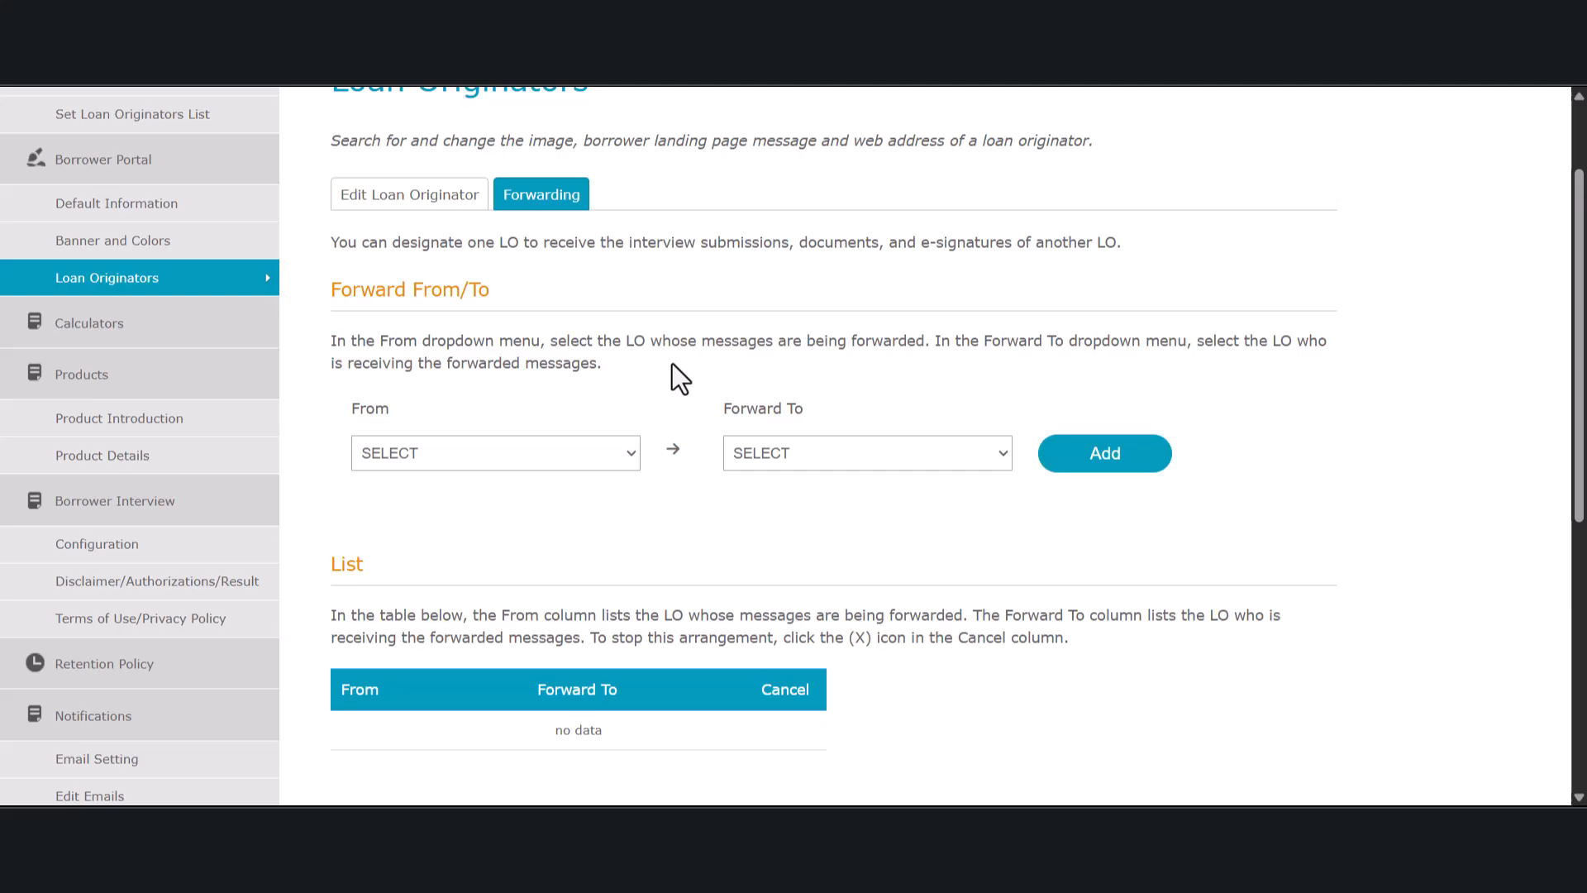
left_click(630, 461)
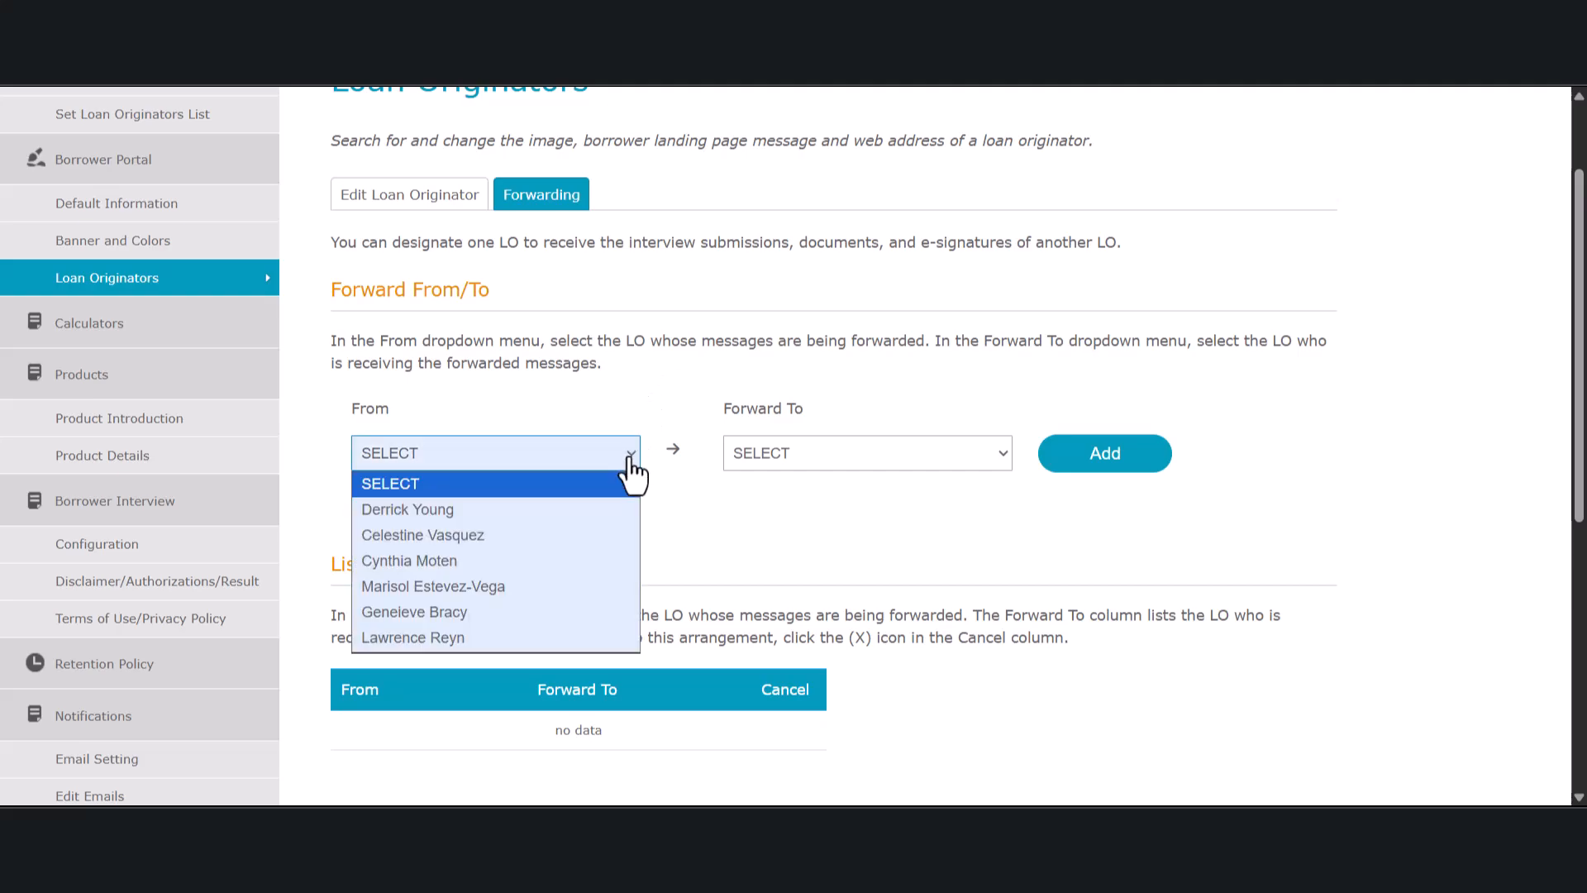
left_click(602, 508)
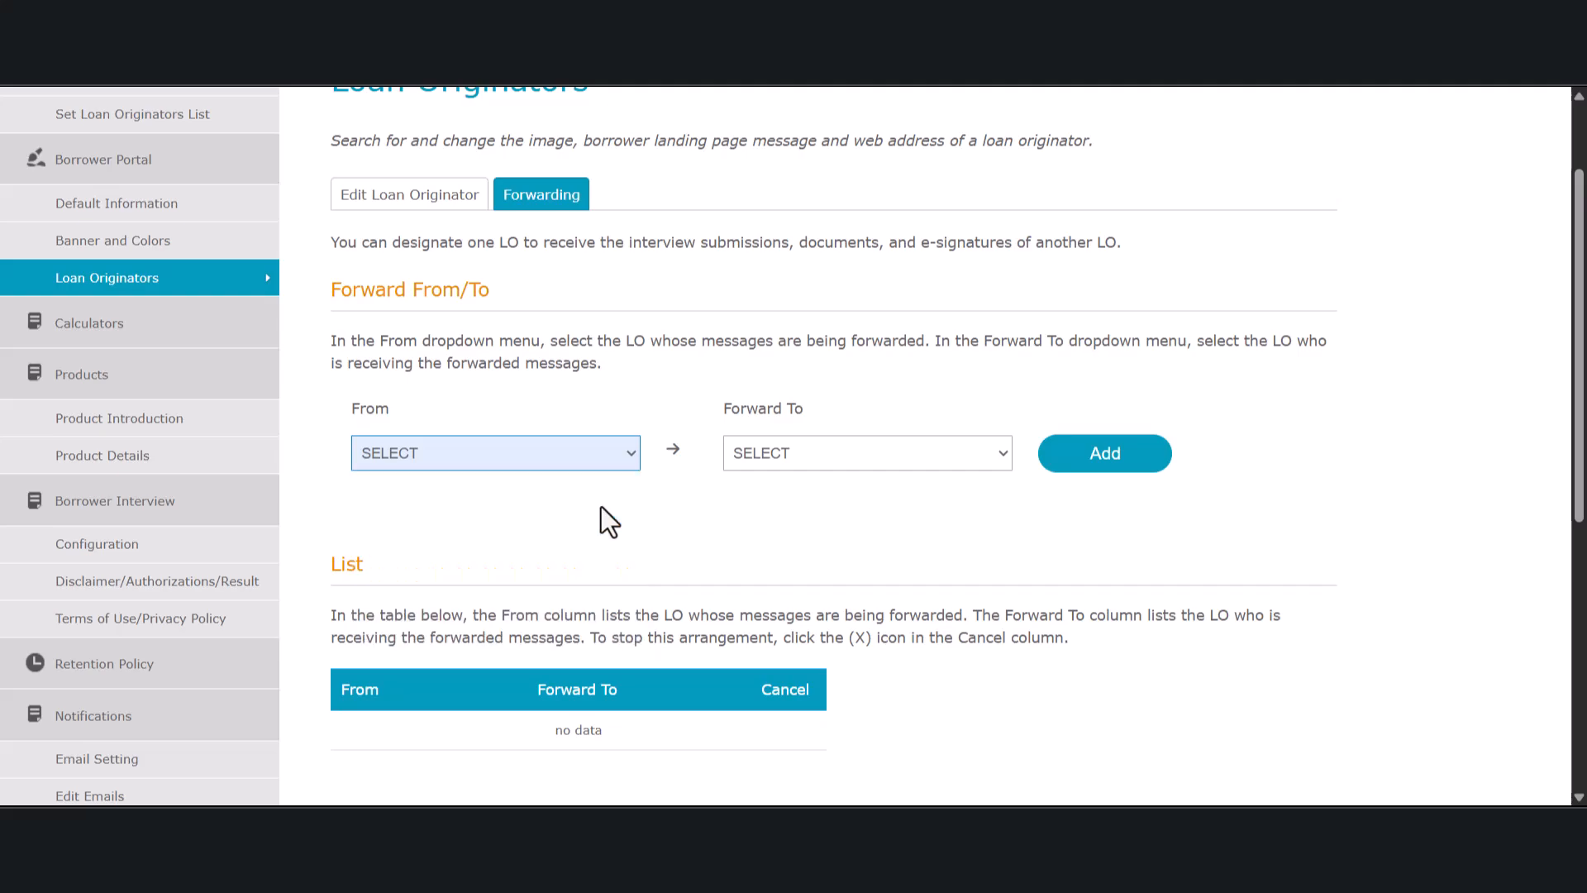
left_click(852, 463)
left_click(857, 618)
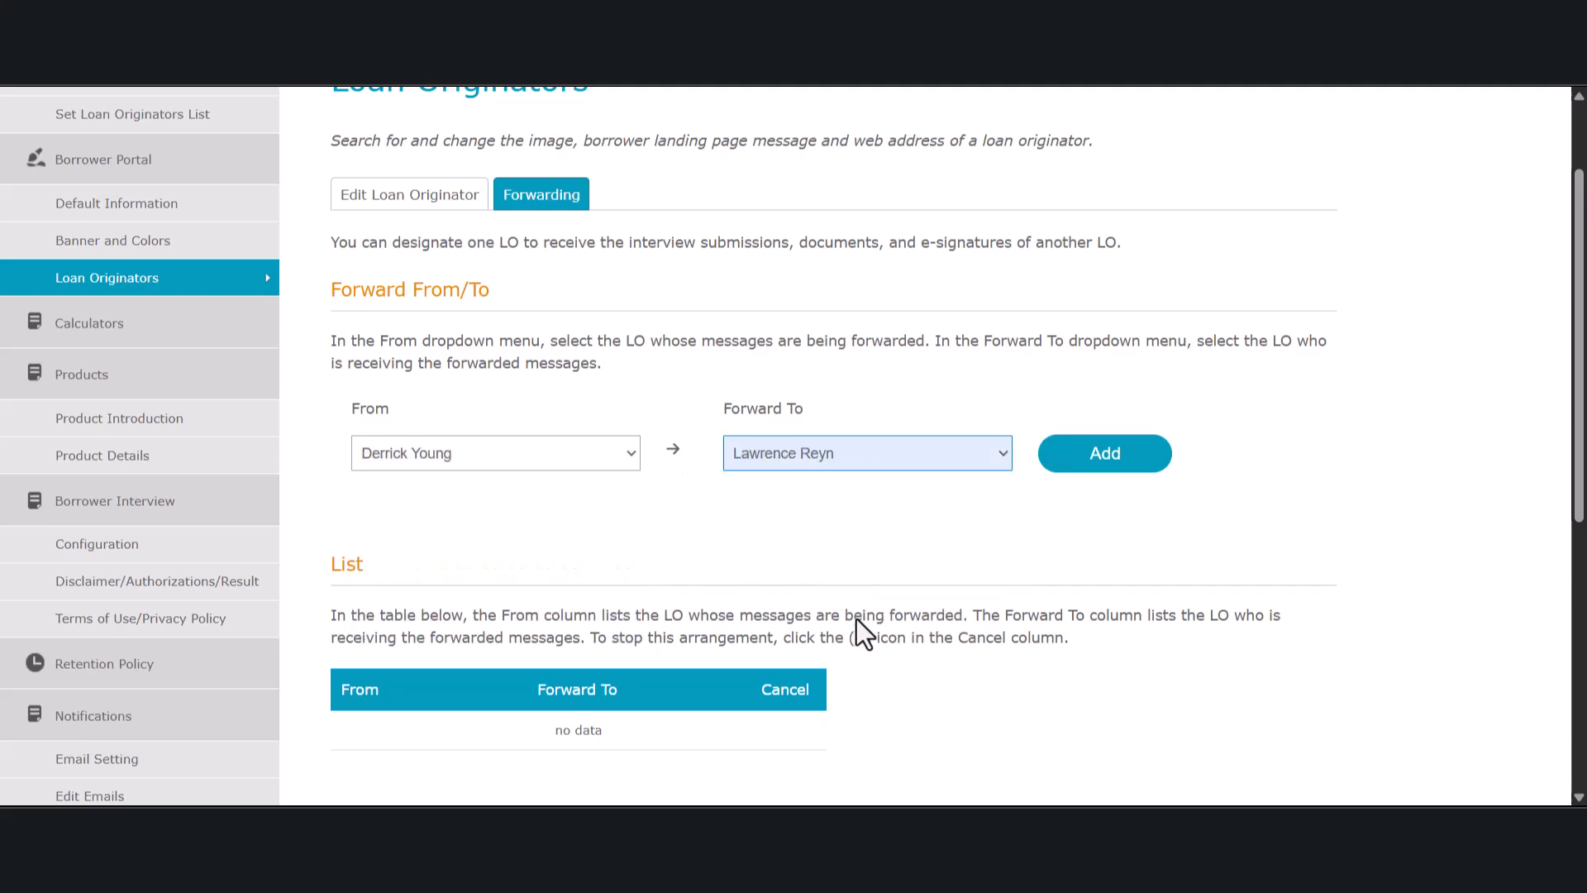
left_click(1113, 472)
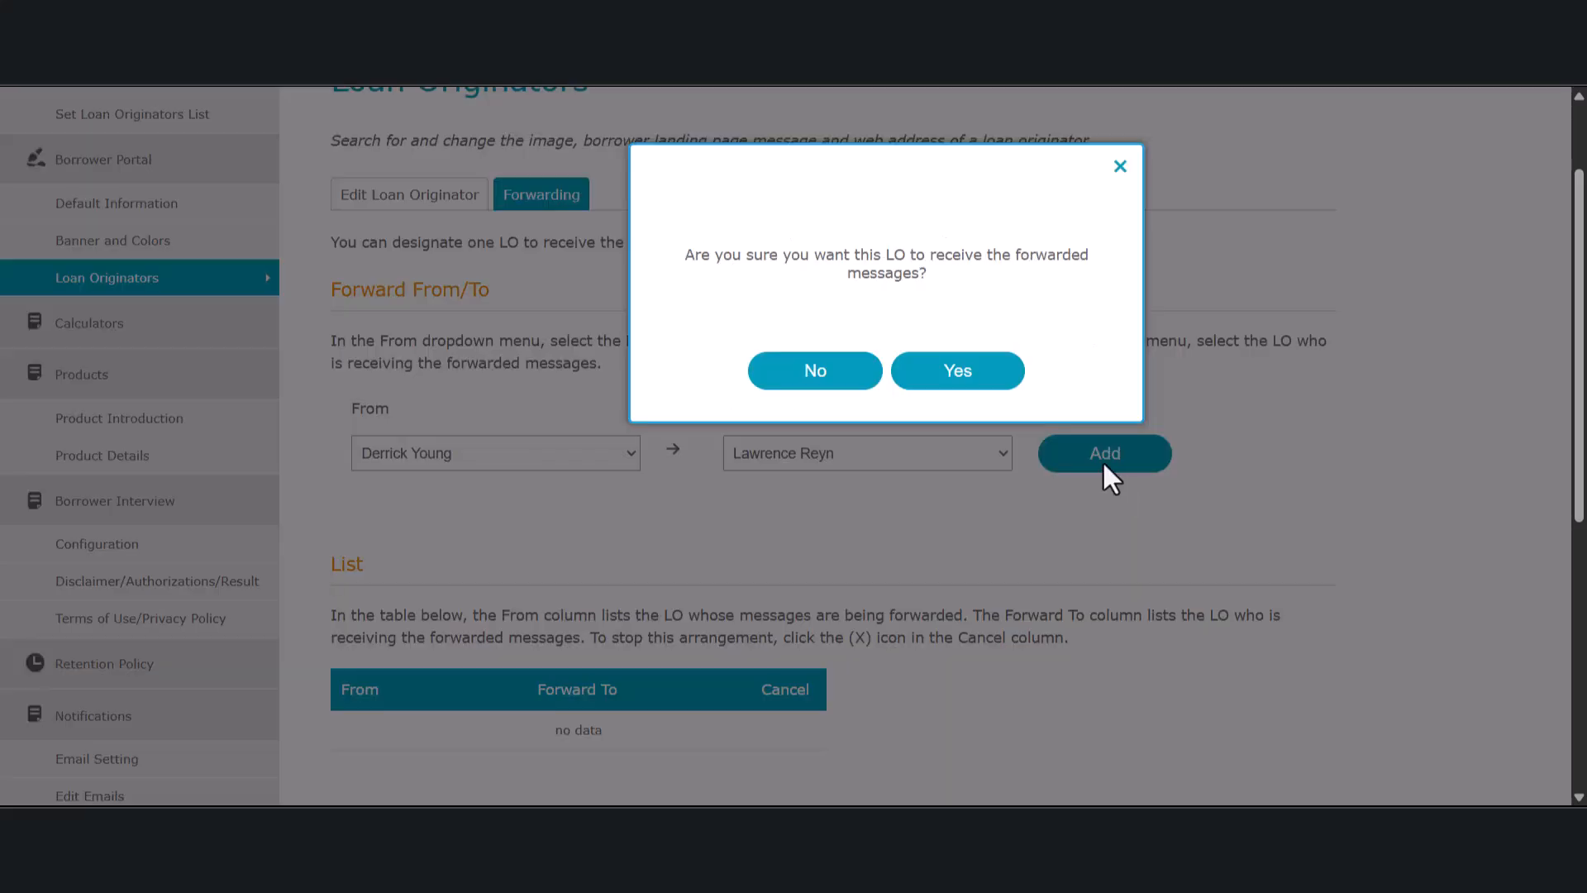
left_click(955, 382)
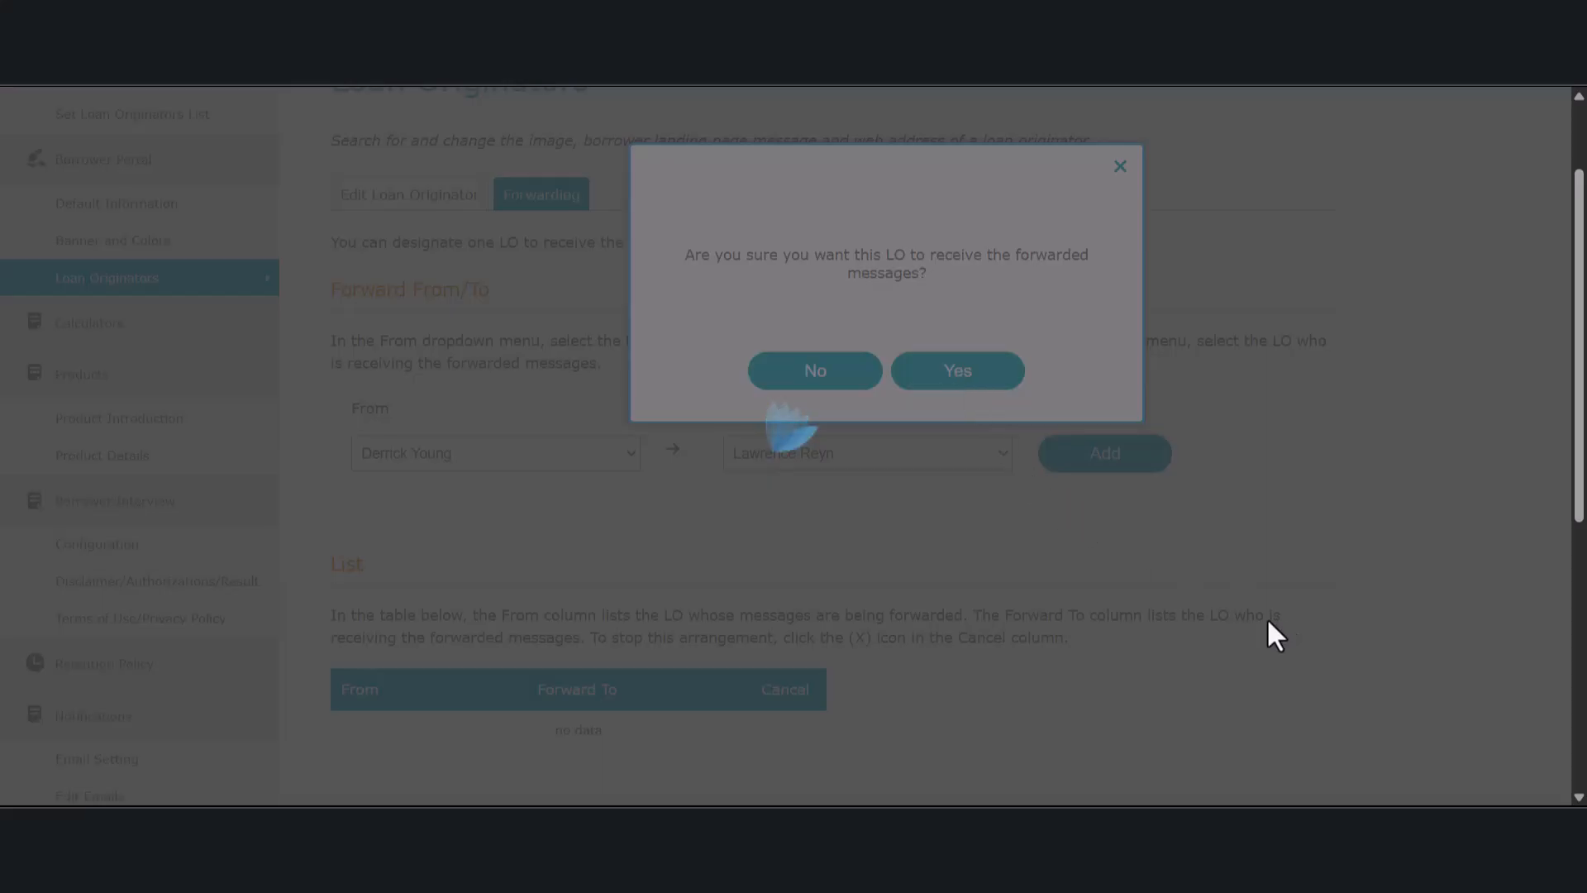
Step: Cancel the forwarding arrangement in the Forwarding list so the receiving loan originator stops getting the Admin User's messages
scroll(1202, 583, "down", 1)
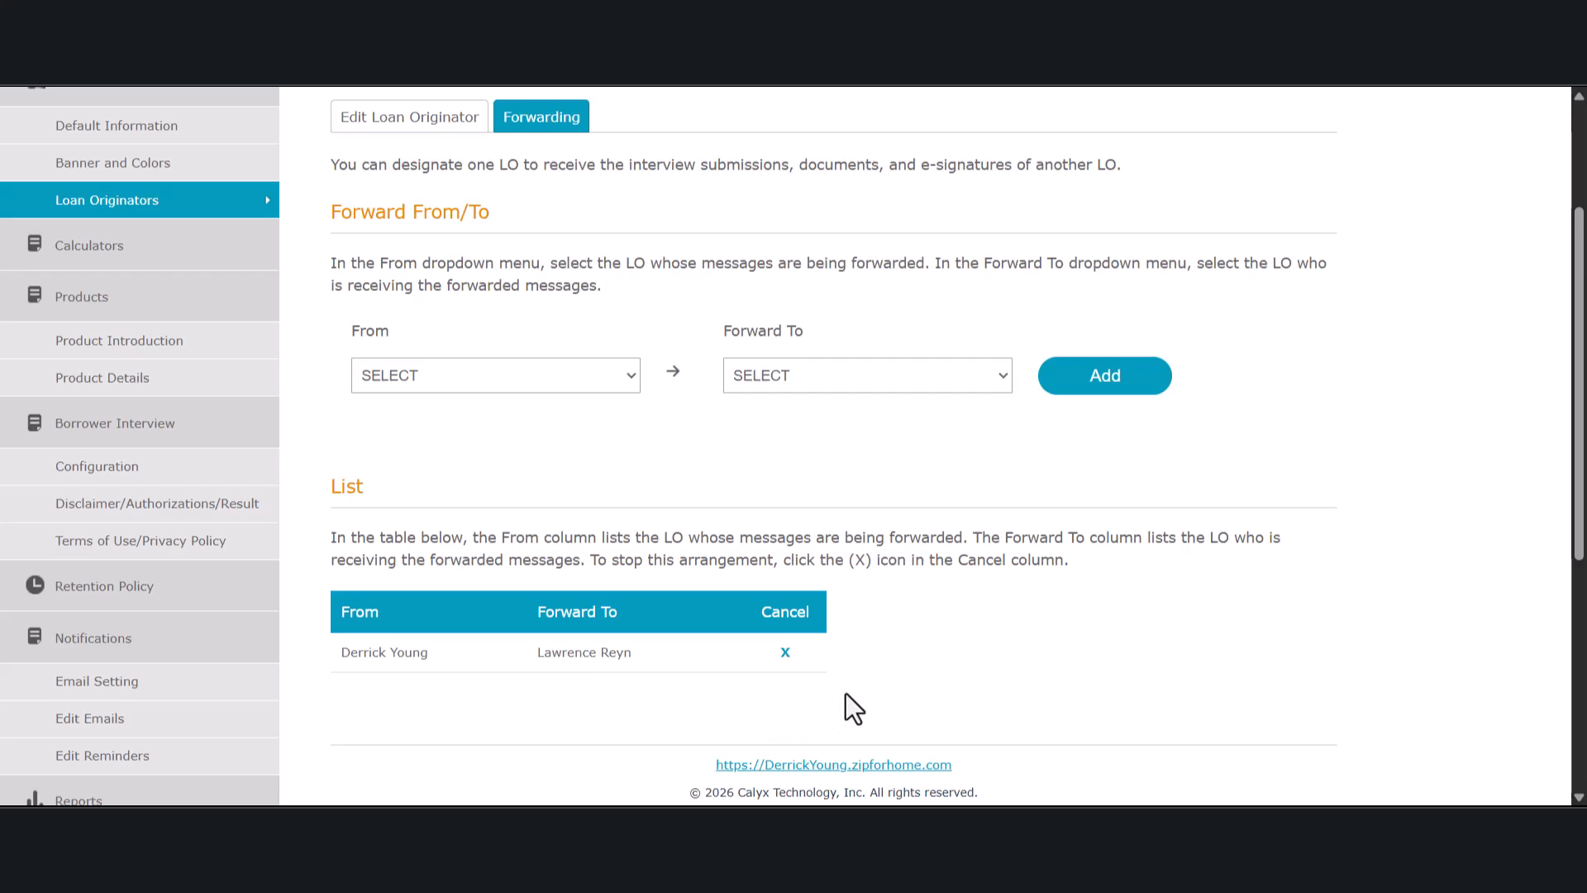
left_click(785, 653)
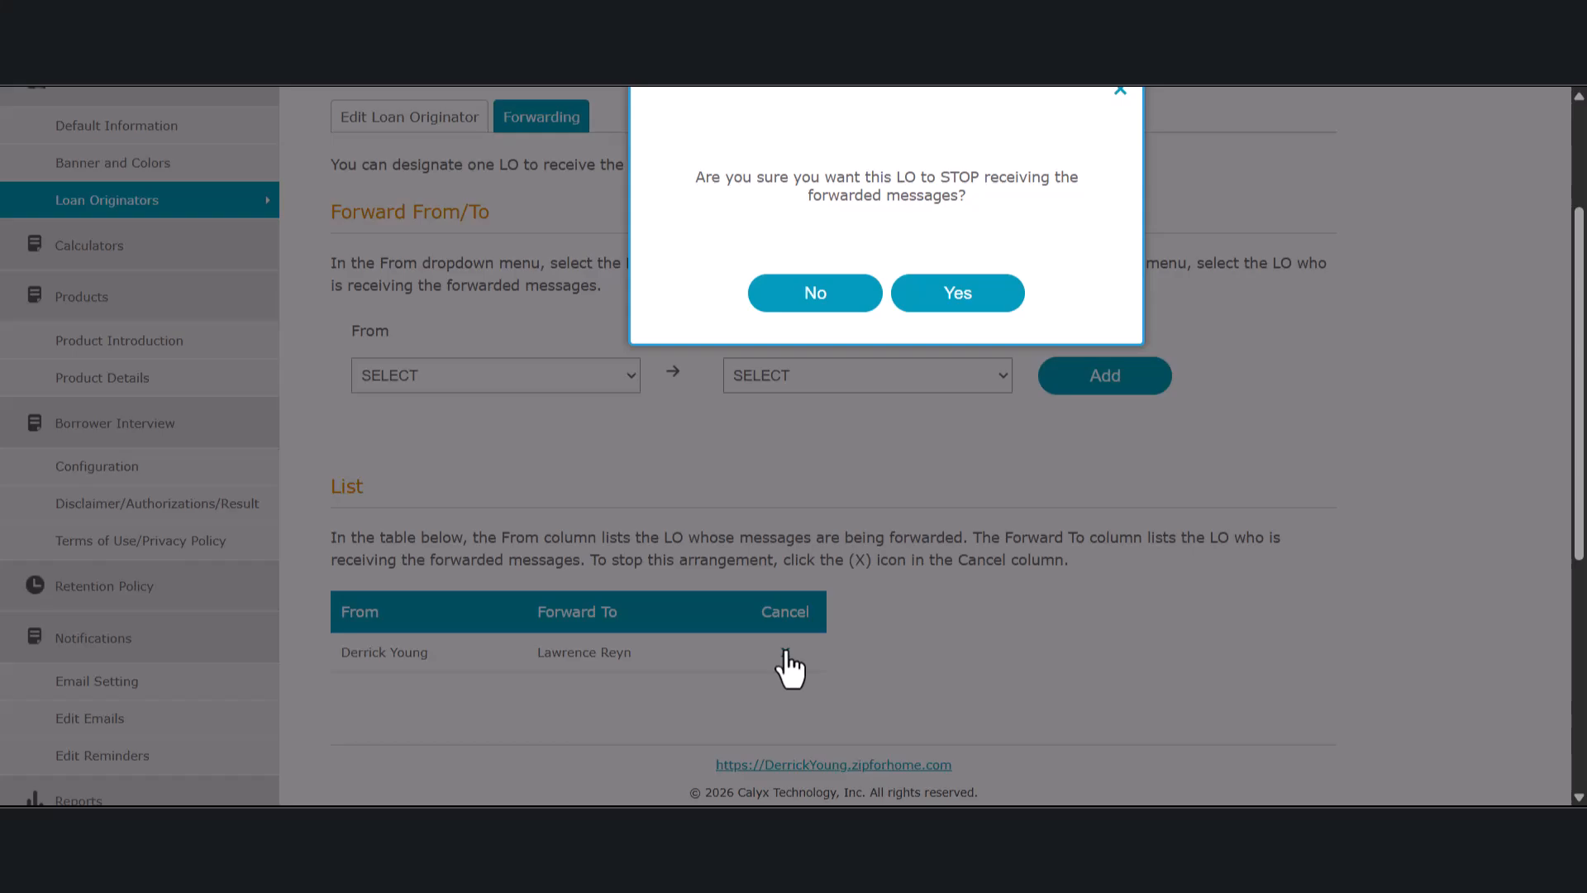
left_click(949, 303)
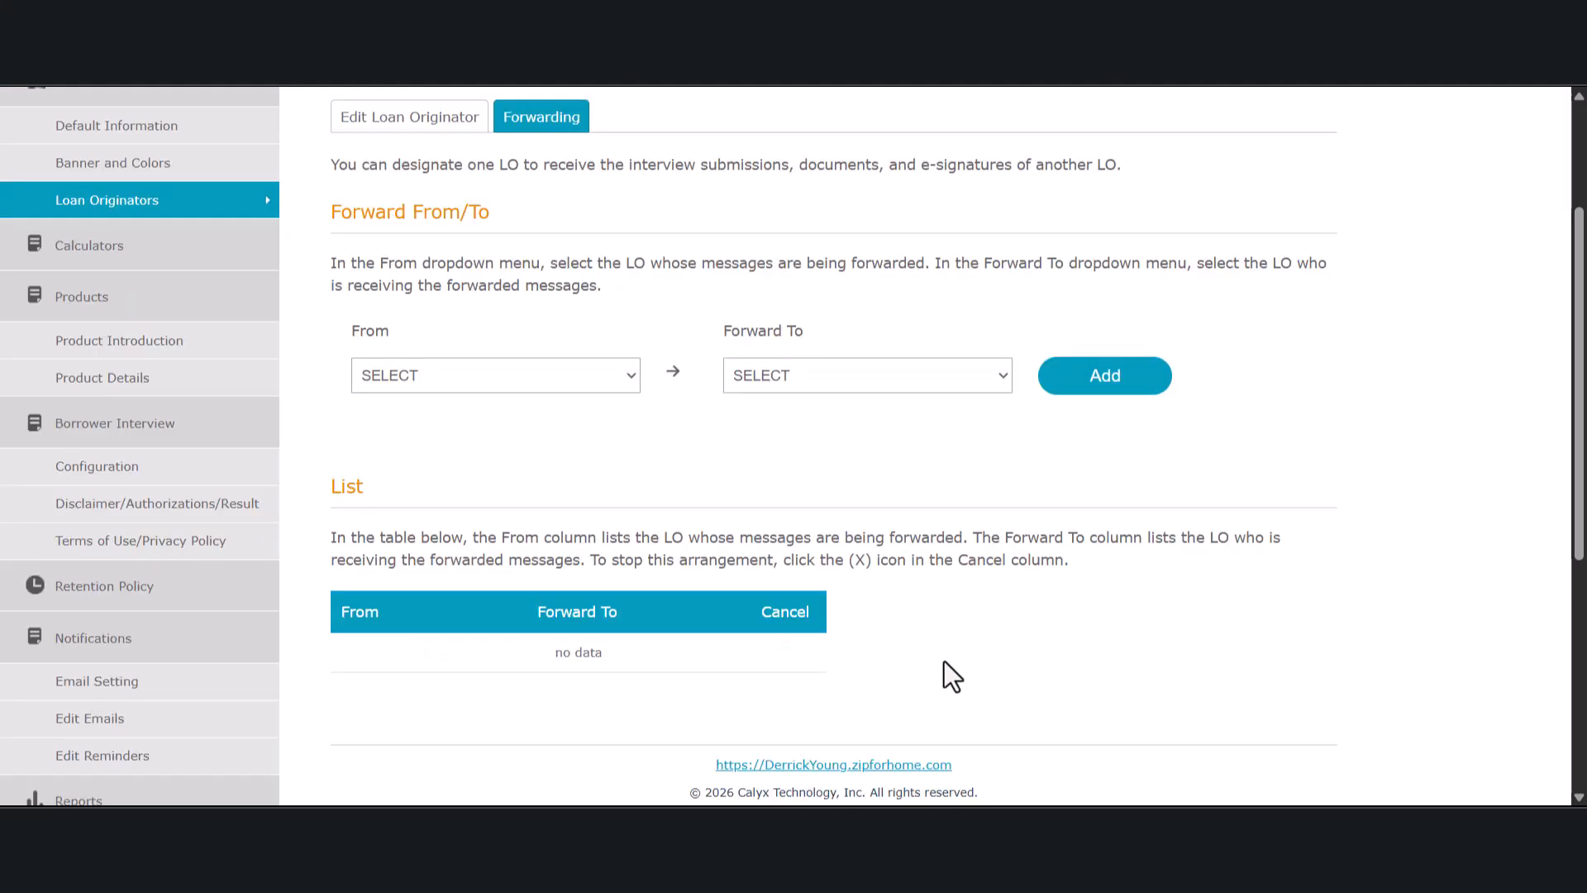
scroll(944, 662, "up", 3)
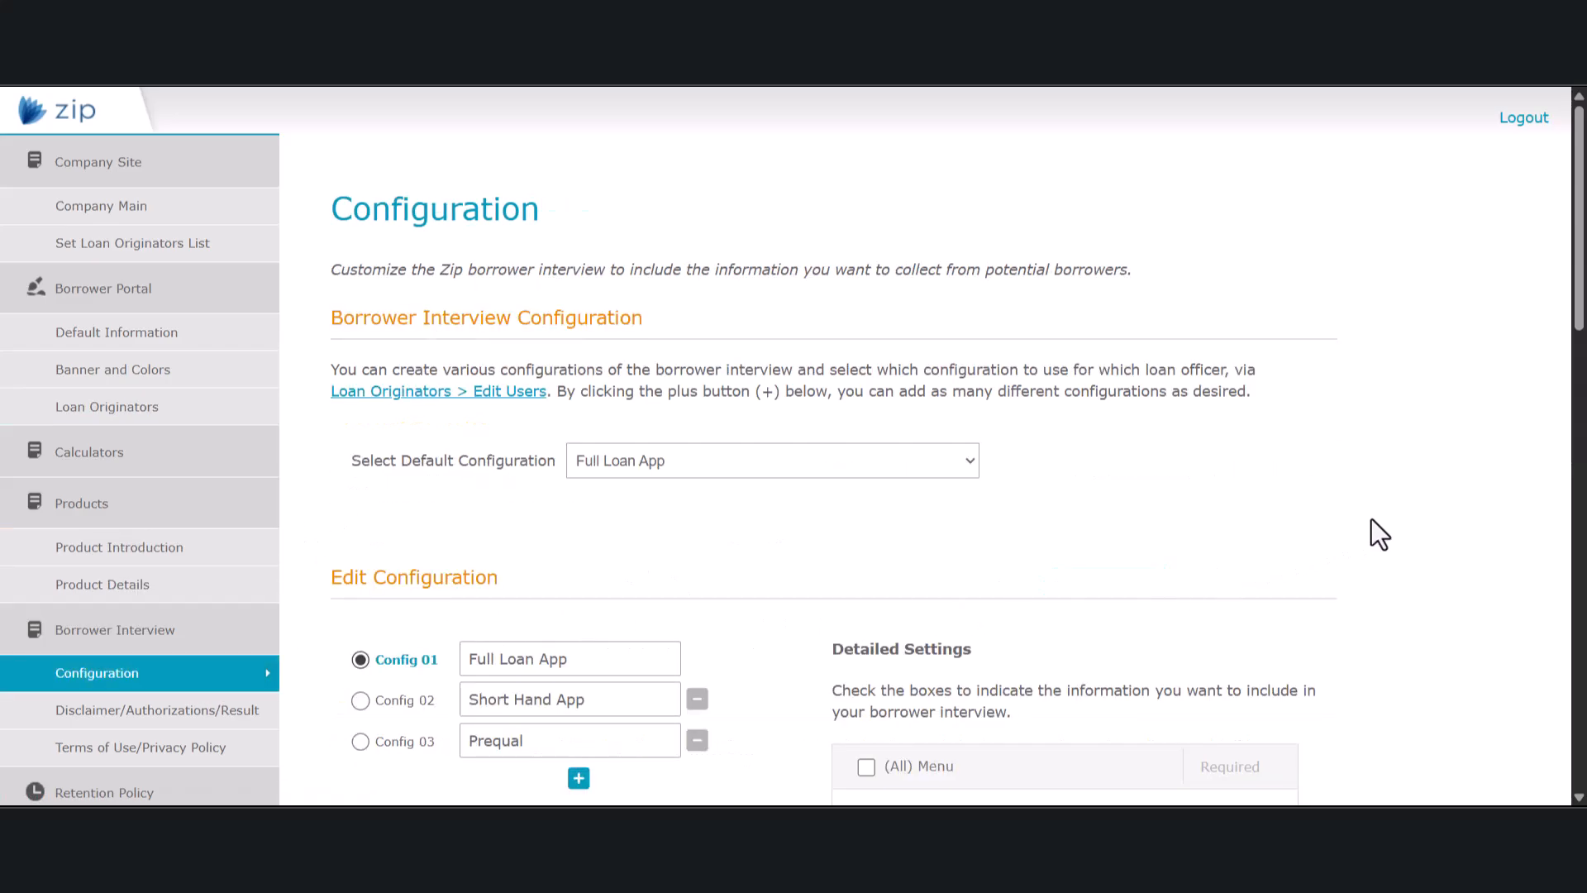
Step: Examine the named borrower interview configurations and the detailed settings included in Full Loan App
scroll(1371, 518, "down", 4)
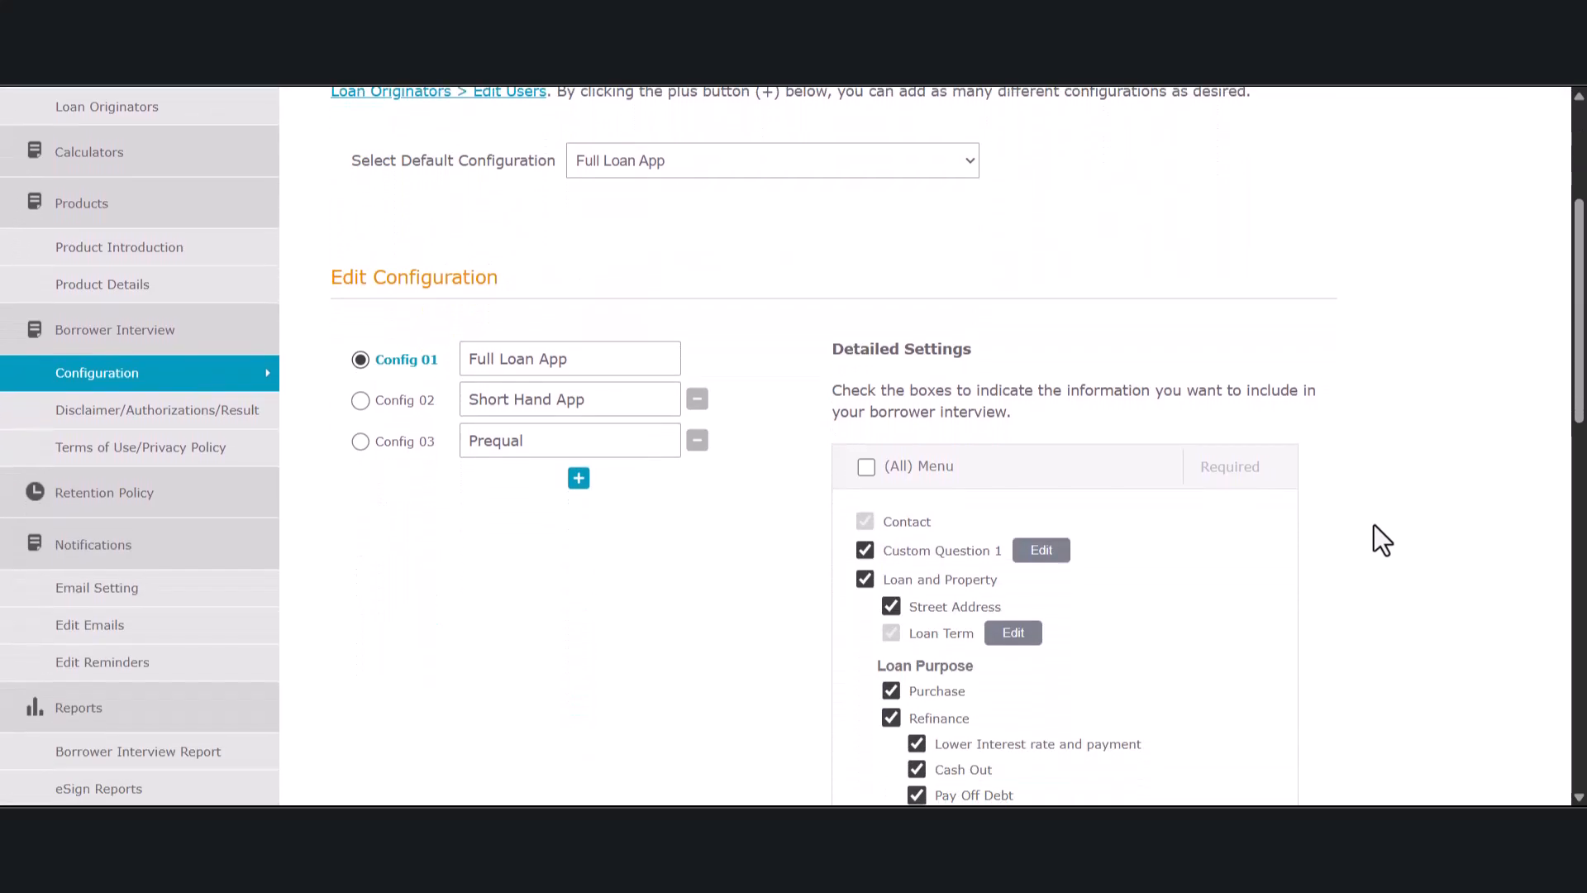
scroll(1374, 524, "down", 1)
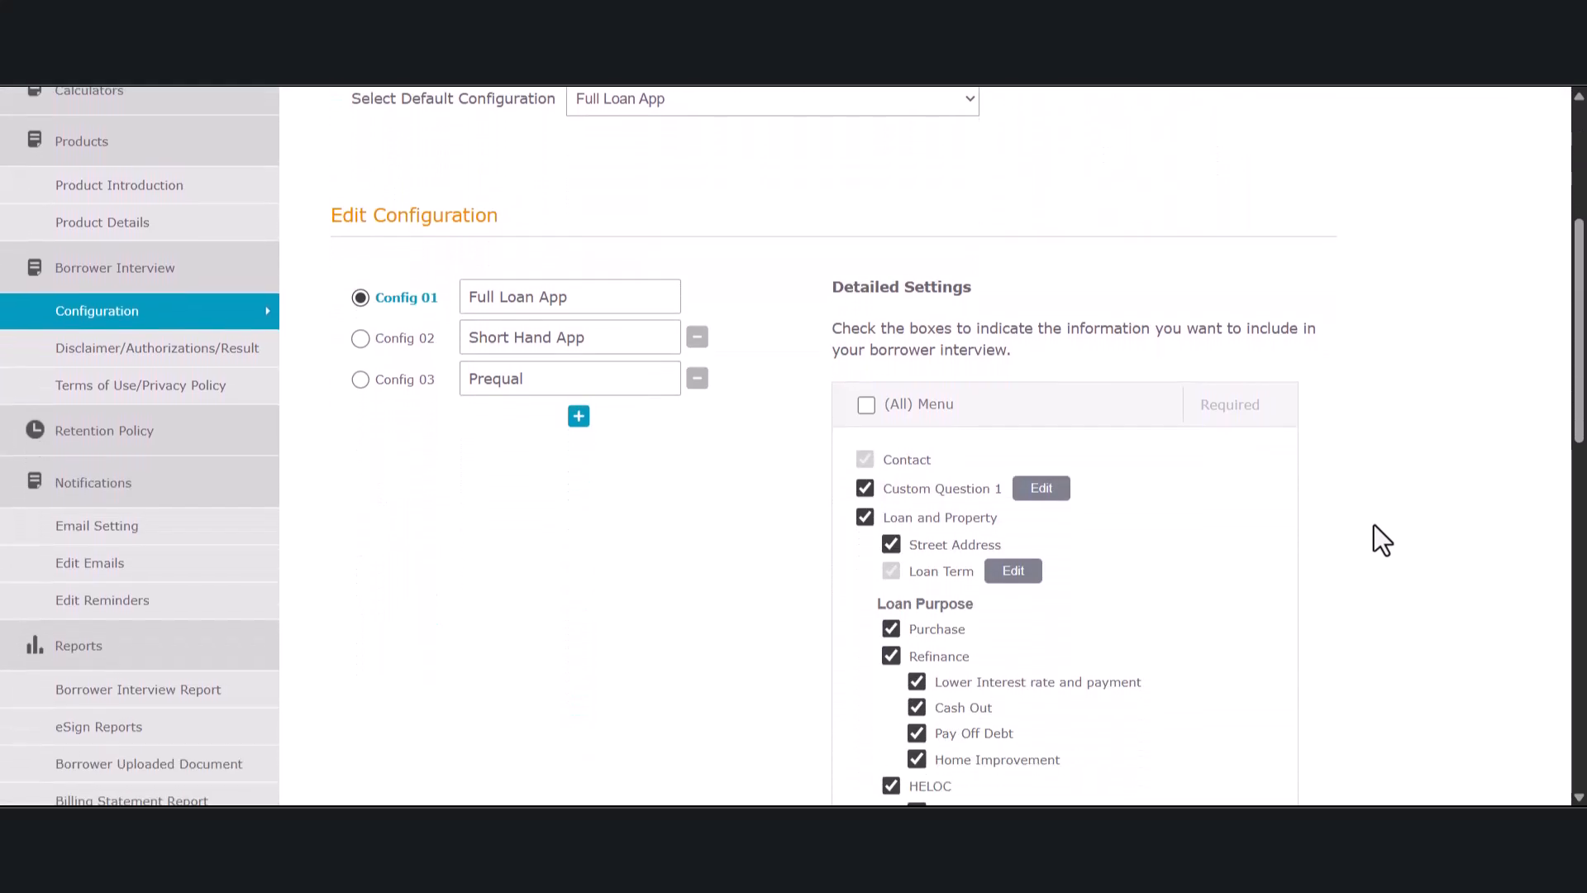
scroll(1374, 524, "down", 1)
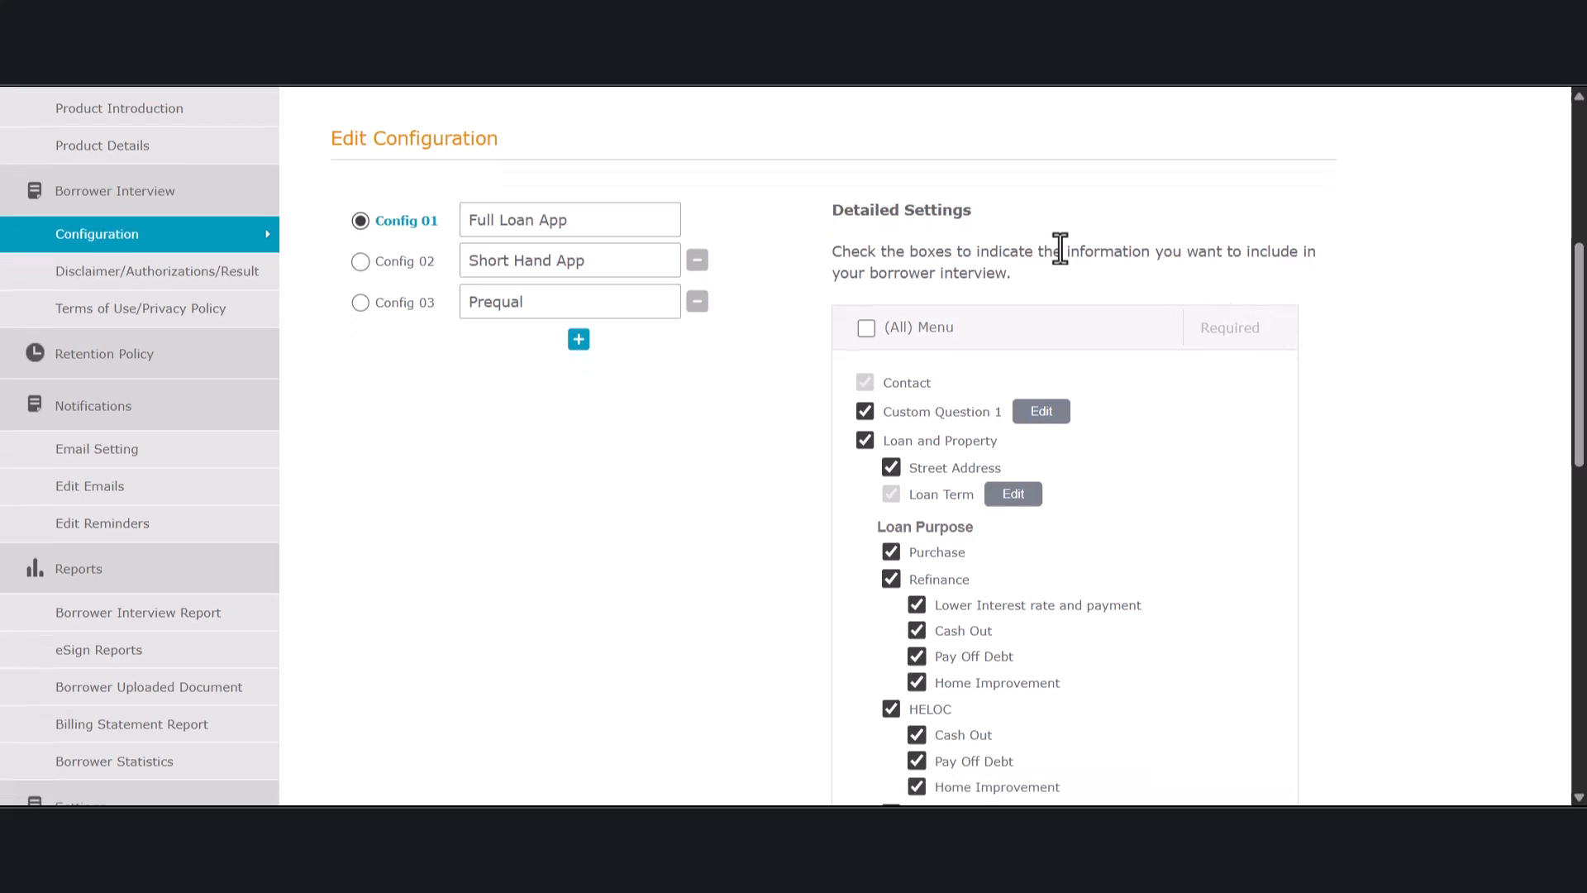
scroll(732, 267, "up", 1)
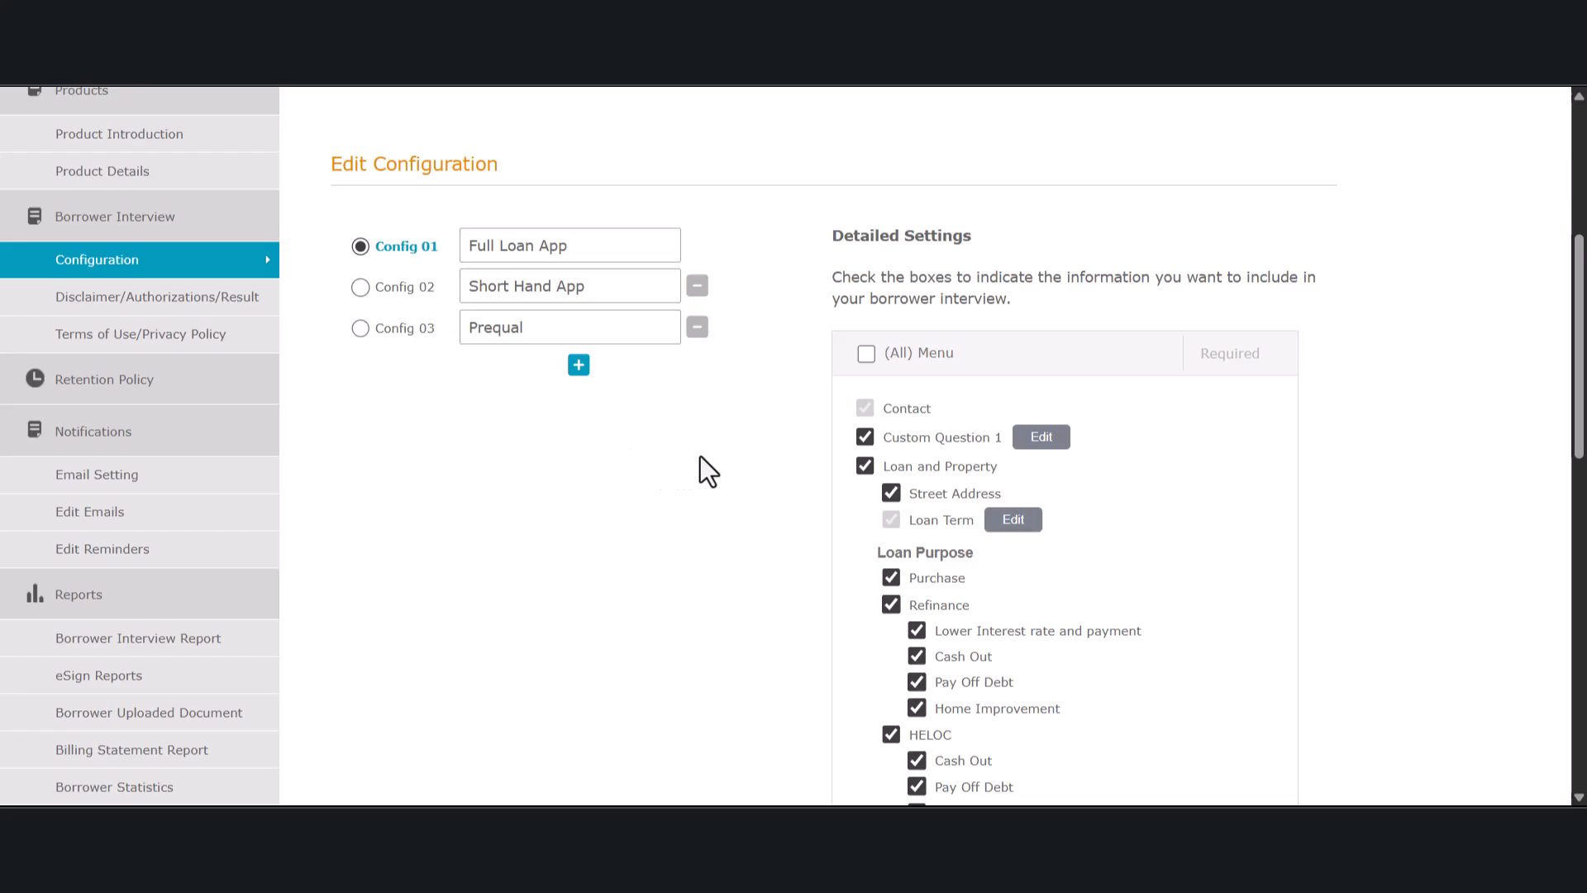
scroll(770, 442, "down", 3)
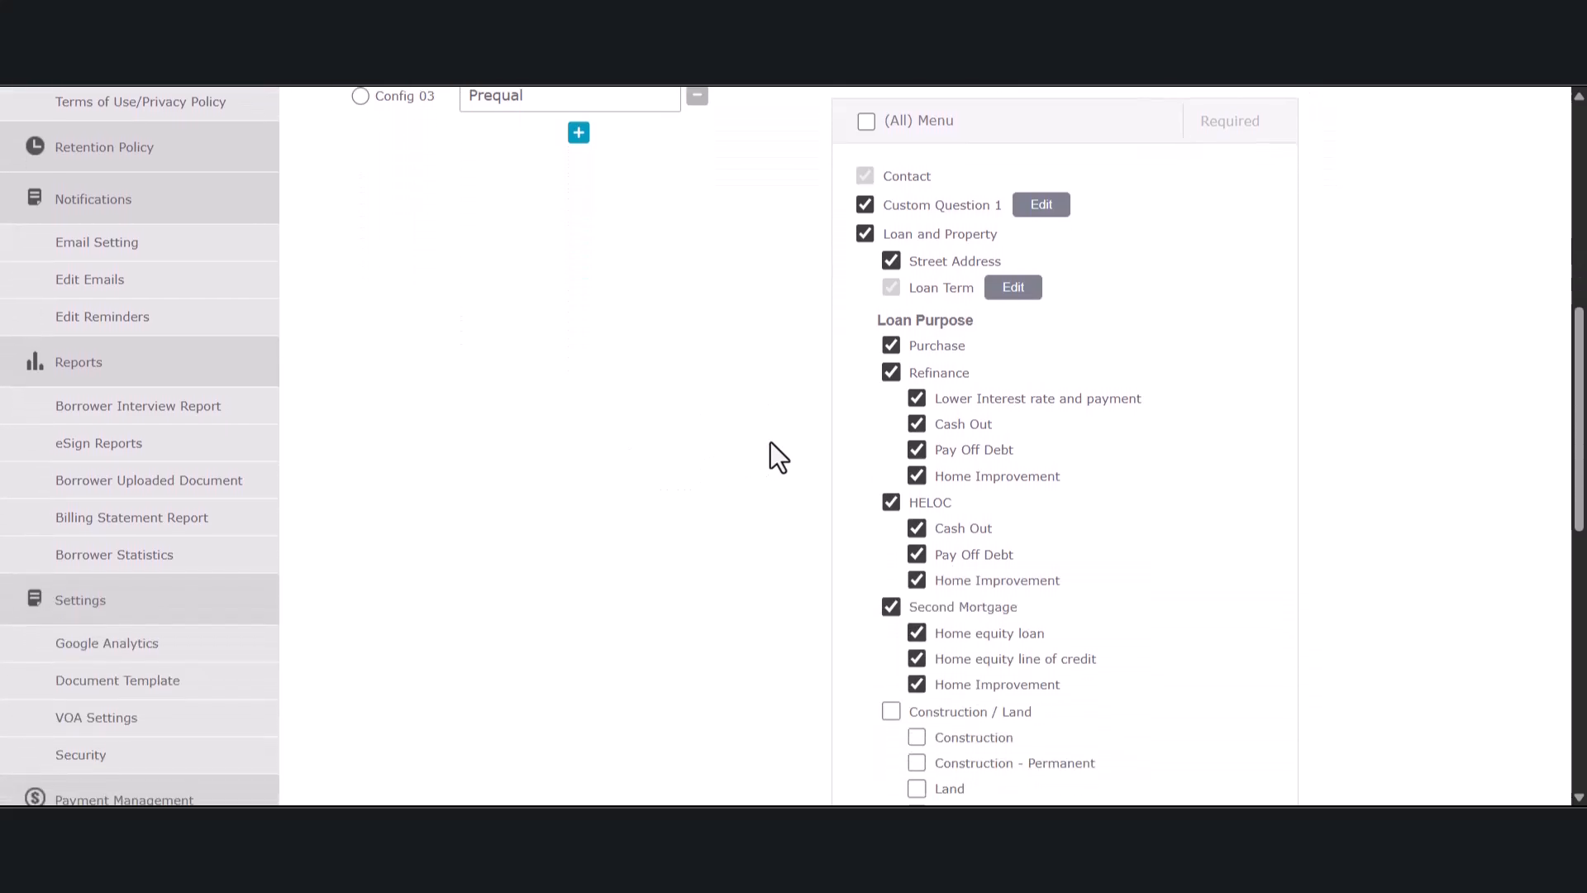
Step: Try excluding Home Improvement and Home equity line of credit under Second Mortgage, and include both again
left_click(916, 685)
left_click(916, 659)
left_click(917, 685)
left_click(917, 659)
Step: Try adding a question to Custom Question 1, examine the available answer types, and close the questions without saving
scroll(1133, 593, "down", 5)
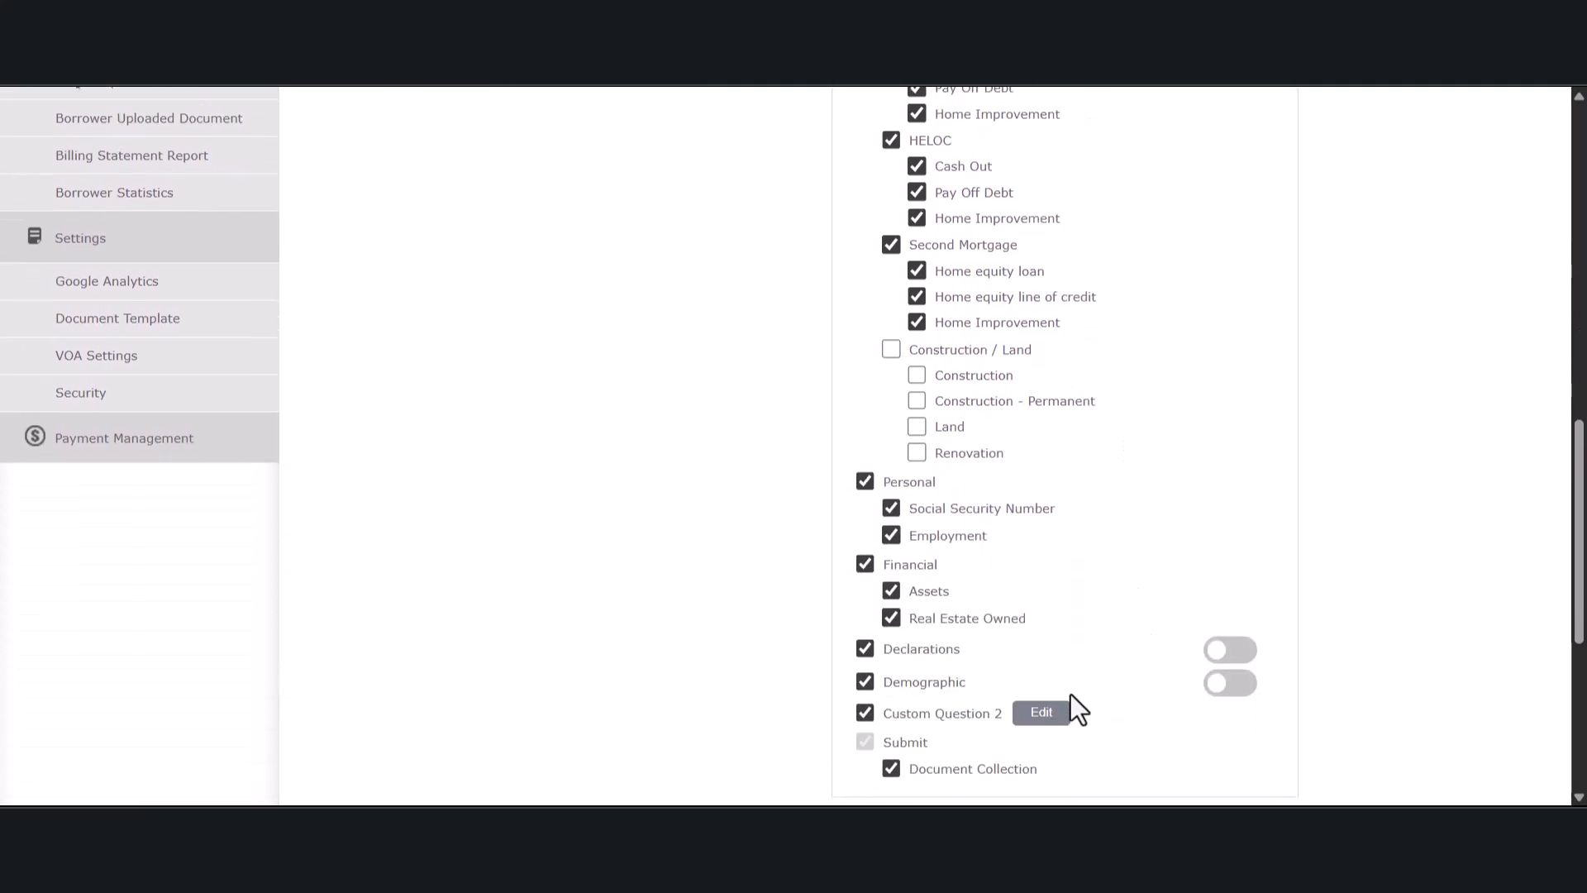
scroll(1103, 629, "up", 6)
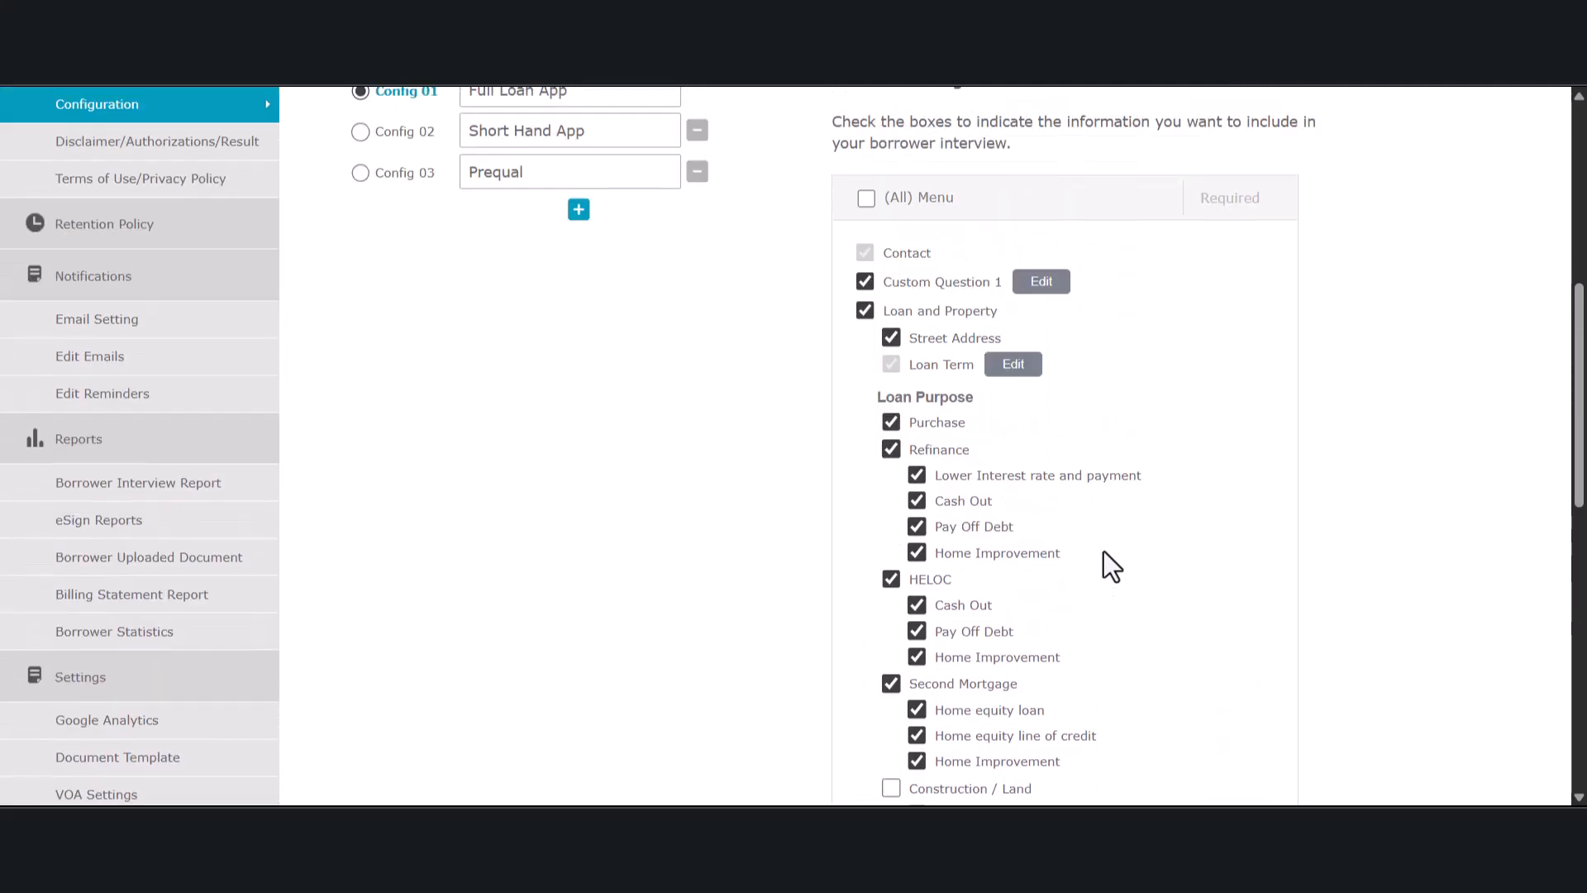
left_click(1042, 285)
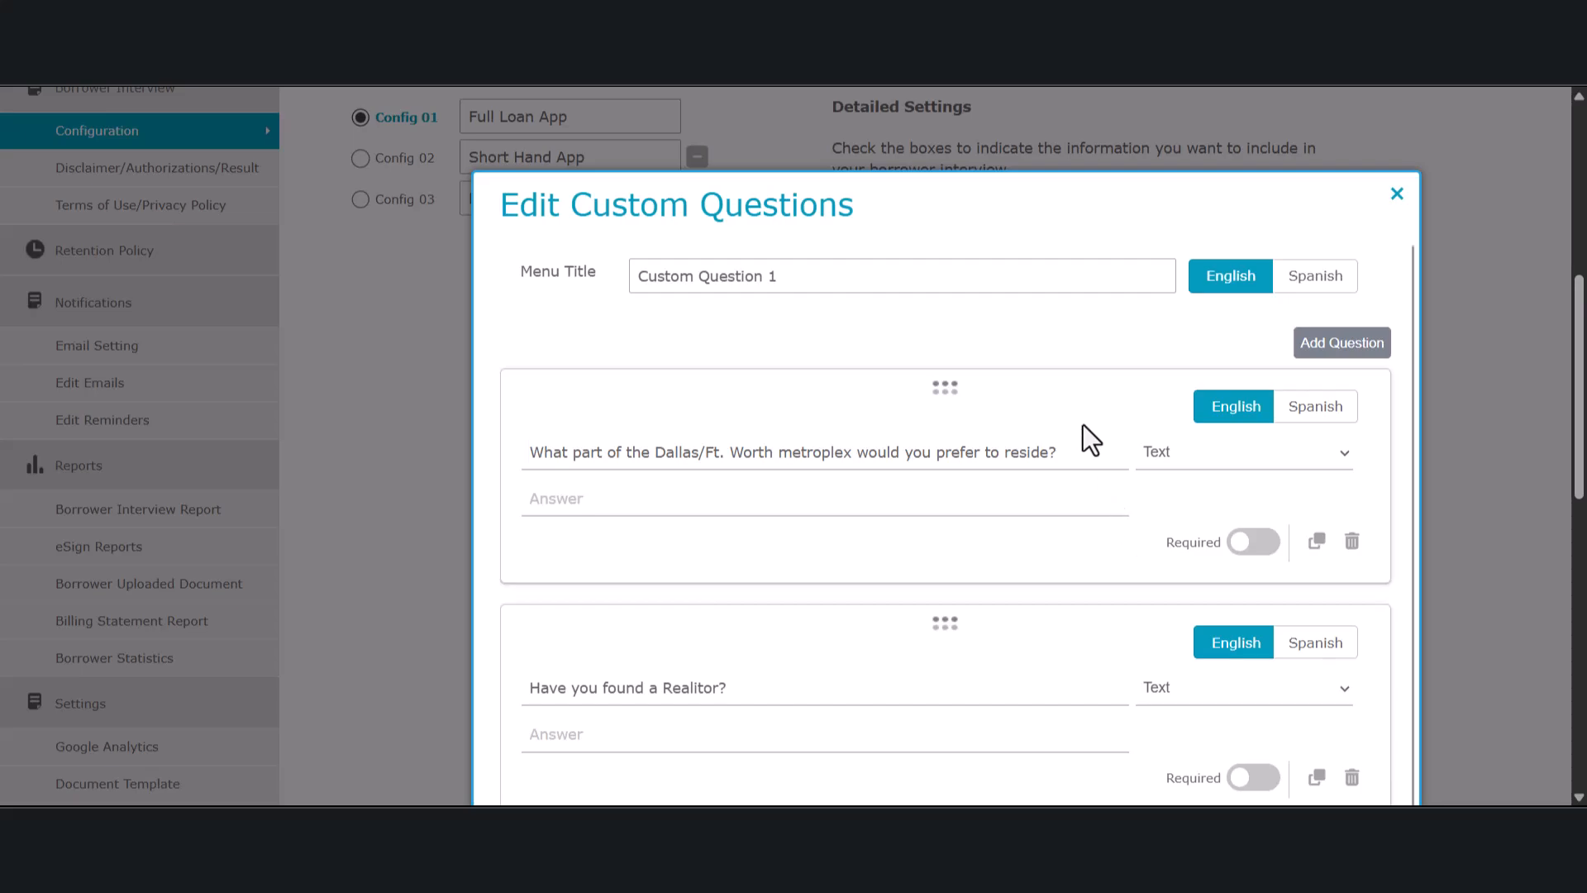
scroll(1085, 415, "down", 1)
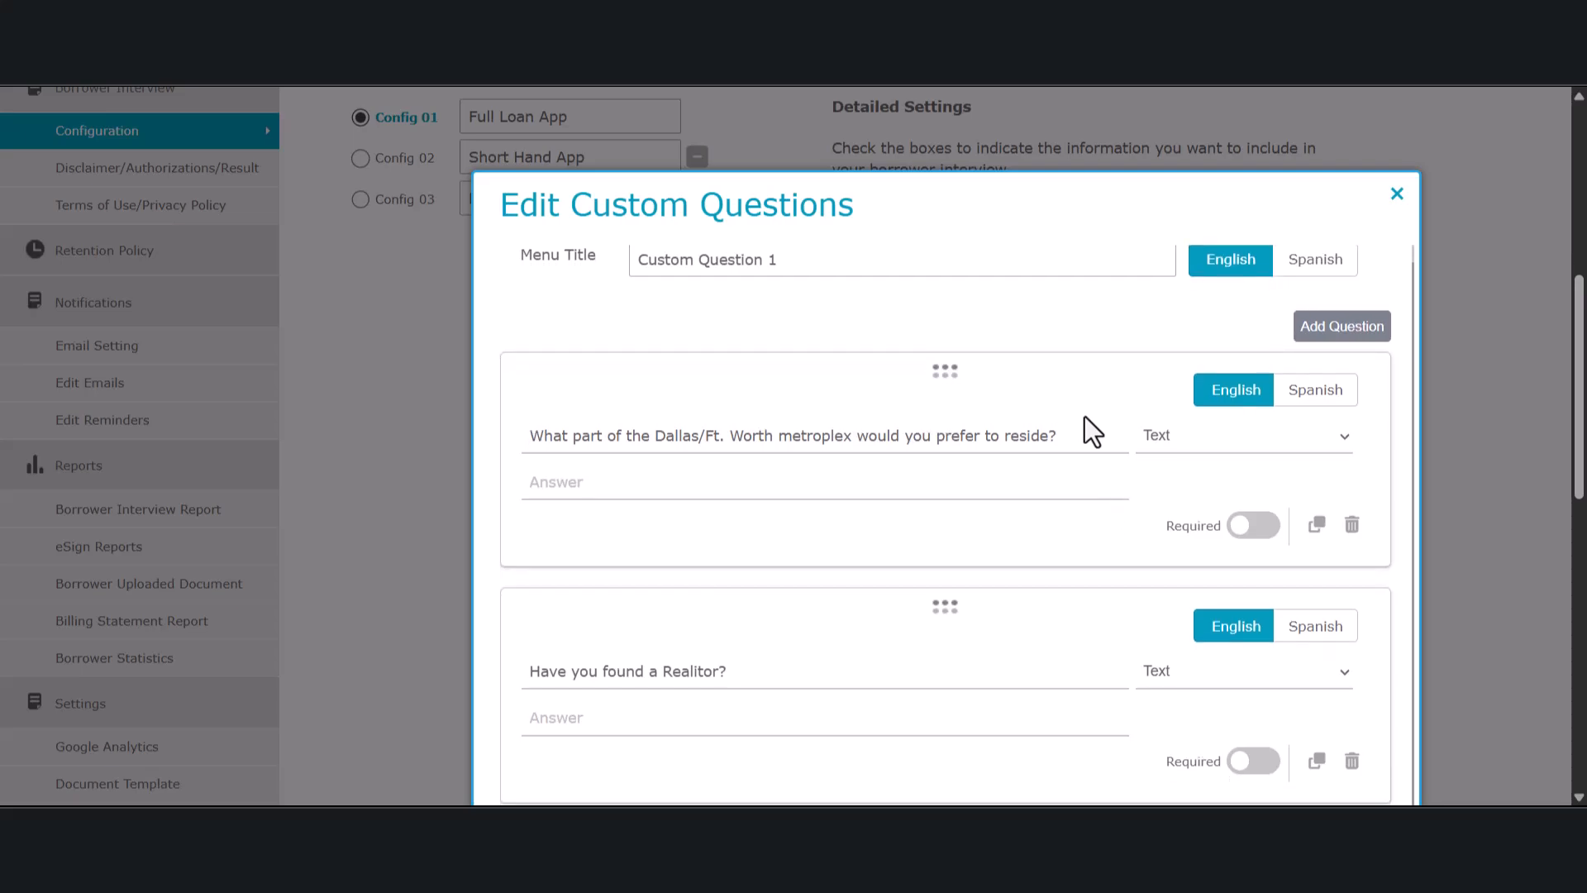
left_click(1329, 331)
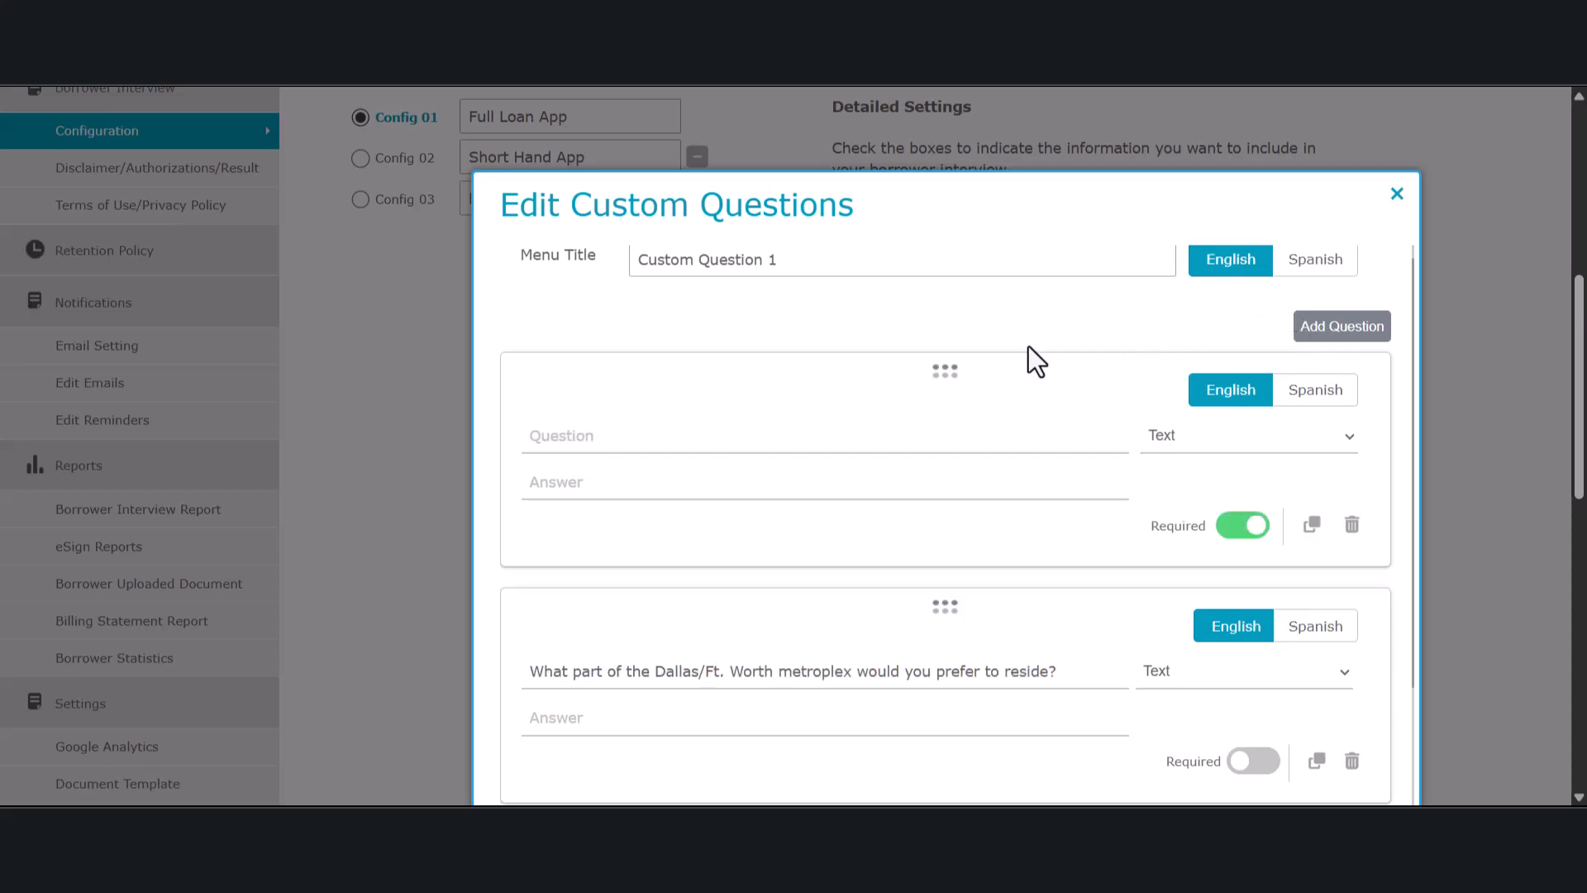
left_click(1278, 457)
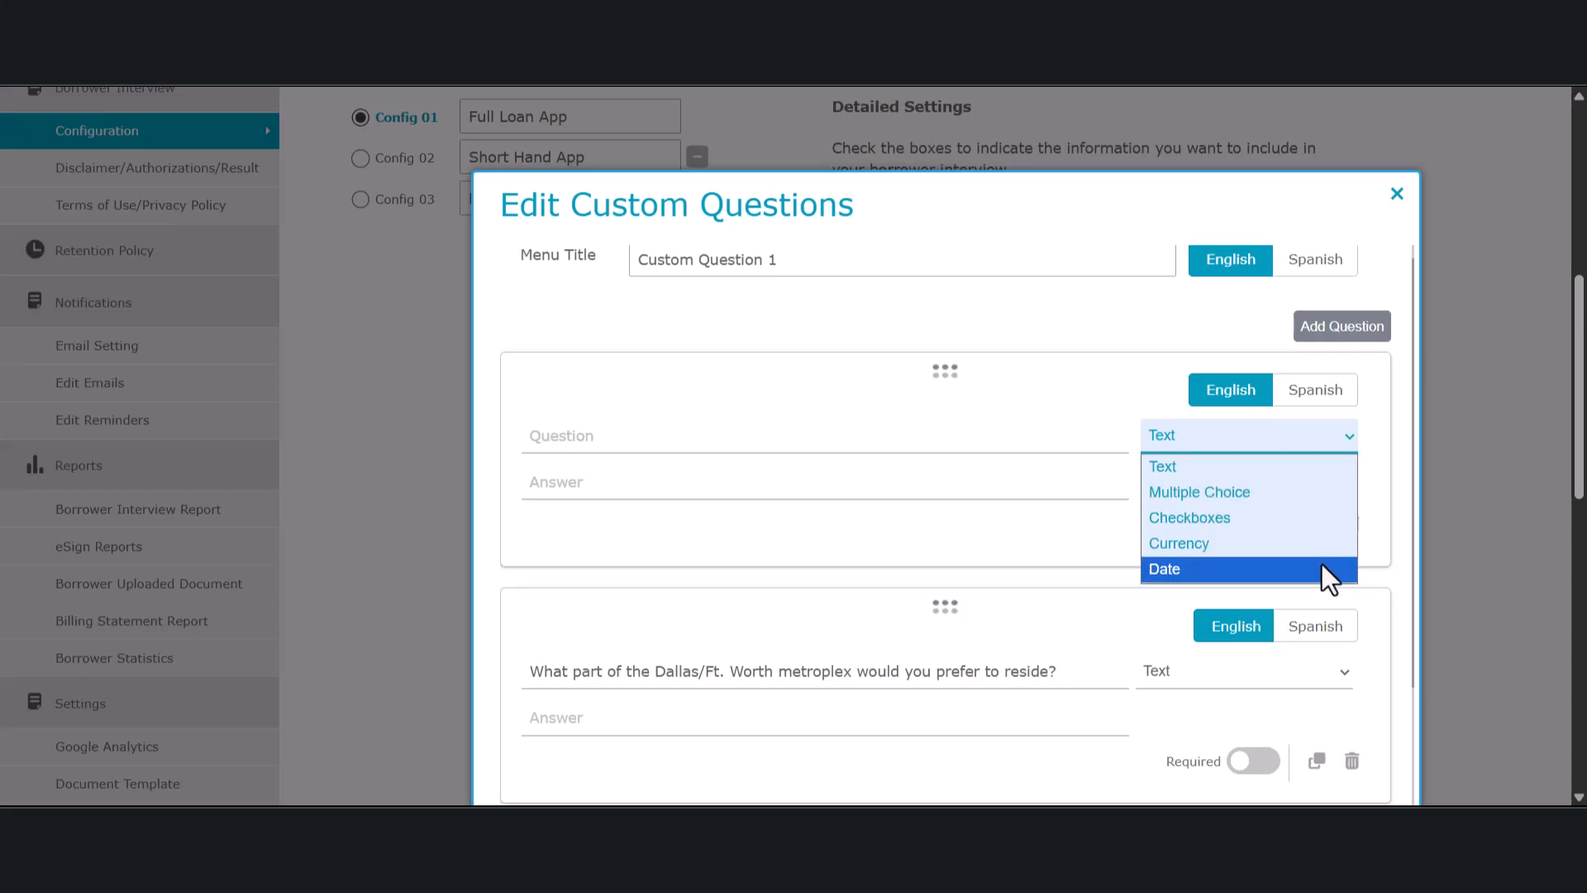
left_click(1212, 324)
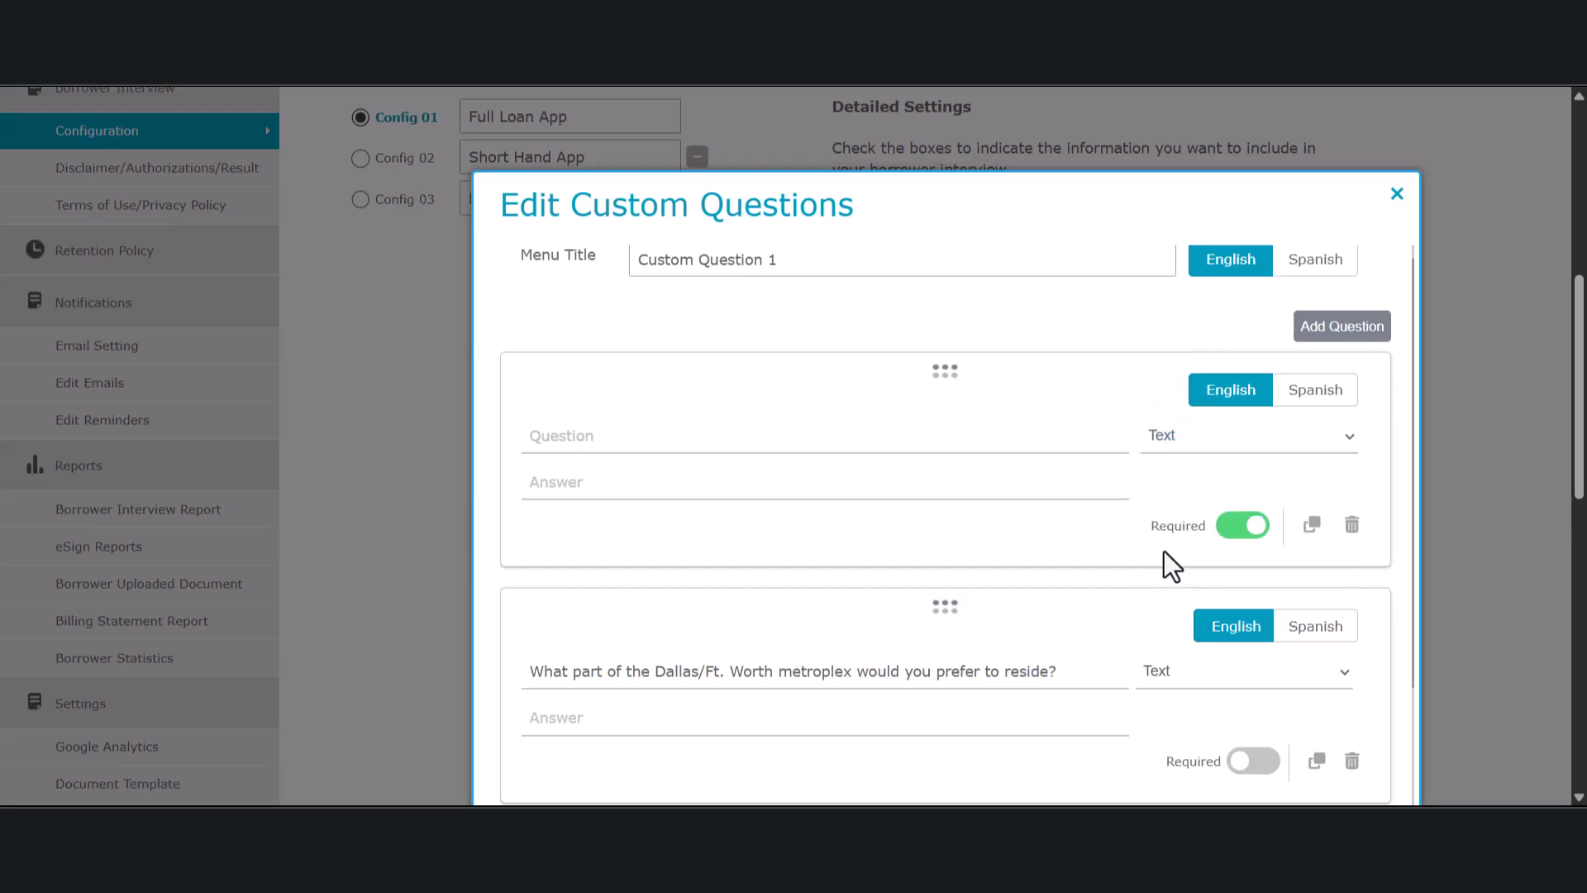
left_click(1396, 197)
Step: Examine the remaining Full Loan App settings and the options for loans with an additional borrower
scroll(1366, 519, "down", 15)
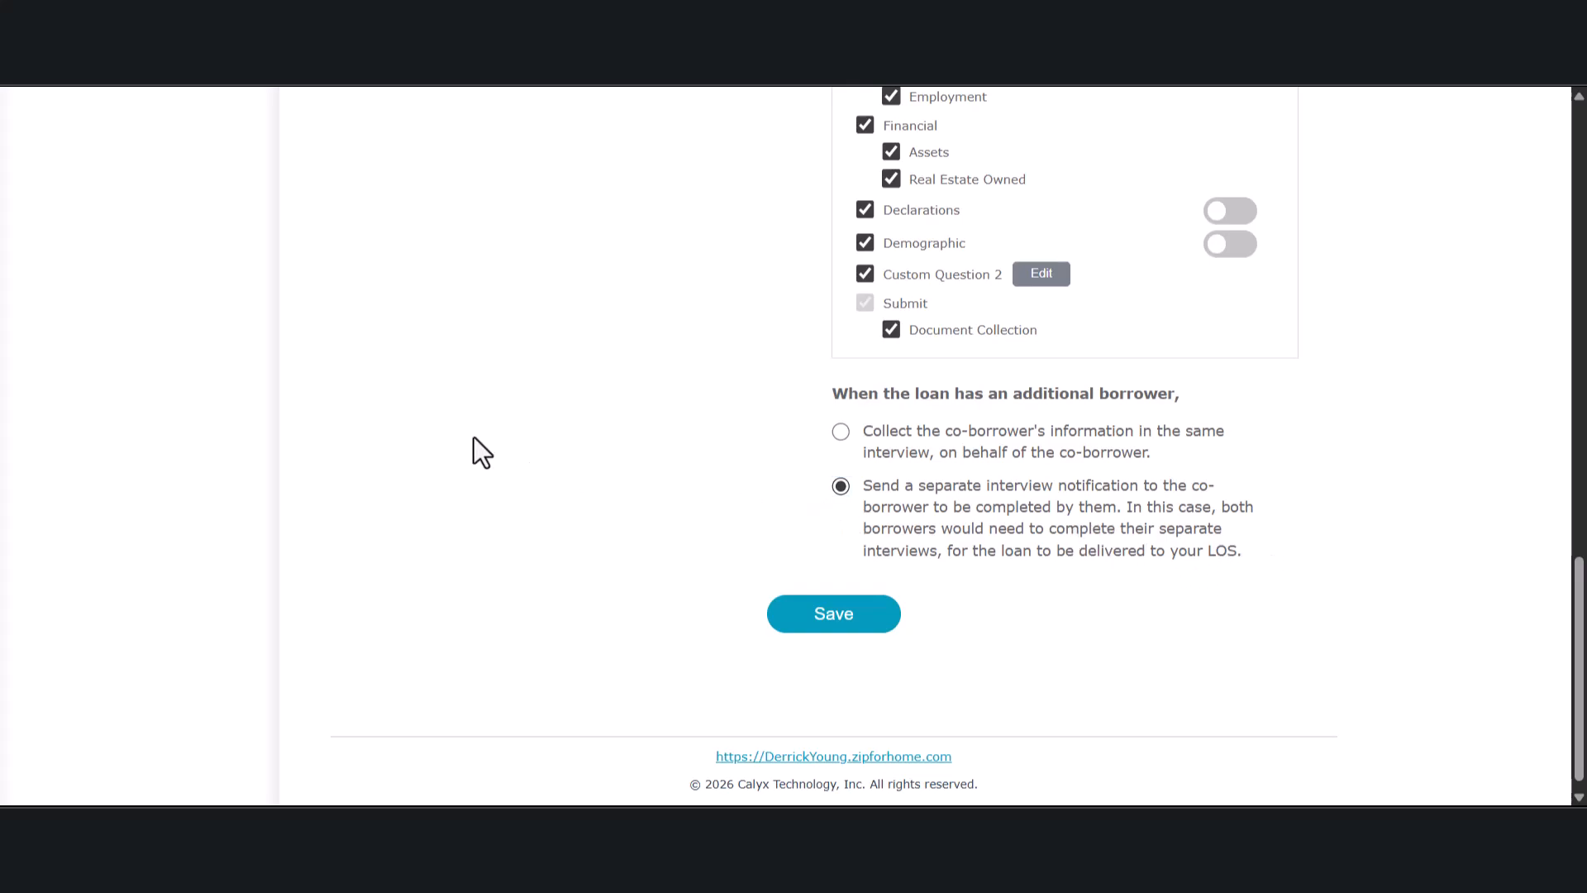
scroll(474, 437, "up", 3)
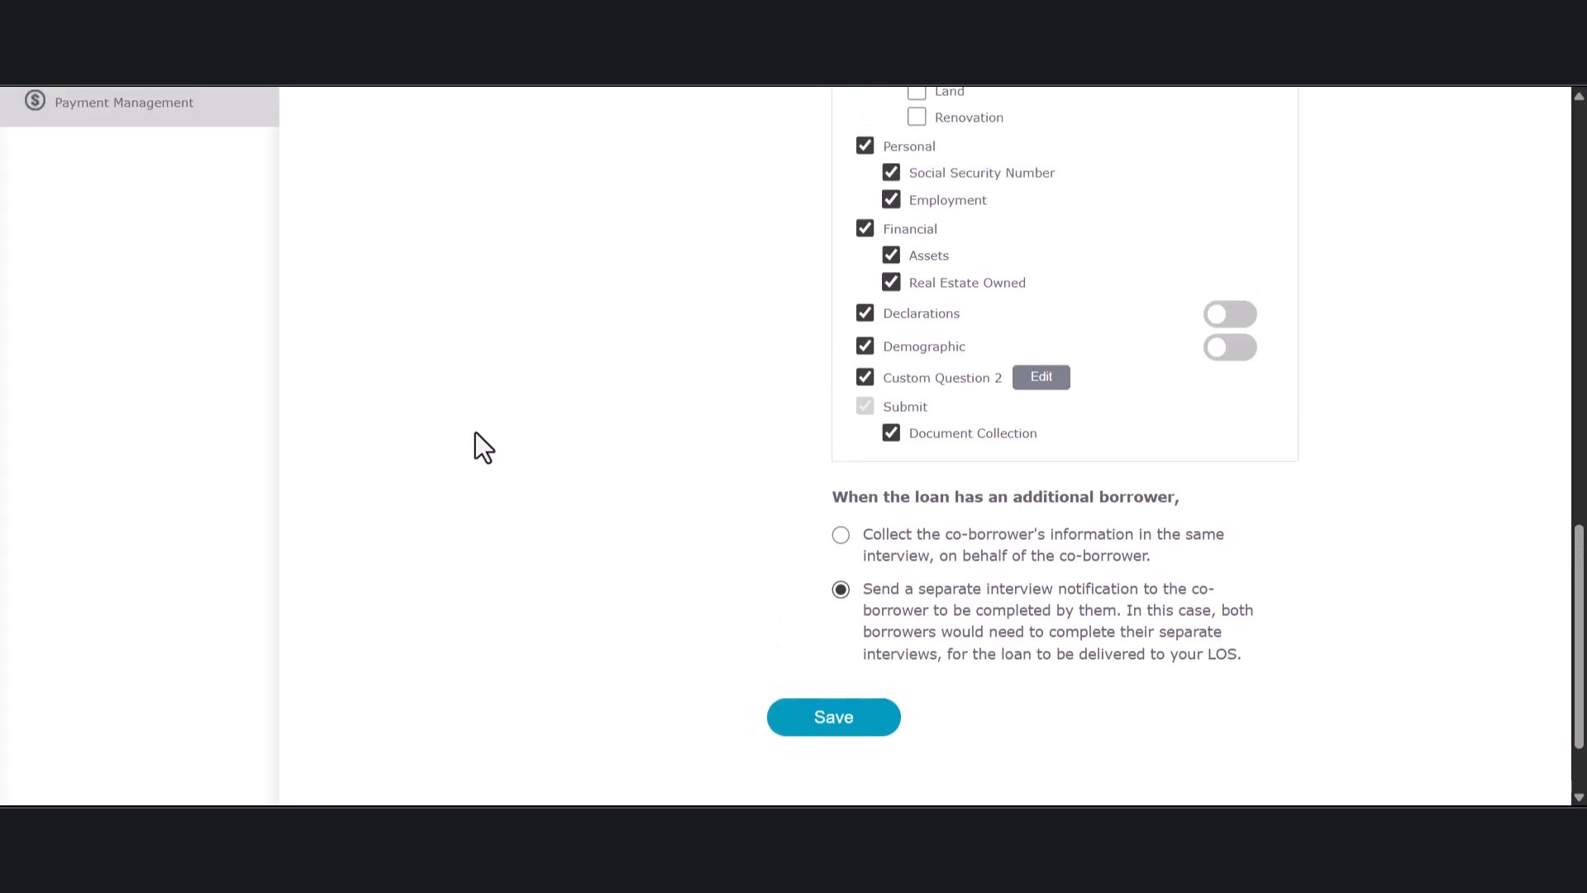
scroll(478, 425, "up", 18)
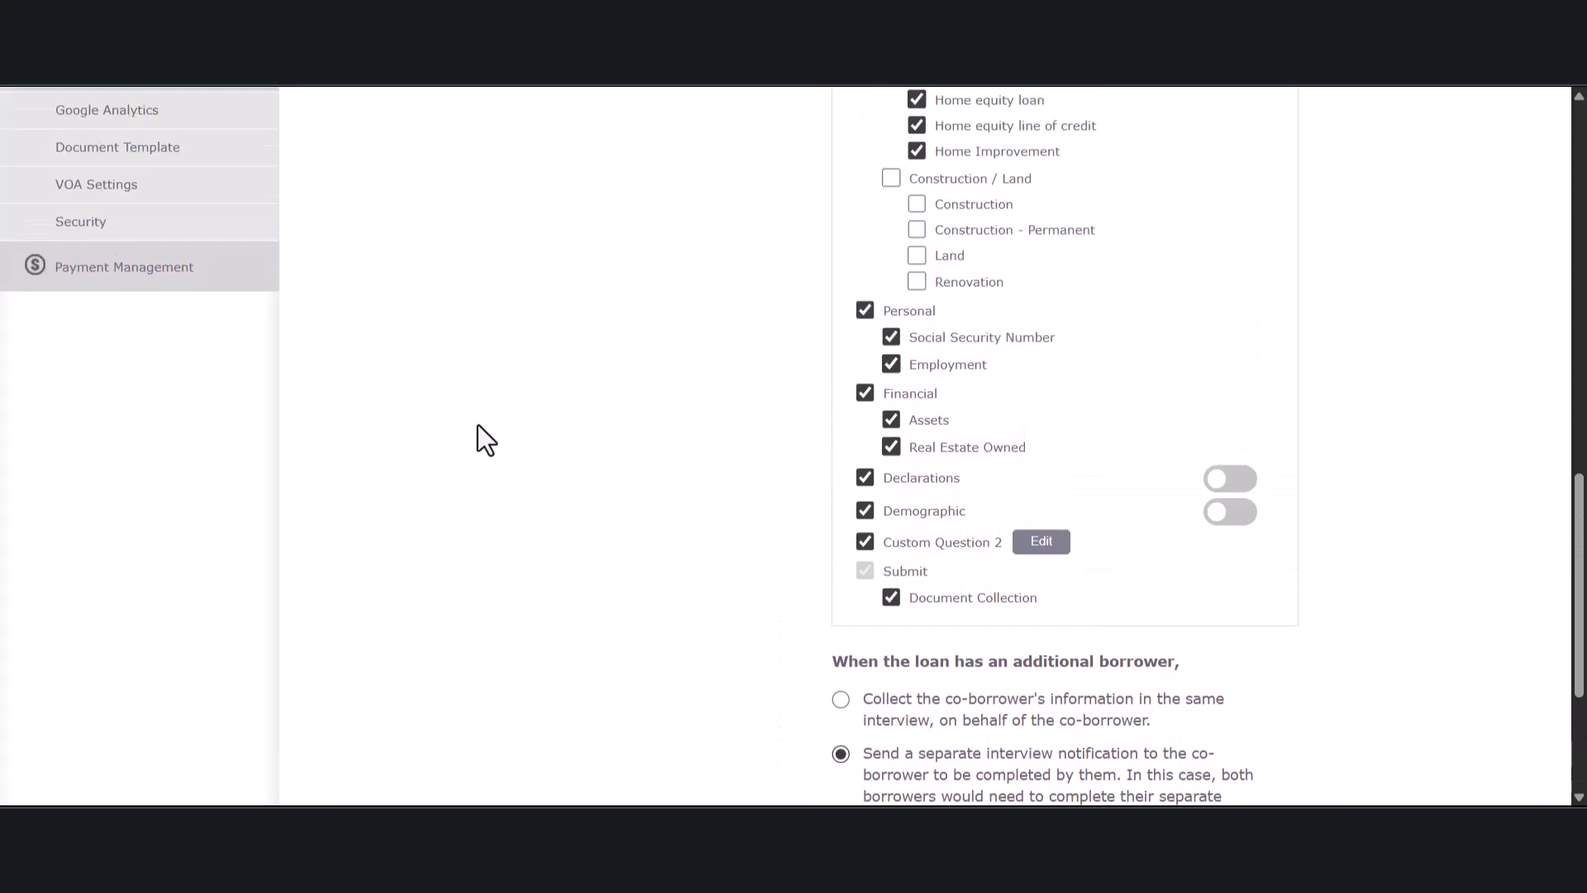
scroll(423, 537, "up", 5)
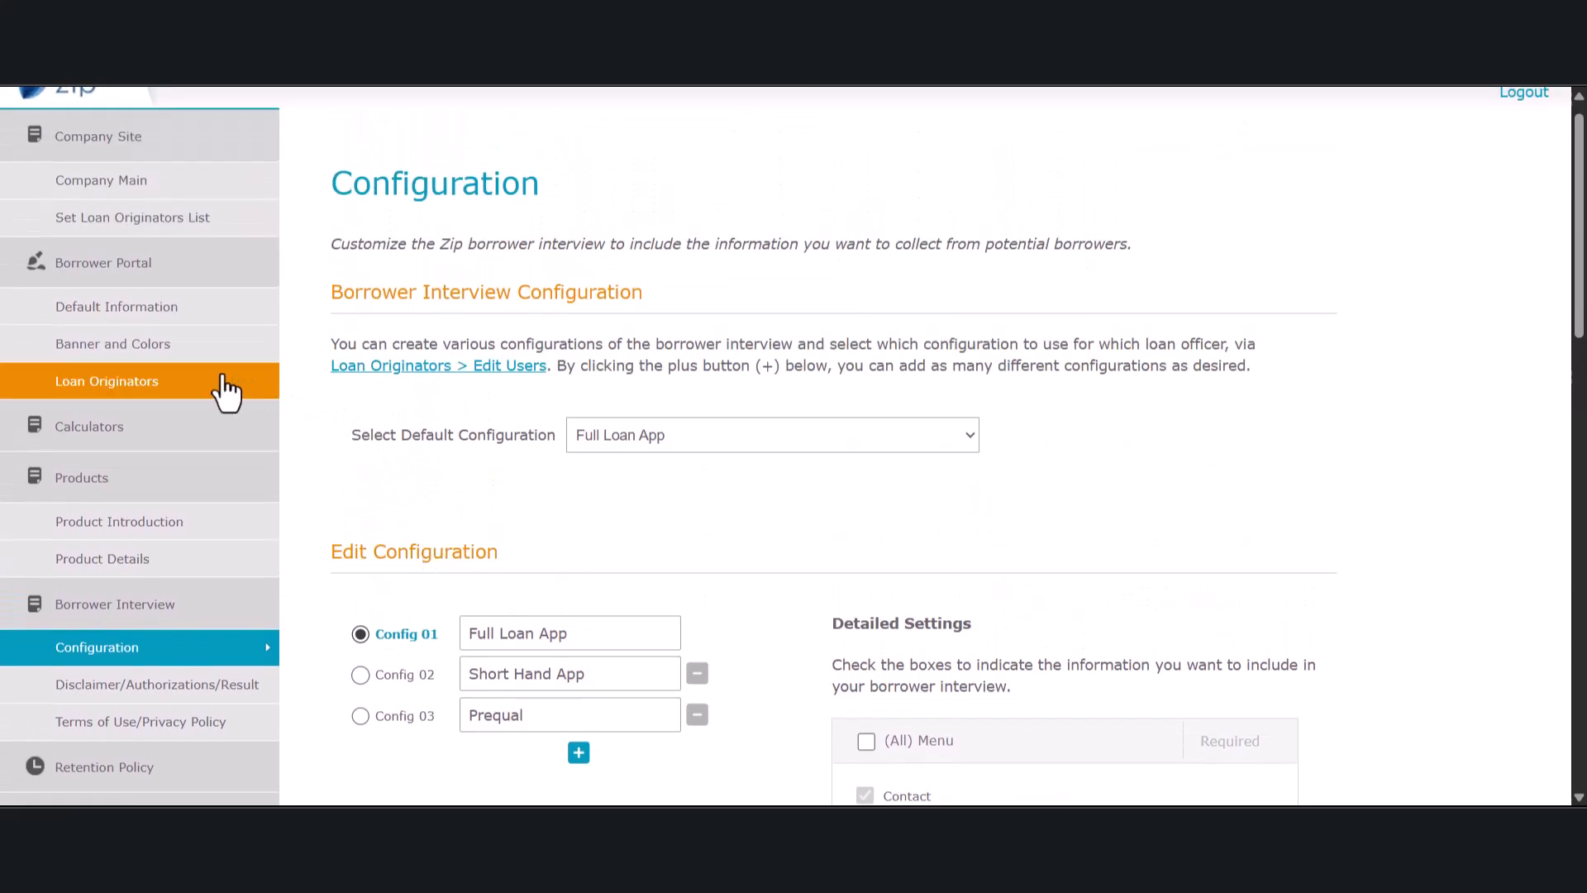
Step: Check the borrower interview configuration choices in the Admin User's Edit Users form and close it without saving
left_click(138, 392)
scroll(1091, 571, "down", 5)
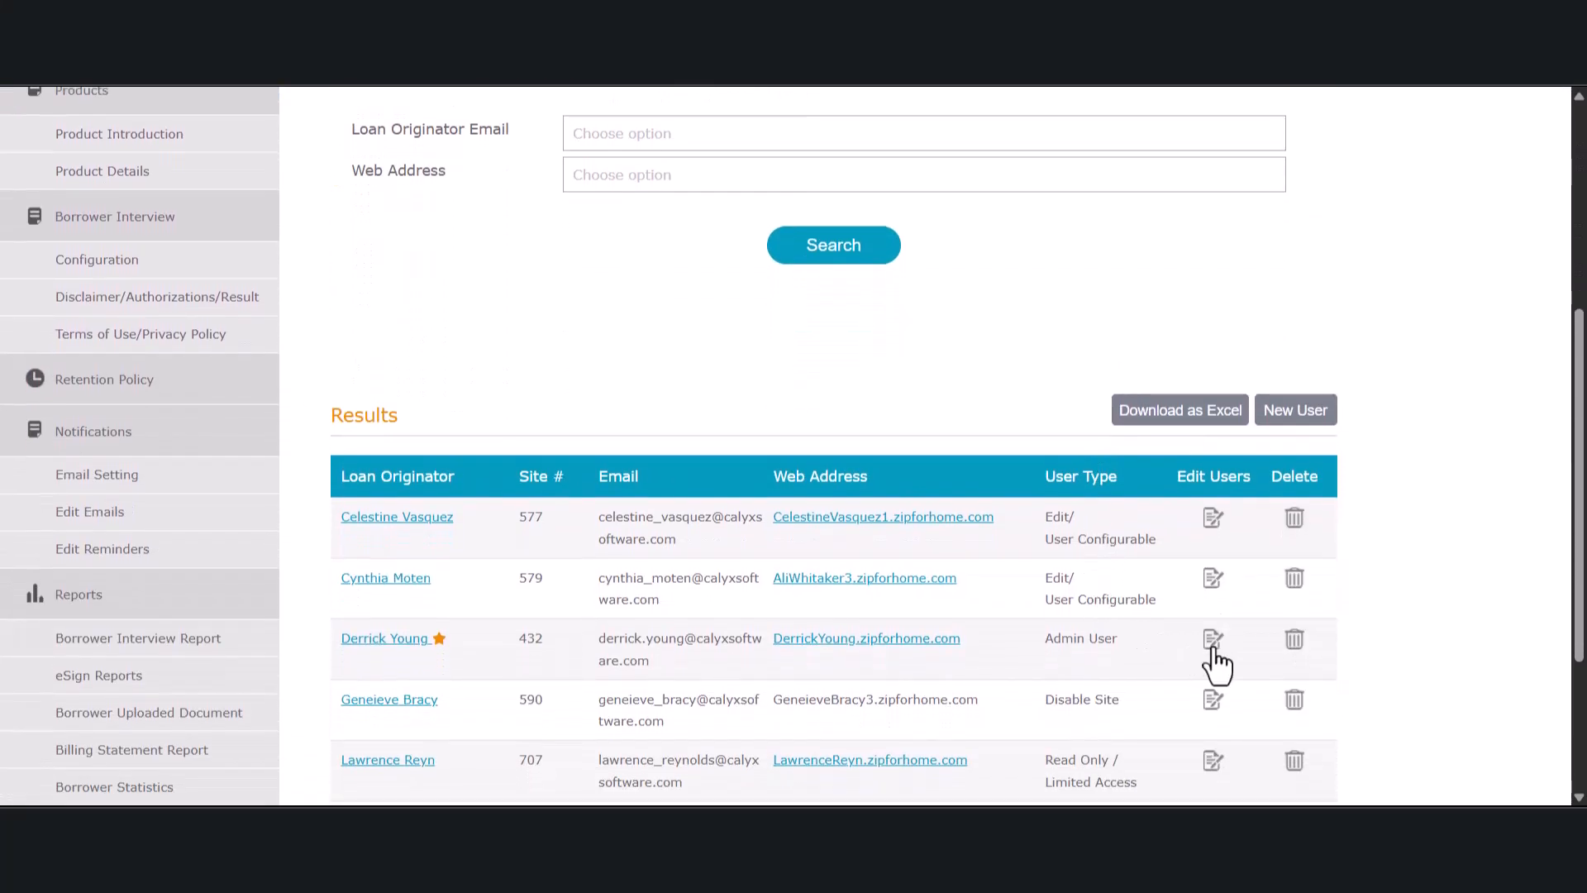
left_click(1214, 647)
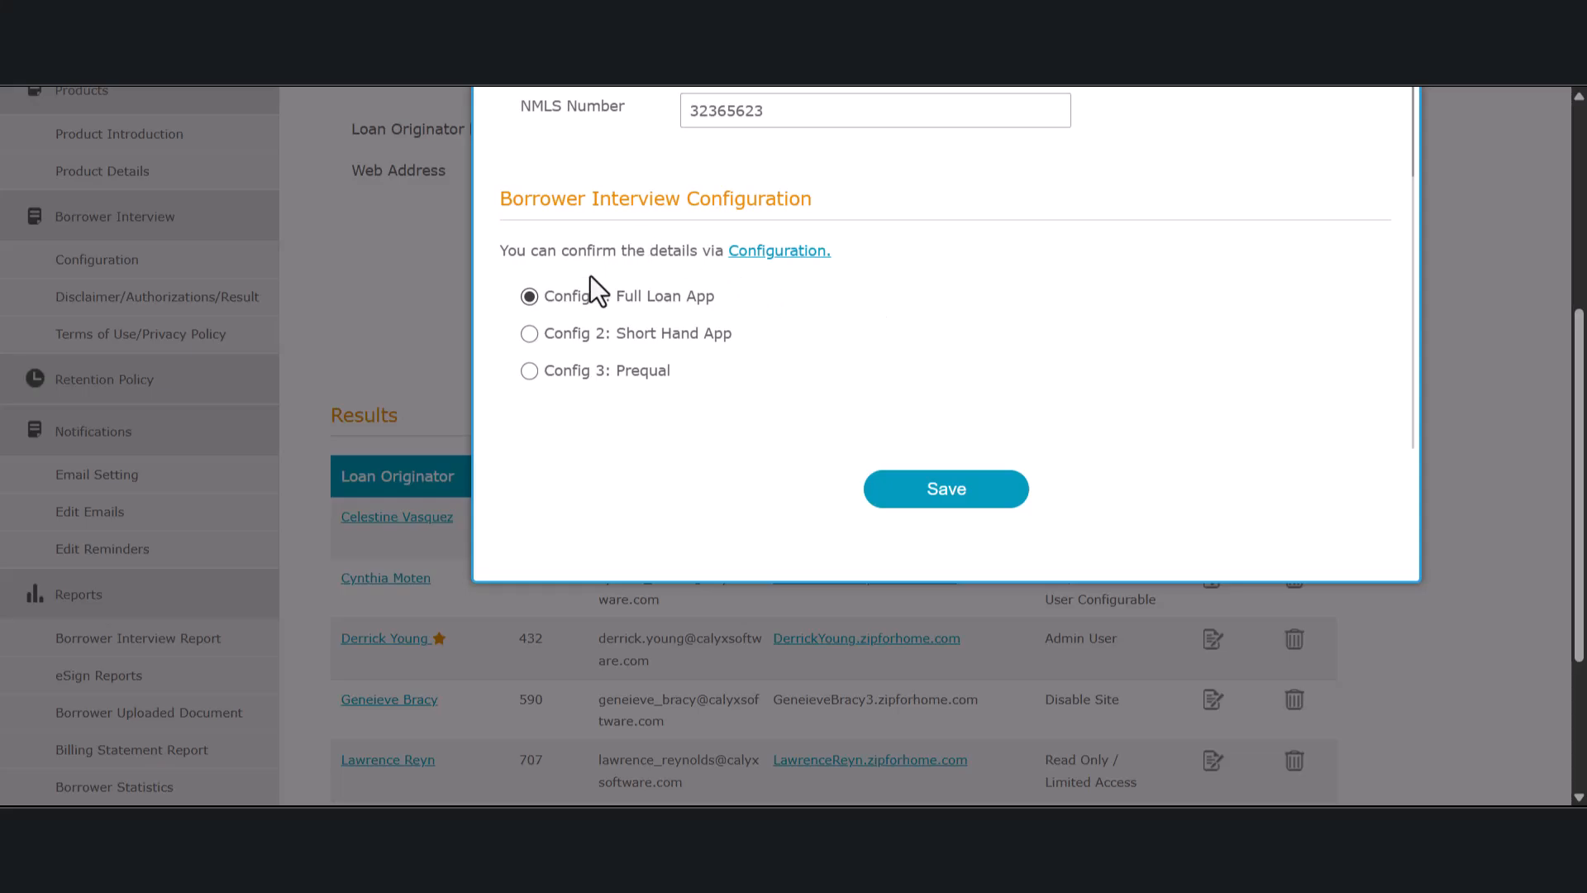
scroll(1191, 401, "up", 5)
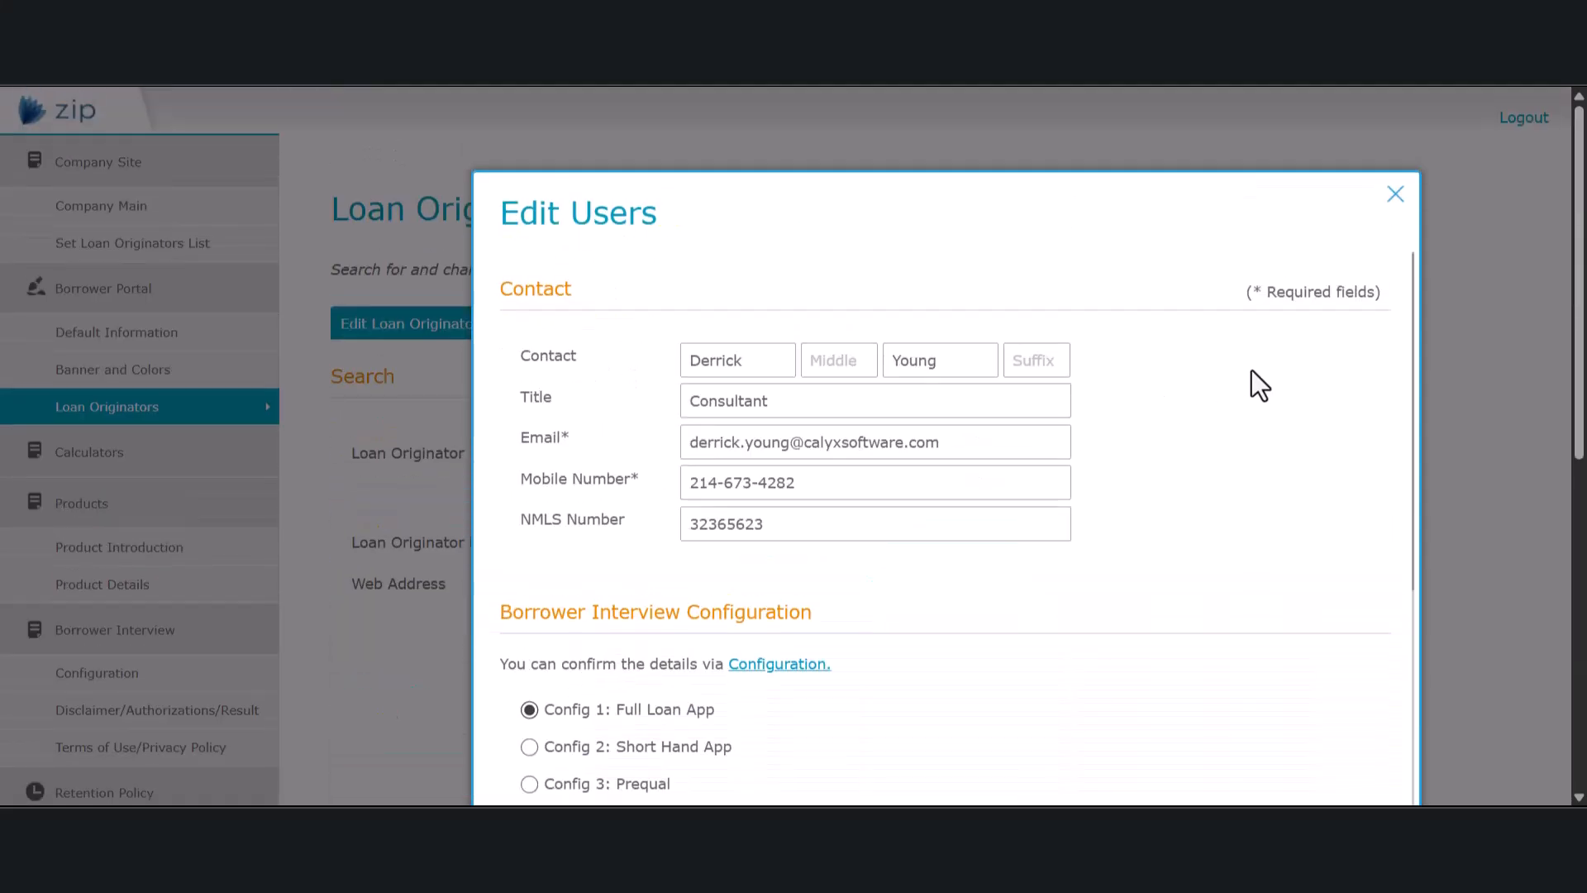
left_click(1394, 195)
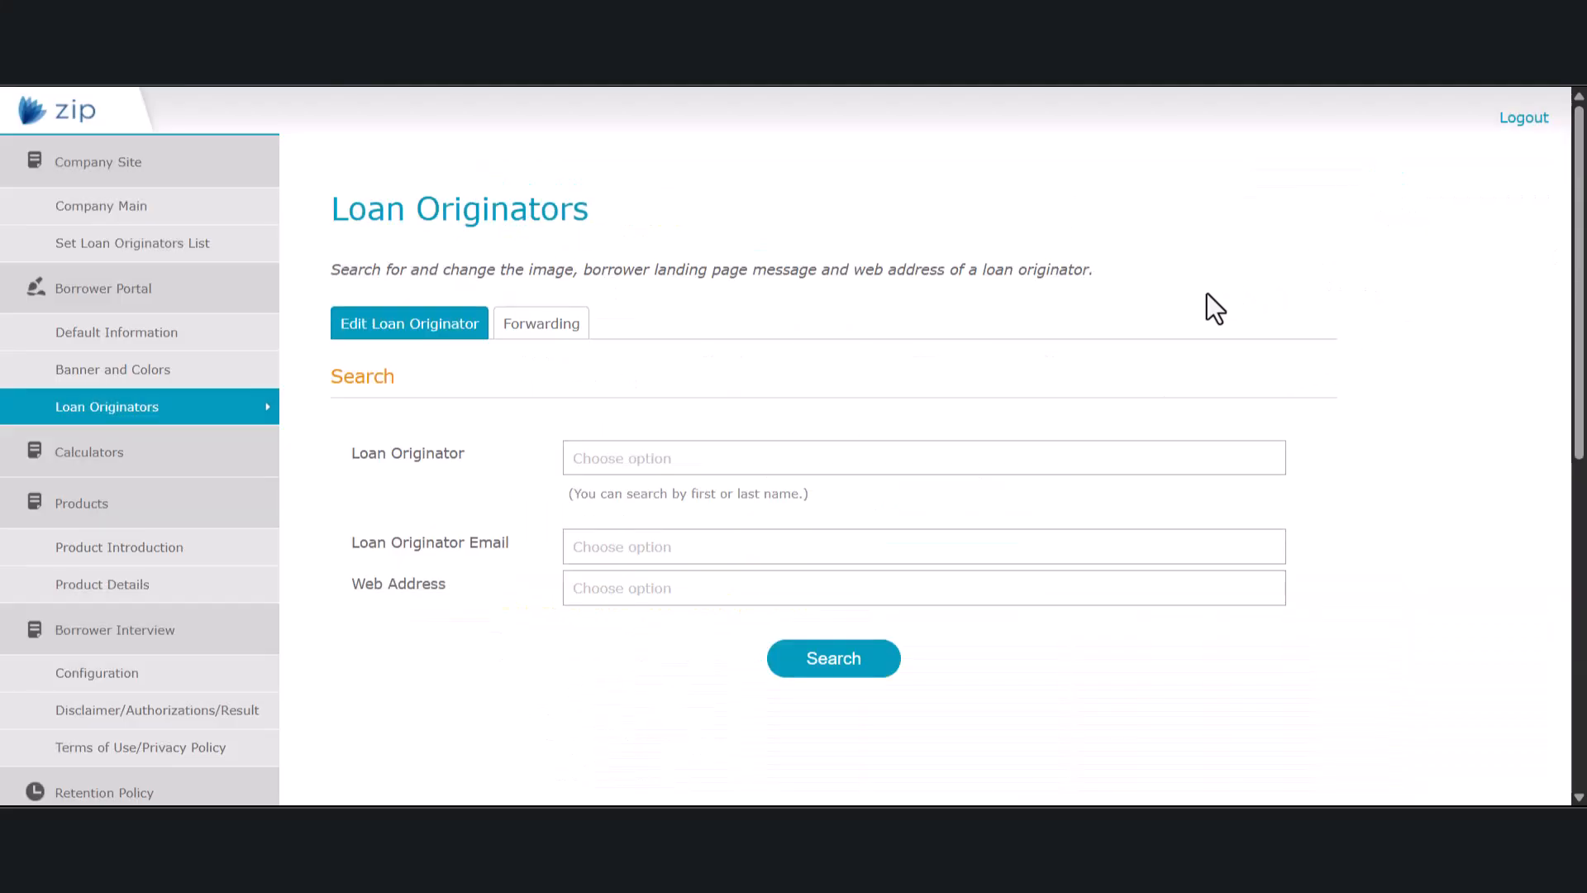
Step: Open the Disclaimer/Authorizations/Result settings and examine the eConsent options, including which part of the interview displays the consent screen
scroll(517, 463, "down", 2)
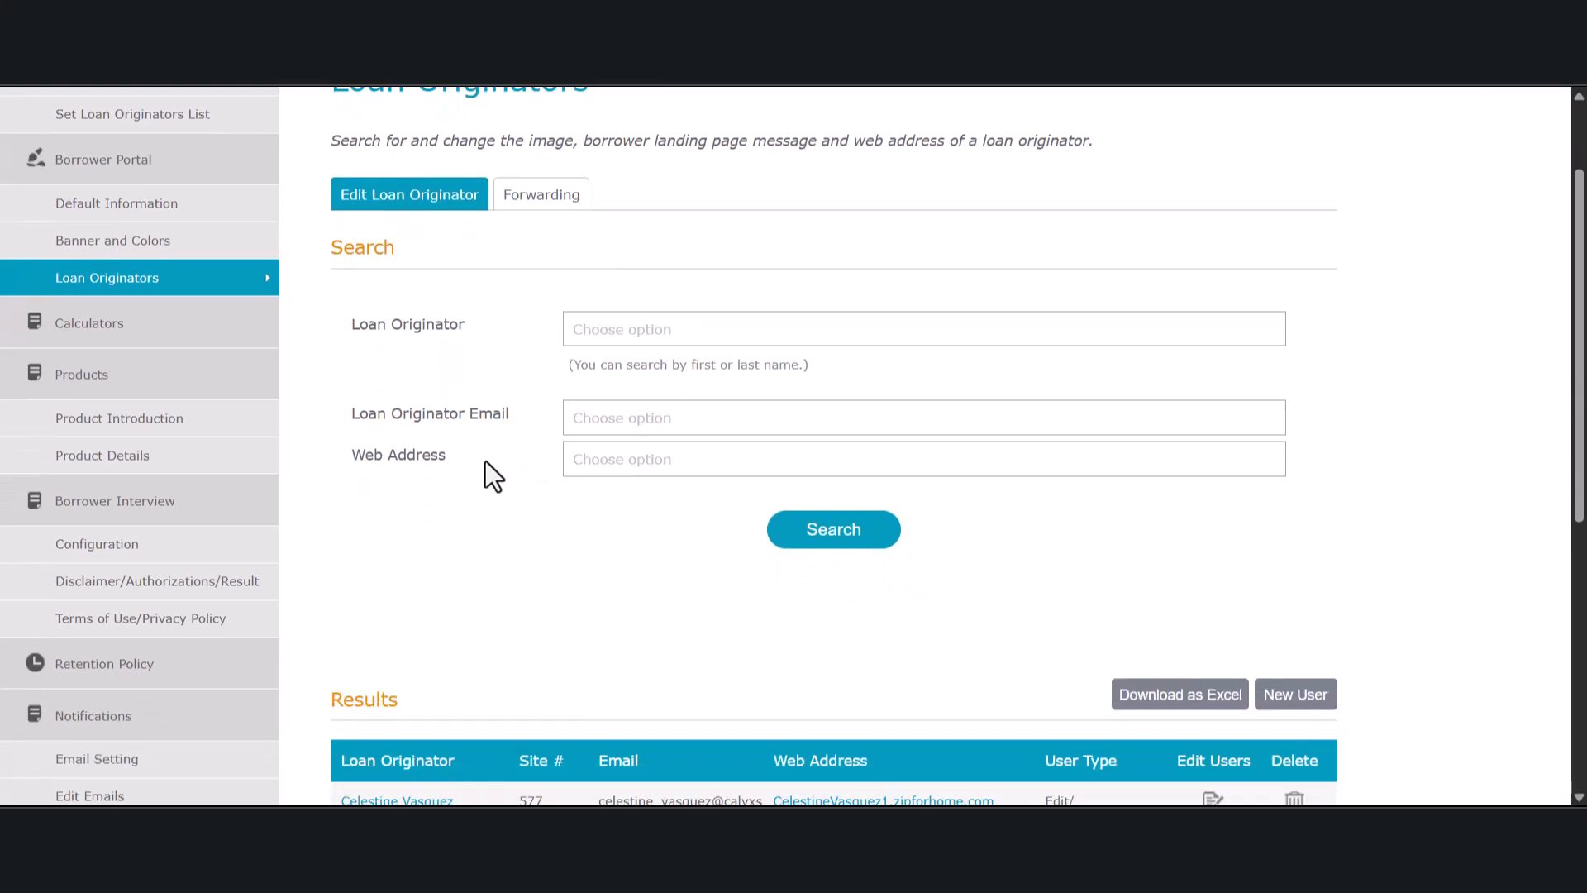
left_click(113, 597)
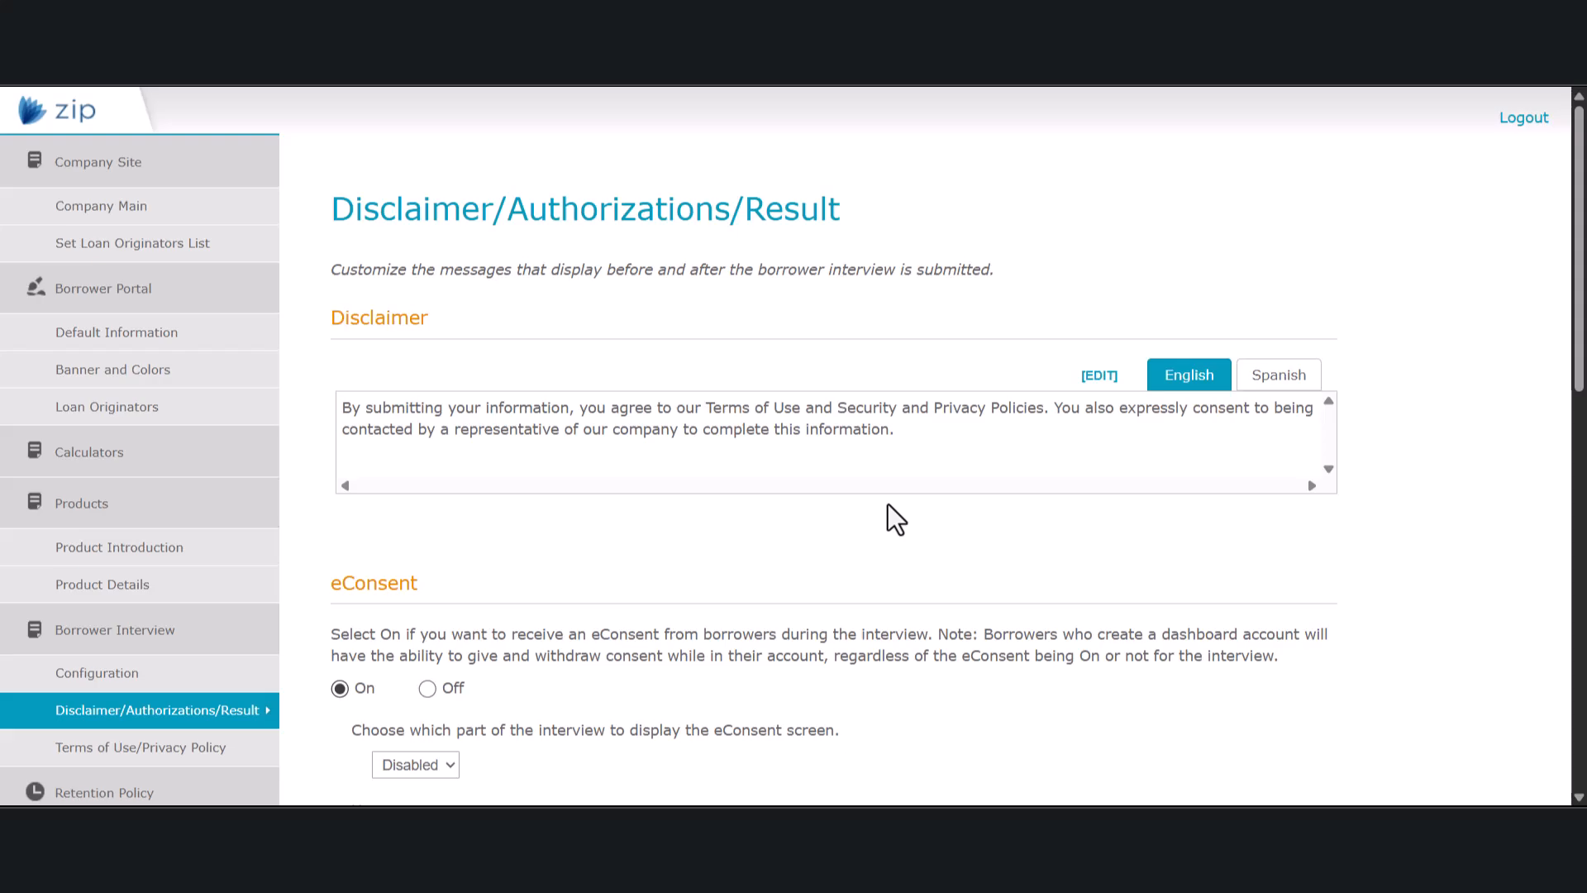
scroll(888, 503, "down", 3)
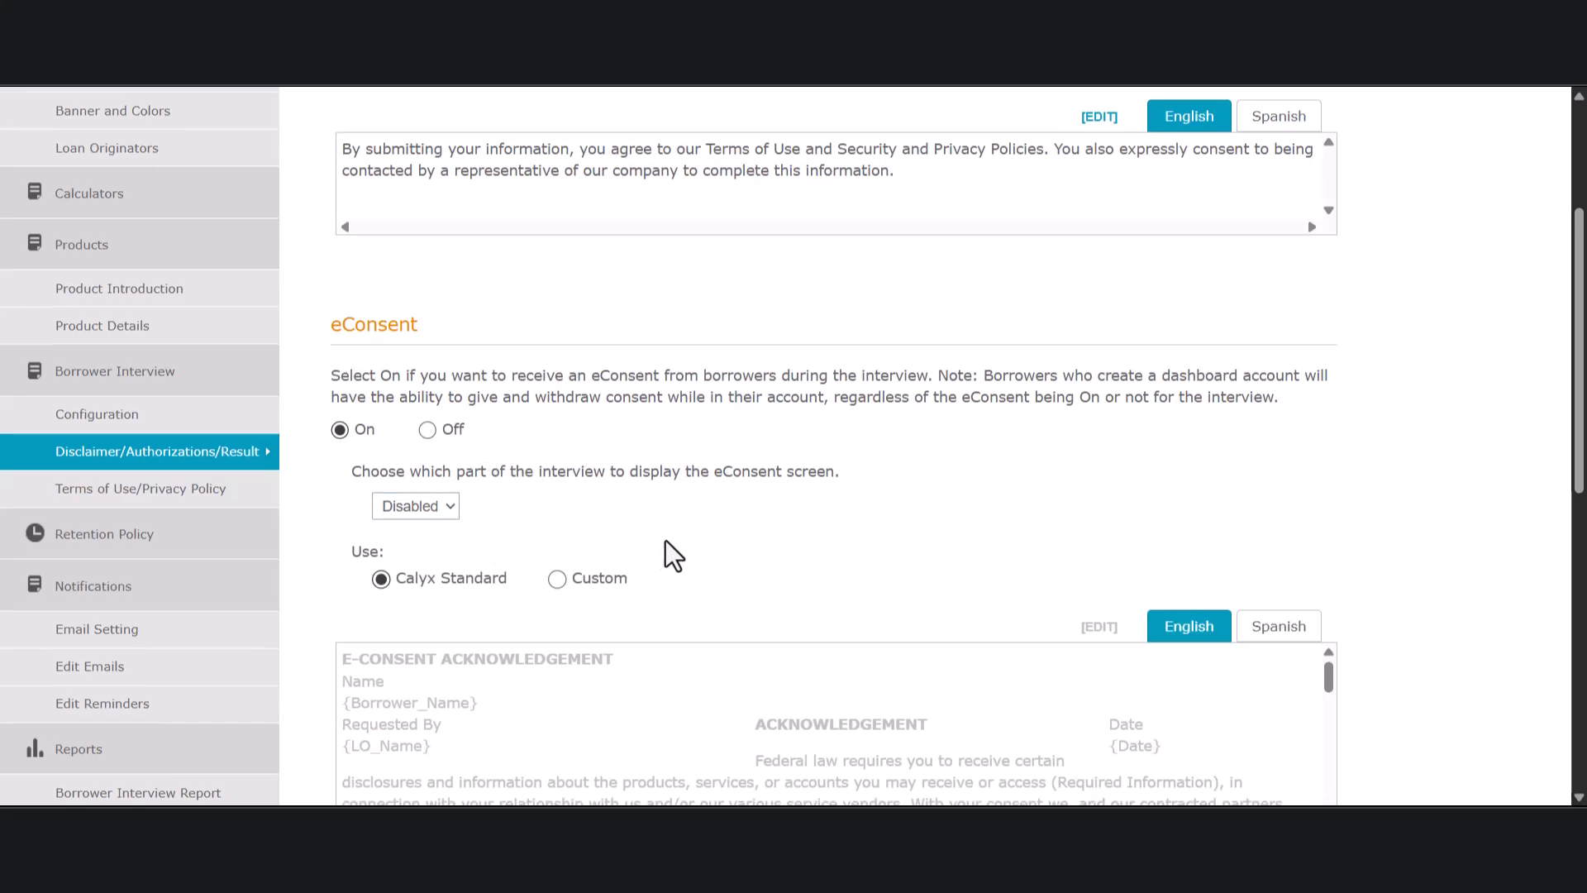
left_click(434, 507)
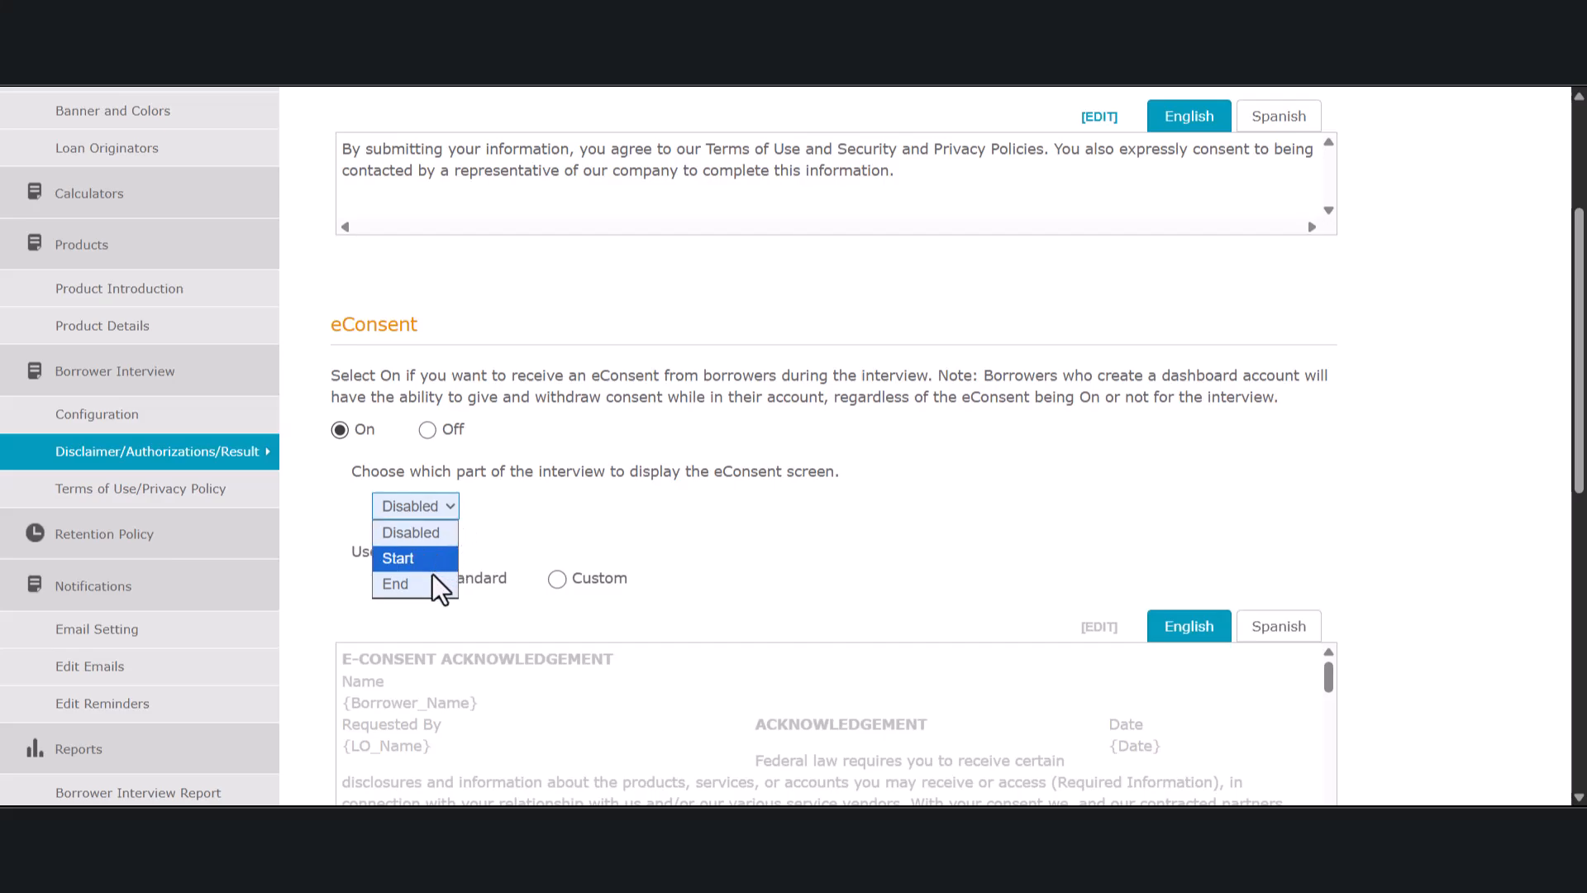
left_click(597, 513)
scroll(1450, 443, "down", 6)
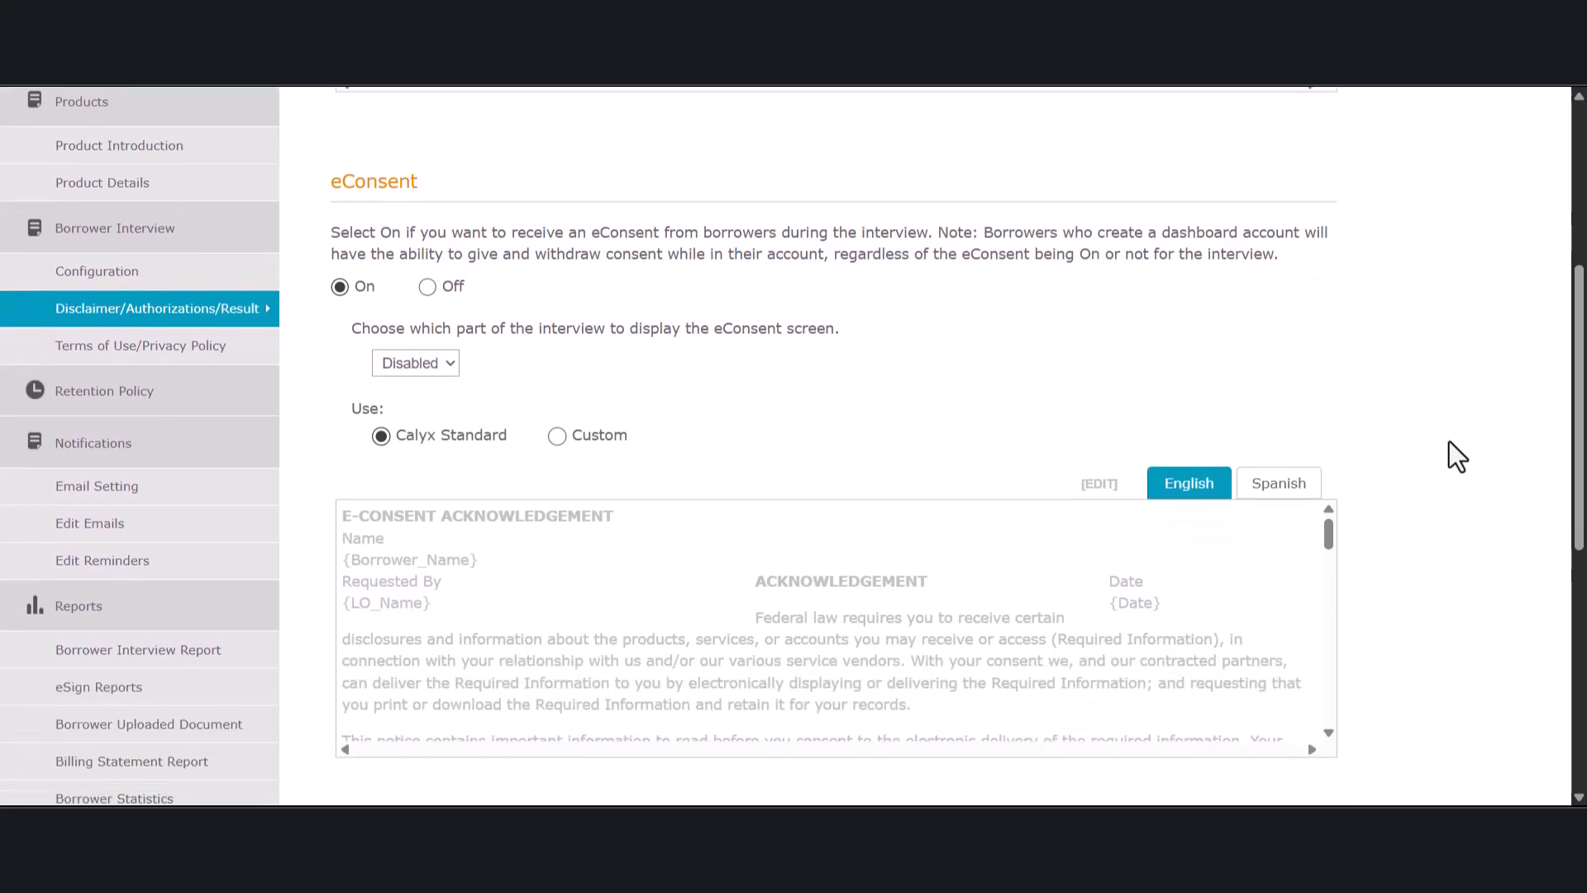
Step: Open the Disclaimer content for editing, examine its English and Spanish texts, and close it without saving
scroll(1452, 451, "up", 8)
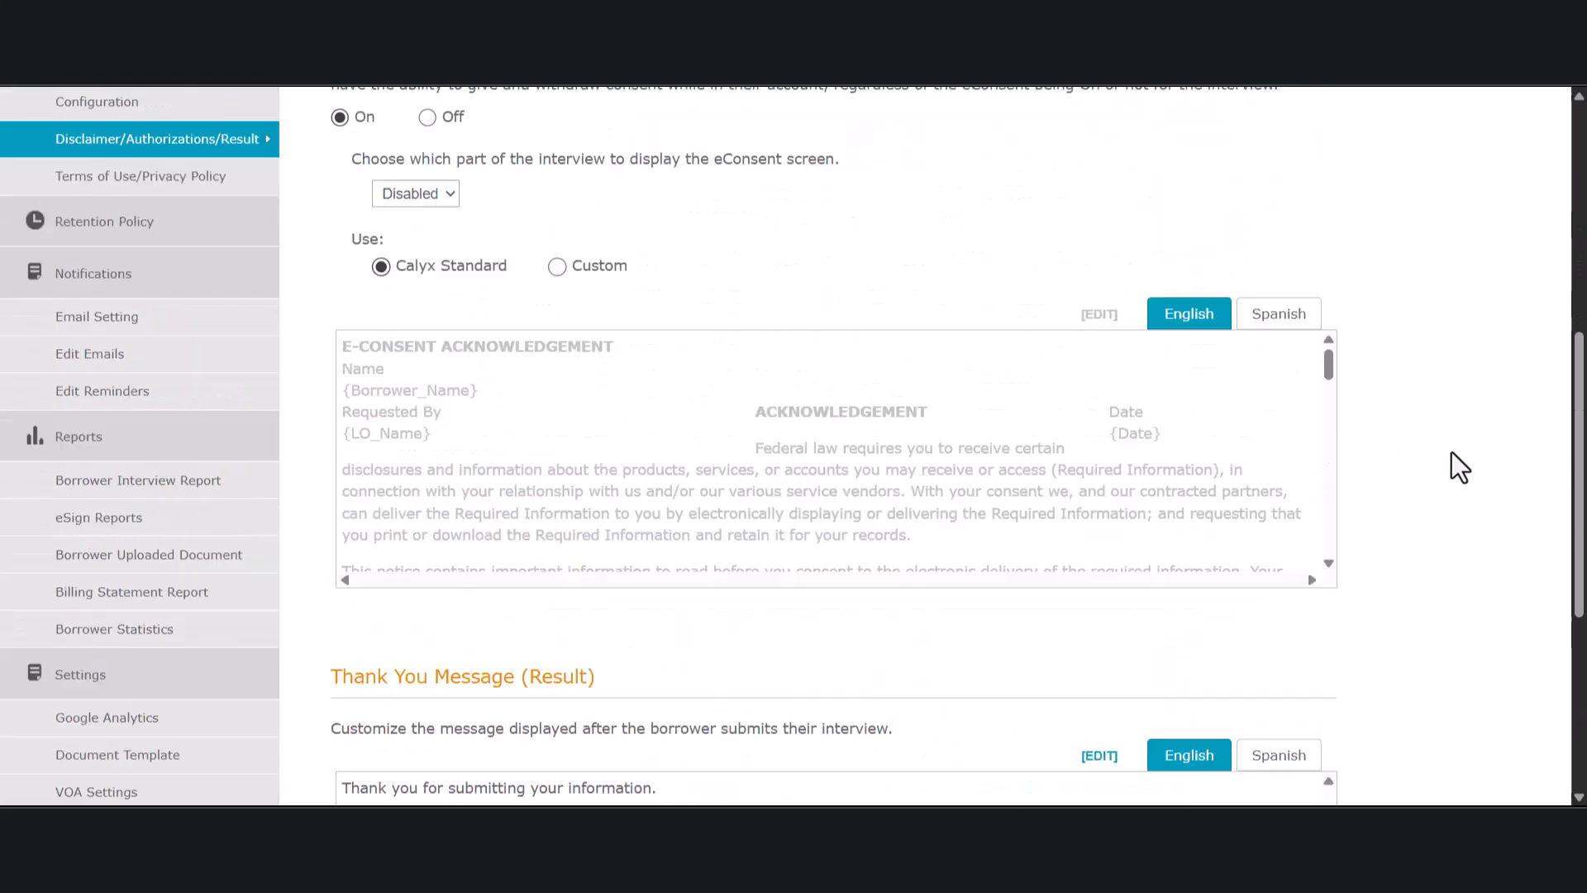
scroll(1429, 433, "up", 2)
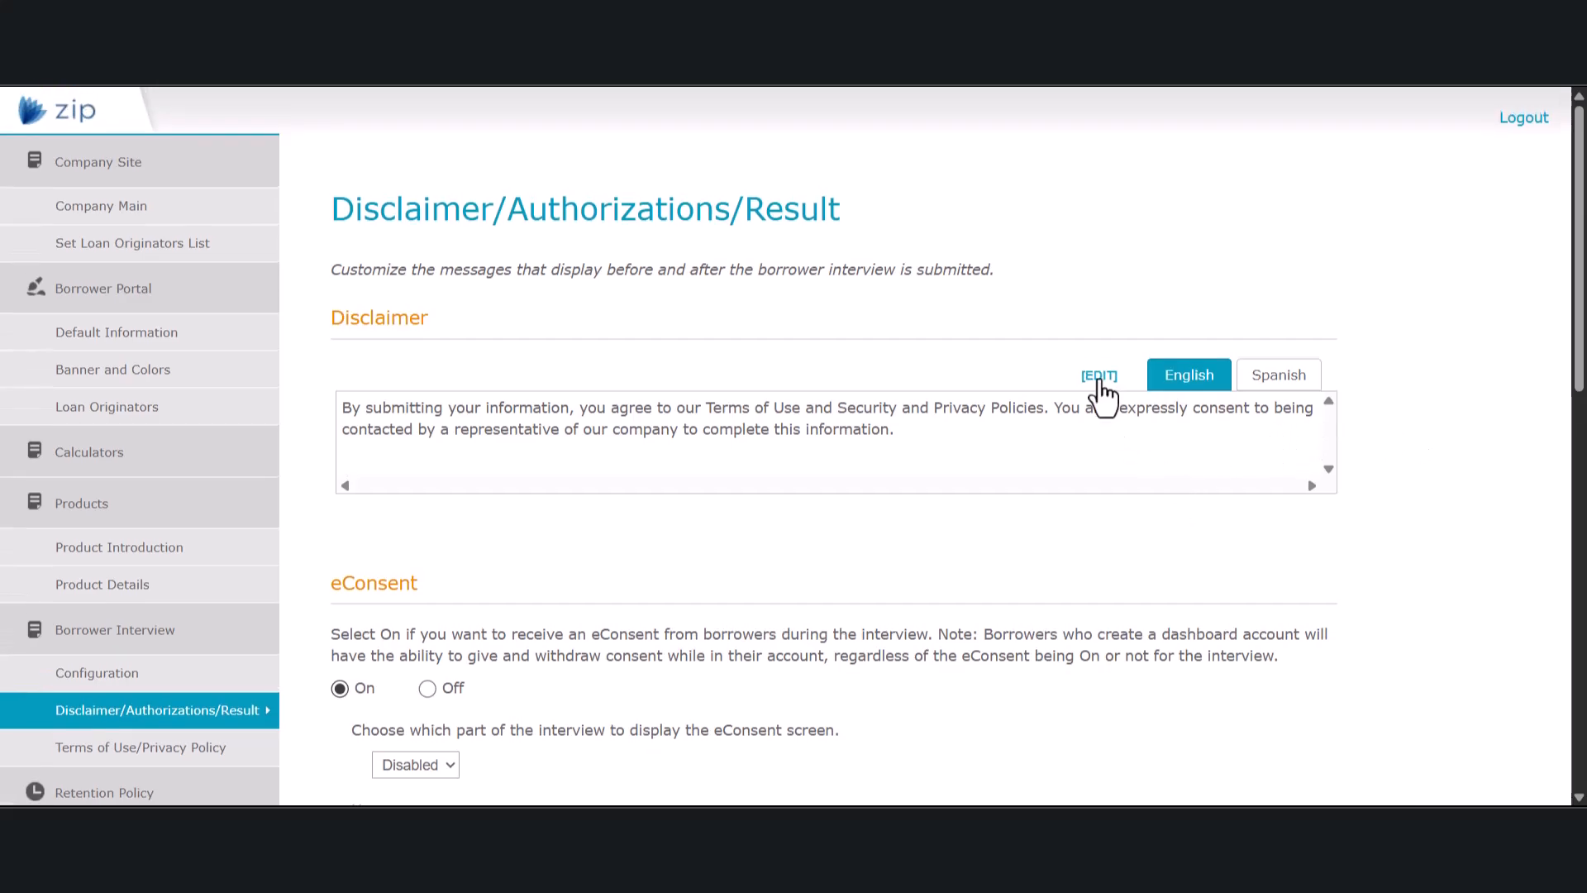
left_click(1100, 376)
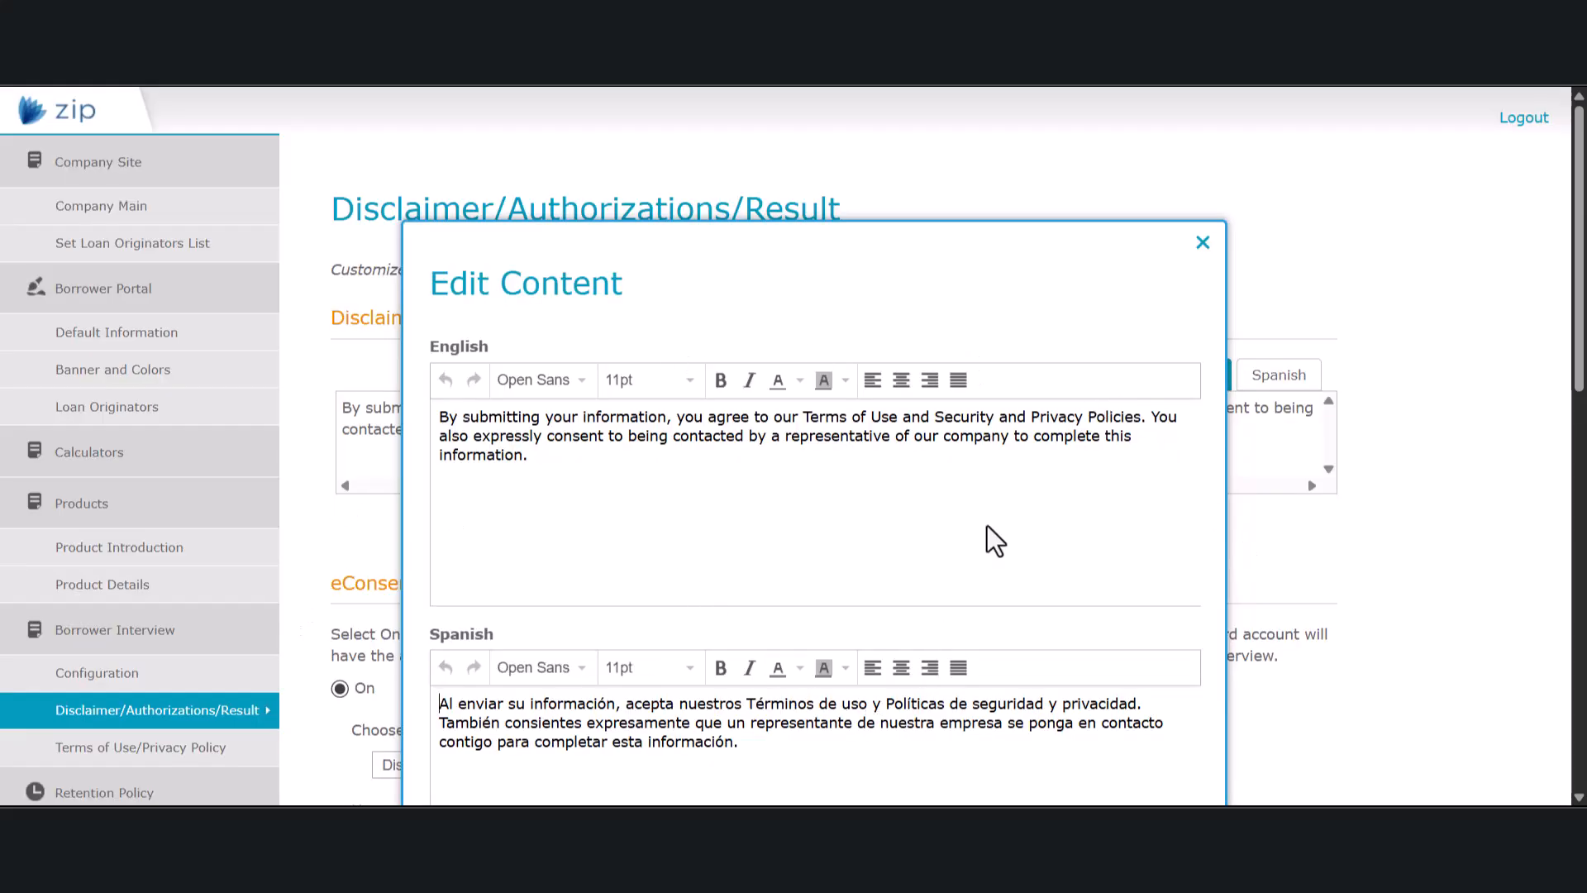
left_click(1203, 245)
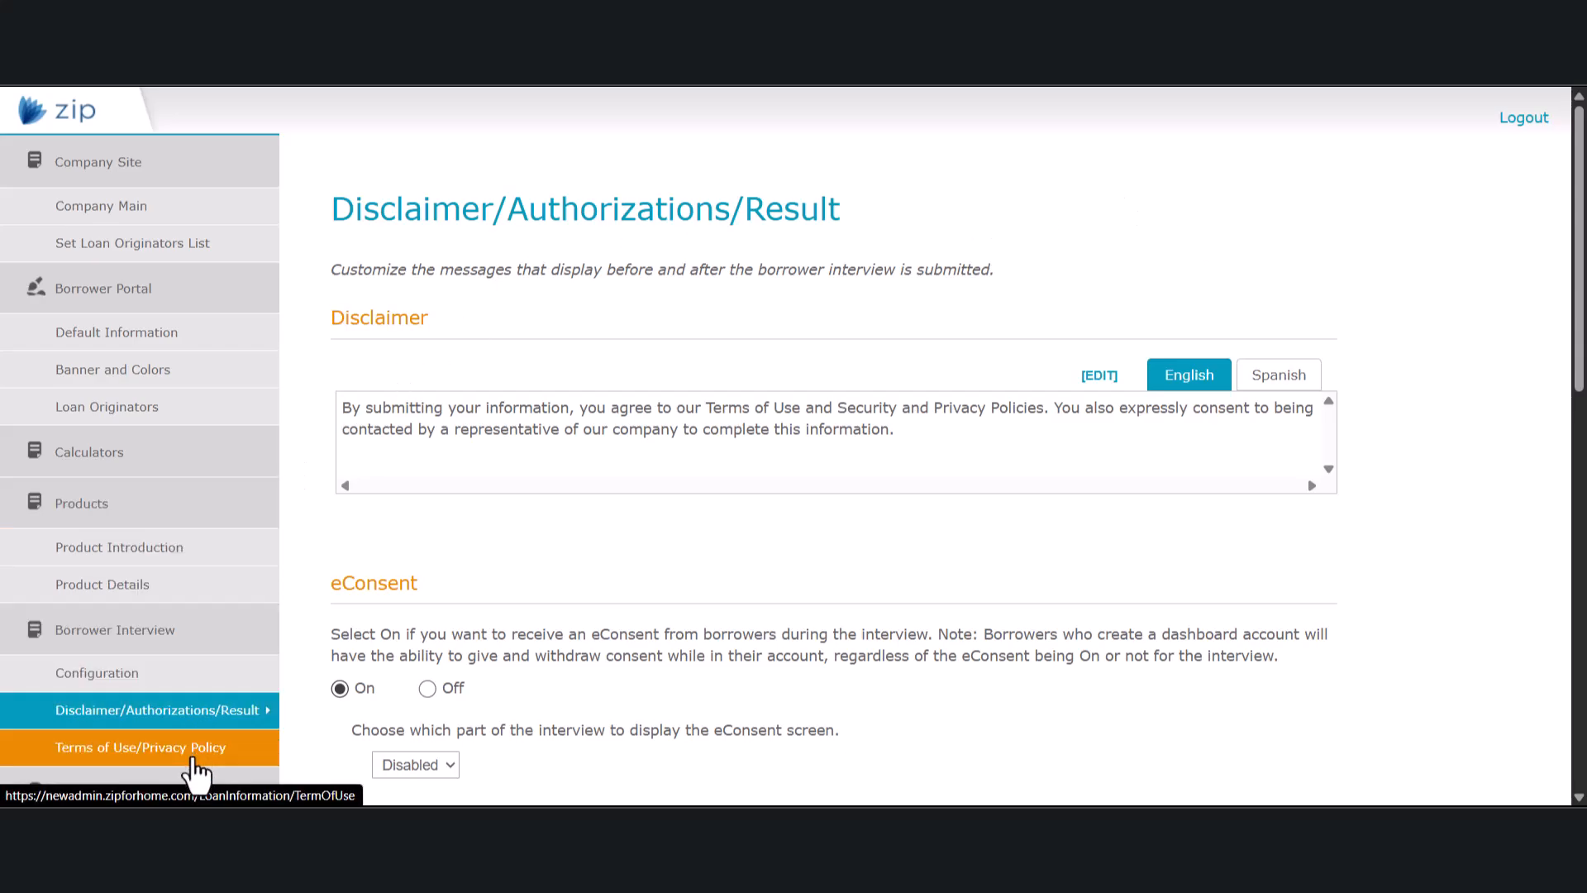
Step: Examine the Terms of Use and Privacy Policy texts, opening the Terms of Use content editor and closing it without saving
left_click(195, 763)
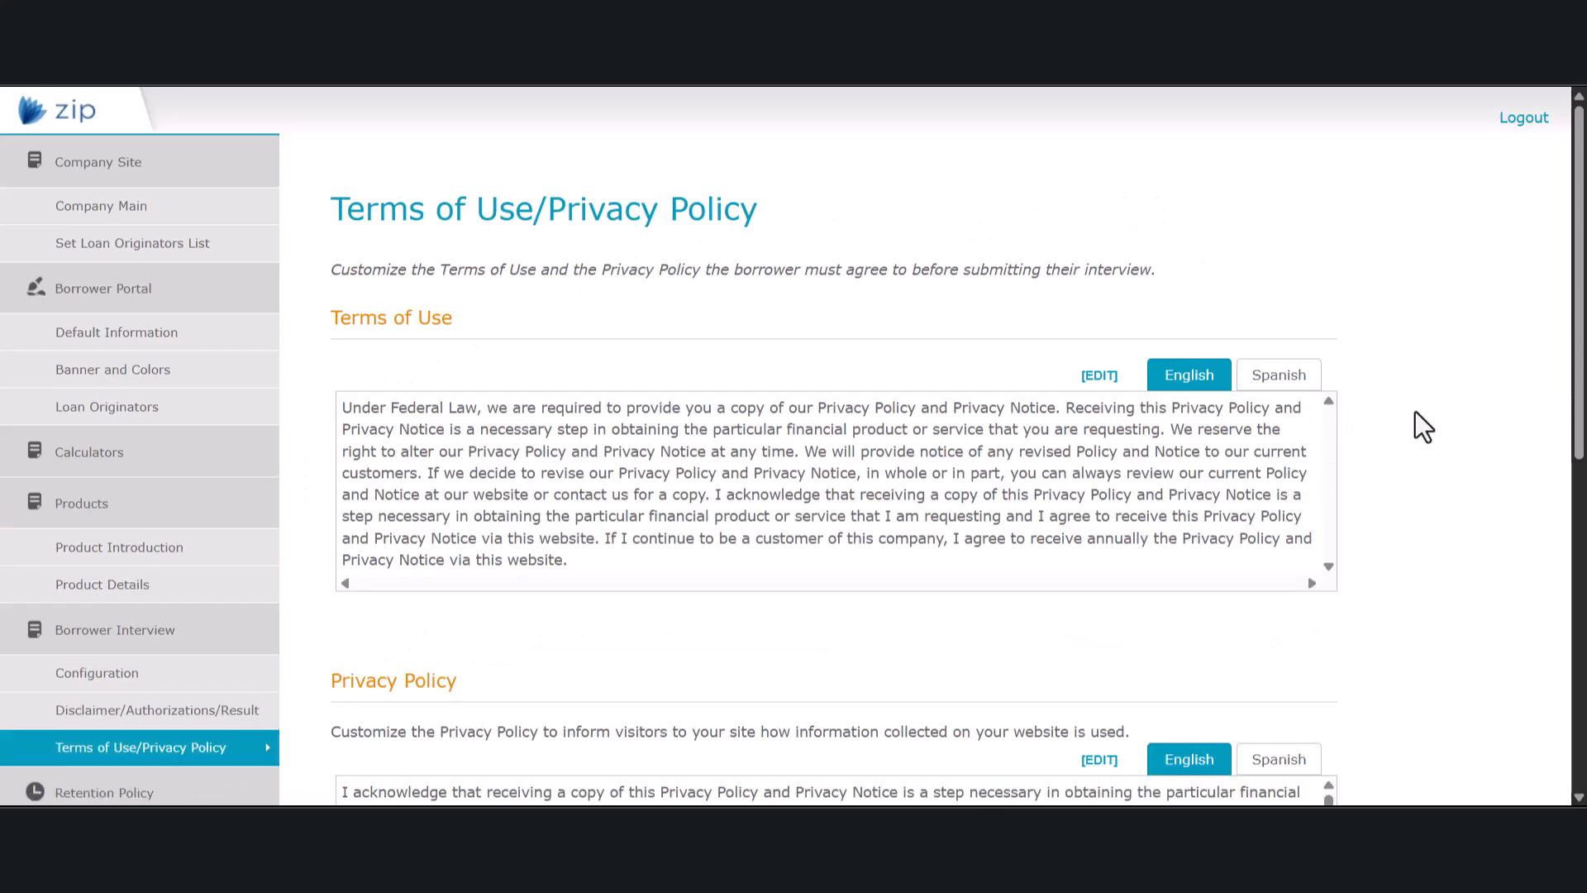
scroll(1482, 454, "down", 5)
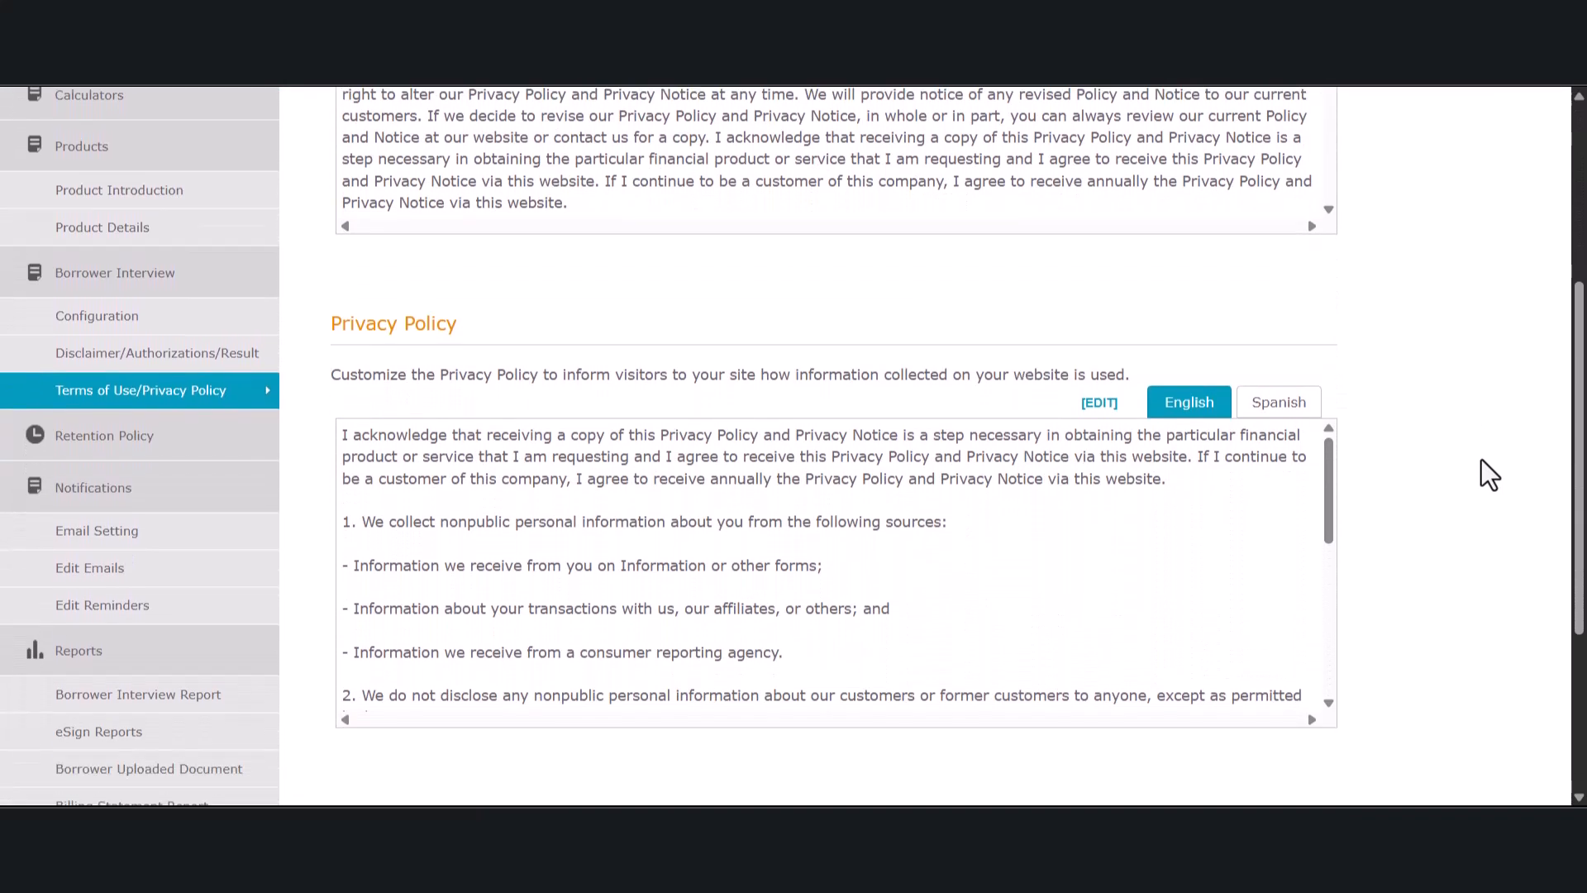
scroll(1482, 460, "up", 5)
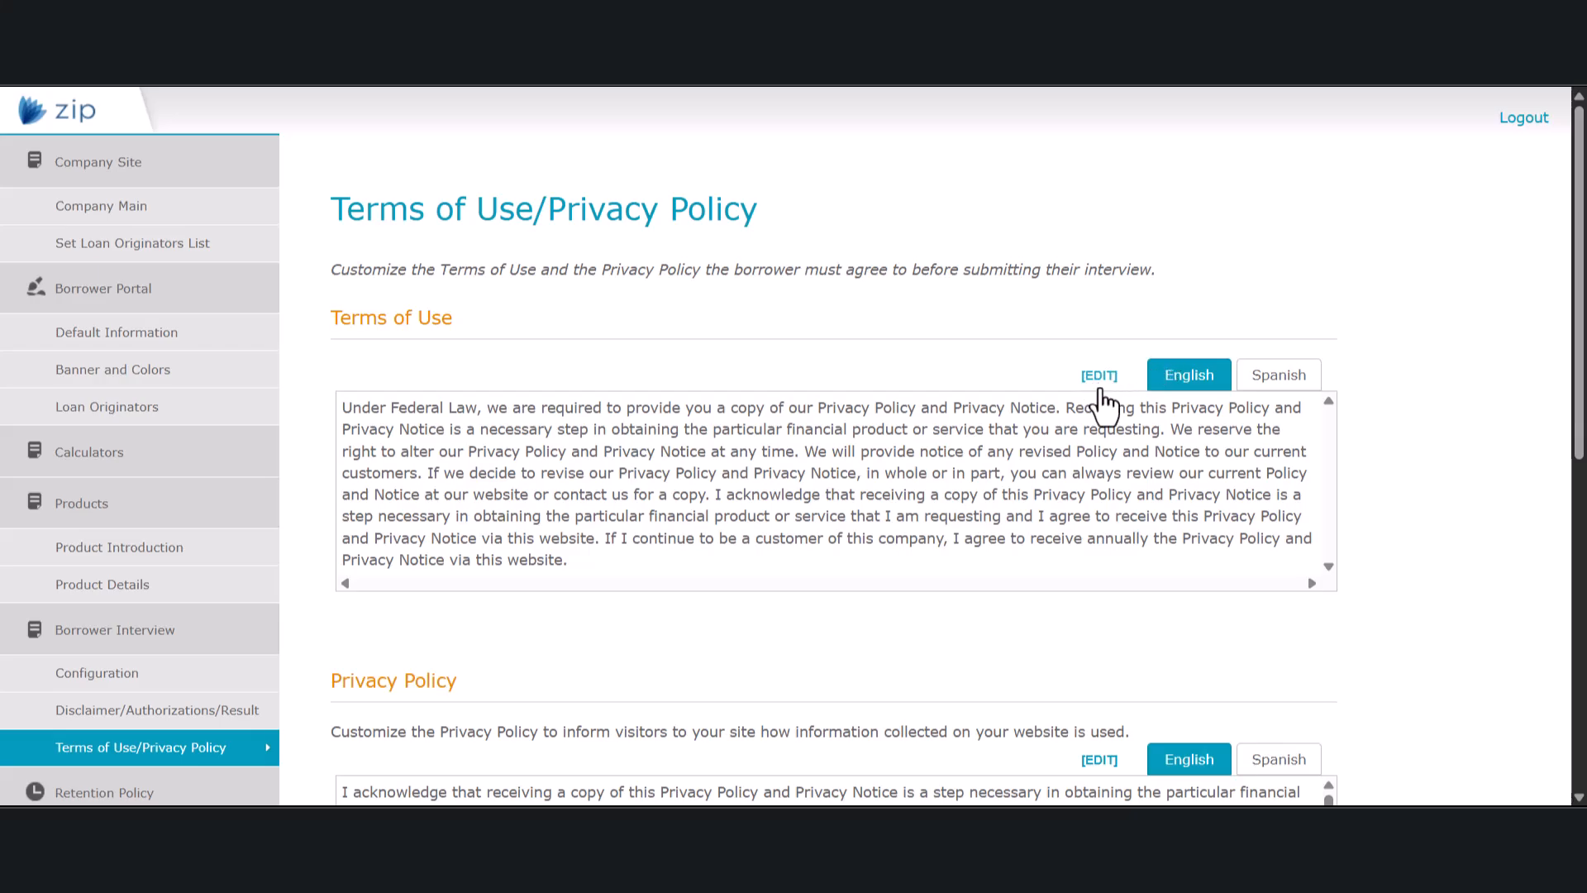
left_click(1101, 379)
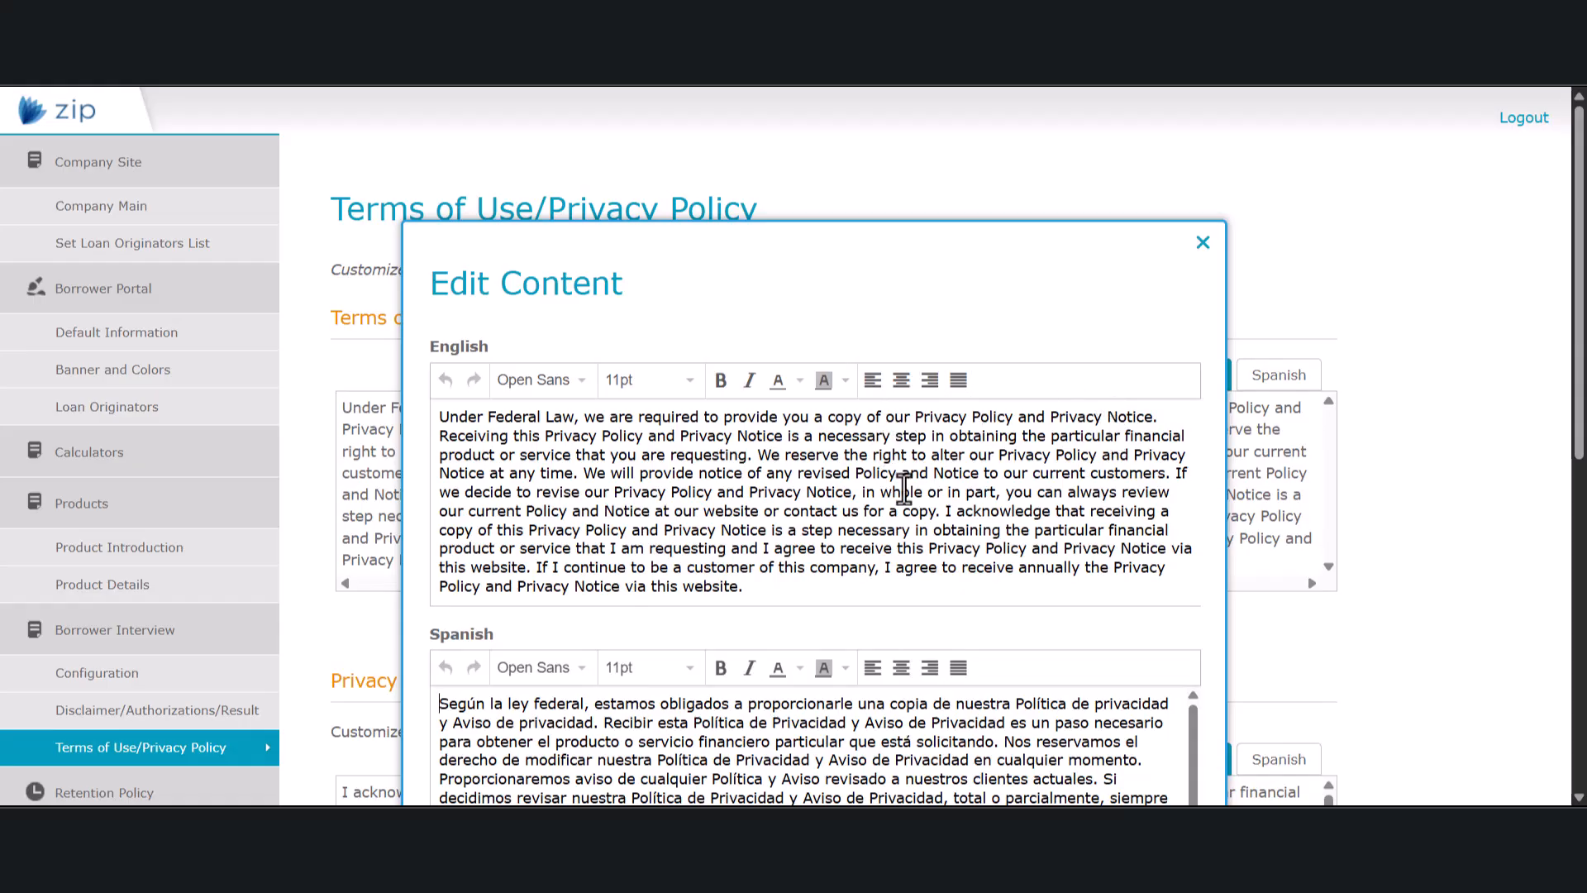
left_click(1204, 248)
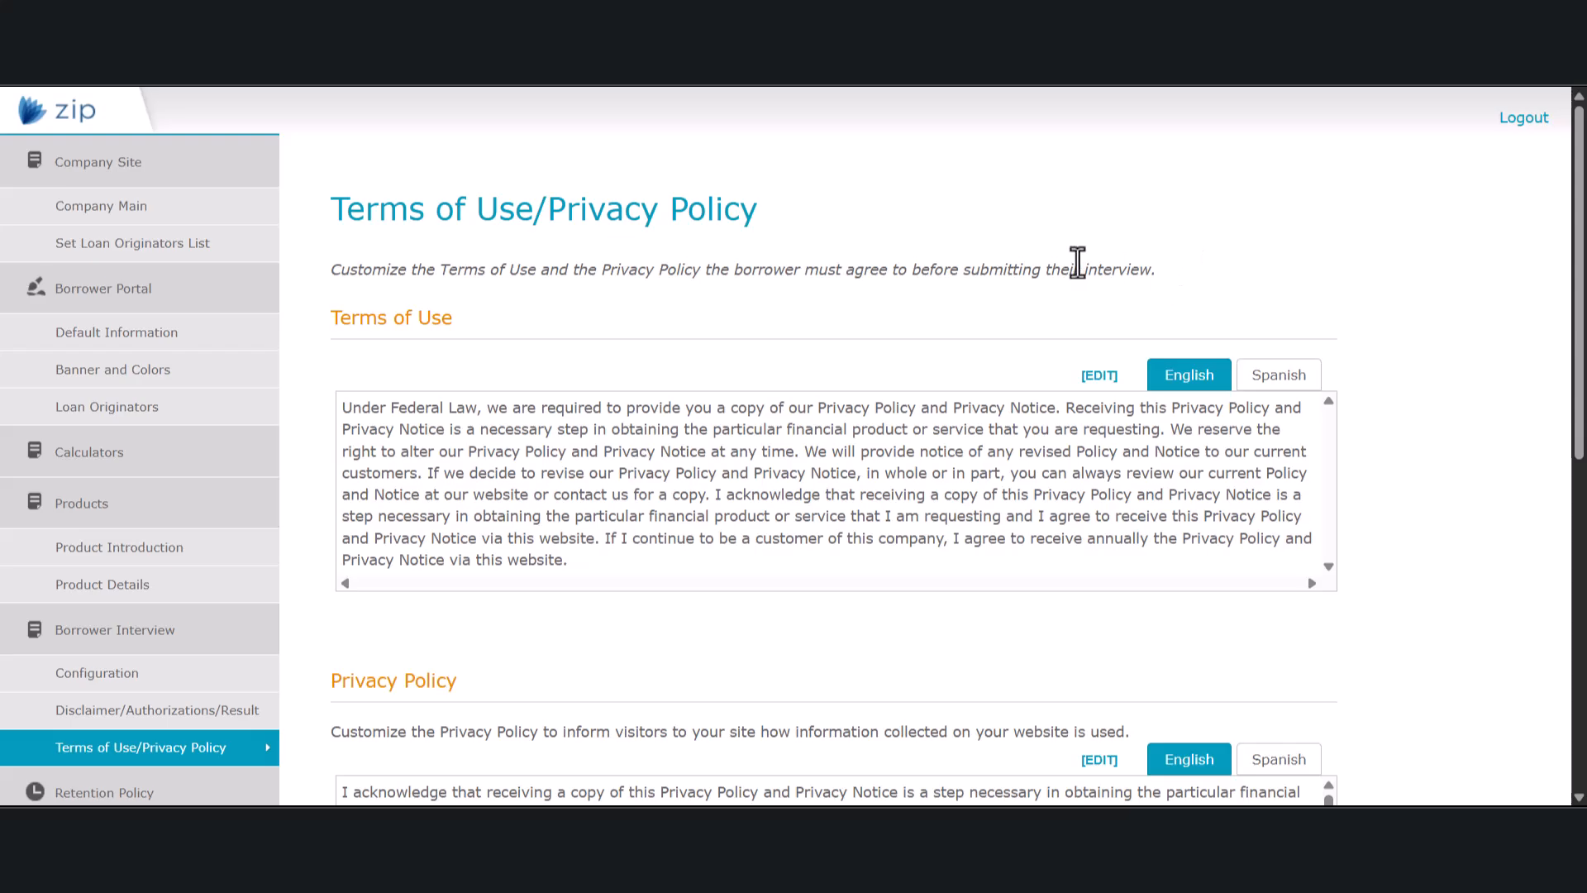
scroll(305, 248, "down", 3)
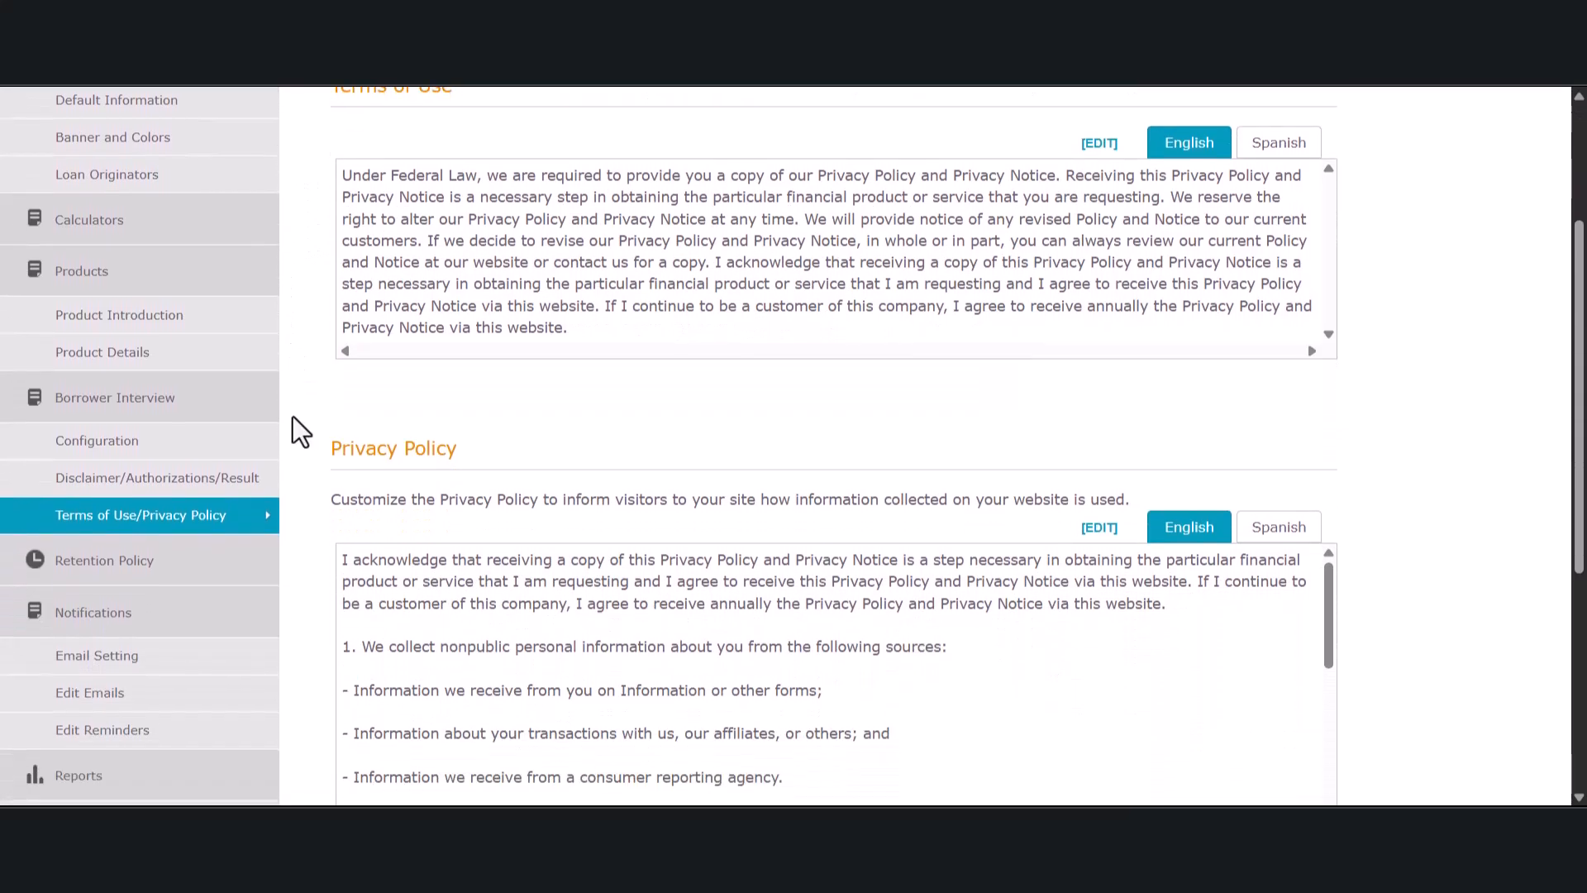
Step: Open the Retention Policy settings and examine the retention periods for loan information and for eDisclosure and eSignature documents
left_click(142, 563)
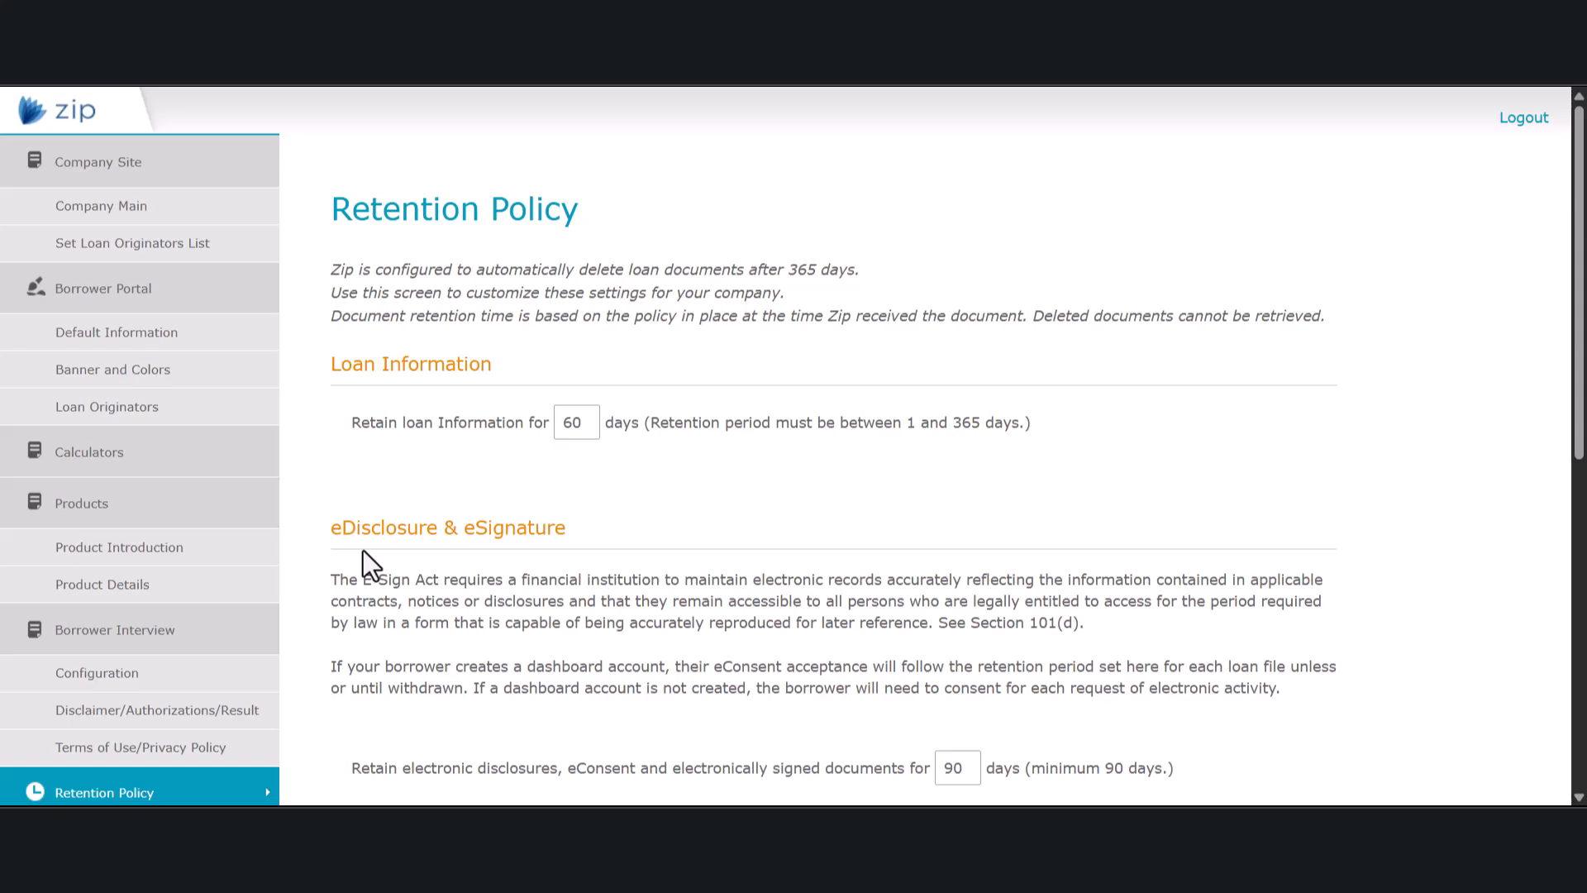
scroll(364, 550, "down", 2)
scroll(364, 550, "down", 1)
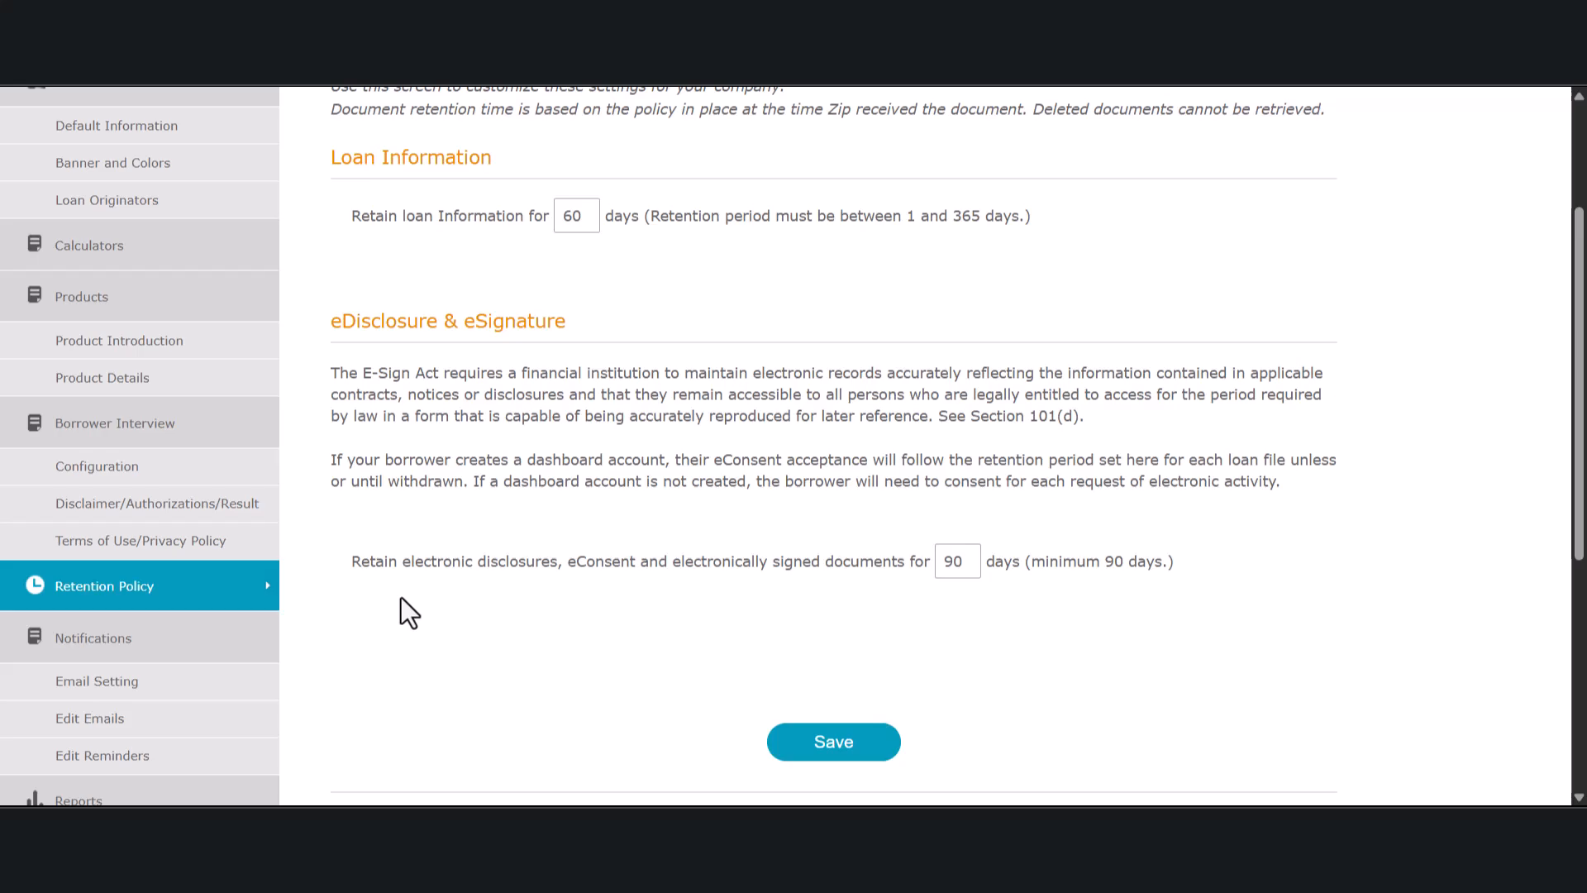
Step: Open the notification Email Setting and add two blank fields, Email 2 and Email 3, under Additional Email Addresses
left_click(197, 688)
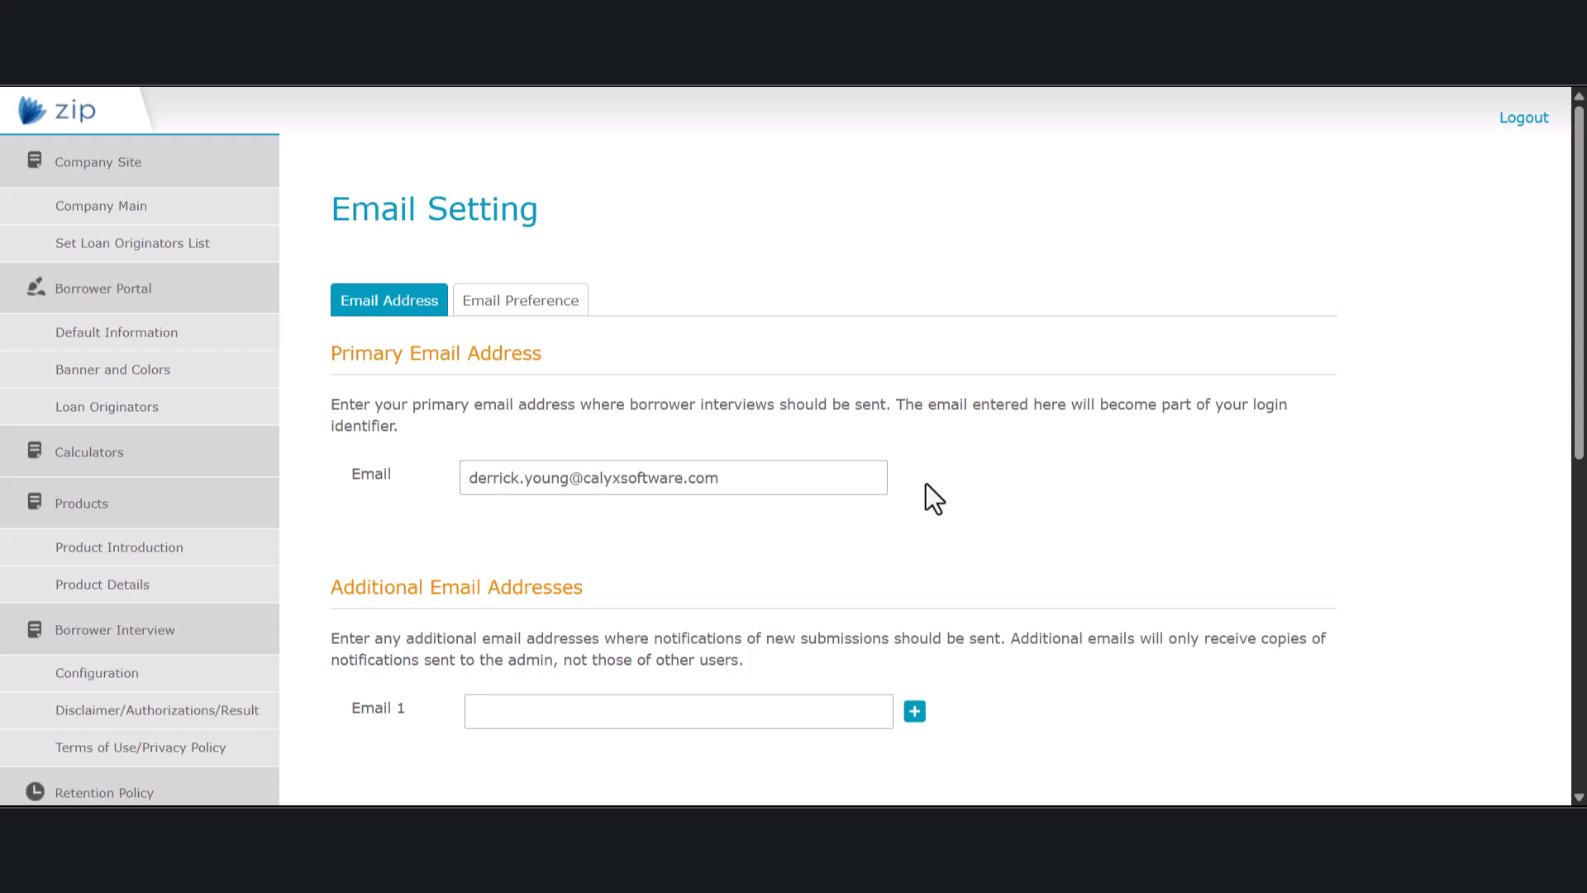
scroll(926, 484, "down", 3)
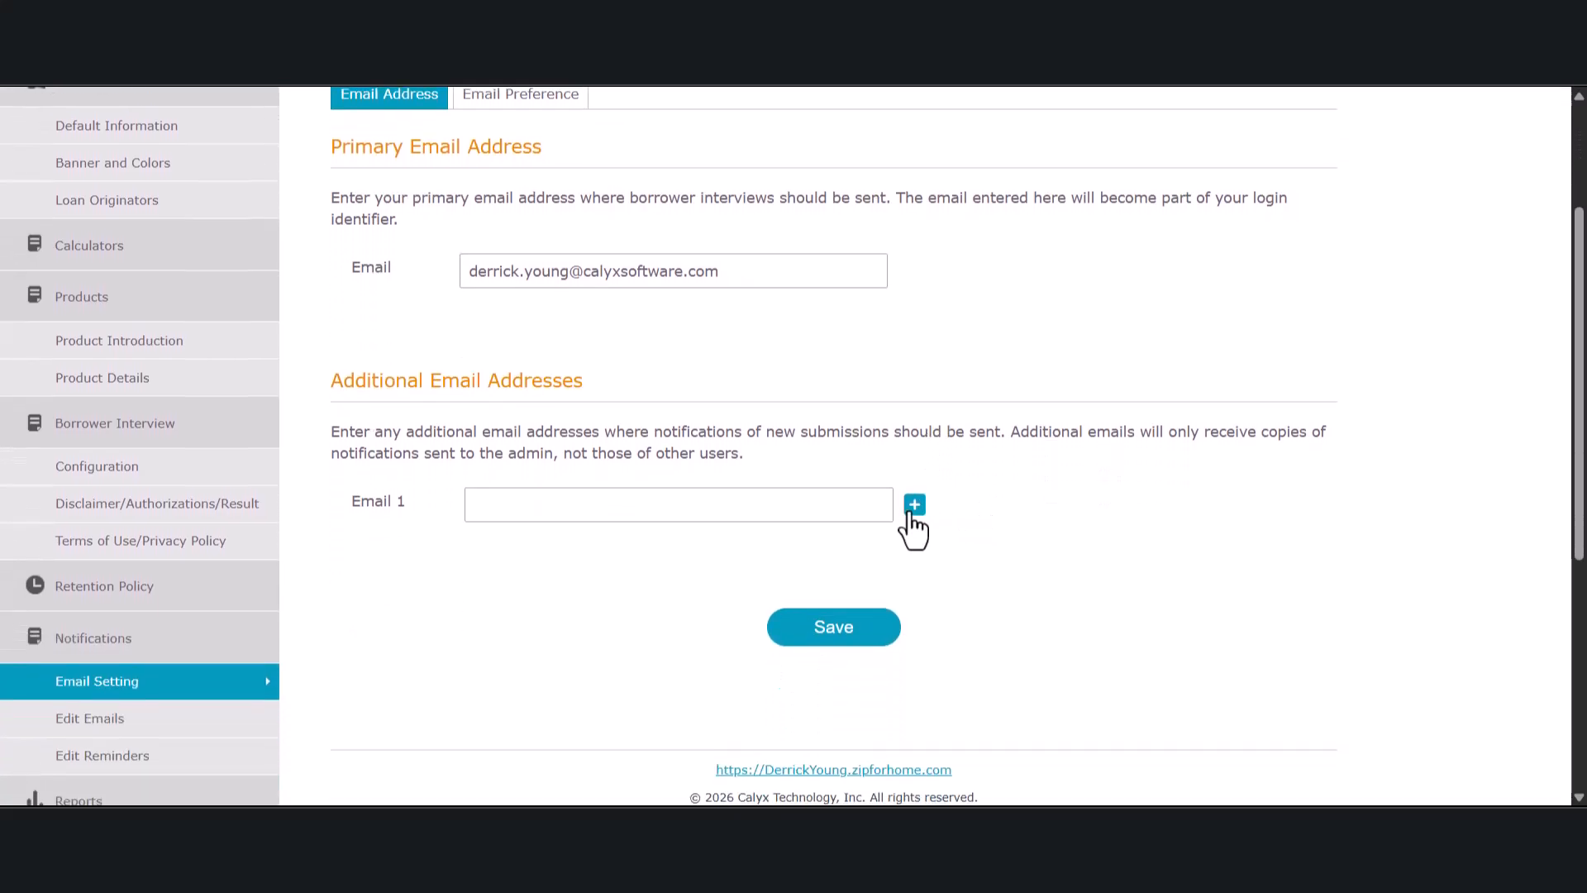
left_click(914, 504)
left_click(914, 505)
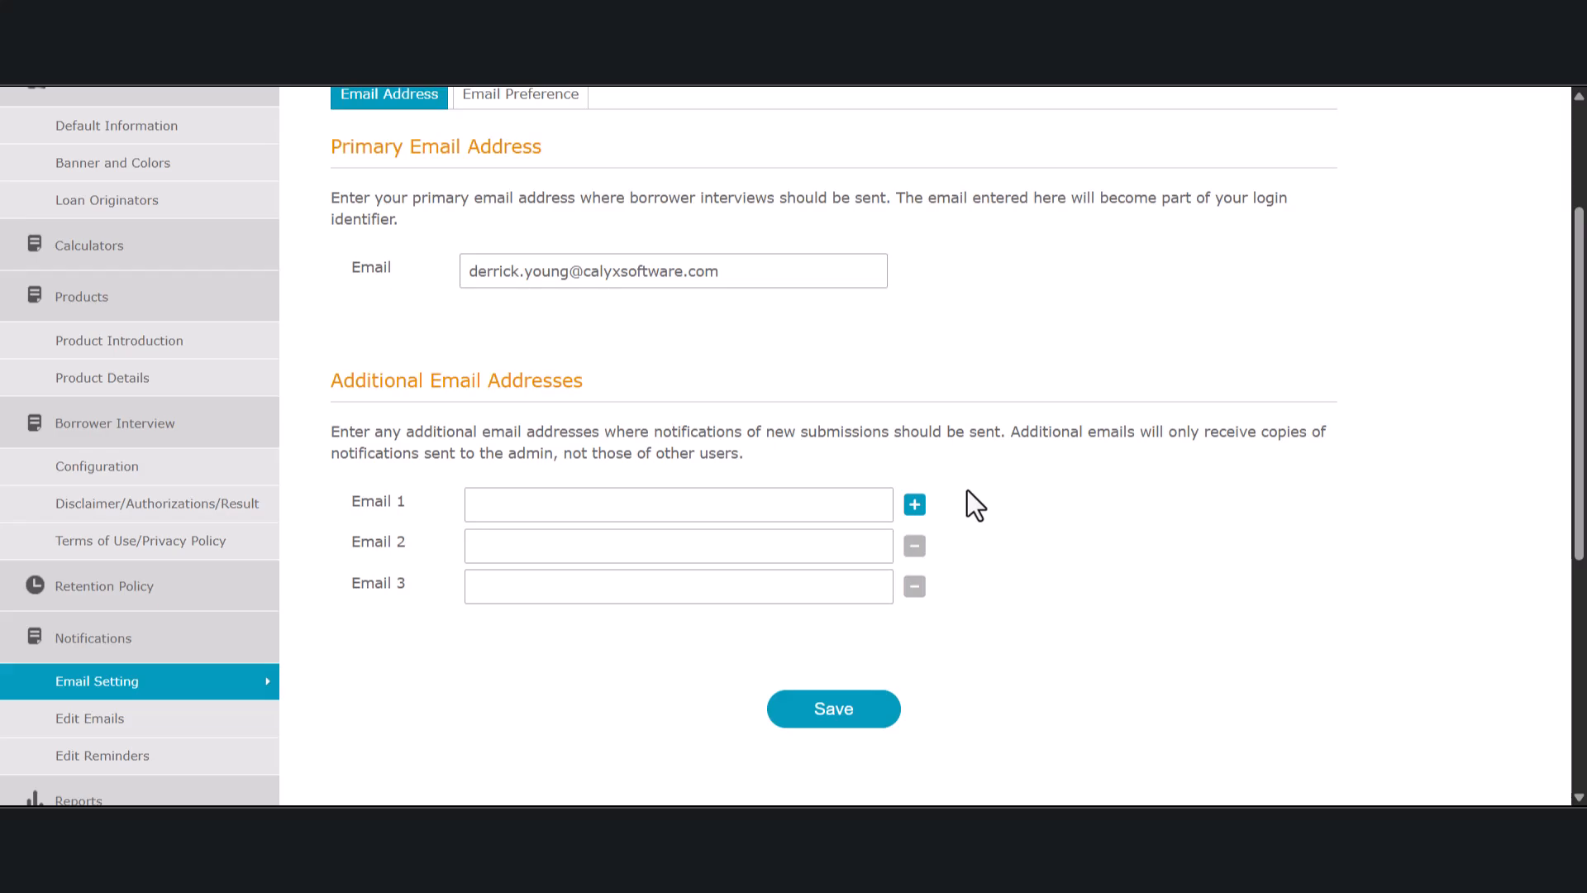
scroll(968, 489, "up", 2)
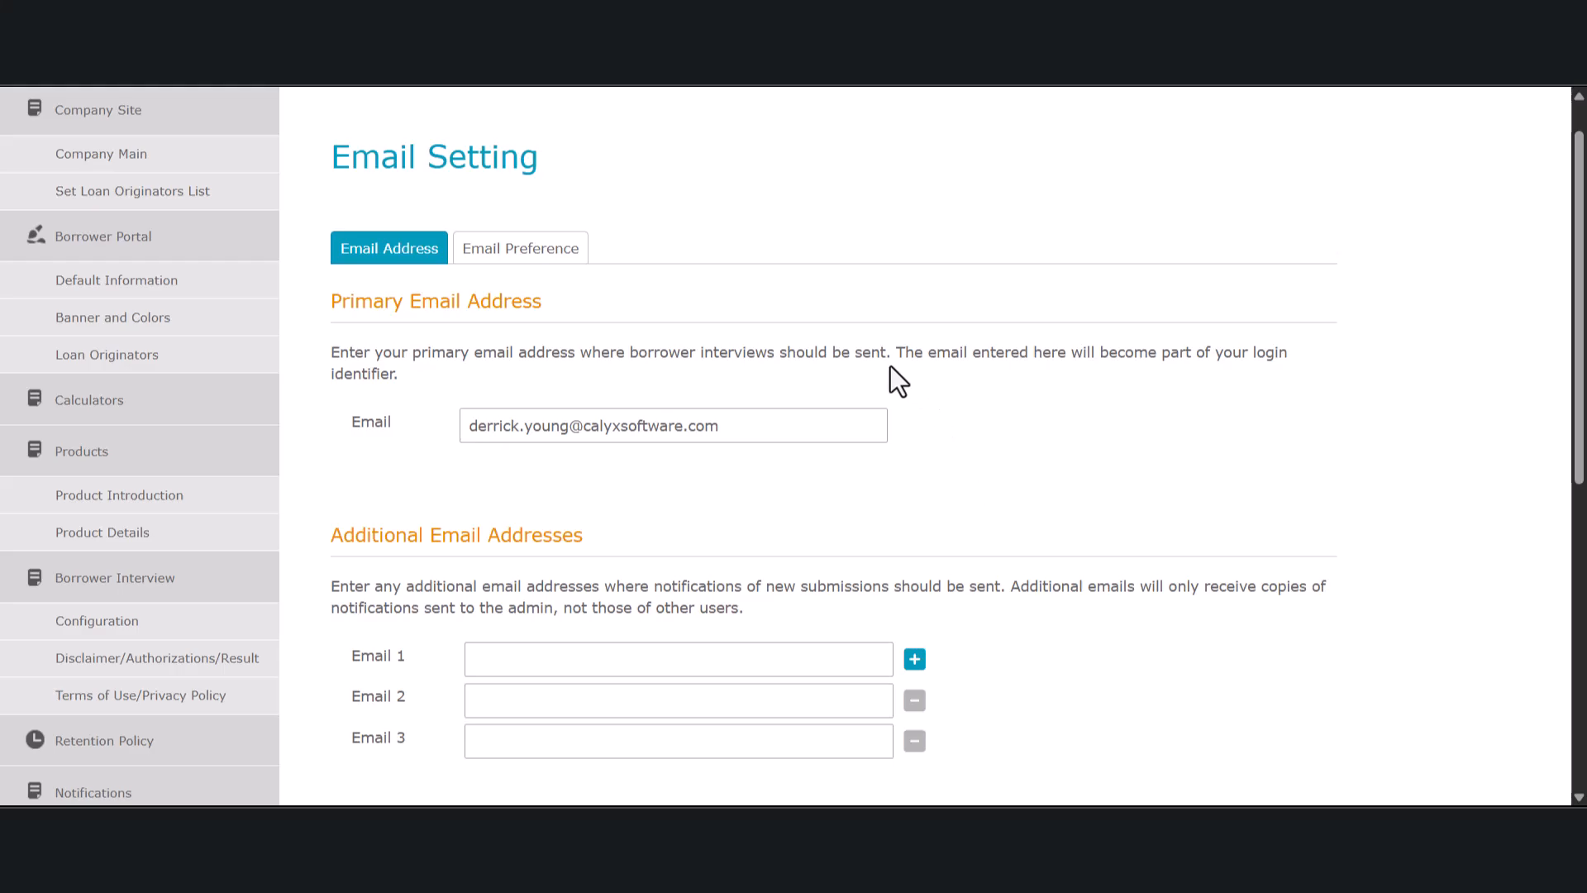
Step: In the Email Preference settings, try turning on Receive LO Notification Emails without entering an address, and set it back to Off
left_click(547, 250)
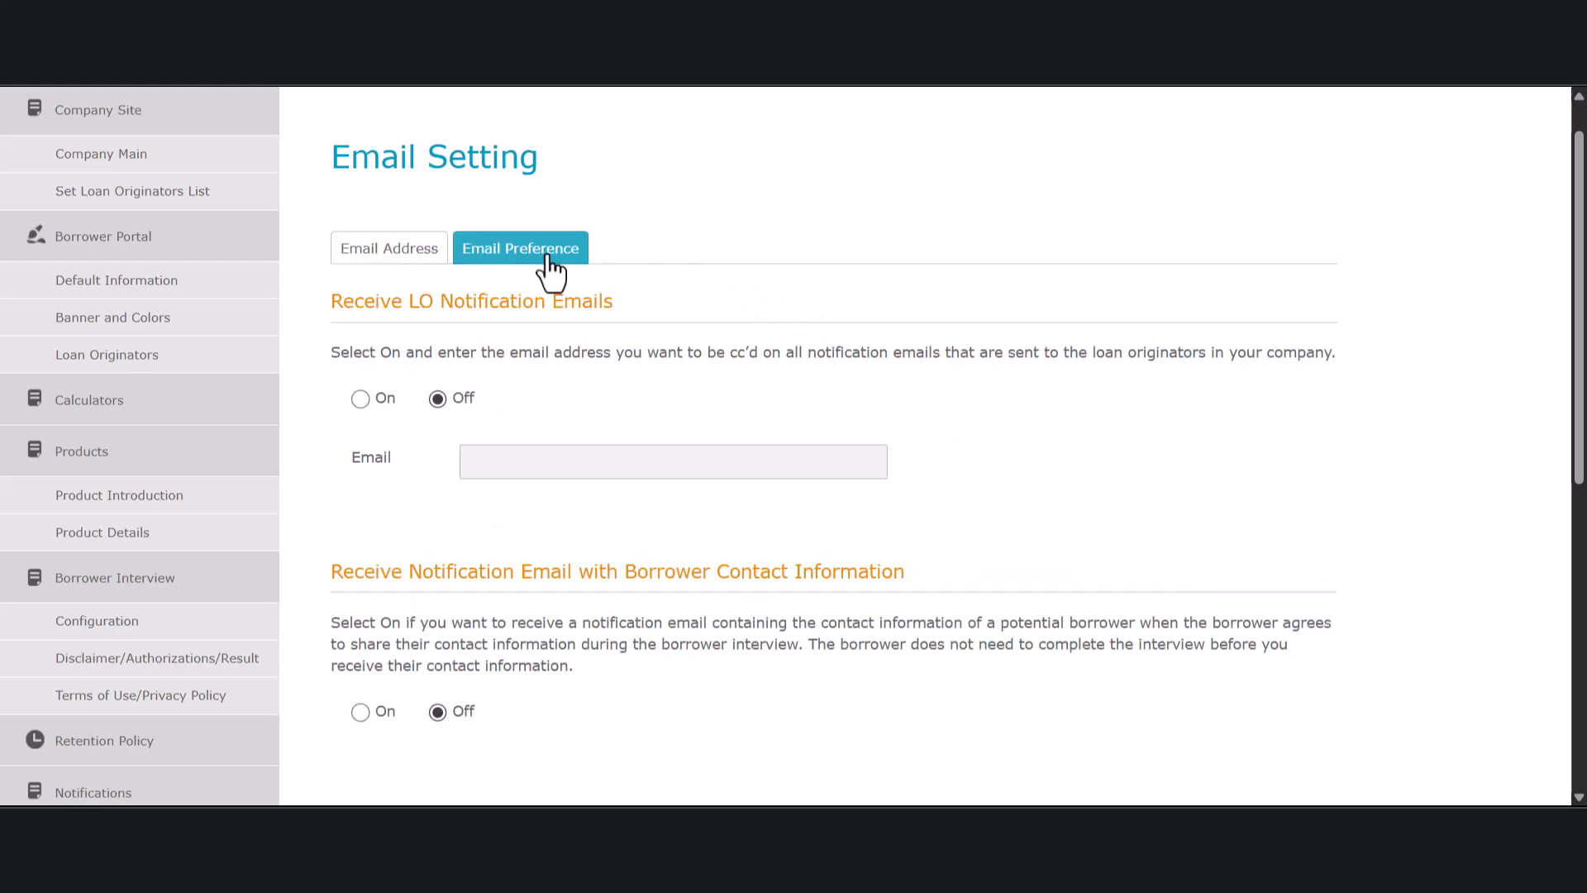
scroll(886, 292, "down", 1)
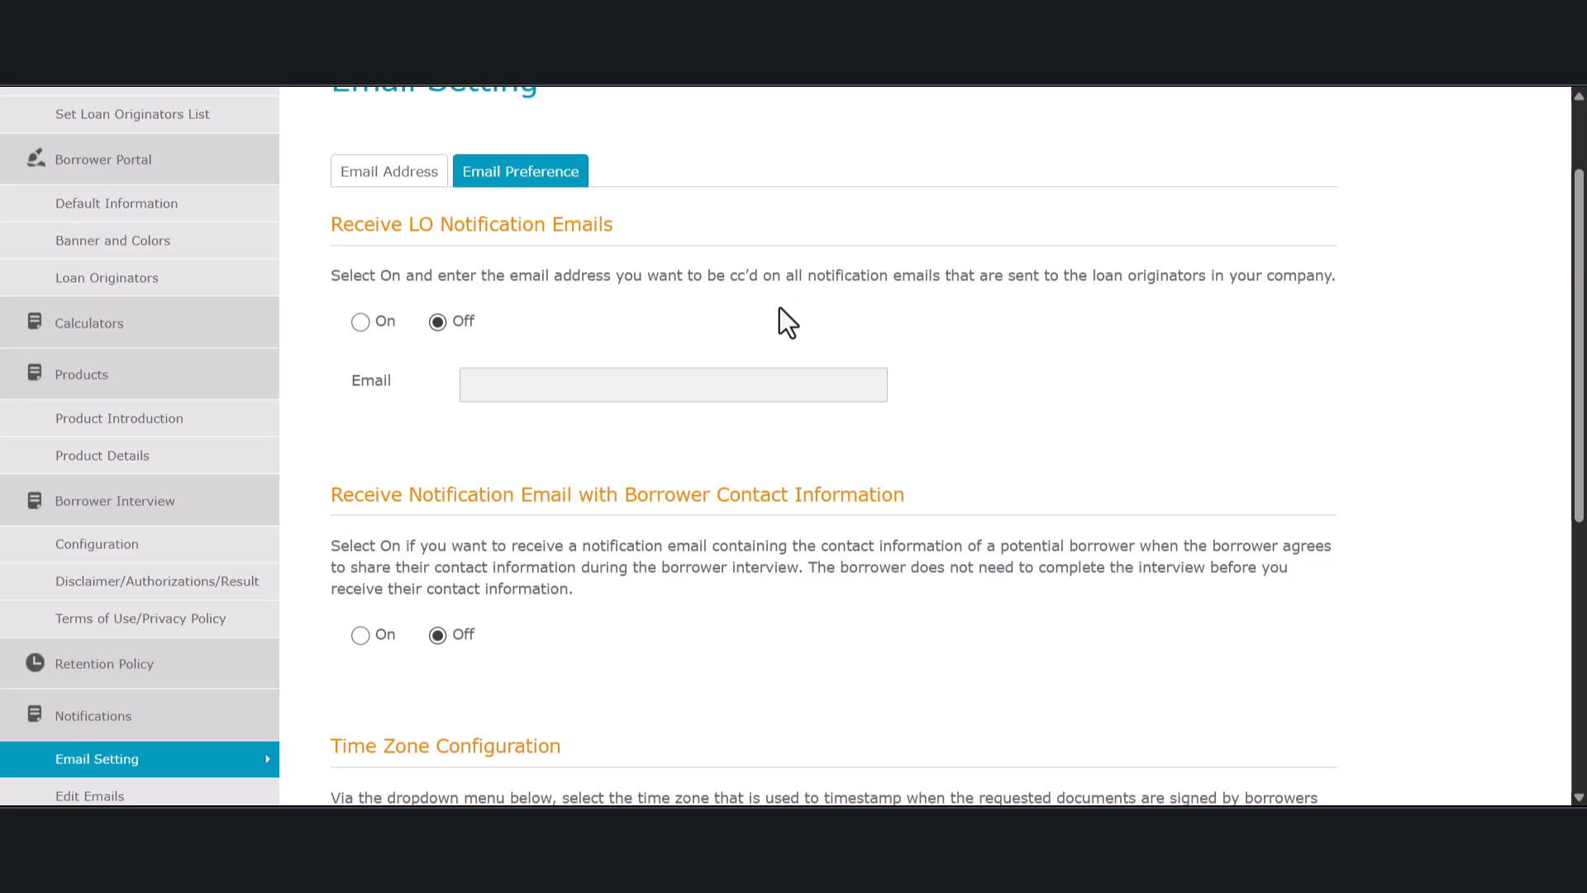
left_click(361, 321)
left_click(495, 387)
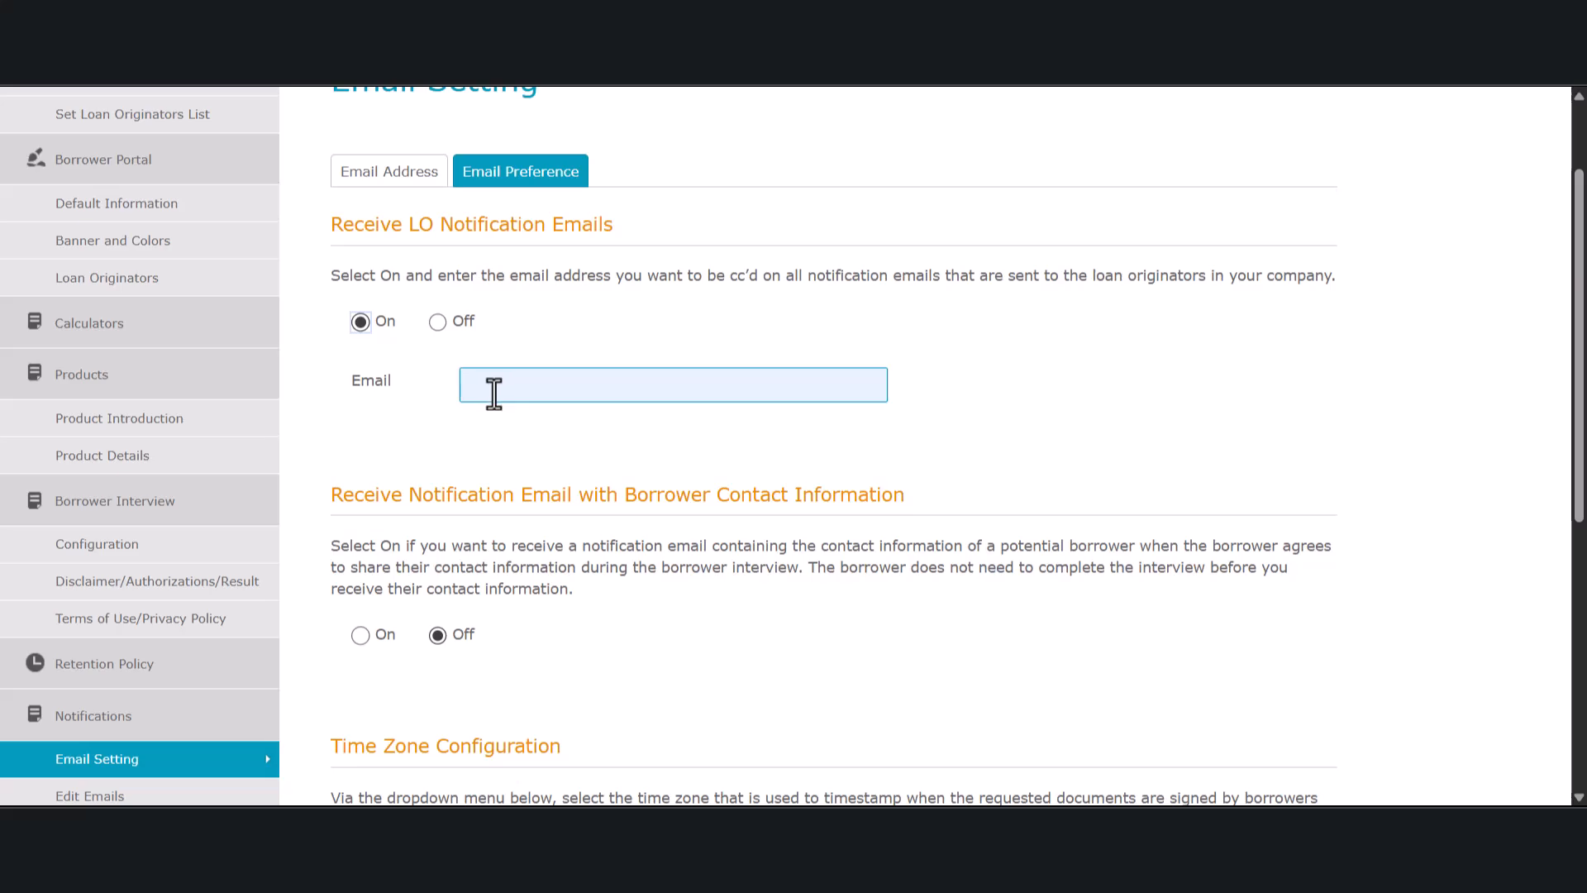
left_click(438, 323)
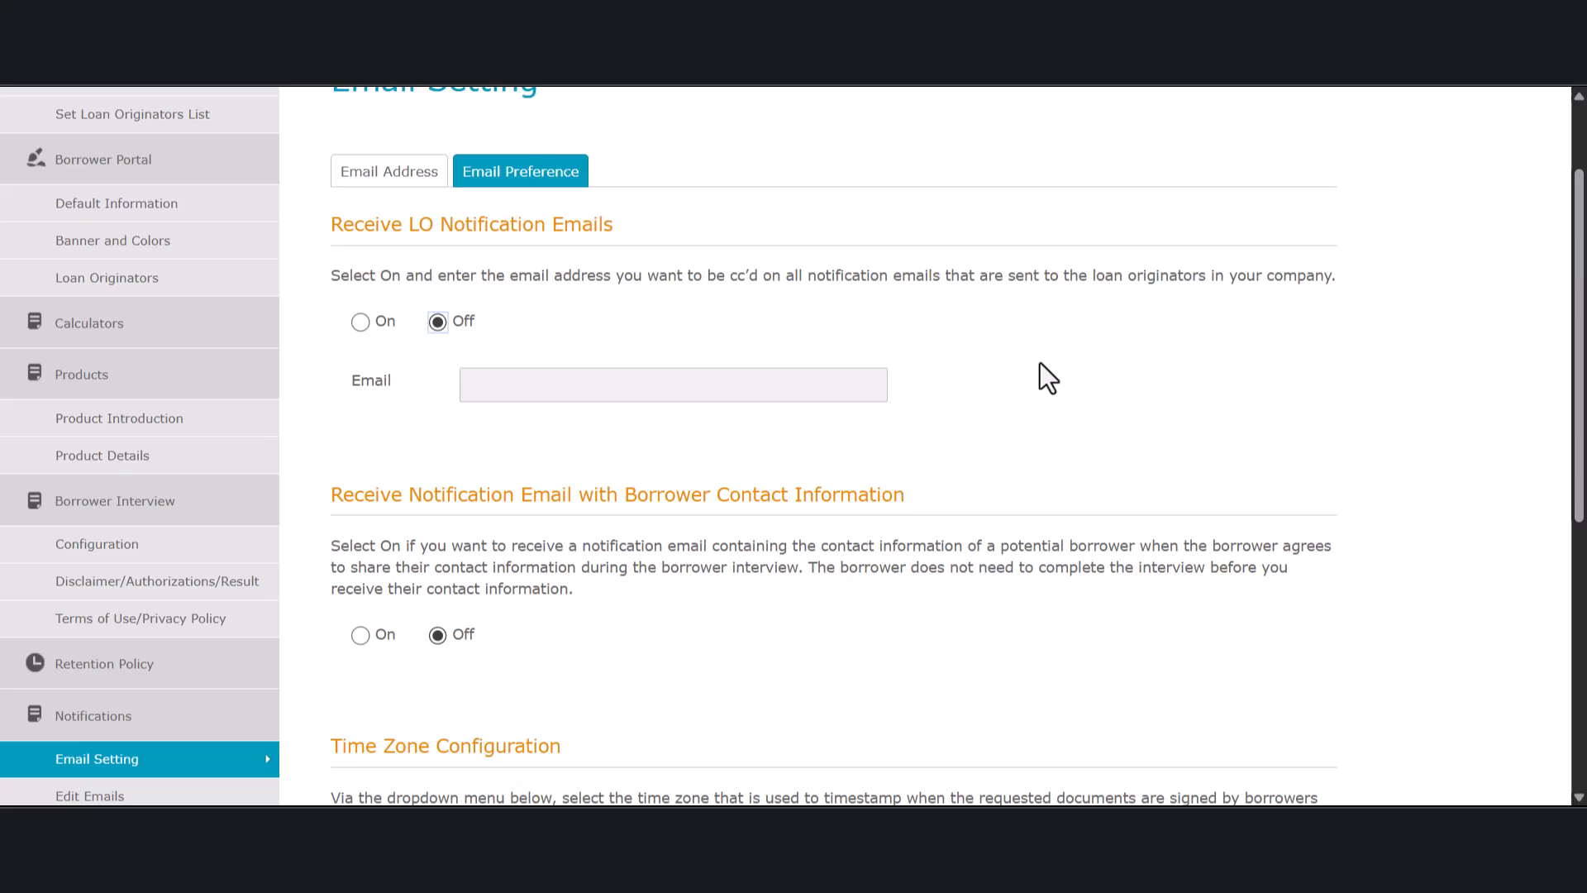
Step: Turn on Receive Notification Email with Borrower Contact Information to examine its consent statement, and set it back to Off
scroll(1040, 364, "down", 3)
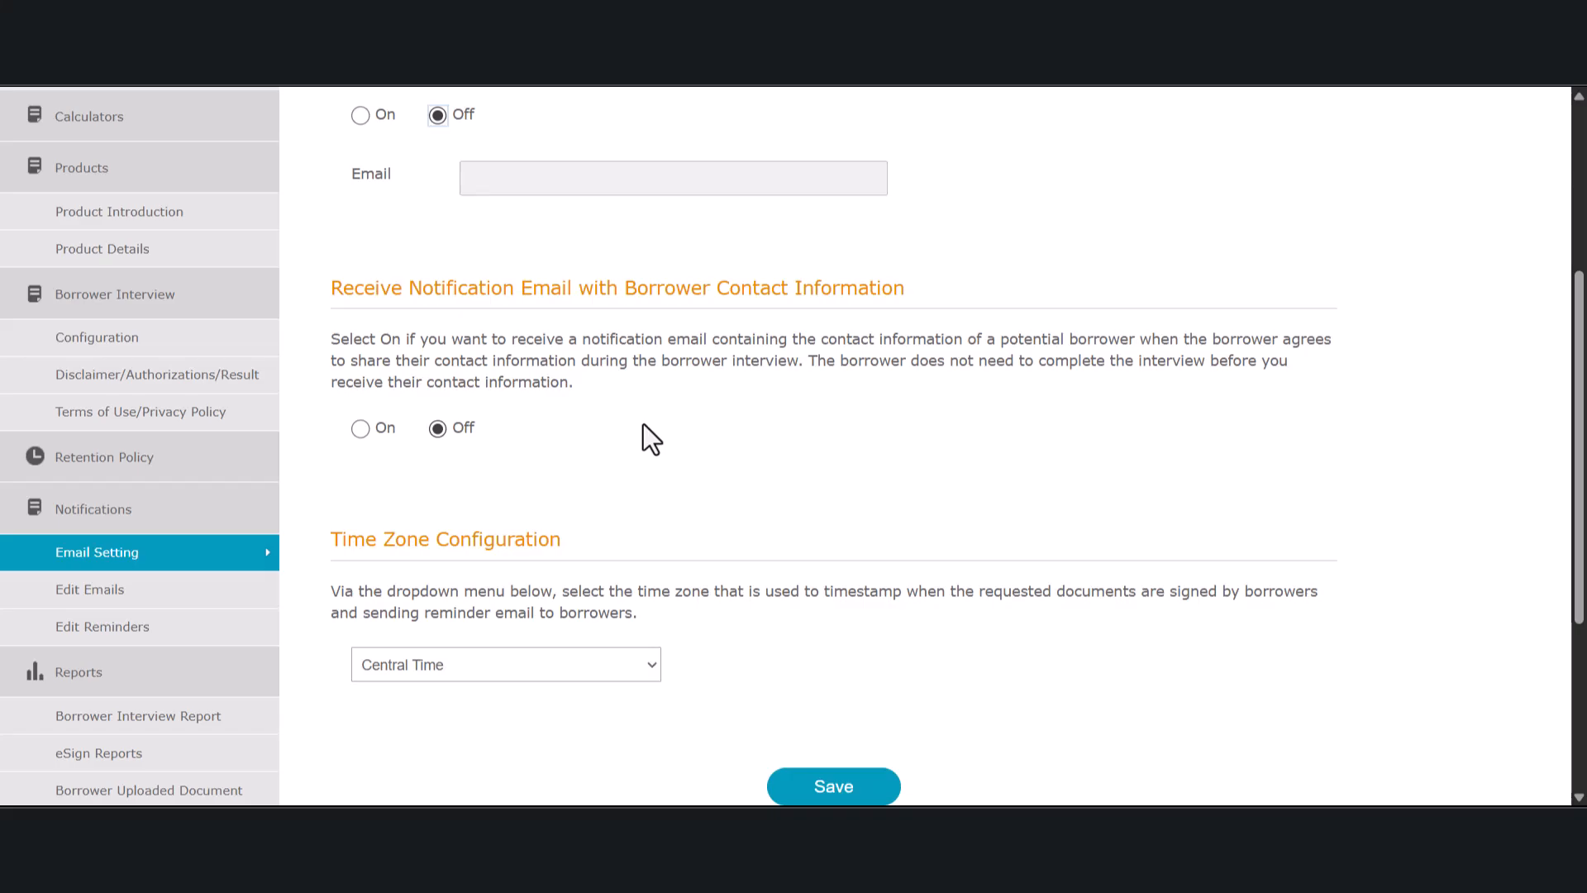
left_click(362, 429)
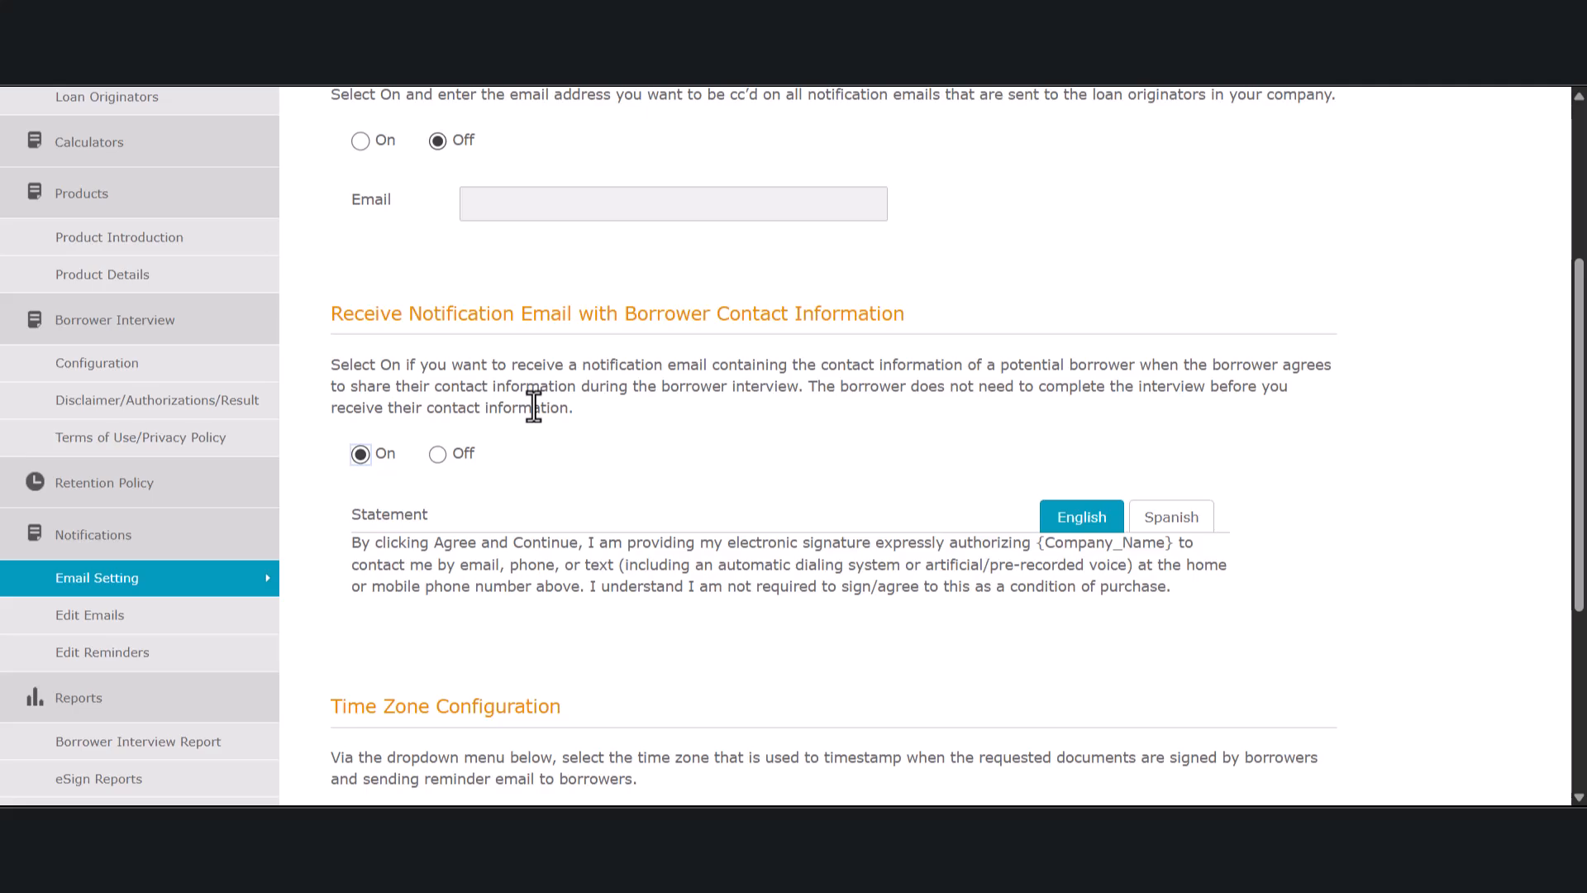
scroll(441, 476, "up", 1)
left_click(438, 474)
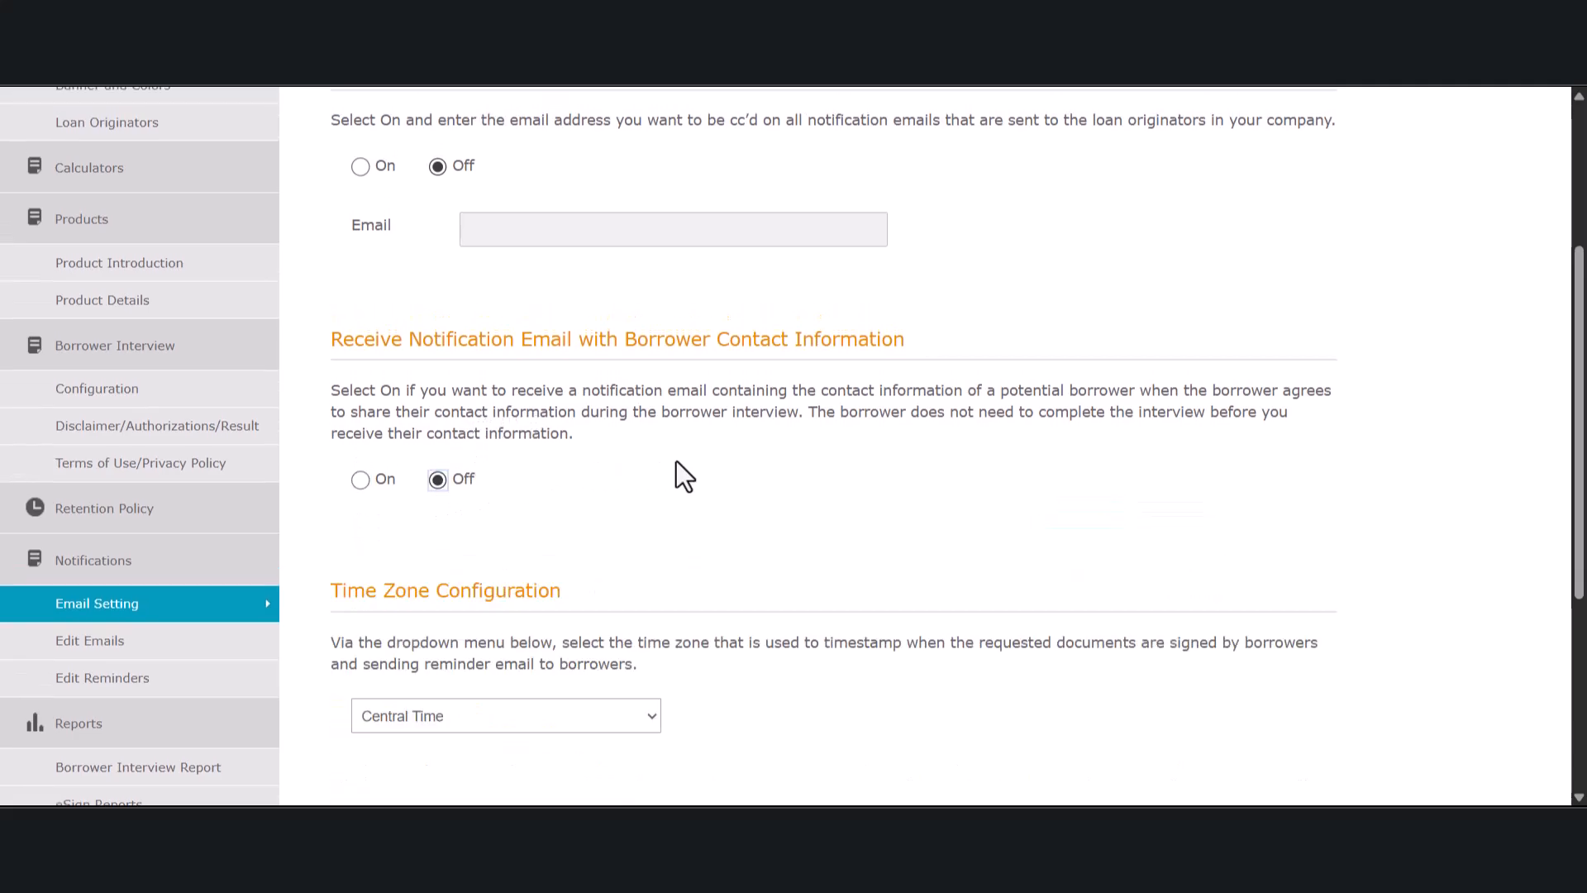
Step: Examine the available choices in the Time Zone Configuration and keep Central Time
scroll(890, 484, "down", 1)
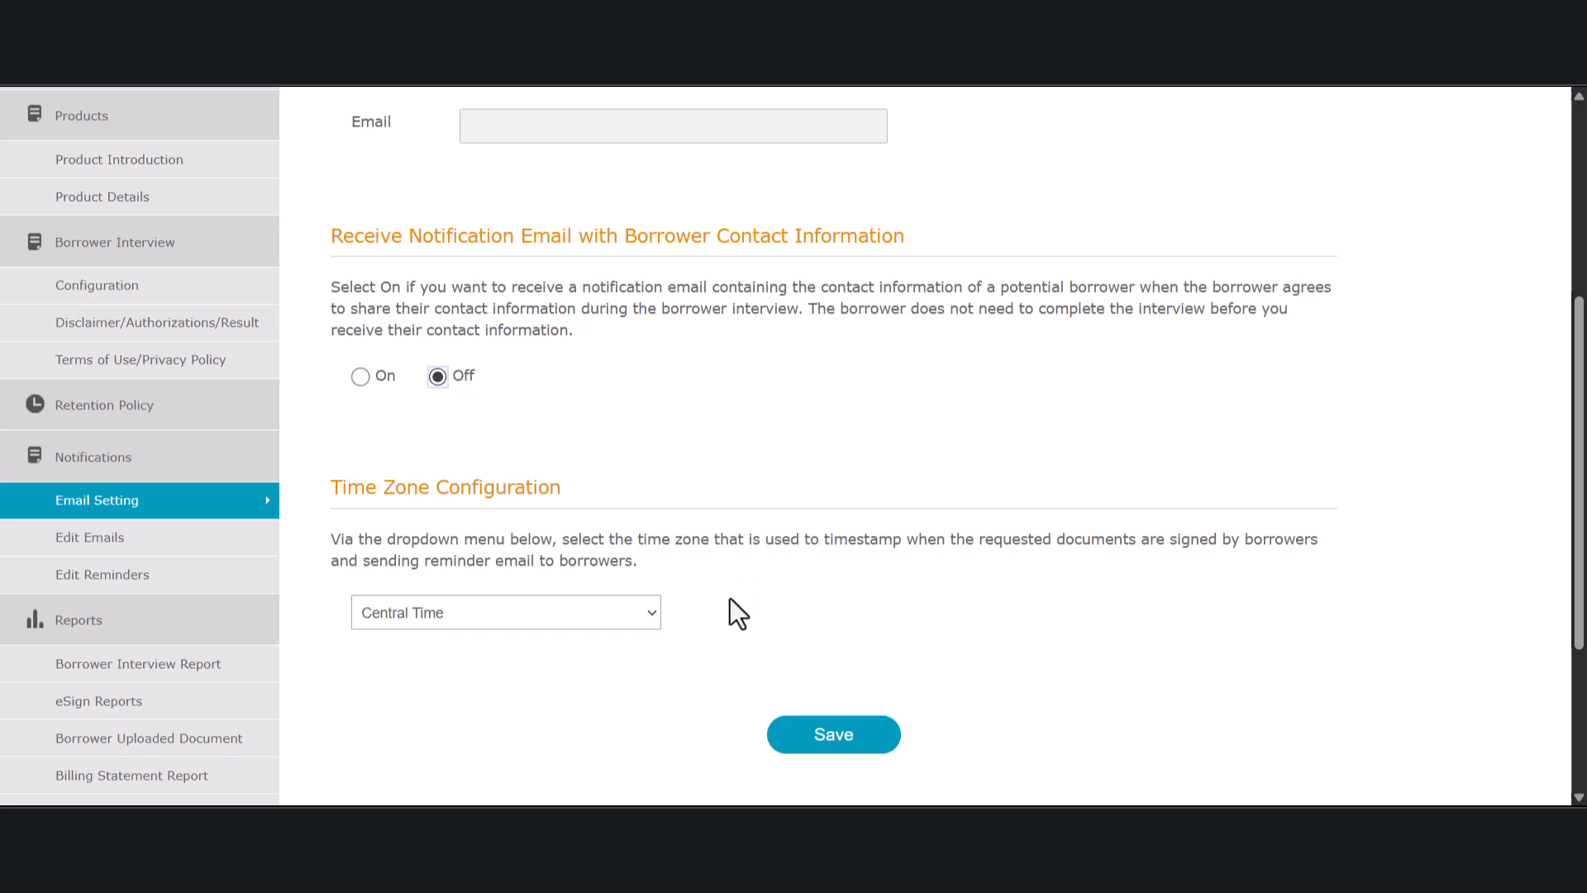
left_click(640, 633)
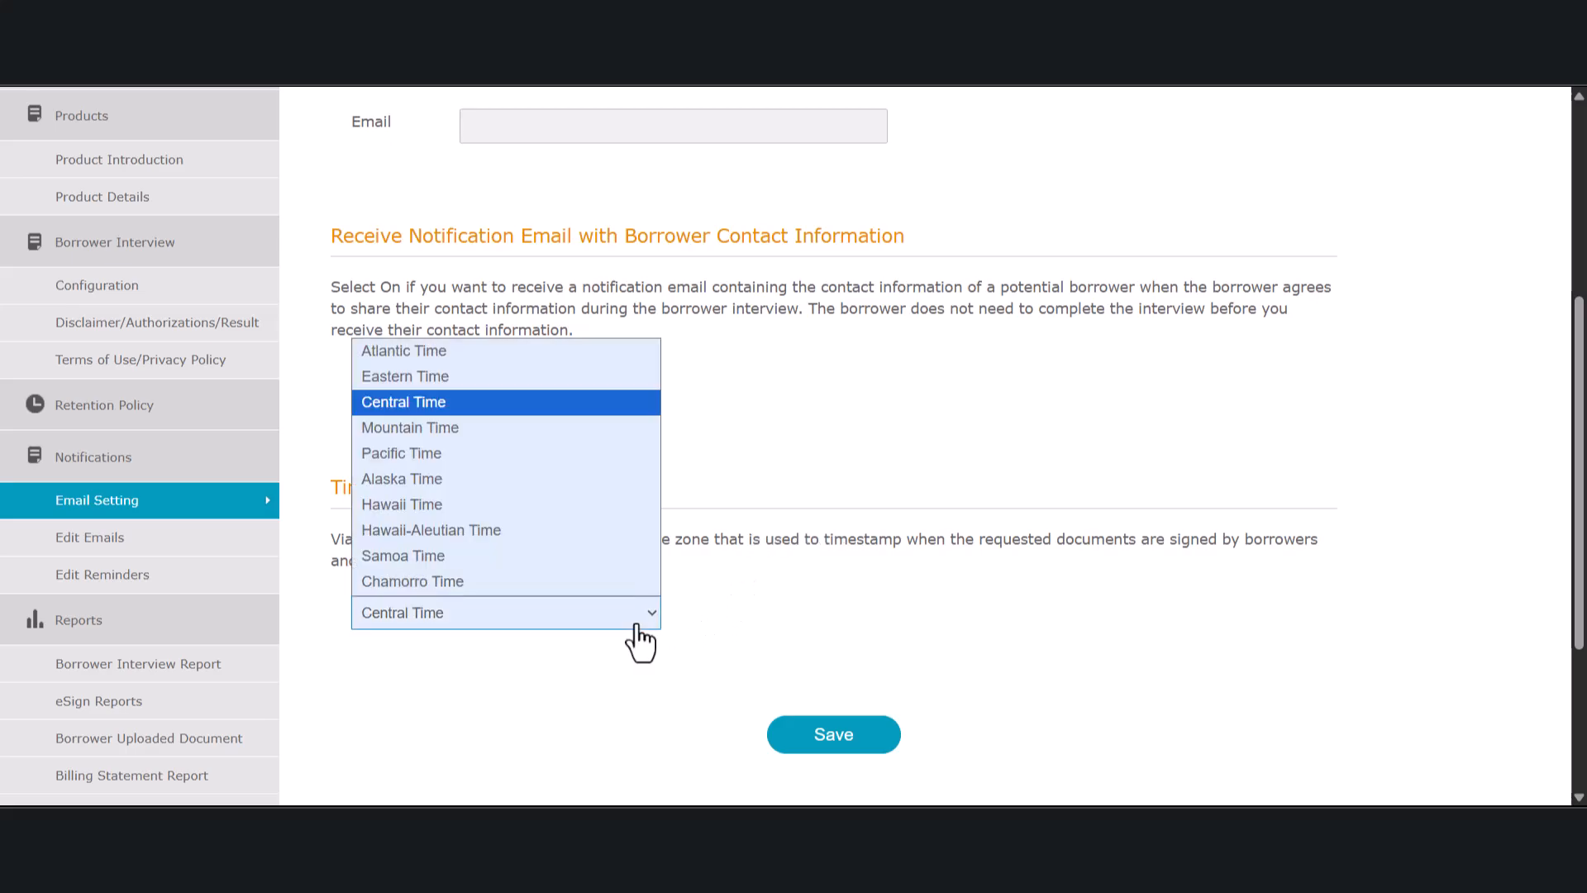
left_click(641, 635)
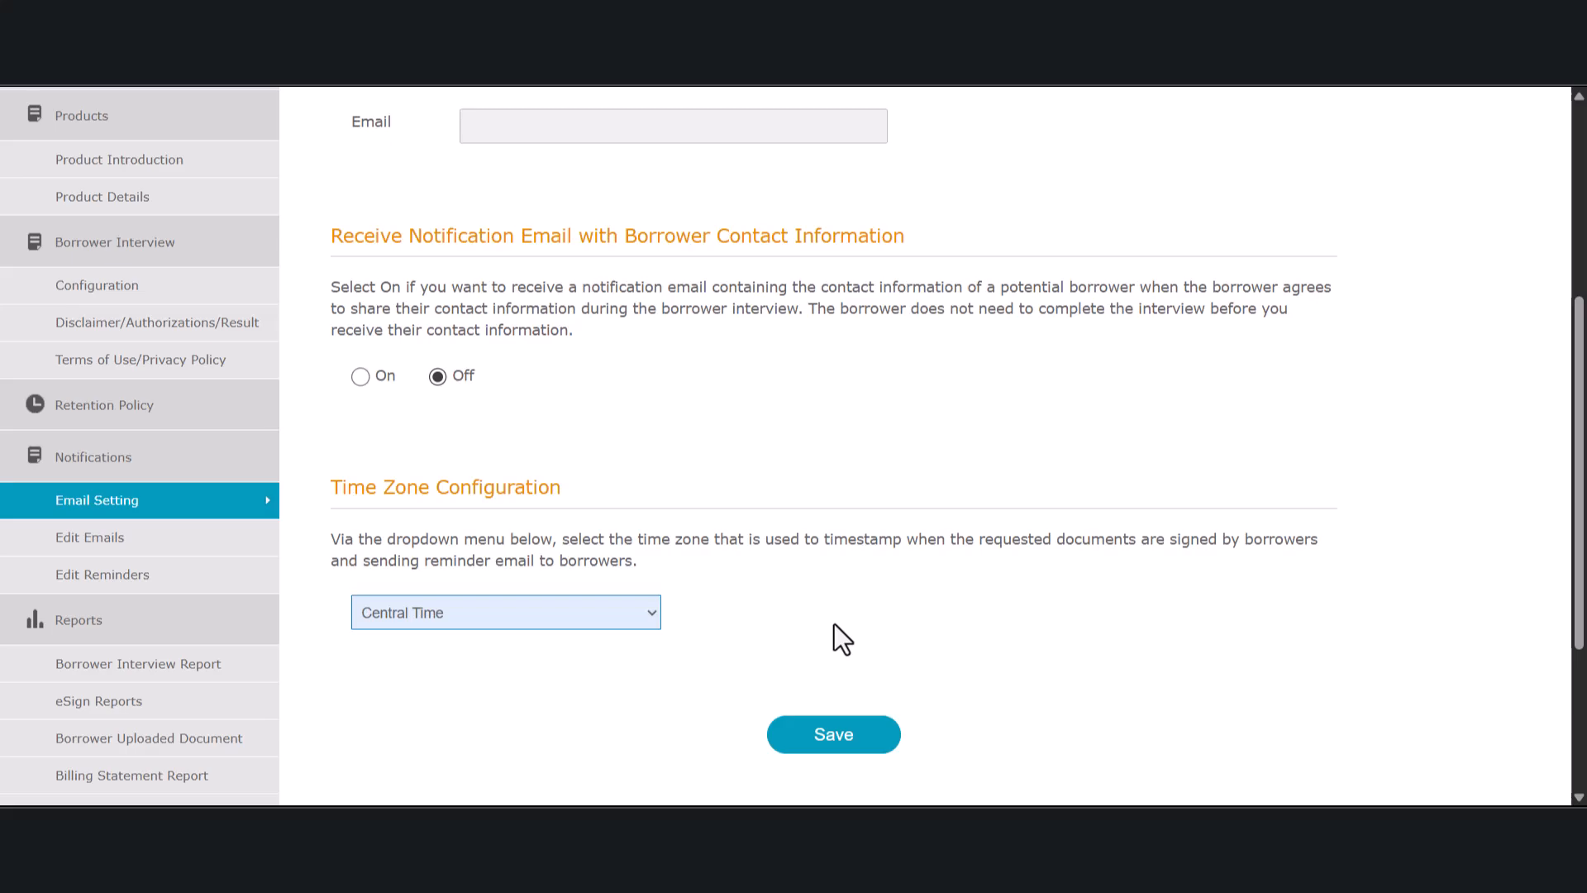
scroll(835, 625, "up", 1)
scroll(834, 625, "down", 1)
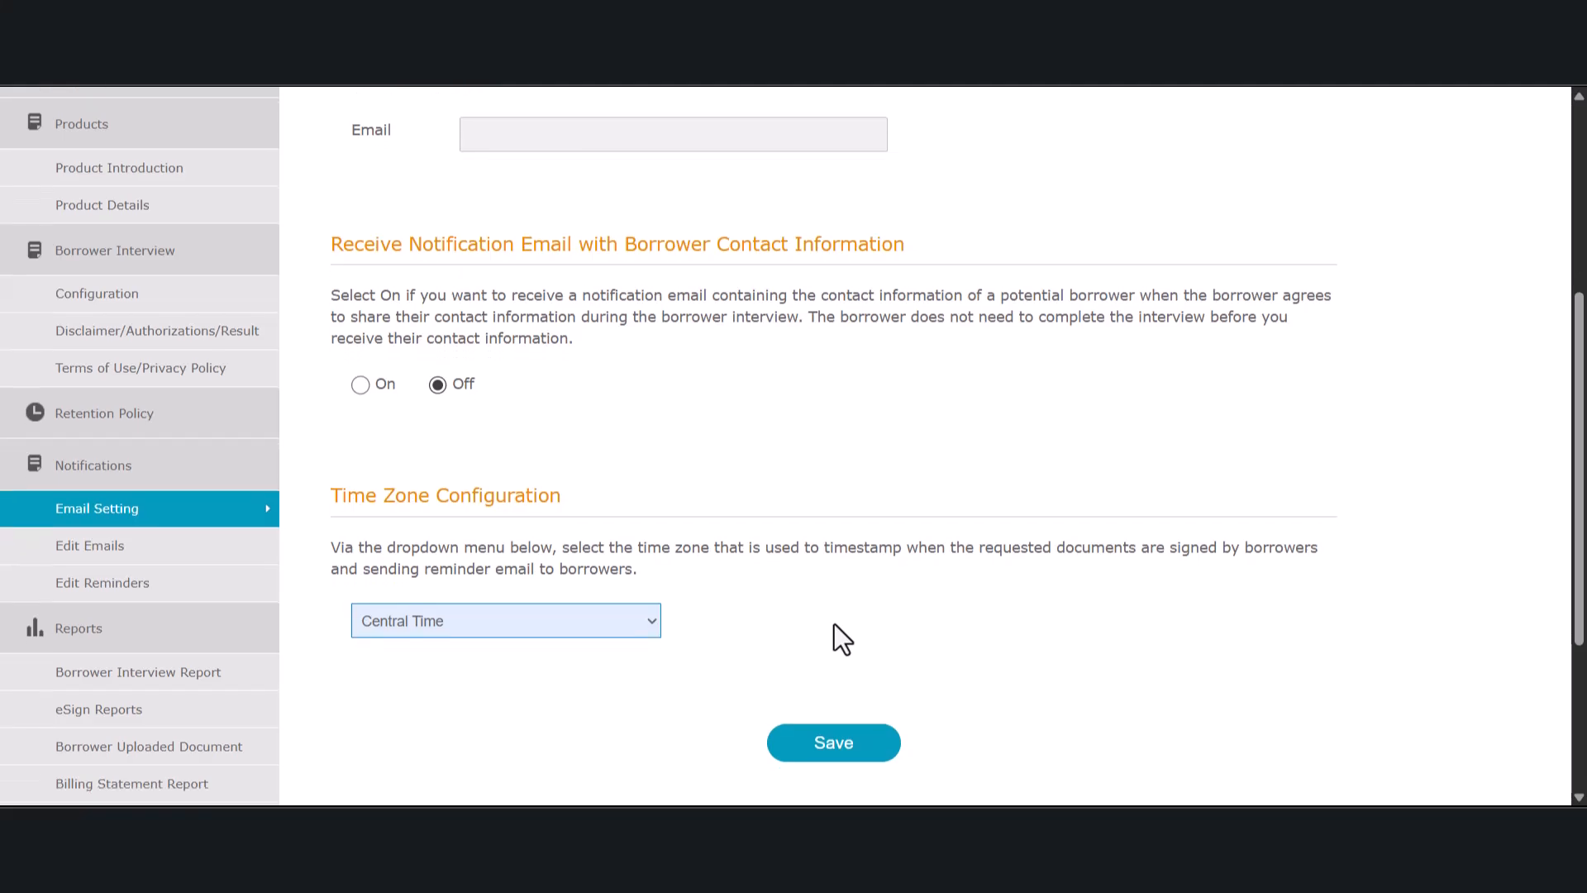
Step: Open the Edit Emails settings and examine the available notification email types and the Thank You Email template
left_click(246, 548)
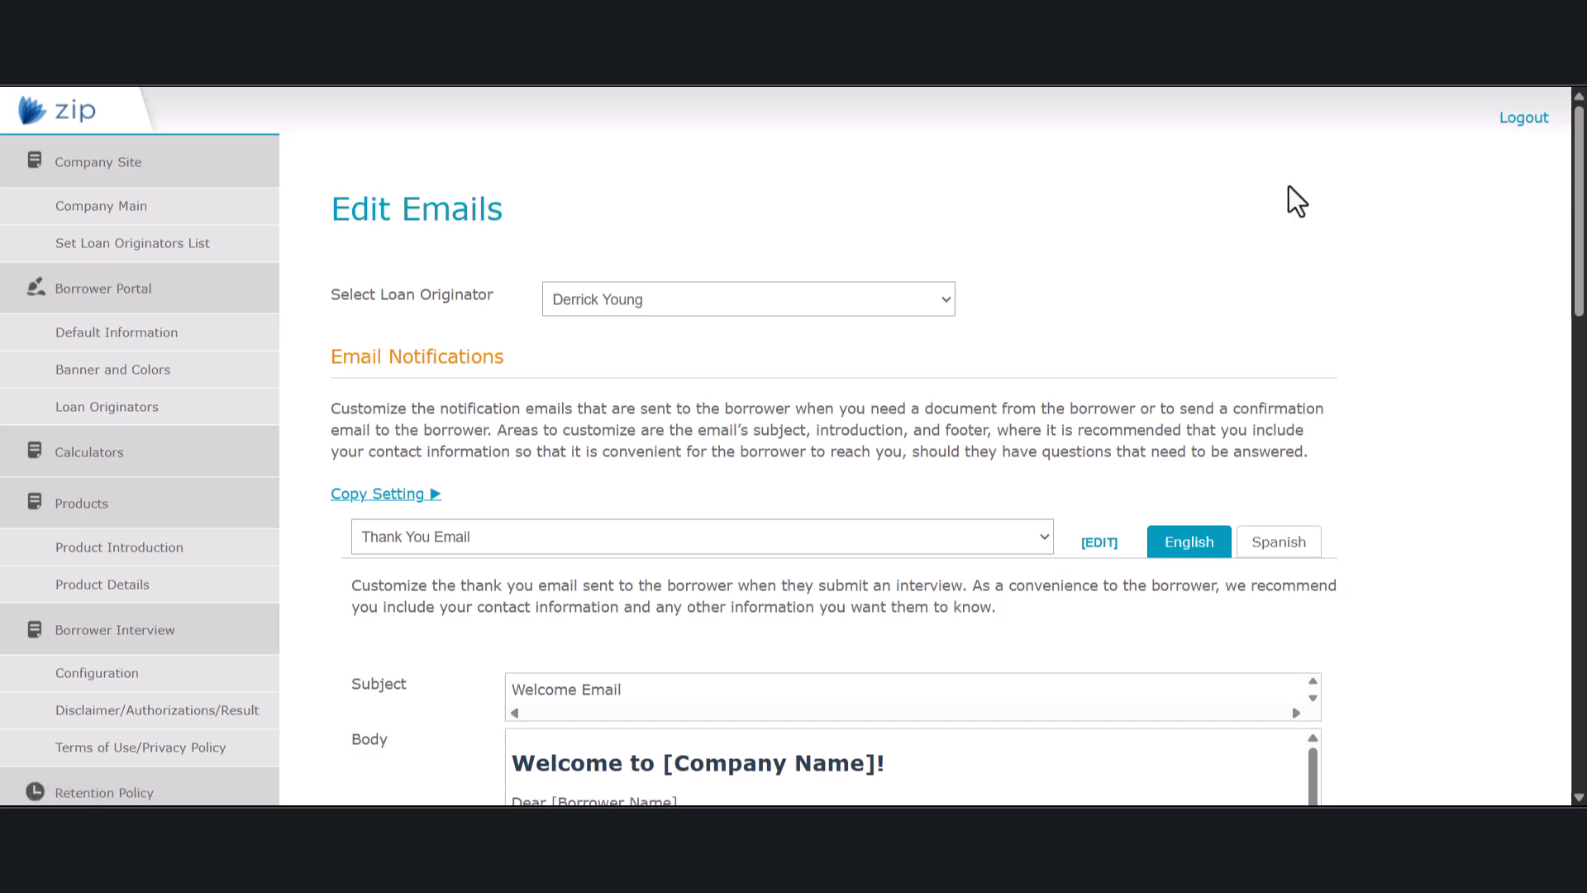
left_click(1043, 539)
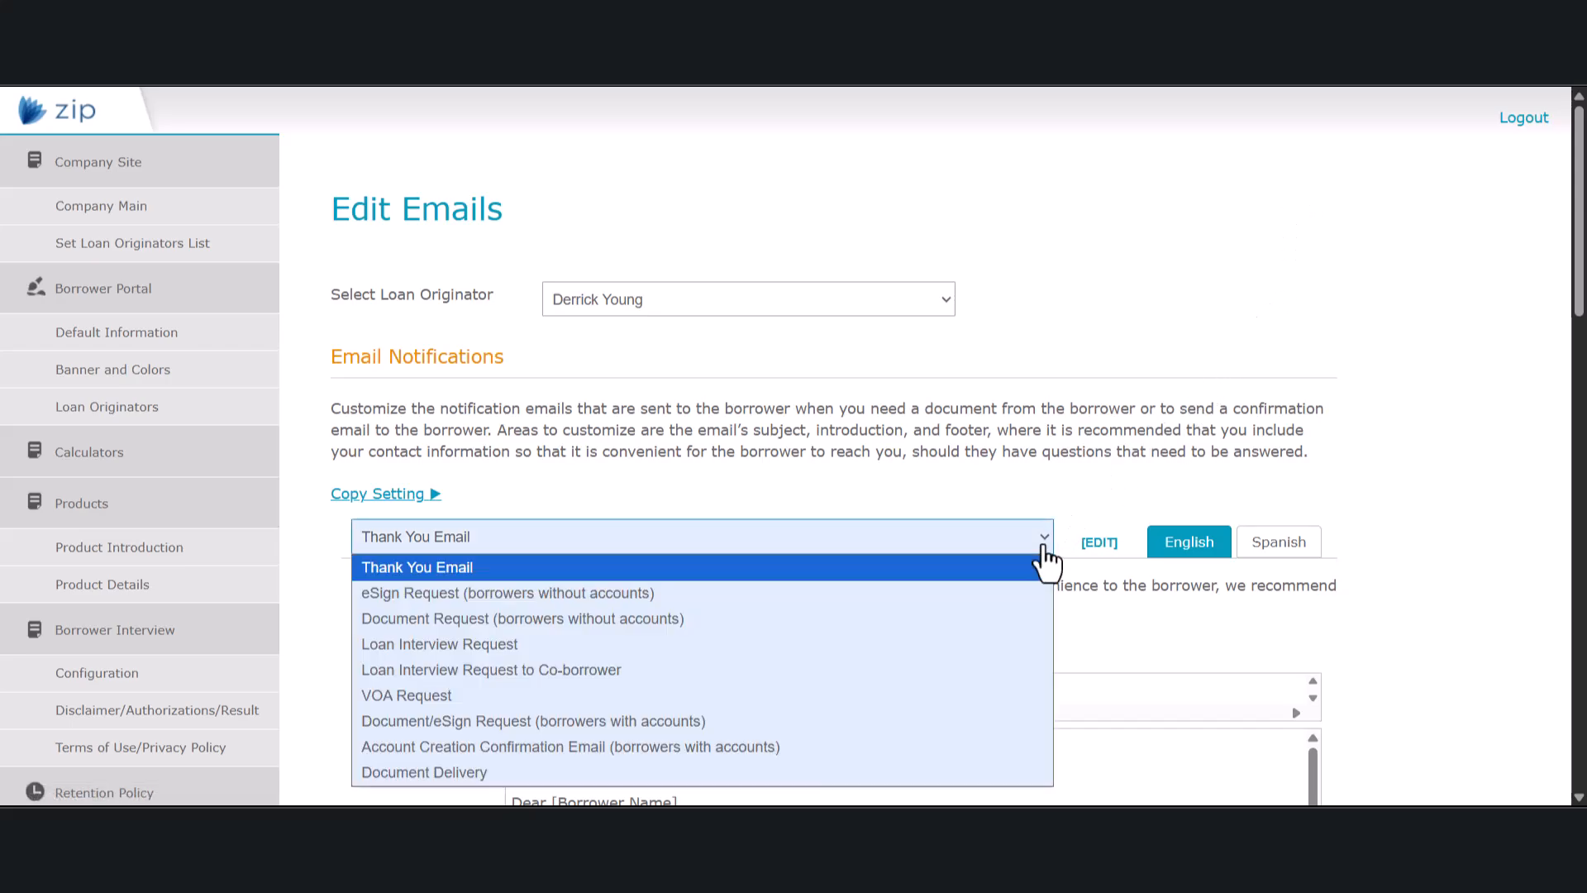
left_click(1054, 474)
scroll(1158, 383, "down", 3)
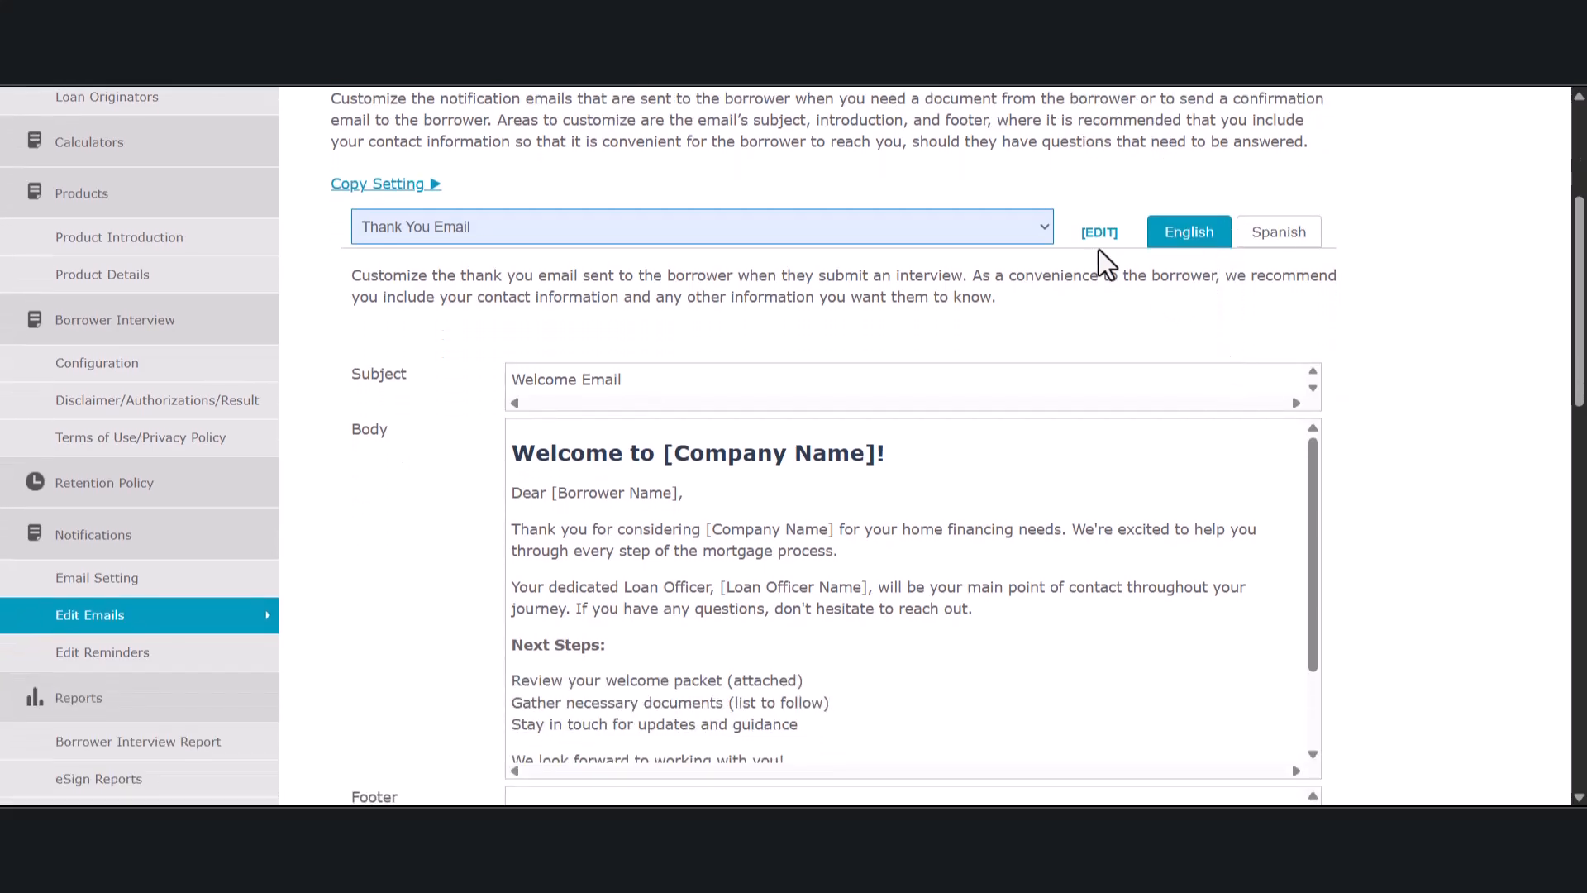
Step: Display the Document Request (borrowers without accounts) email template and examine its subject, body, footer and signature
left_click(1029, 236)
left_click(704, 316)
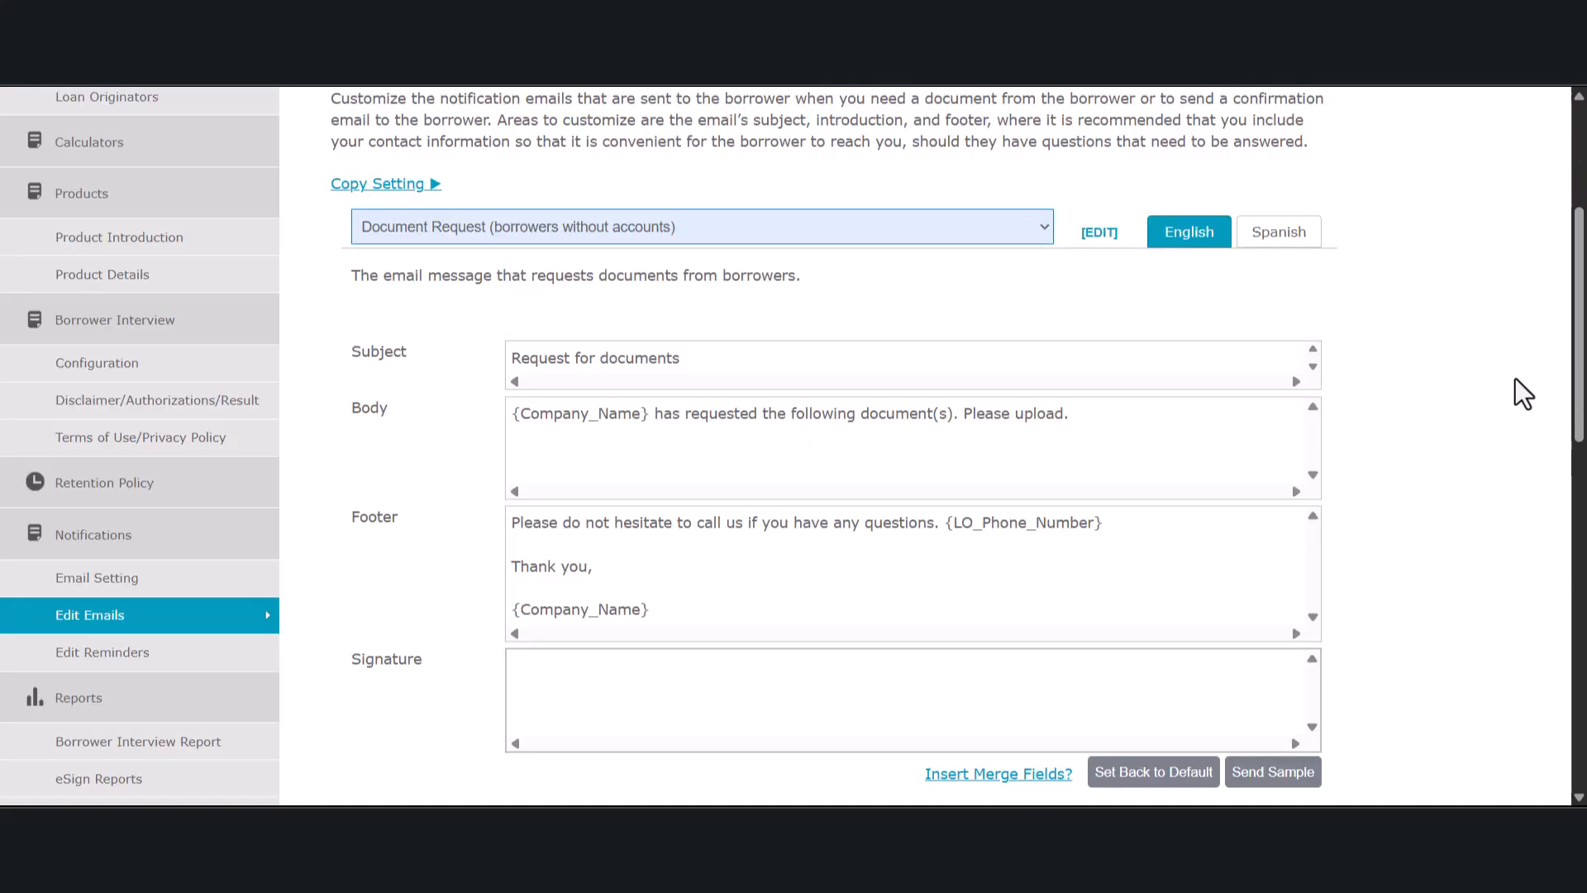
scroll(1515, 379, "down", 1)
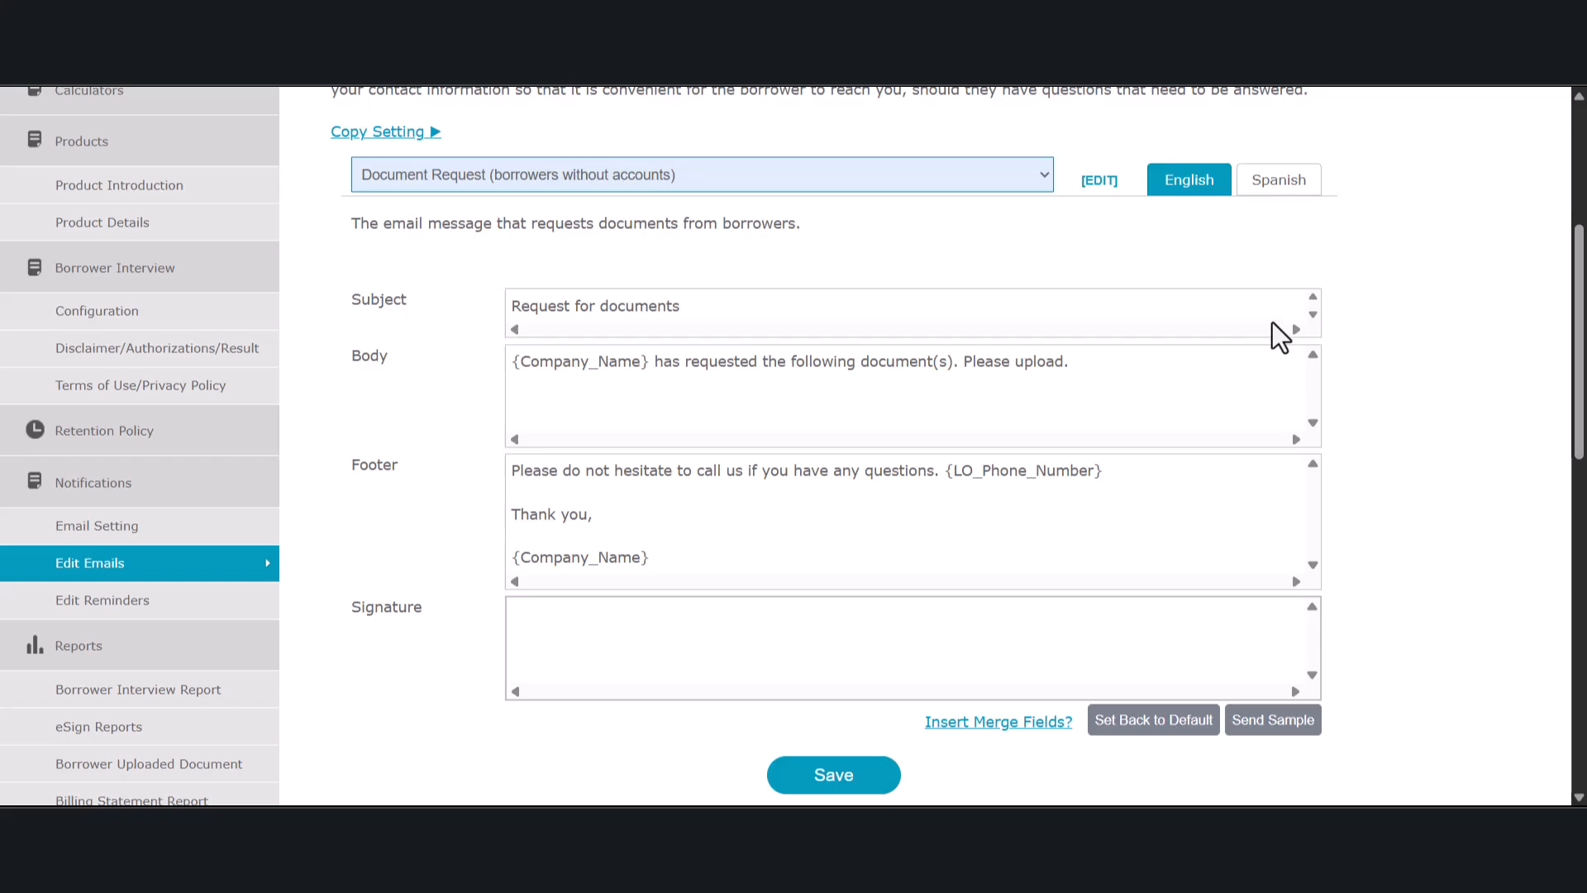
scroll(1228, 242, "up", 1)
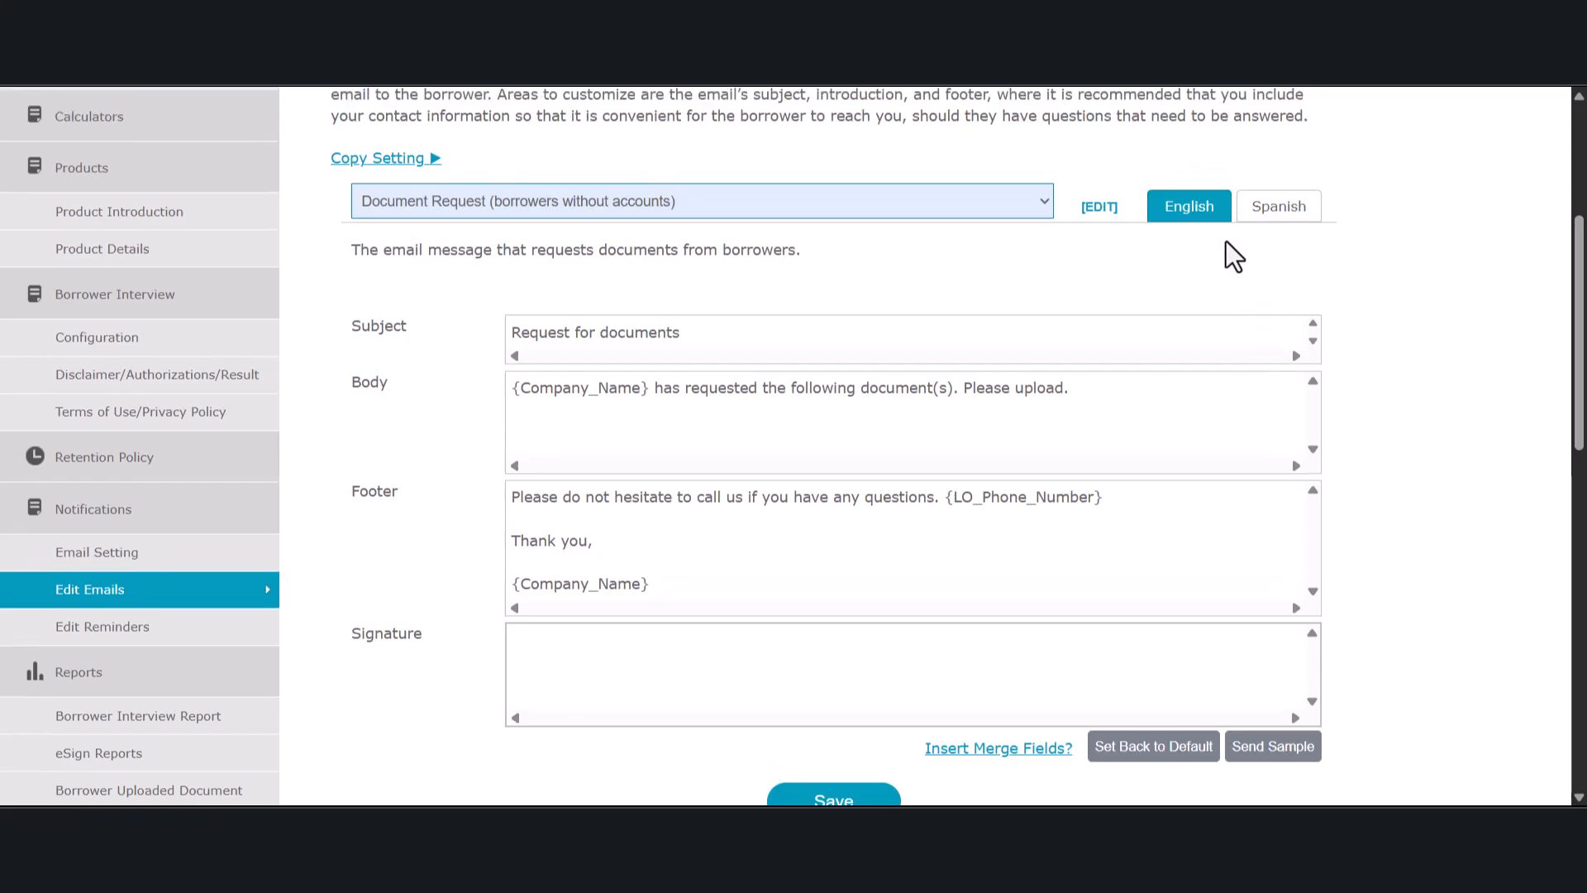
Step: Open the Document Request email's content for editing and examine its Subject, Body, Footer and Signature editors
left_click(1101, 209)
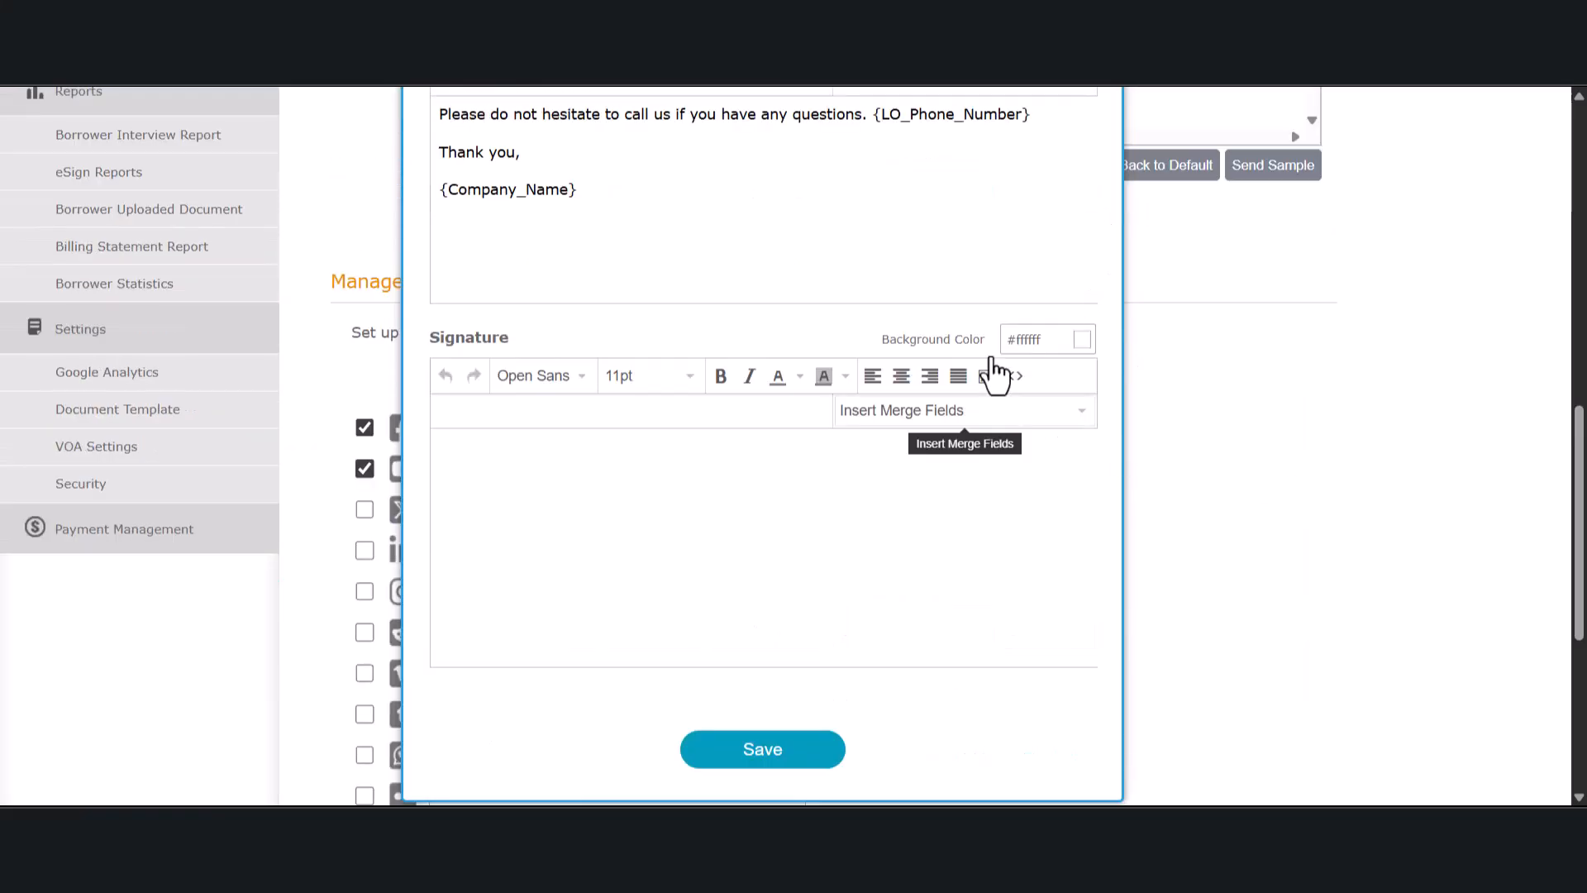
scroll(959, 339, "up", 4)
scroll(1026, 514, "up", 6)
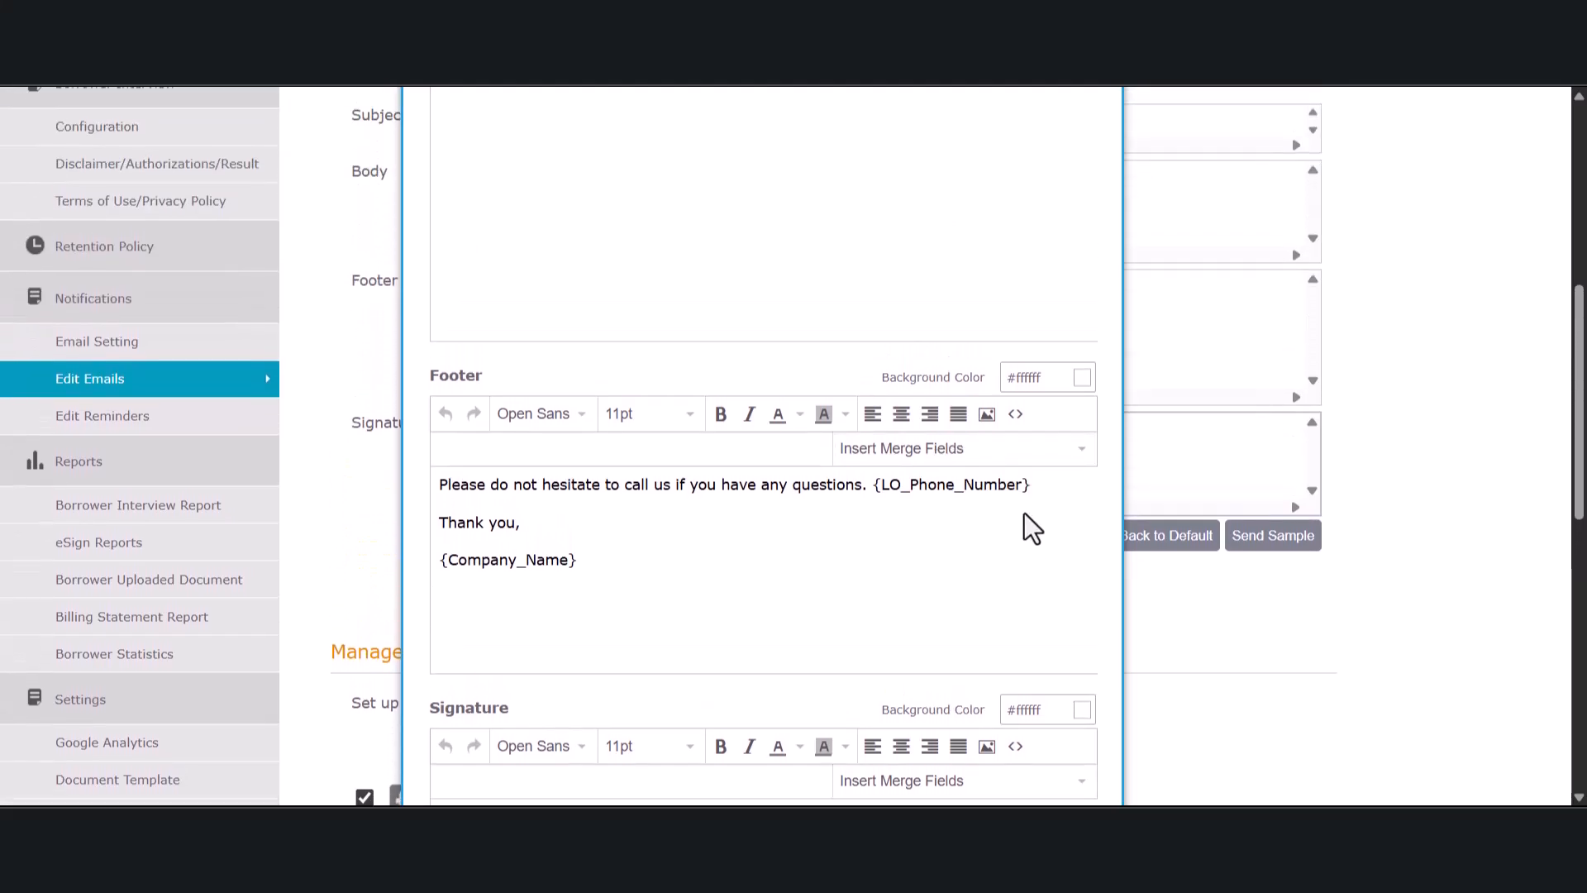
scroll(1017, 531, "up", 2)
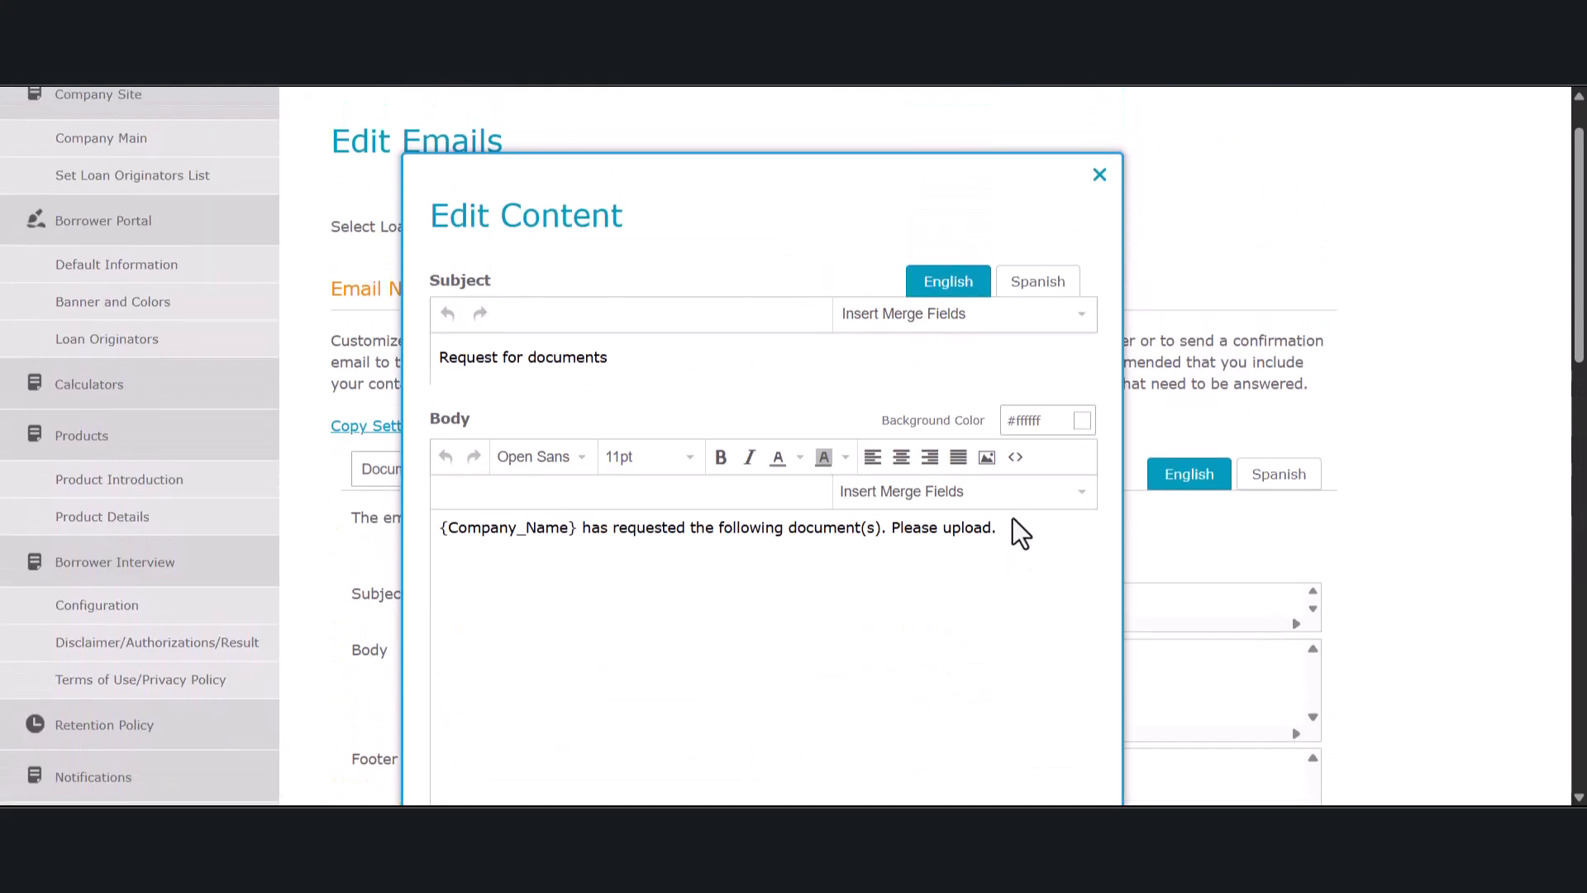
scroll(1014, 519, "down", 5)
scroll(1013, 518, "down", 7)
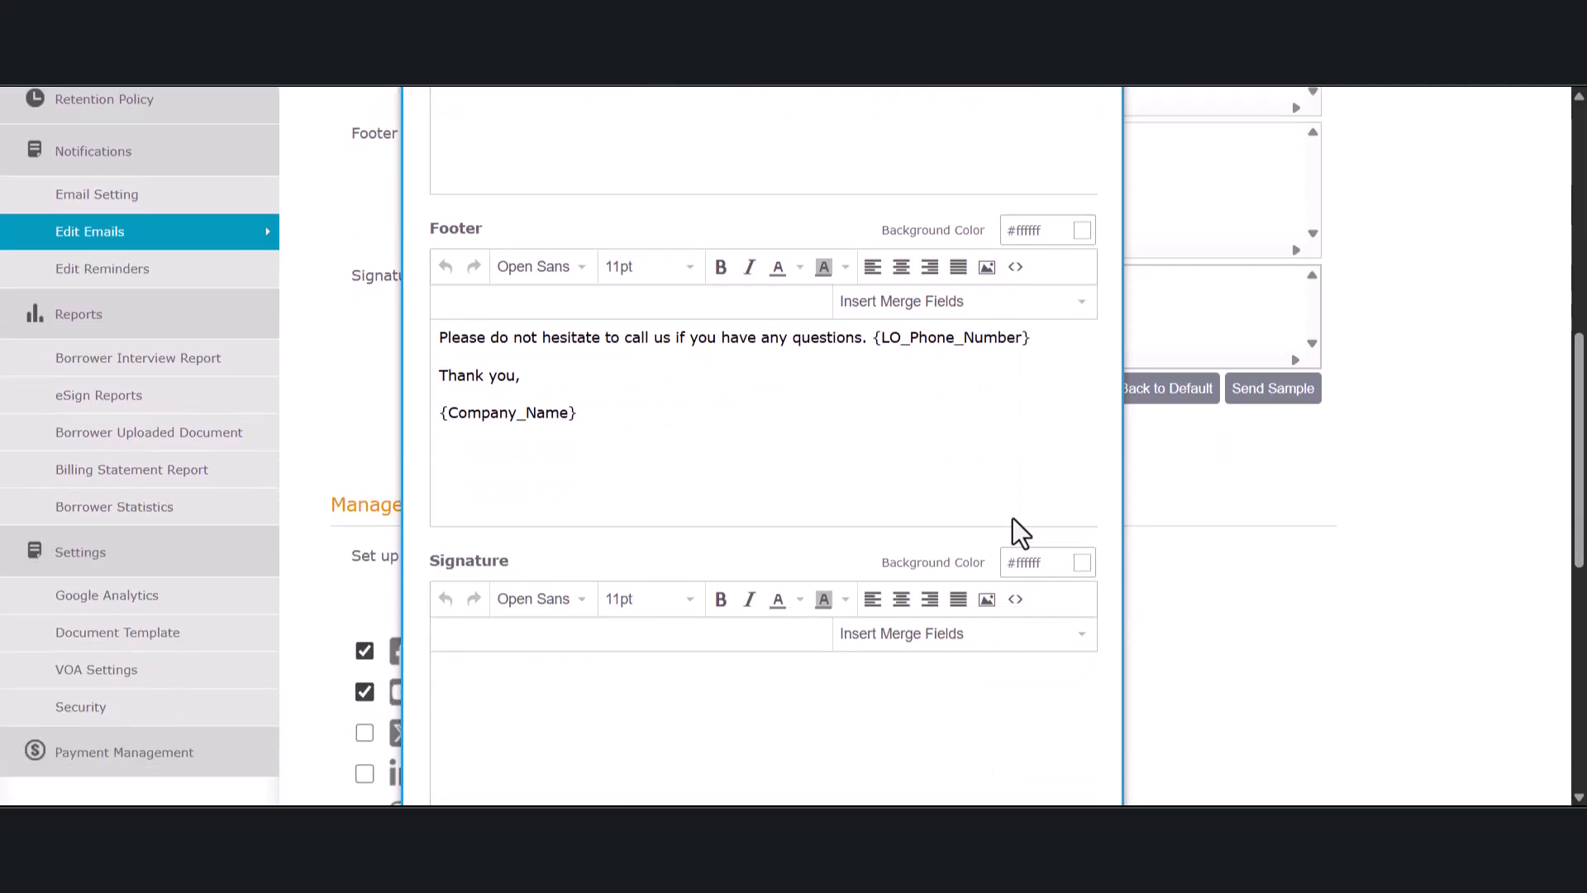
scroll(1014, 517, "up", 7)
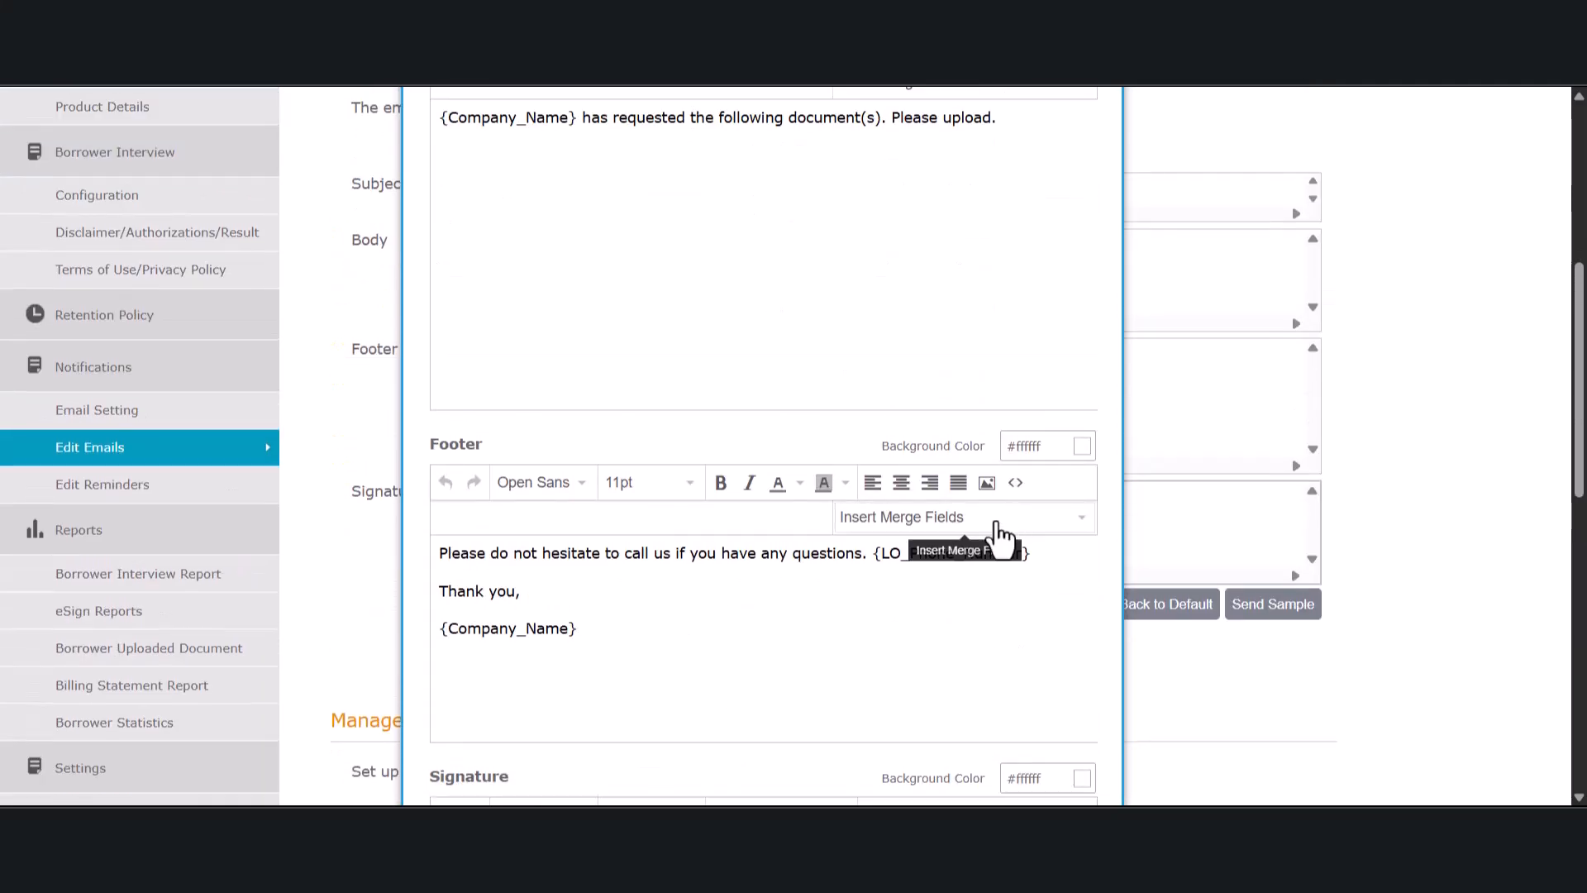
scroll(903, 488, "down", 1)
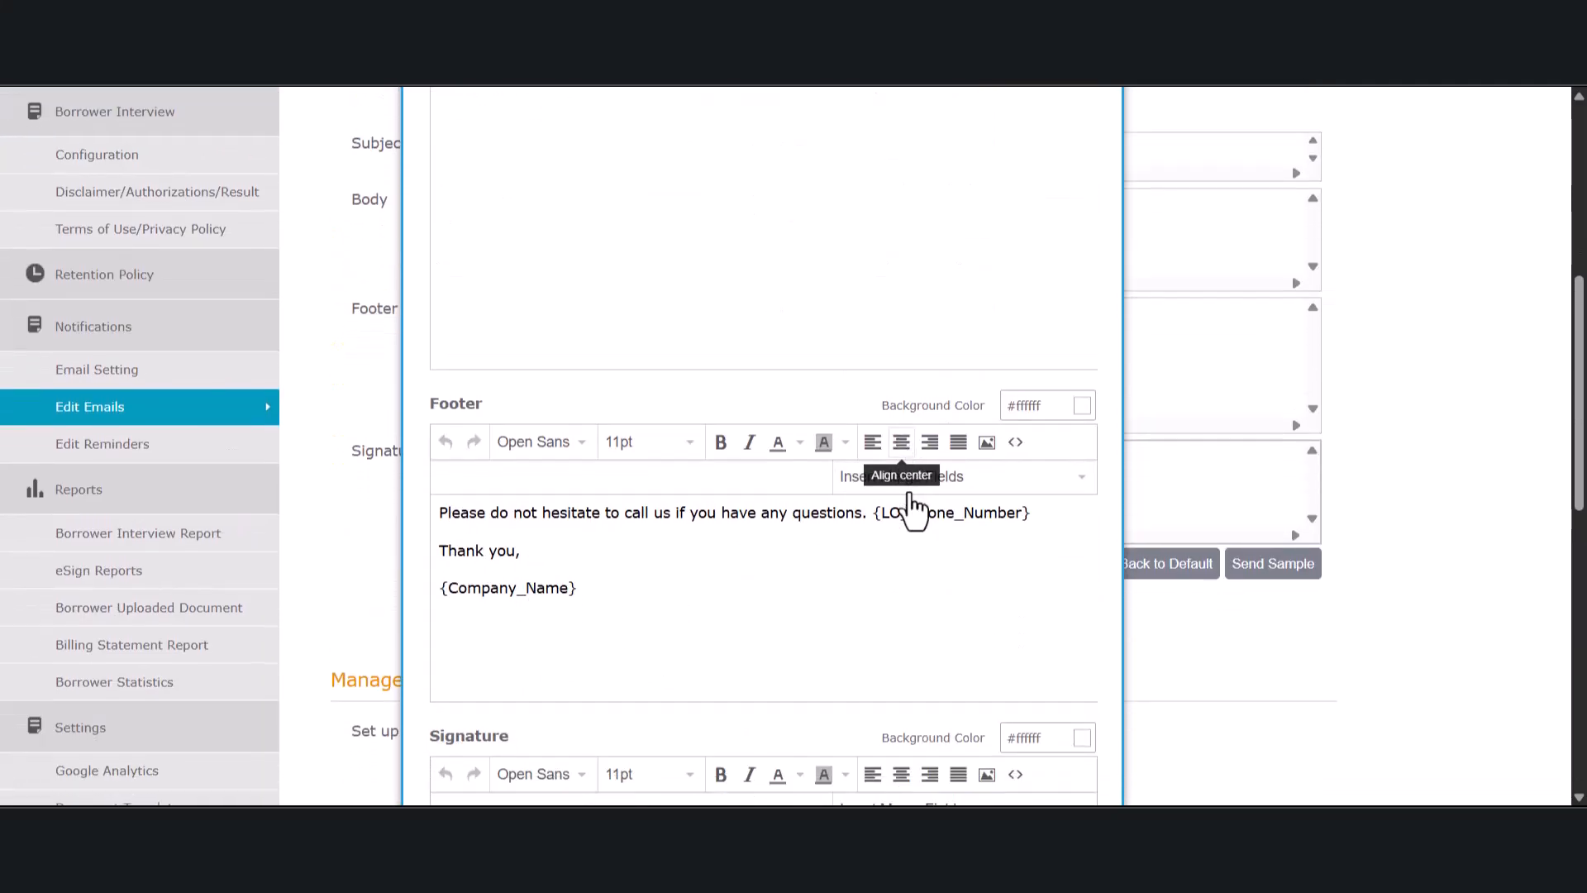
scroll(914, 464, "up", 2)
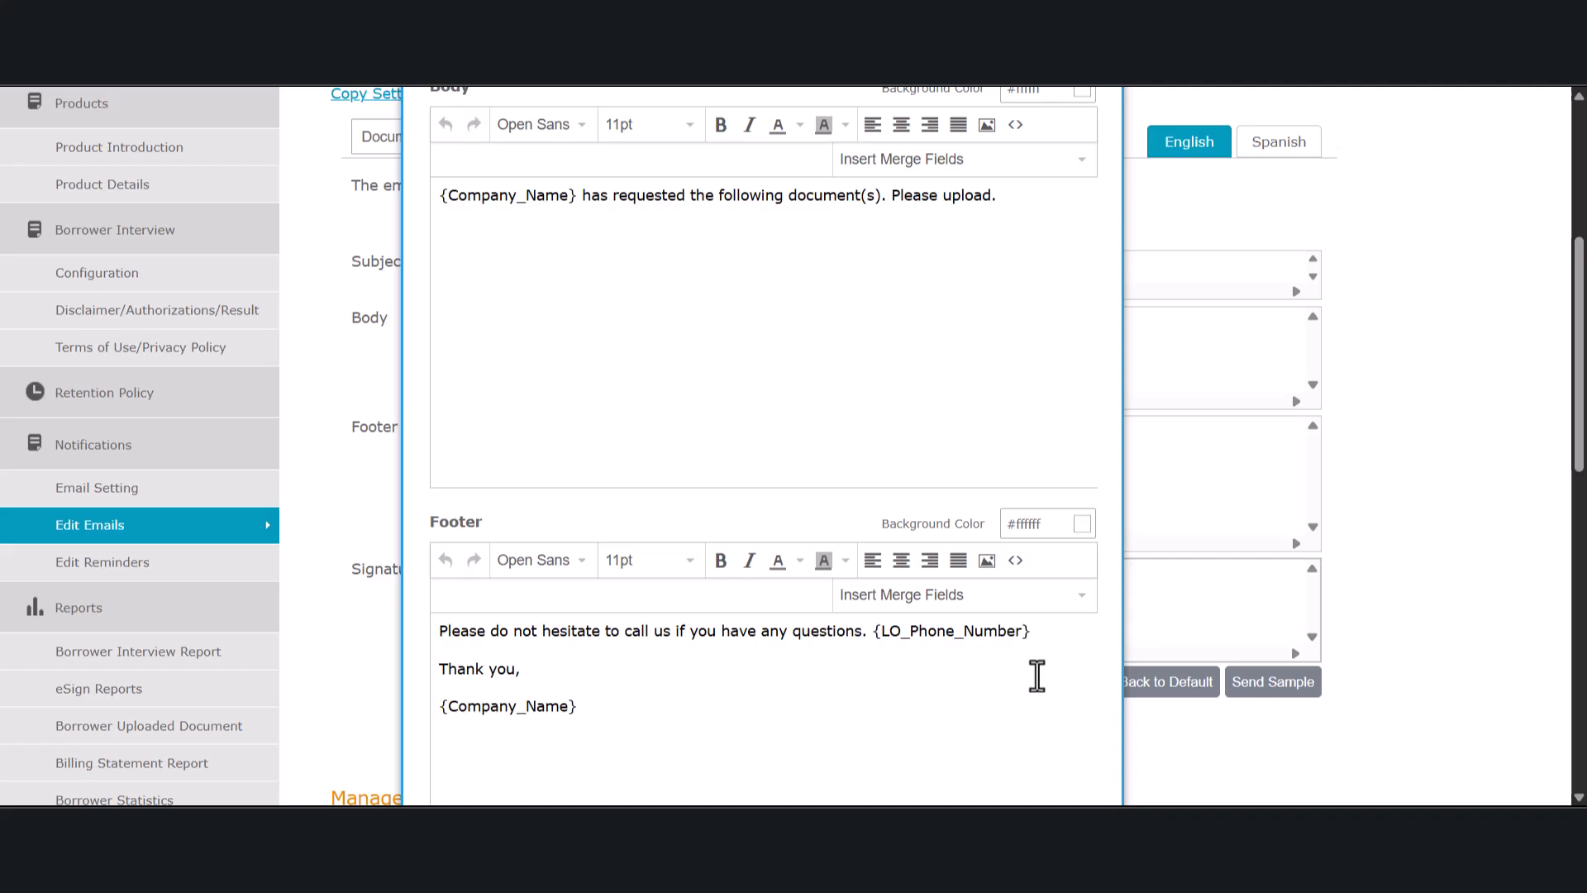
Step: Examine the merge fields available for the email footer and close the content editor without saving
left_click(1053, 602)
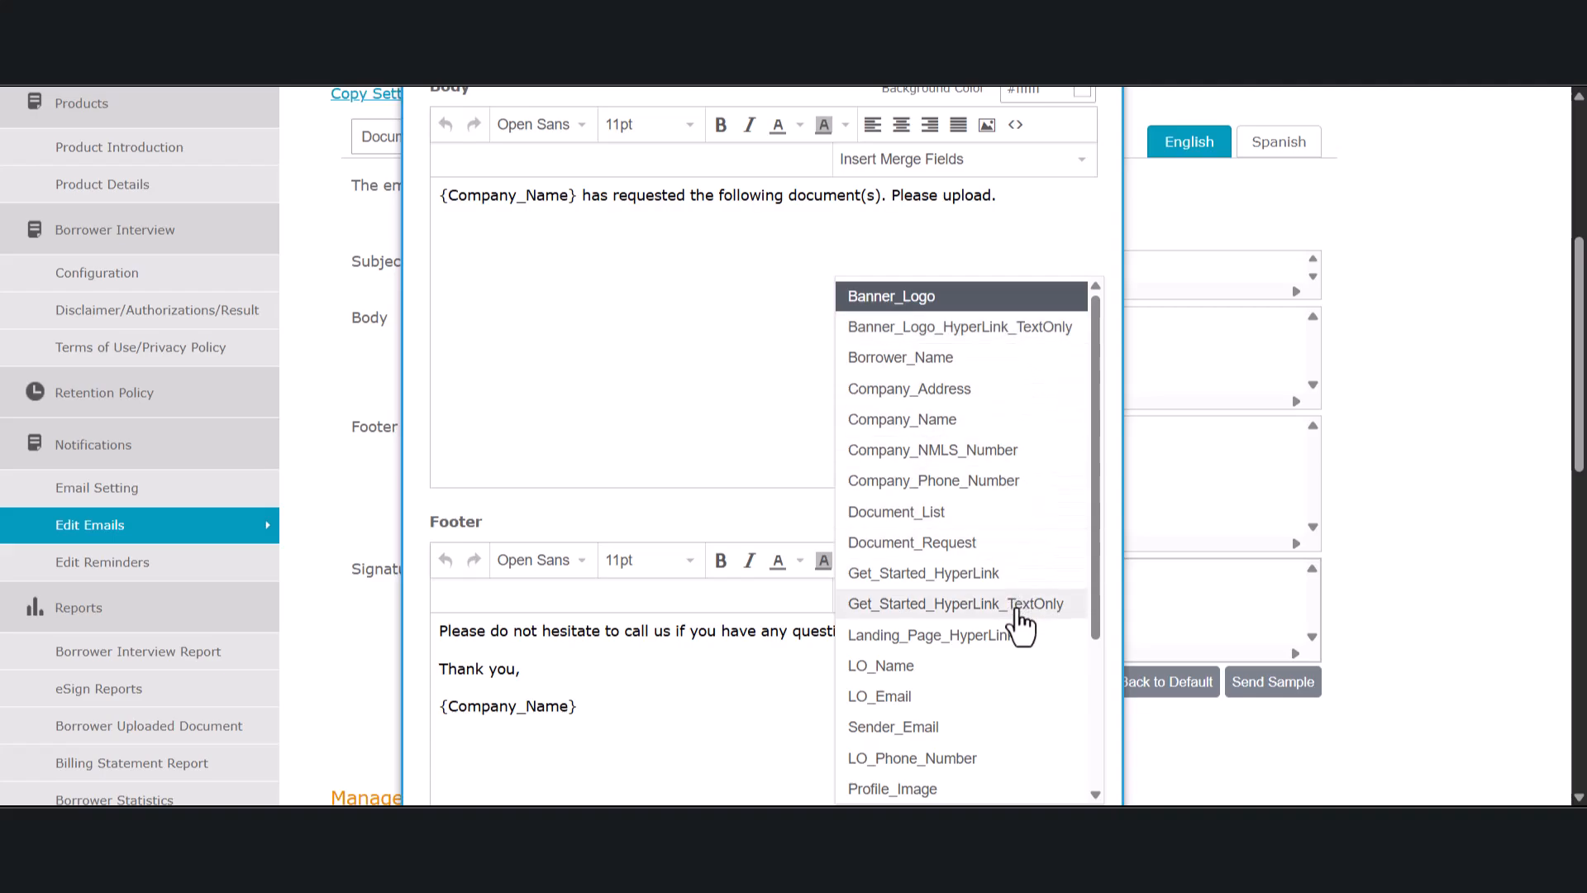
left_click(1023, 758)
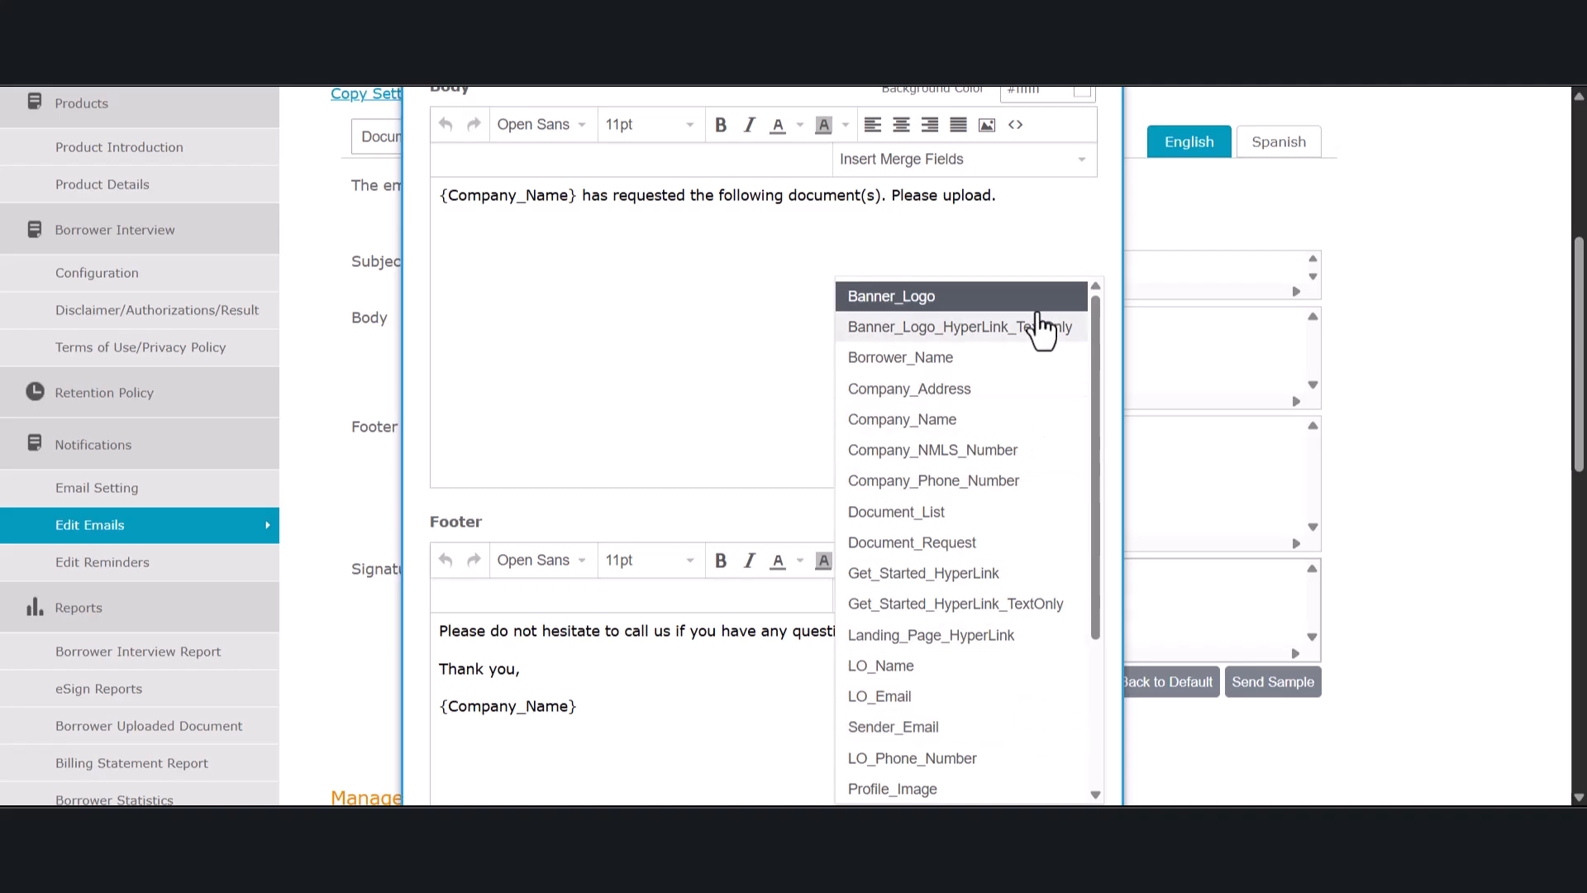
scroll(1077, 340, "down", 6)
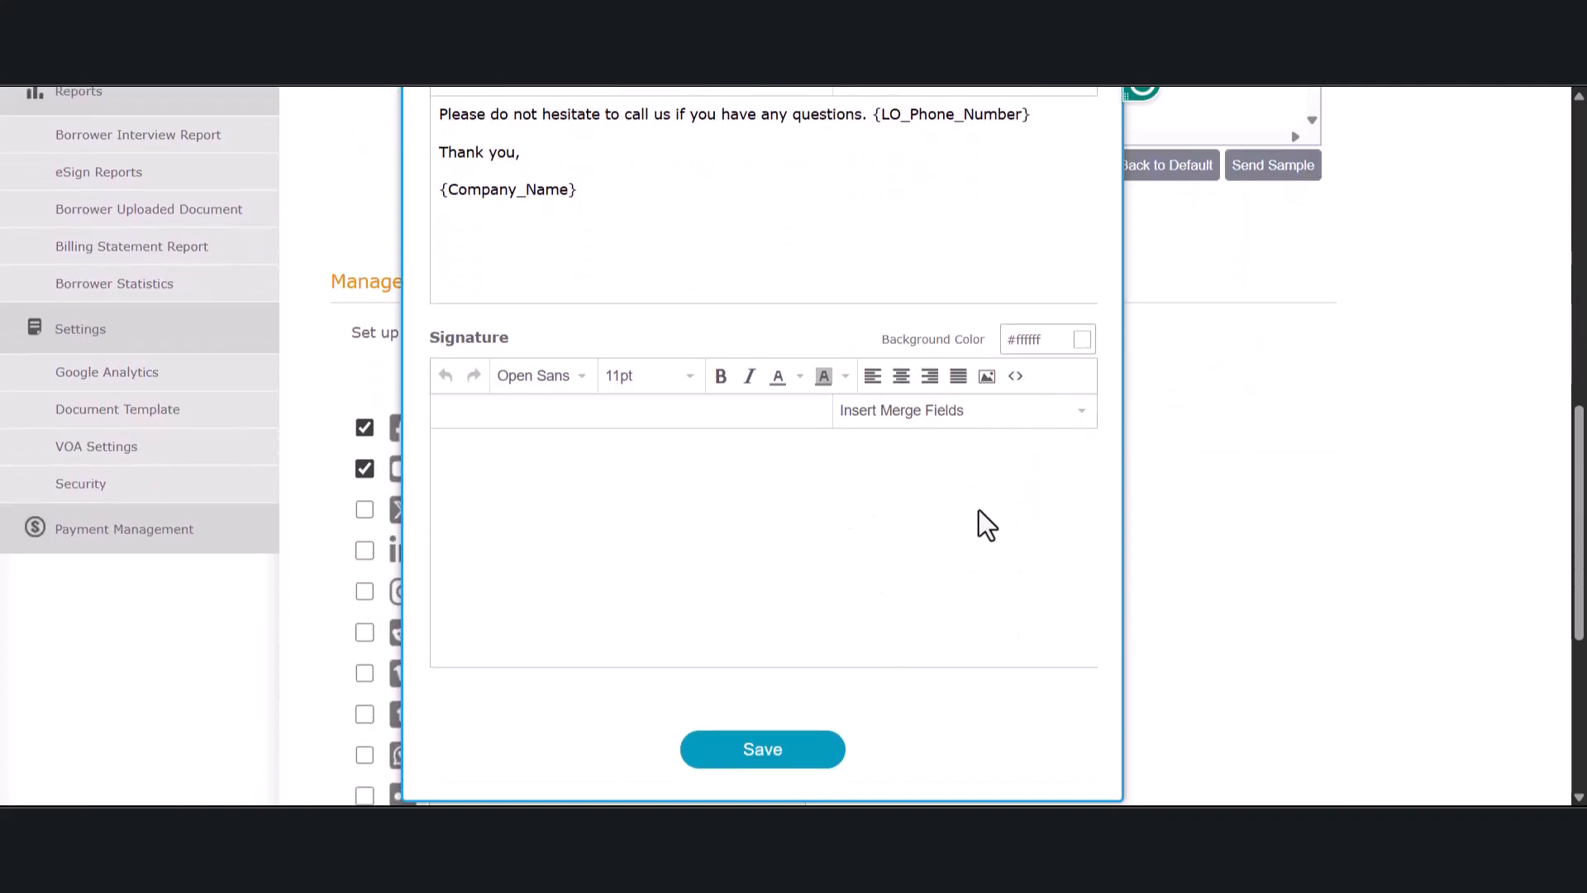
scroll(1017, 429, "up", 6)
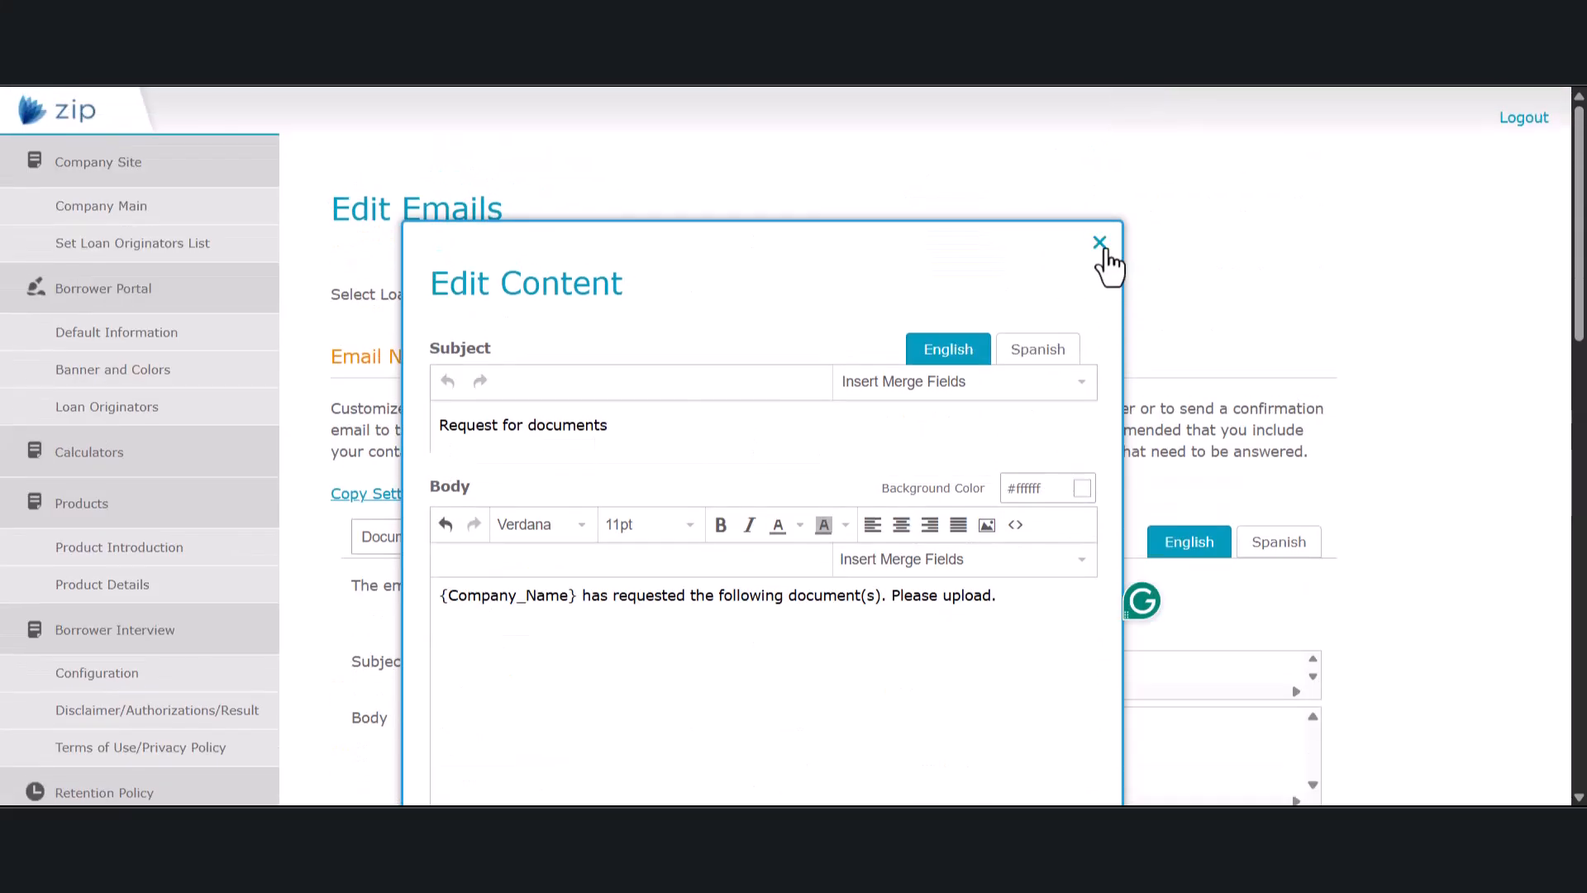
left_click(1100, 243)
scroll(1382, 380, "down", 7)
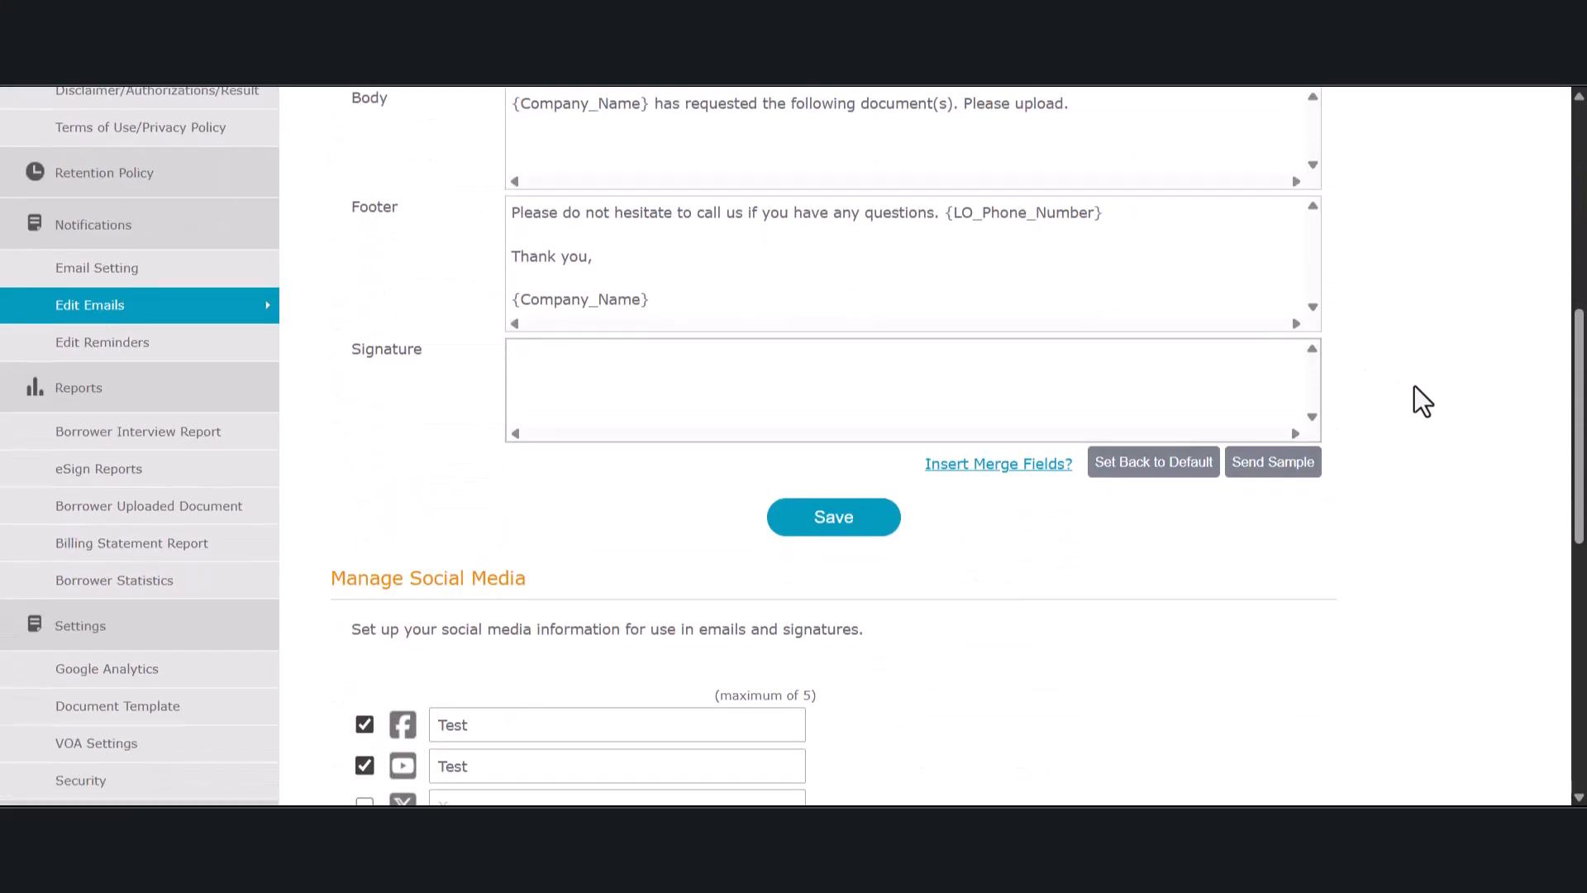
Step: Reset the Document Request (borrowers without accounts) email content to the default originally provided by Zip
left_click(1152, 479)
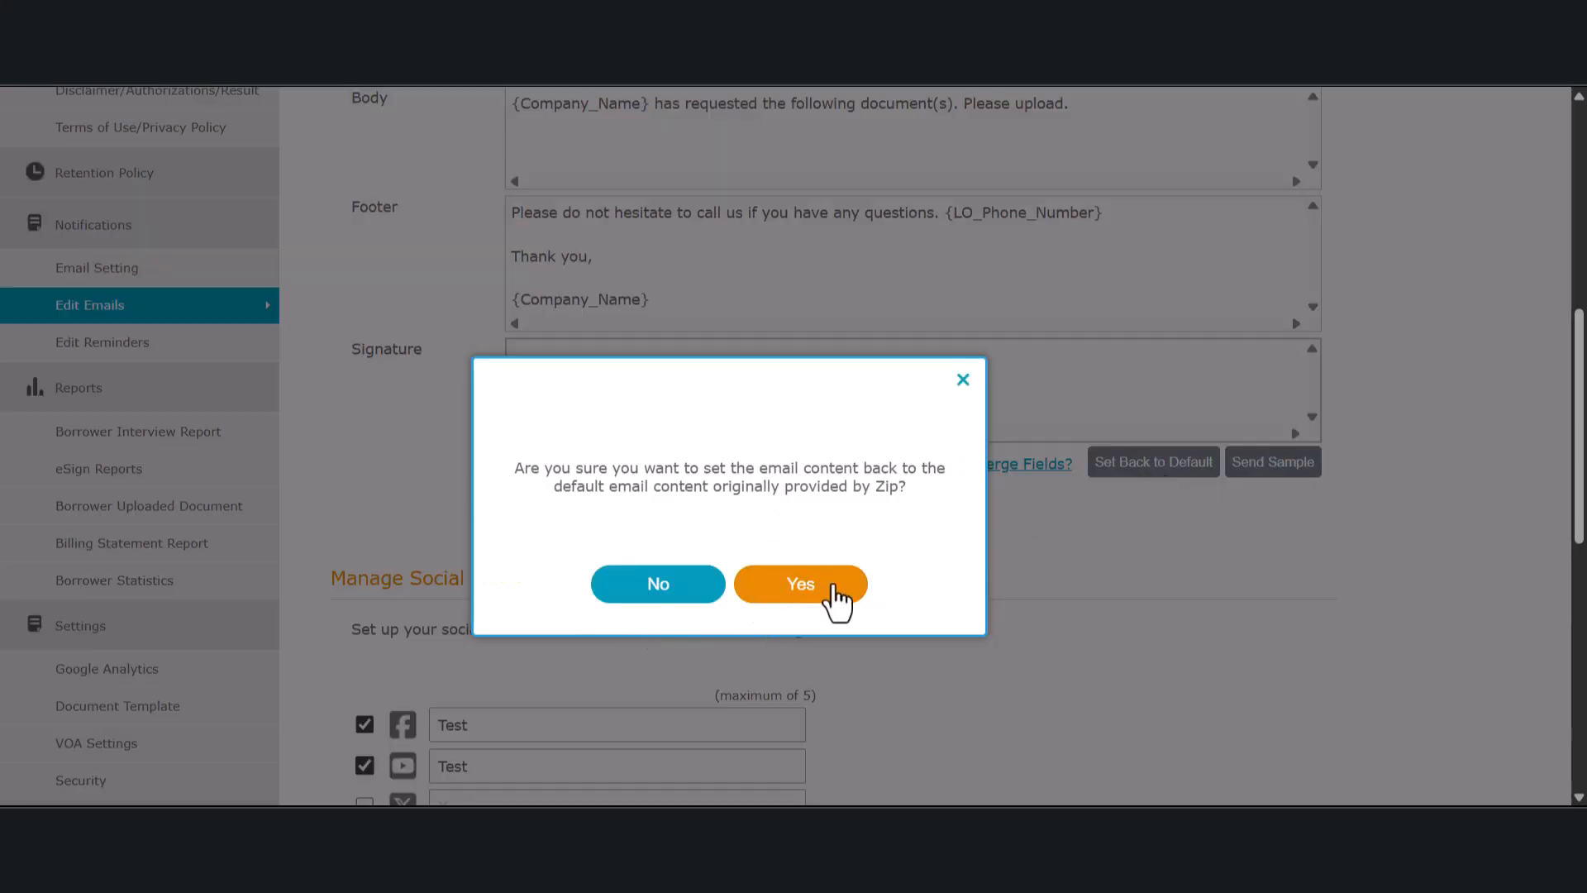
left_click(801, 585)
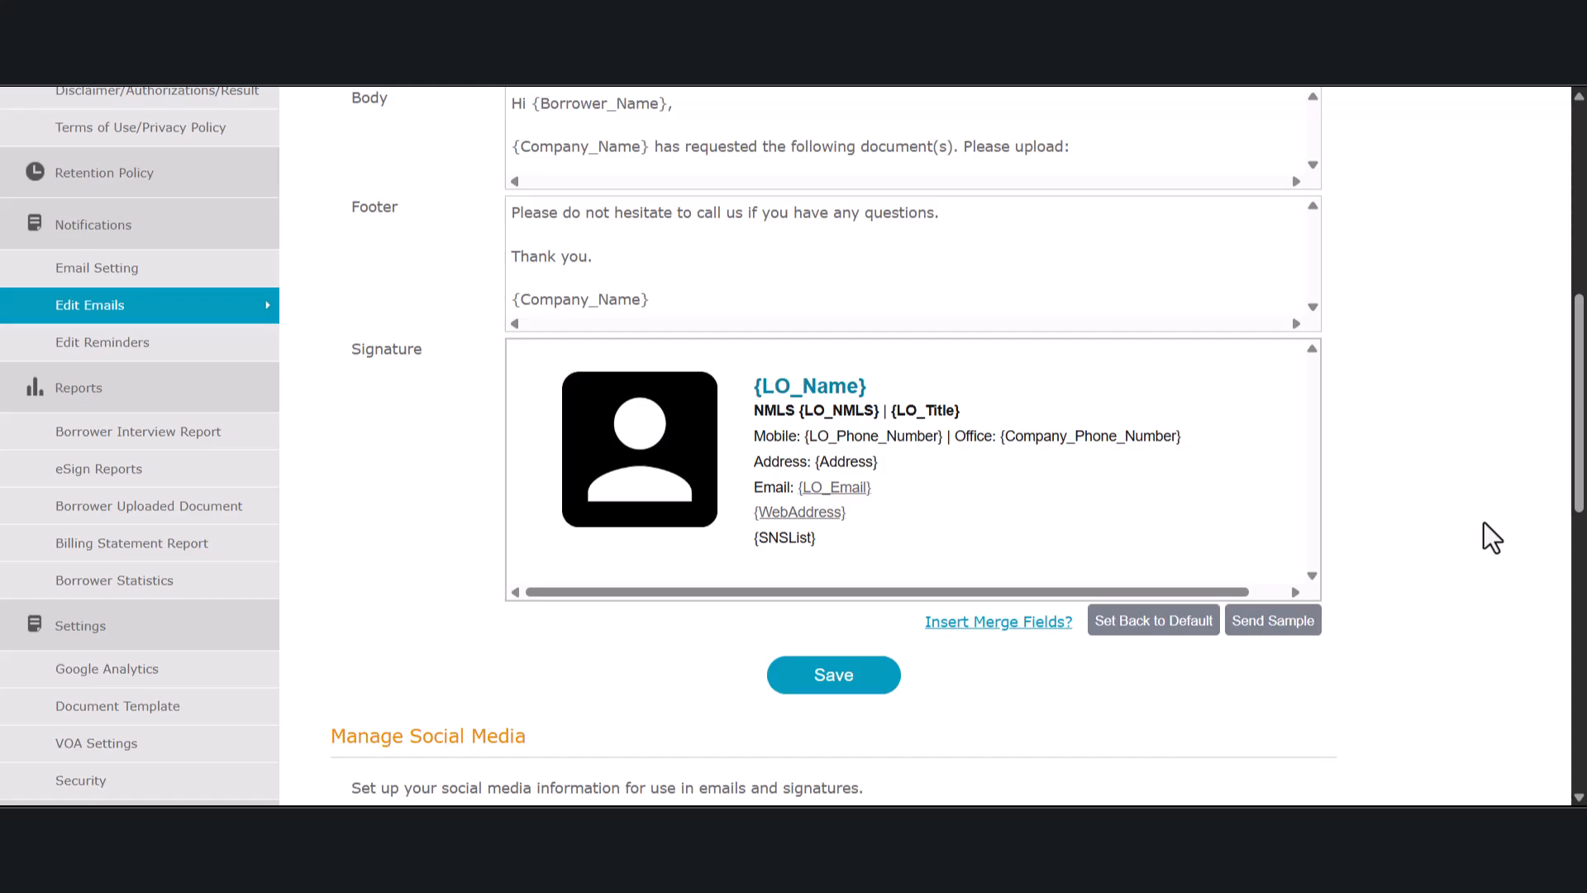
Step: Expand the email Copy Setting options, choose the third listed loan originator as the copy source, and select all users as recipients
scroll(1475, 499, "up", 8)
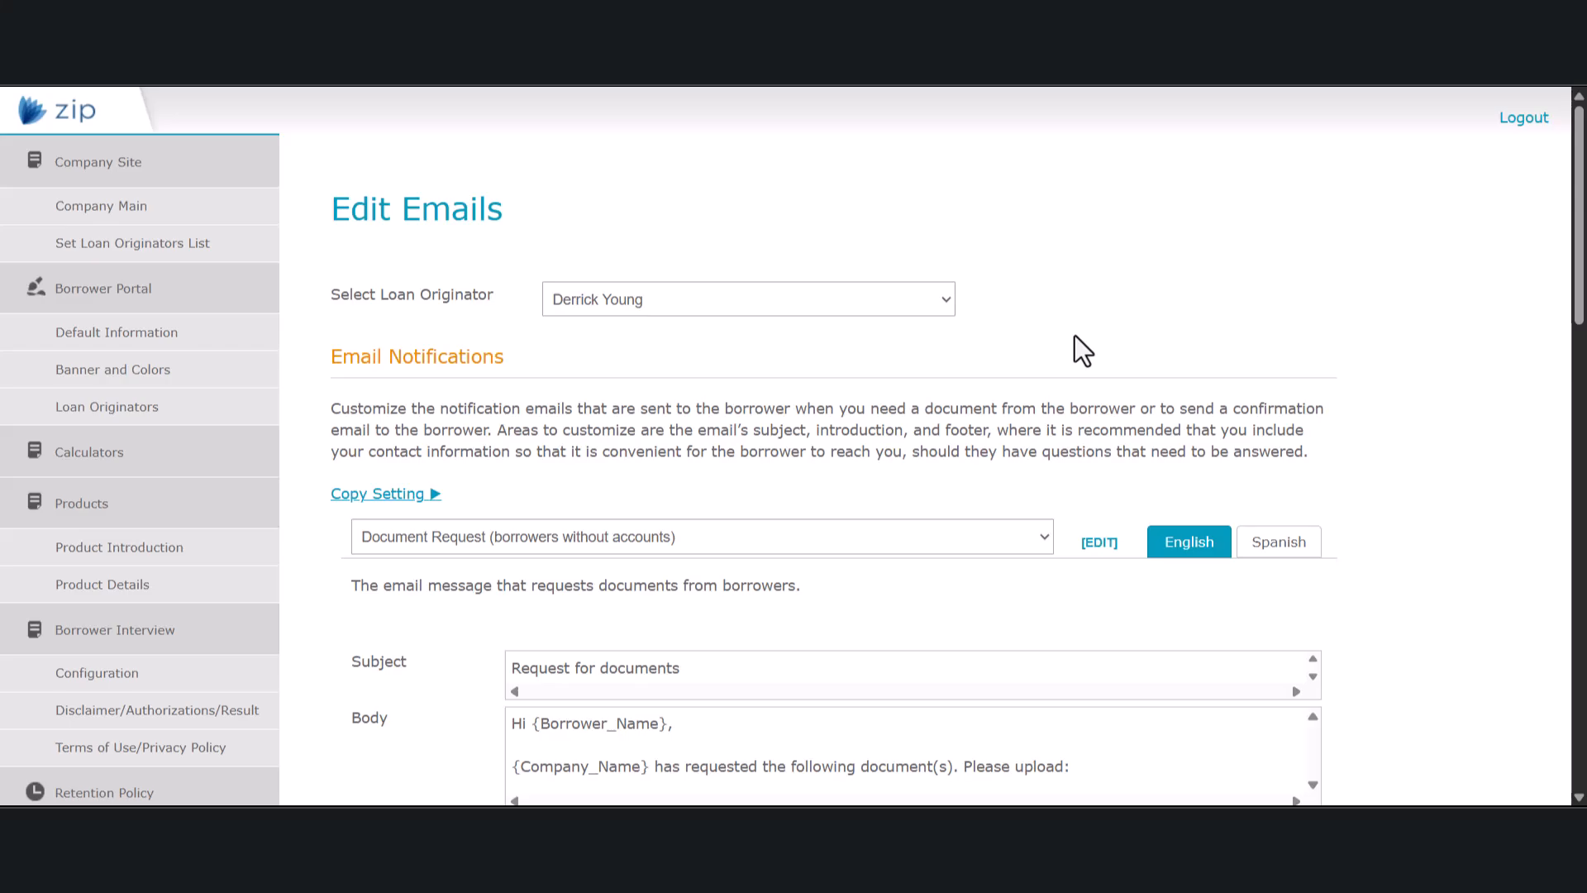
left_click(370, 496)
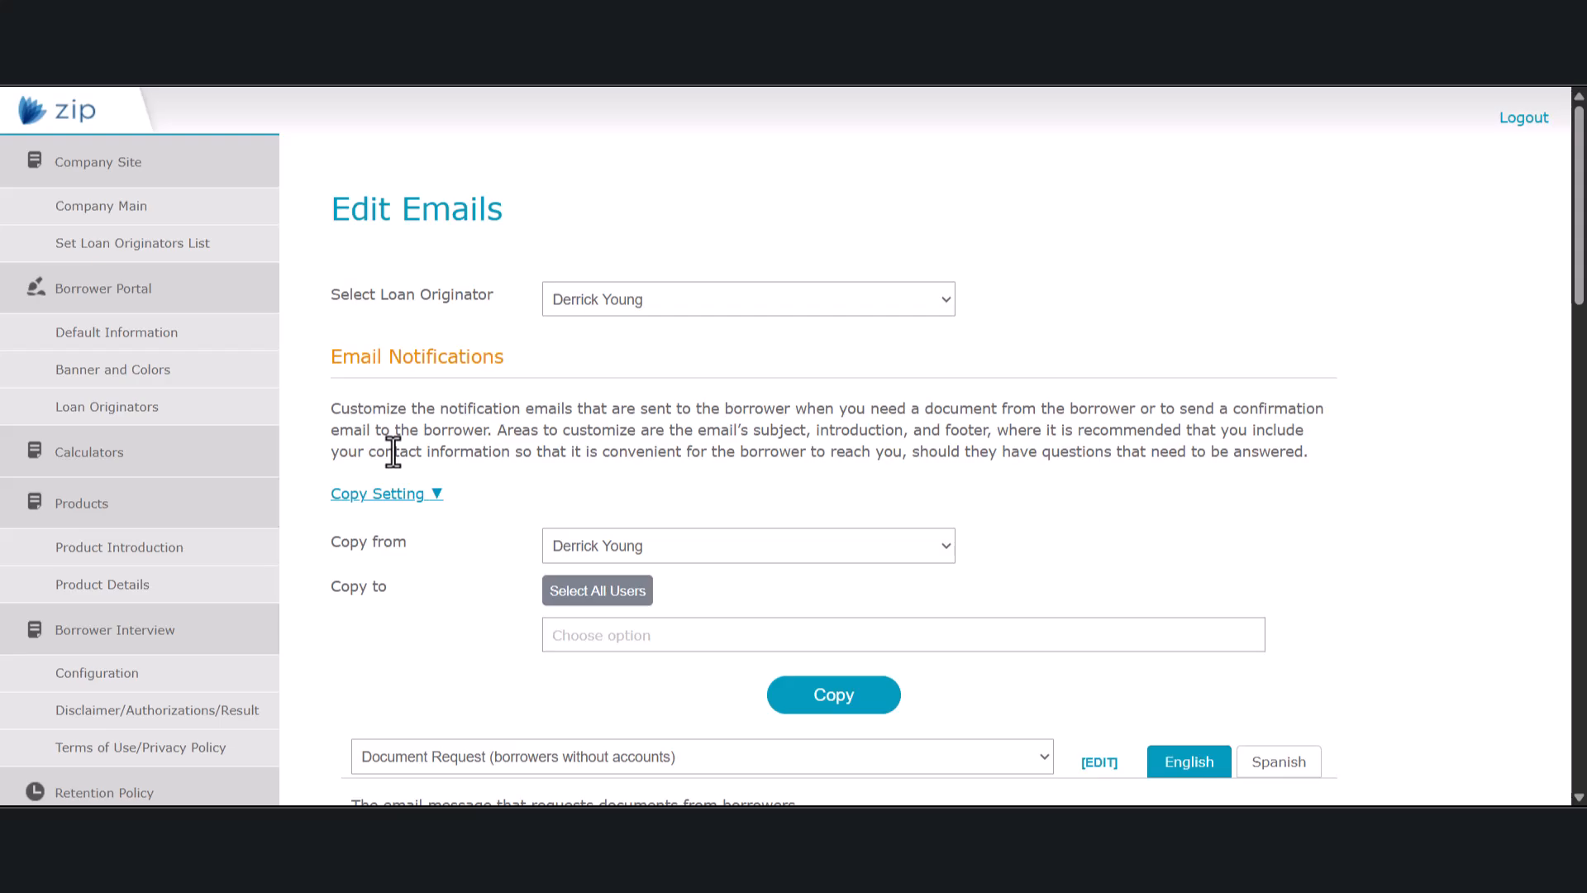
left_click(837, 547)
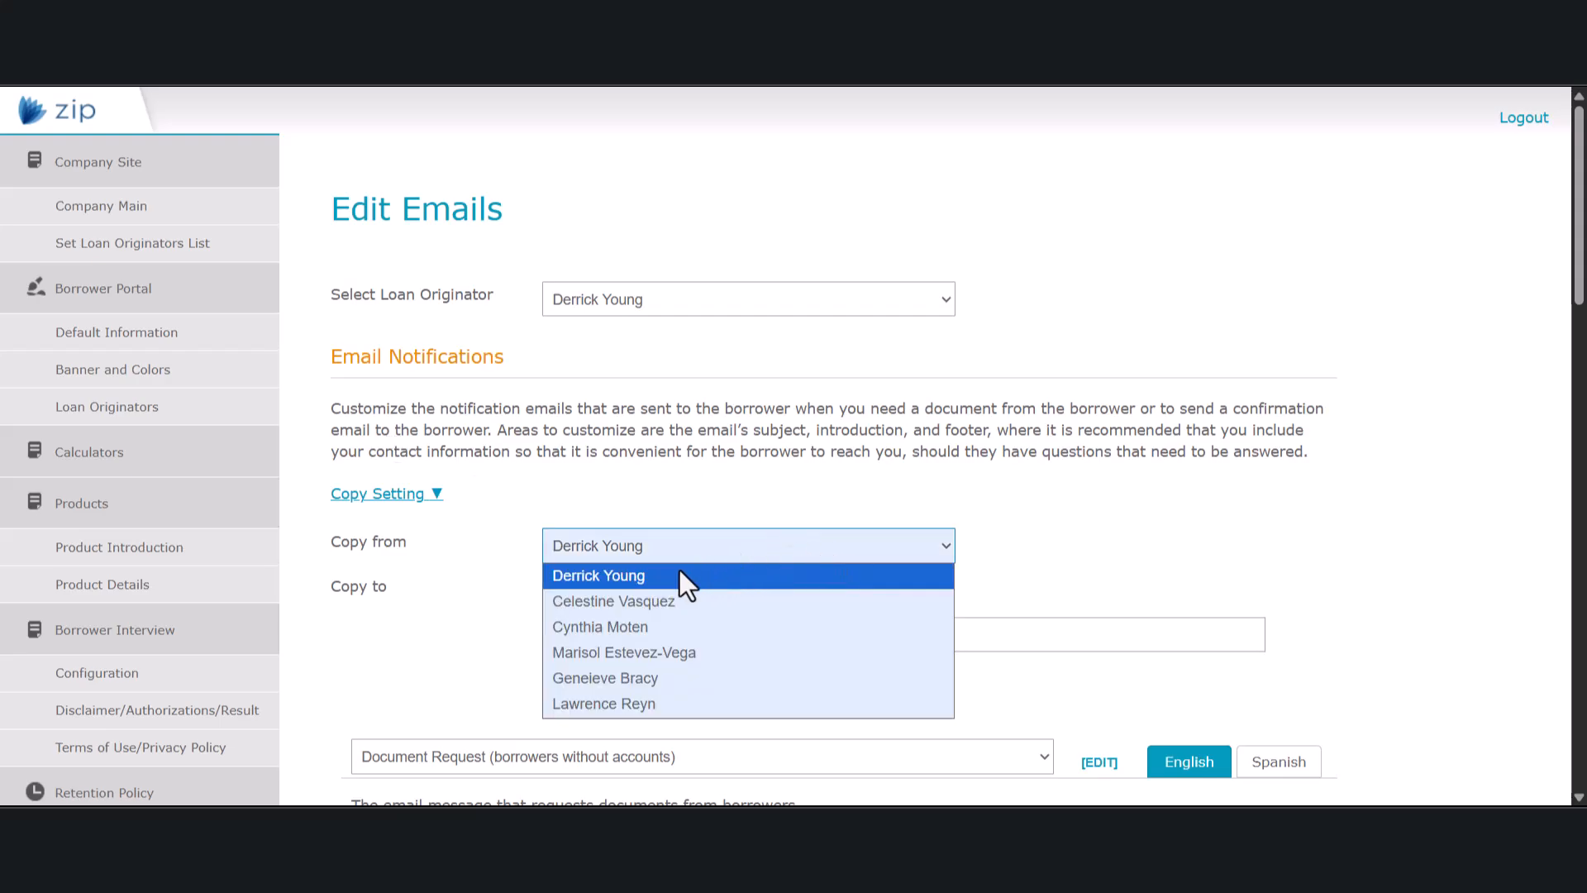
left_click(715, 628)
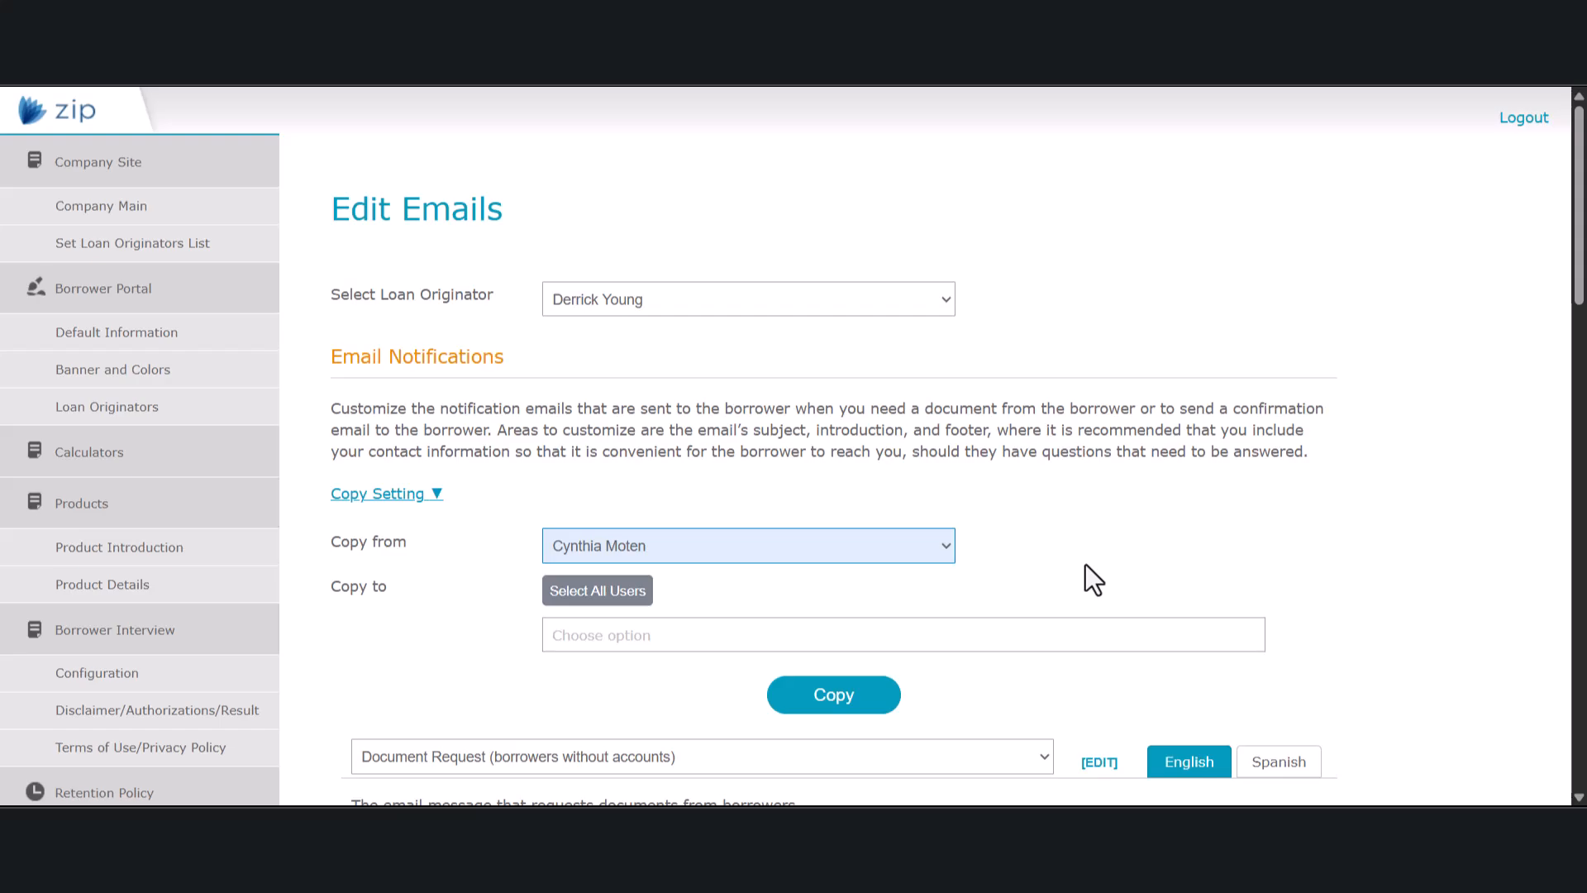
left_click(636, 595)
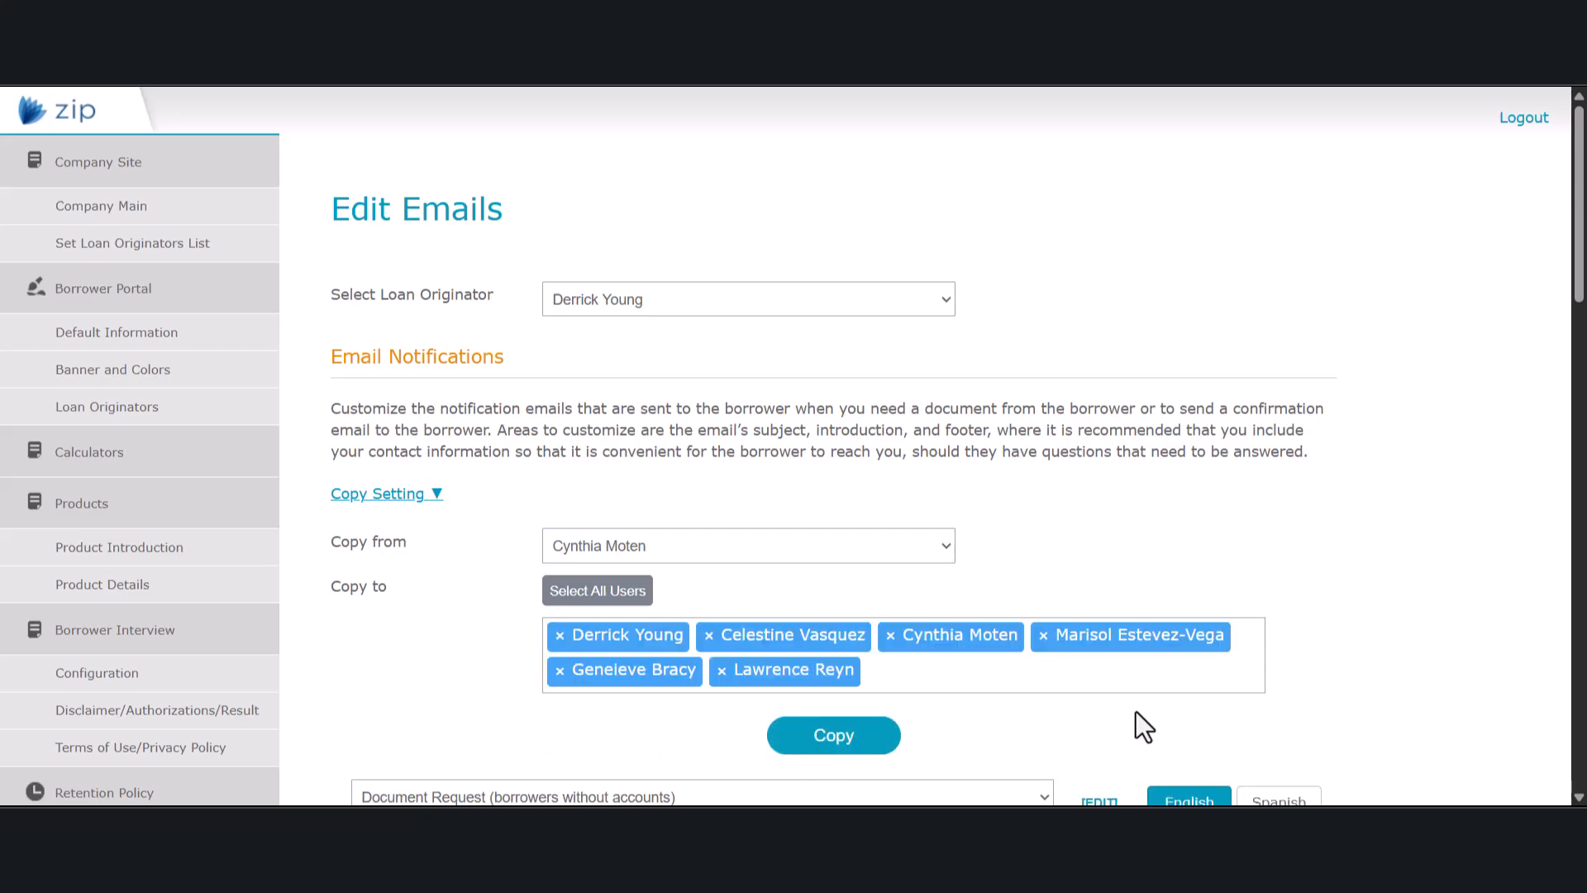
scroll(1136, 711, "down", 10)
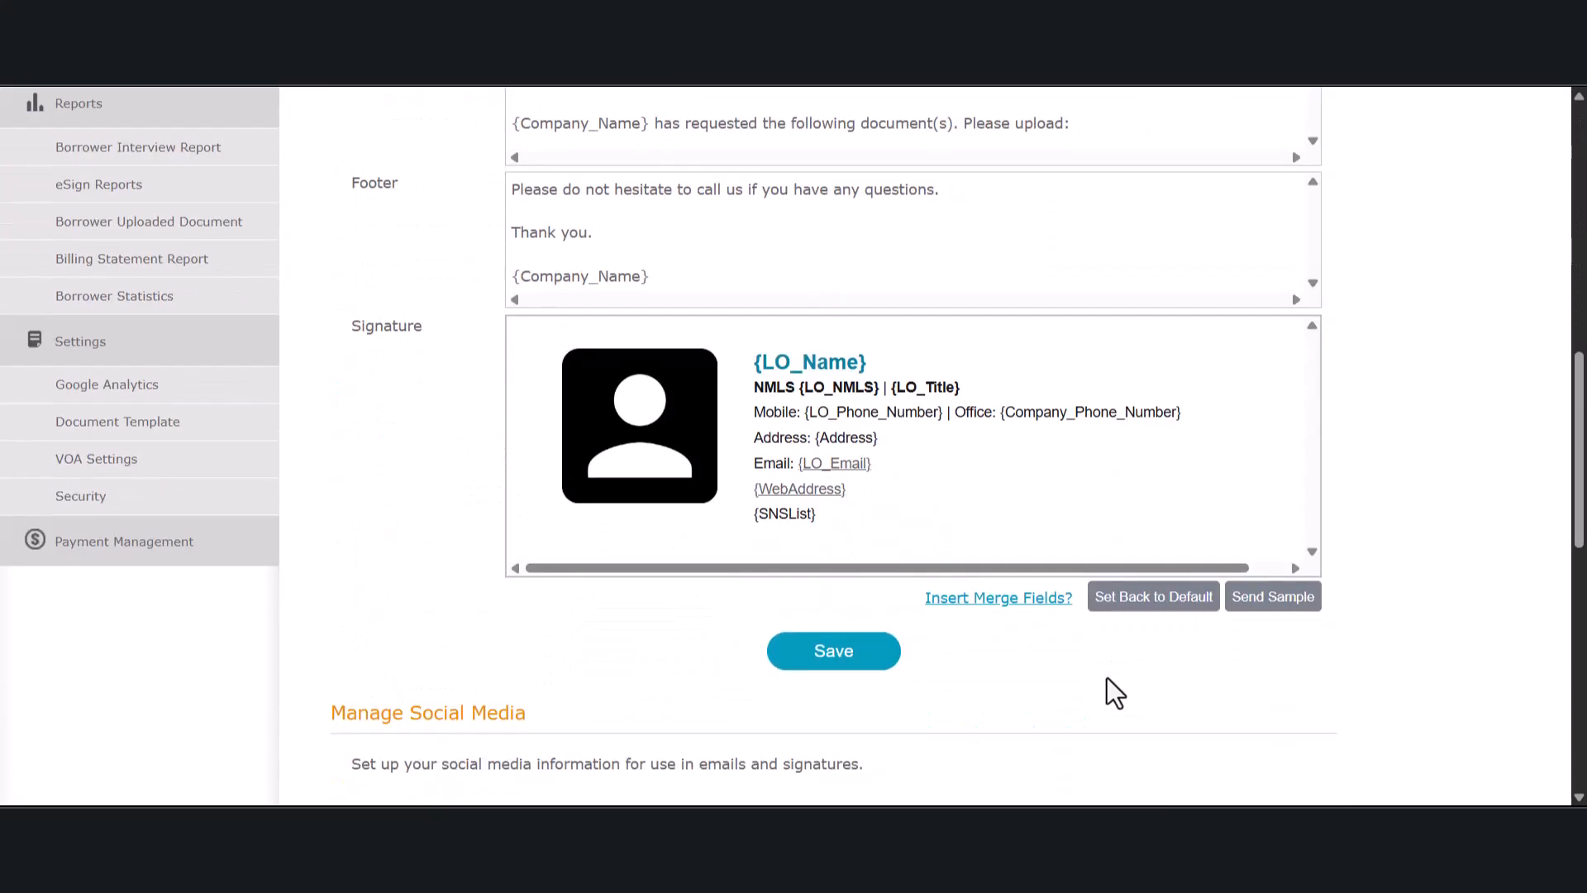
Step: Enable X and LinkedIn in the Manage Social Media section and enter "URL" as the X entry
scroll(1106, 674, "down", 6)
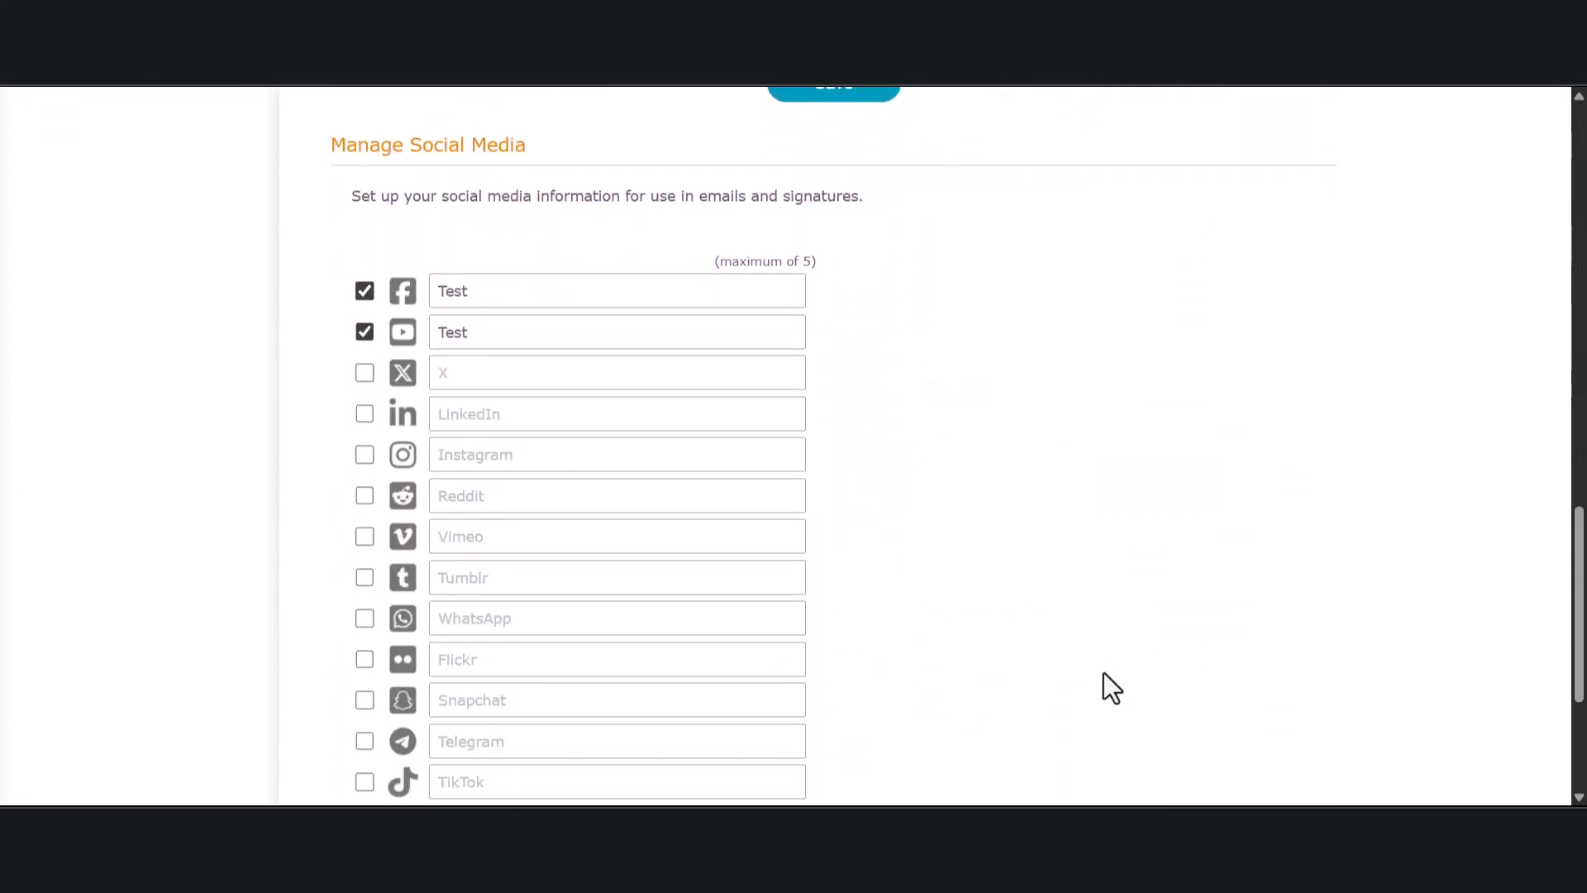
left_click(365, 347)
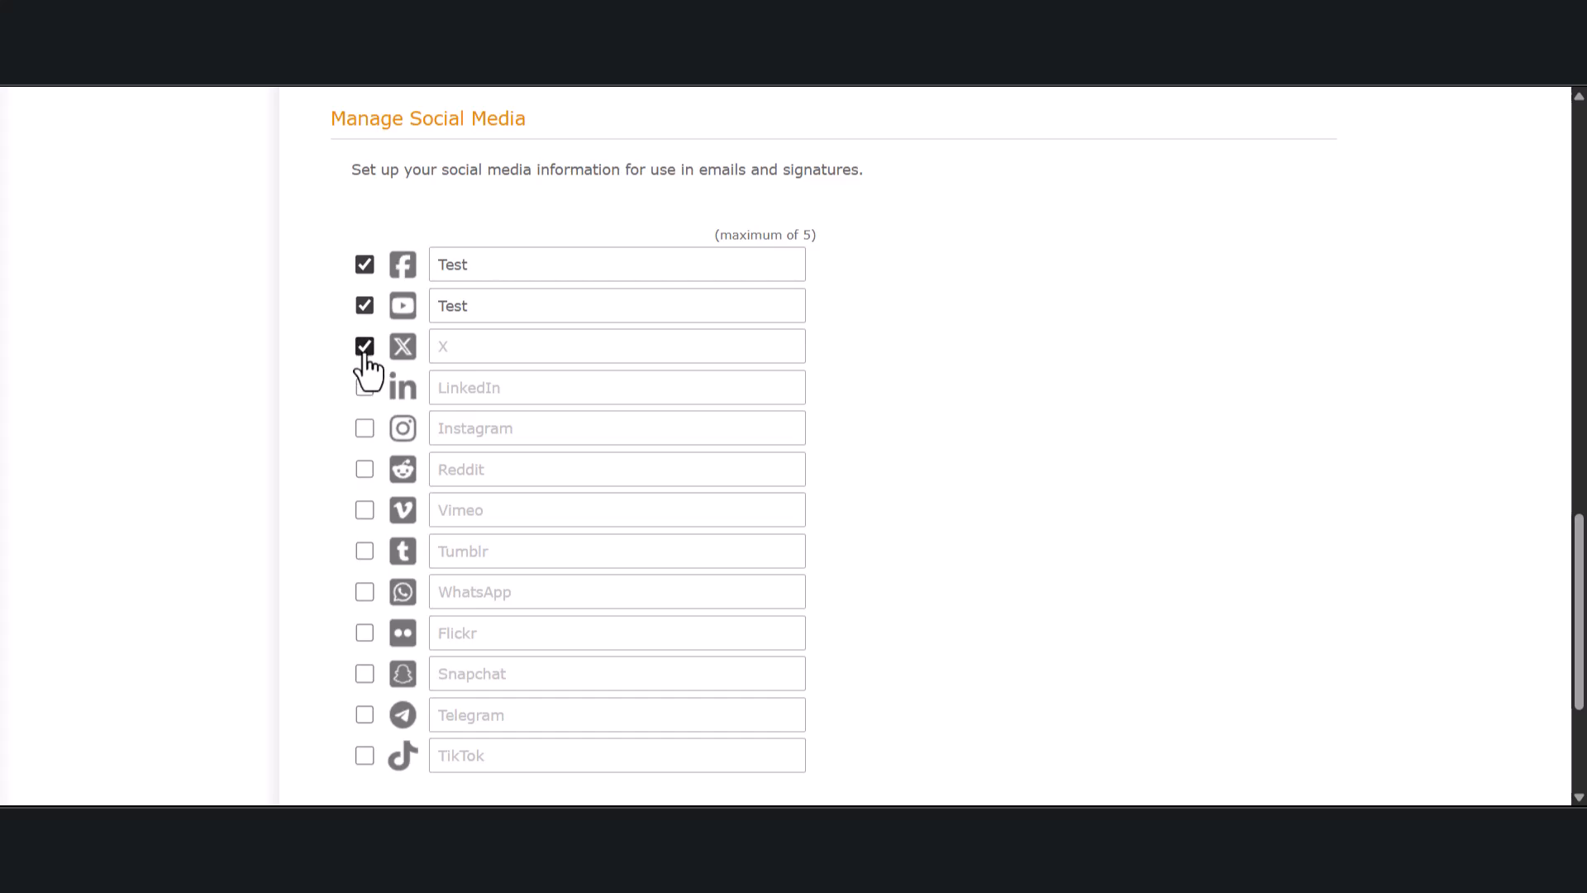
left_click(365, 386)
left_click(464, 352)
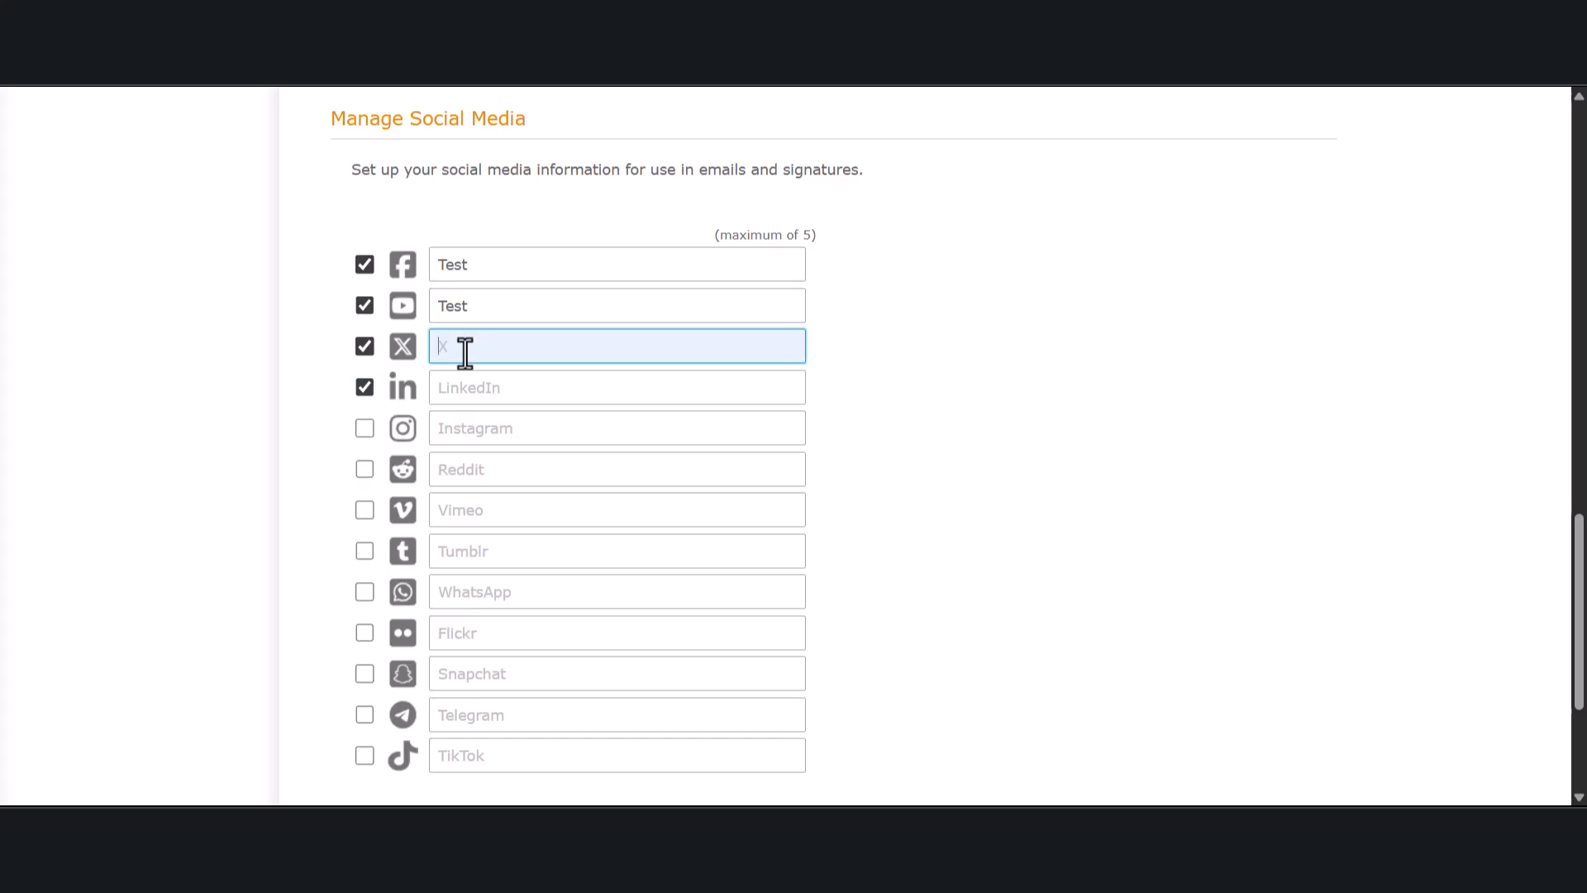
type("URL")
scroll(601, 405, "down", 3)
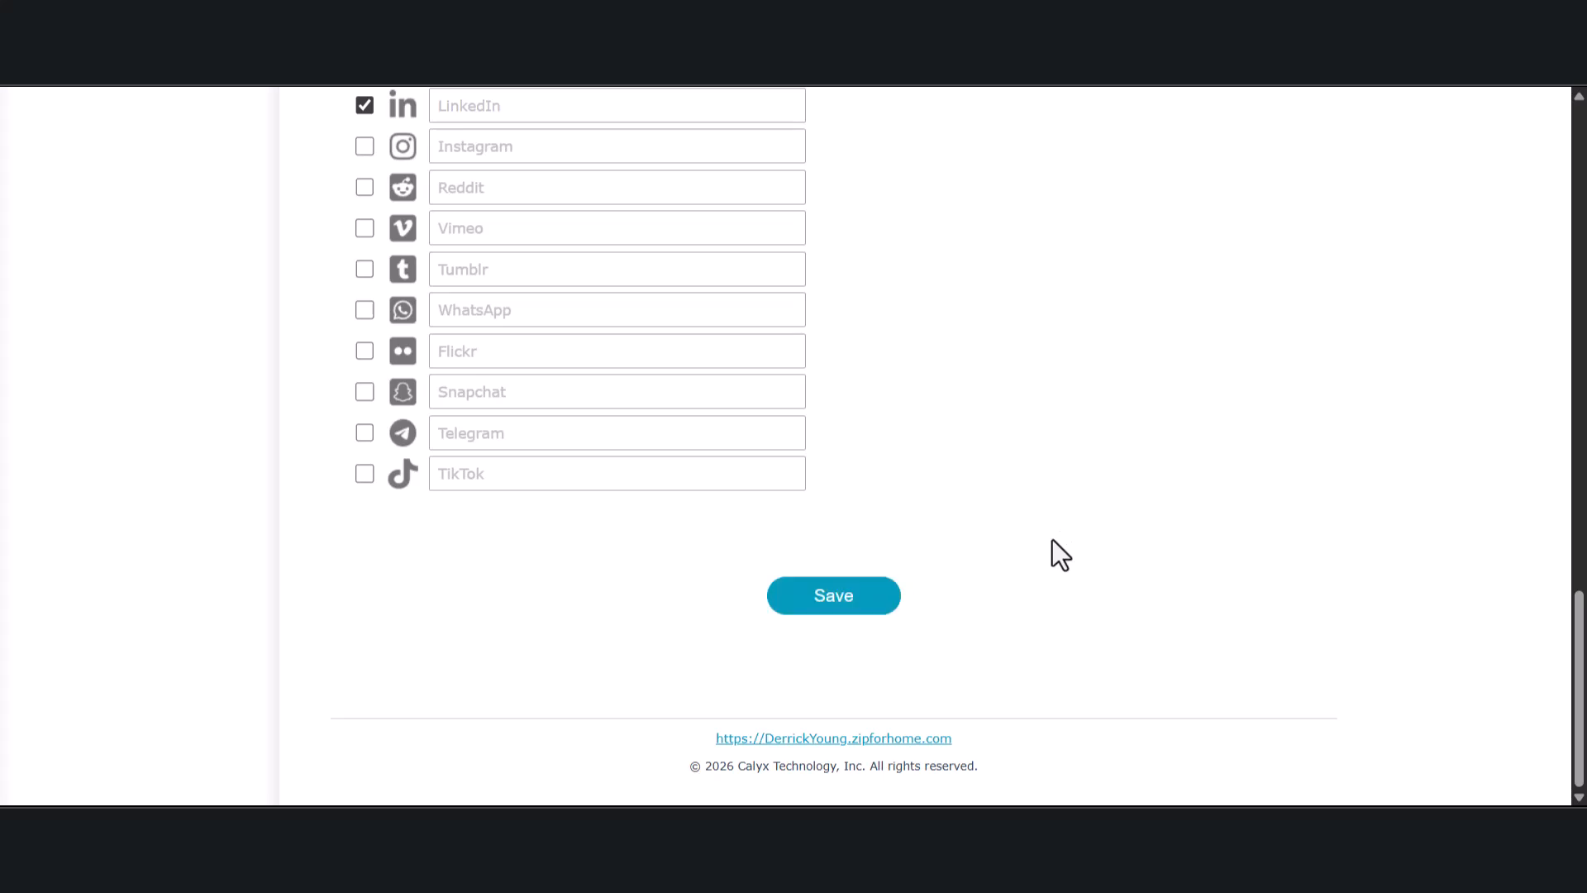
Step: Open the Edit Reminders page and review the document request reminder's settings, email template and text notification message
scroll(1003, 524, "up", 9)
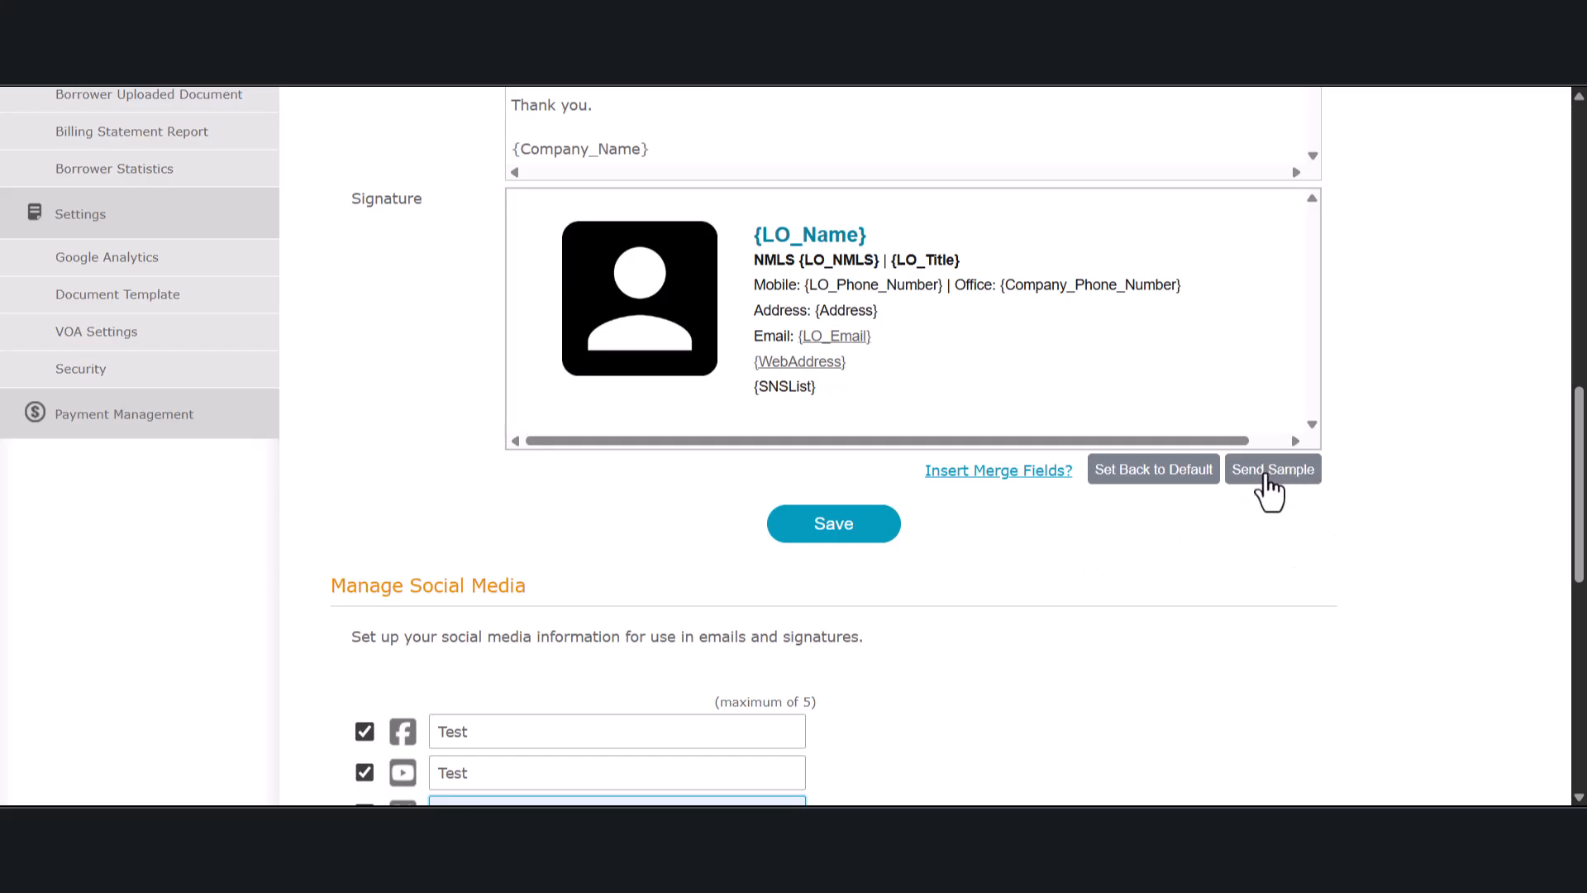
scroll(396, 350, "up", 5)
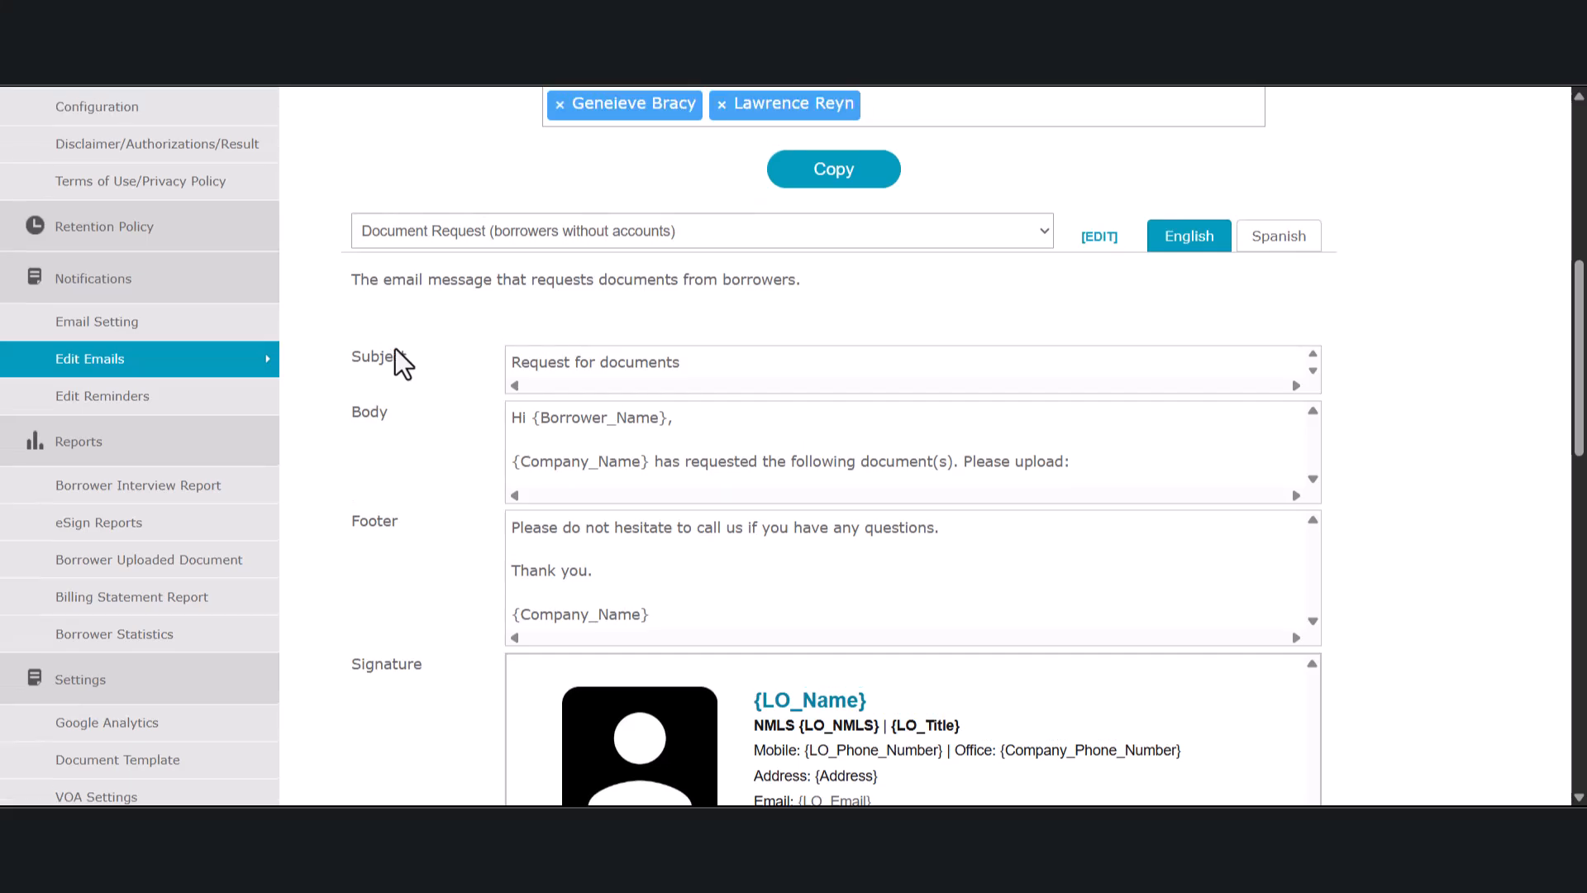
scroll(185, 415, "down", 1)
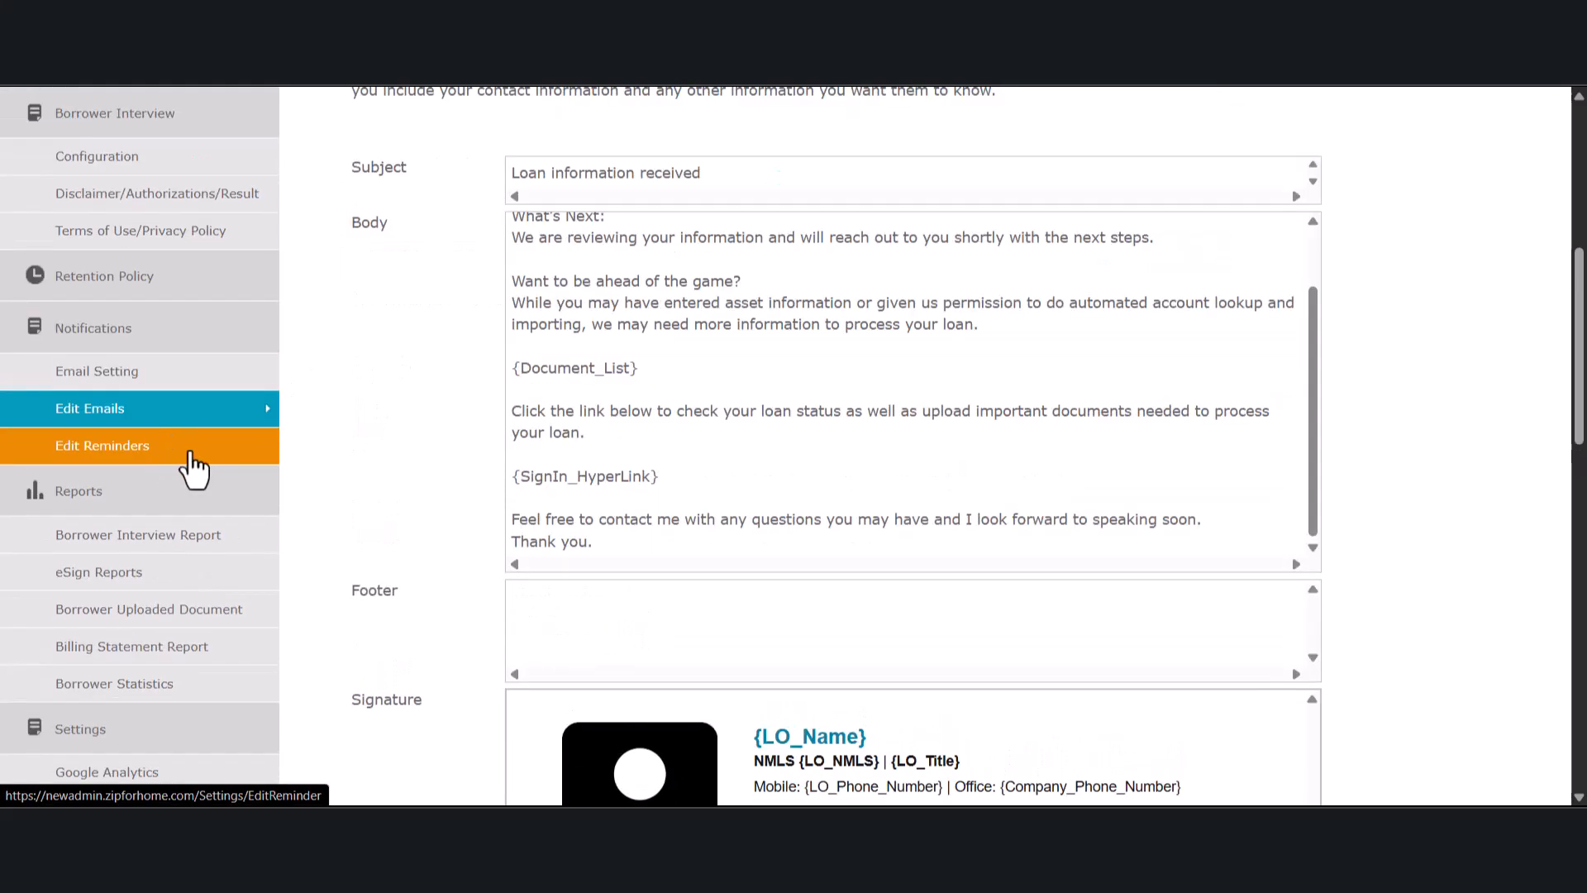
left_click(187, 457)
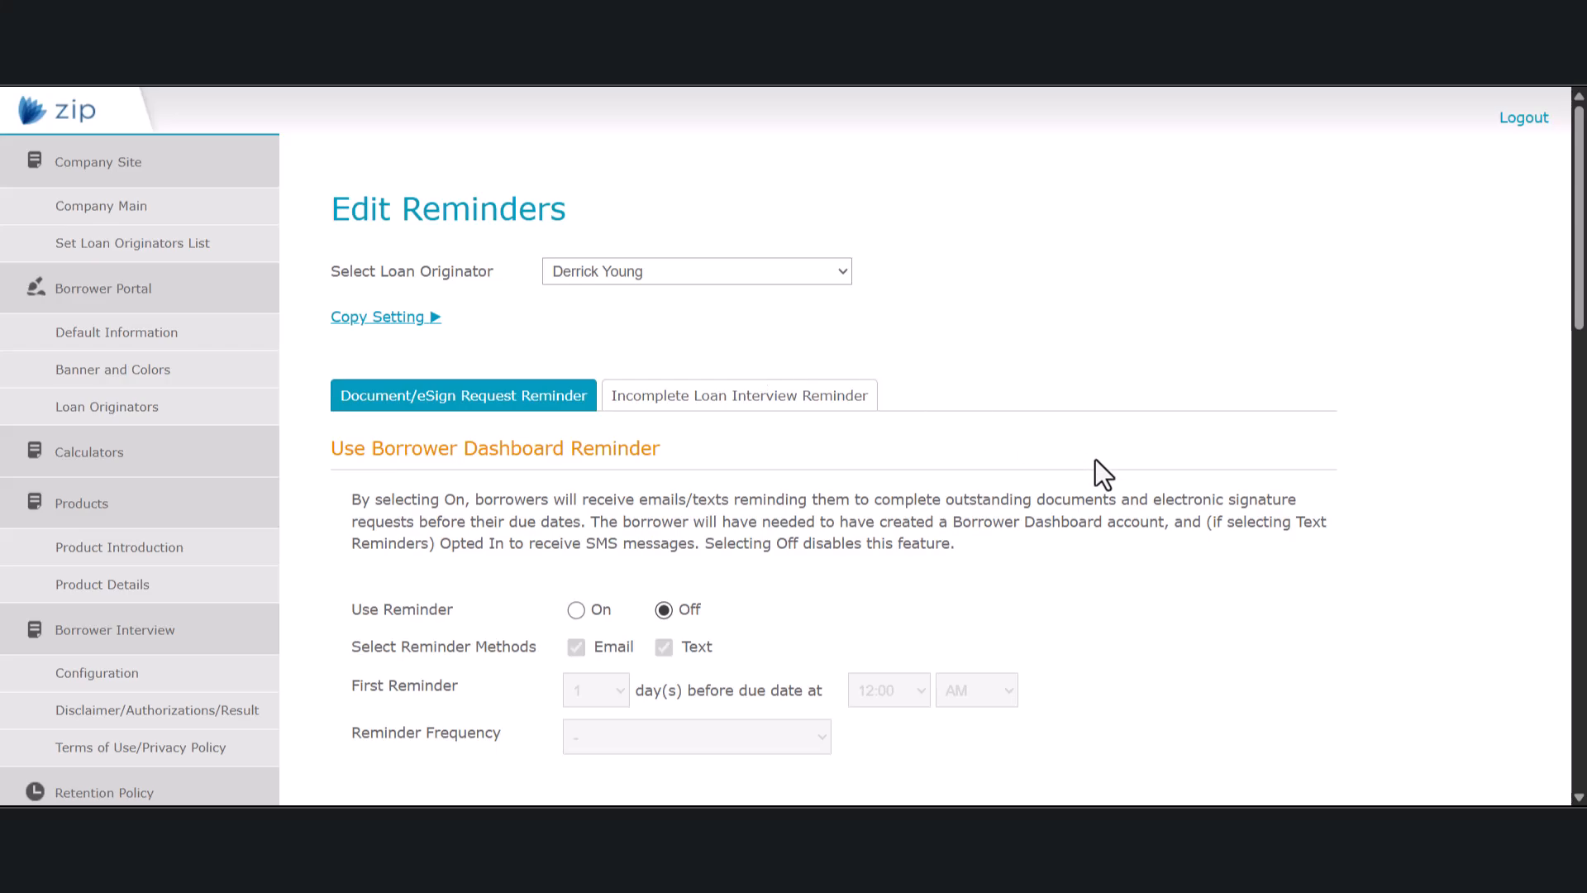
scroll(1140, 493, "down", 7)
scroll(1142, 494, "down", 3)
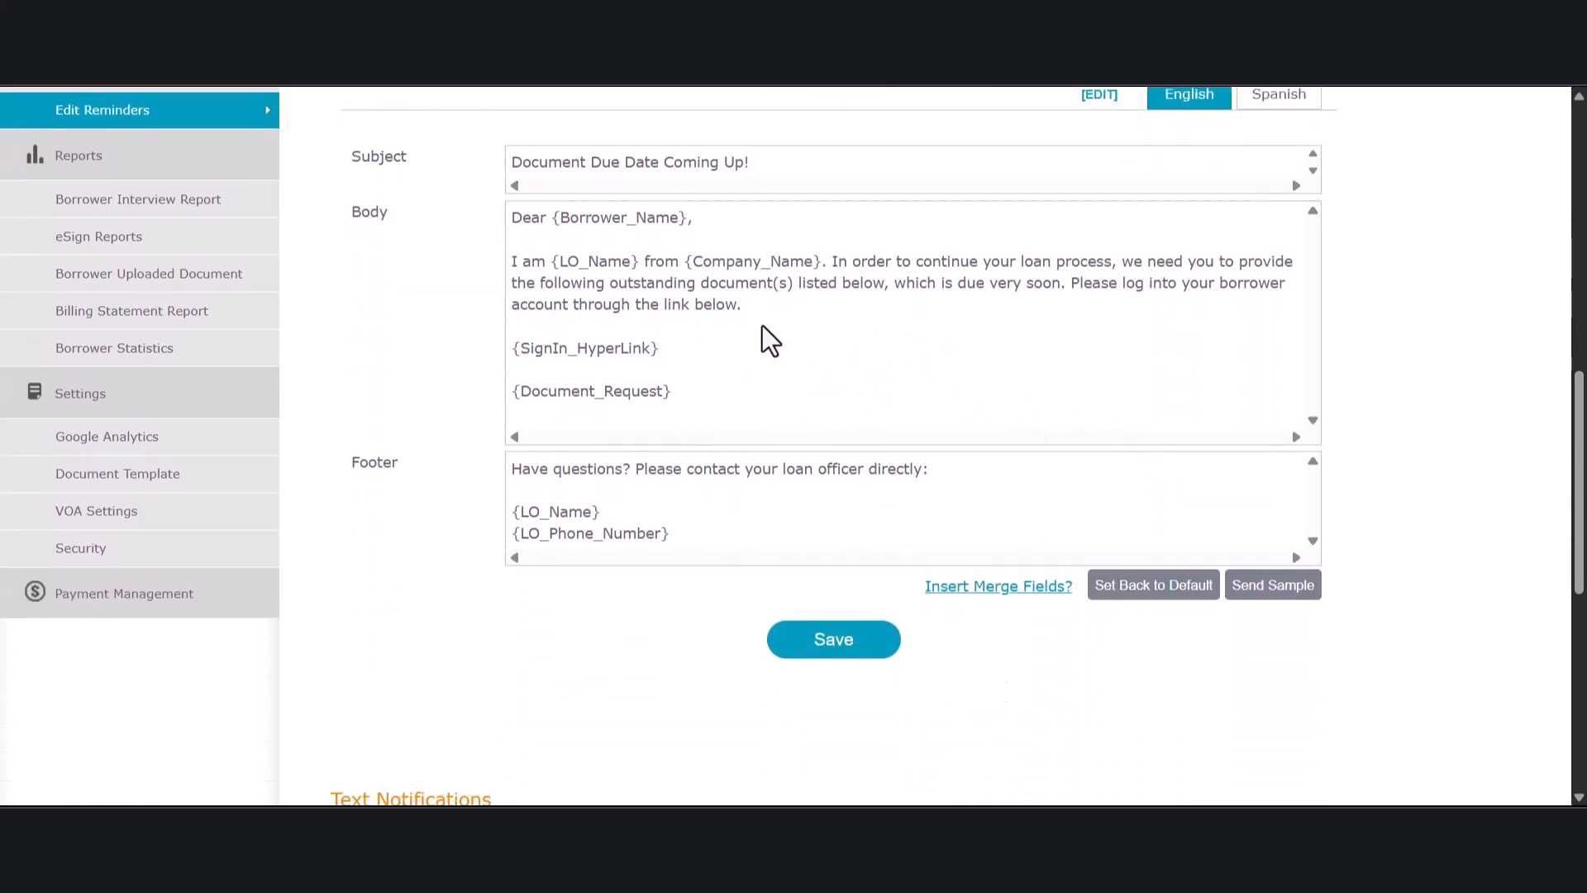
scroll(759, 464, "down", 5)
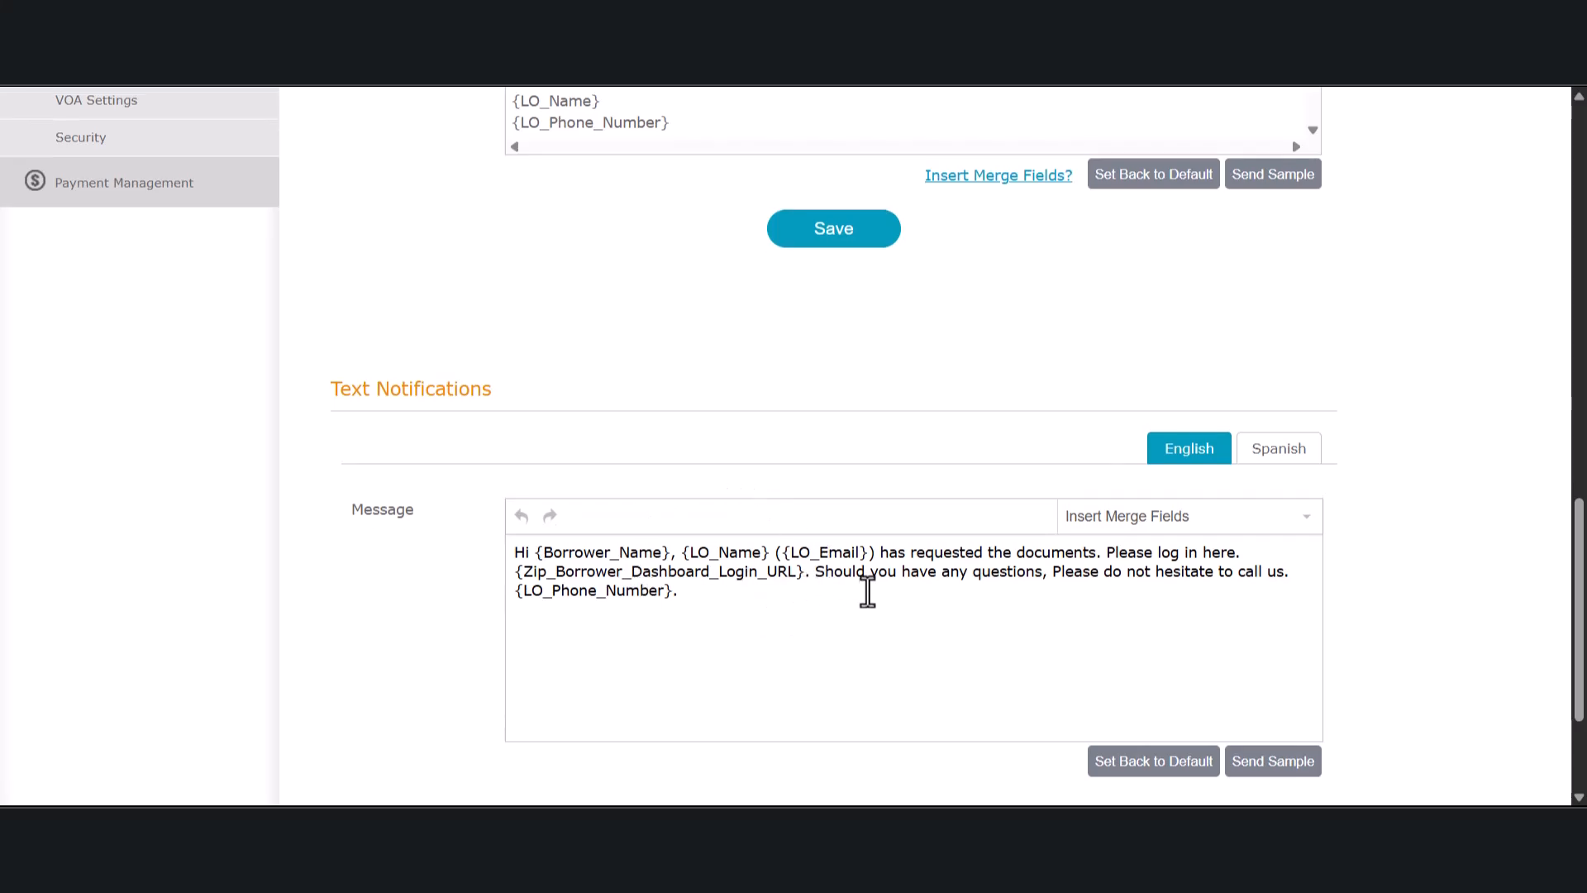
scroll(866, 583, "up", 9)
scroll(873, 568, "up", 1)
scroll(876, 565, "down", 1)
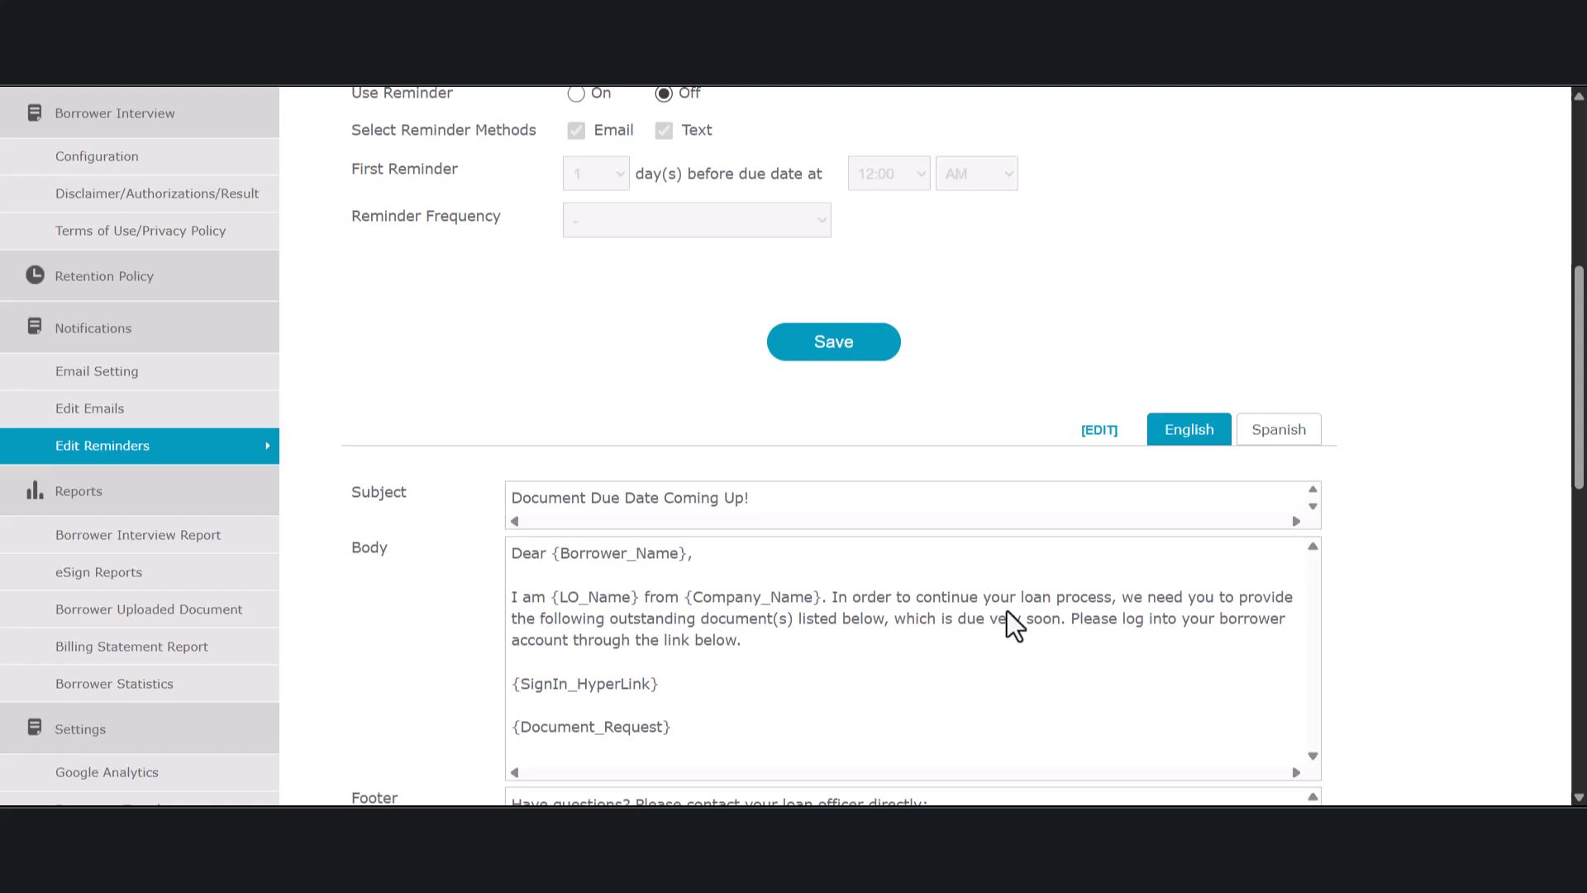
Step: Turn on the Borrower Dashboard reminder, with the first reminder 14 days before the due date at 12:00 PM and frequency Every Day
scroll(1007, 611, "up", 4)
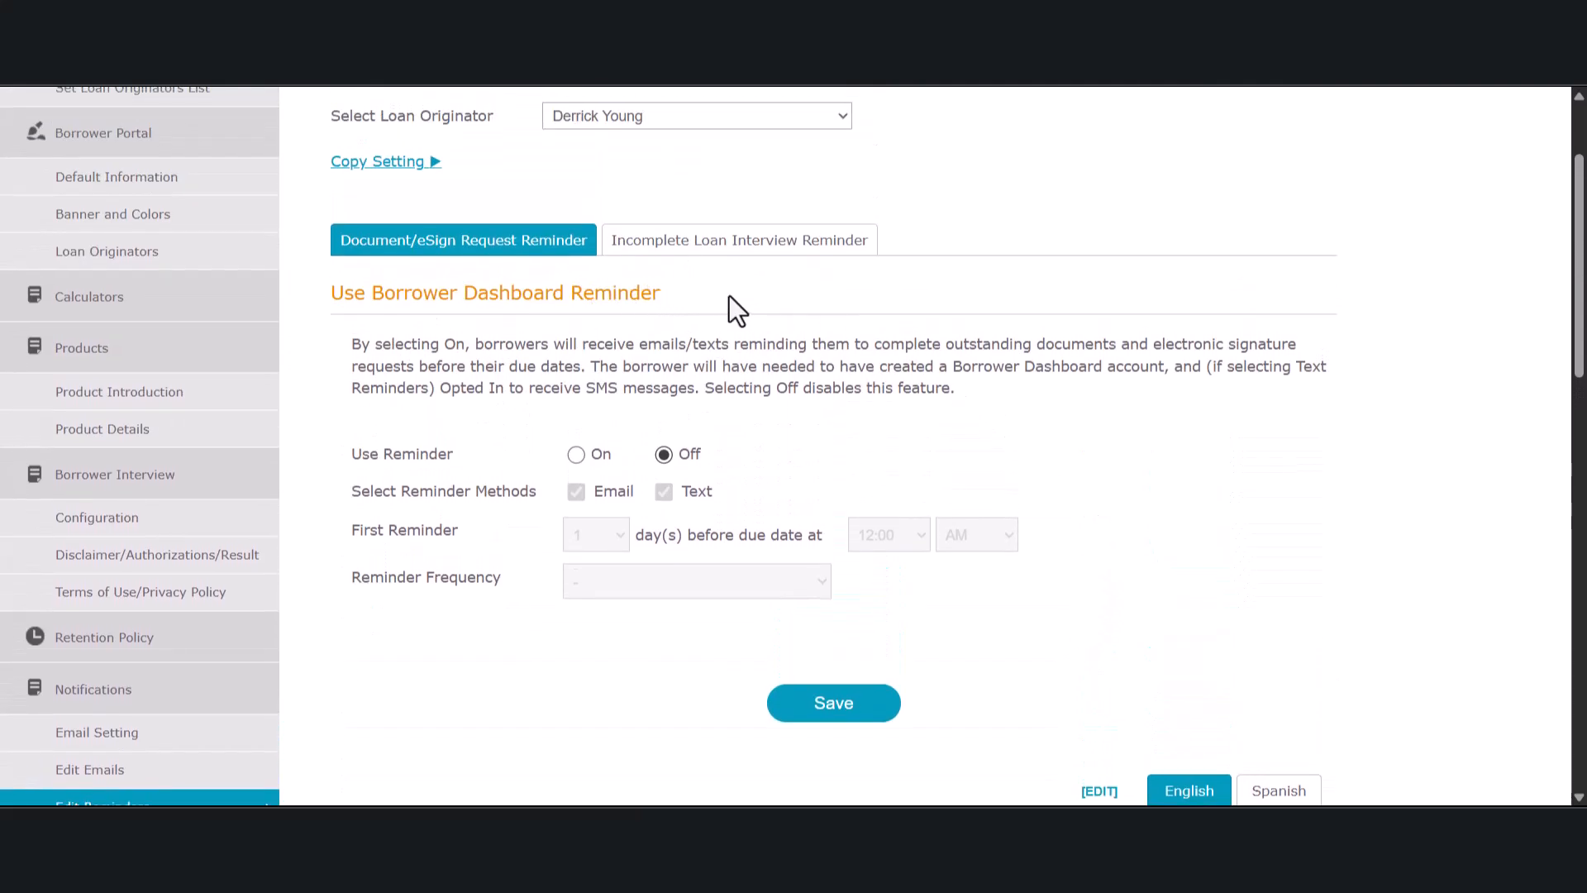
left_click(576, 454)
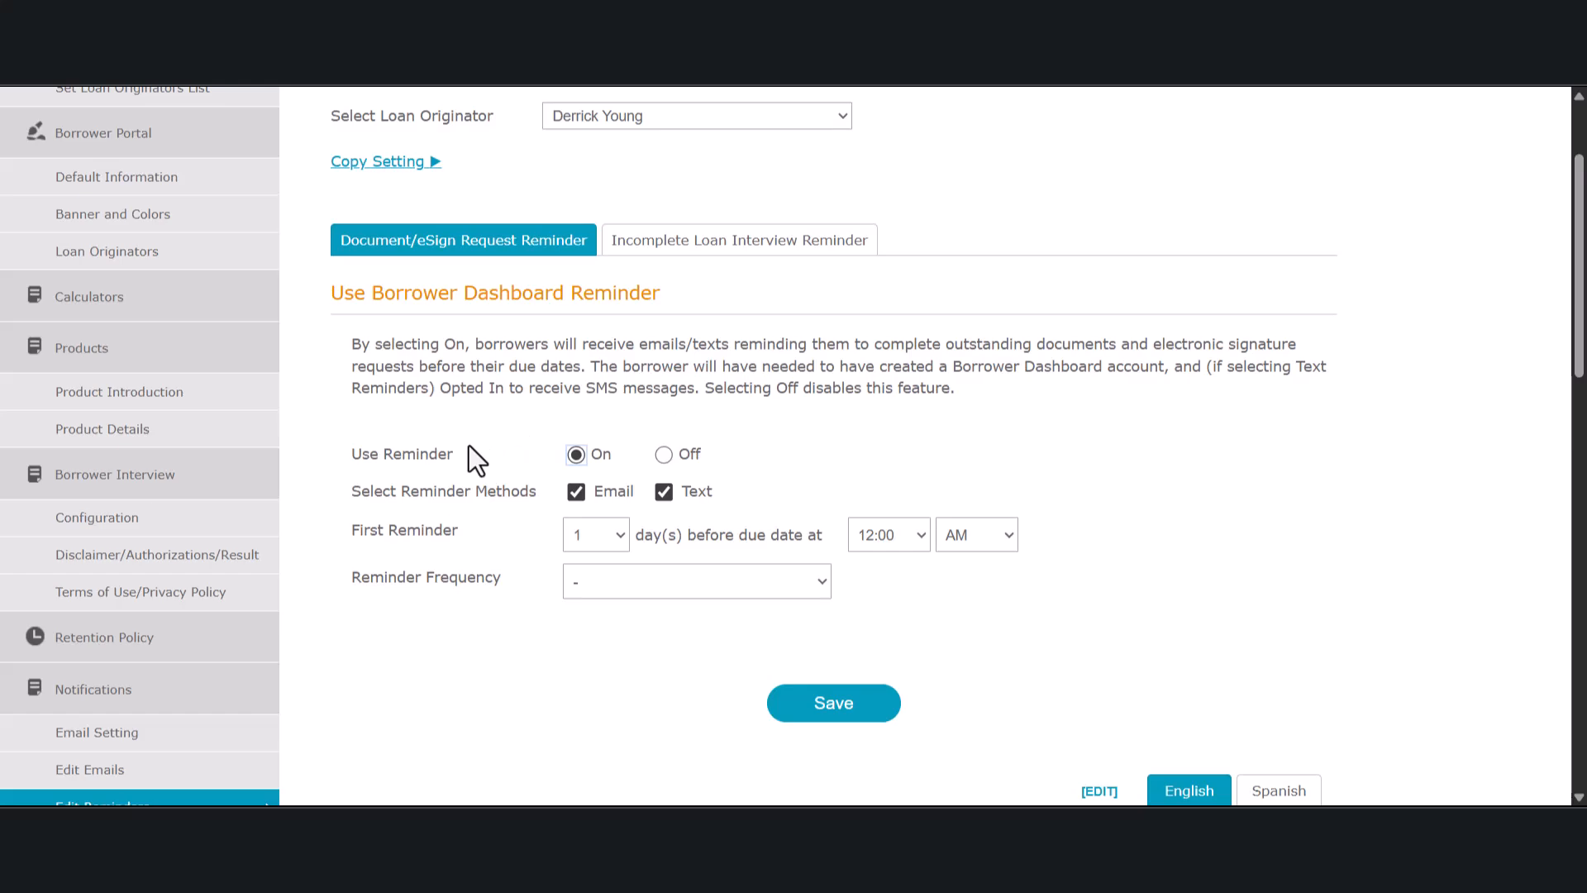
left_click(619, 537)
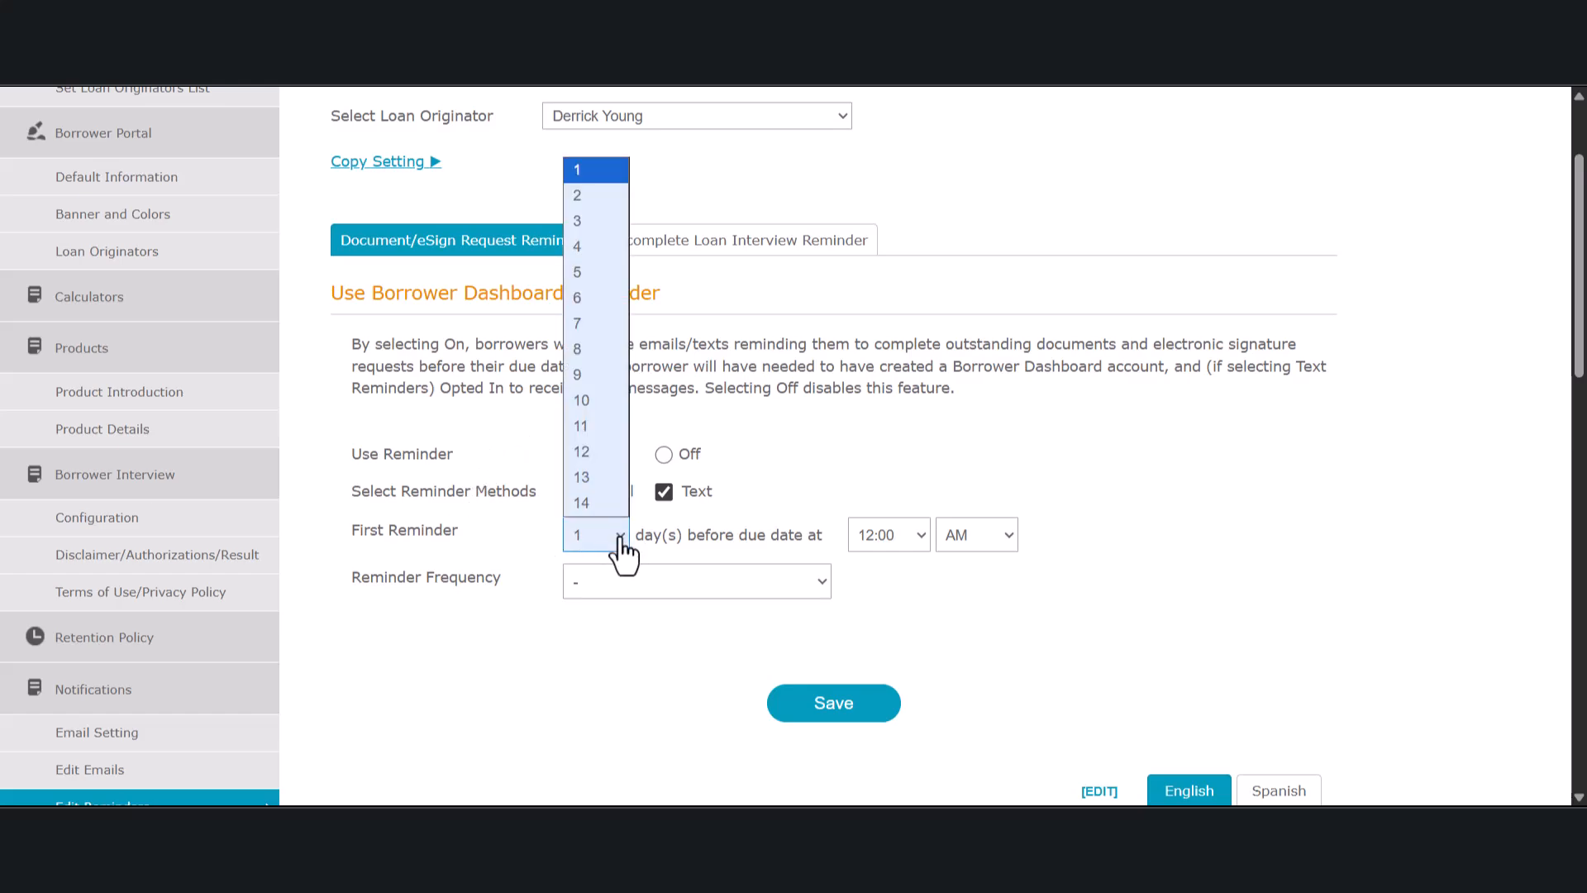
left_click(587, 499)
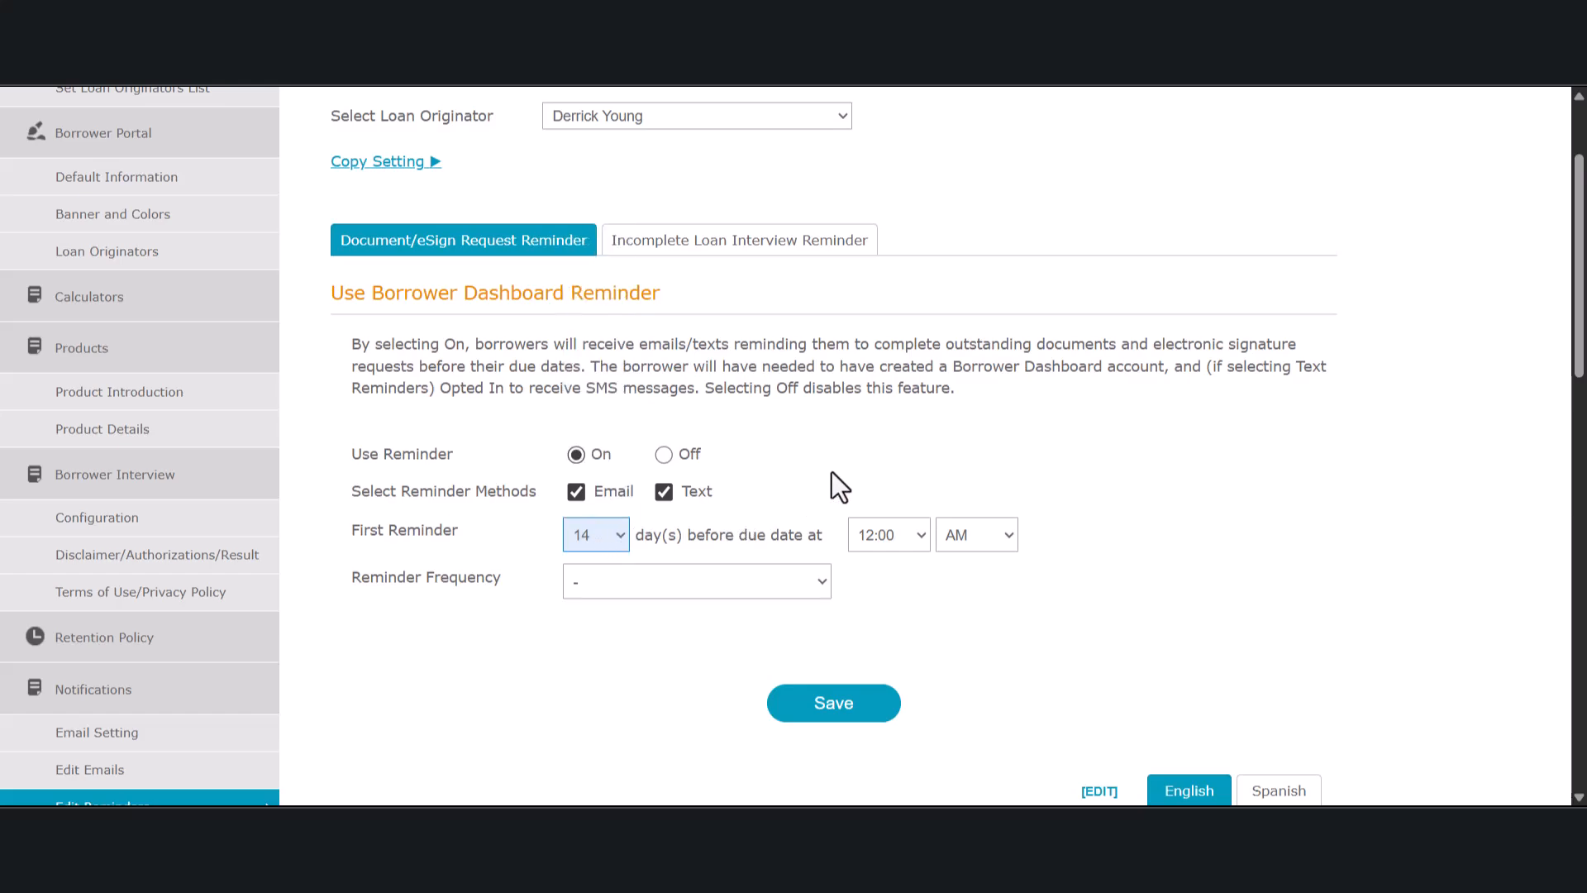
left_click(961, 562)
left_click(994, 591)
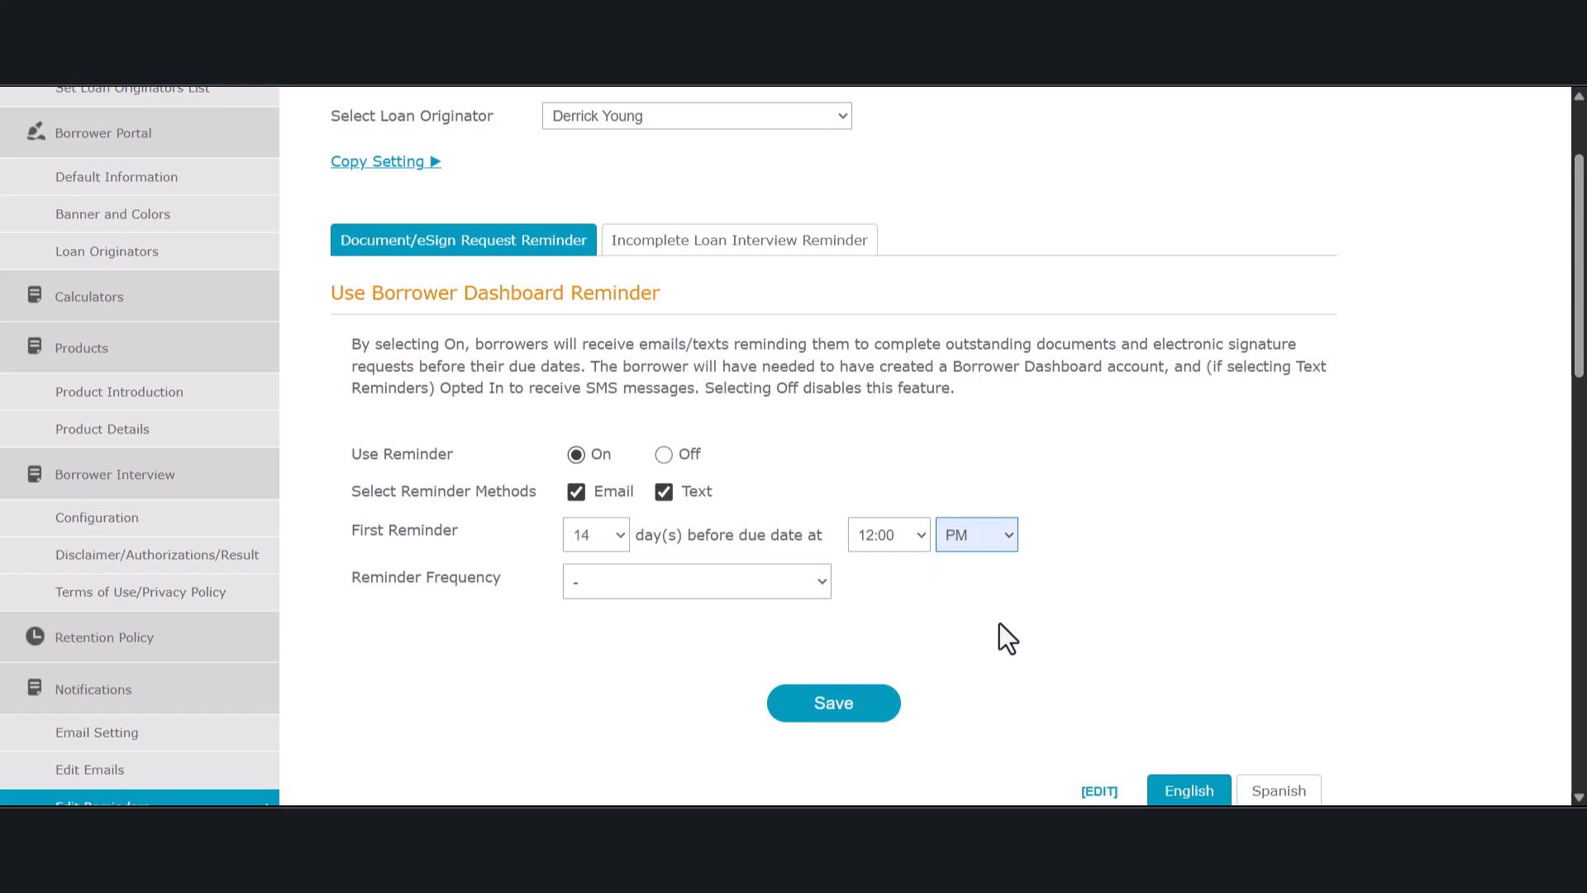
left_click(822, 590)
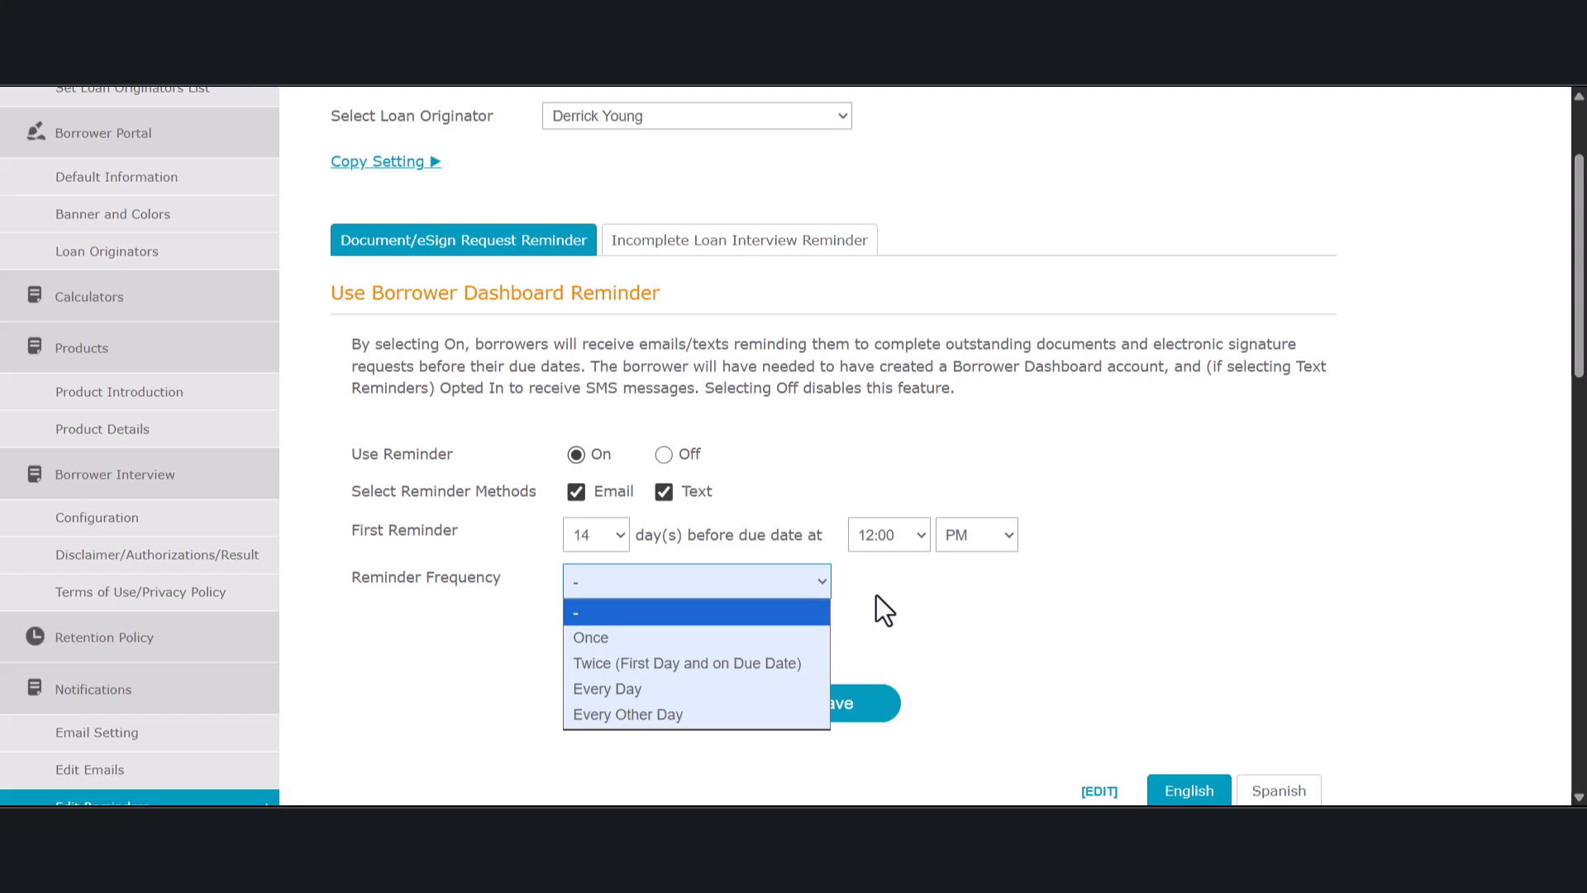
left_click(713, 688)
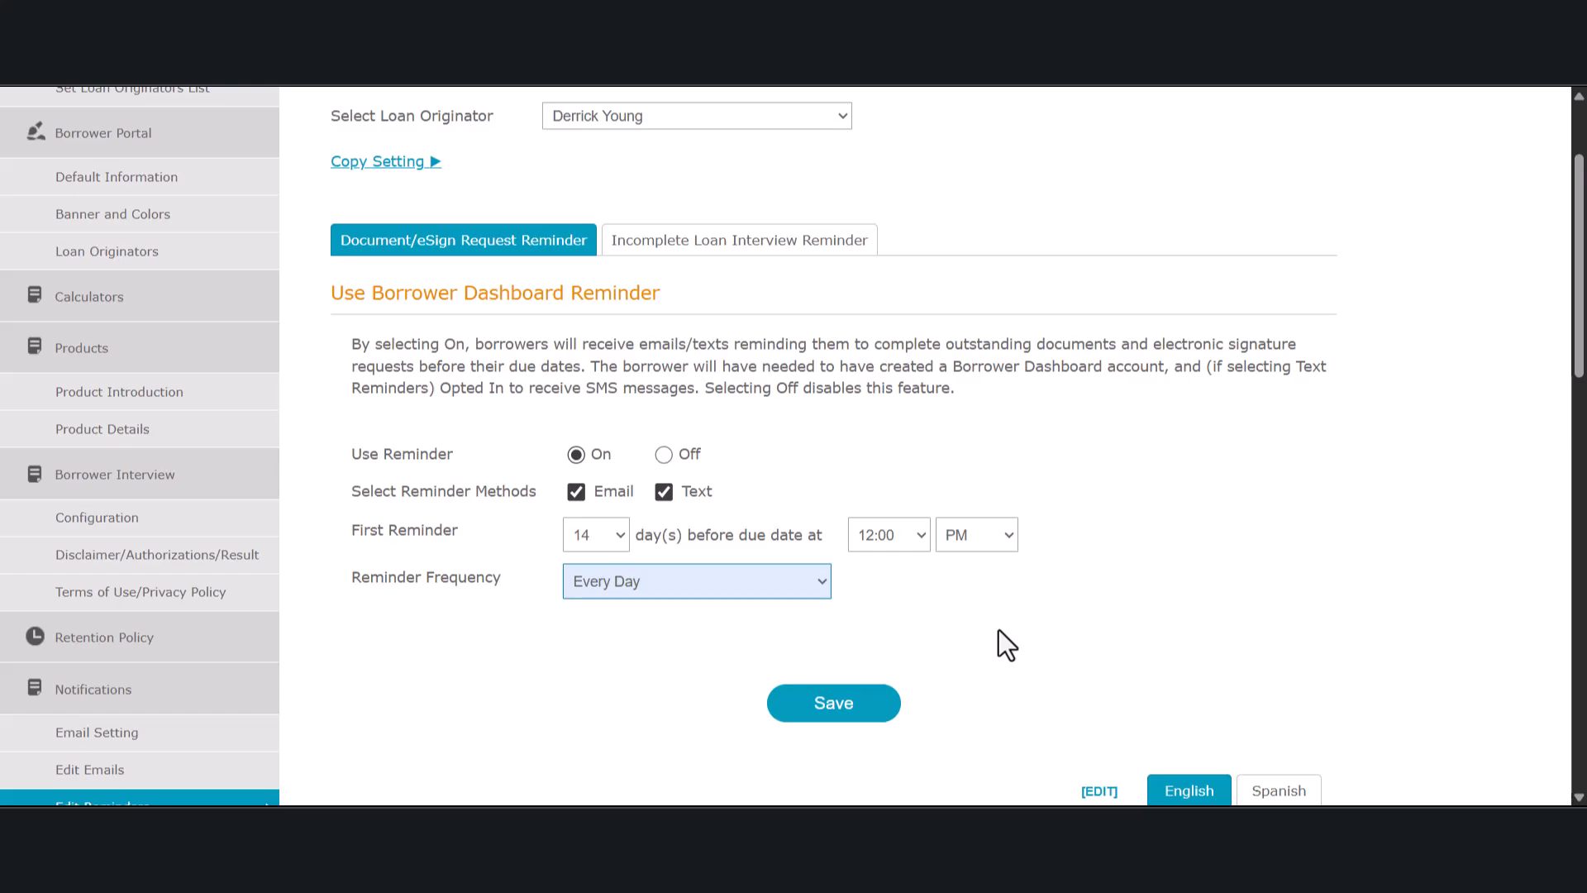
Step: Expand the Copy Setting options for reminders to view them and collapse them again
scroll(1004, 629, "up", 2)
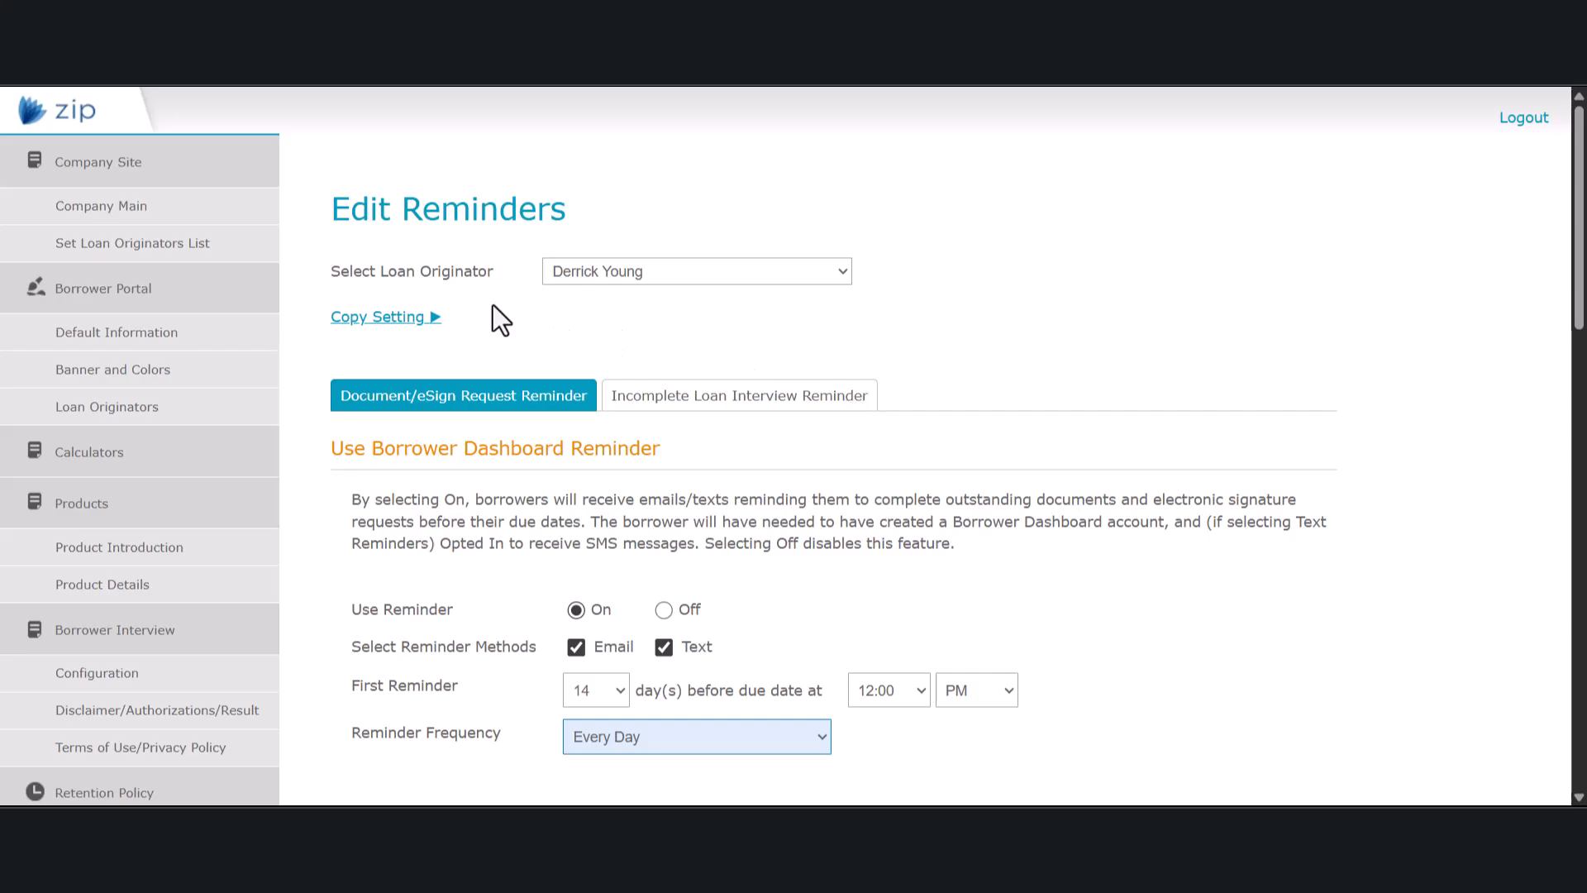
left_click(390, 321)
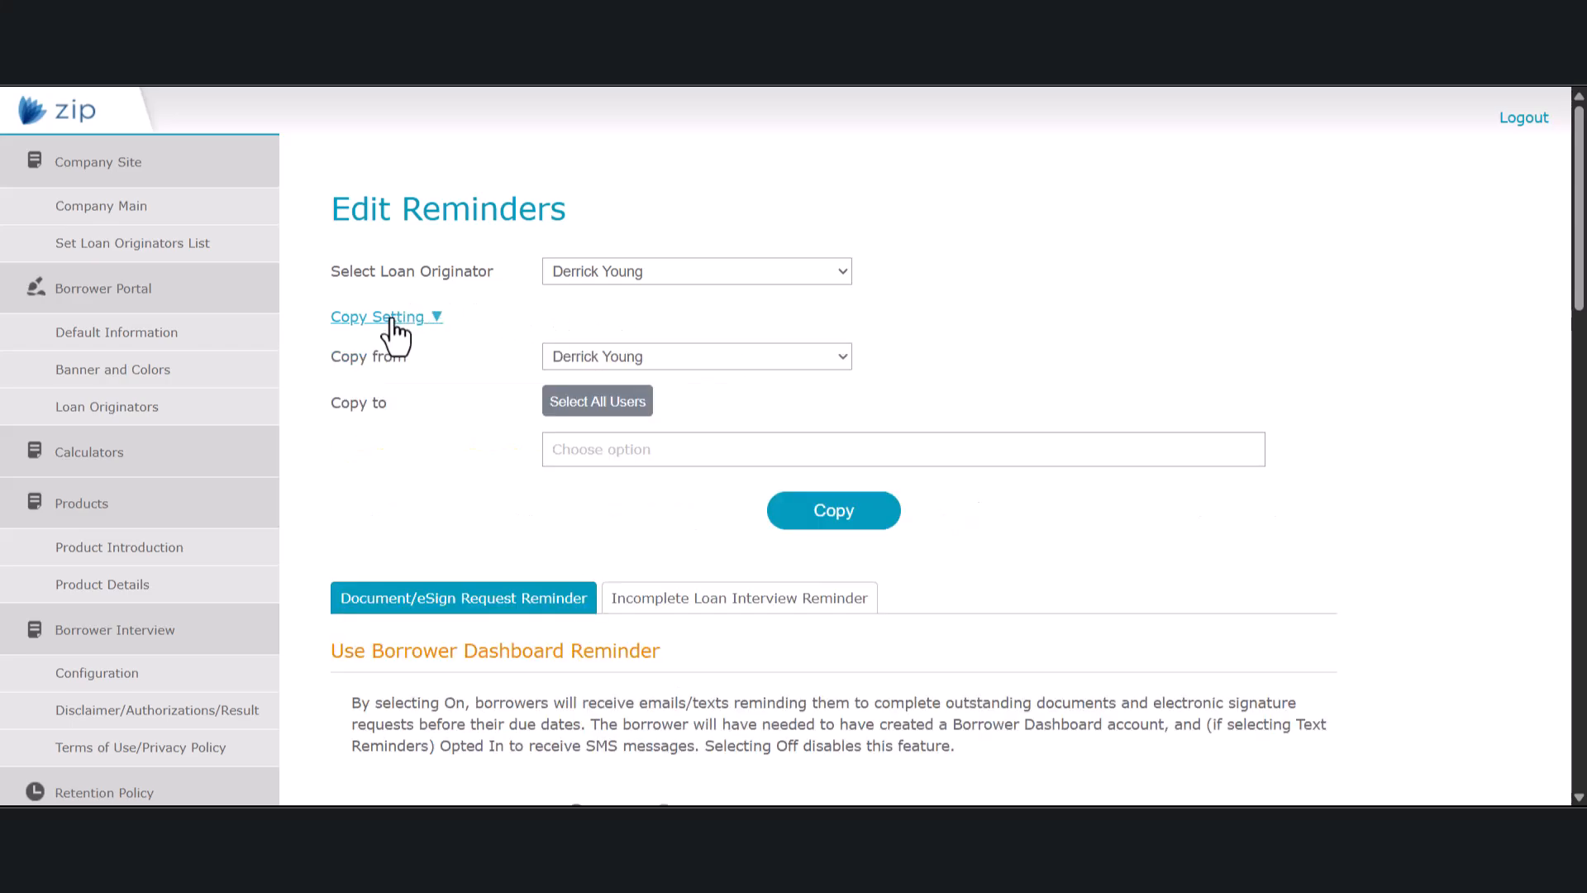
left_click(434, 317)
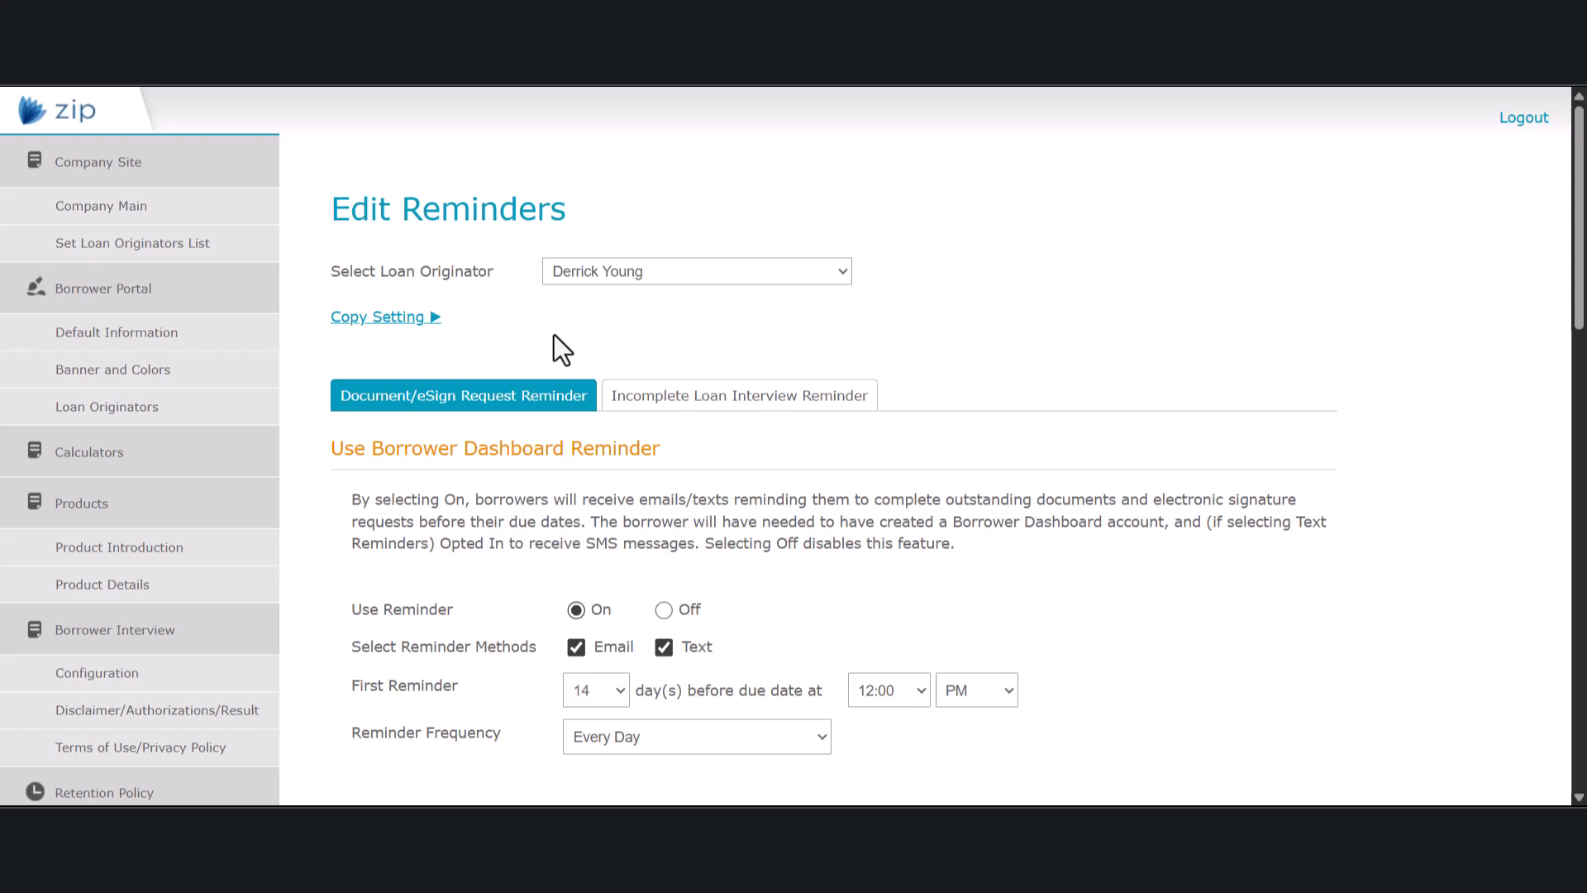
Step: Turn on the Incomplete Loan Interview Reminder and look over its settings and message template
left_click(707, 401)
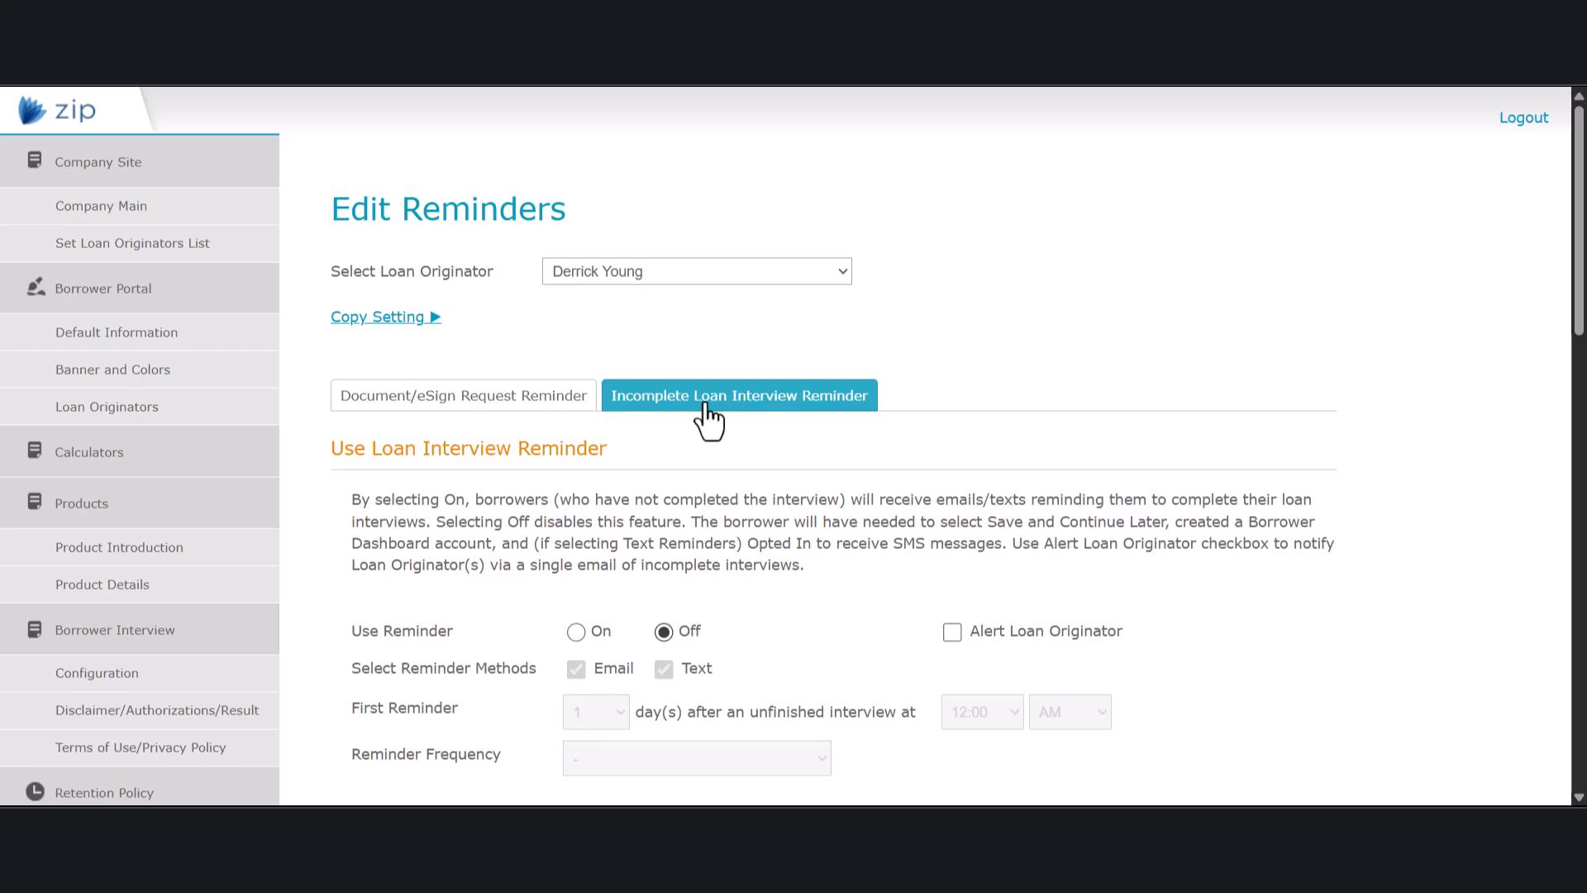
left_click(577, 633)
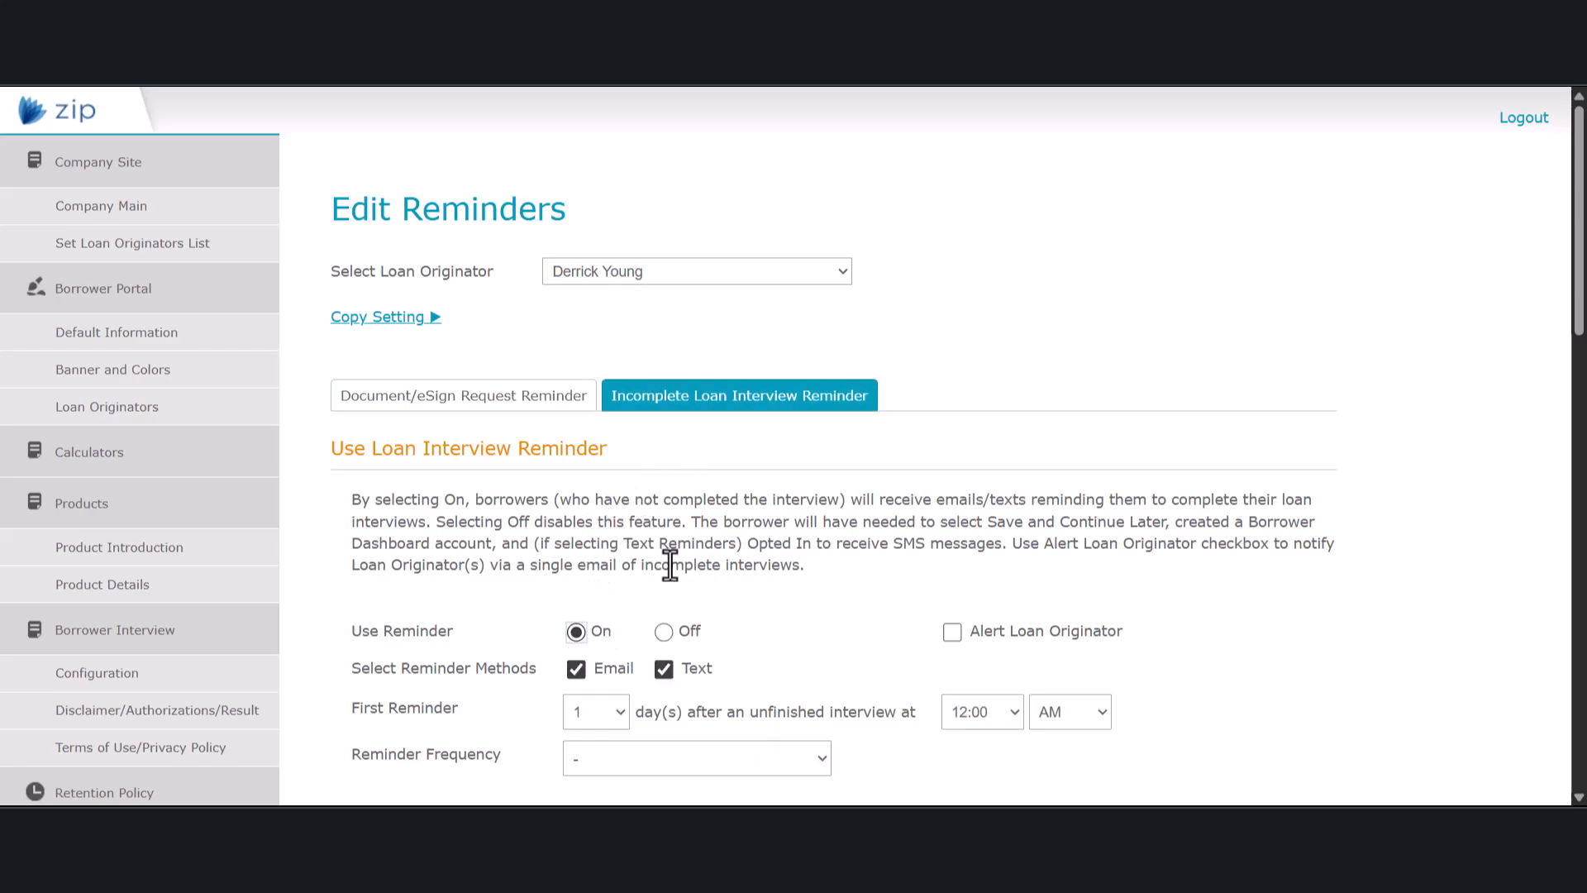
scroll(667, 570, "down", 1)
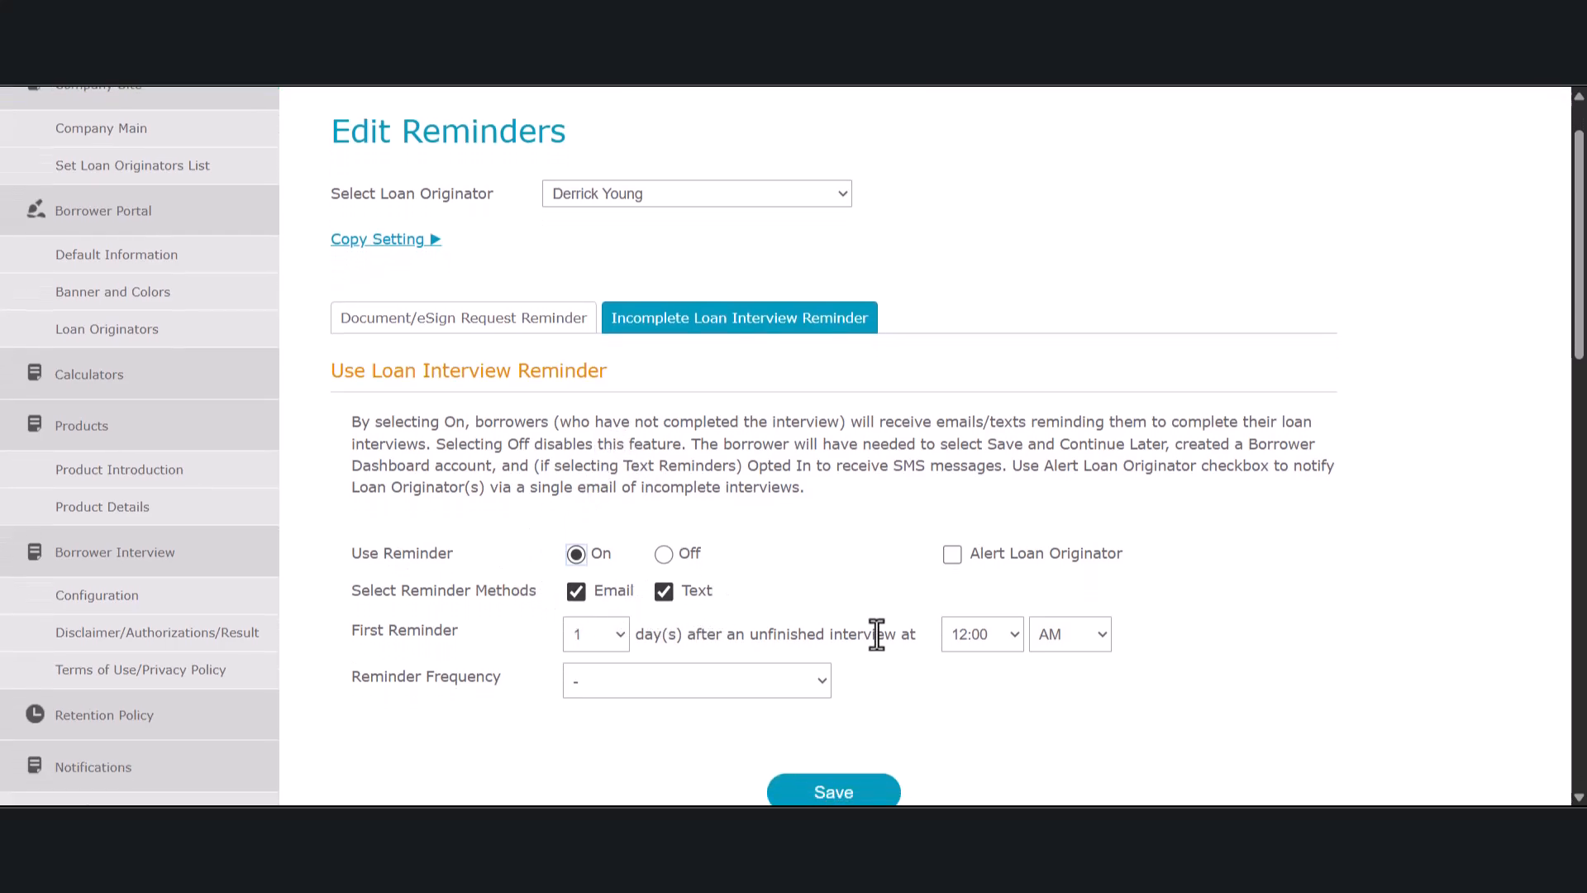
scroll(1025, 724, "down", 7)
scroll(1025, 724, "up", 6)
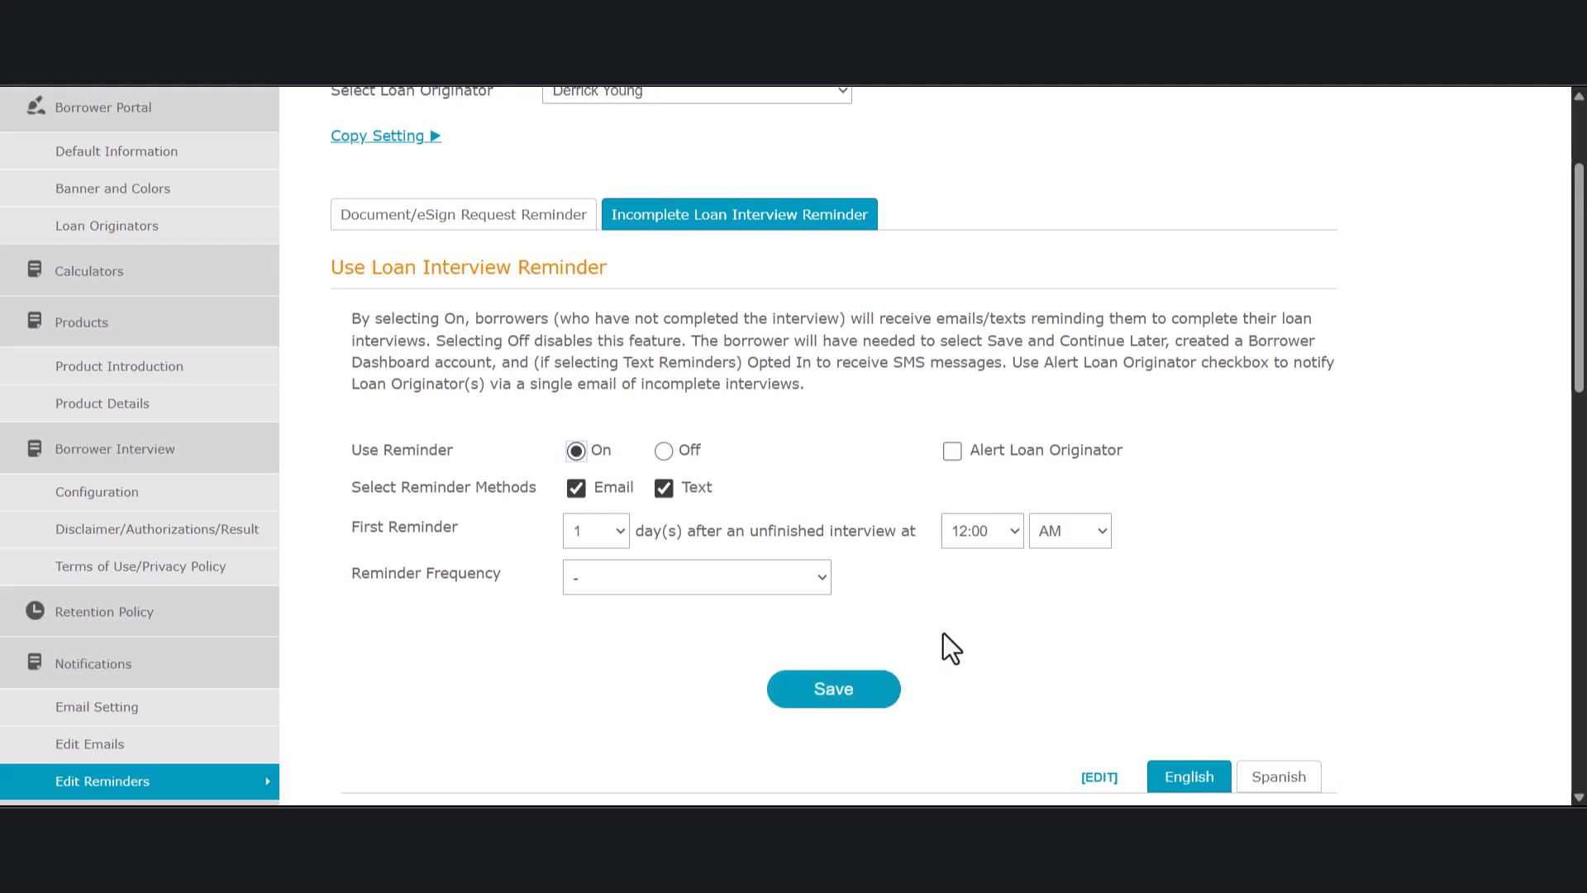
Step: Set the interview reminder to alert the loan originator, start 3 days after an unfinished interview and repeat Three times
left_click(950, 453)
left_click(620, 533)
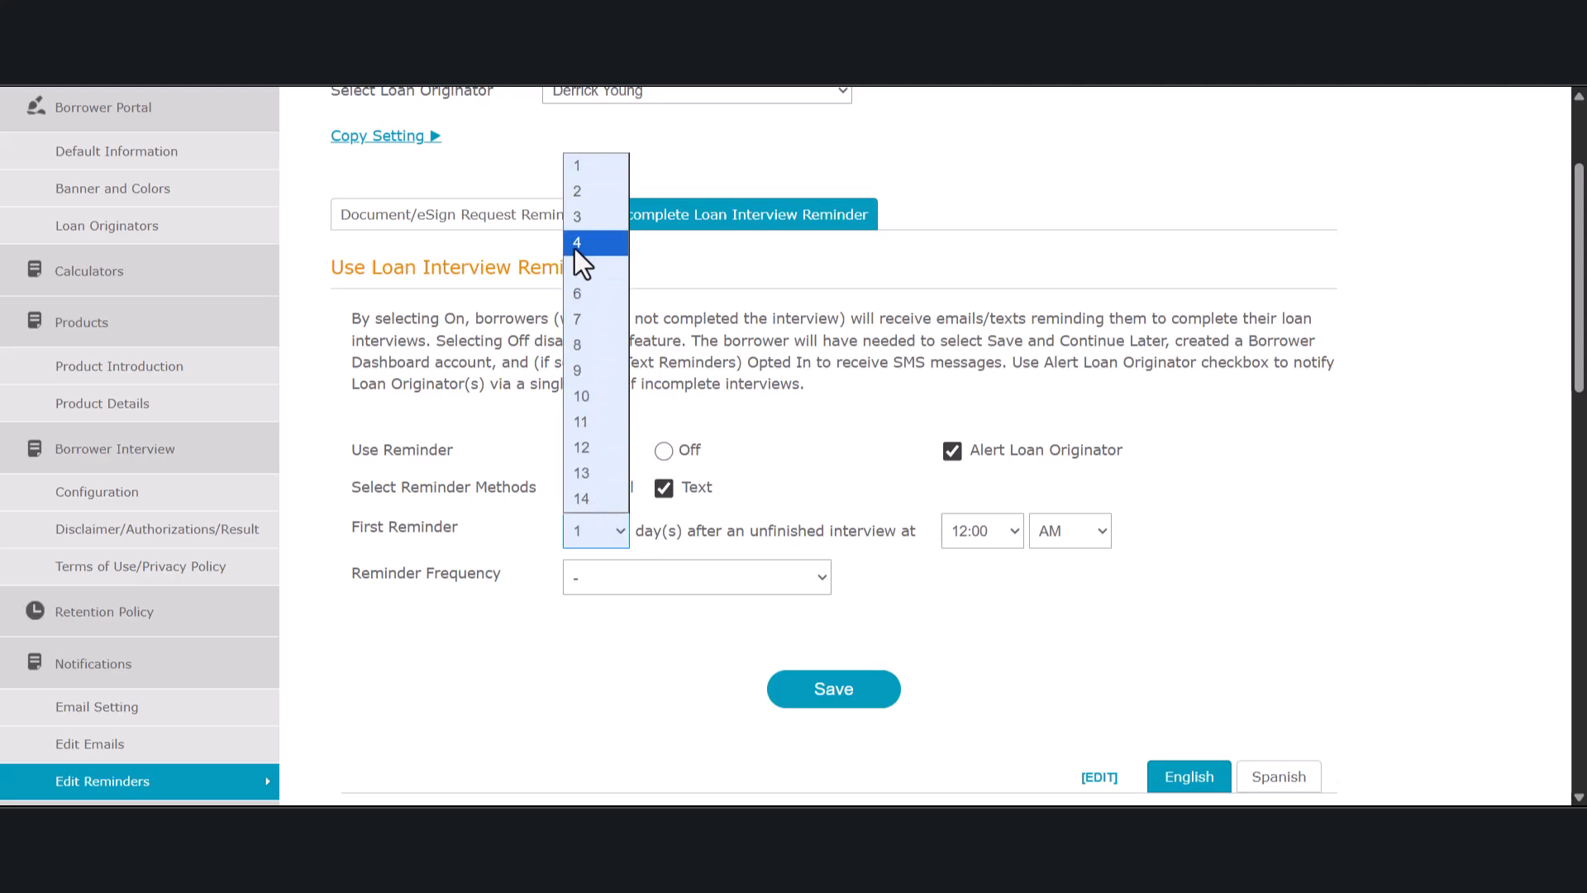
left_click(577, 225)
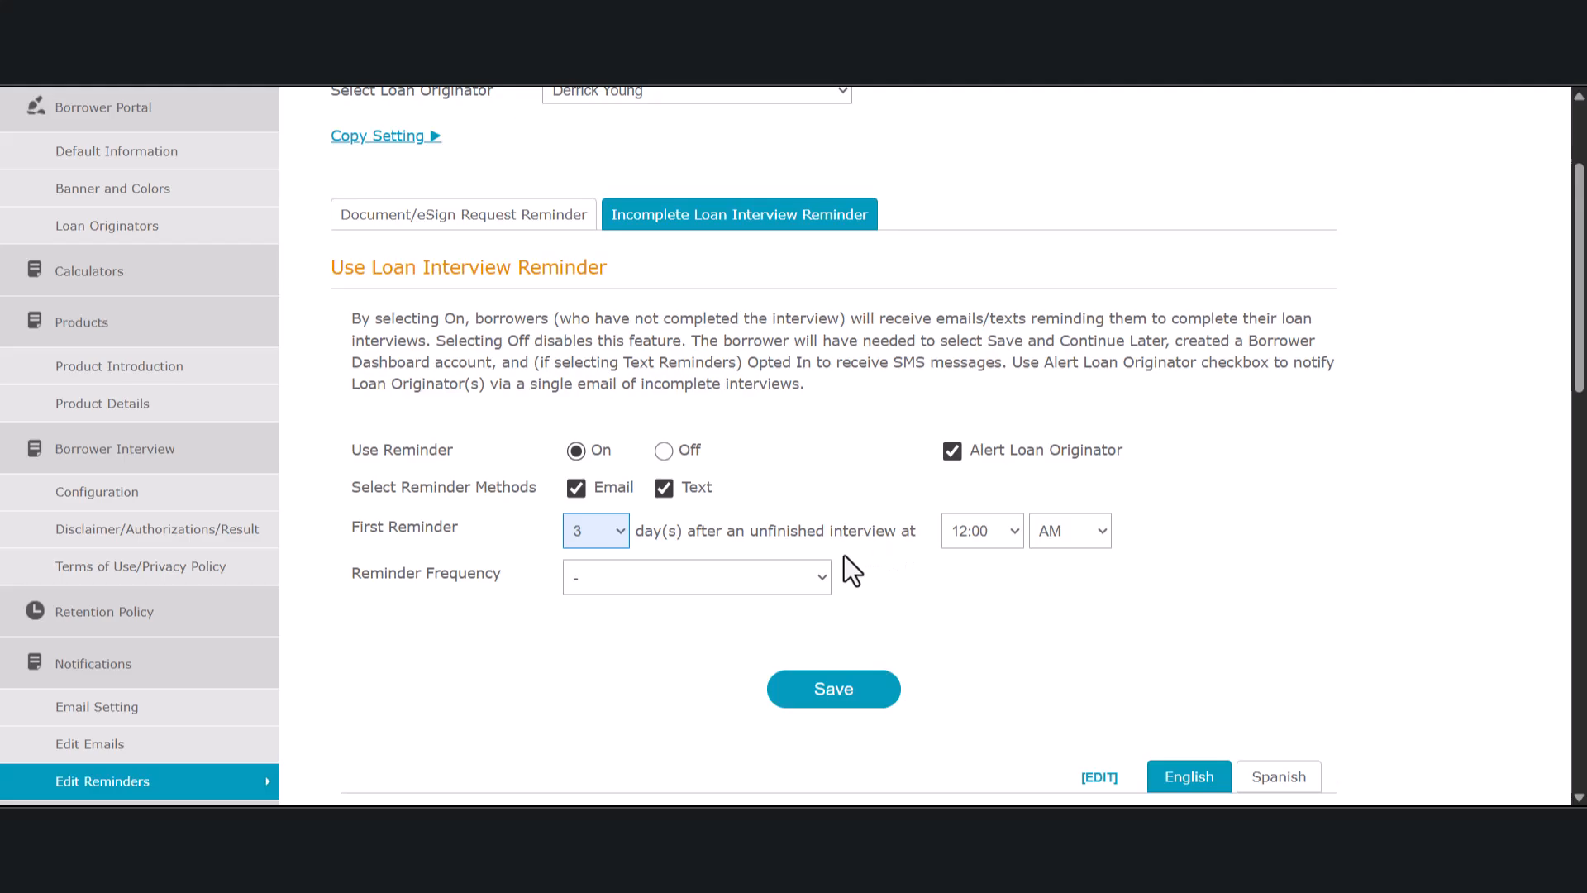
left_click(821, 583)
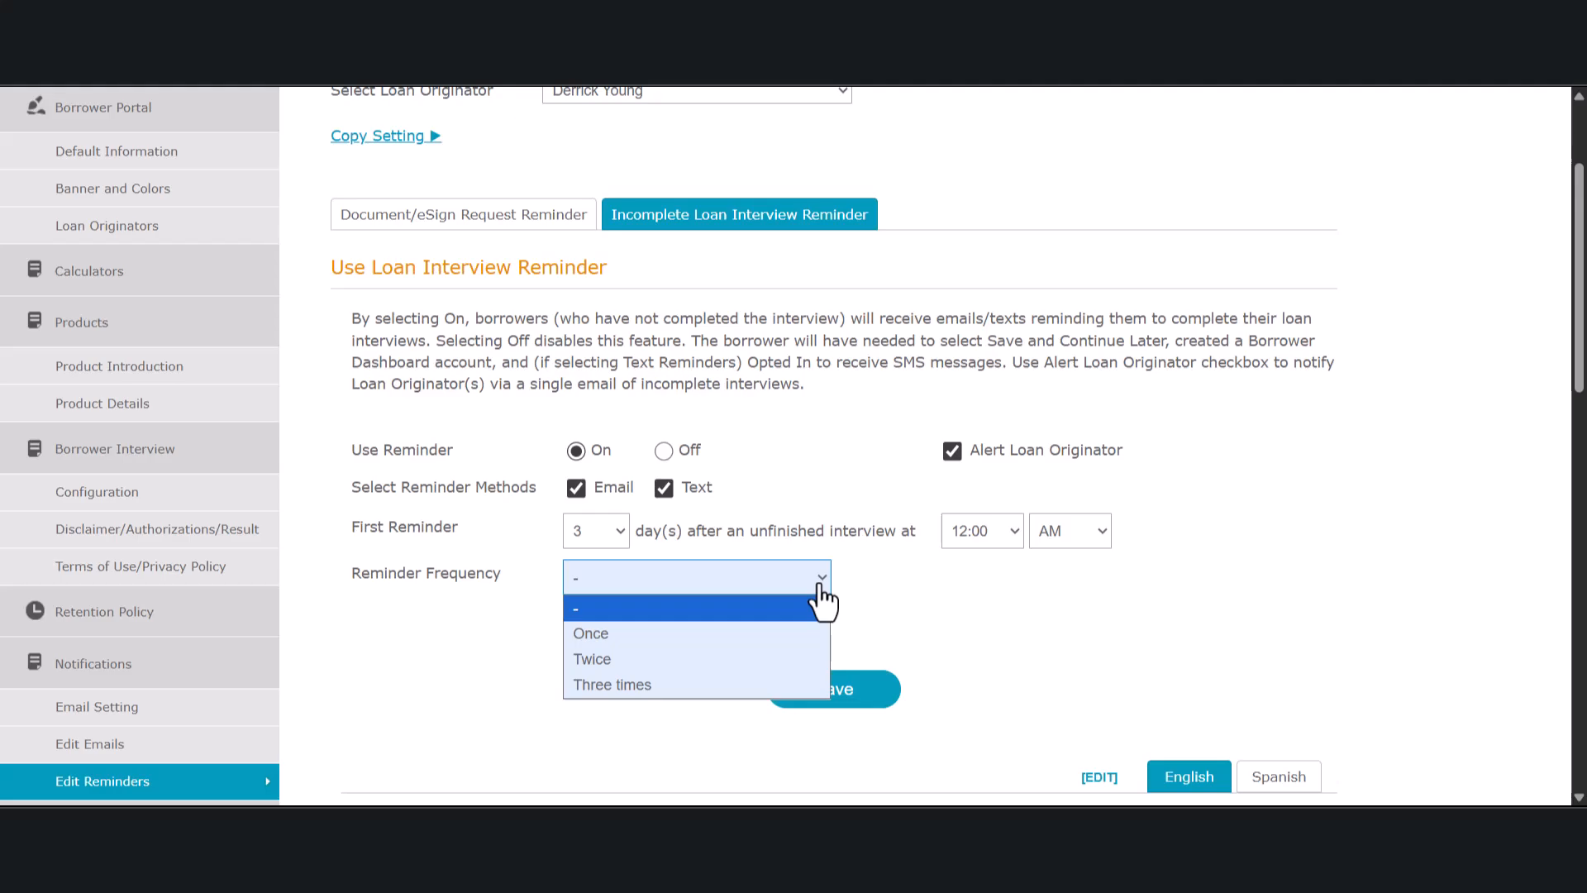
left_click(800, 683)
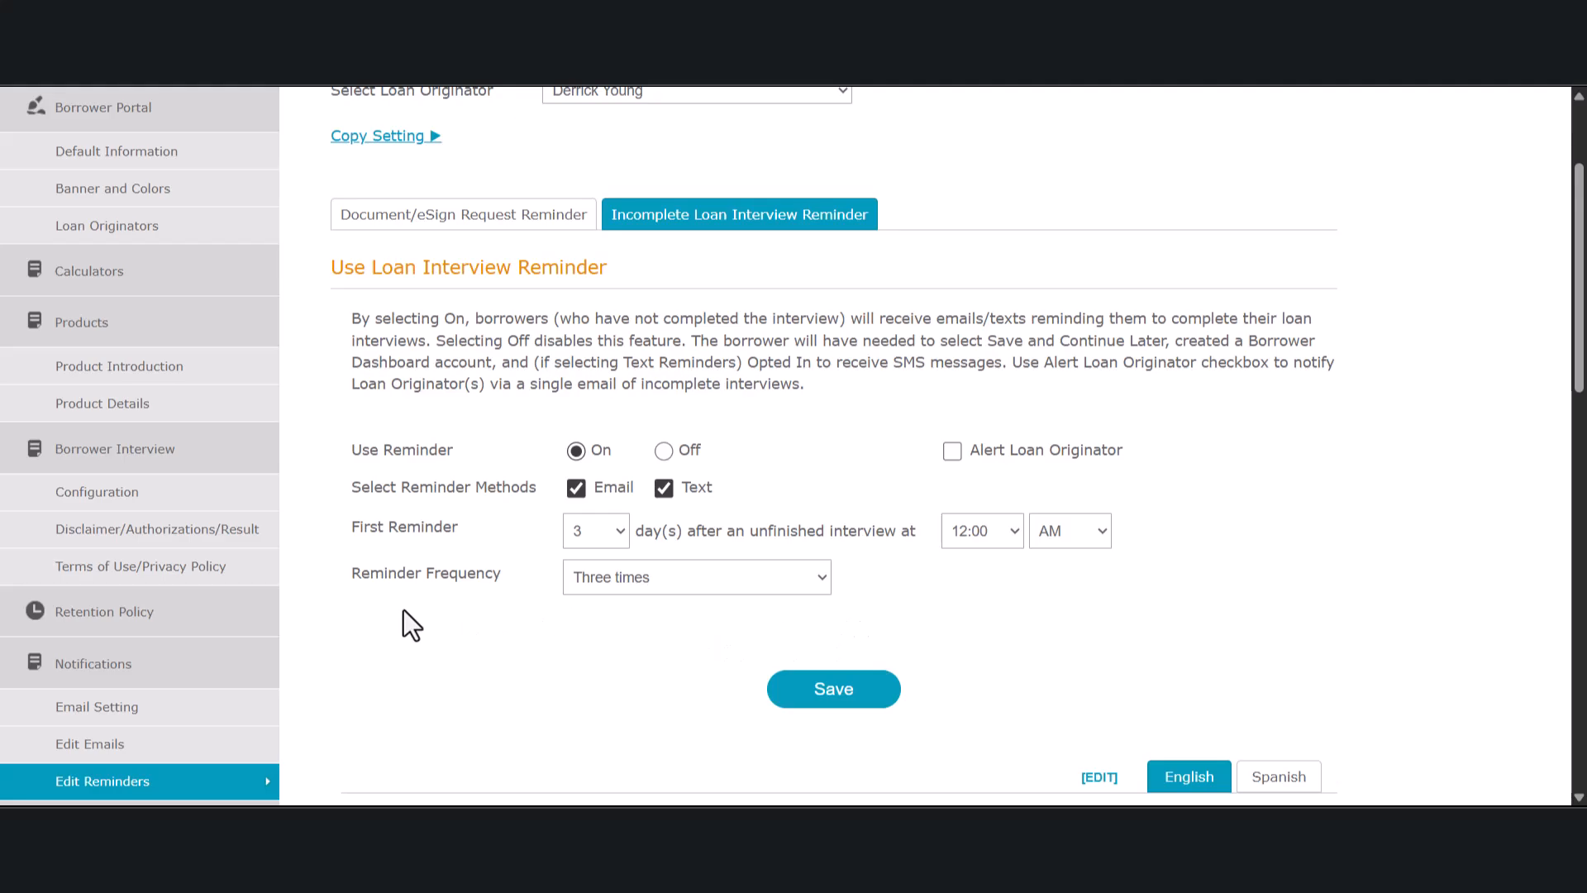
Step: Open the Borrower Interview Report and view its search fields and list of submitted interviews
scroll(223, 596, "down", 3)
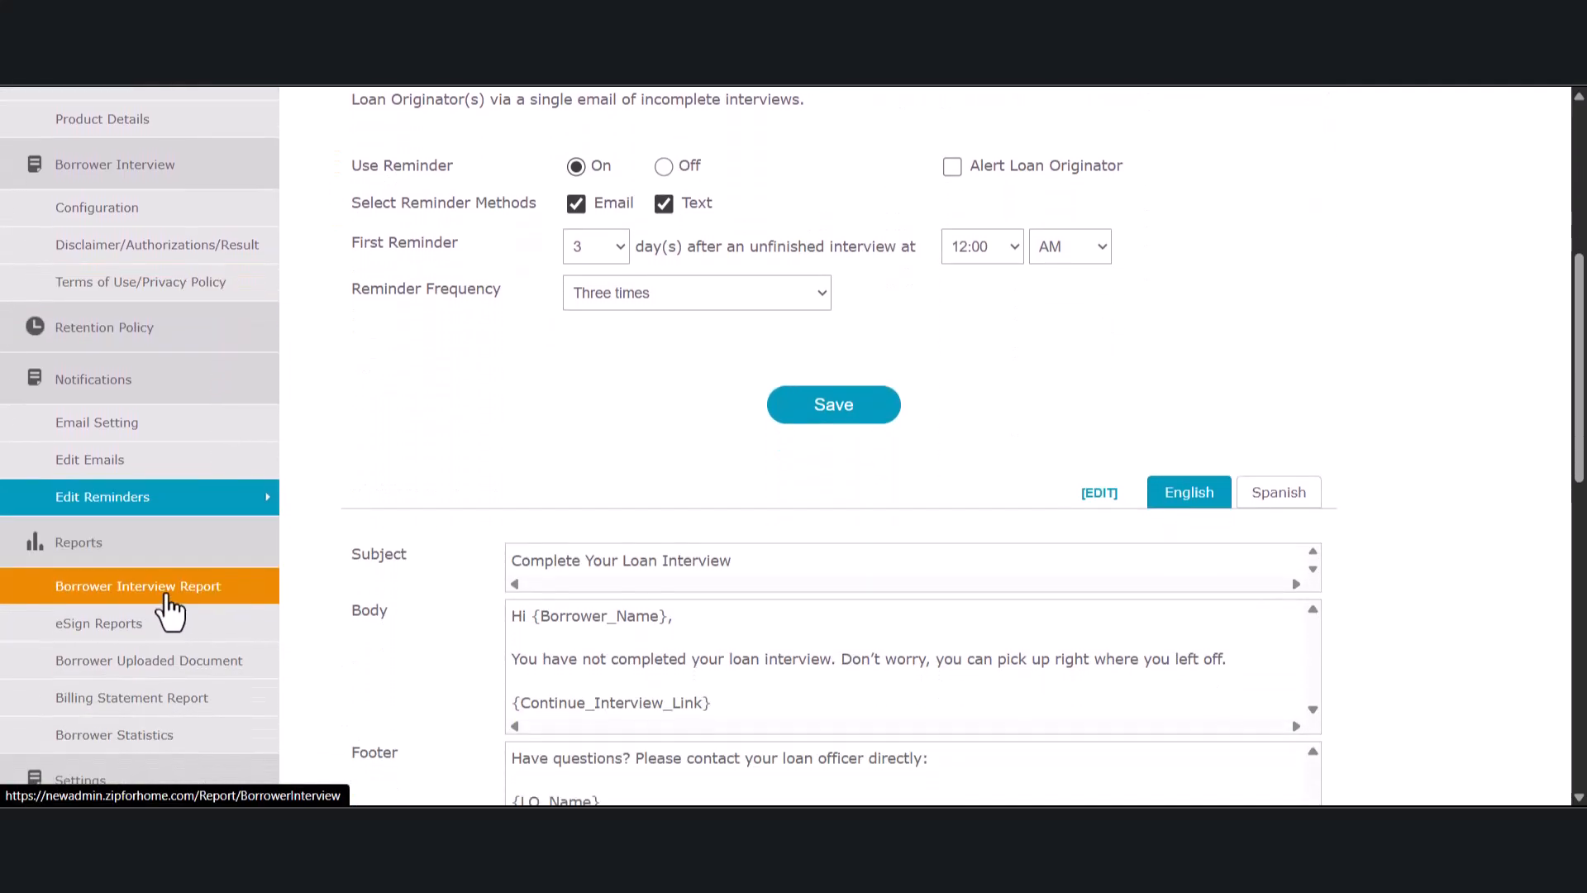
left_click(167, 594)
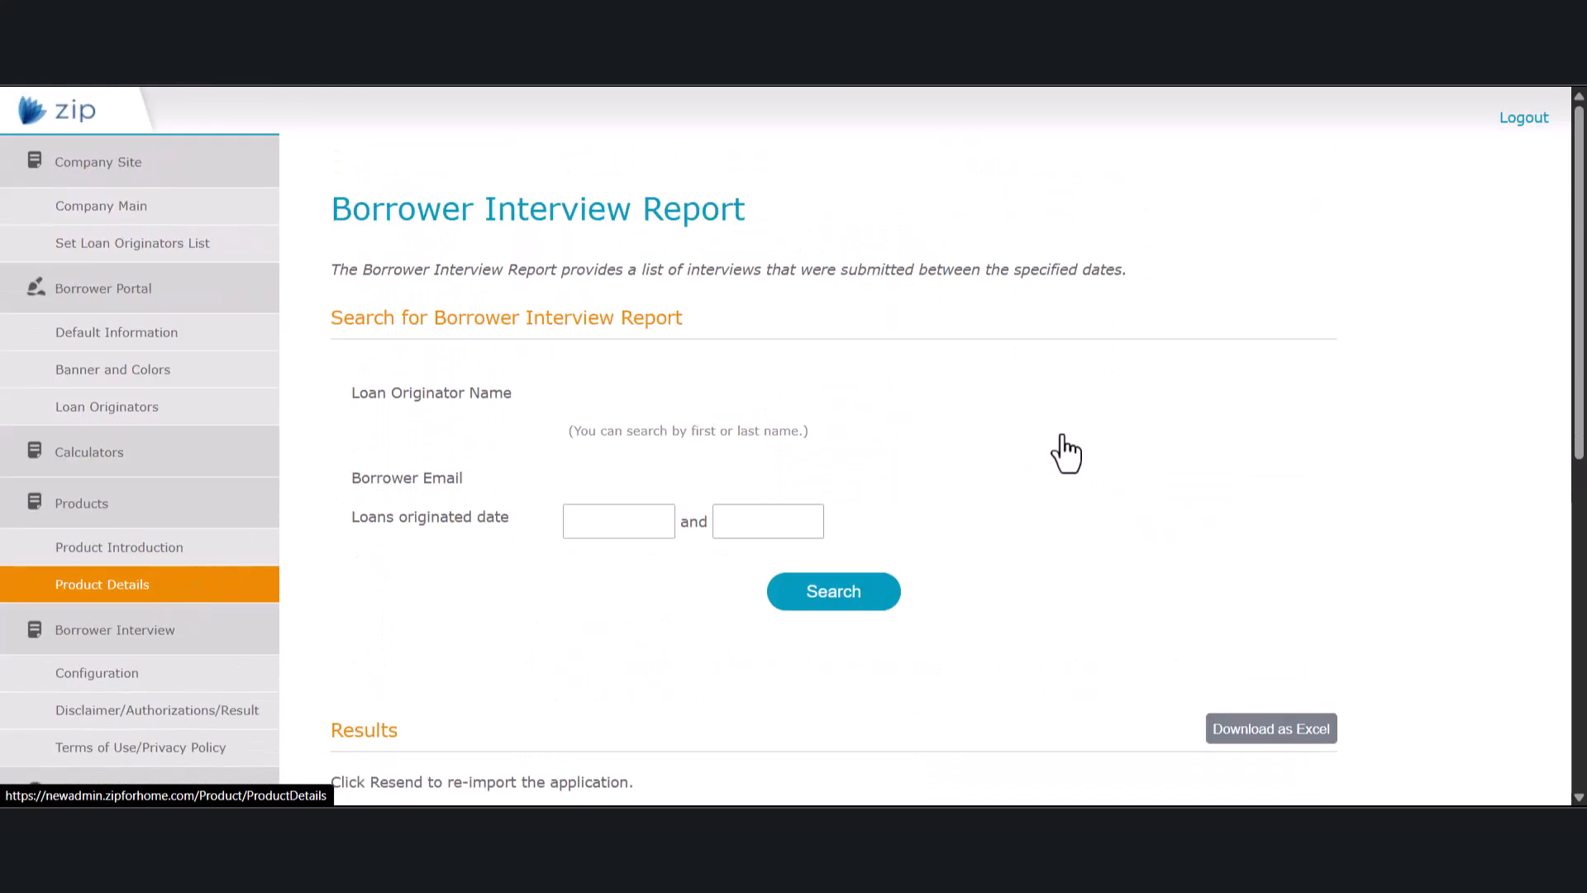
scroll(1099, 459, "down", 2)
scroll(1100, 451, "down", 2)
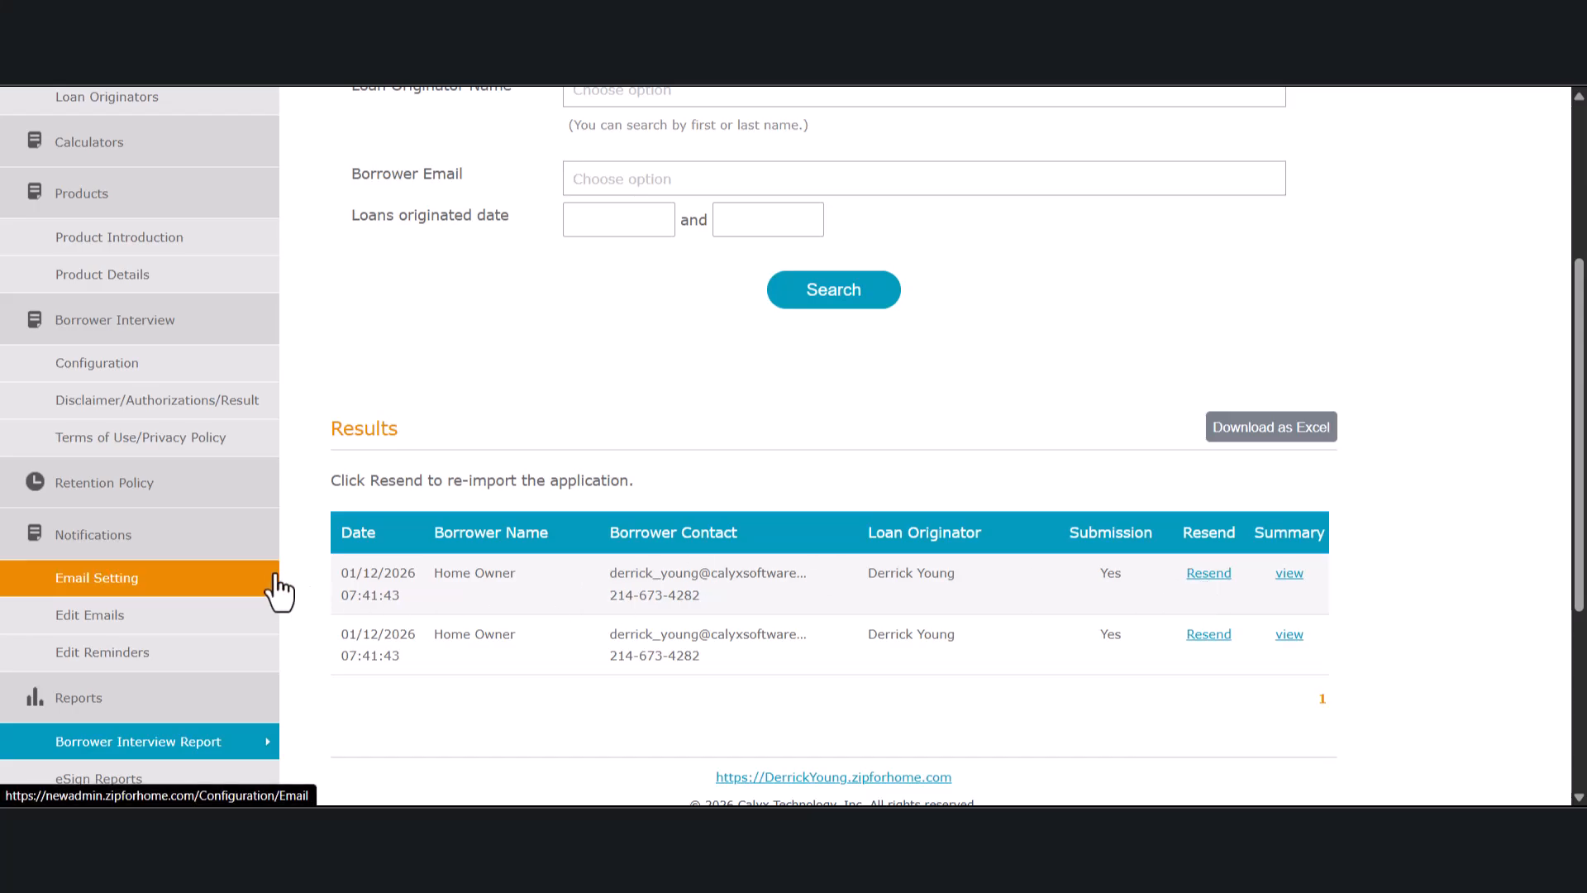
Step: Open the eSign Reports page and view its search fields and results list
scroll(196, 638, "down", 1)
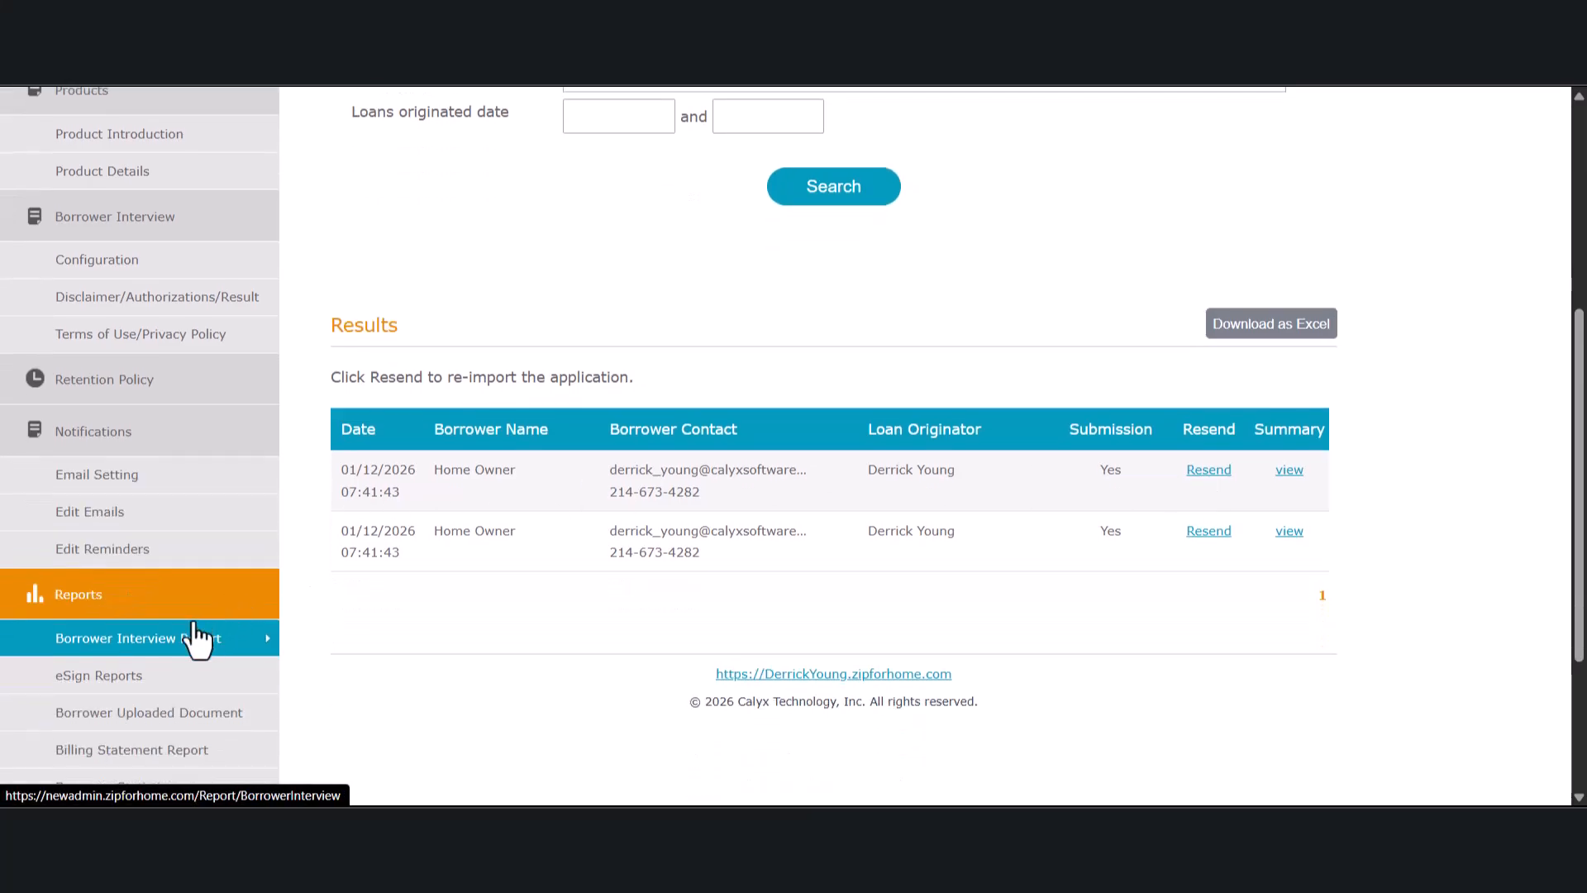
left_click(148, 686)
scroll(1010, 504, "down", 3)
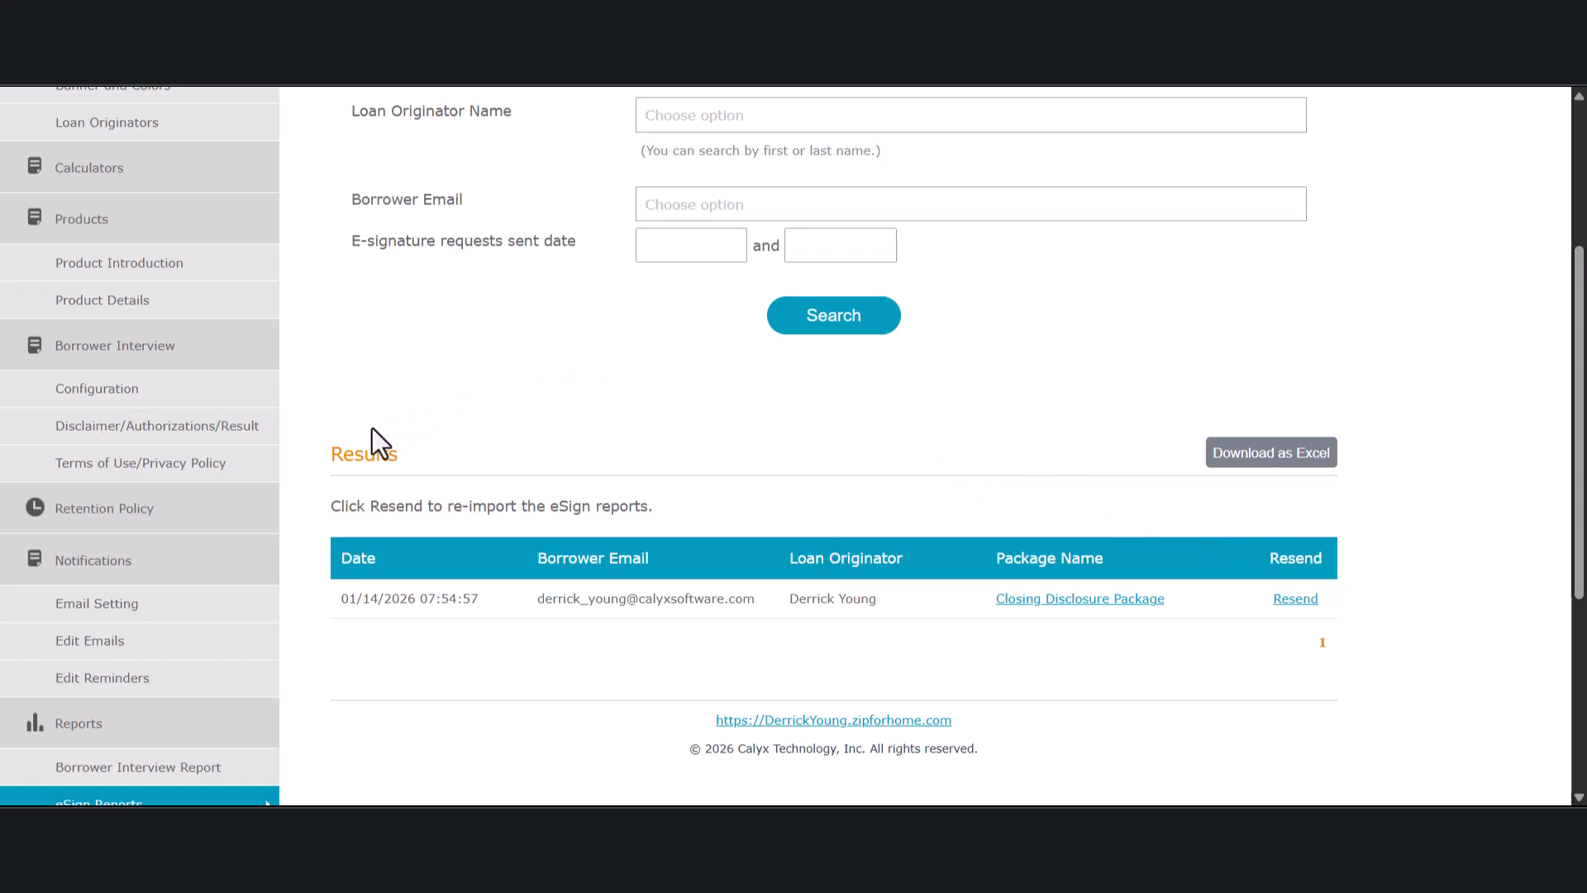
scroll(319, 493, "down", 3)
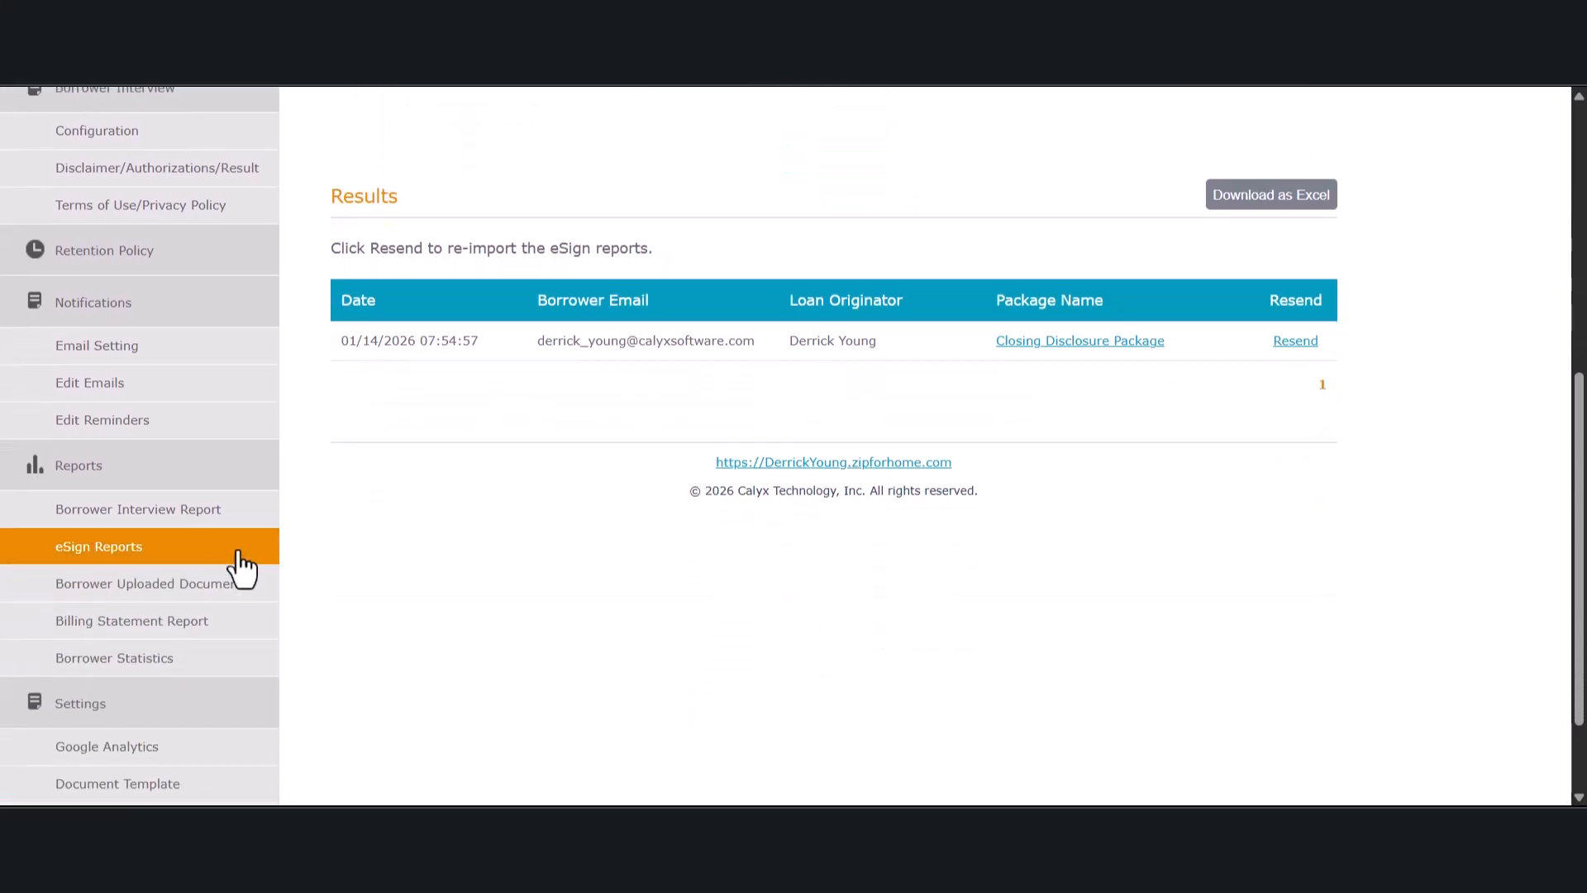
Step: Open the Borrower Uploaded Document report and review its search fields and results list
left_click(190, 589)
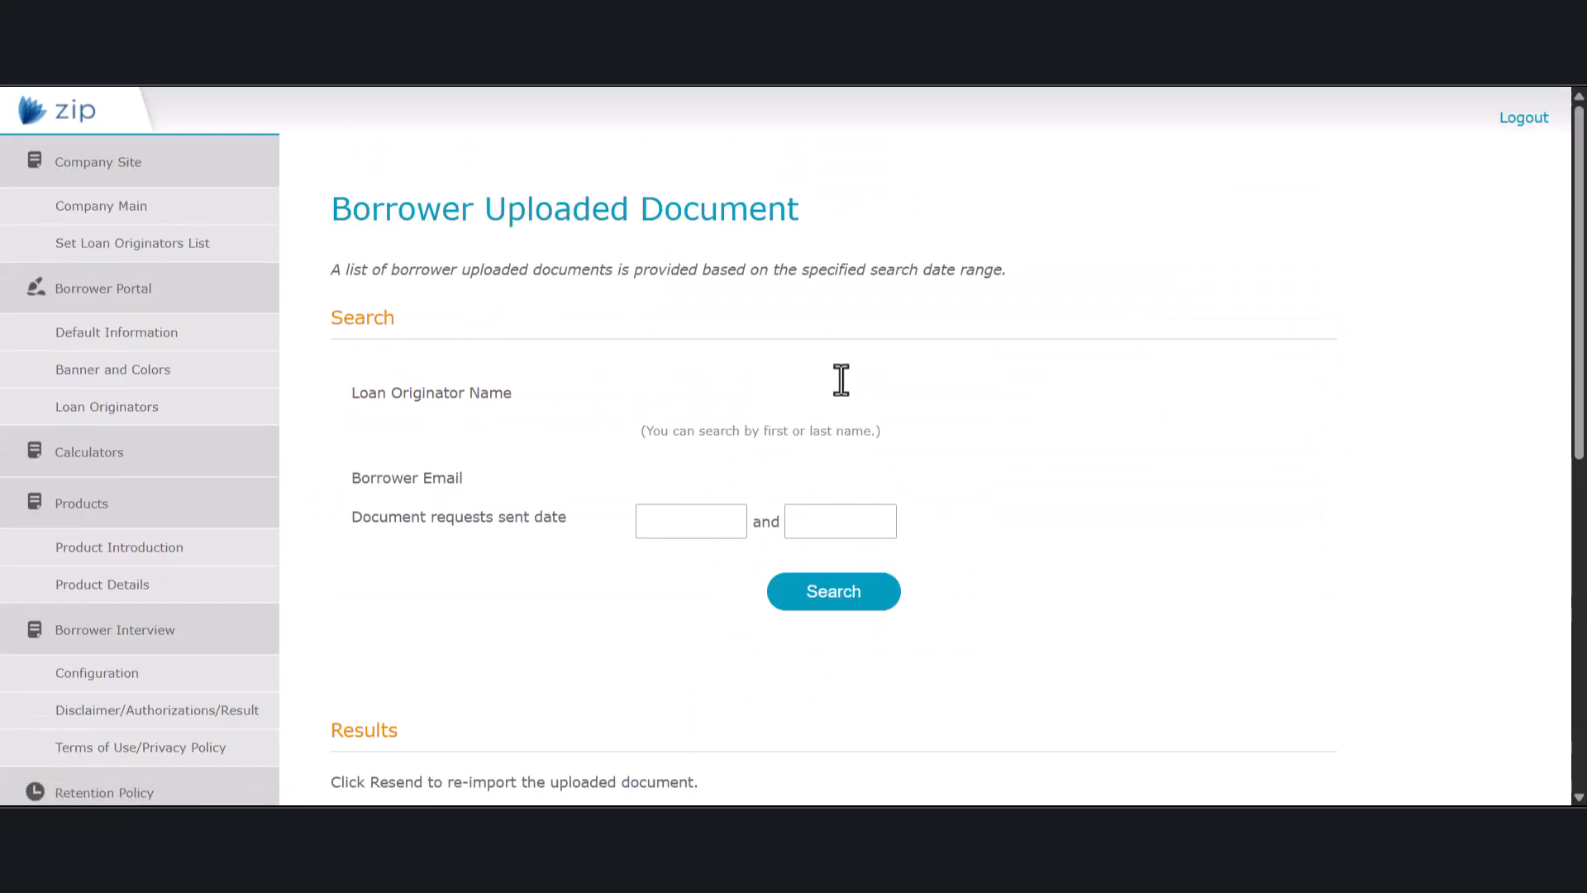
scroll(1113, 471, "down", 4)
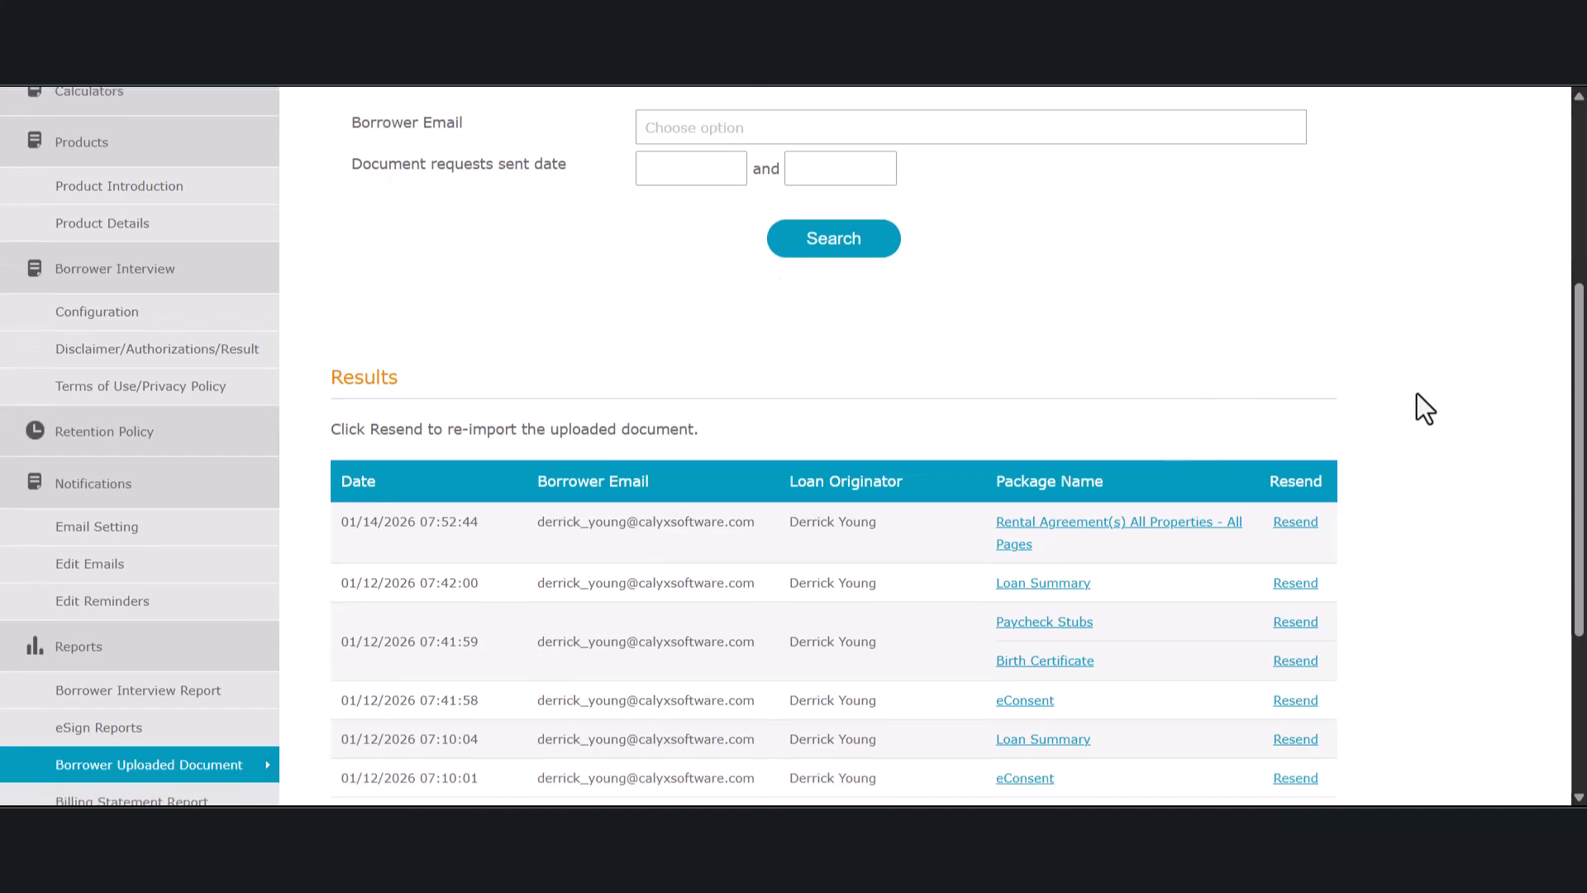
scroll(1416, 394, "down", 2)
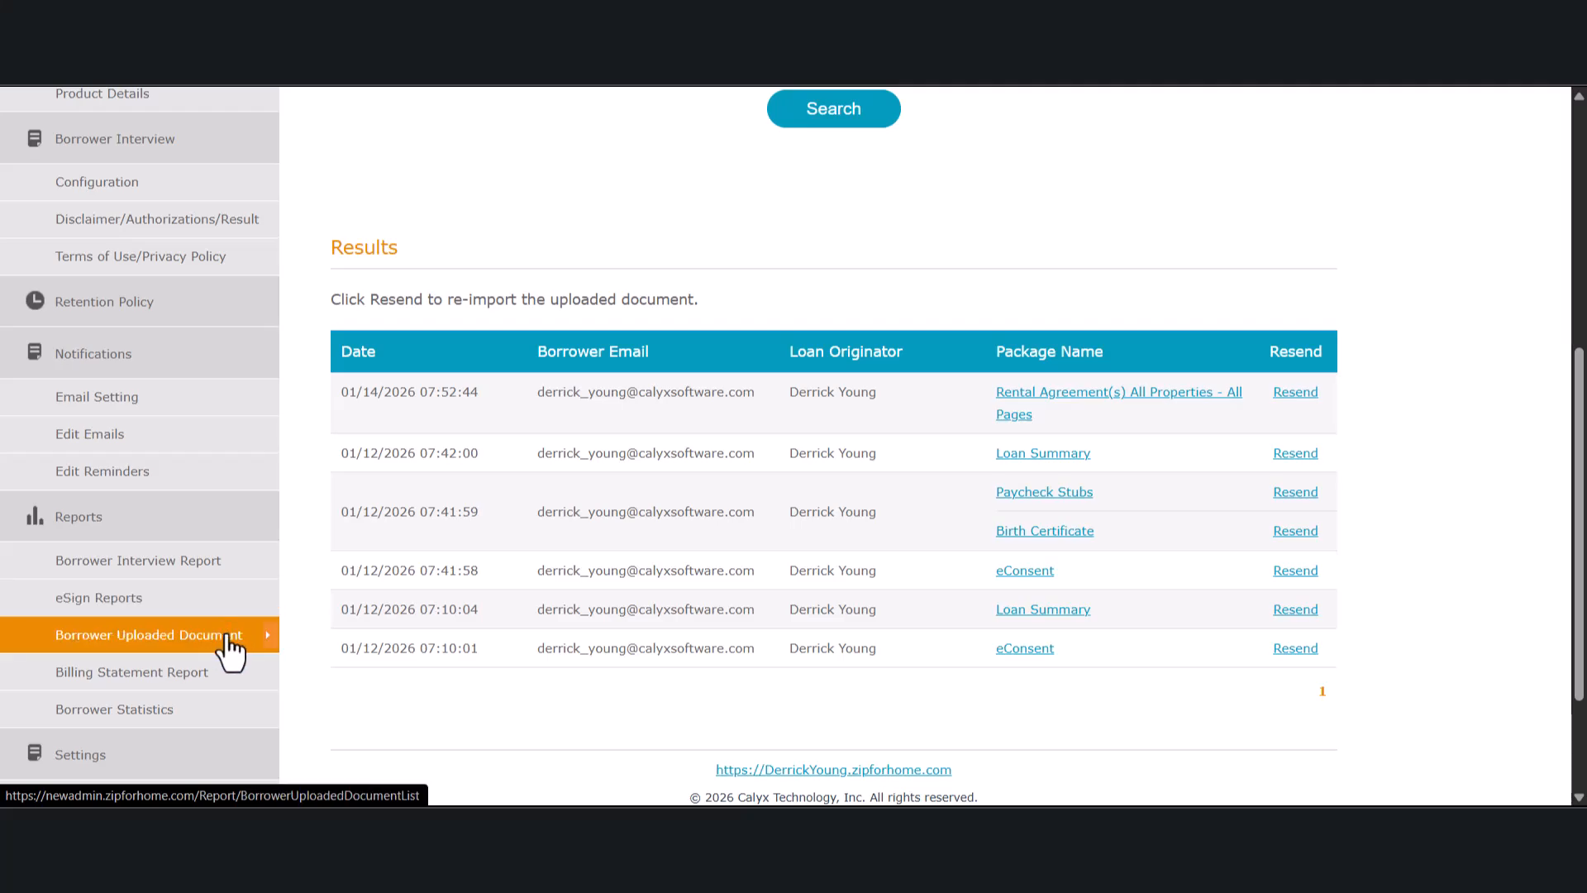
scroll(430, 711, "down", 2)
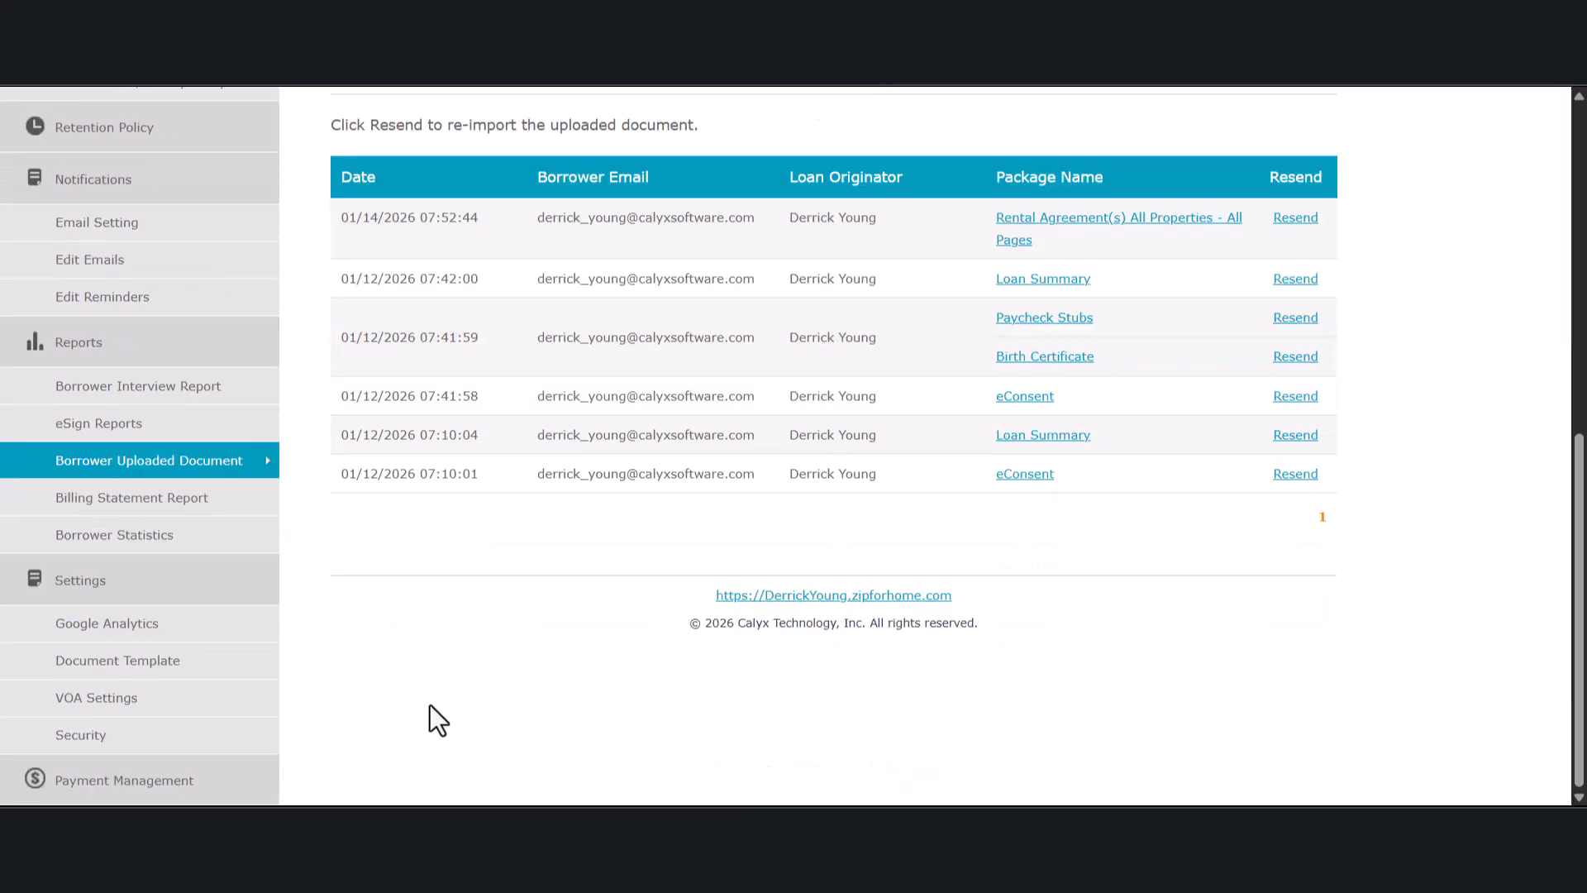
scroll(430, 705, "up", 5)
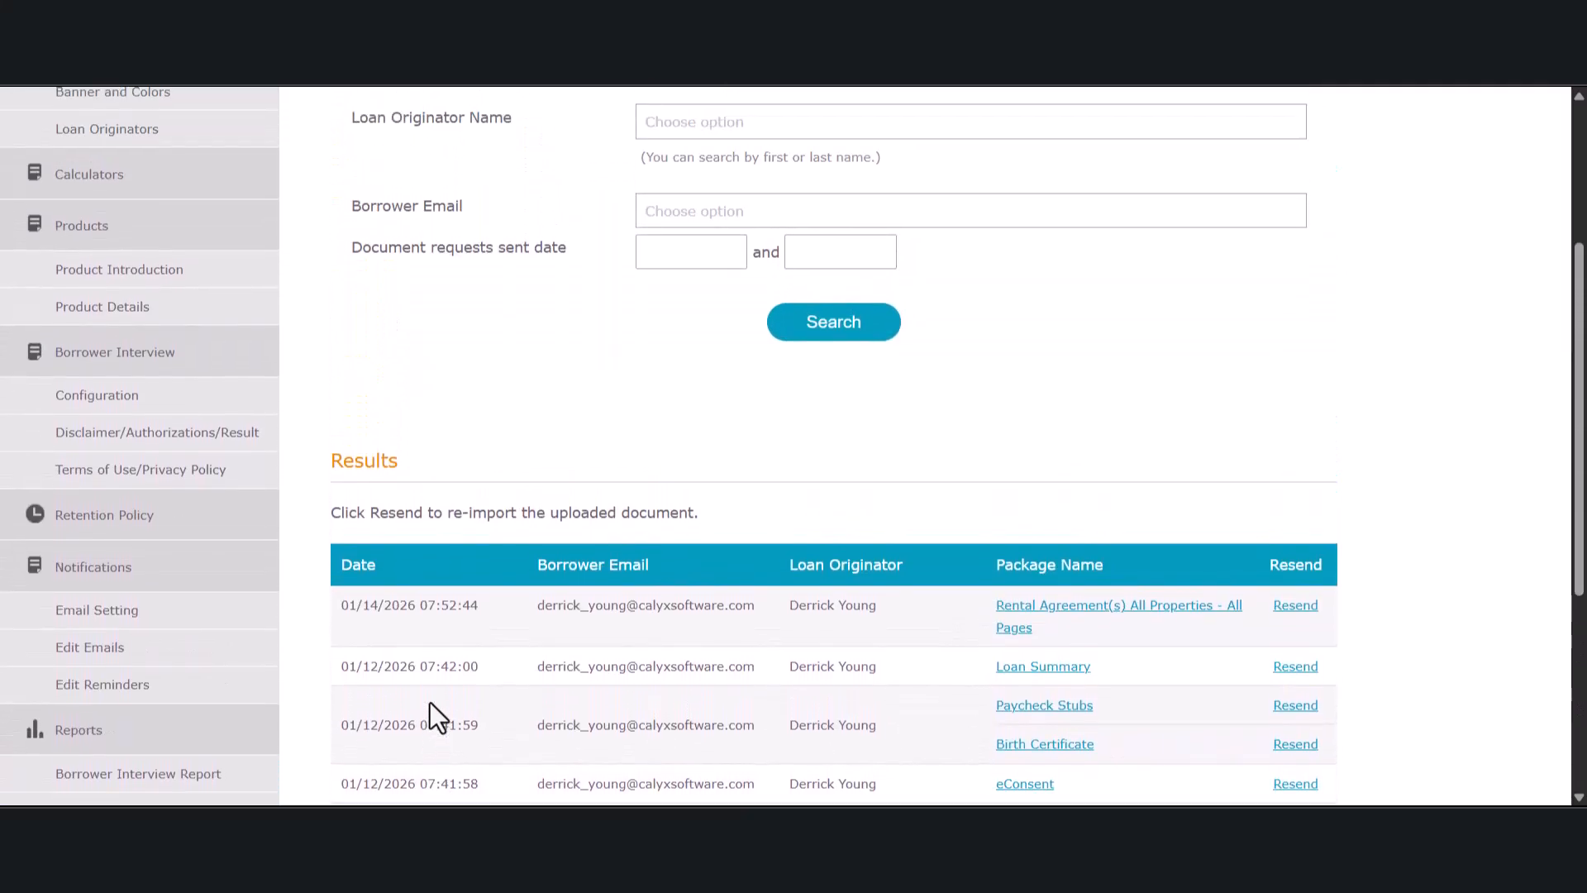
scroll(447, 562, "down", 2)
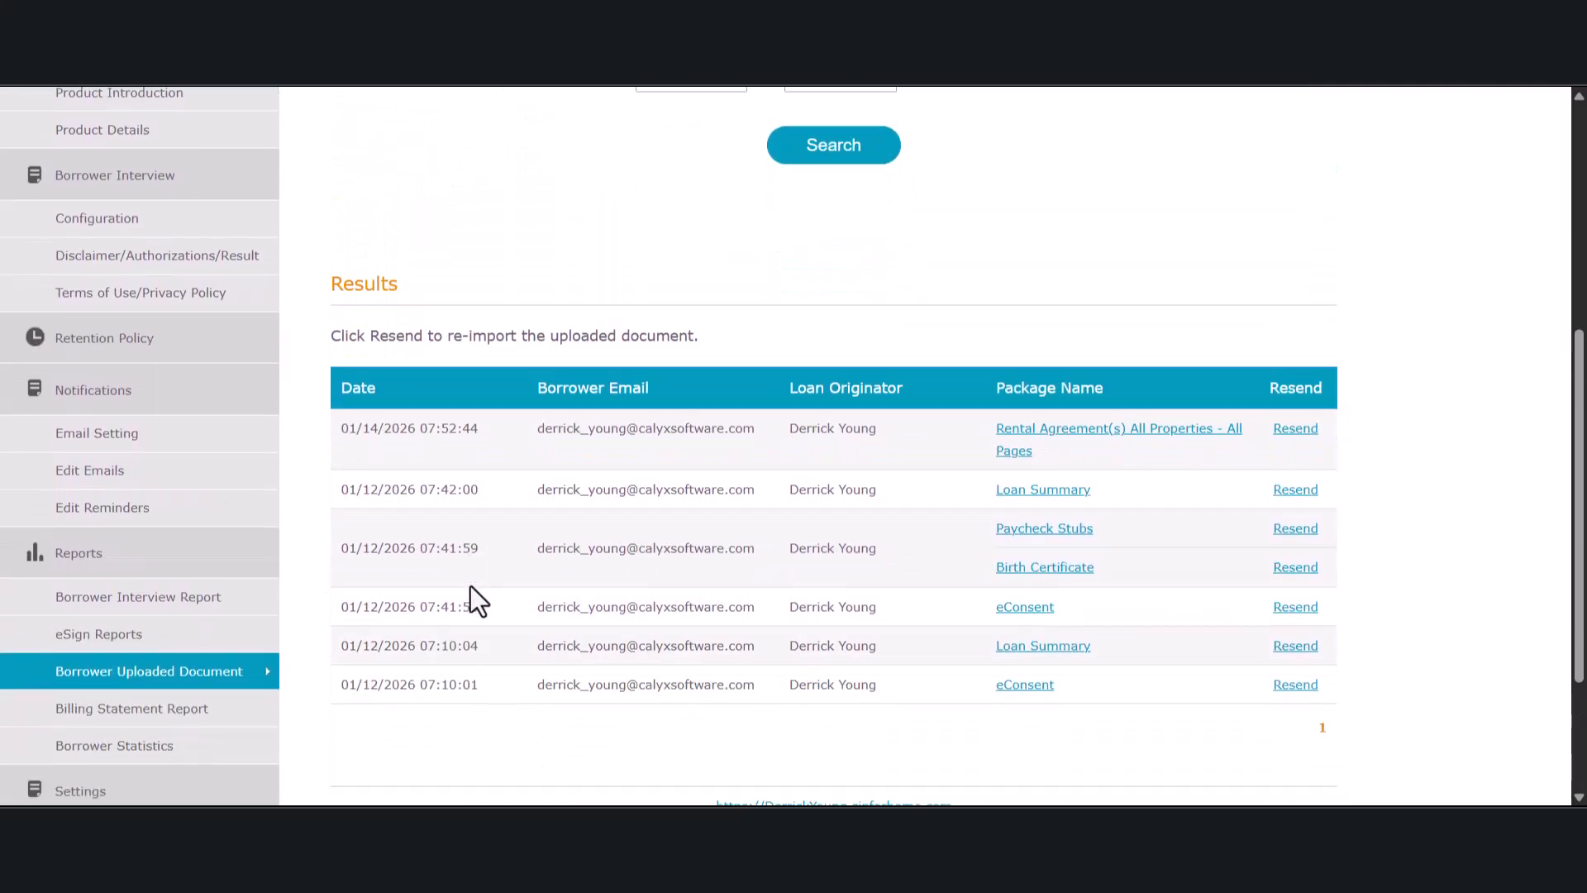
Step: Open the Billing Statement Report and review the 01/2026 statement and the activity since the last statement
scroll(472, 588, "down", 3)
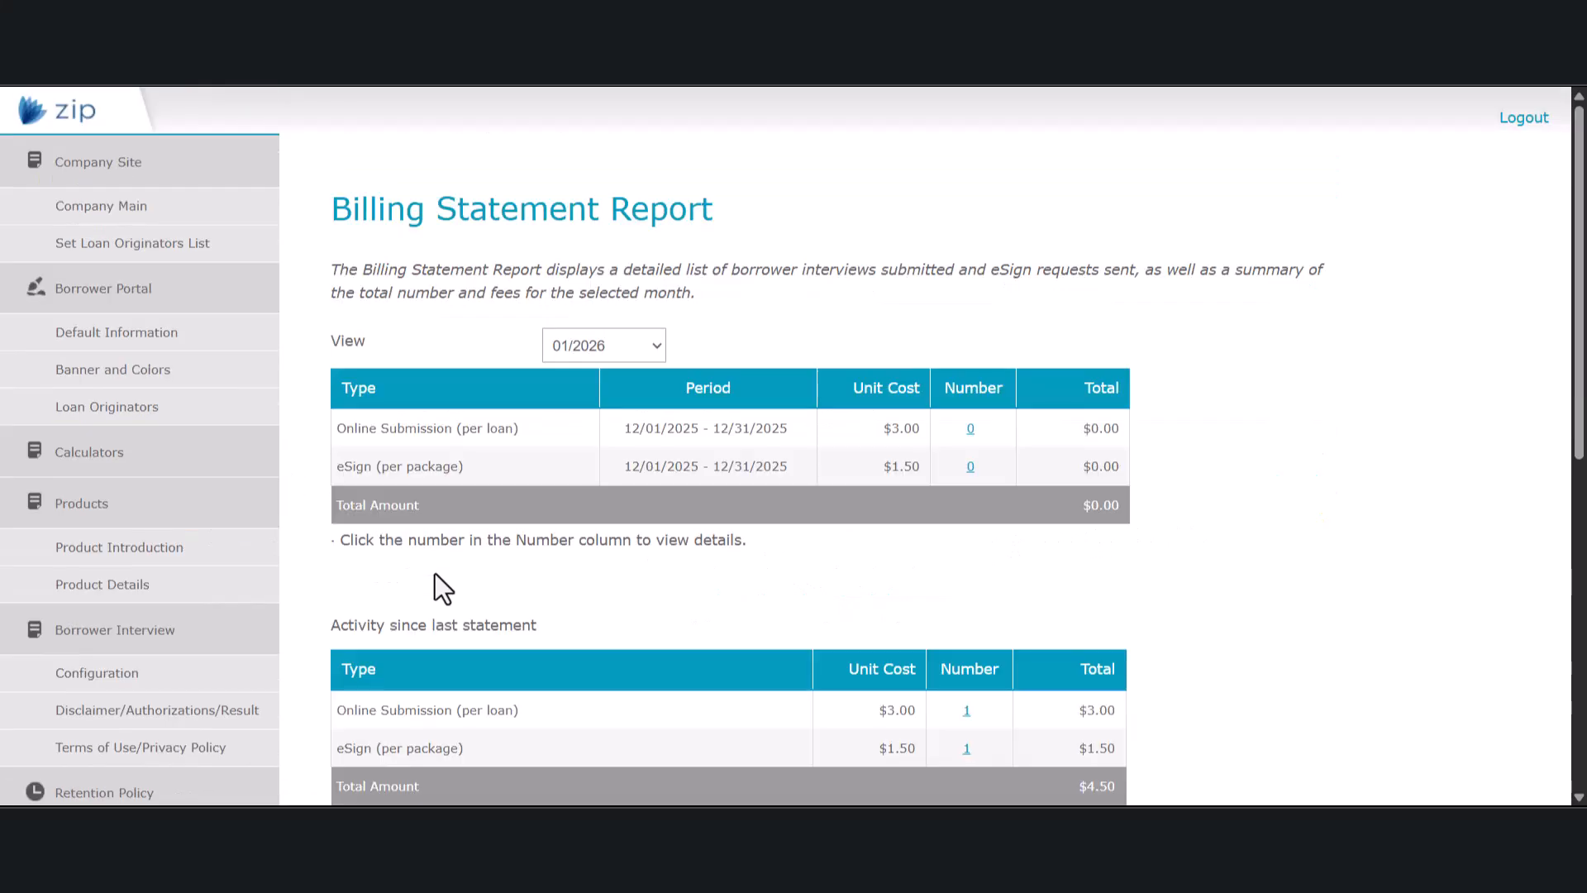
scroll(1265, 505, "down", 2)
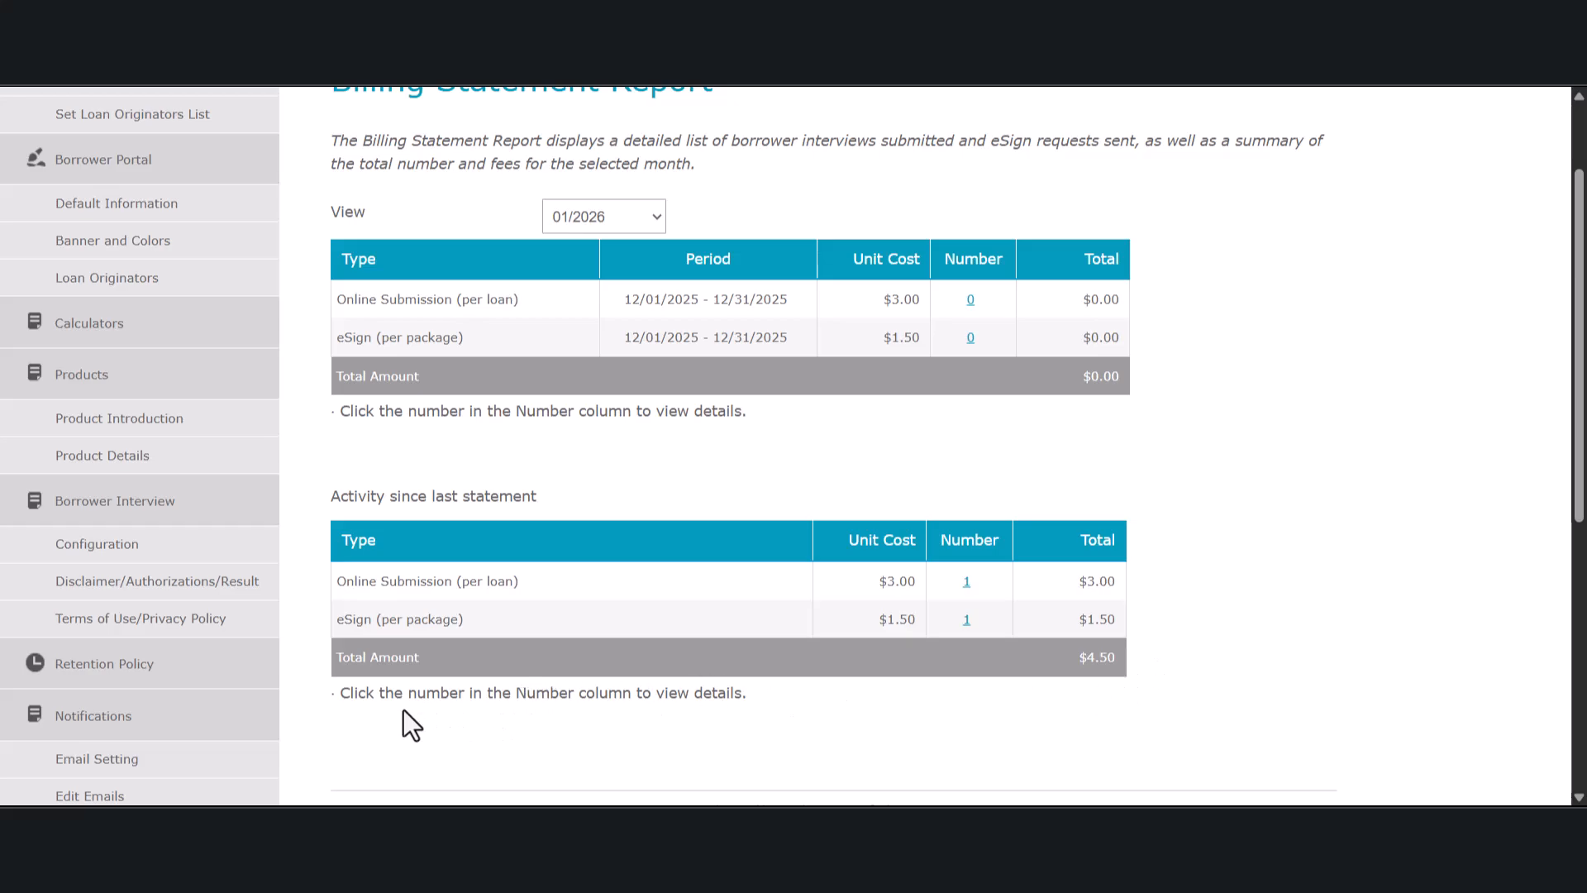
scroll(389, 719, "down", 5)
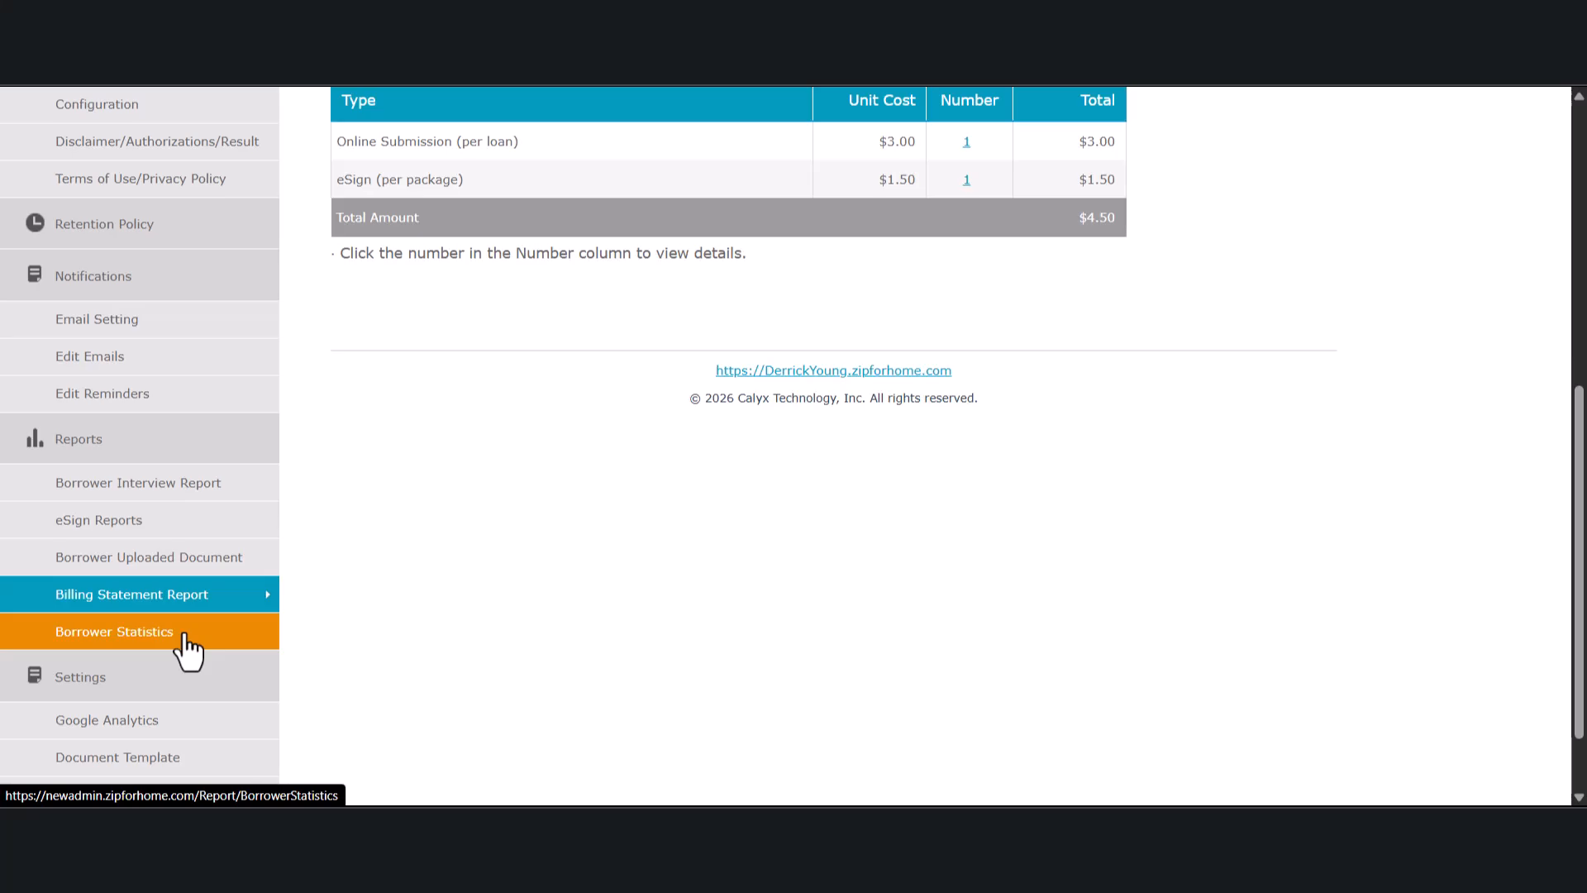
Step: Open the Borrower Statistics report and look through the detailed list of registered borrowers
left_click(185, 635)
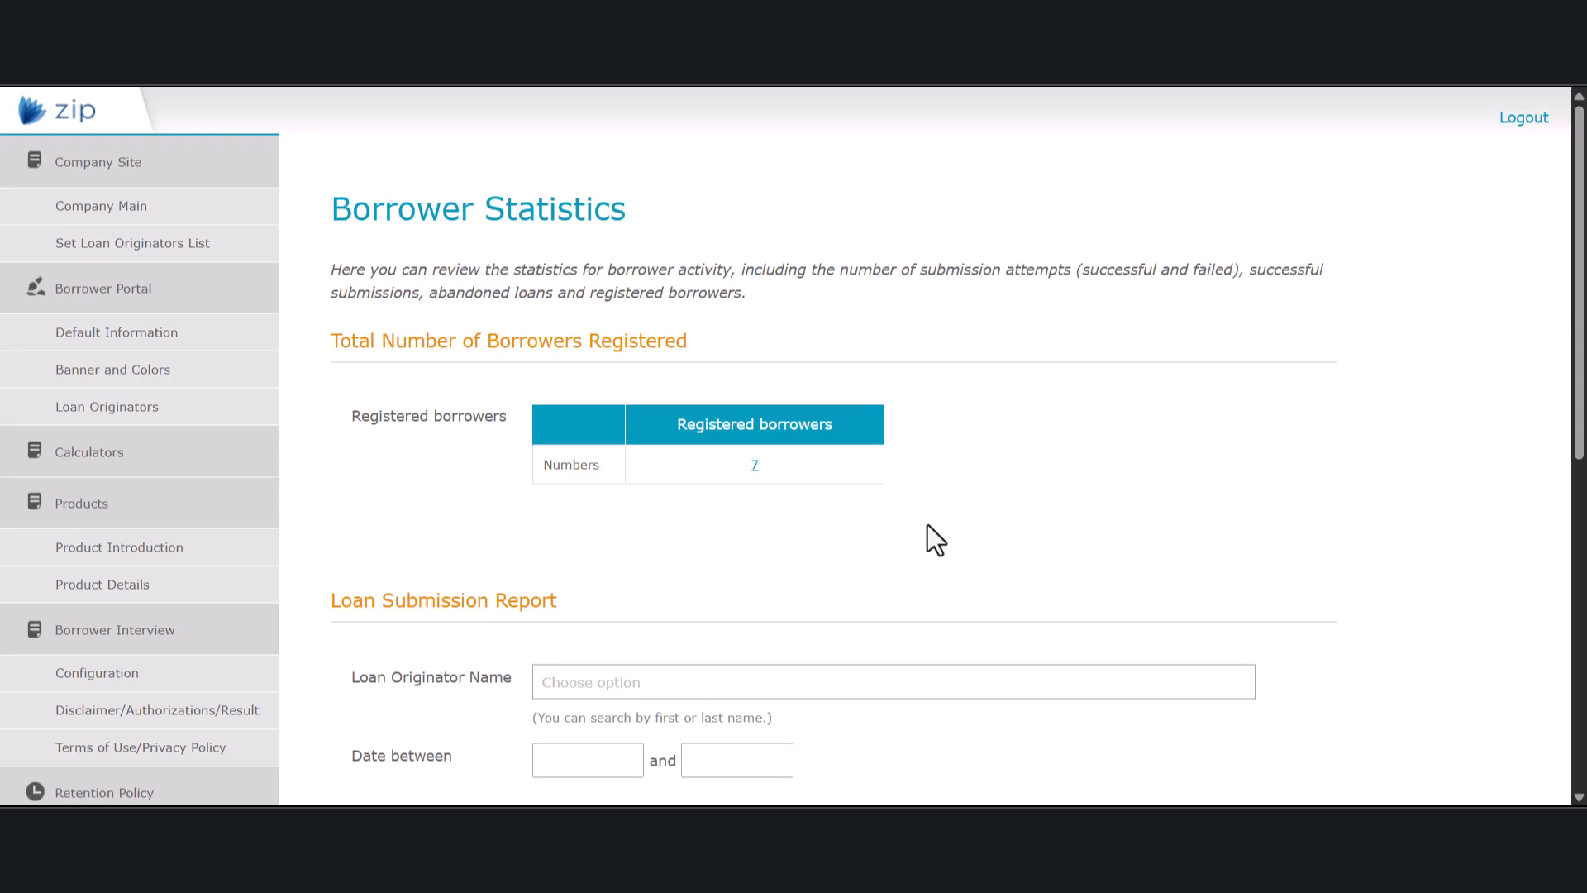
left_click(755, 465)
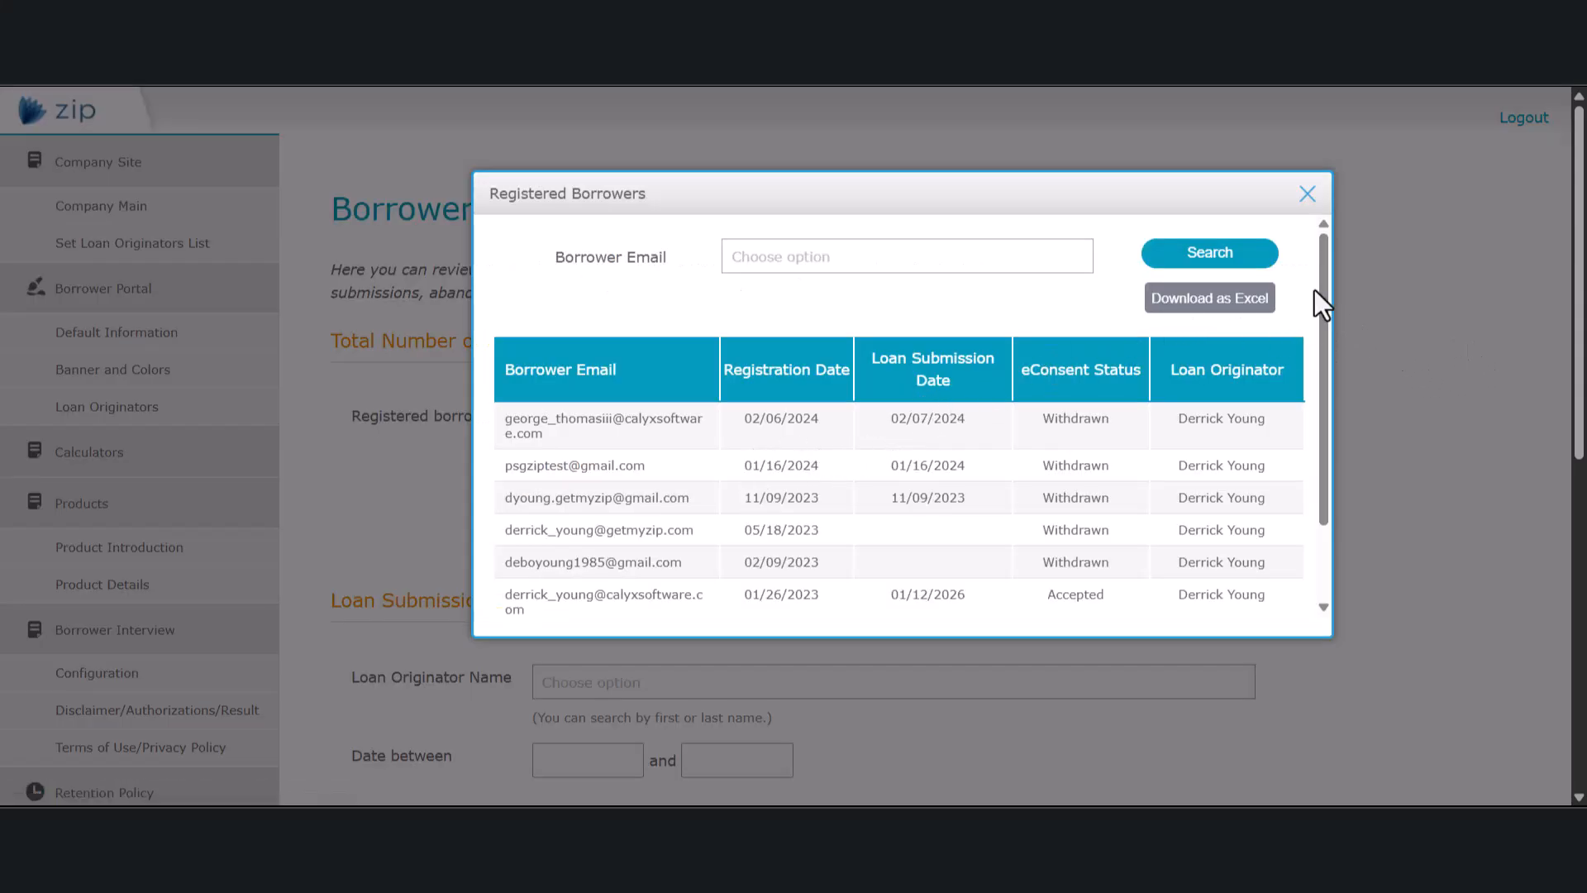
mouse_move(1322, 281)
left_mouse_down()
mouse_move(1344, 359)
mouse_move(1338, 297)
left_mouse_up()
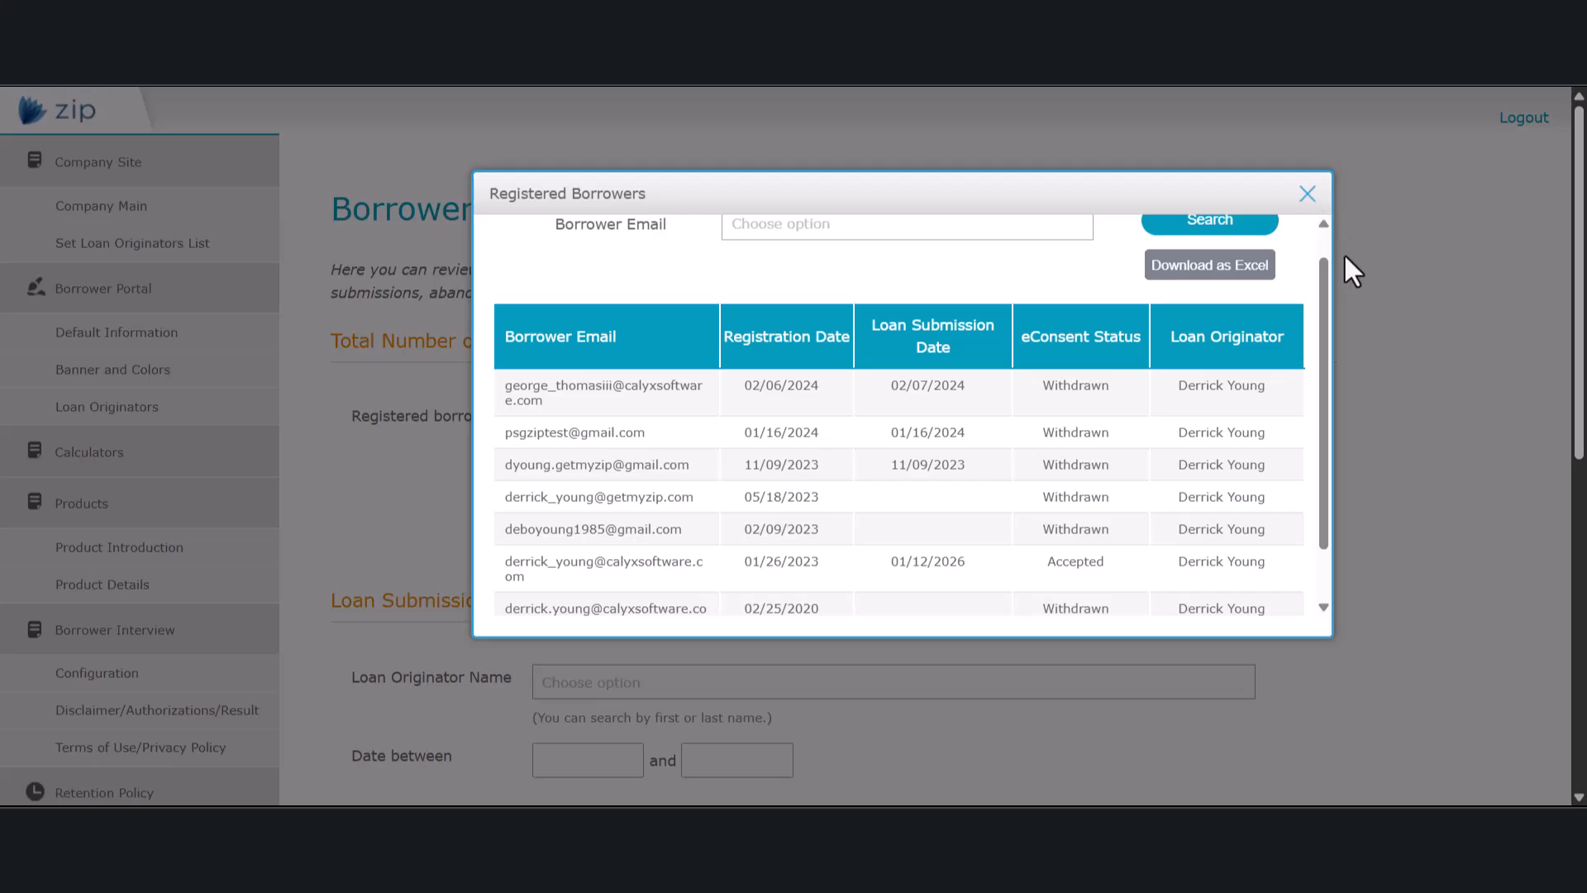
left_click(1308, 197)
Step: Run the Loan Submission Report search without an originator or date filter and review its results
scroll(1364, 391, "down", 3)
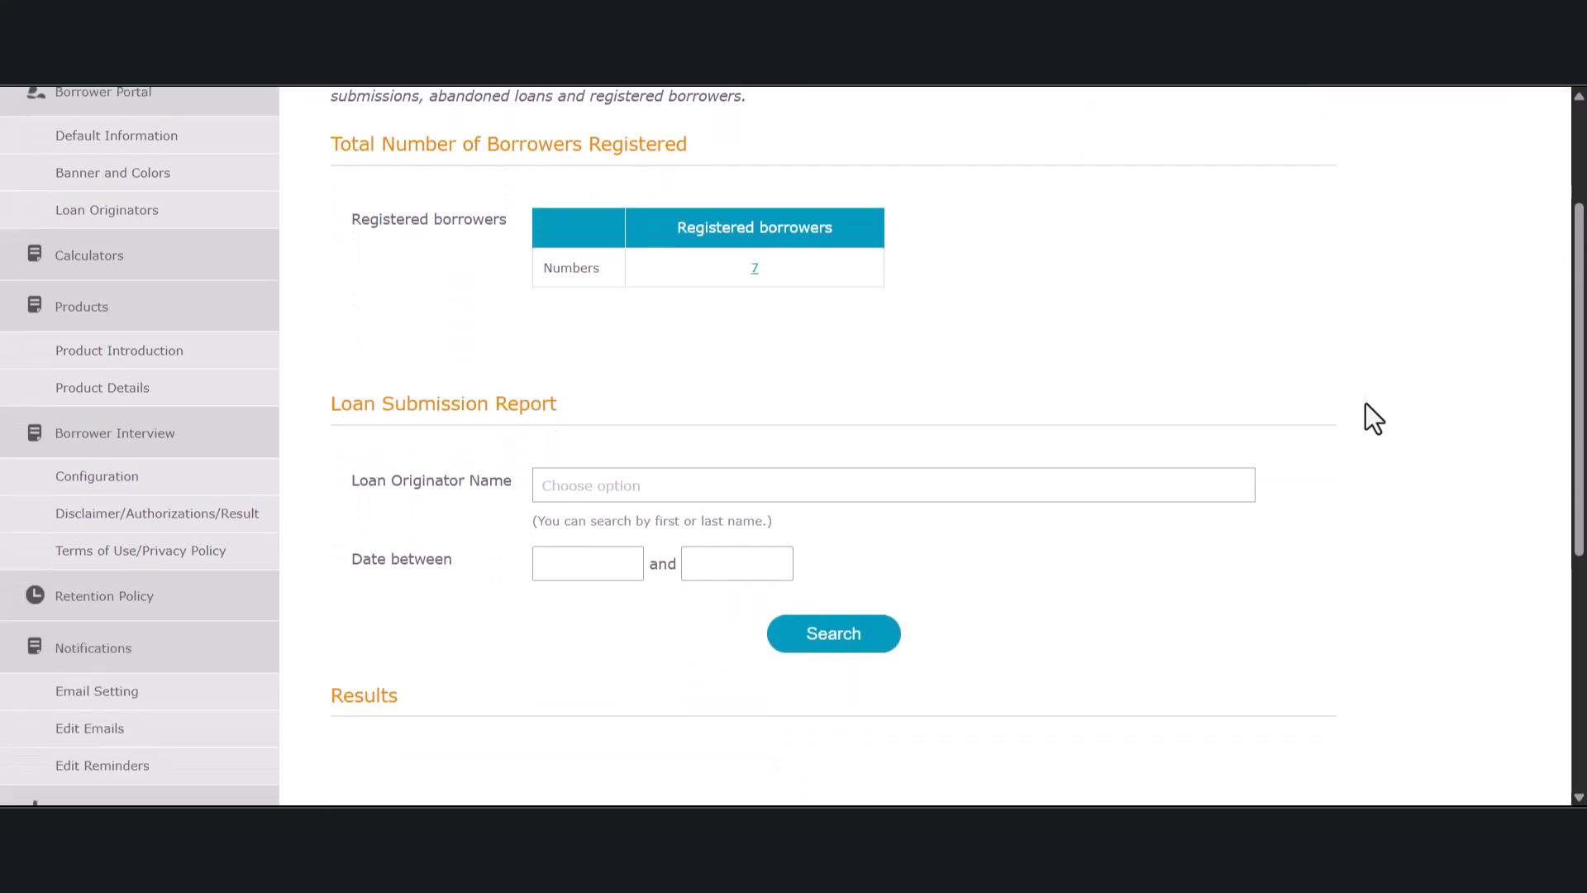
scroll(1366, 404, "down", 1)
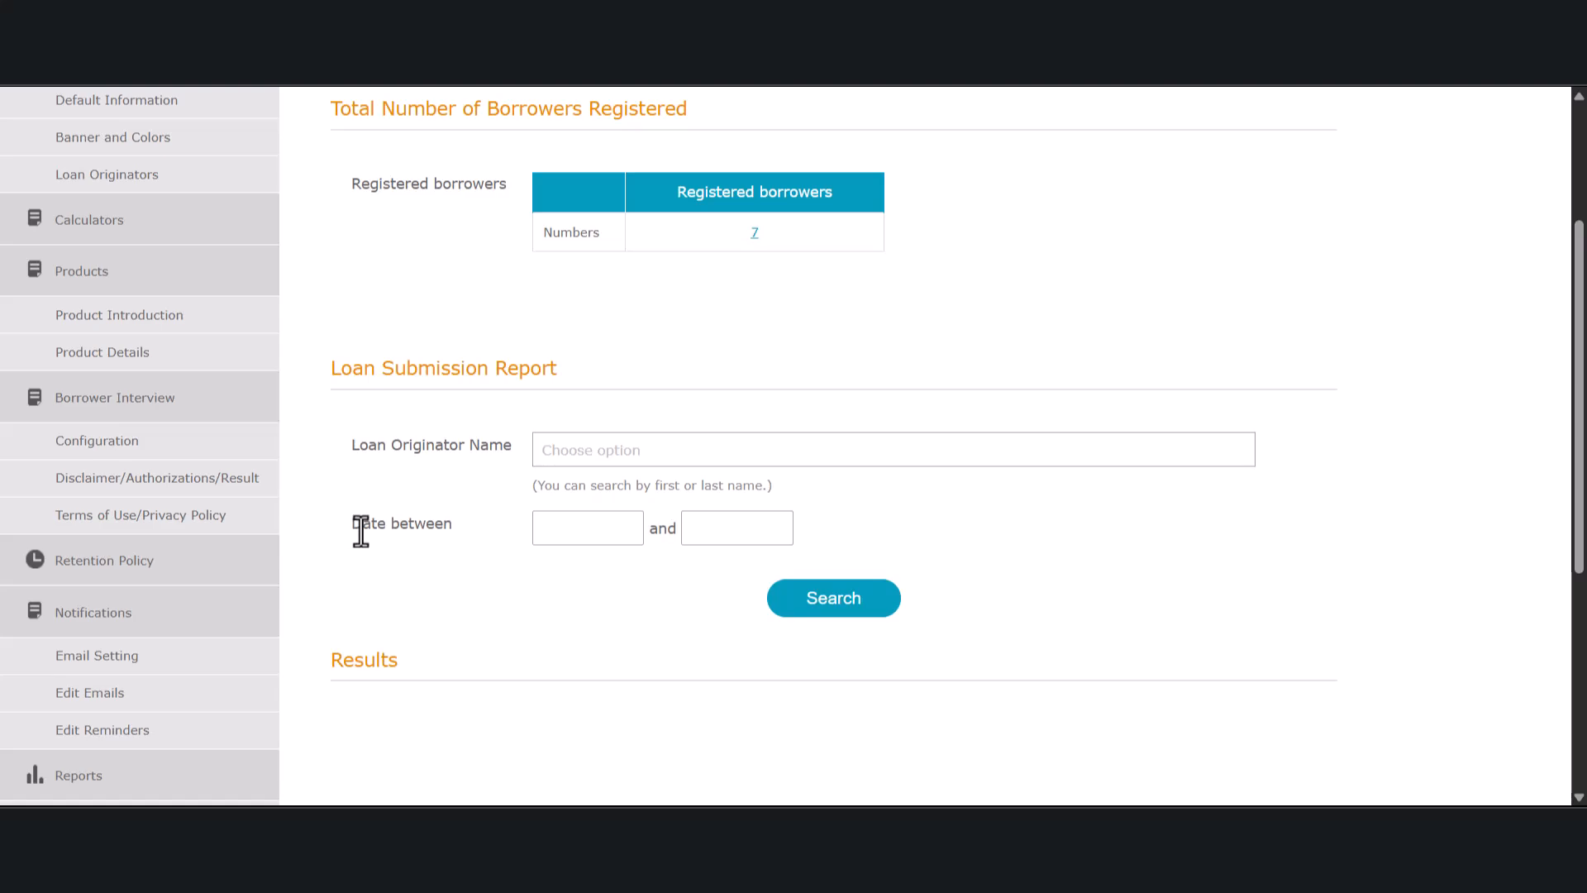
left_click(836, 605)
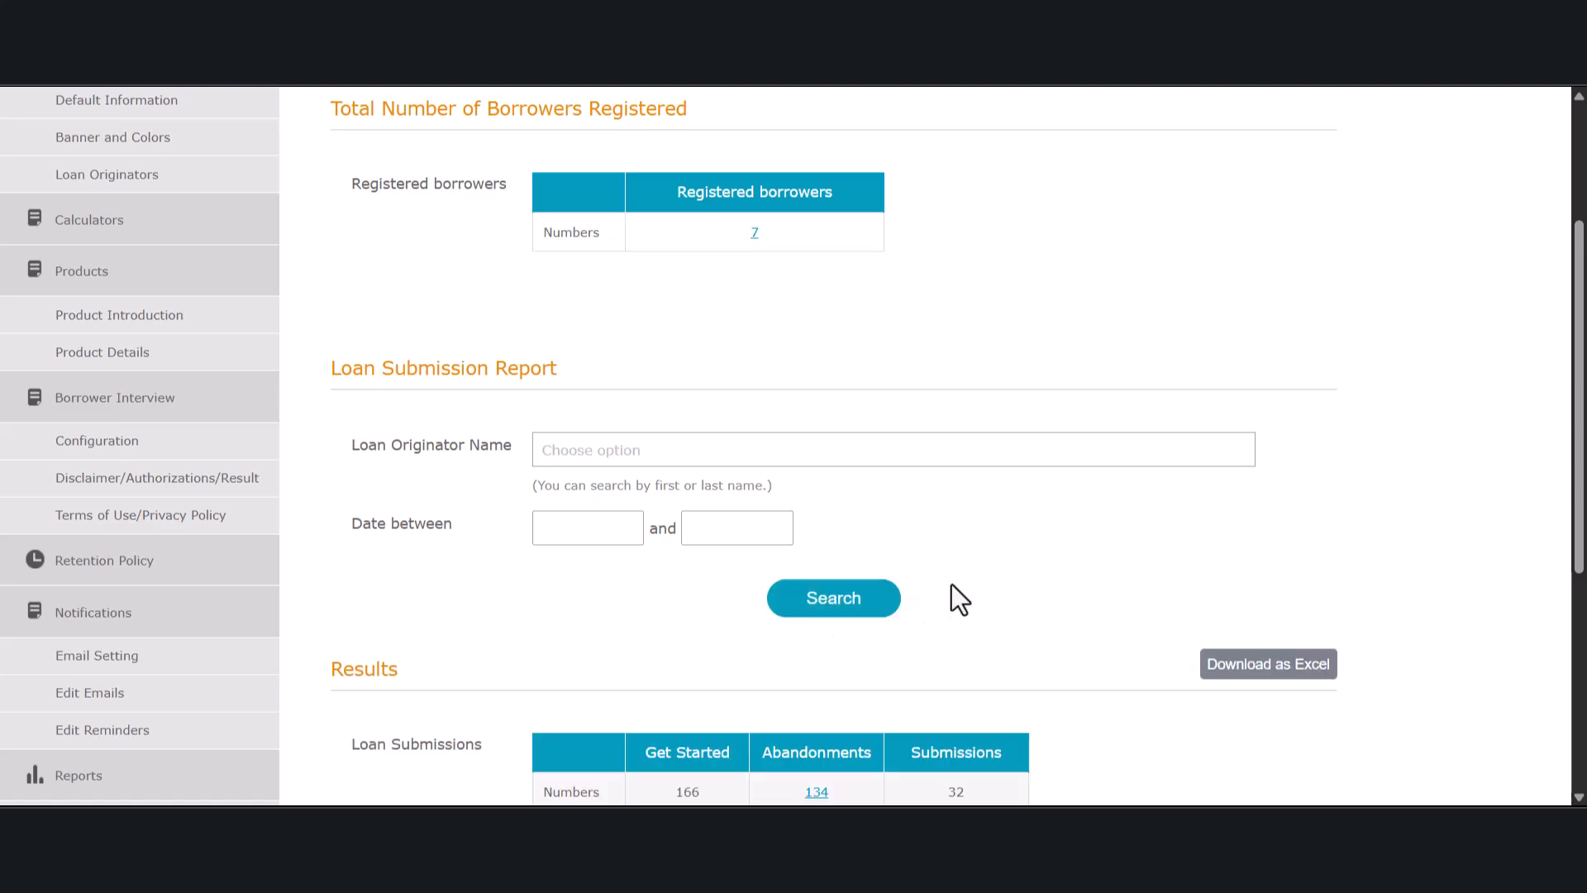
scroll(1517, 554, "down", 3)
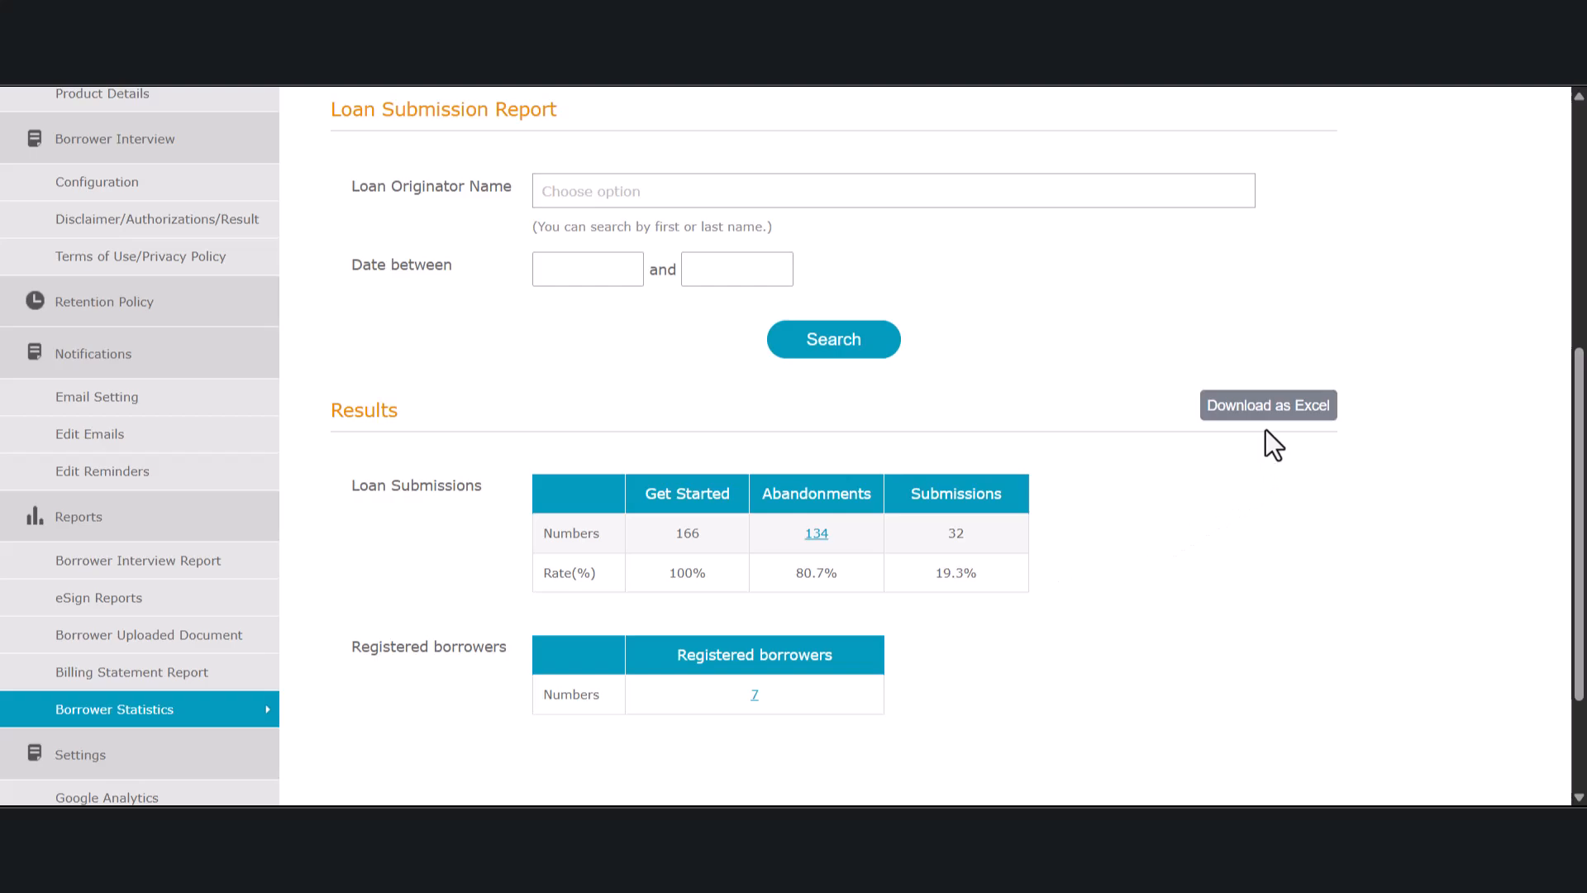
Step: Open the Google Analytics settings and review the loan originator, on/off and measurement ID options
scroll(454, 577, "down", 2)
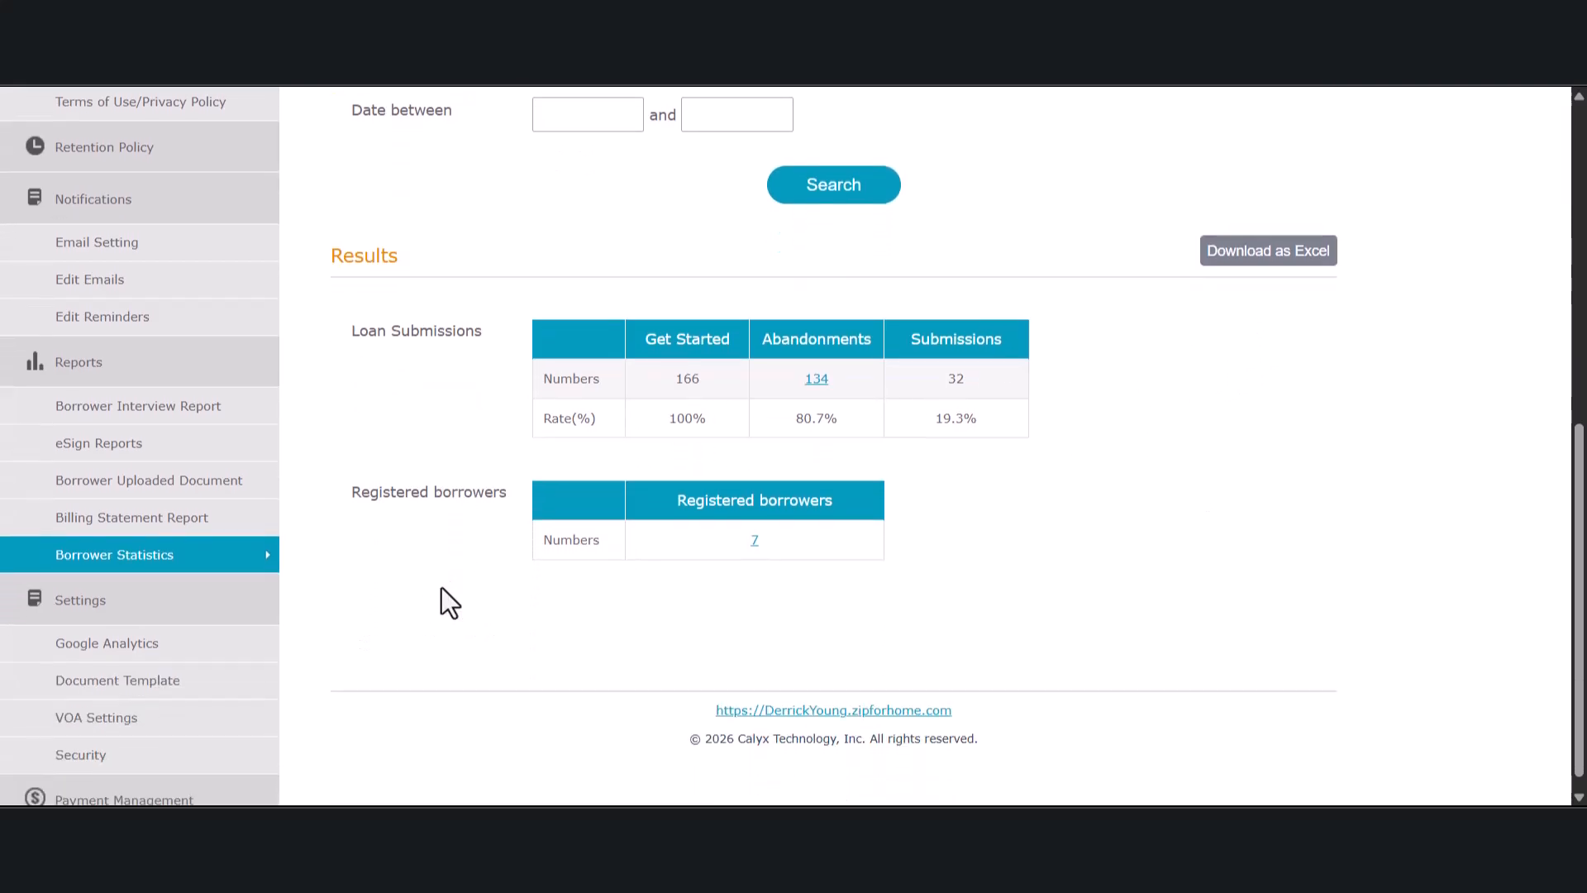
left_click(219, 667)
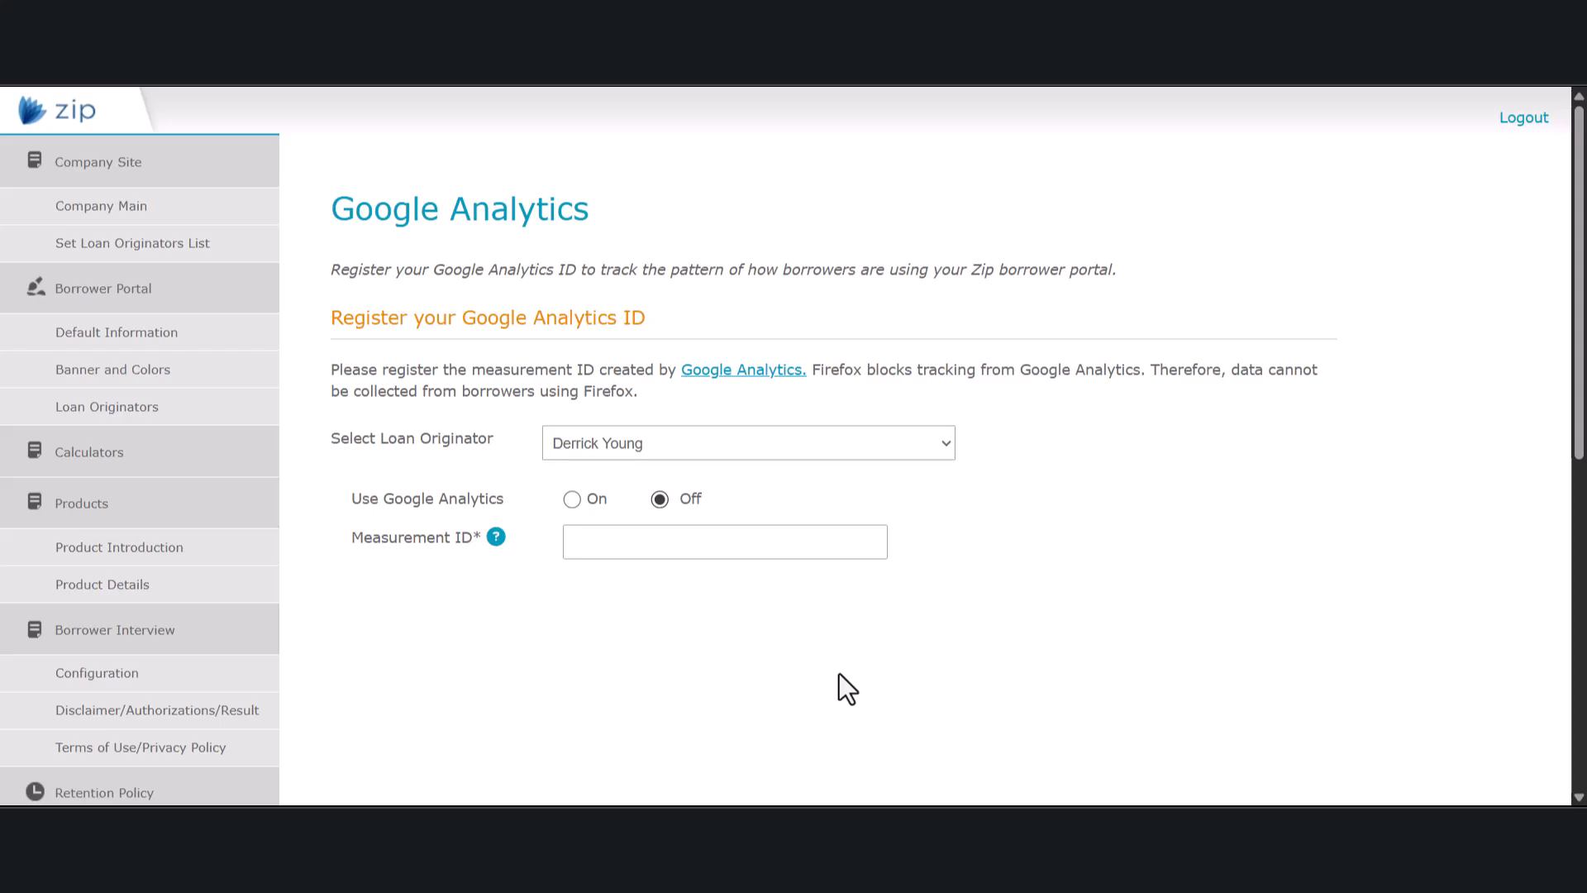
scroll(270, 662, "down", 6)
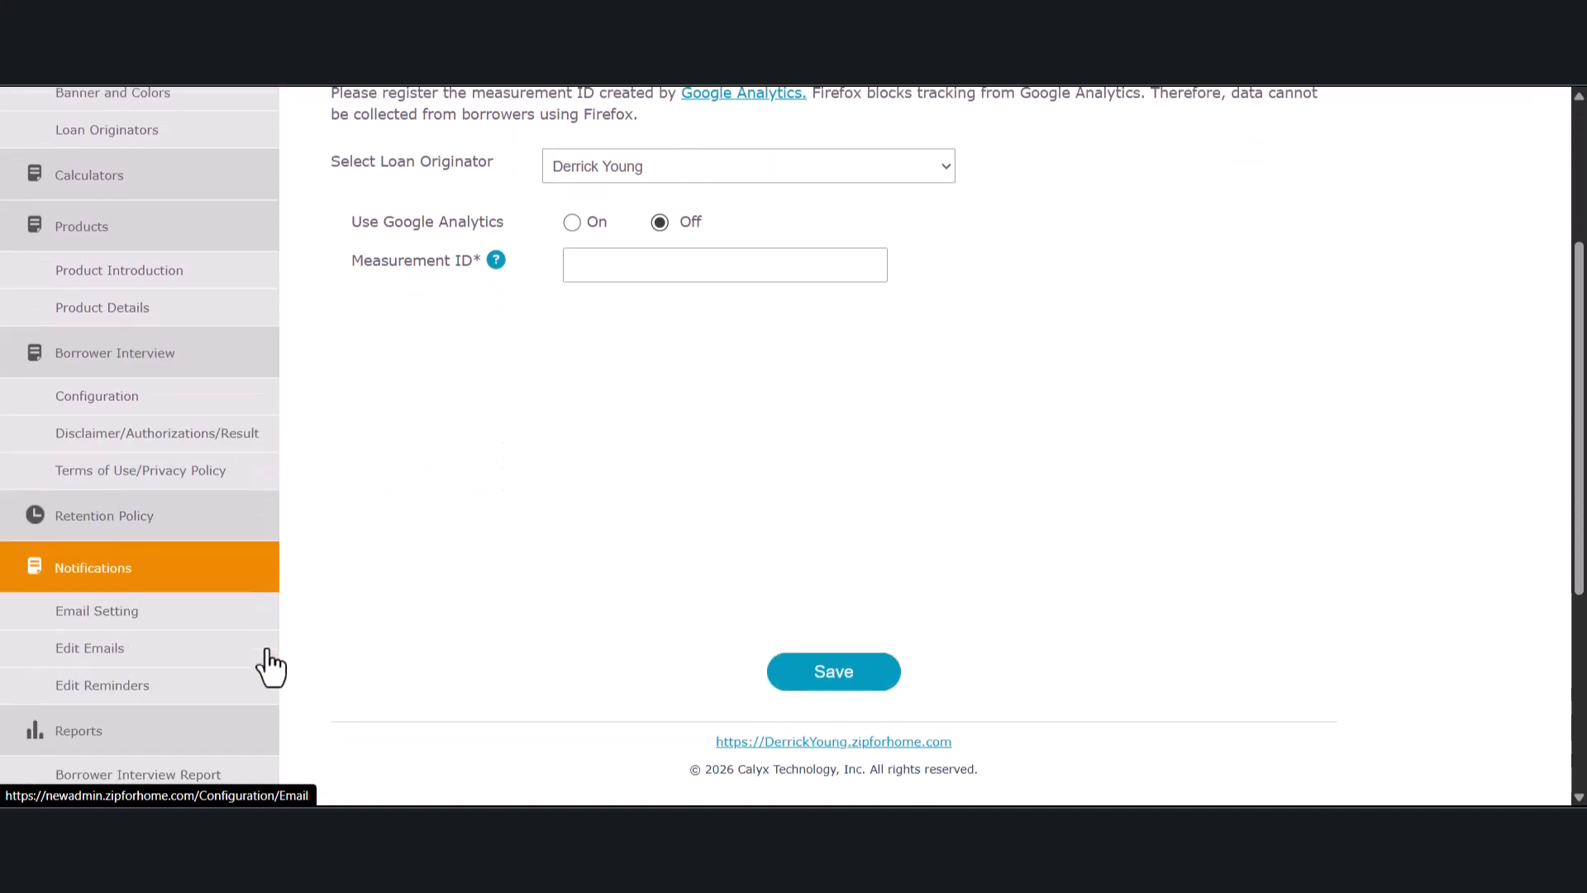
Step: Open the Document Template settings and add a new blank document entry to the document list
scroll(268, 666, "down", 2)
left_click(219, 688)
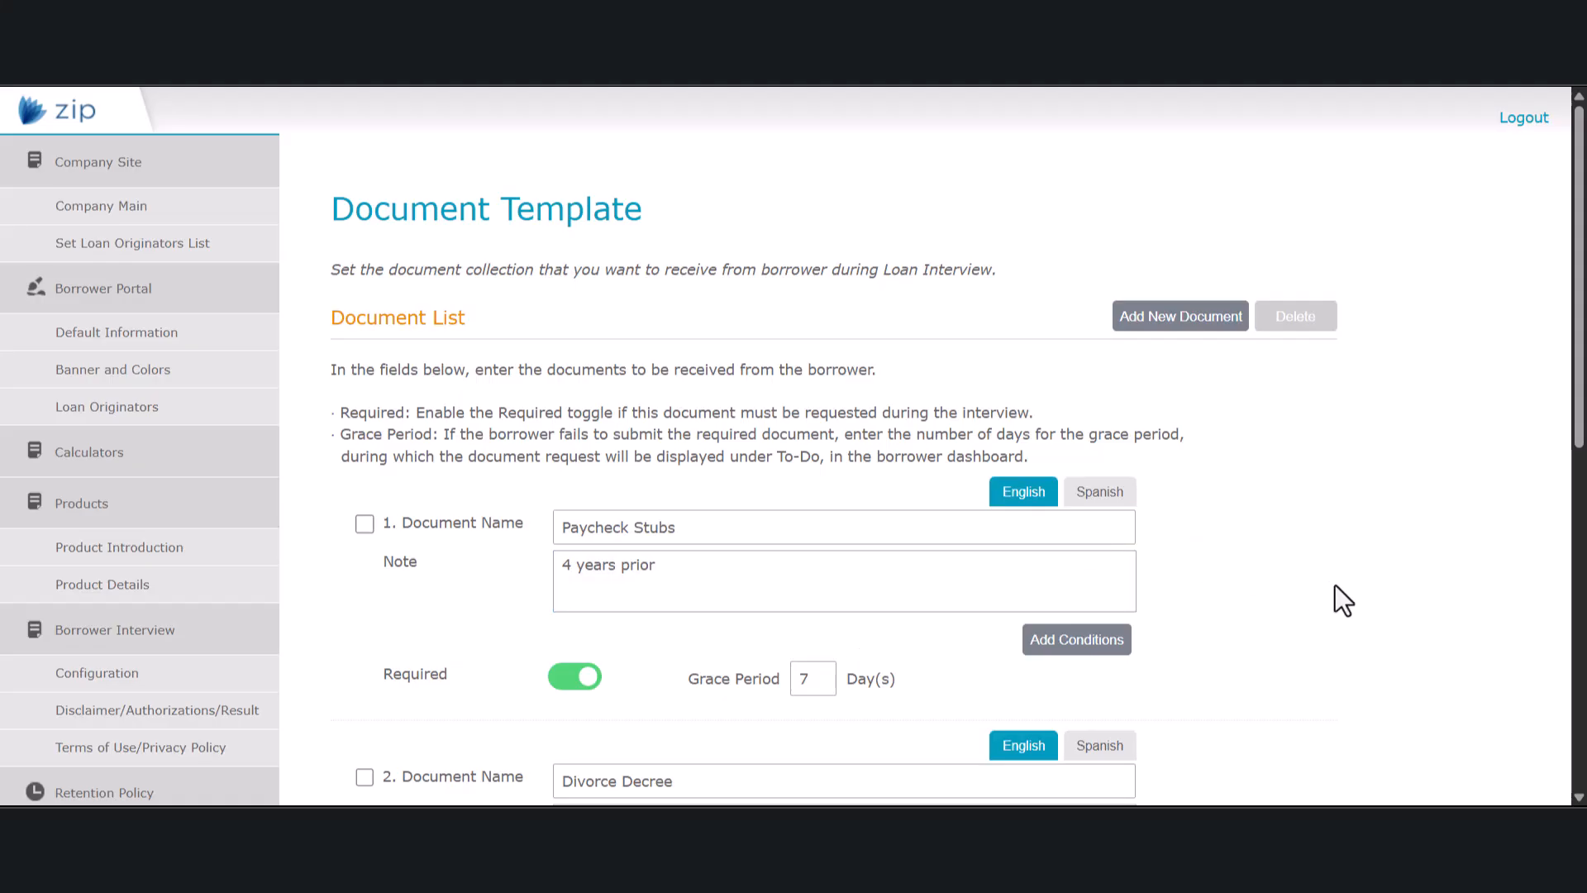
scroll(1348, 604, "down", 1)
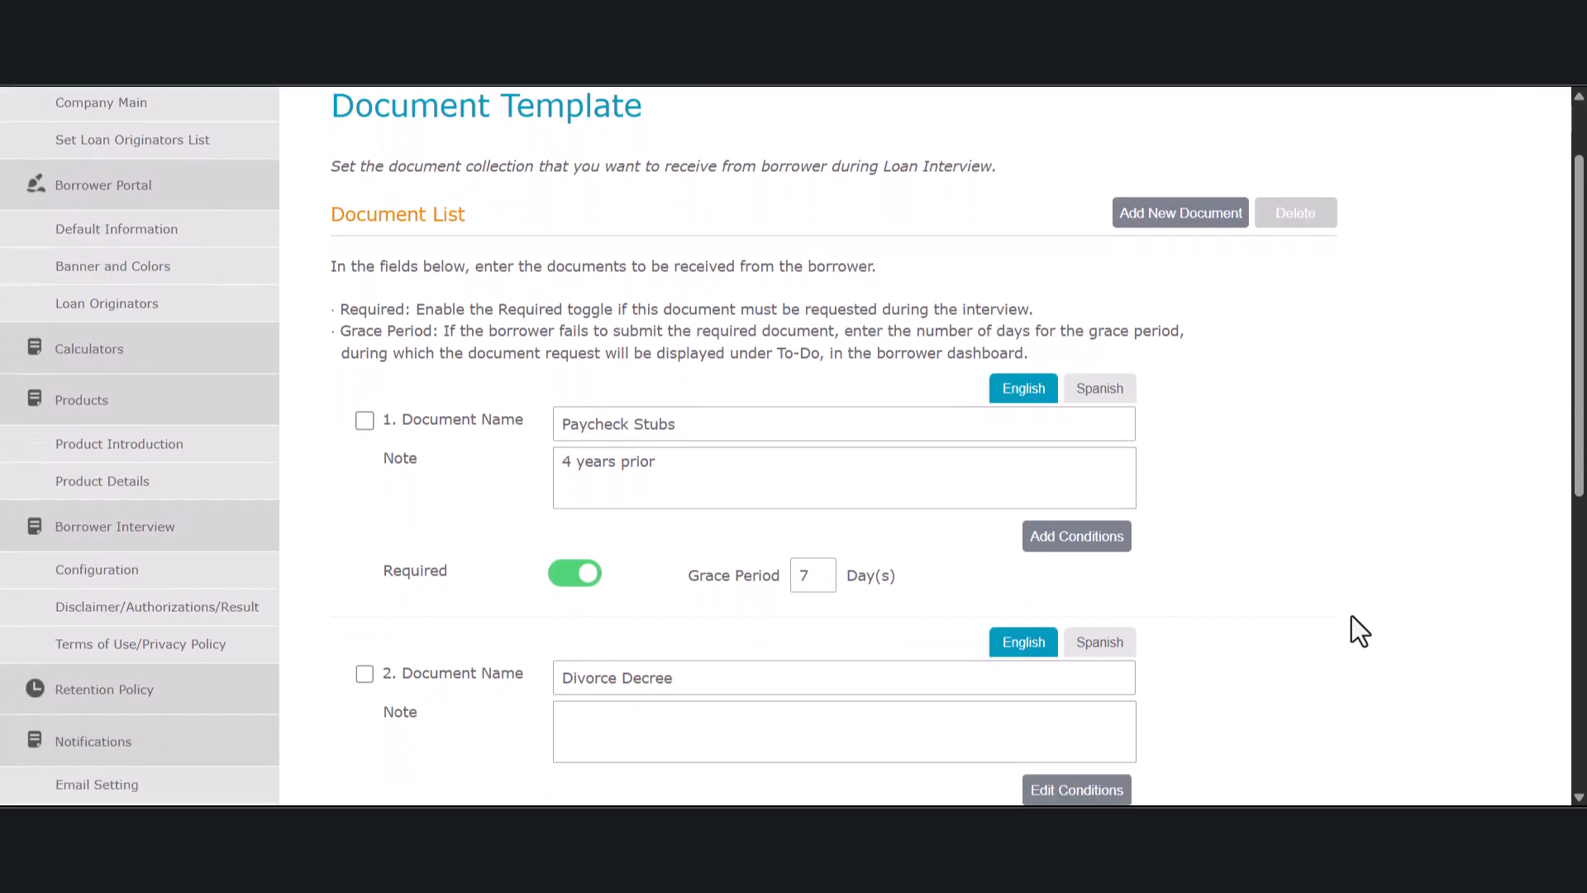
scroll(1306, 530, "down", 1)
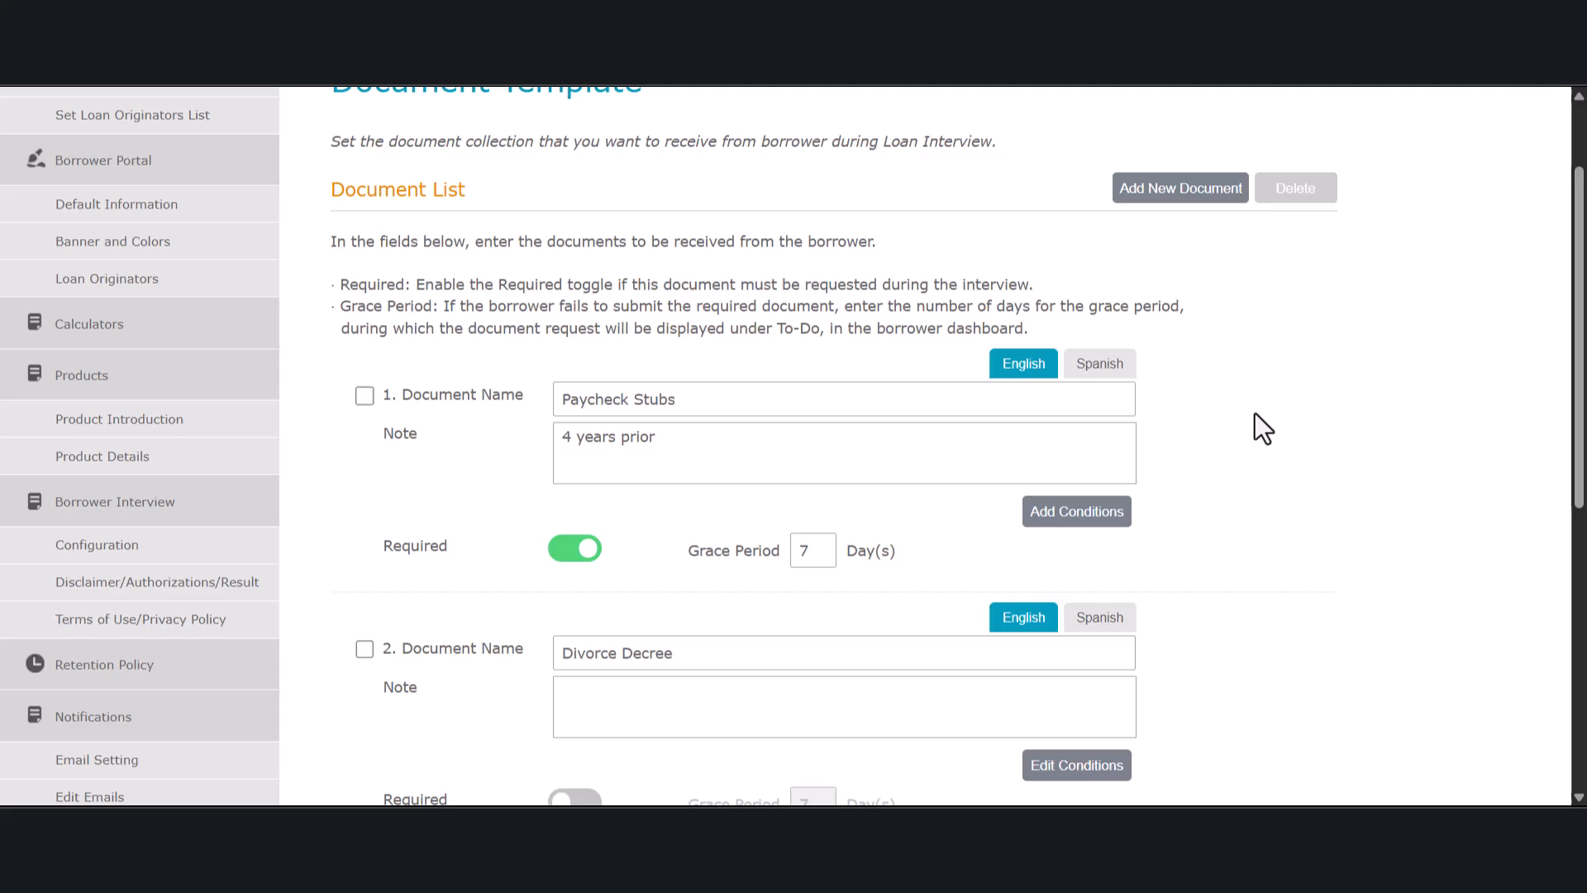
left_click(1161, 194)
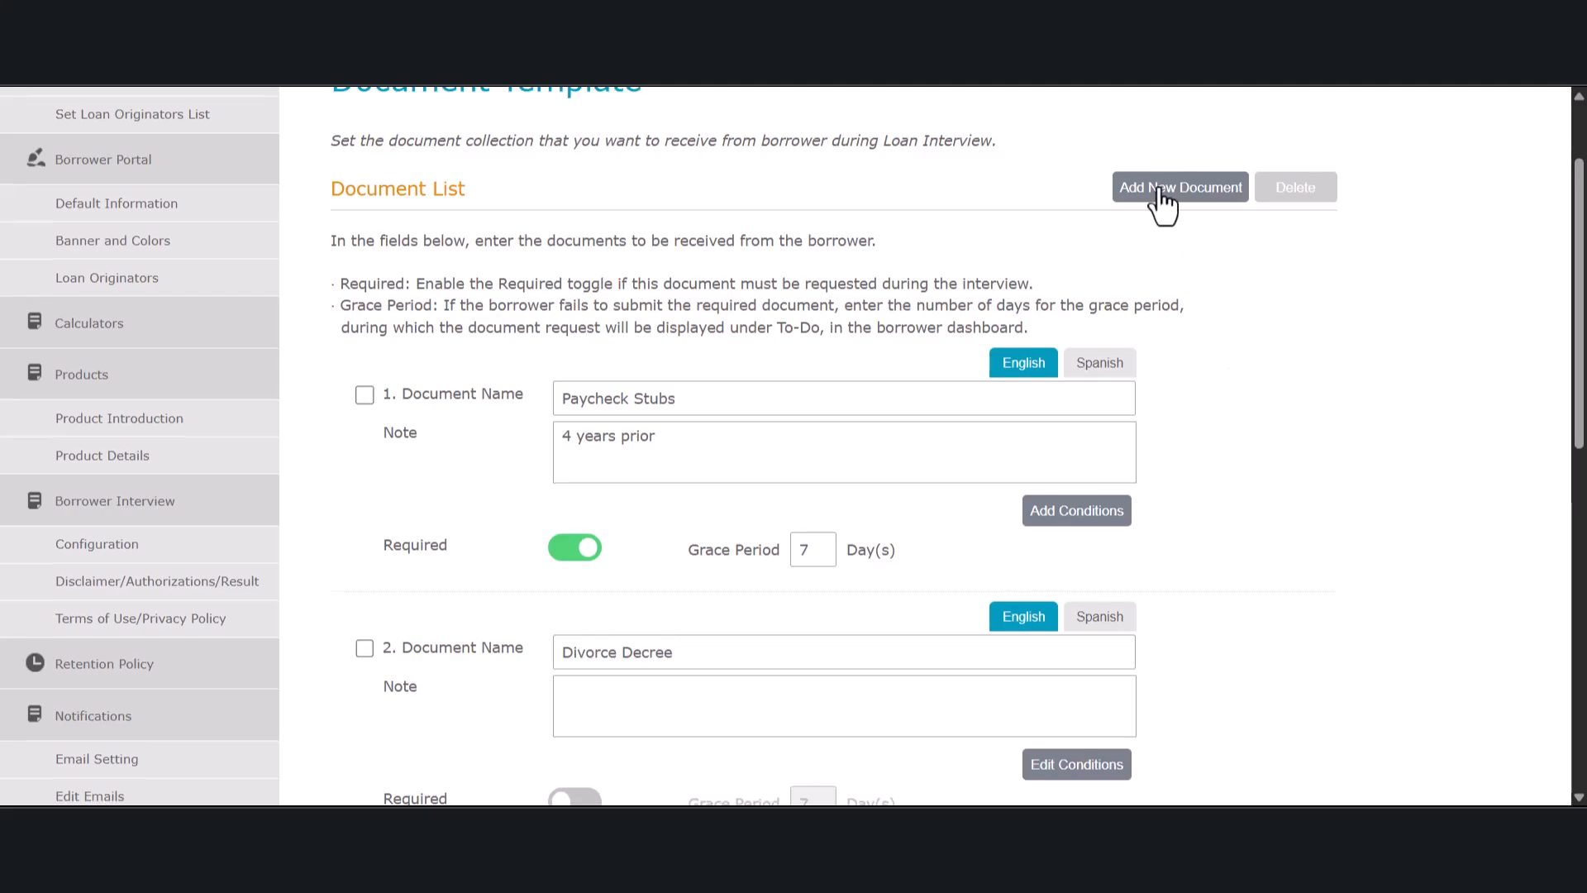
scroll(1291, 487, "down", 6)
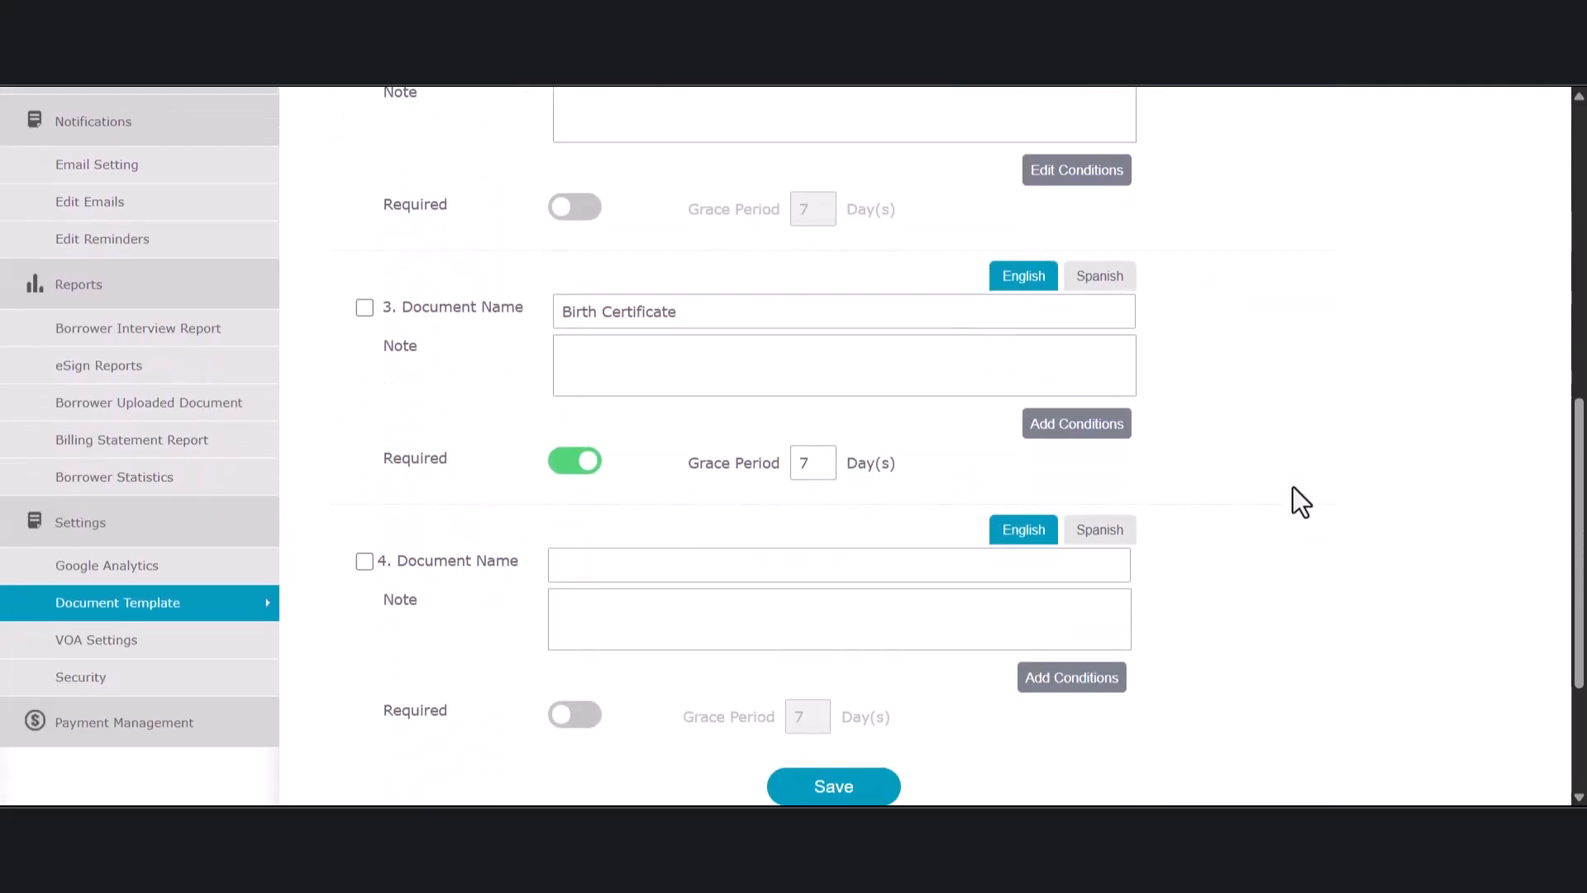
scroll(1293, 486, "up", 2)
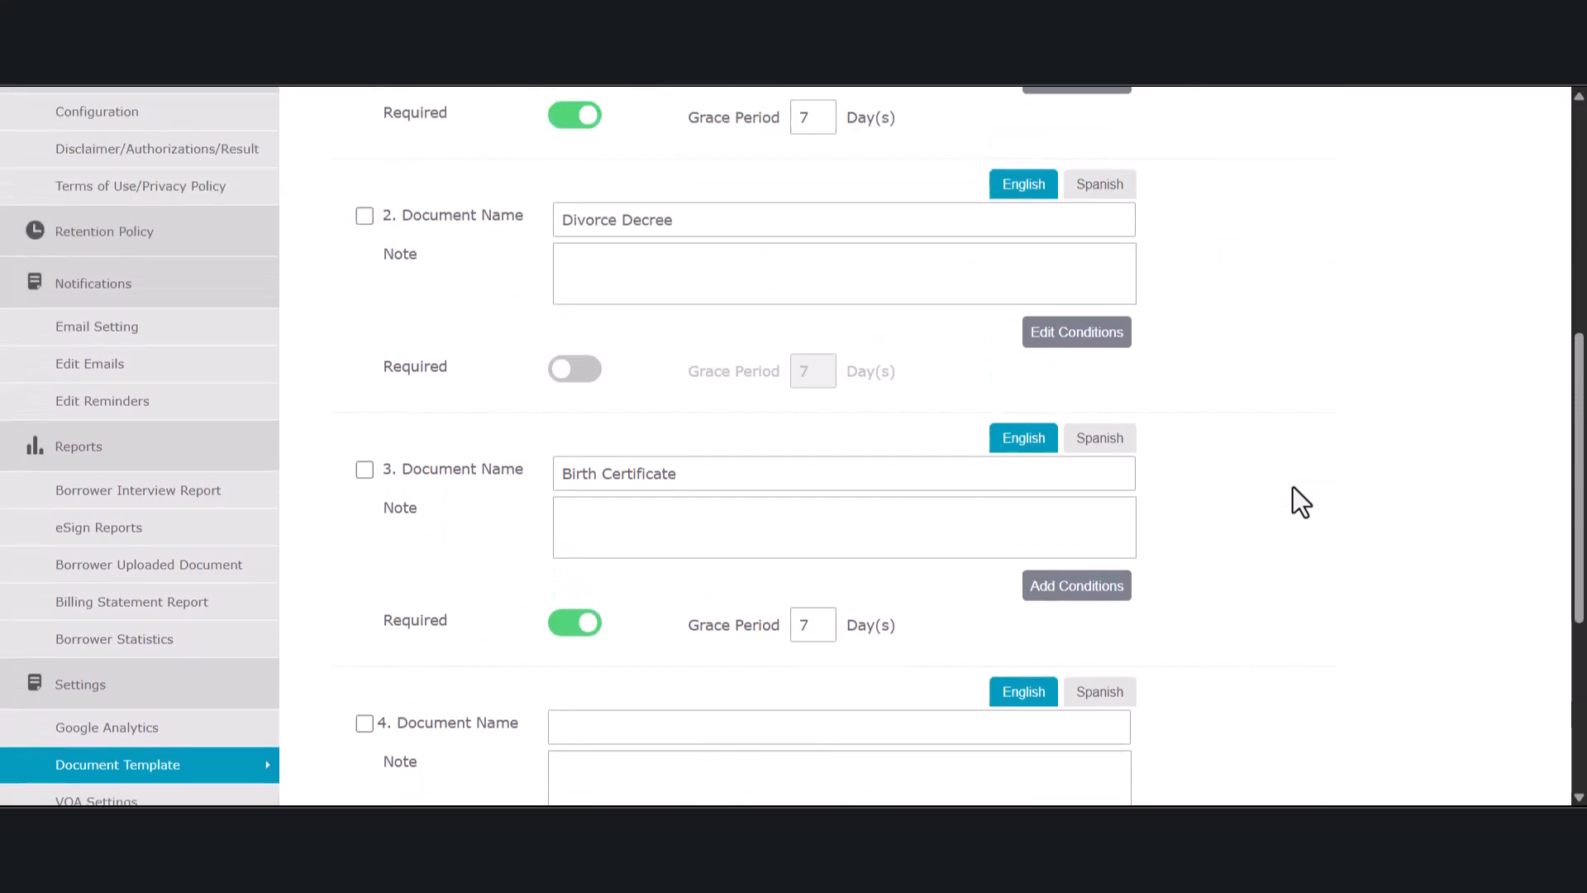
scroll(1293, 488, "up", 4)
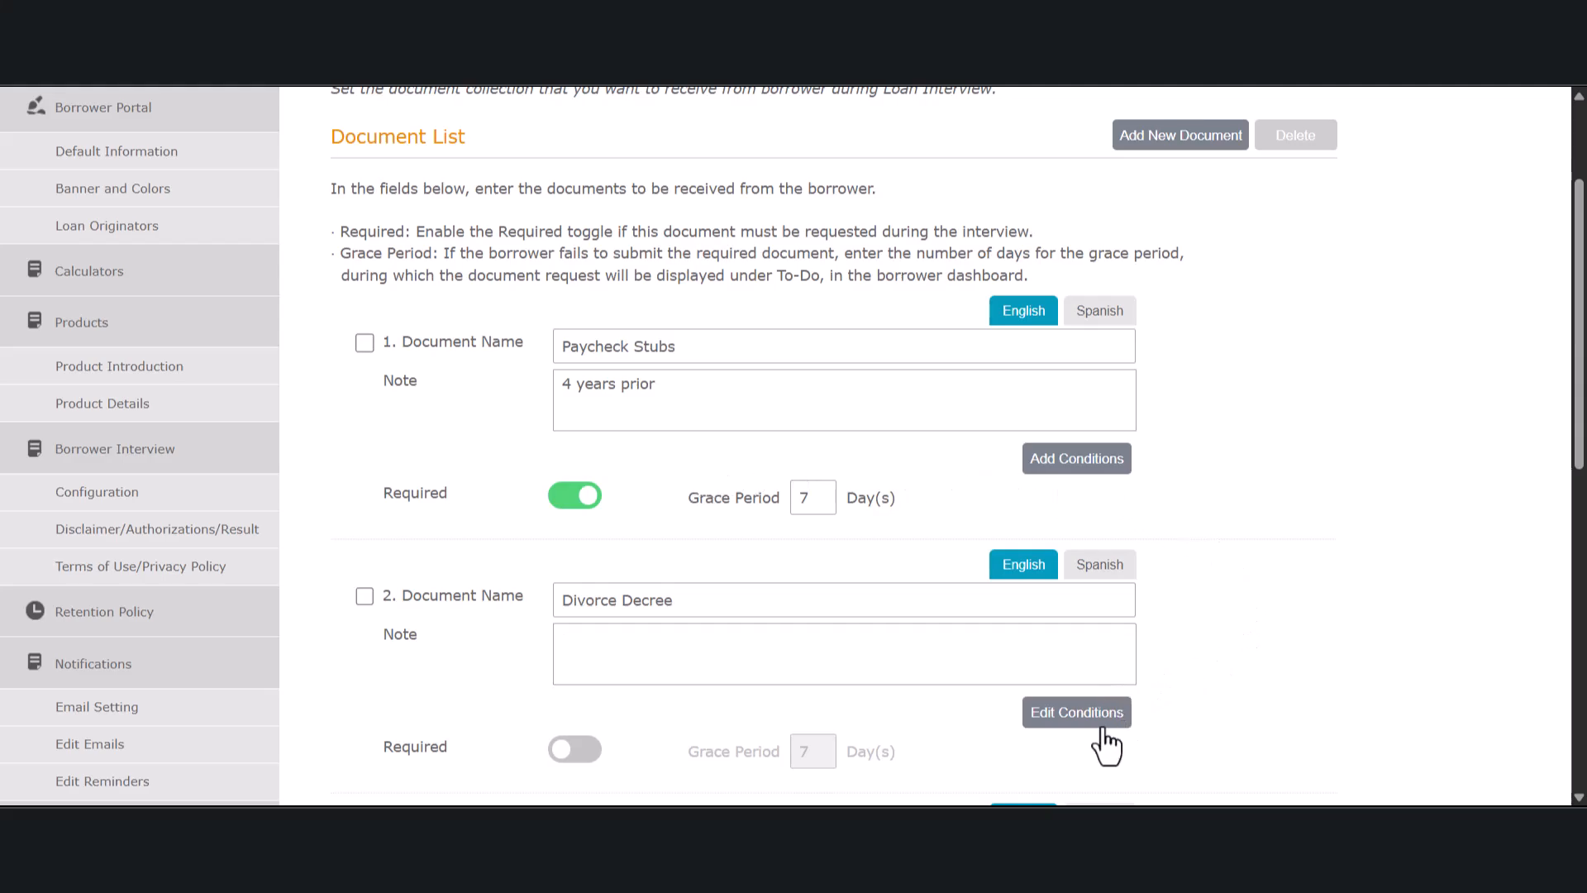
Step: Restrict the Divorce Decree's conditions to Separated marital status and the Alimony and Child Support other-income types
left_click(1075, 726)
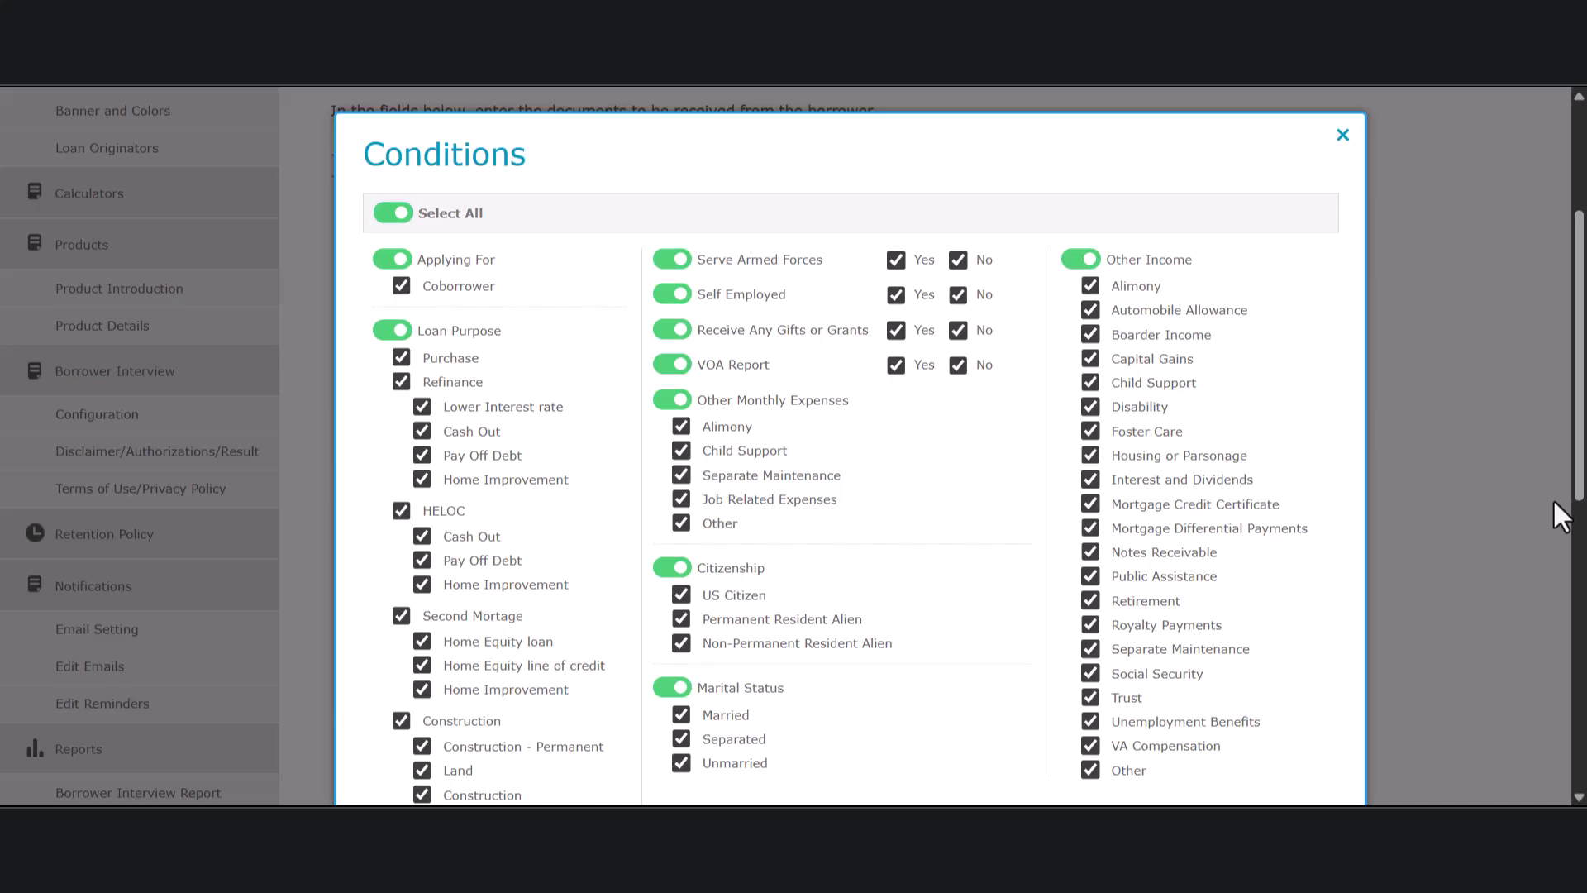
scroll(1554, 499, "down", 1)
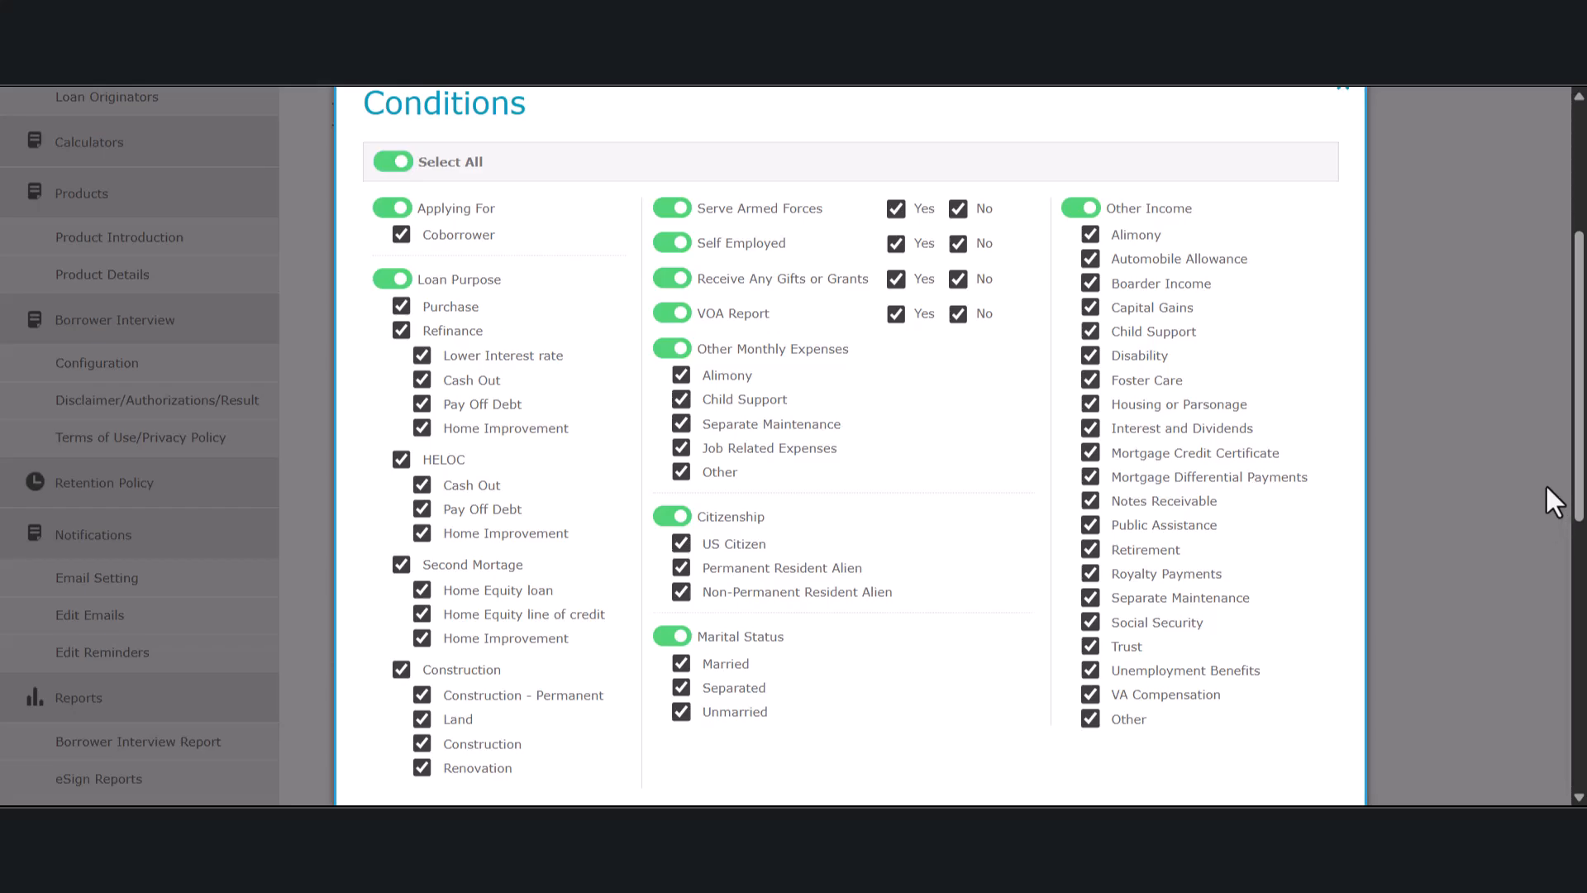
scroll(1546, 484, "down", 1)
scroll(1391, 310, "up", 1)
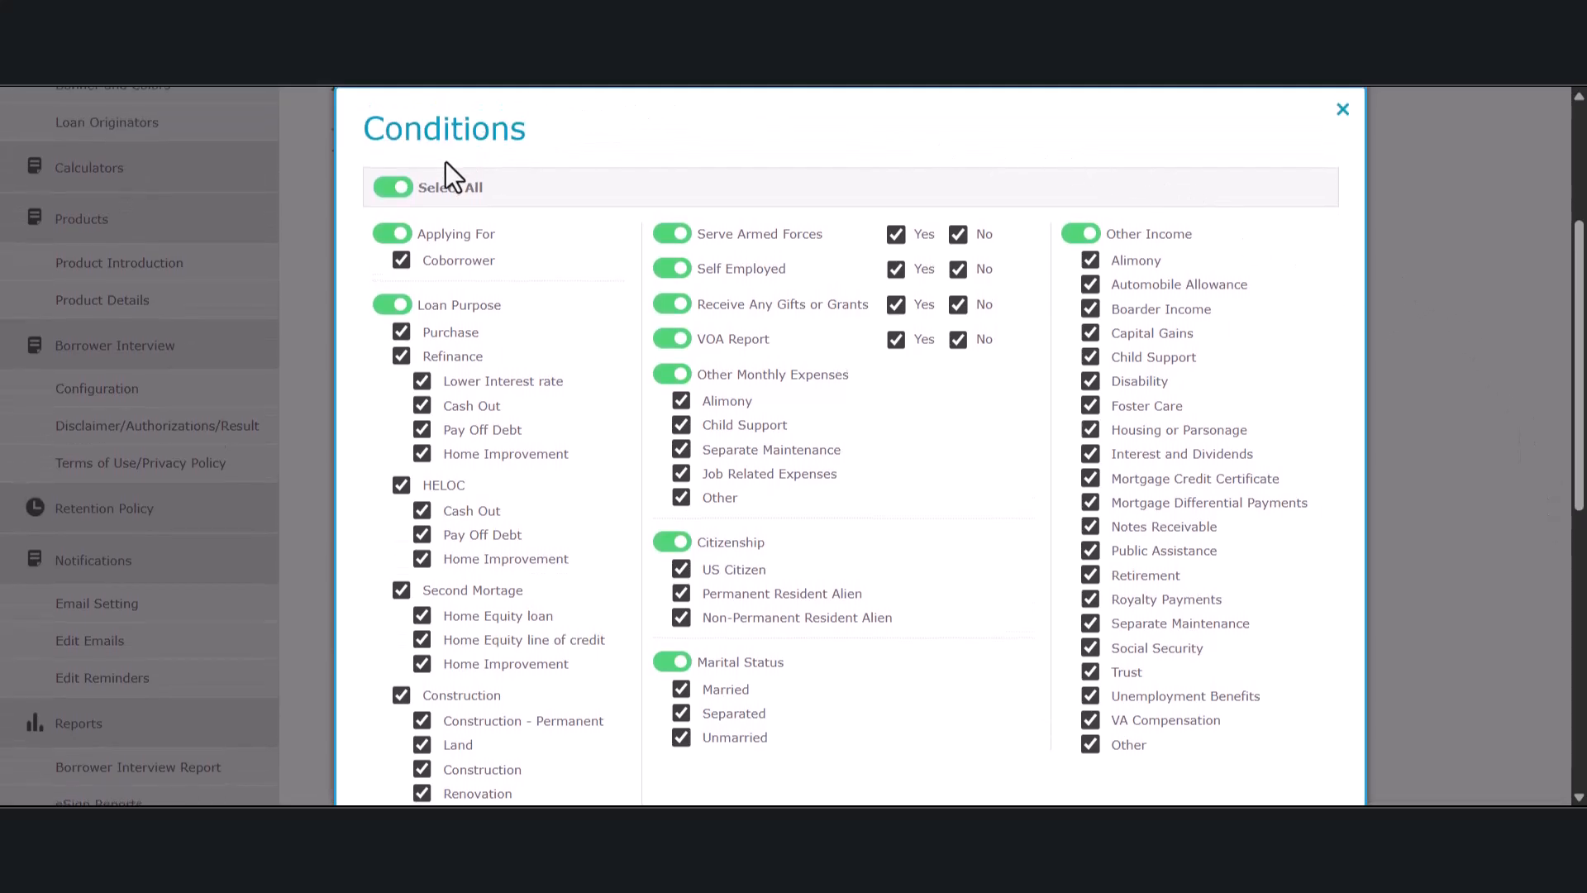
left_click(406, 192)
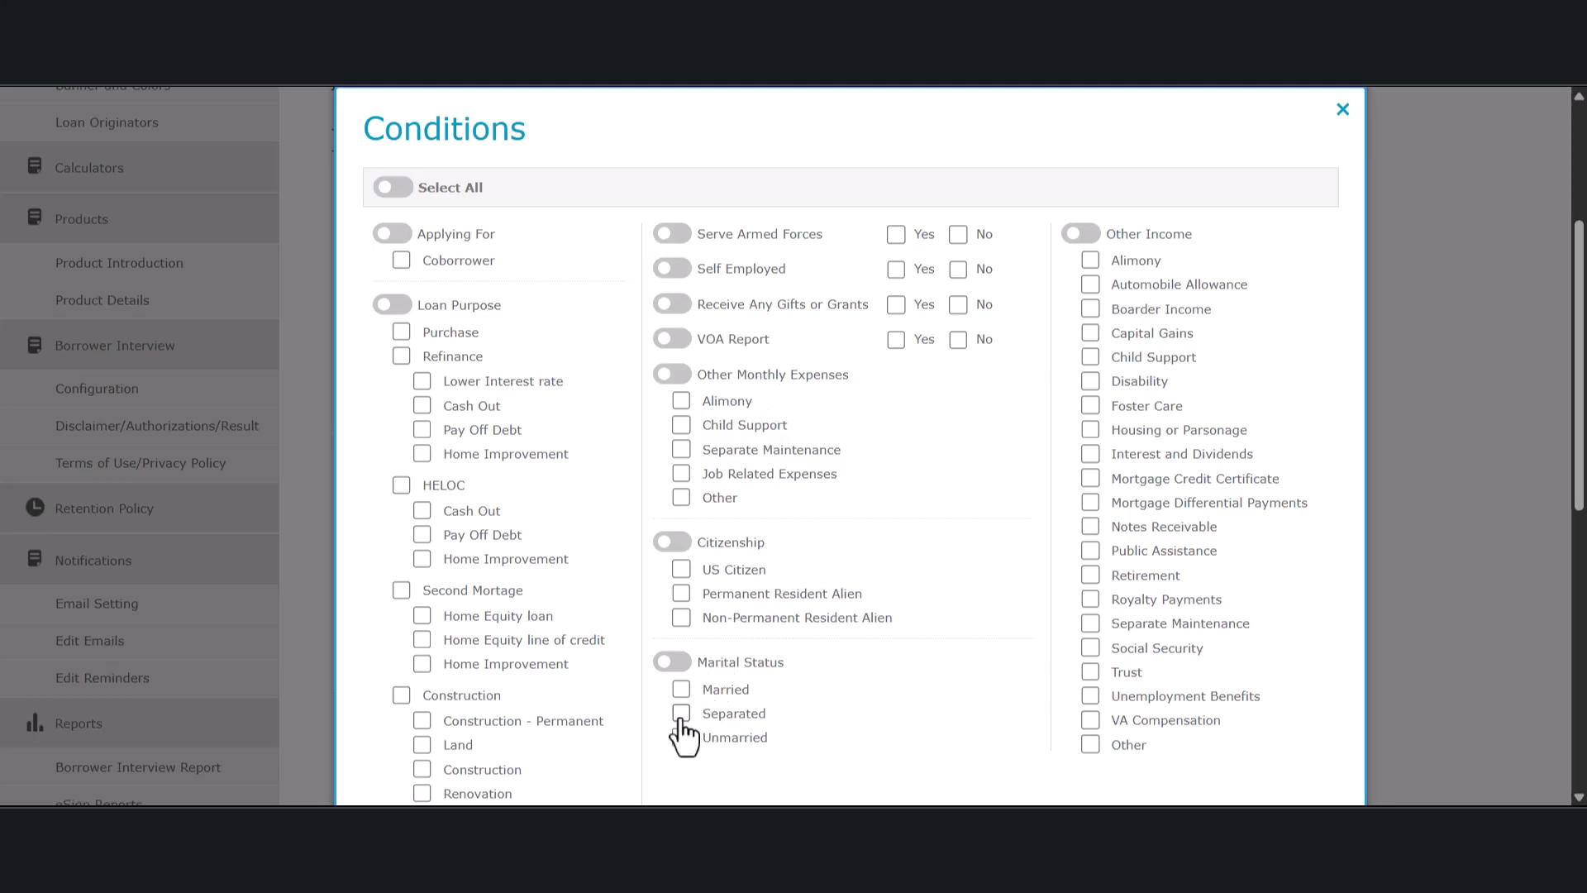
left_click(682, 715)
left_click(1090, 262)
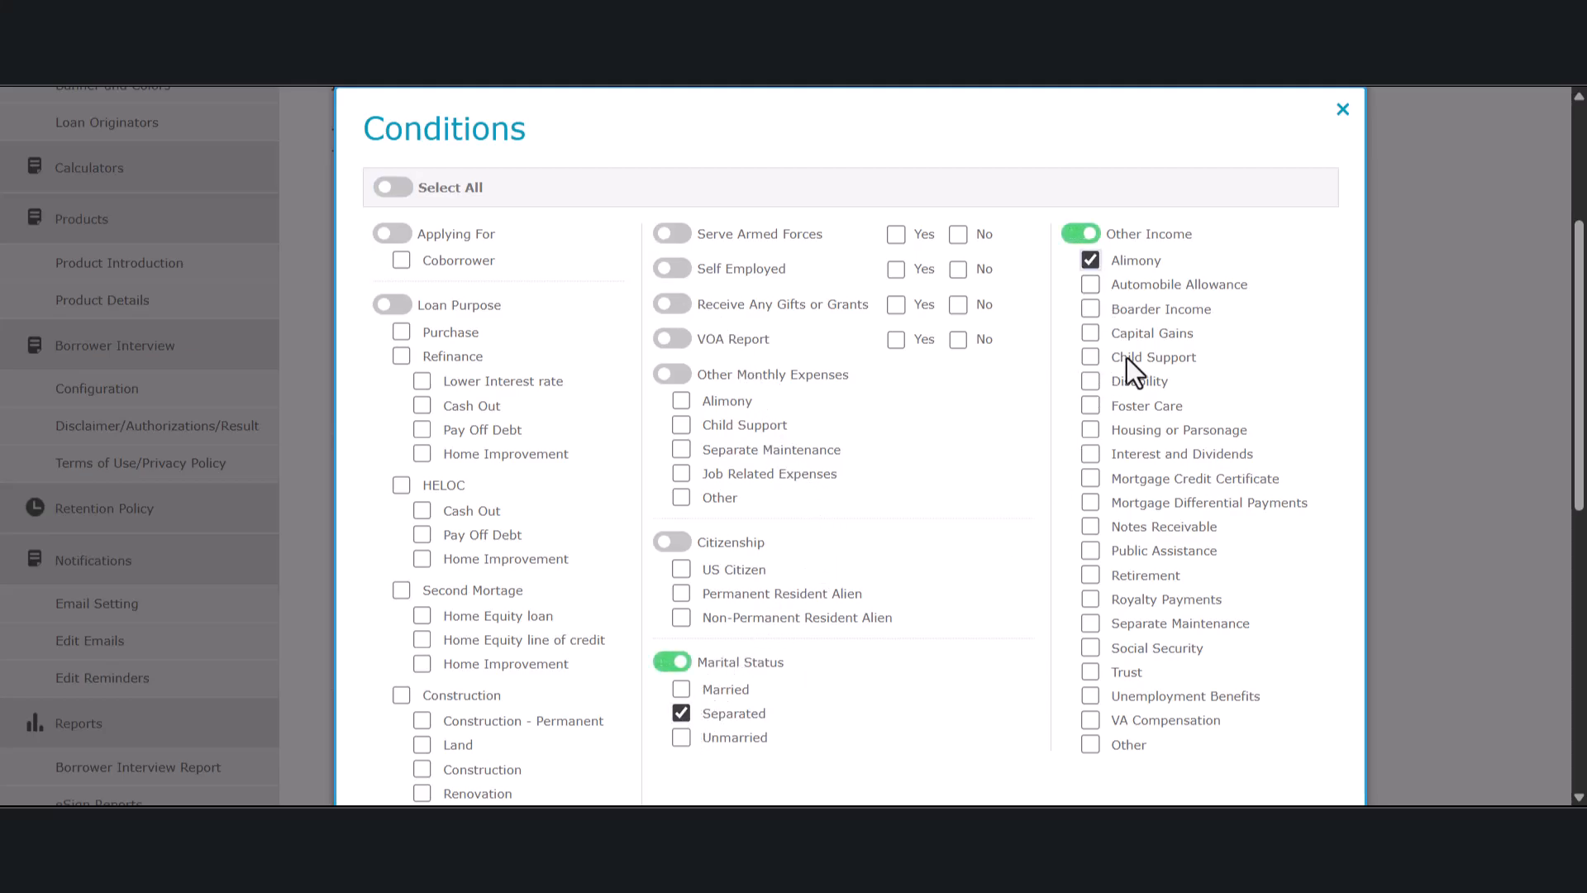
left_click(1091, 357)
scroll(1204, 460, "down", 4)
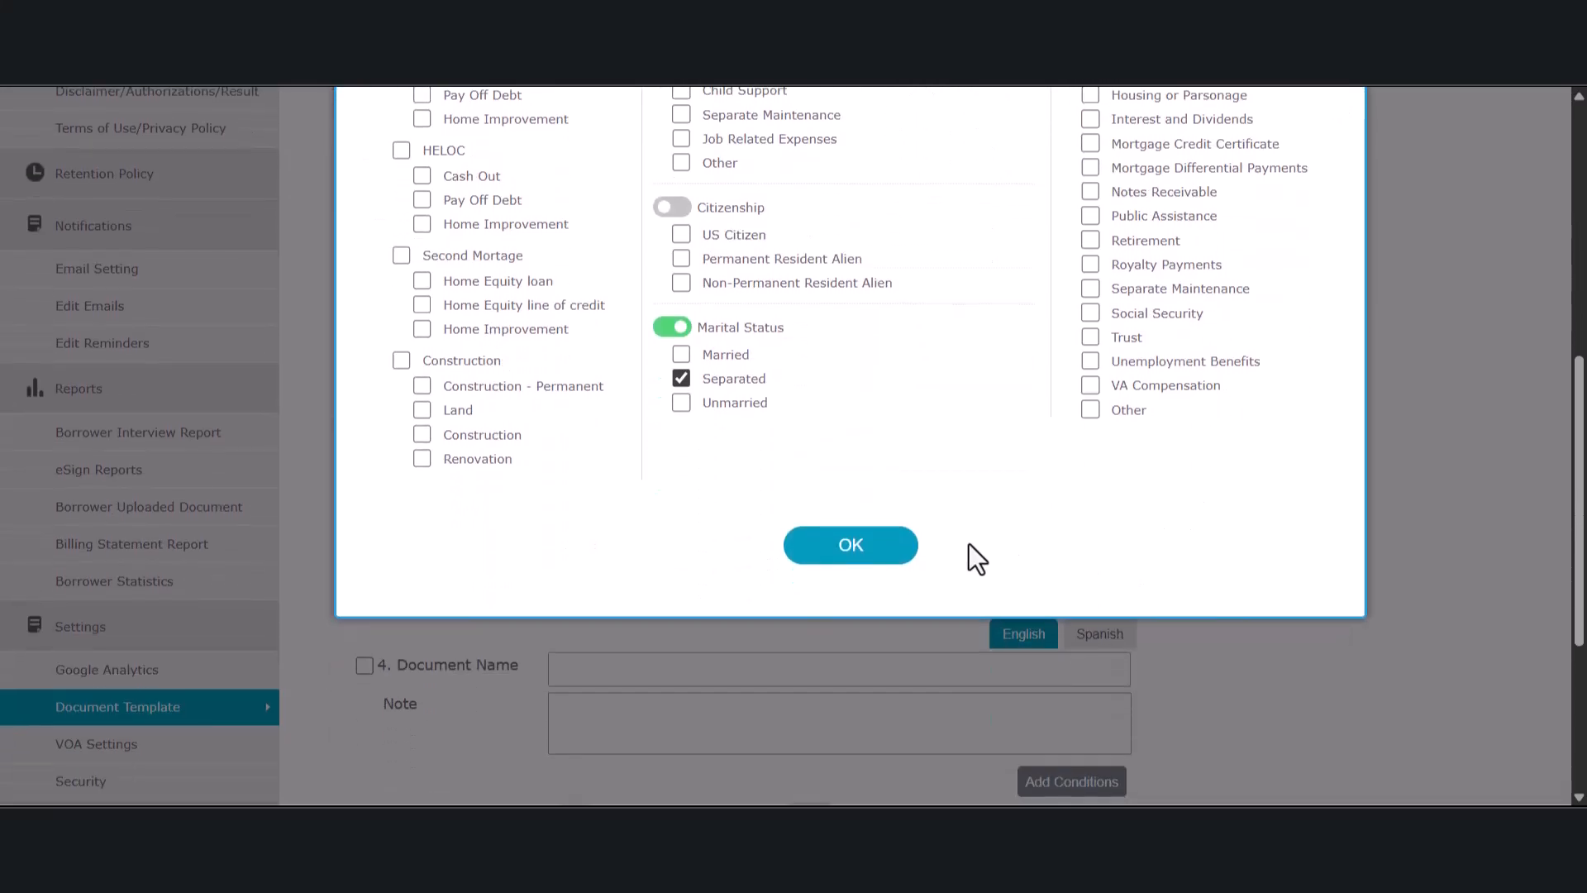
left_click(851, 545)
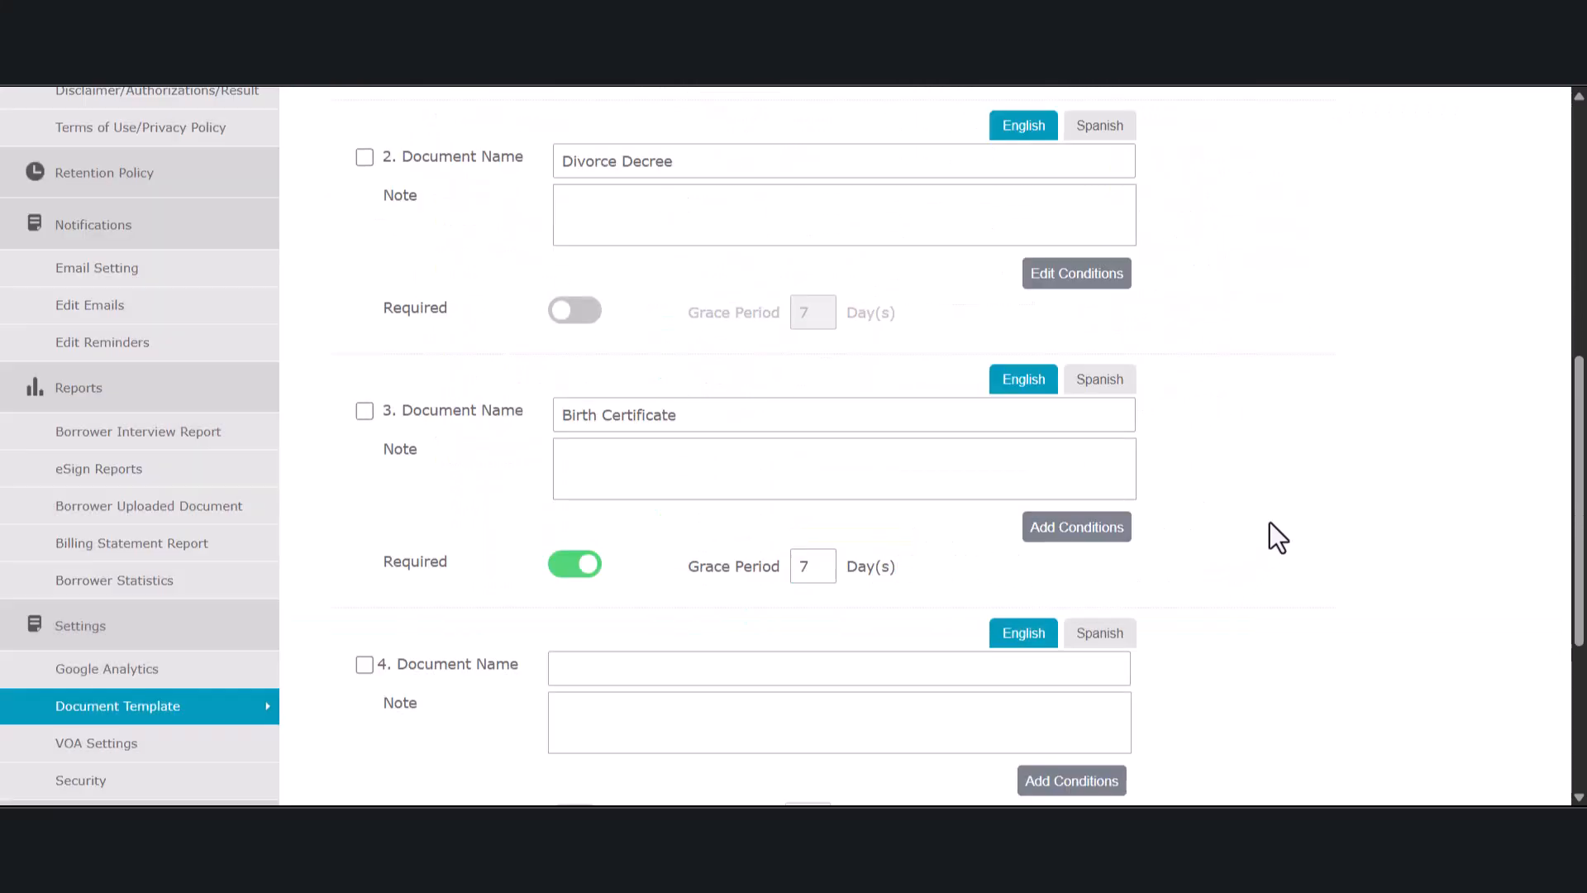
scroll(1270, 538, "up", 2)
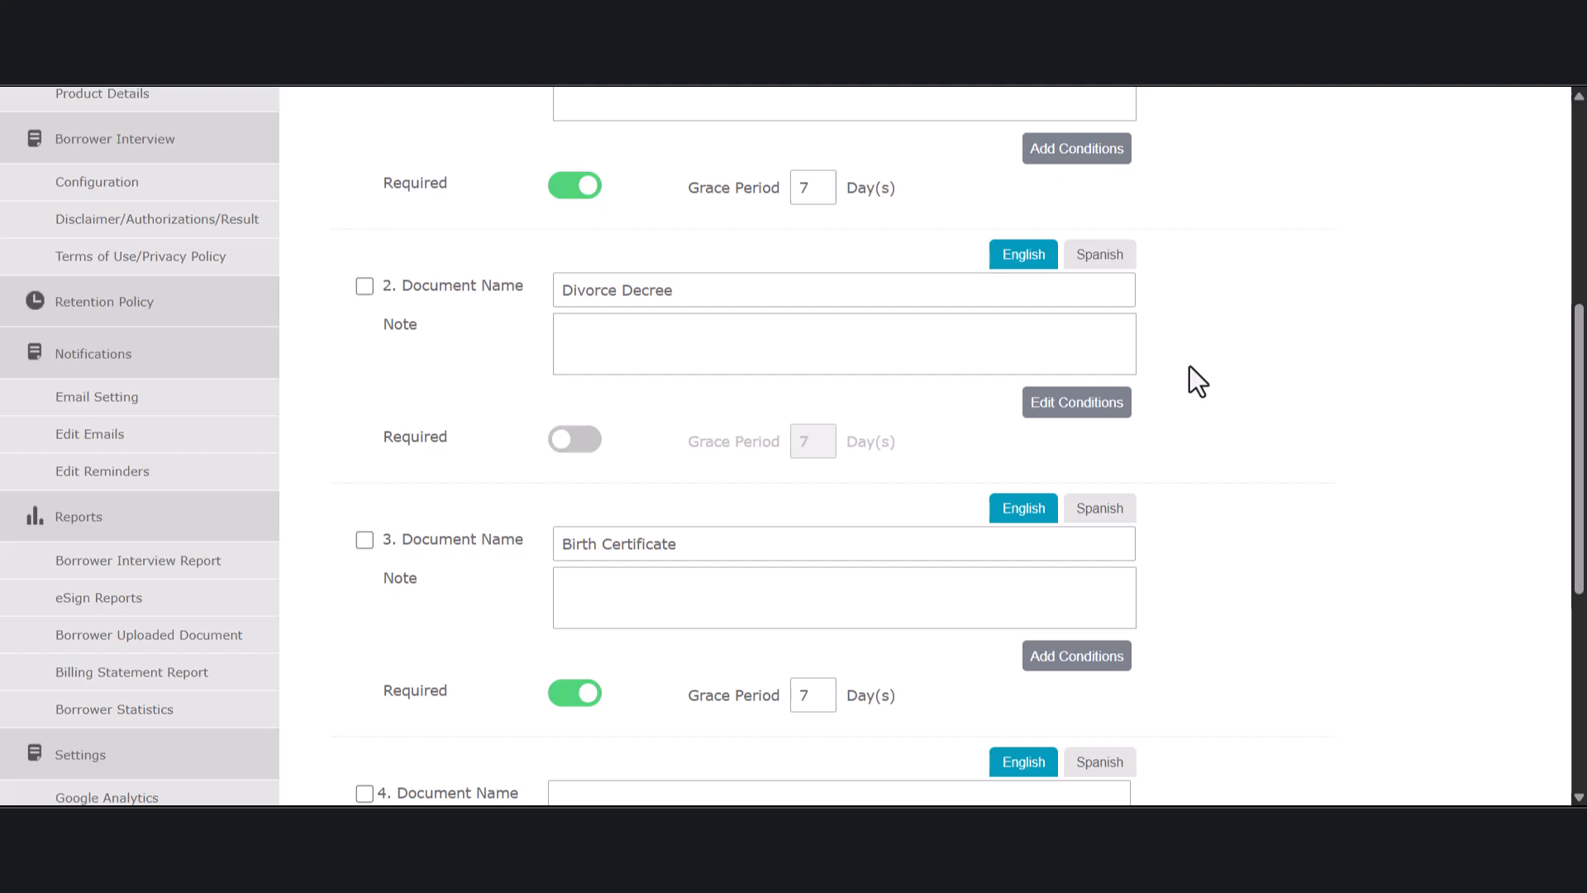
scroll(1189, 365, "up", 1)
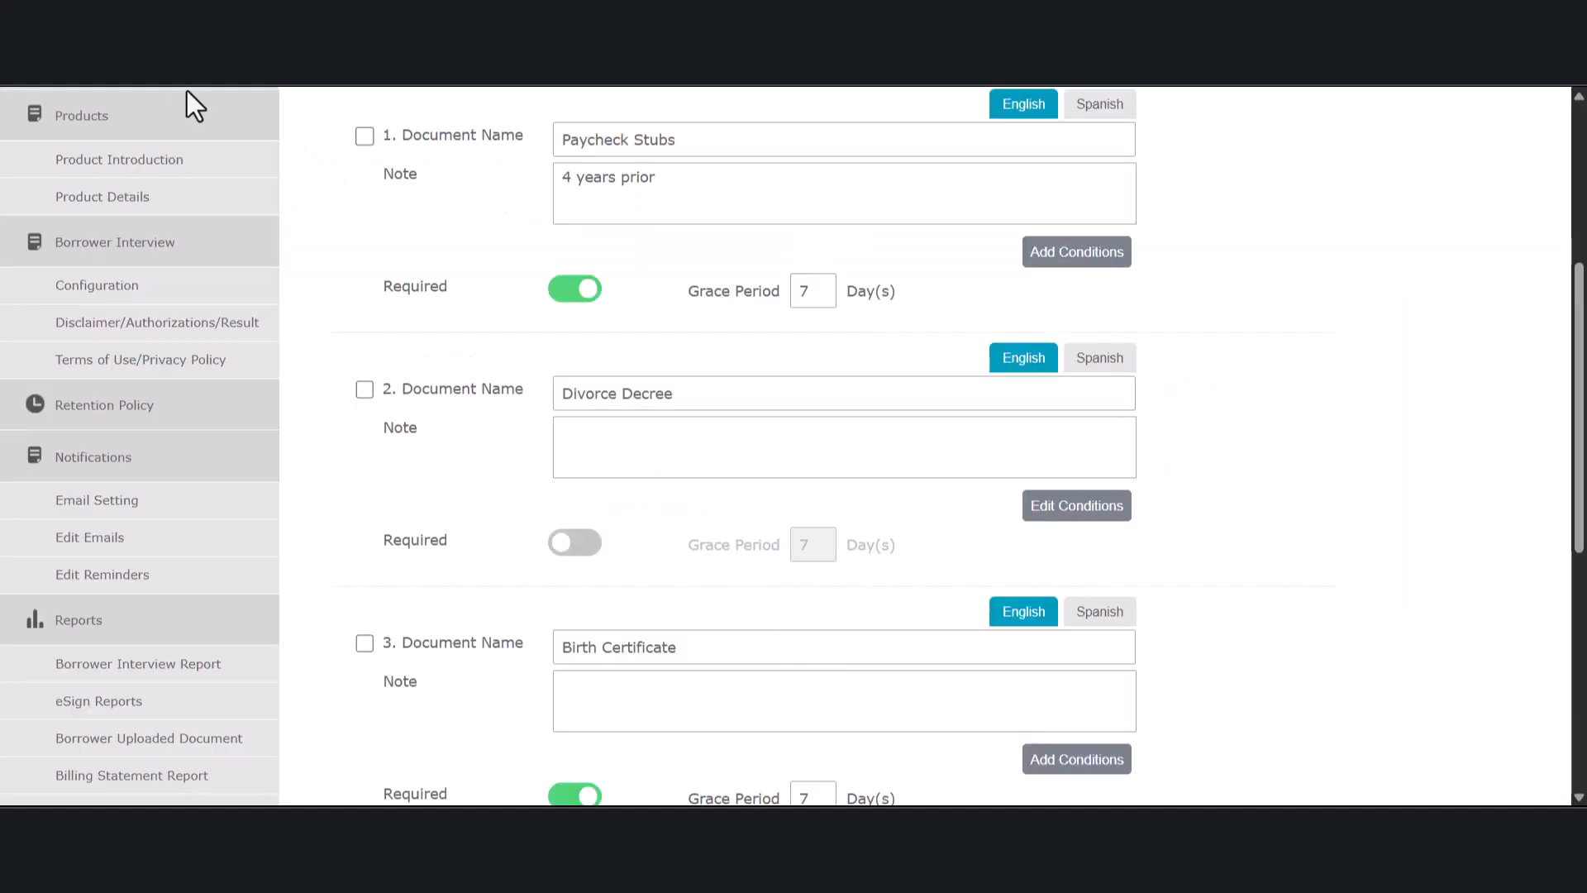
Step: Set the Paycheck Stubs document's grace period to 365 days and review the remaining entries in the document list
left_click(592, 388)
double_click(798, 291)
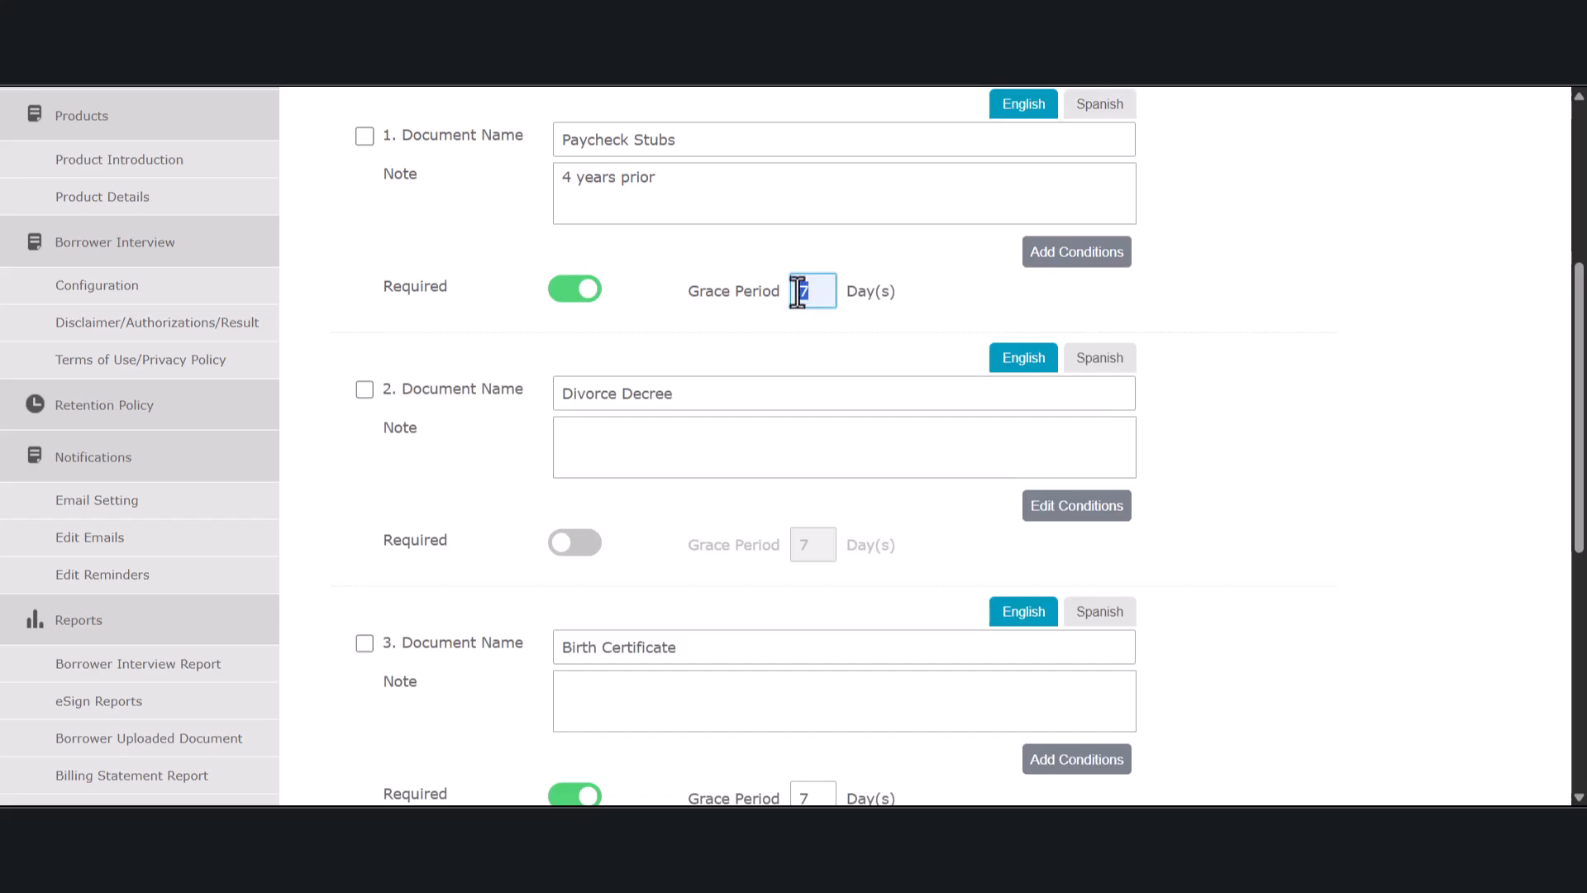
type("365")
scroll(798, 296, "up", 3)
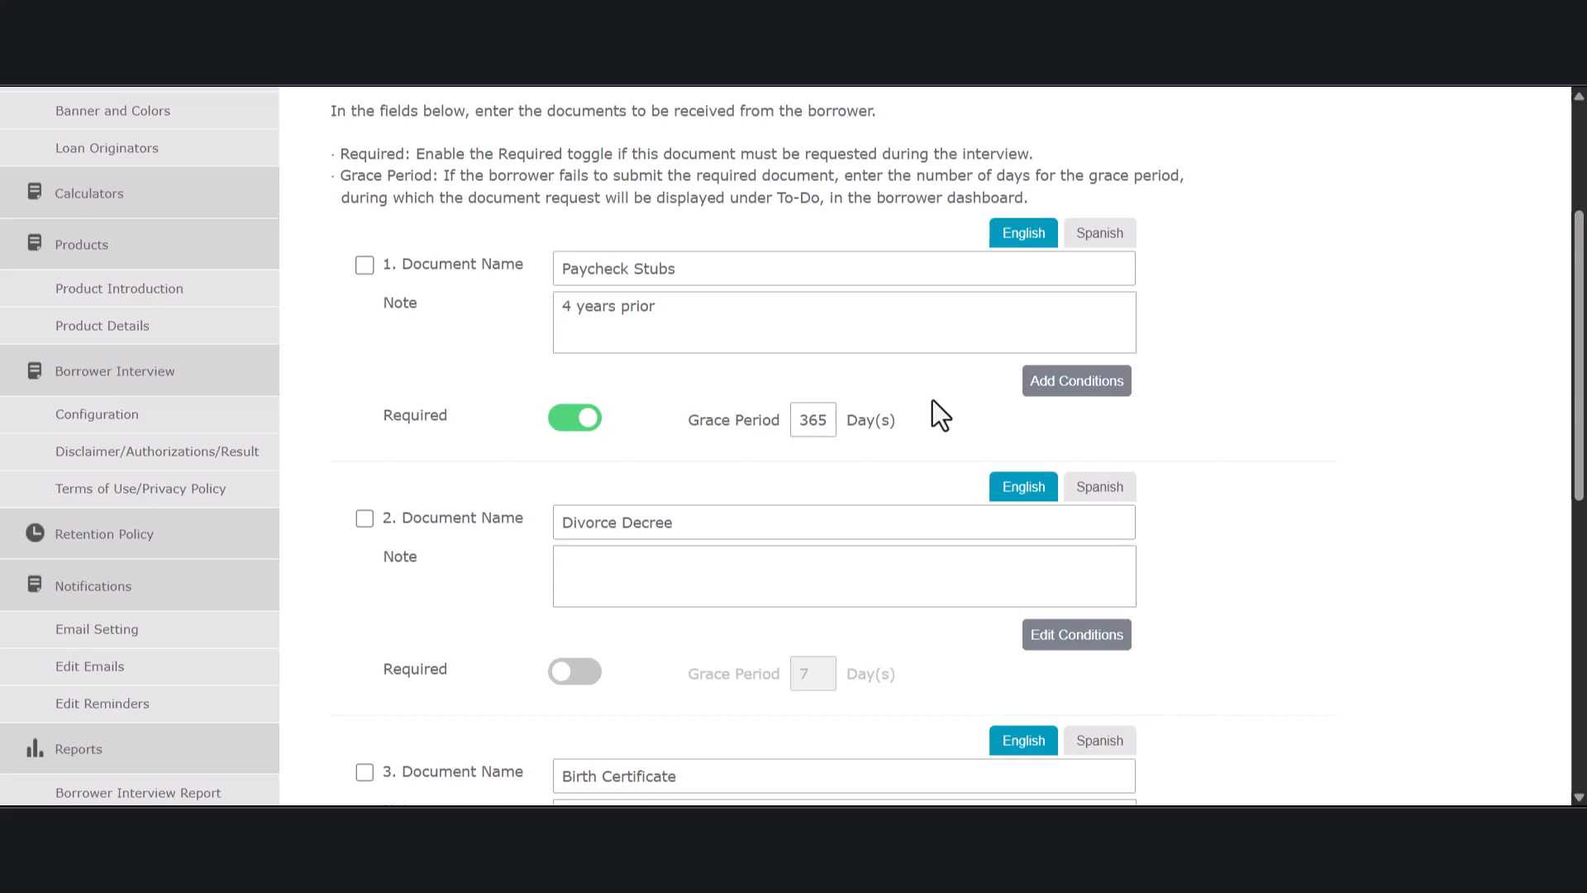
scroll(932, 400, "up", 1)
scroll(932, 400, "down", 2)
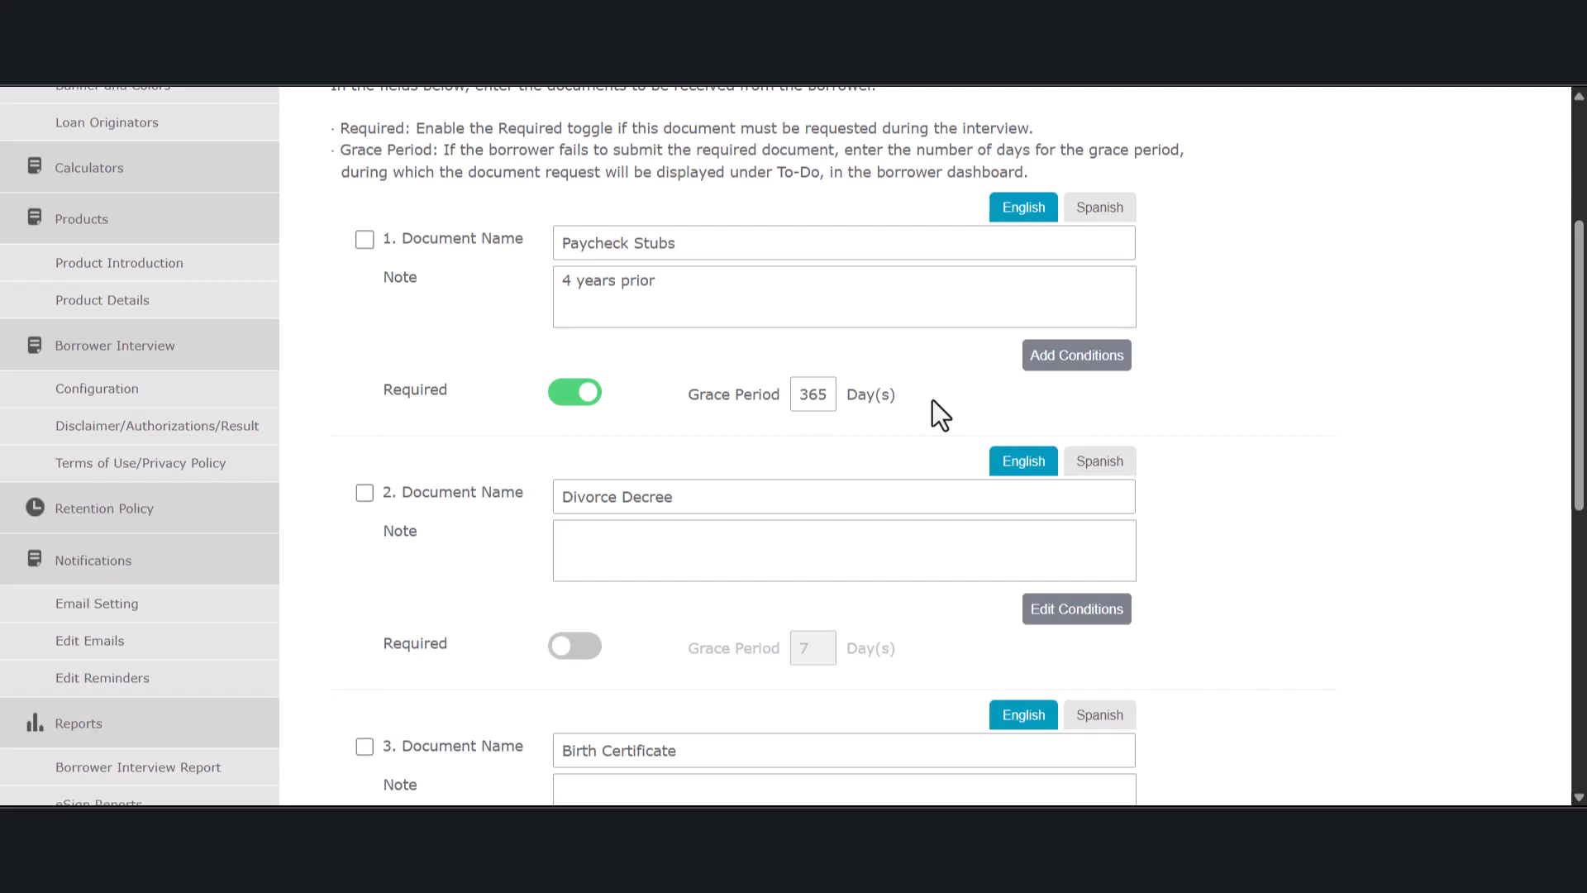
scroll(932, 399, "down", 10)
left_click(855, 392)
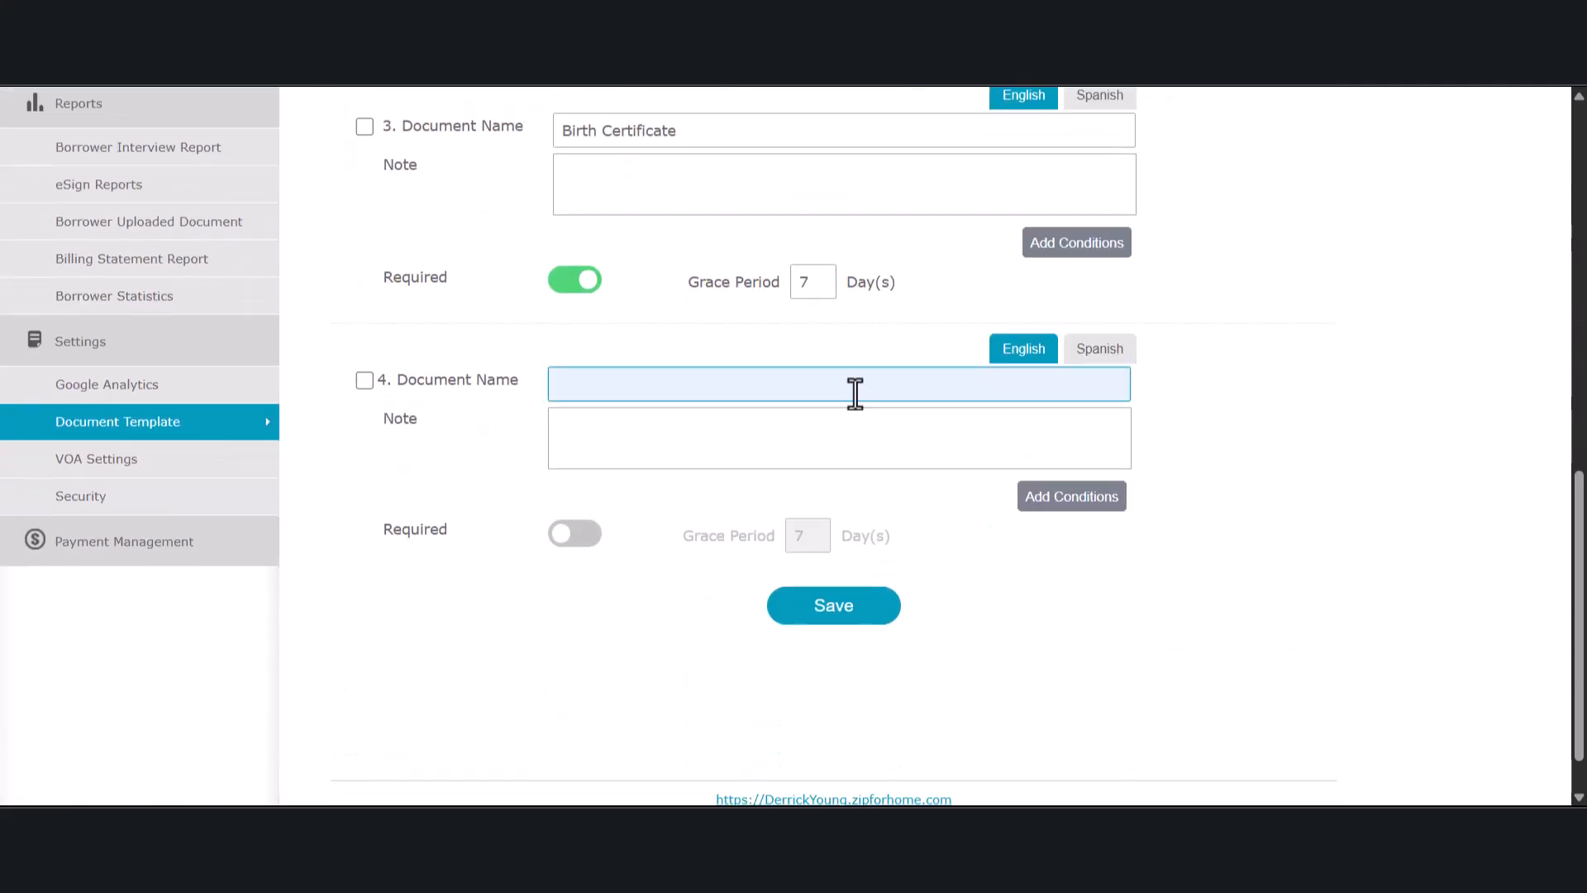
Step: Open the VOA Settings and review the asset verification on/off option and the AccountChek account fields
left_click(66, 466)
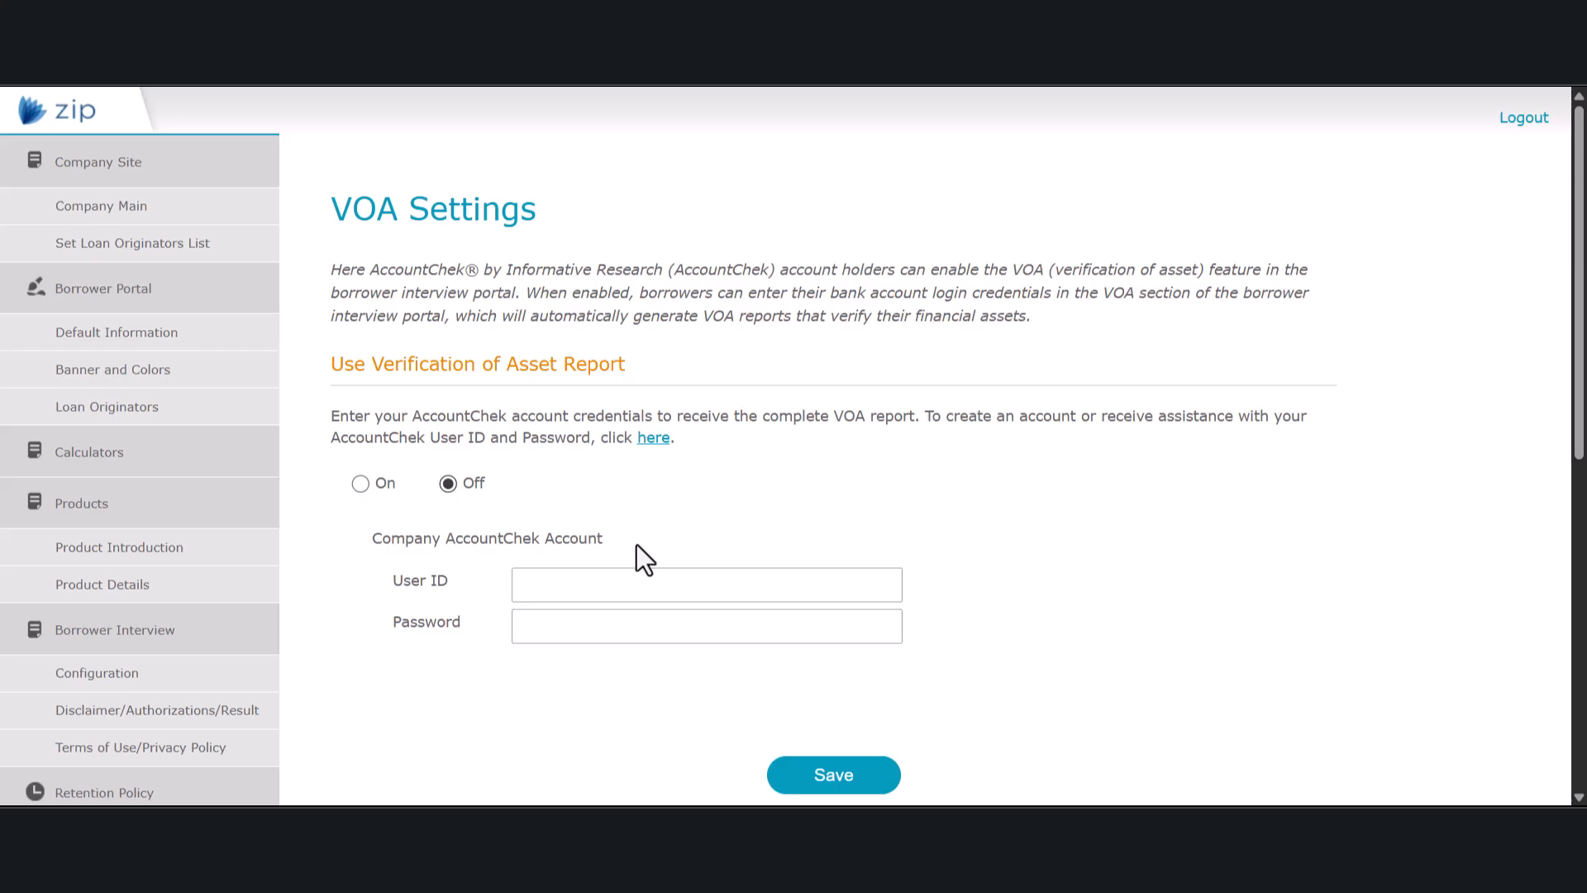
scroll(500, 498, "down", 8)
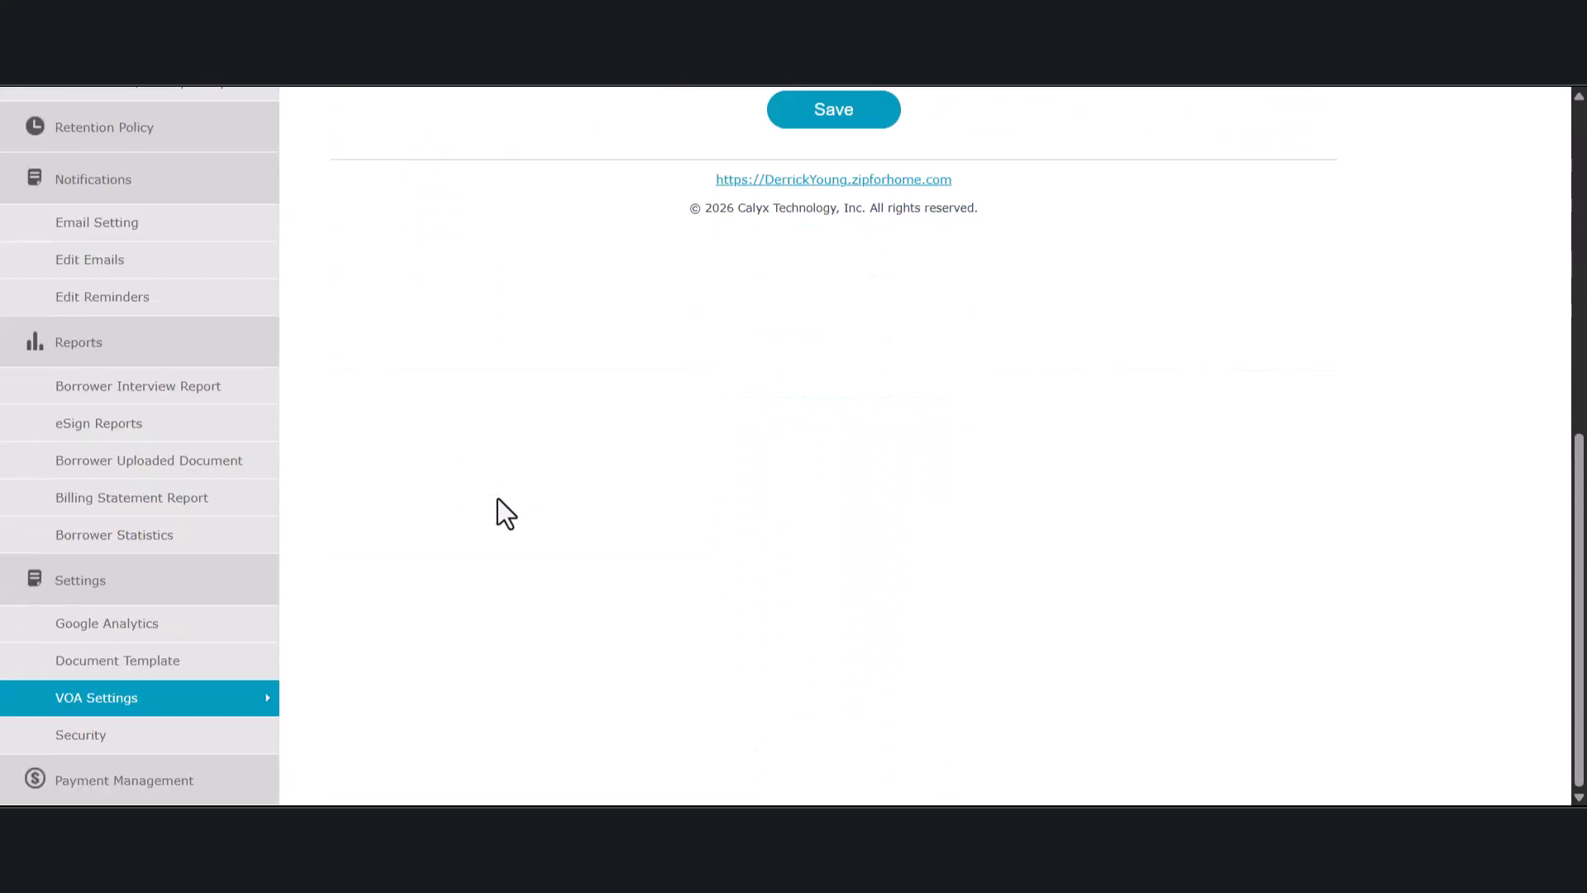
Step: Open the Security settings and turn on 2-factor login authentication for the borrower dashboard
left_click(207, 745)
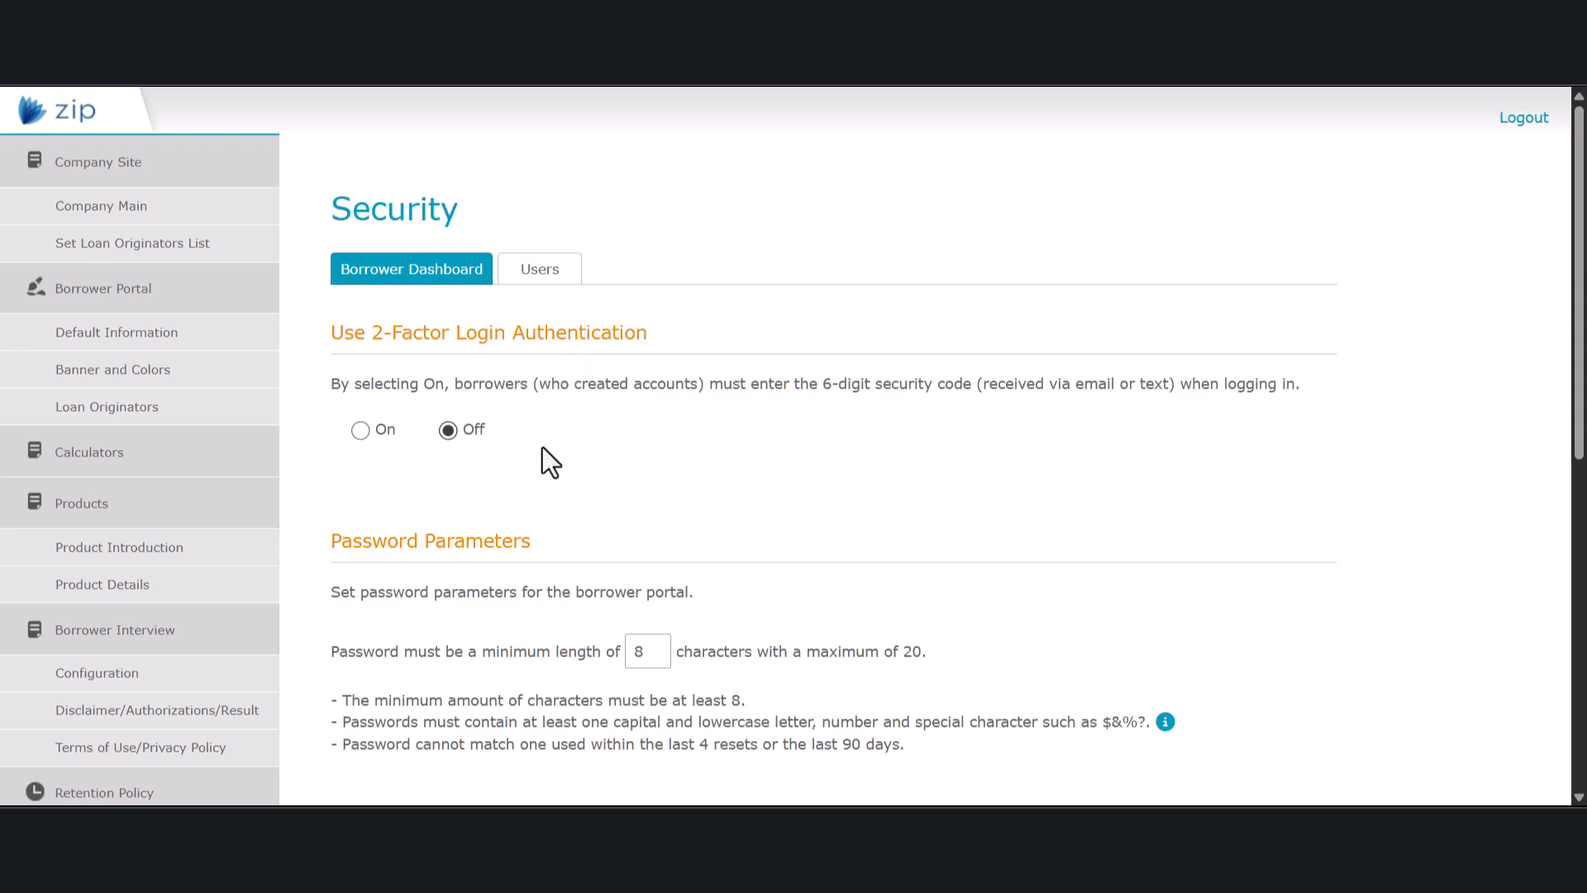
left_click(360, 430)
scroll(895, 488, "down", 2)
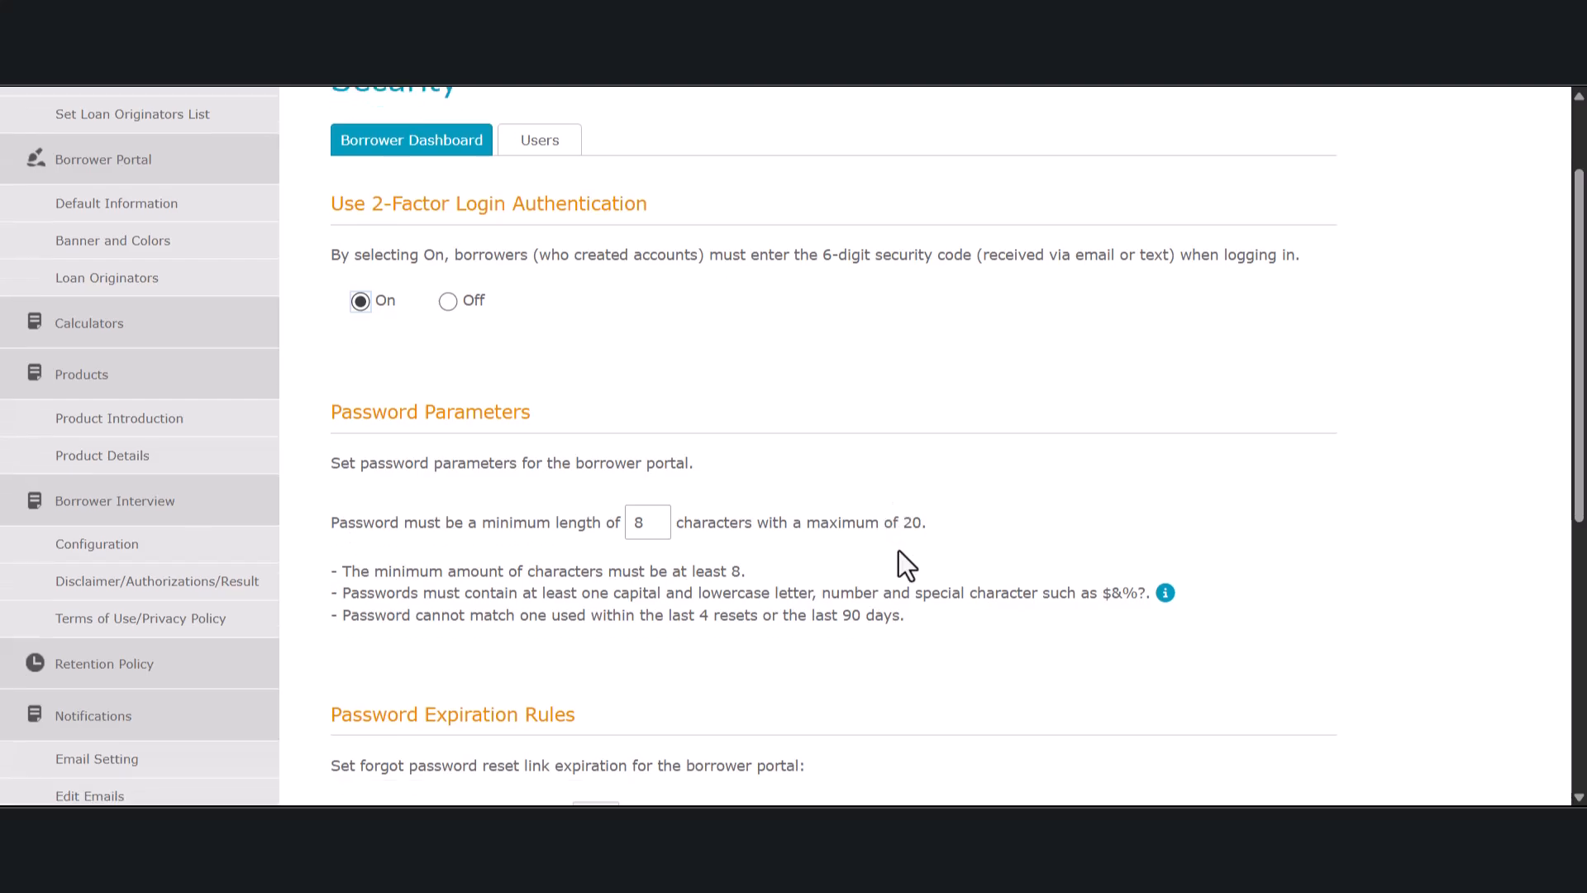
Step: Turn on password expiration for the borrower portal, keeping the expiration period at 90 days
scroll(900, 549, "down", 4)
scroll(900, 549, "down", 1)
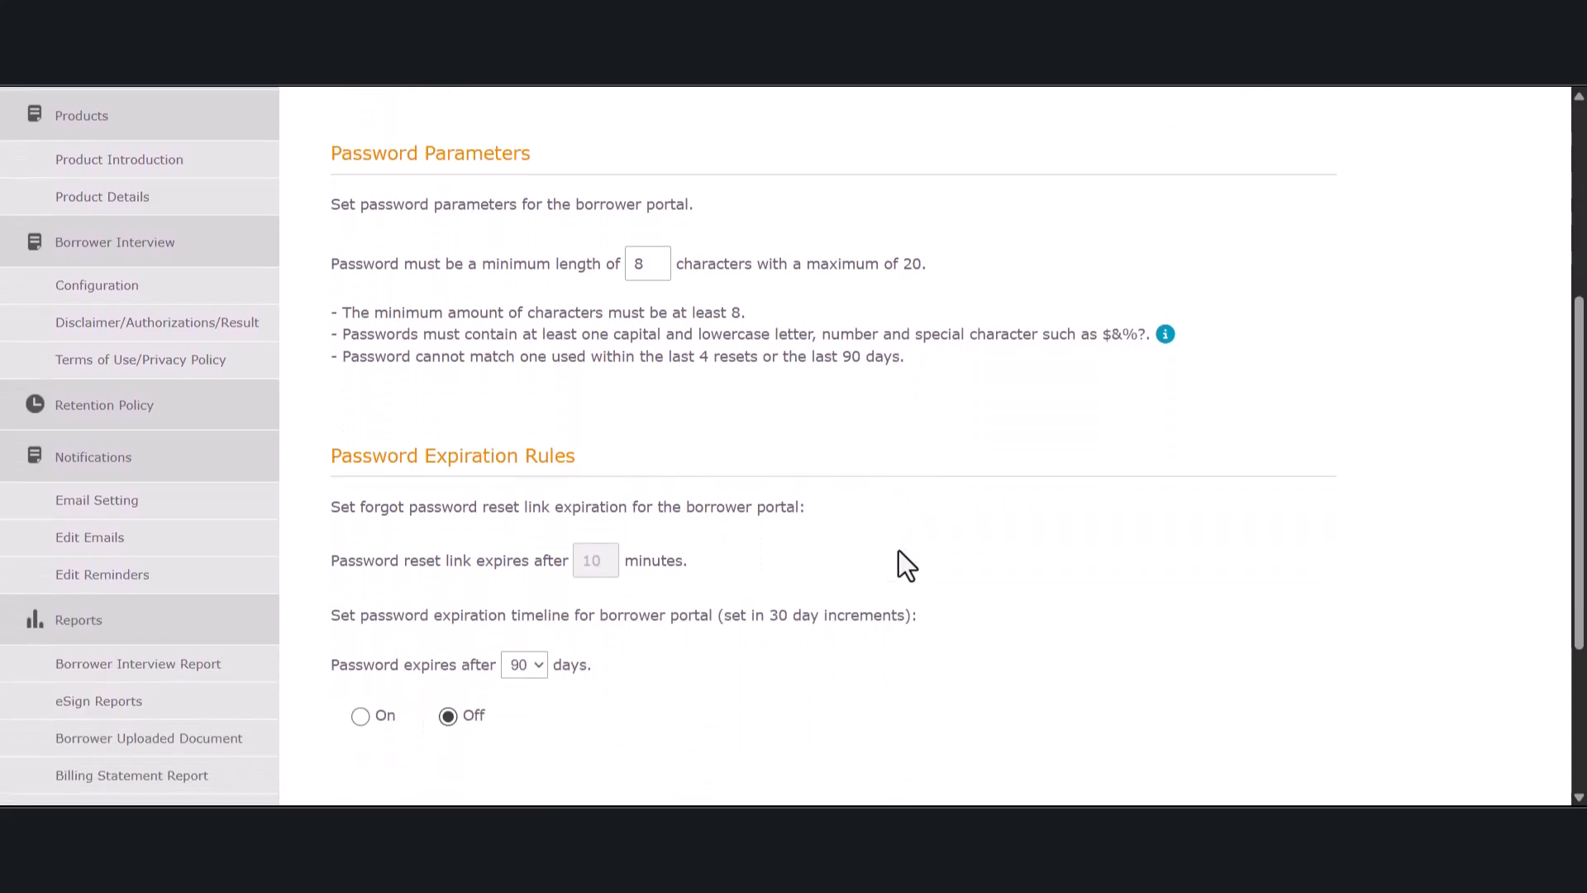
left_click(360, 691)
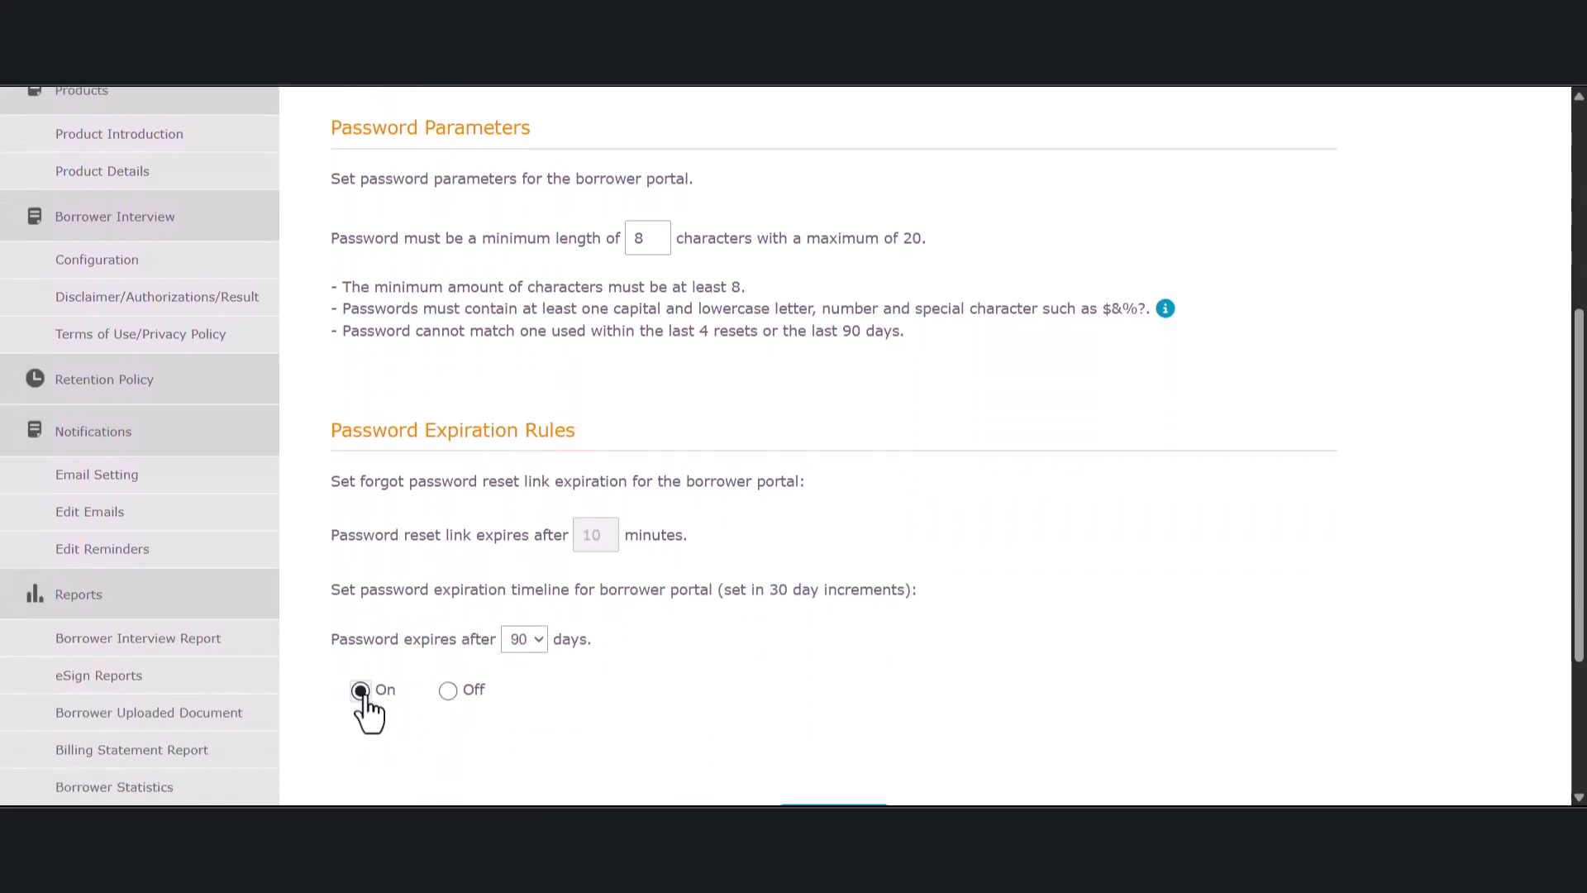
left_click(542, 646)
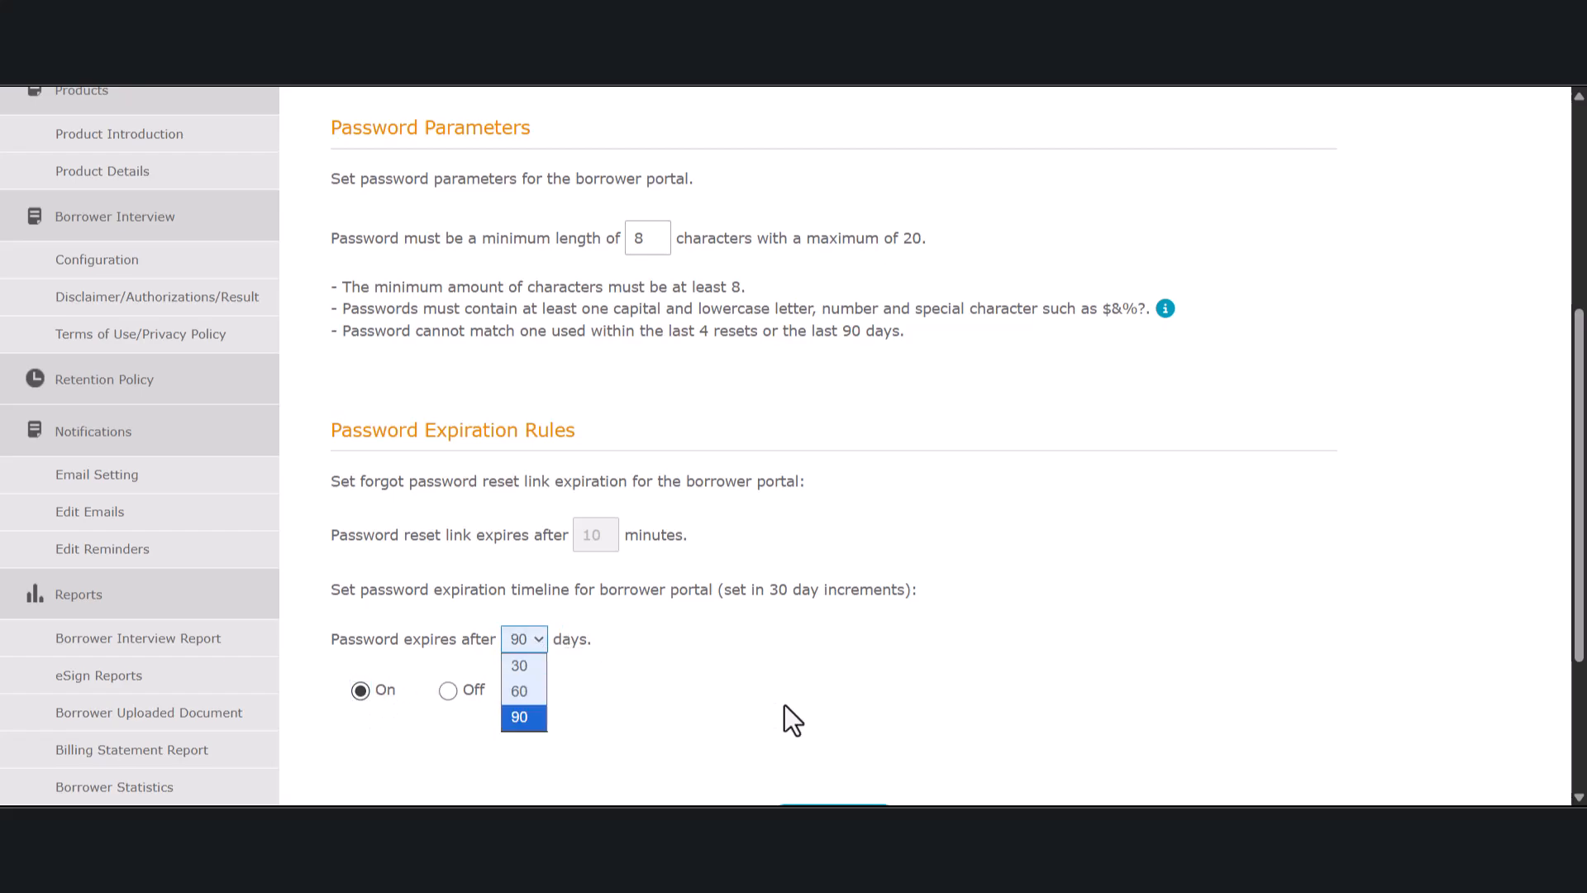
left_click(815, 718)
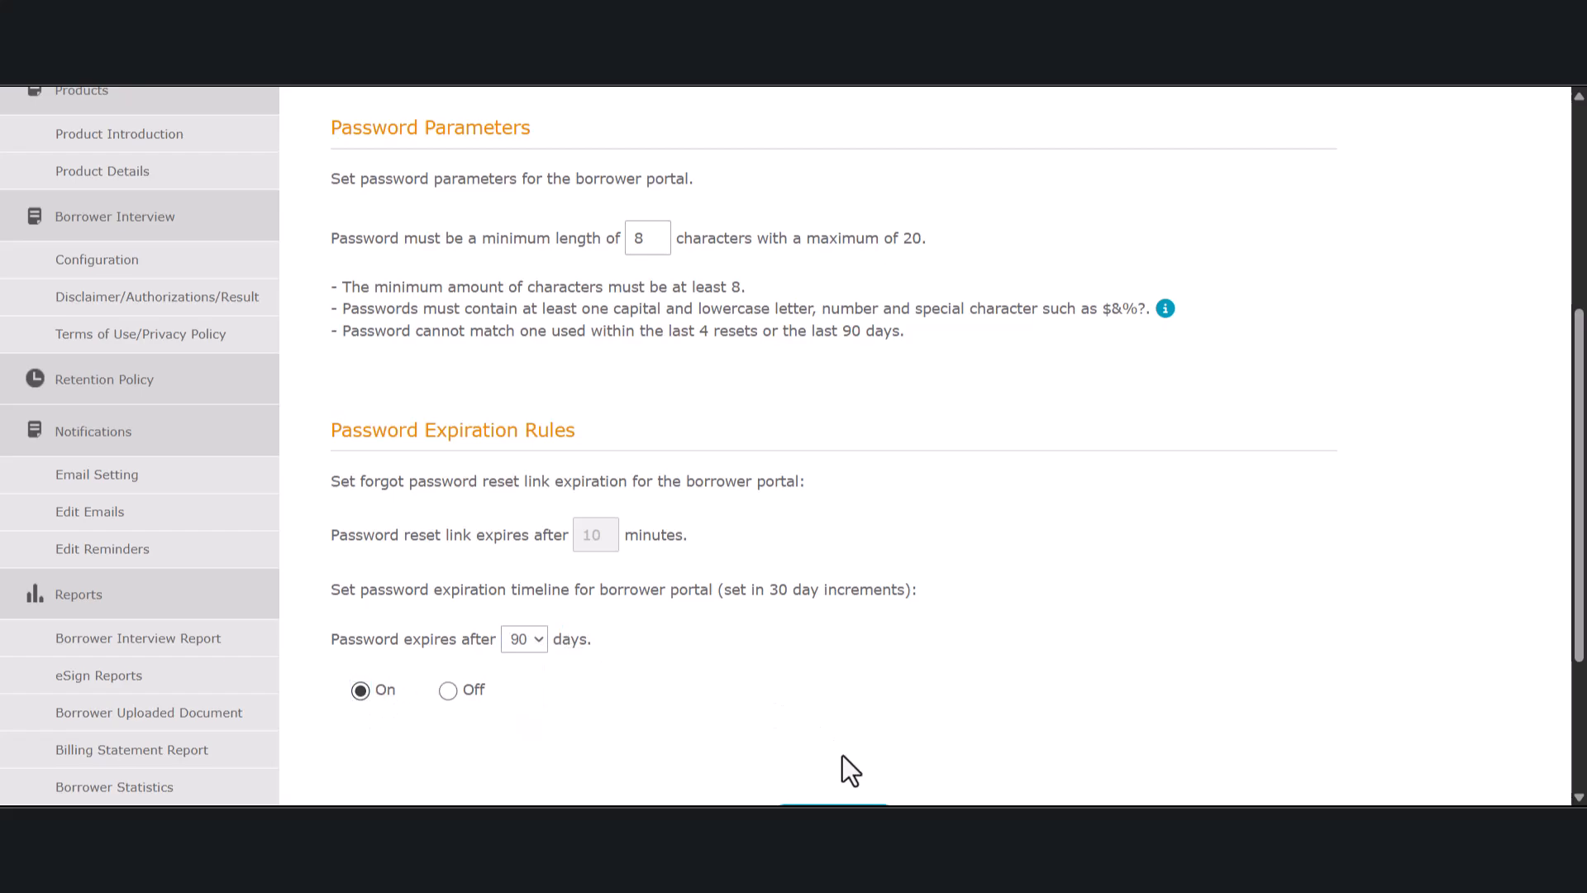
Step: Open Payment Management and review the payment method choices and the Account Management unsubscribe information
scroll(841, 756, "down", 3)
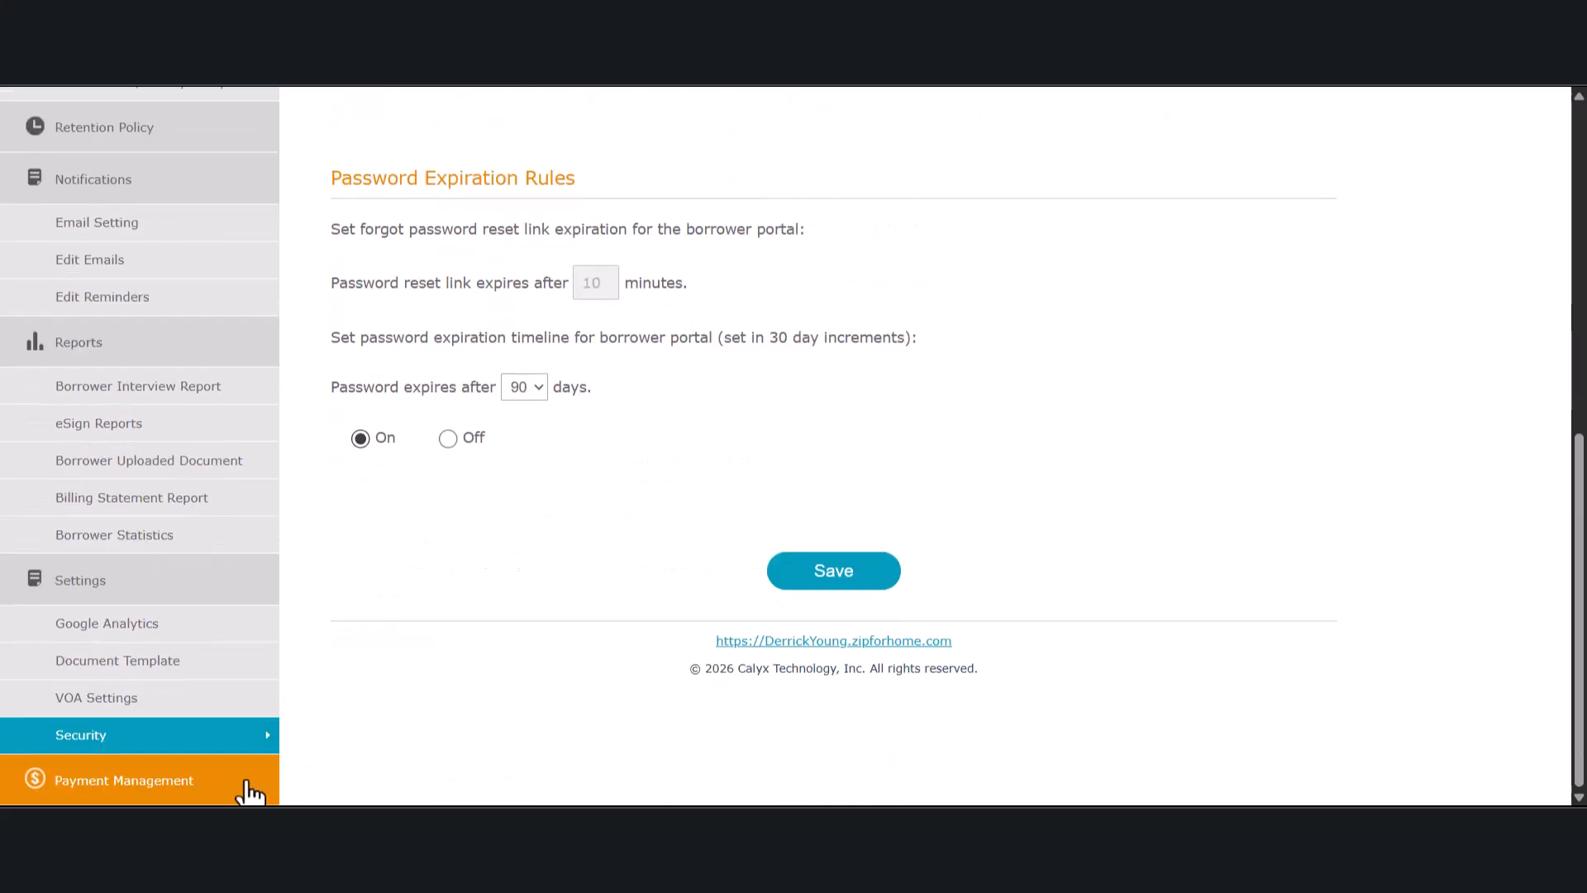
left_click(183, 792)
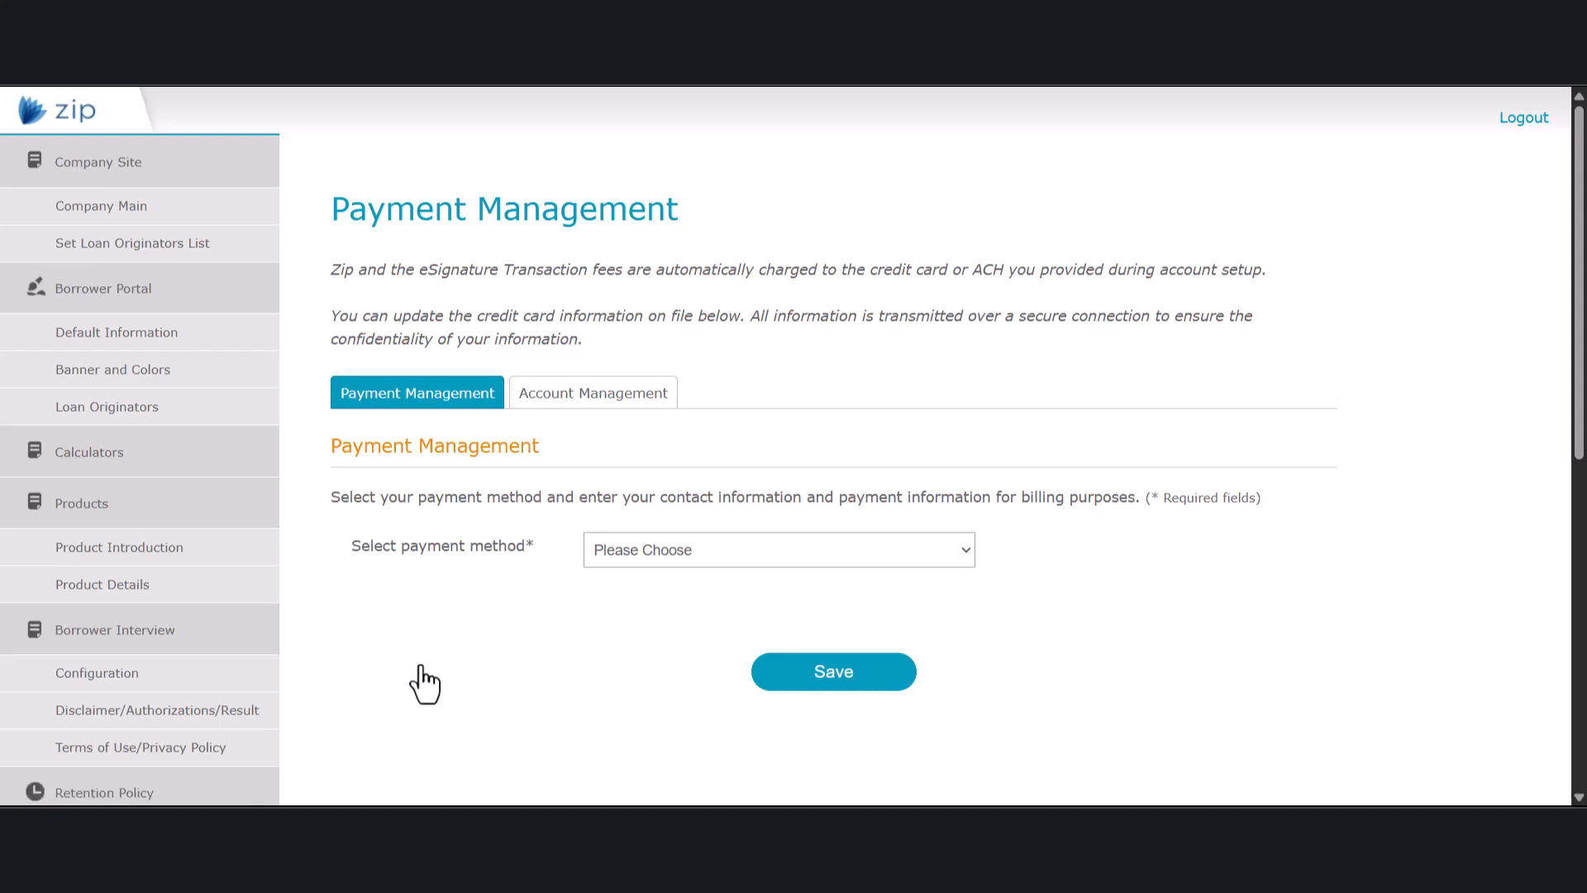
left_click(949, 555)
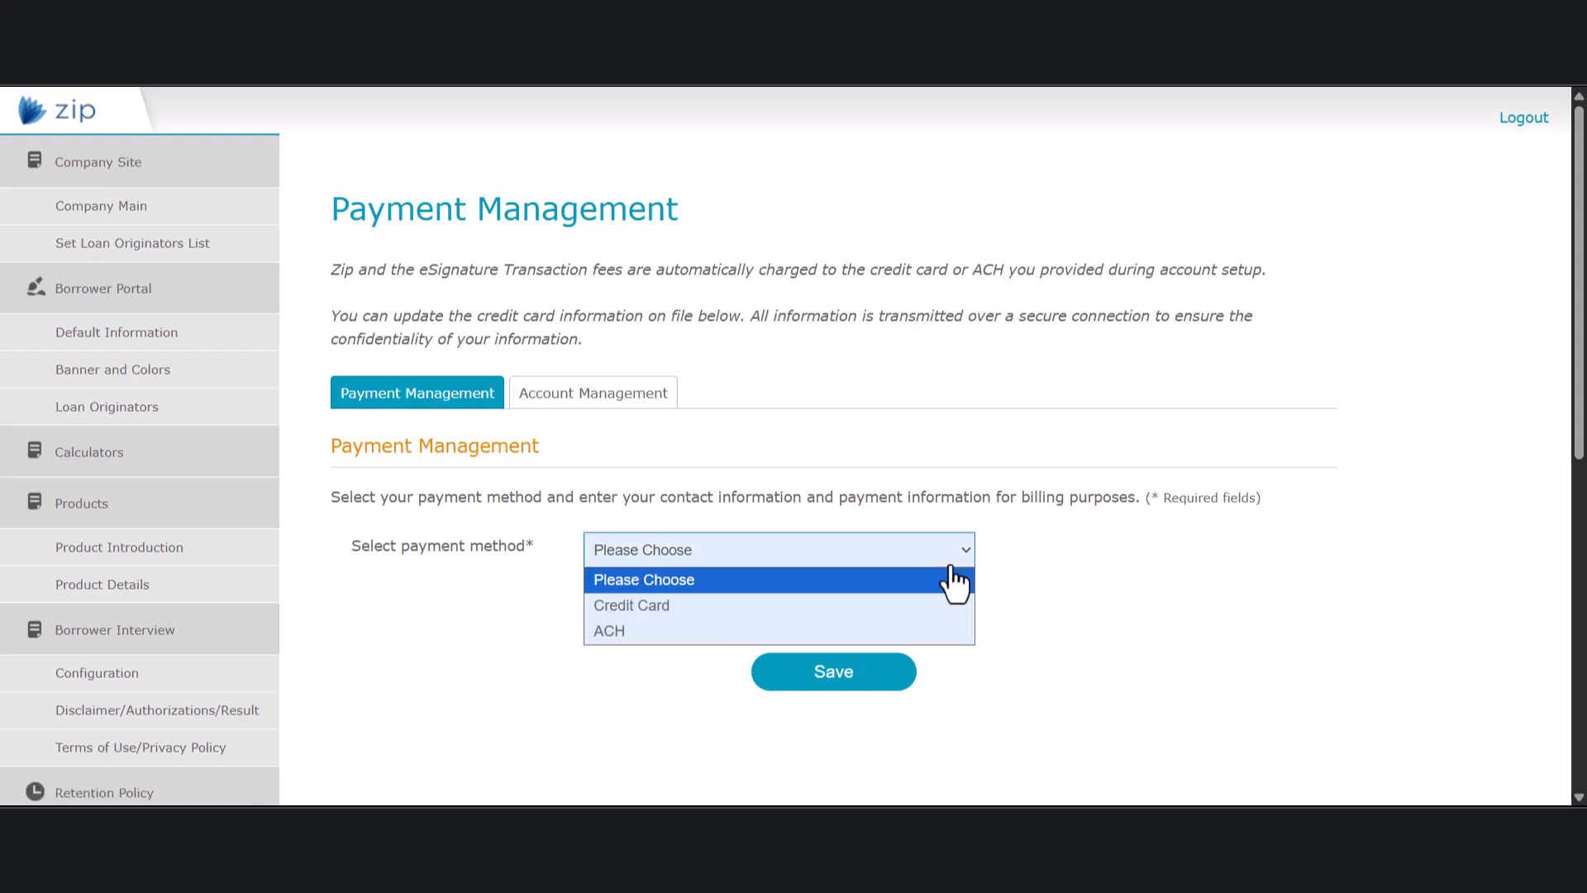
left_click(1099, 603)
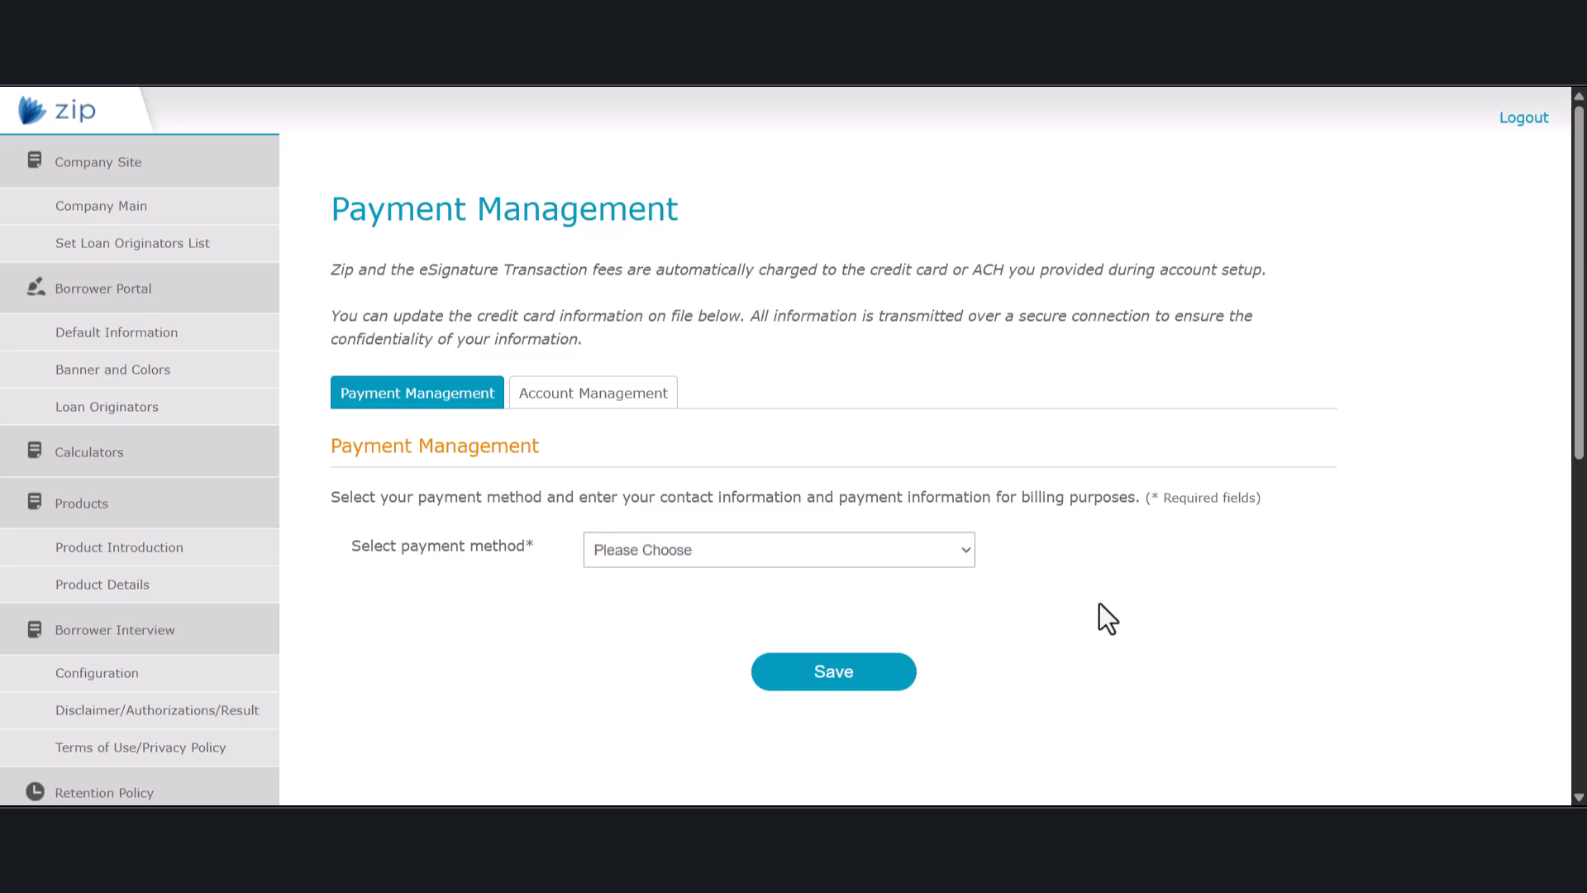
left_click(642, 401)
scroll(1110, 541, "down", 2)
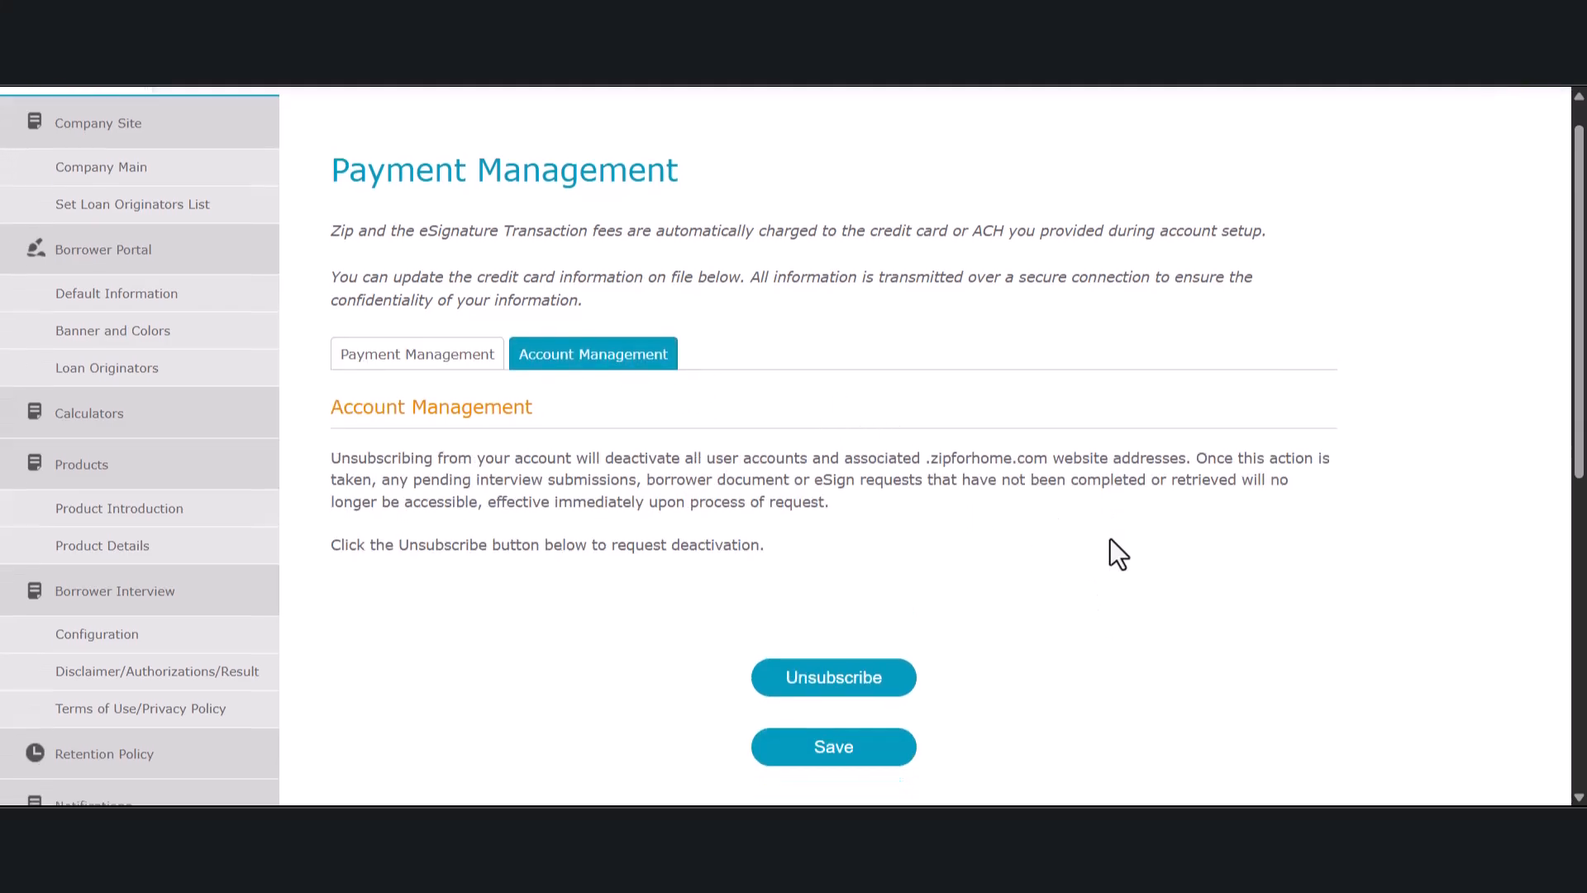
scroll(1109, 543, "up", 1)
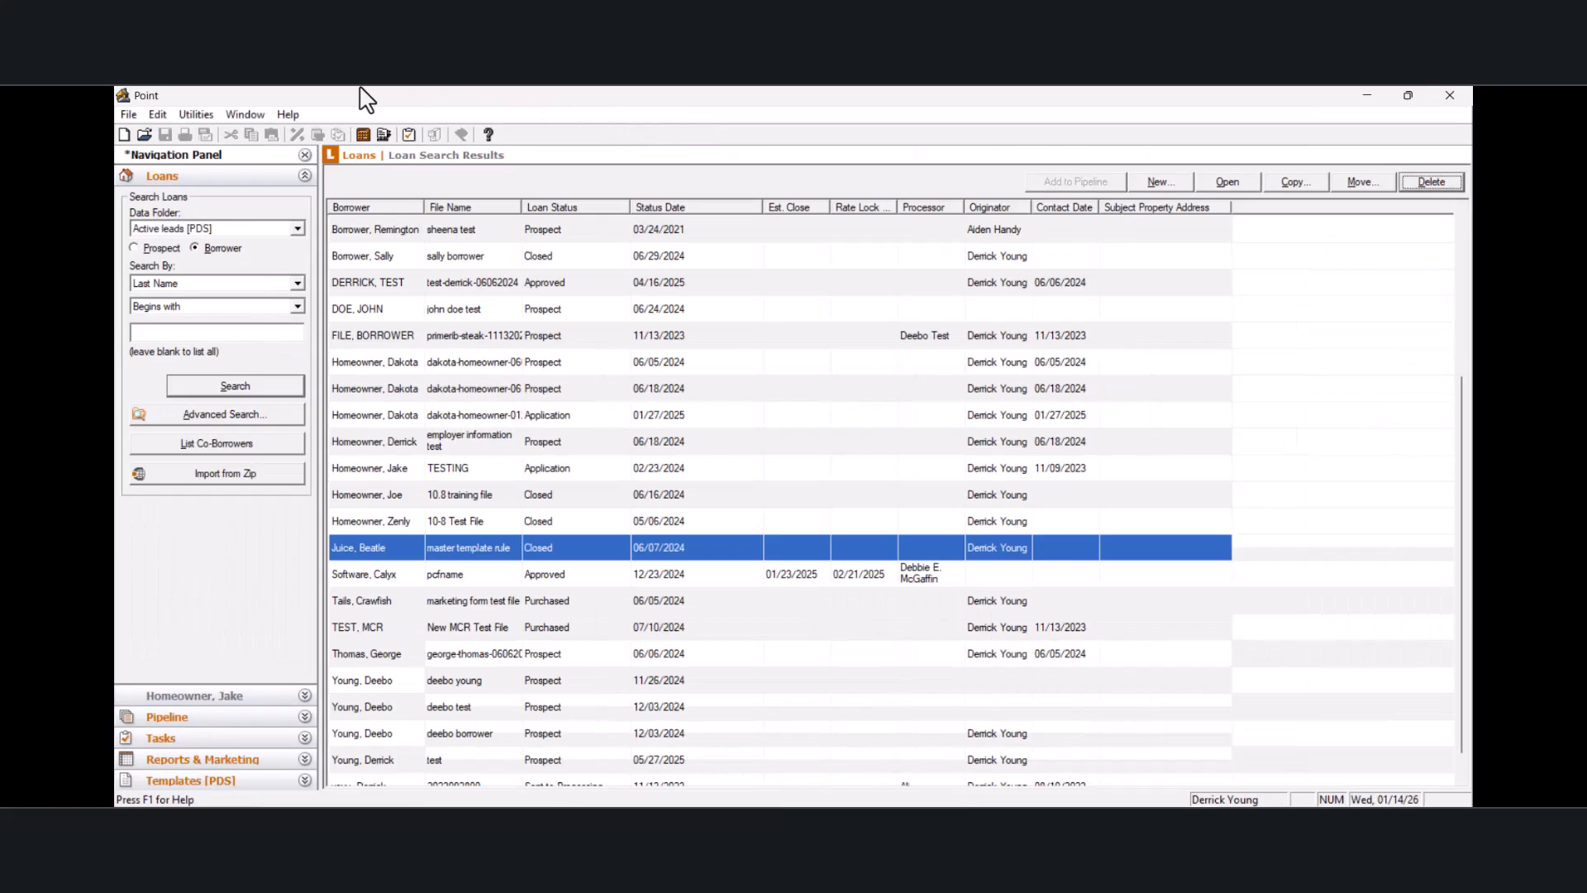
Step: Switch to Point, open the Zip Preferences, review the default destination folder choices, and accept the existing settings
left_click(198, 116)
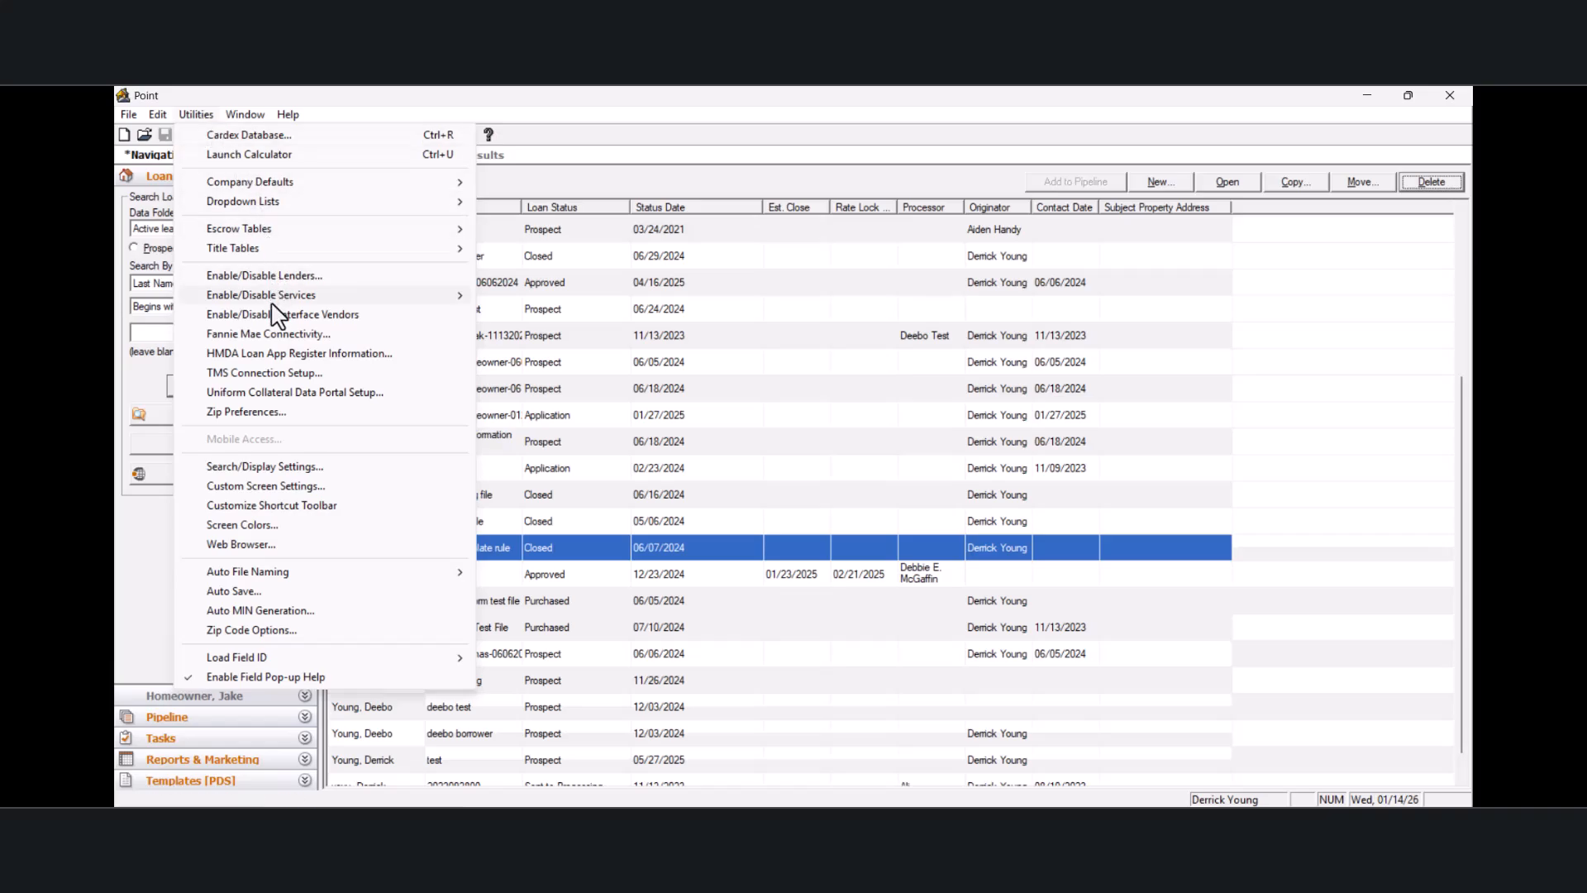
left_click(265, 410)
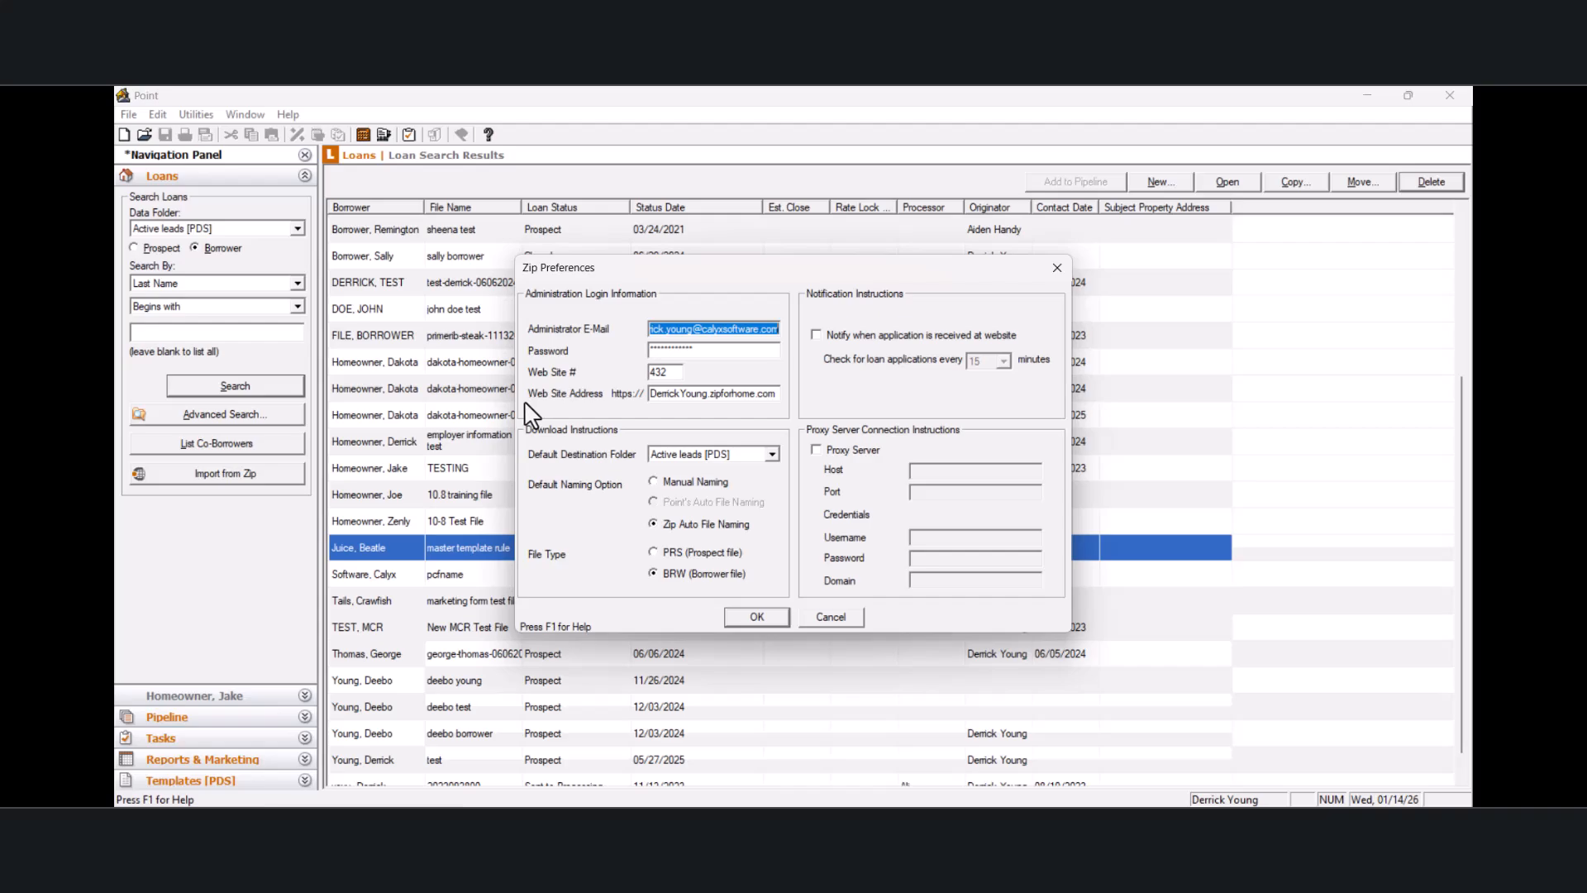
left_click(772, 454)
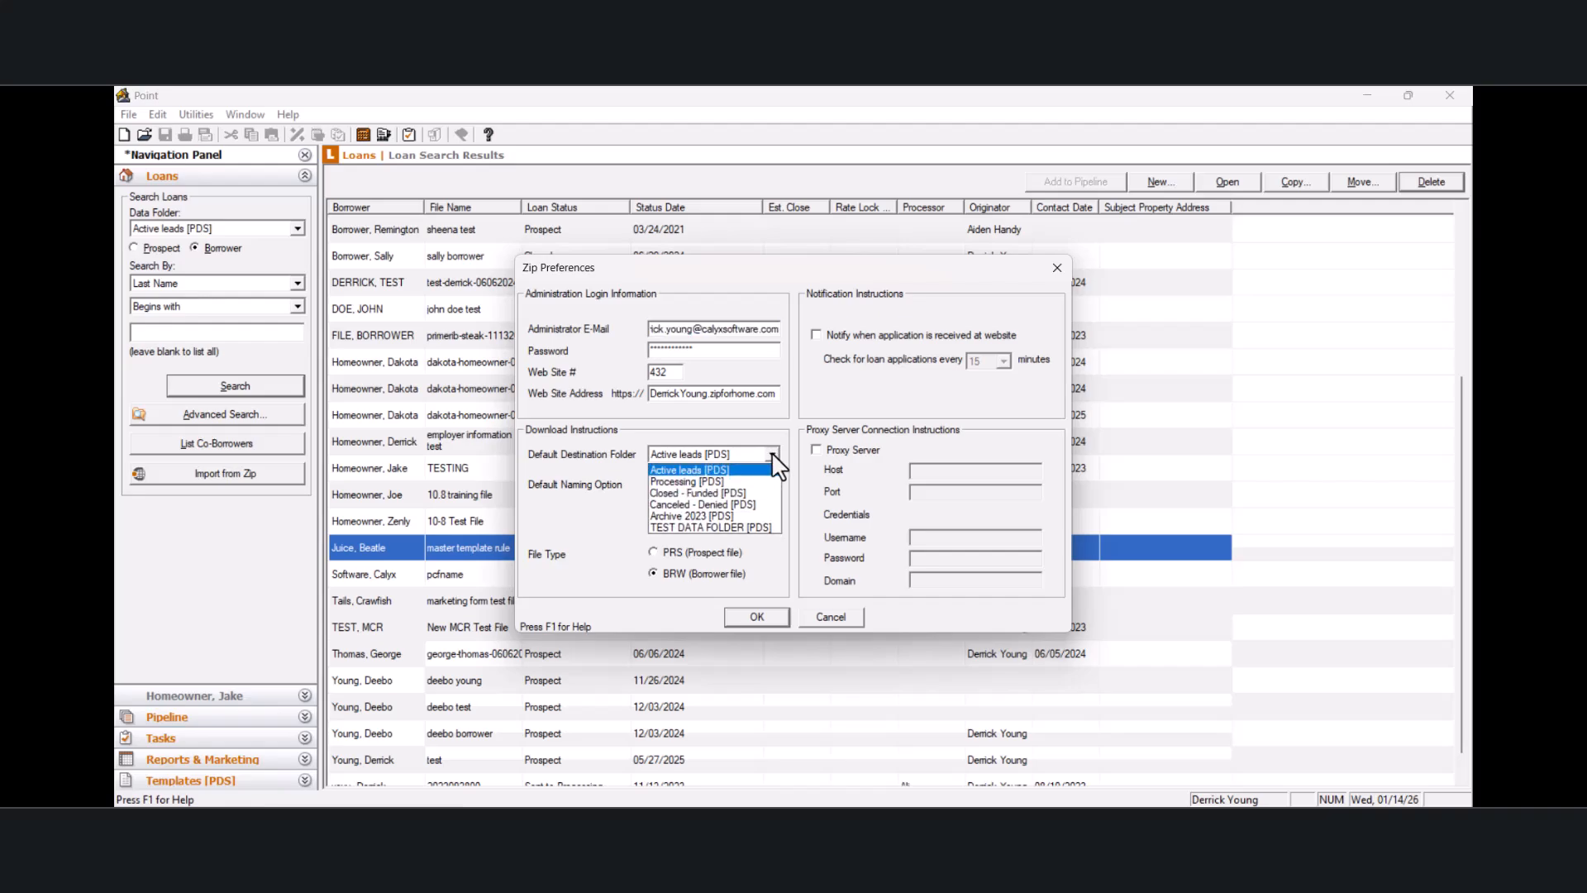
left_click(771, 453)
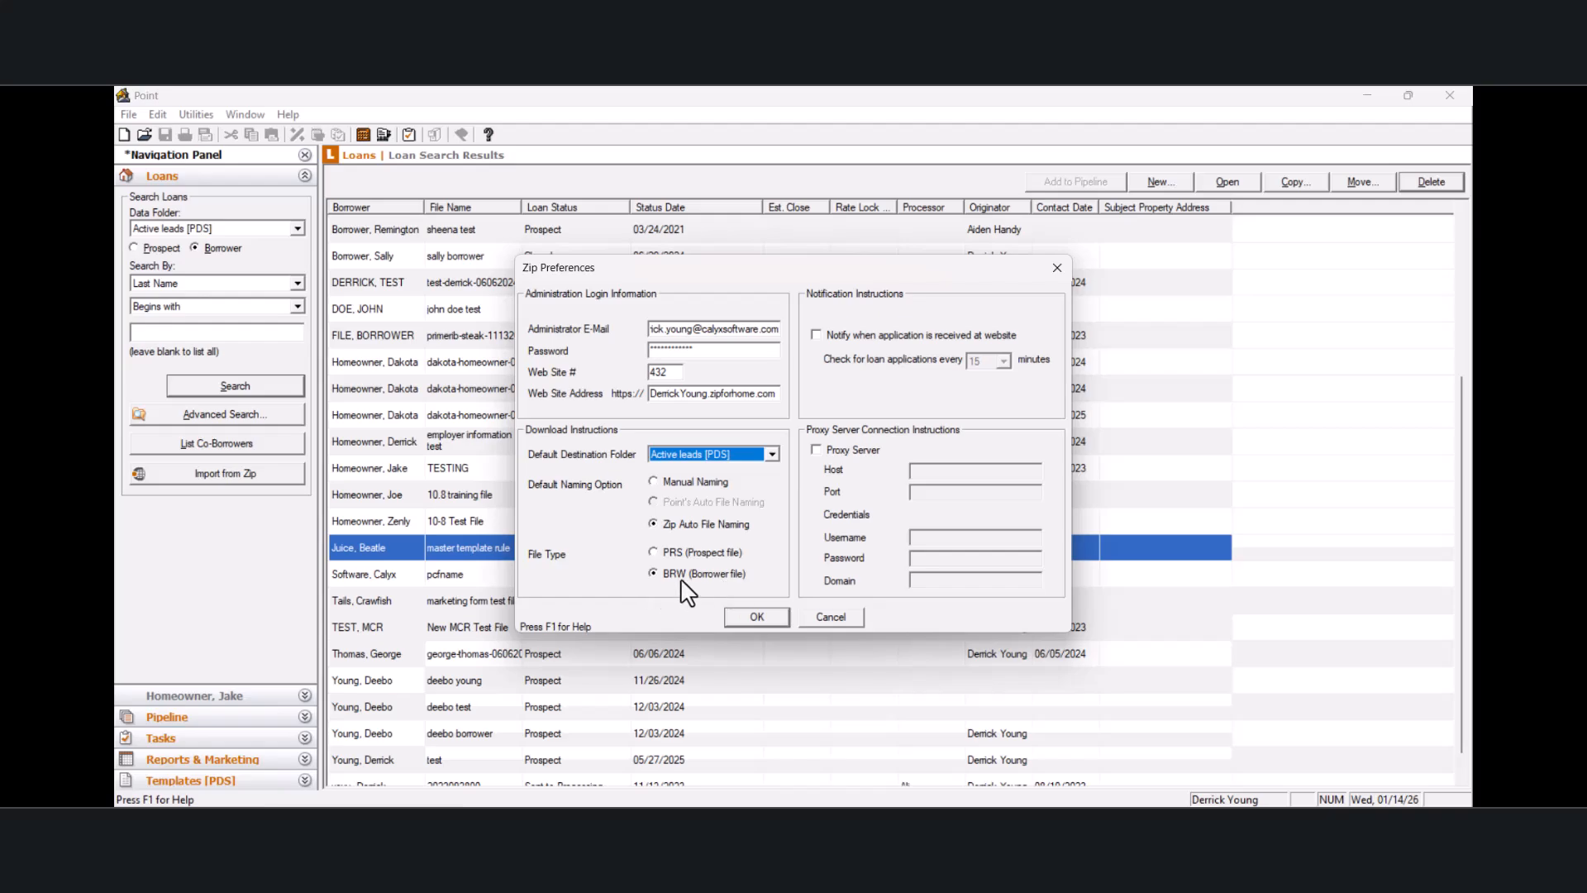
left_click(758, 617)
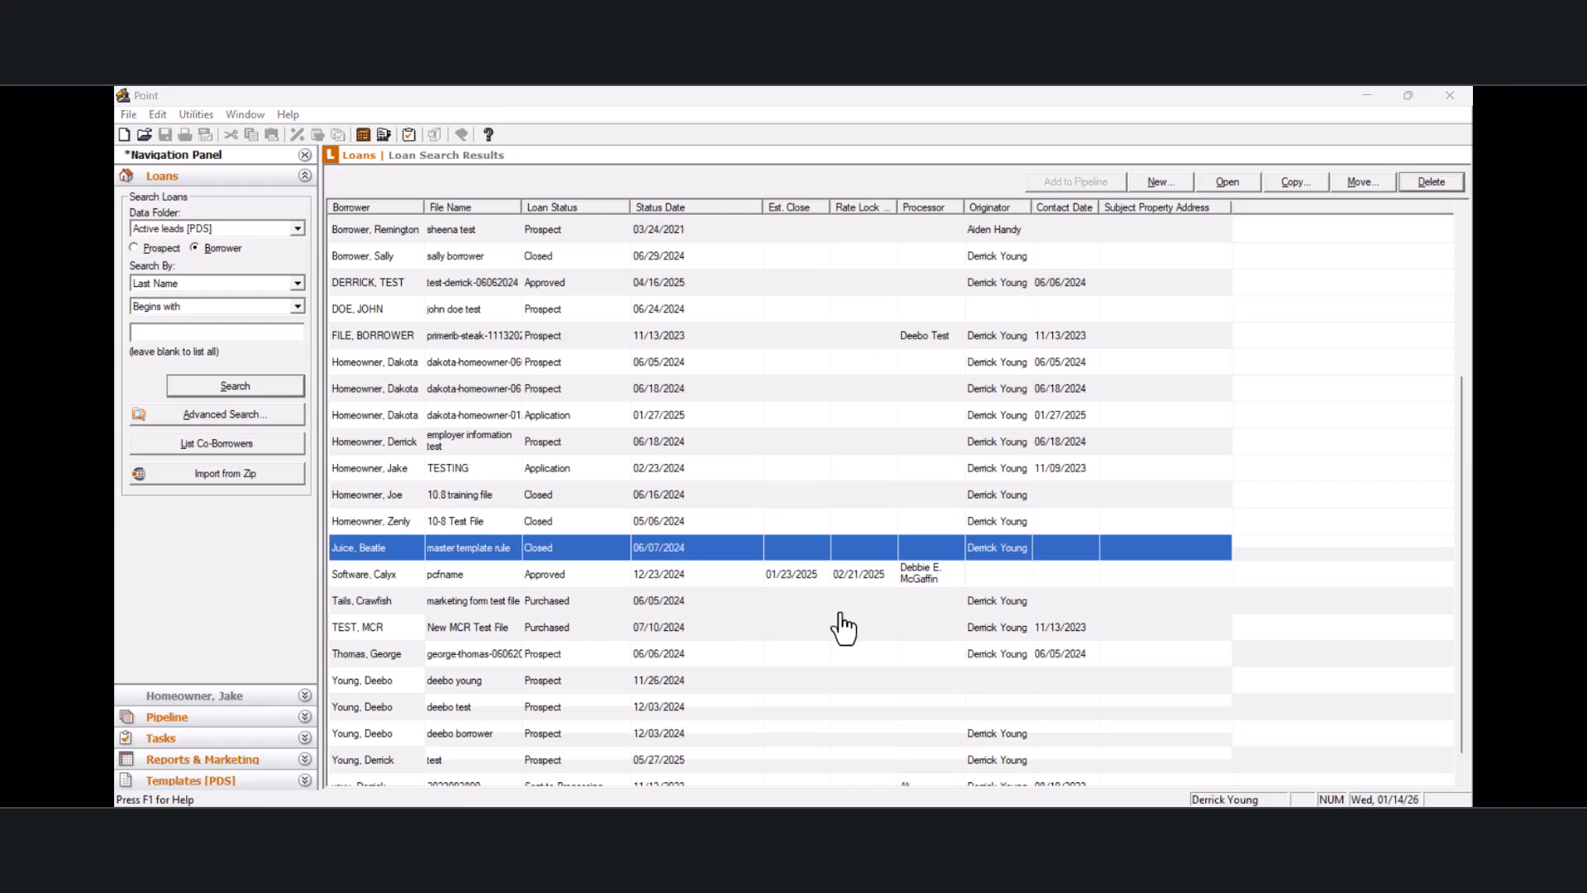
Step: Import the pending Zip application into the Active leads [PDS] folder as a BRW borrower file with Zip auto file naming
left_click(218, 472)
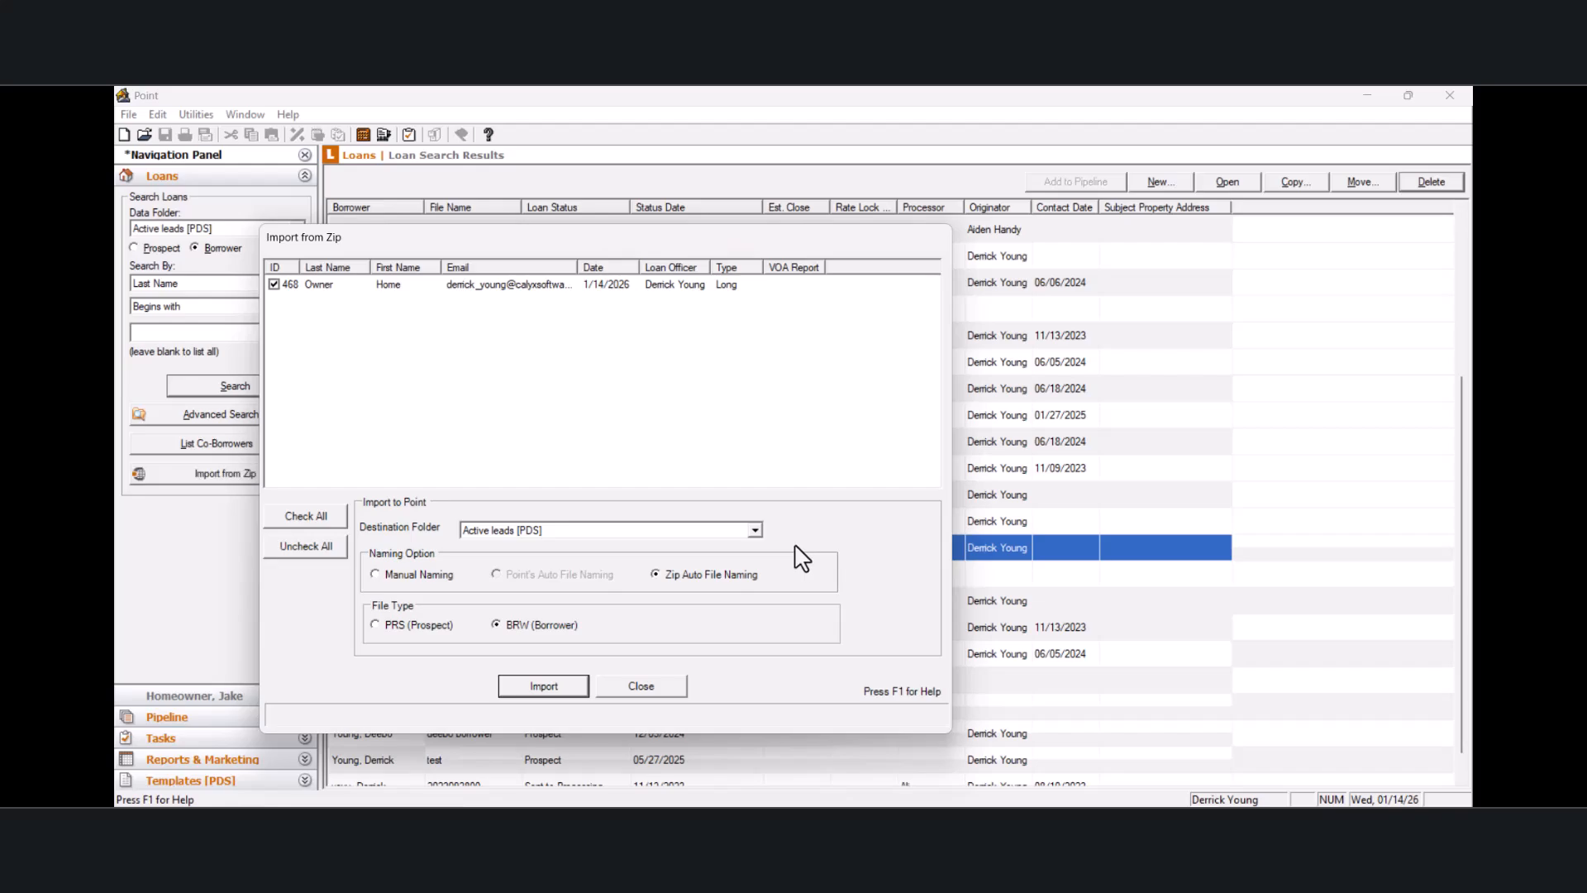
left_click(755, 530)
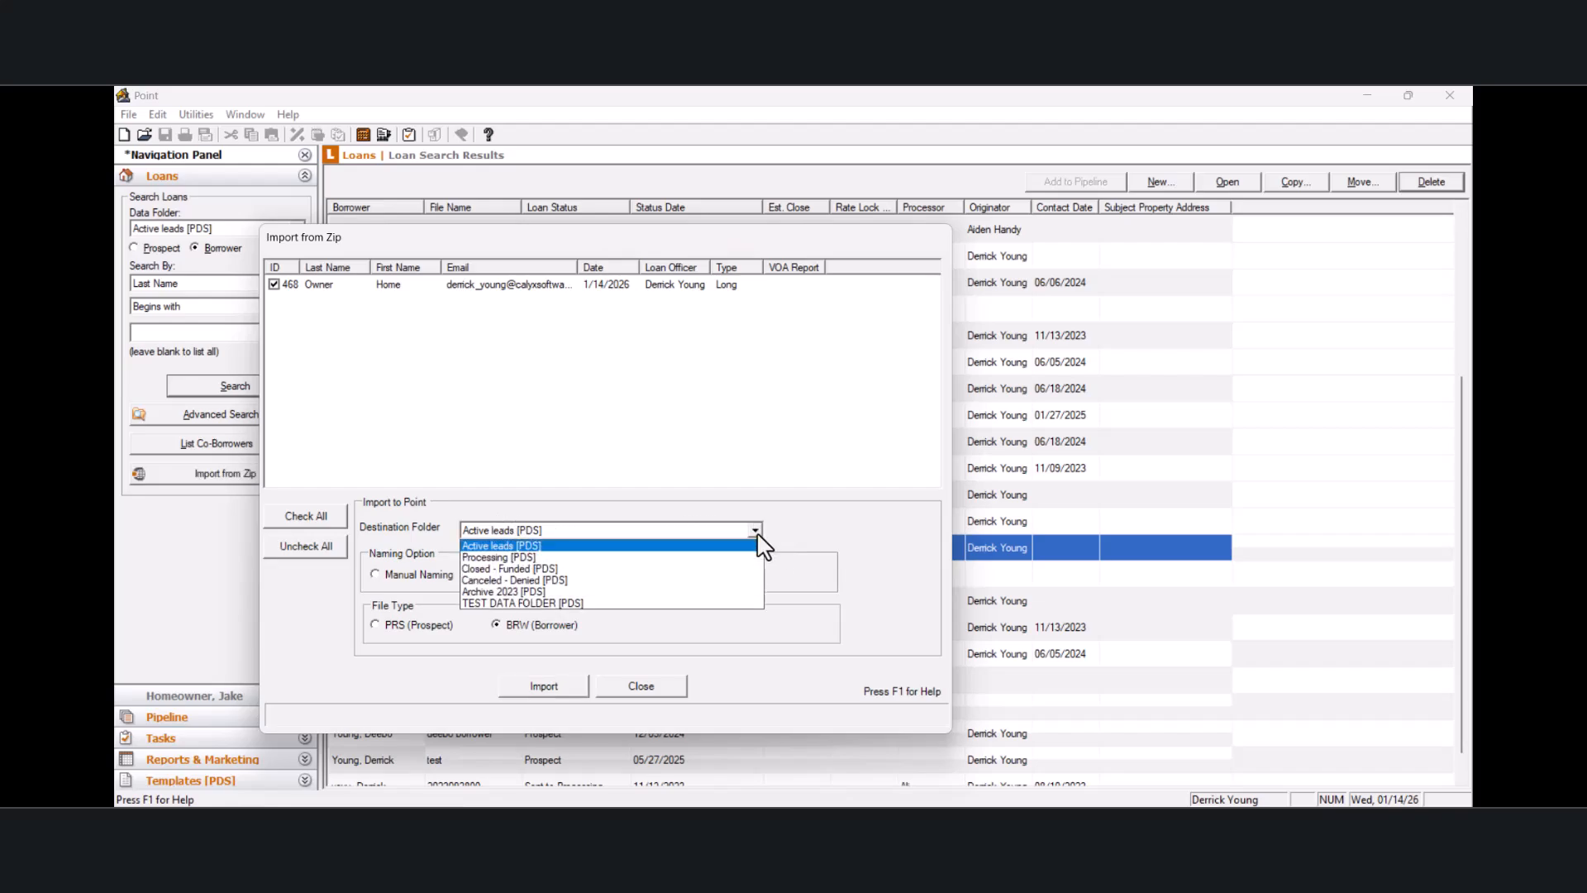
left_click(824, 541)
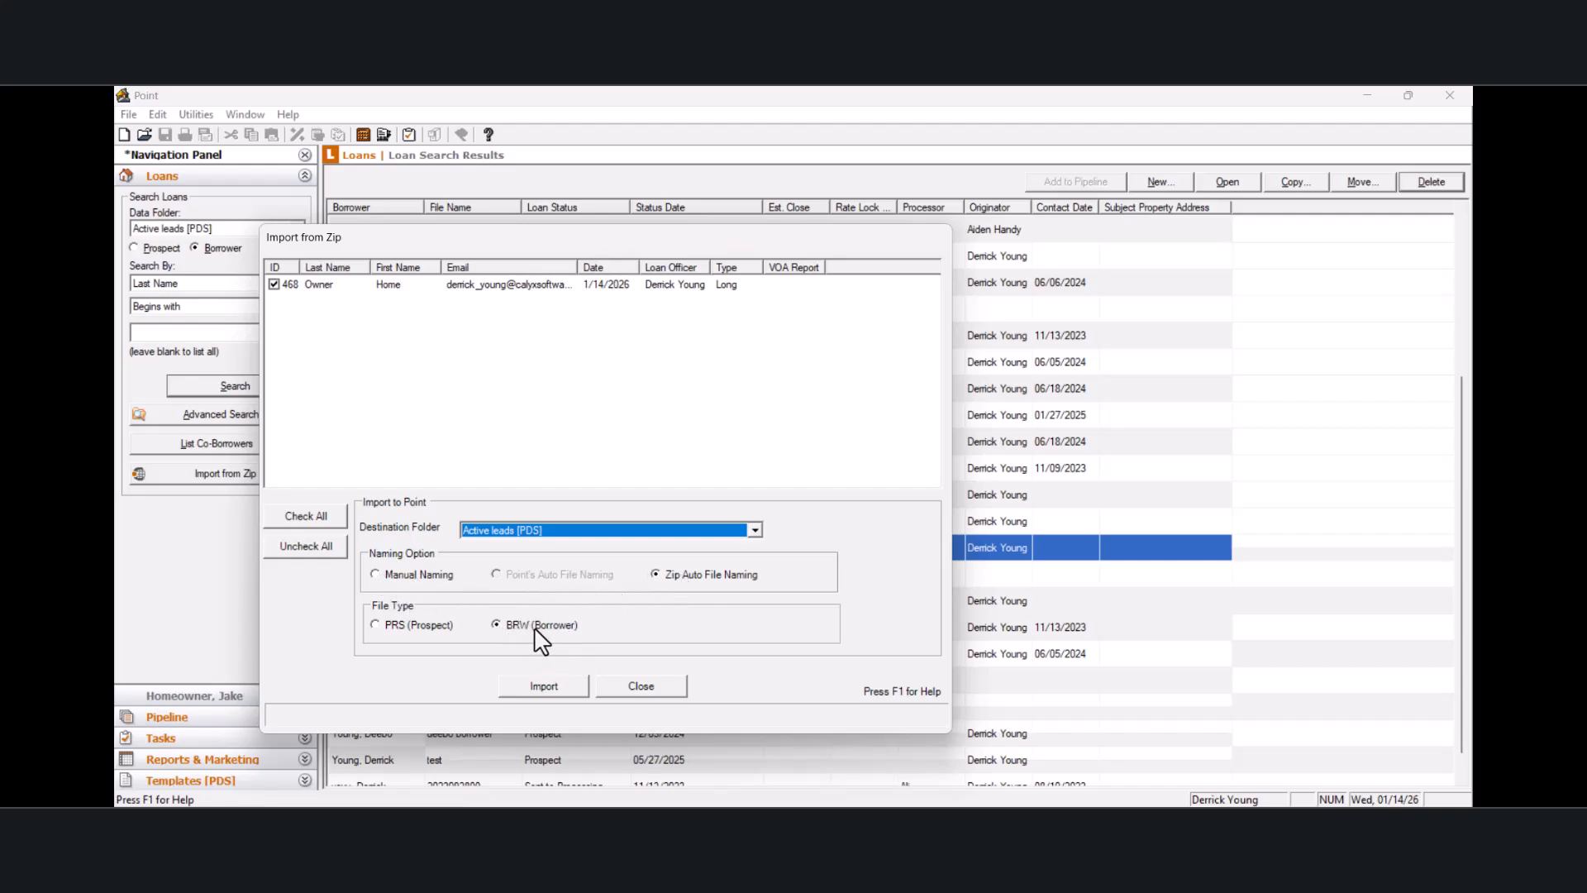
left_click(567, 696)
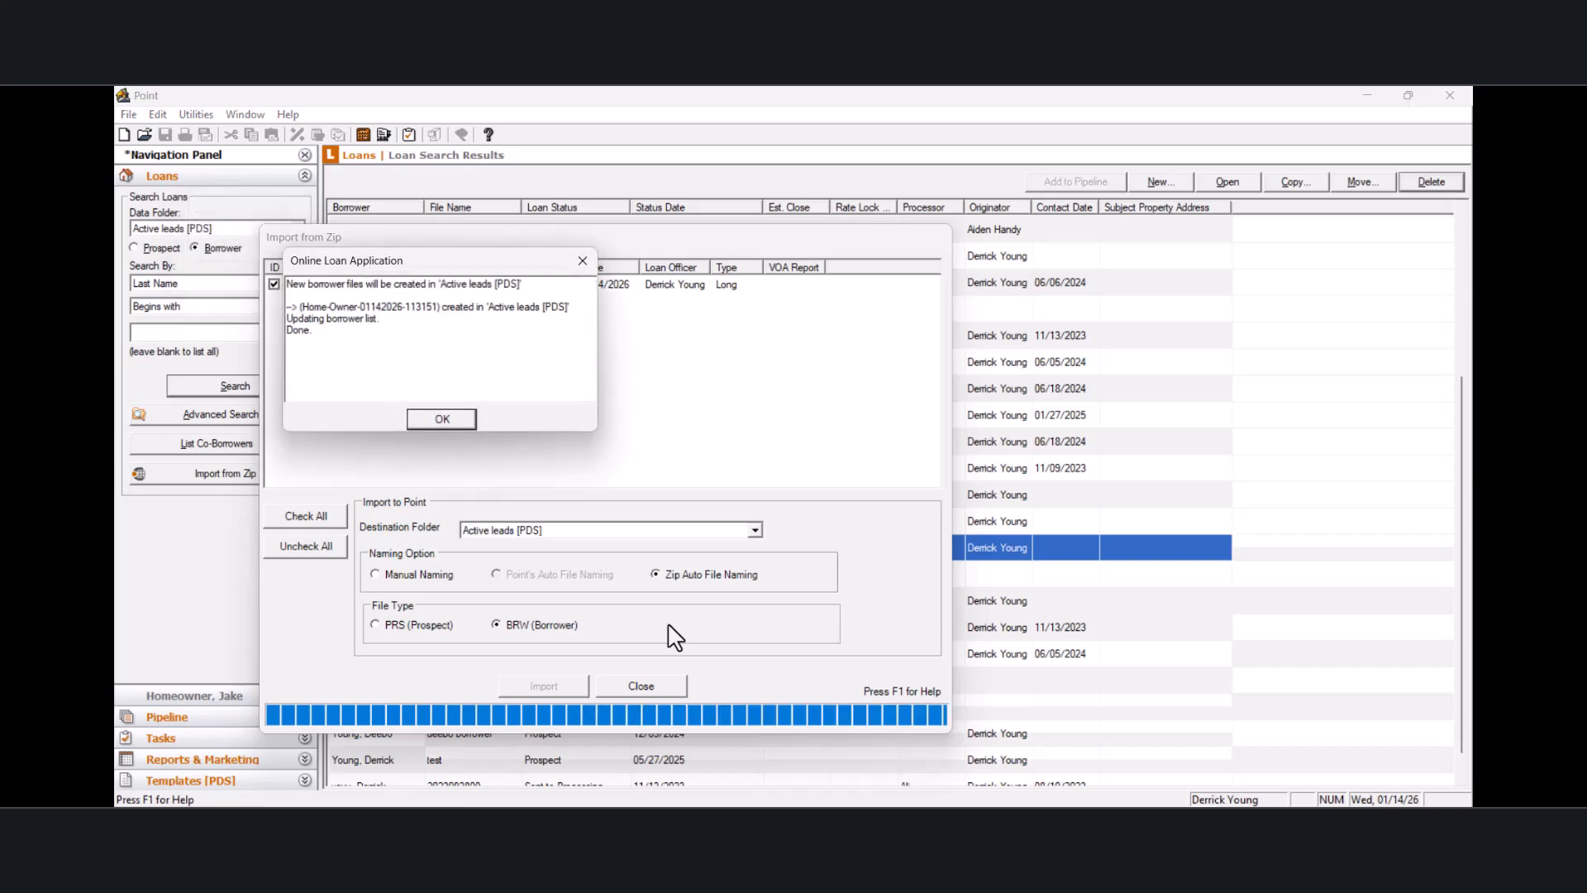
left_click(453, 420)
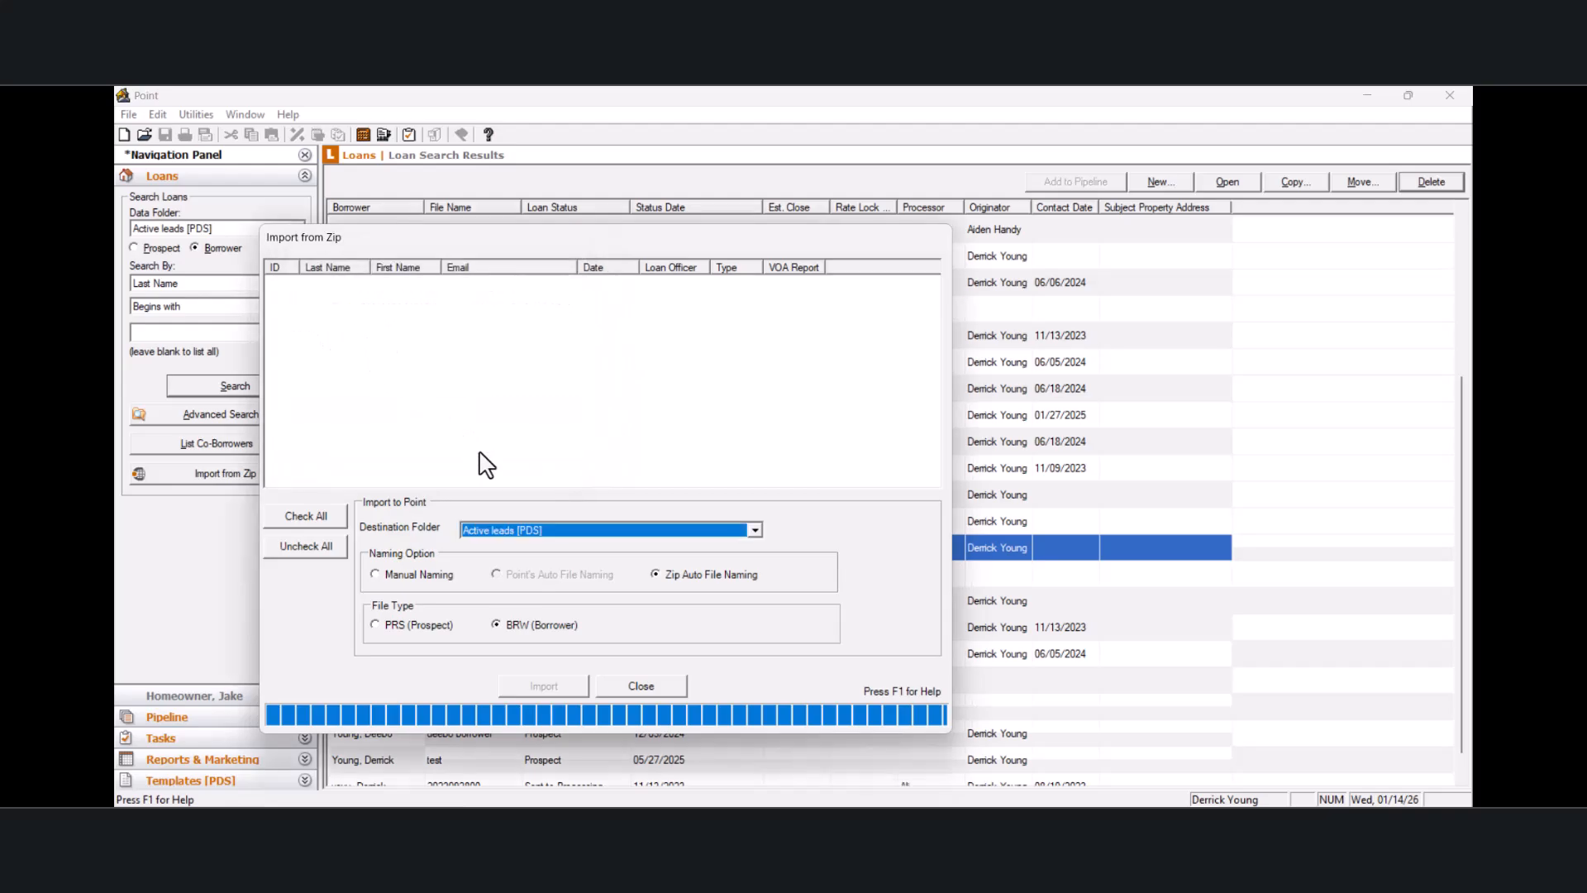
left_click(638, 685)
Step: List all borrower loans in Active leads [PDS] and open the newly imported file dated 01/14/2026
left_click(239, 387)
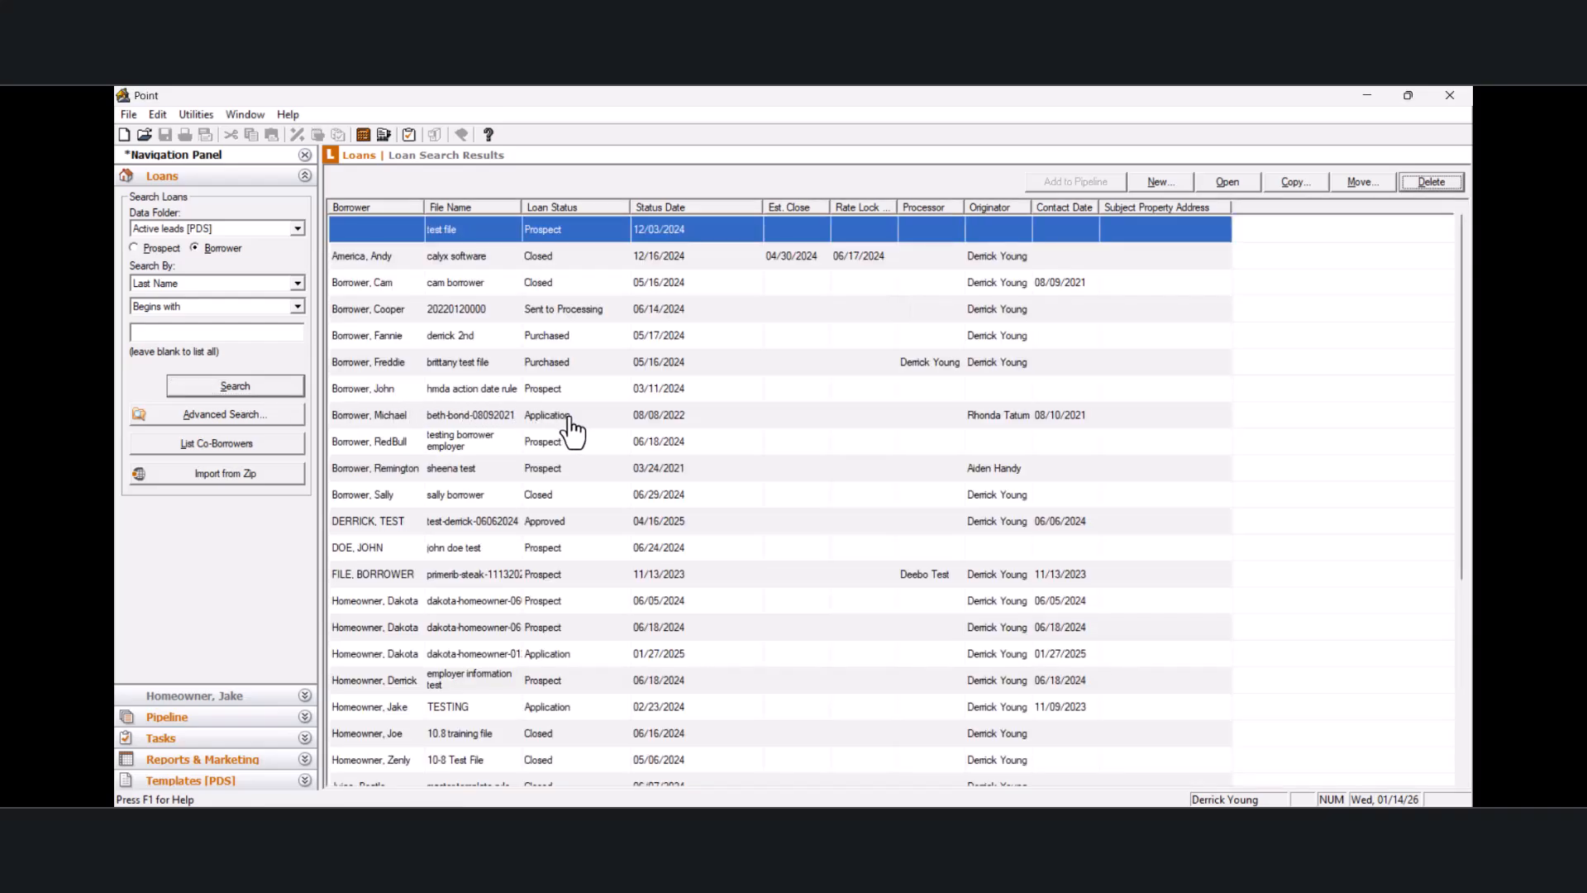
scroll(571, 434, "down", 1)
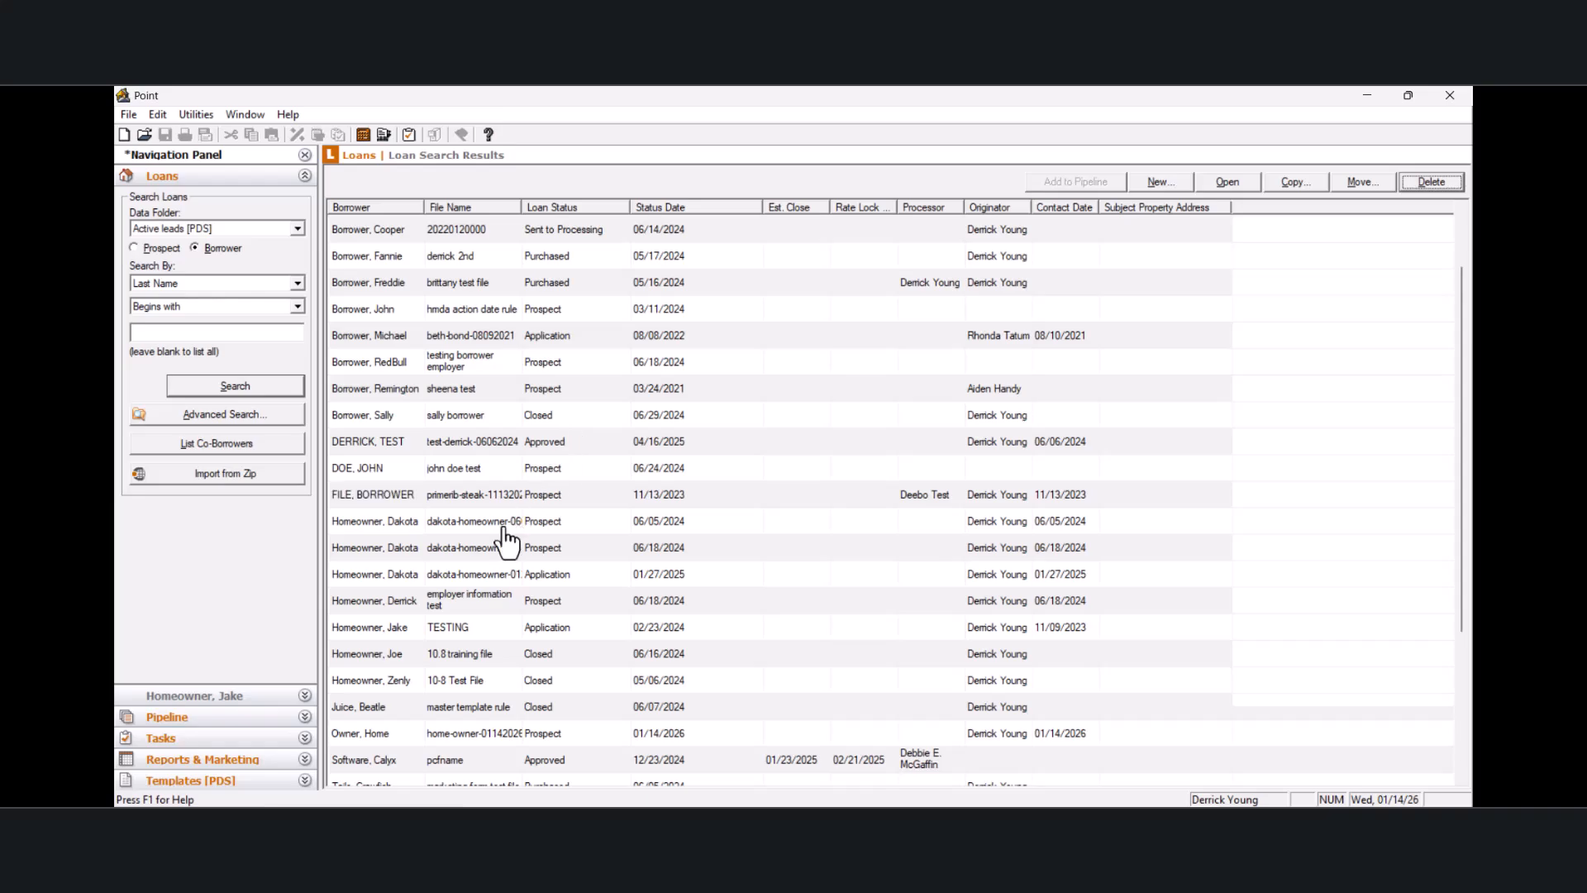
left_click(395, 732)
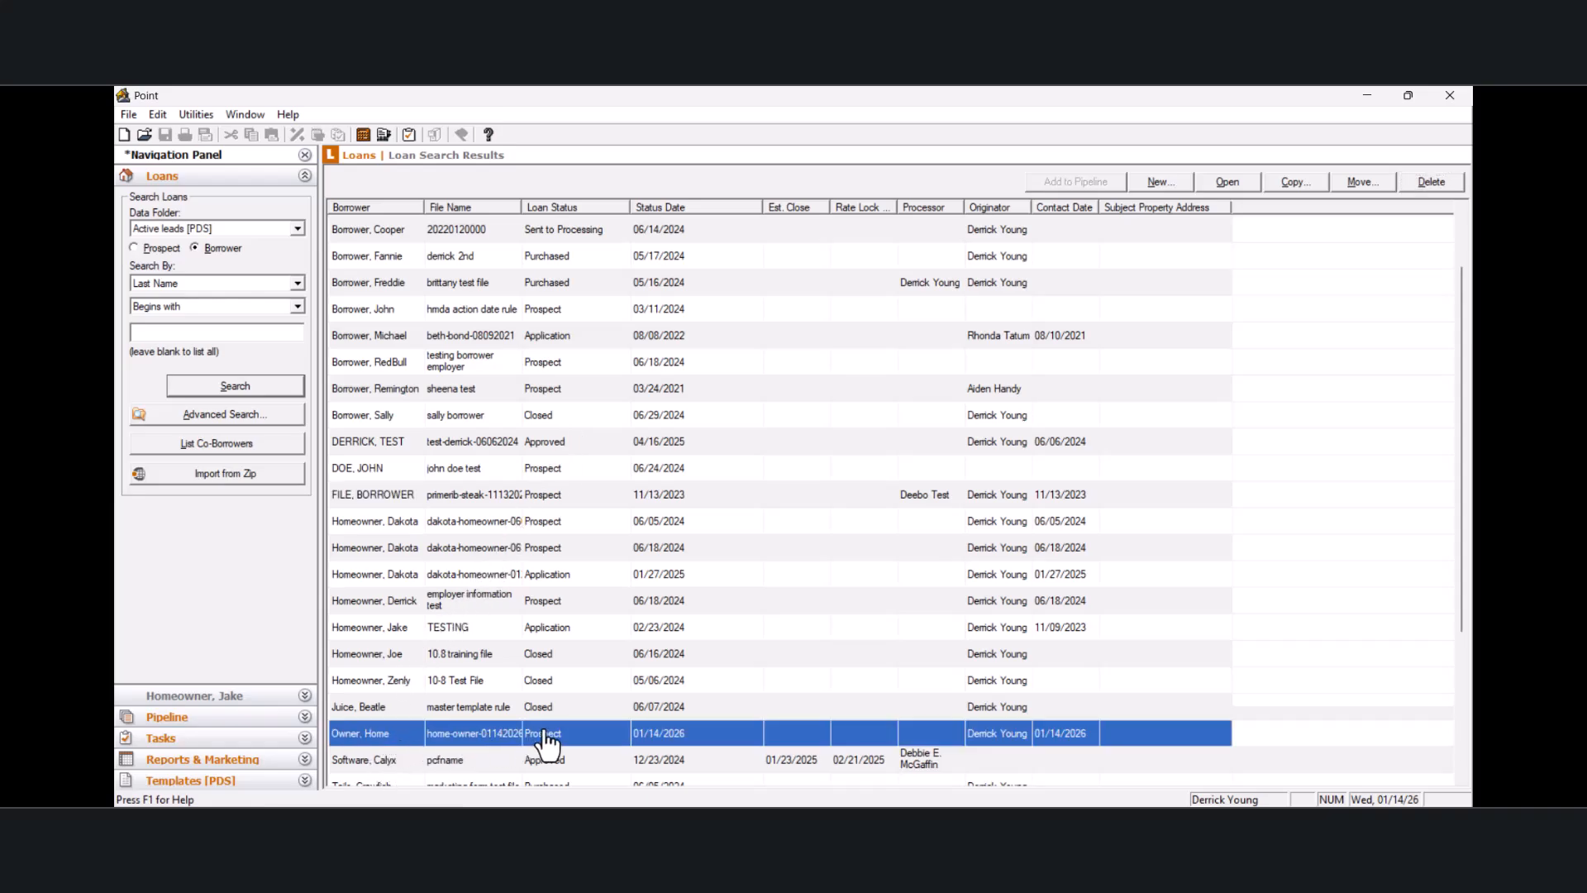
double_click(611, 737)
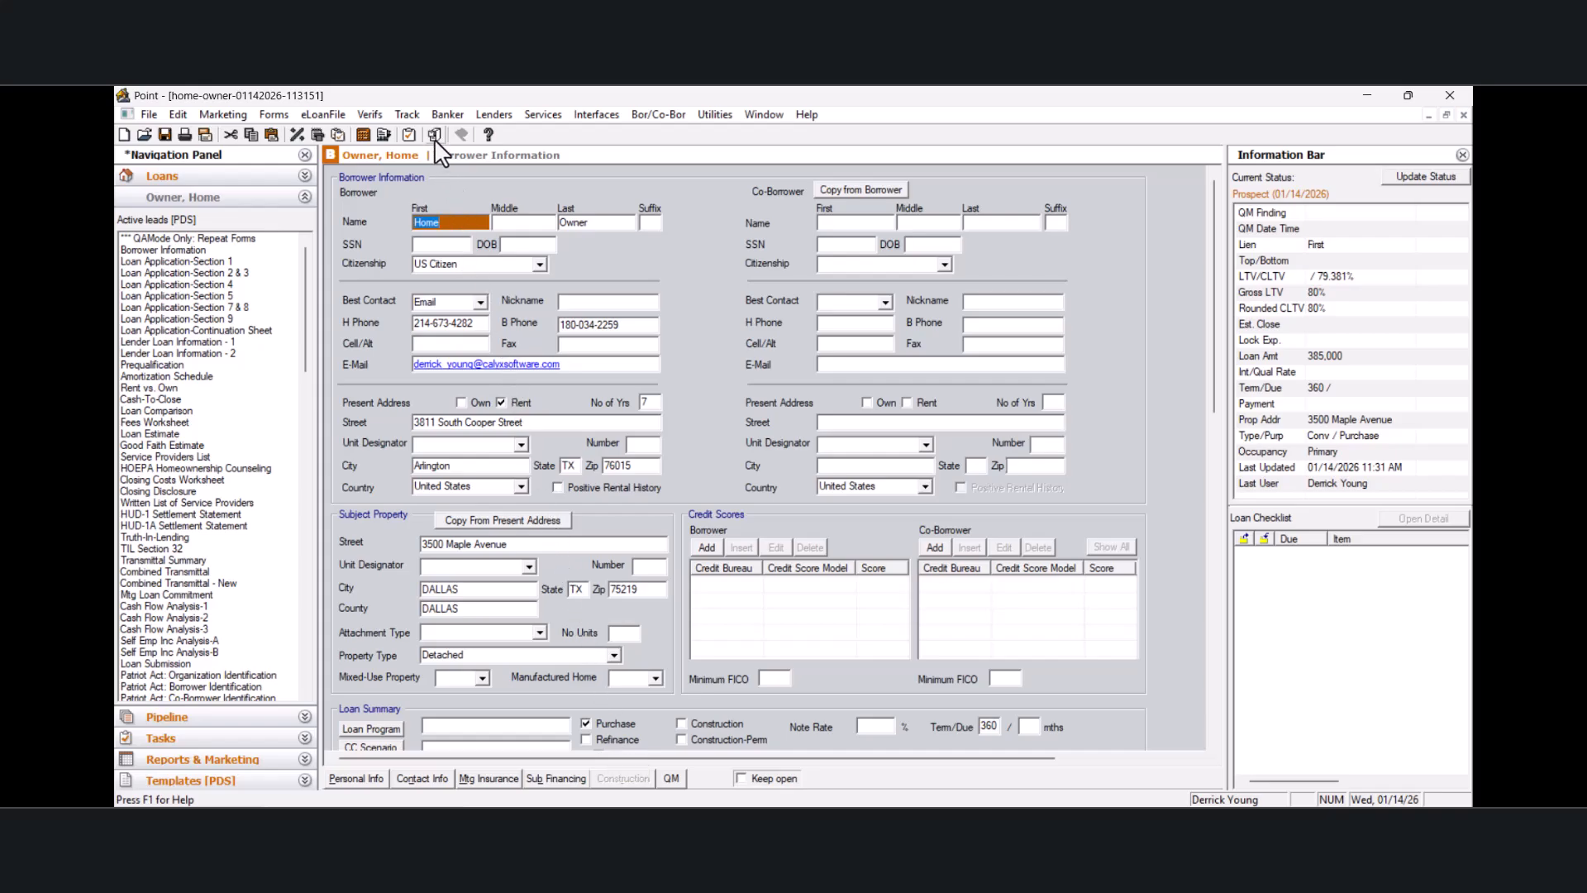
Step: Open Document Management for the loan file and retrieve the borrower's uploaded documents from Zip
left_click(324, 116)
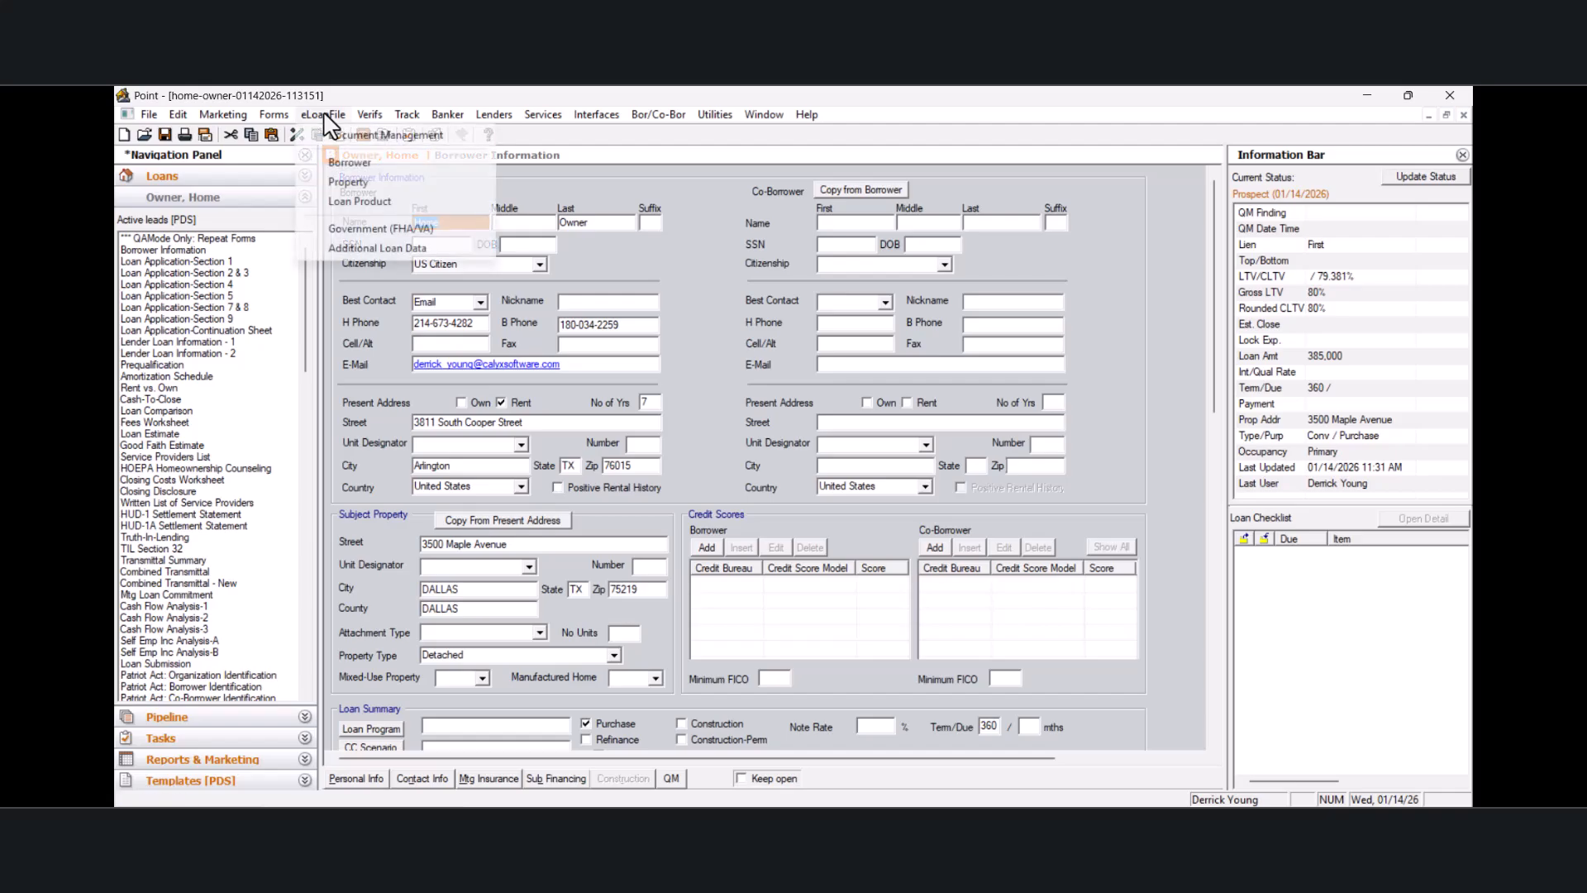
left_click(338, 134)
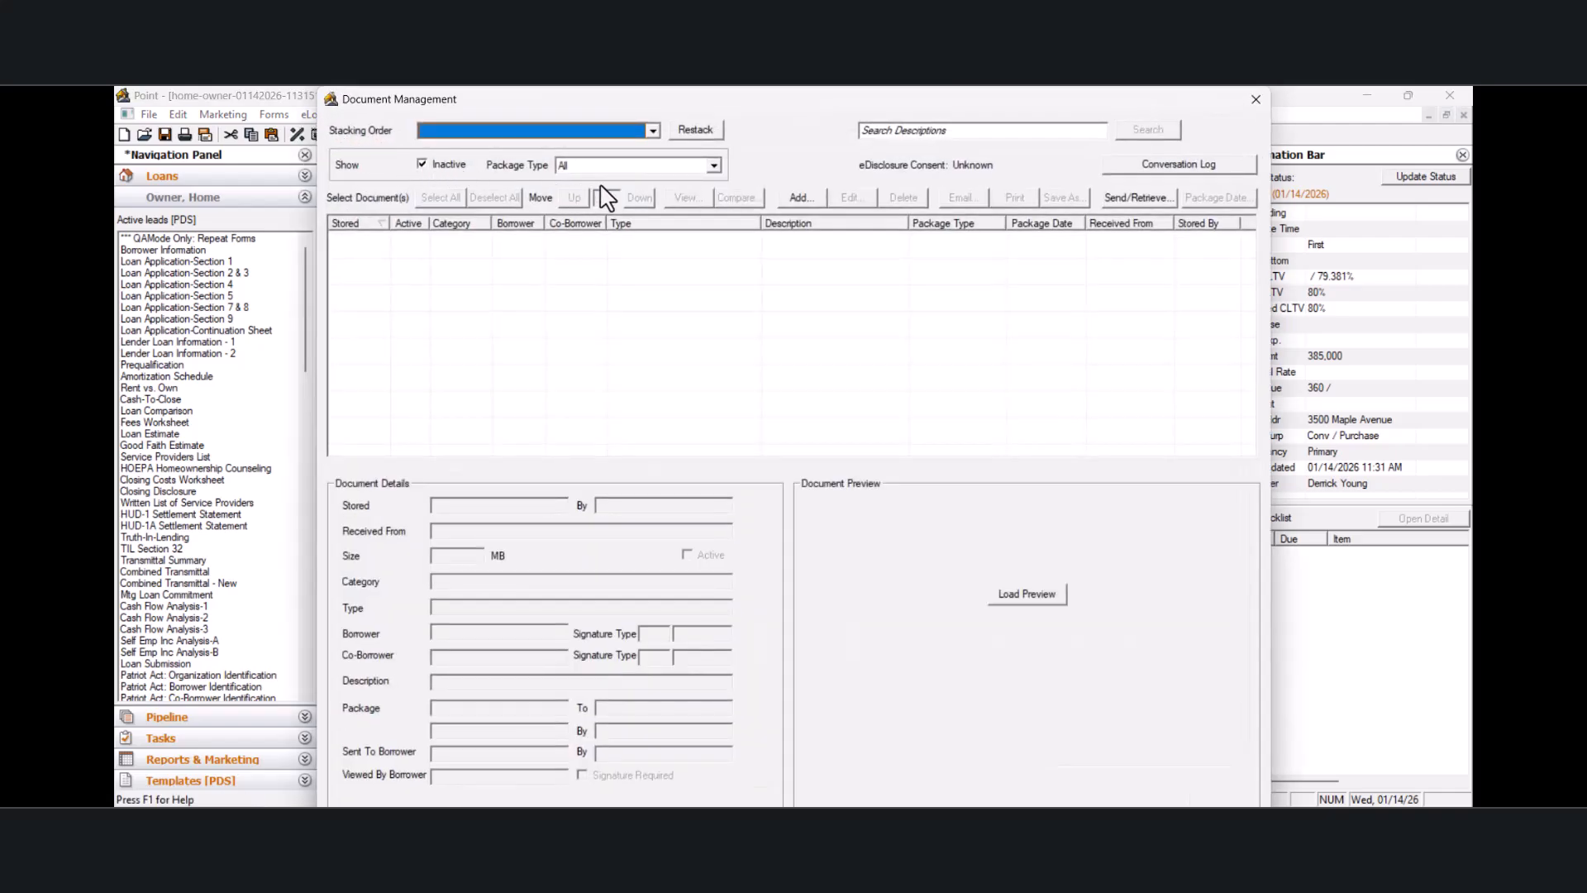
left_click(1131, 199)
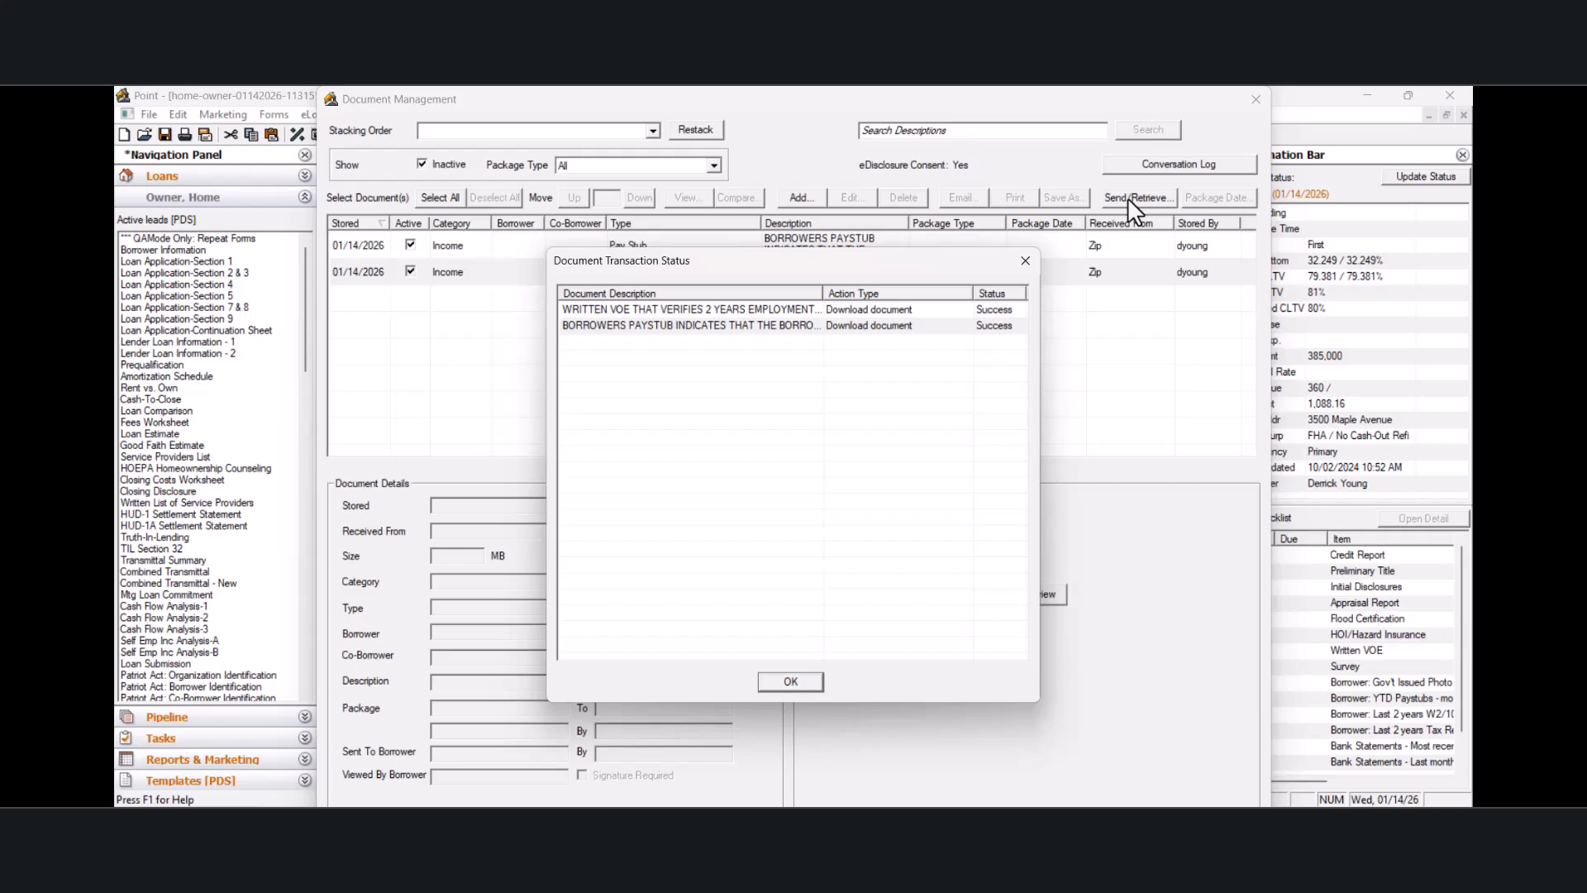
Step: Close Document Management and go to the Document Requests list in the loan's Status and Checklist screen
left_click(791, 681)
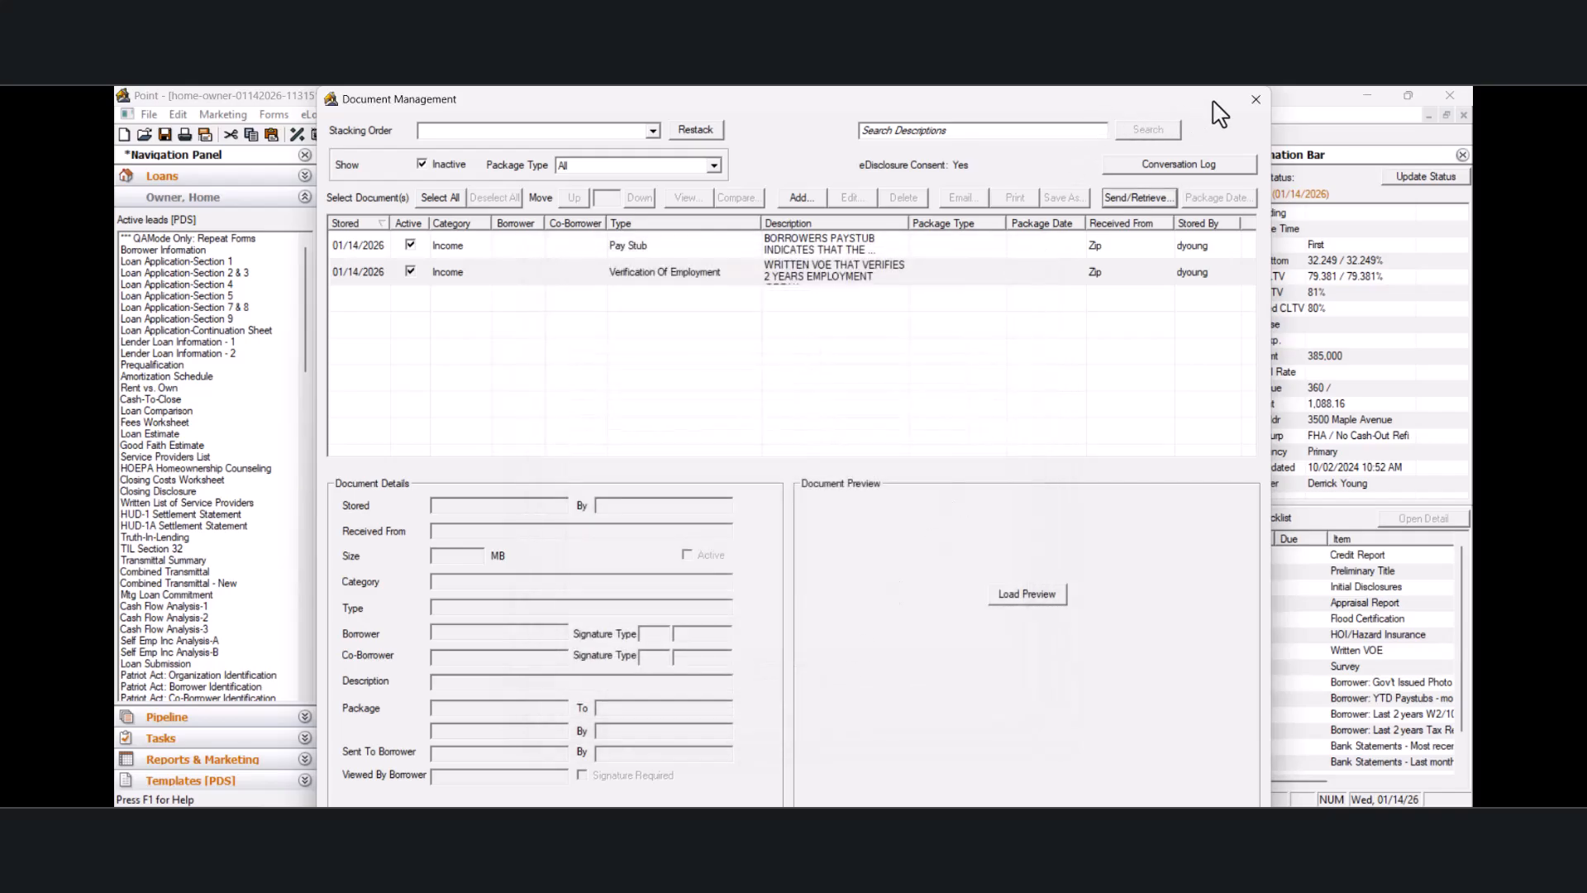
left_click(1256, 99)
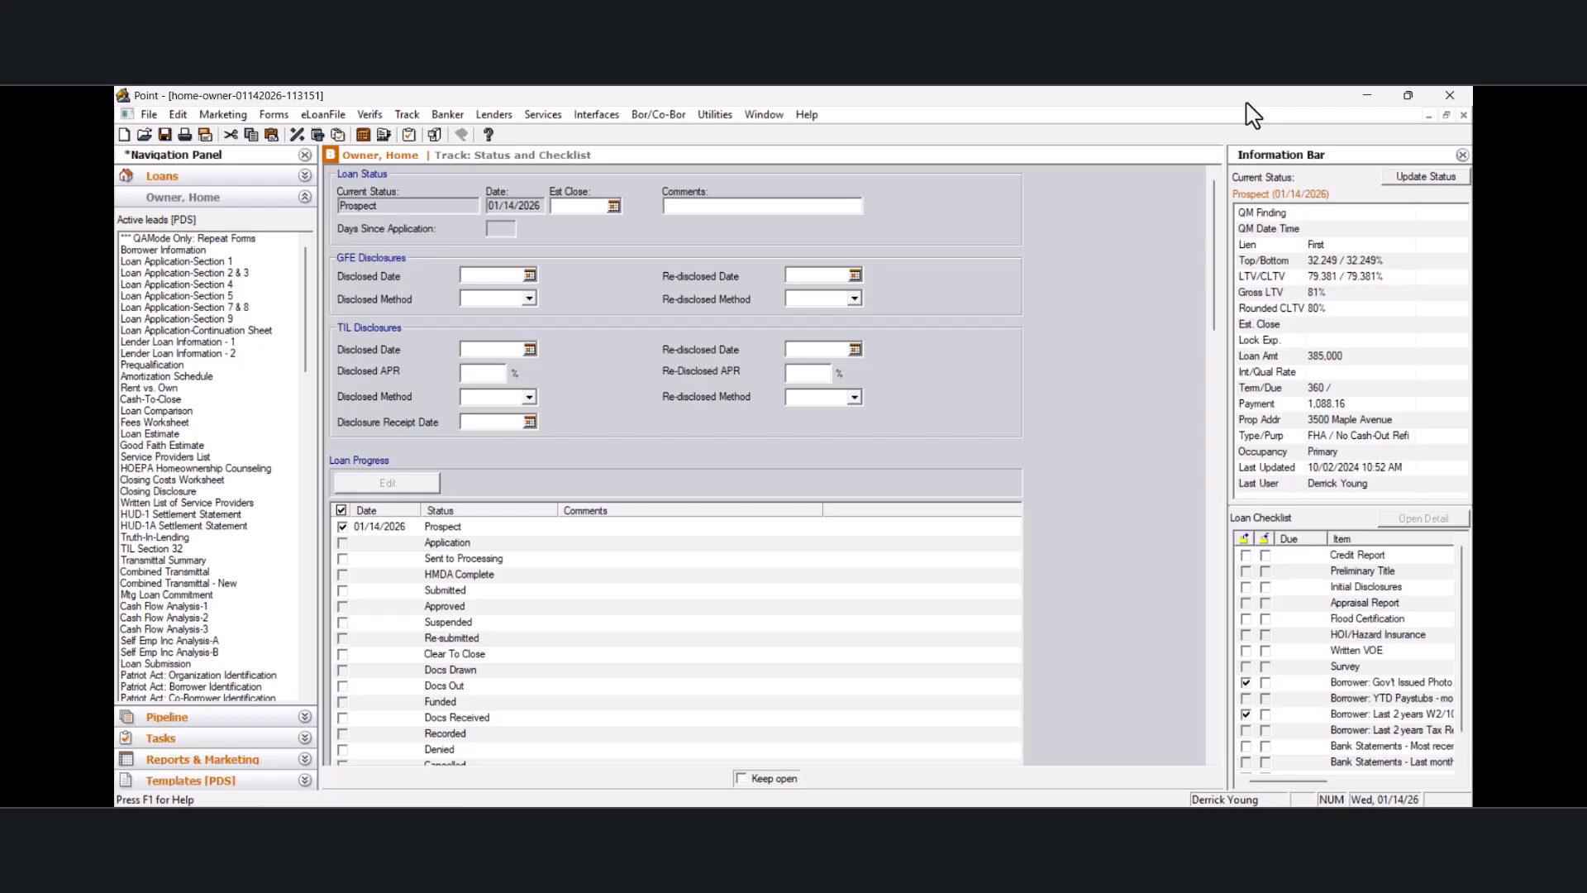
left_click(406, 116)
left_click(446, 137)
scroll(1158, 281, "down", 15)
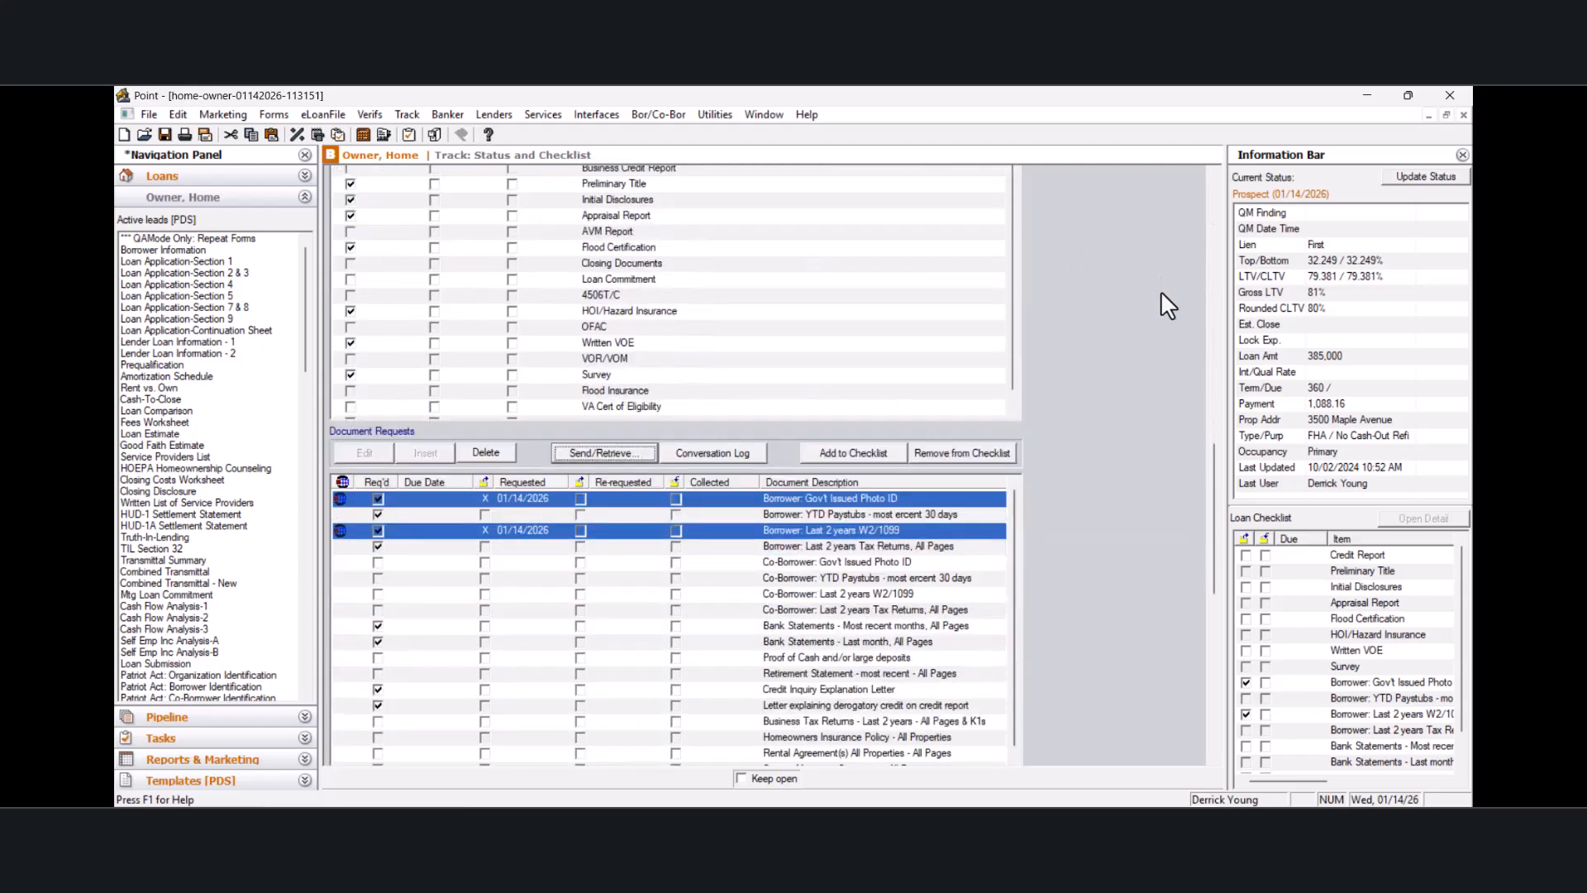
scroll(1161, 290, "down", 5)
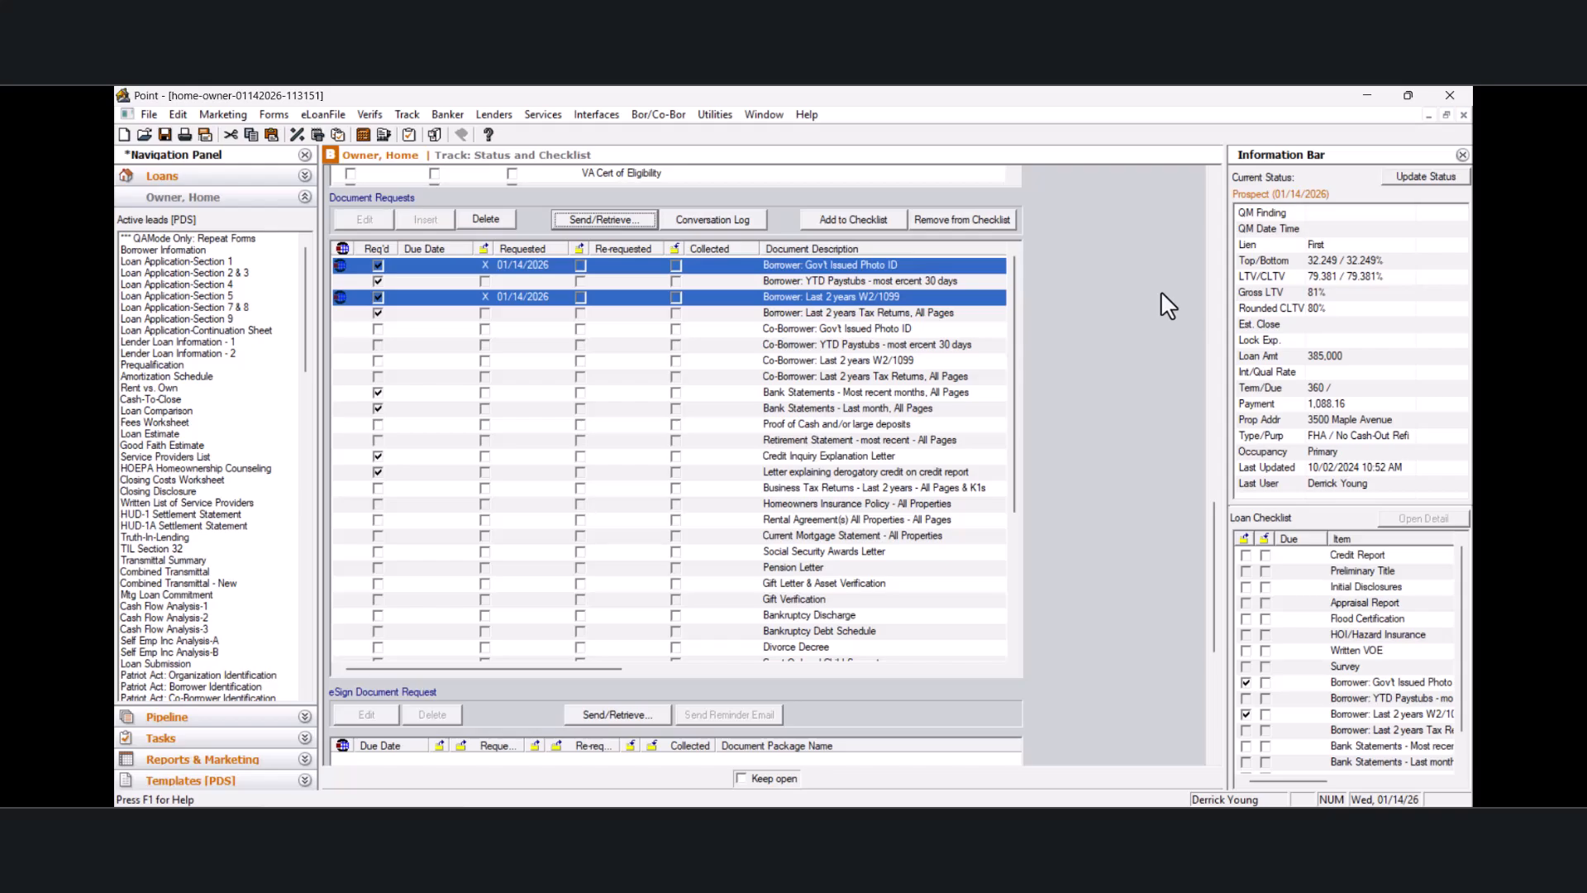
Step: Request Bank Statements - Last month, All Pages and Credit Inquiry Explanation Letter from the borrower through Zip, without notes
left_click(849, 394)
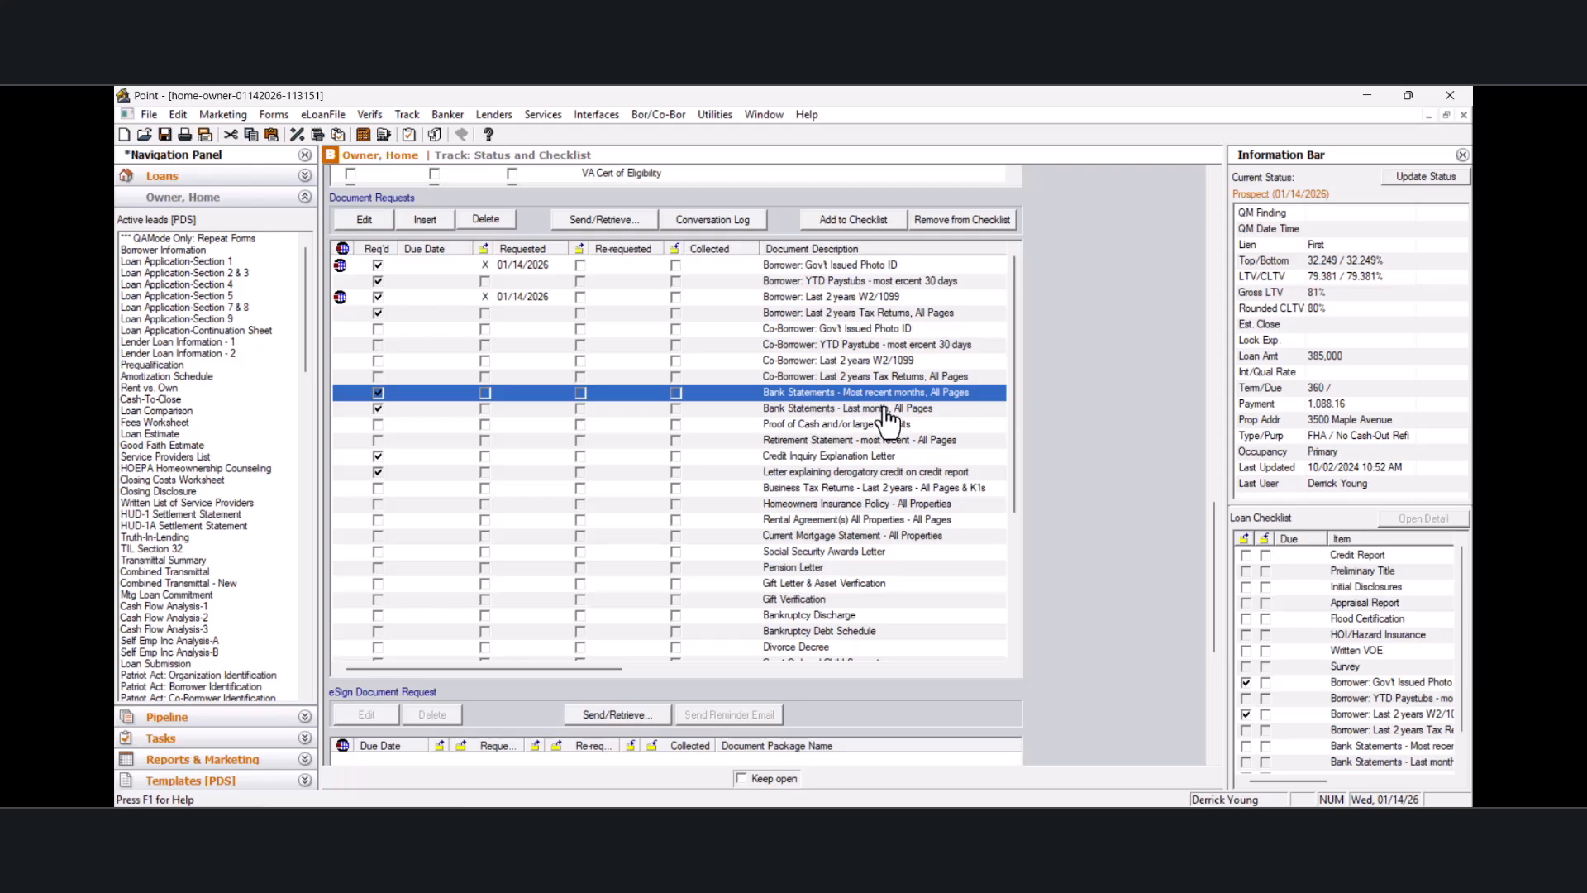
left_click(824, 424, "ctrl")
left_click(827, 471, "ctrl")
left_click(814, 408, "shift")
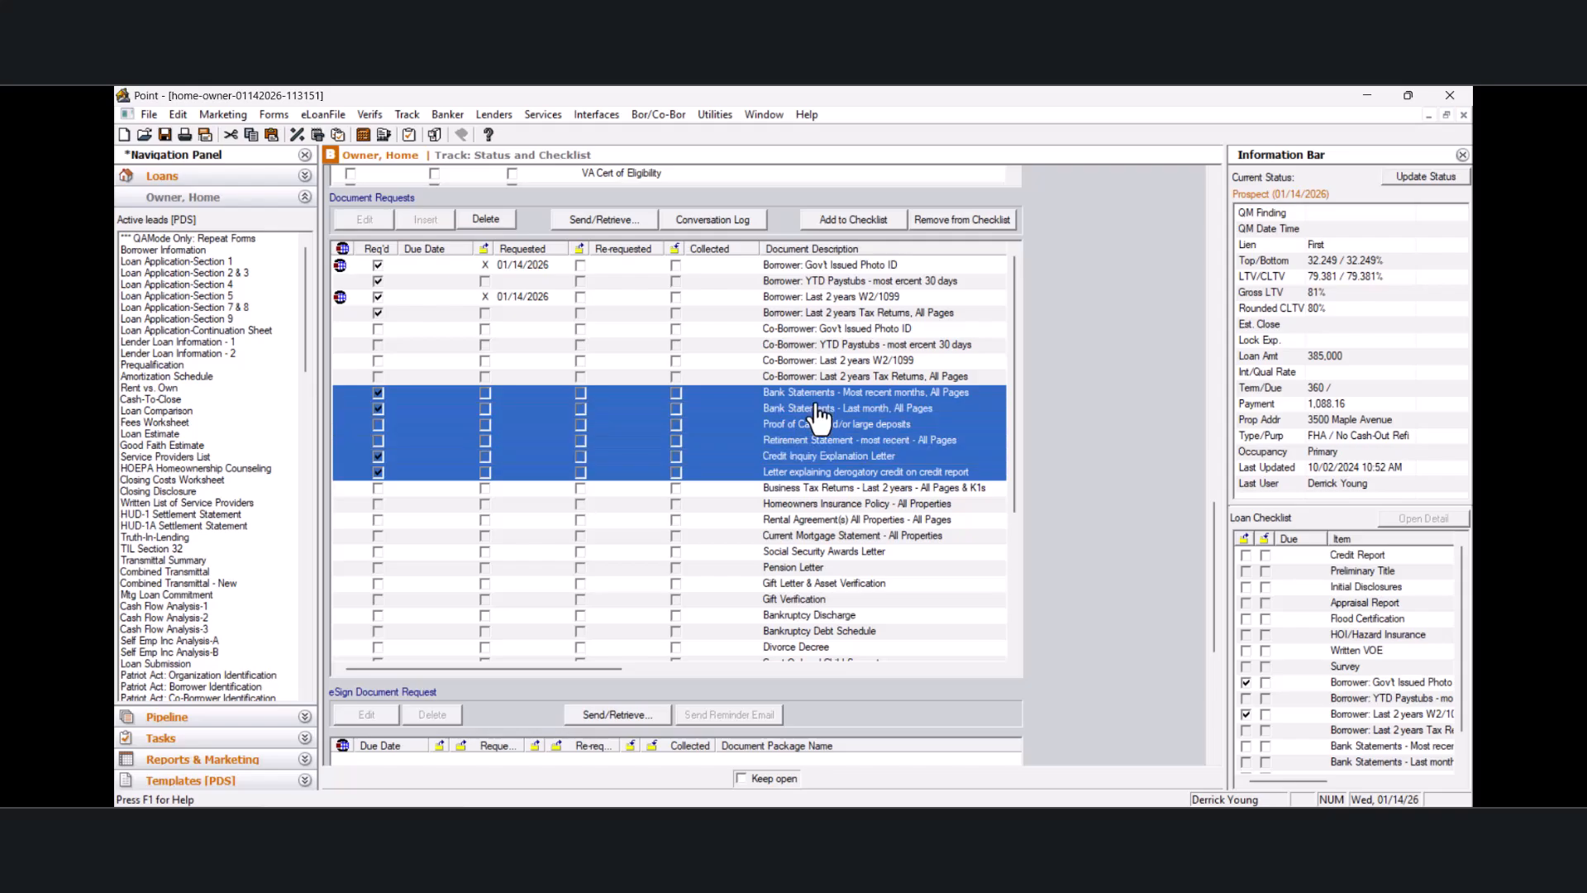
left_click(826, 457)
left_click(806, 409, "ctrl")
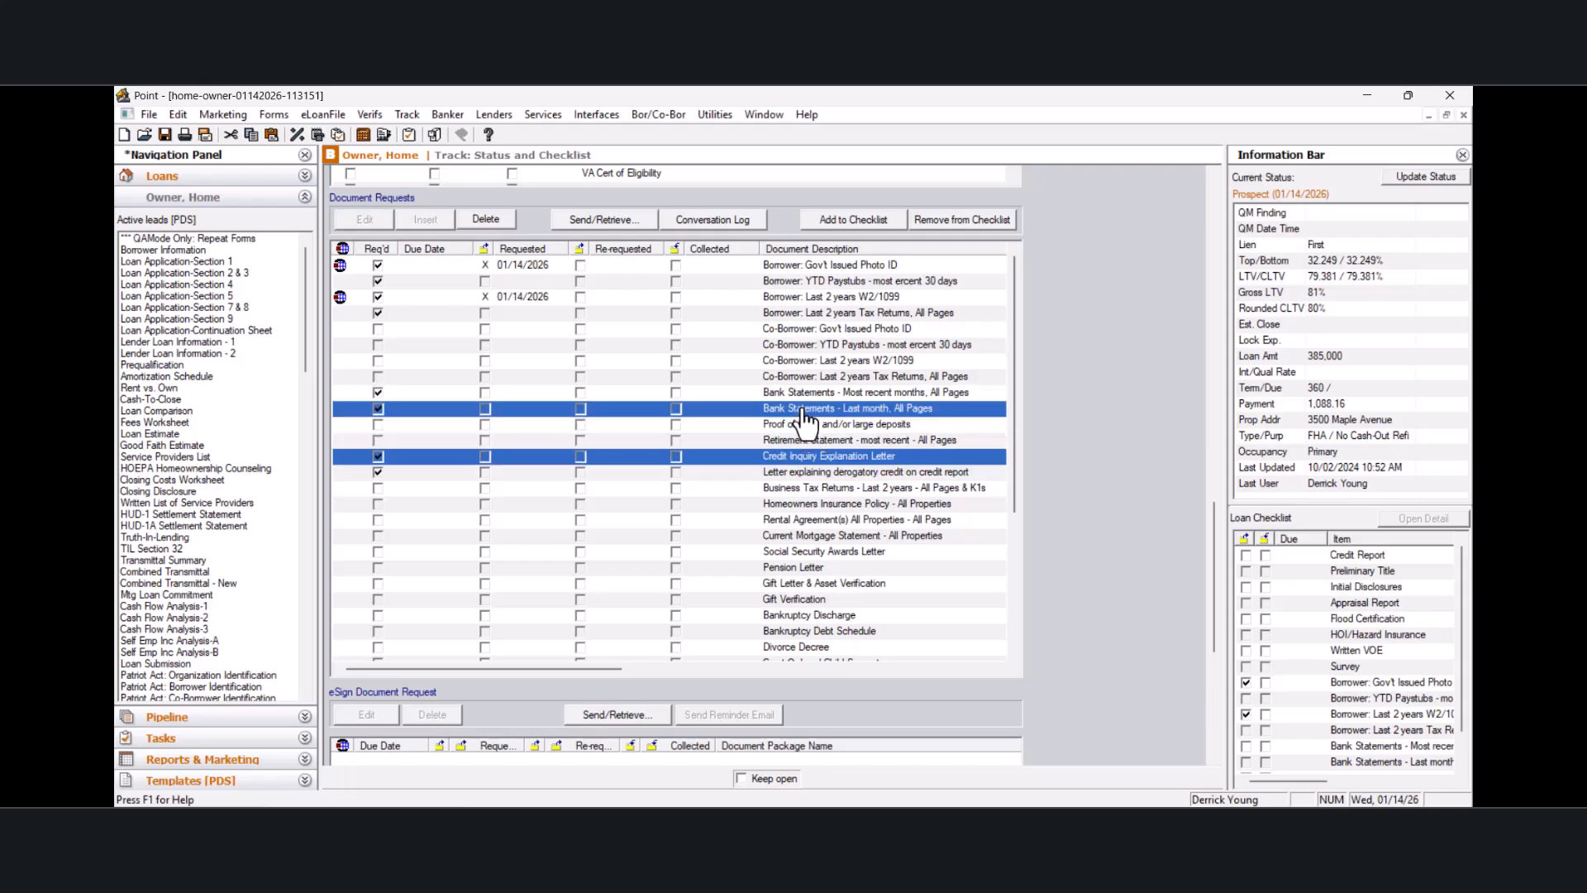
left_click(618, 223)
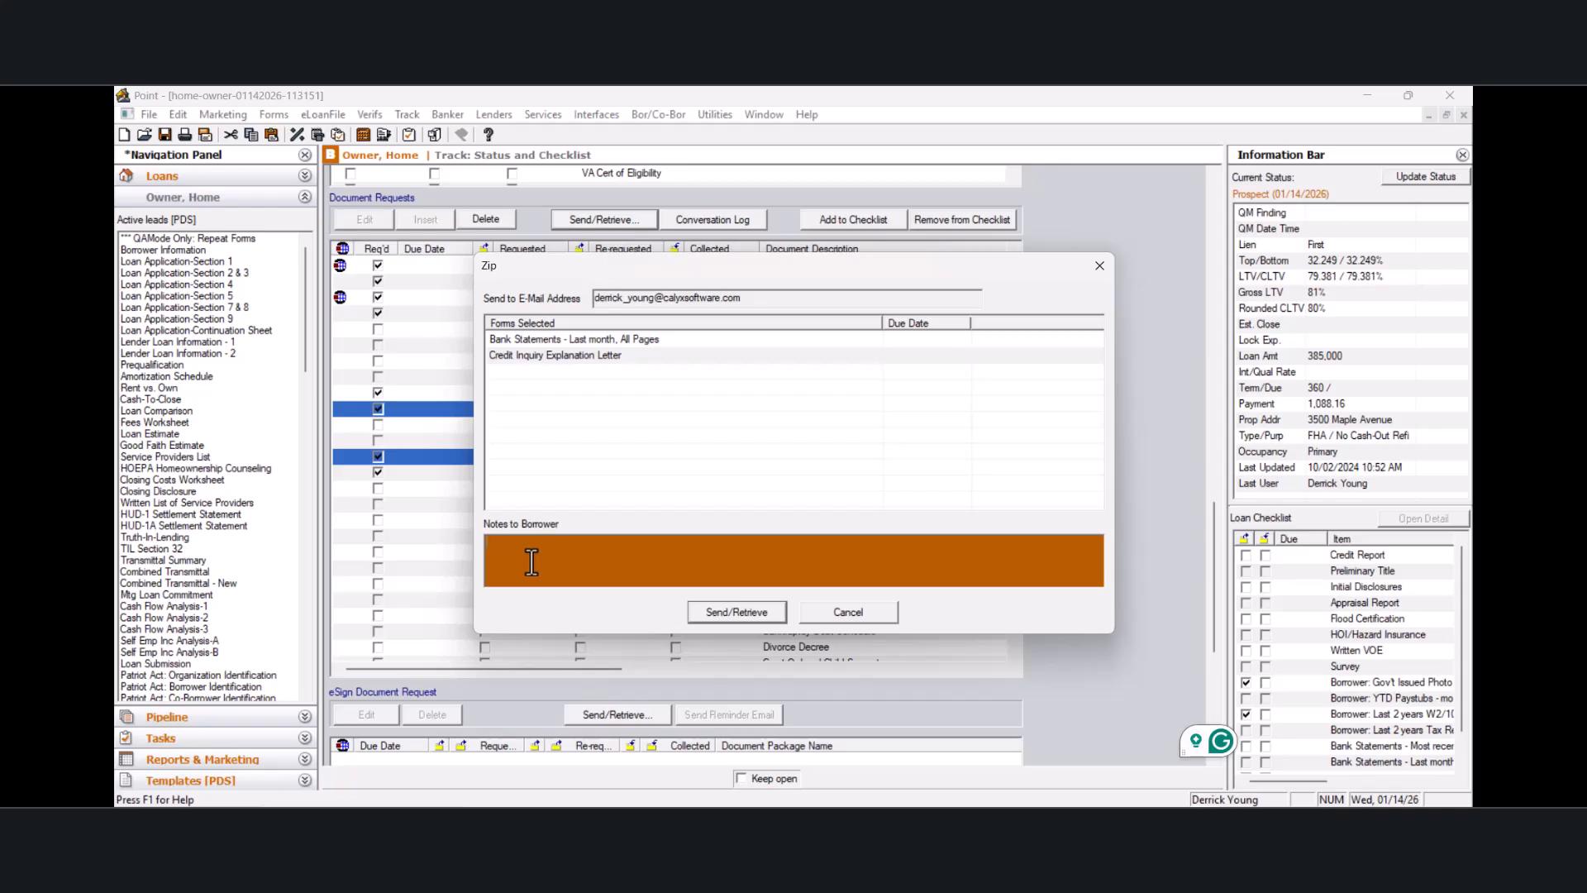
left_click(731, 612)
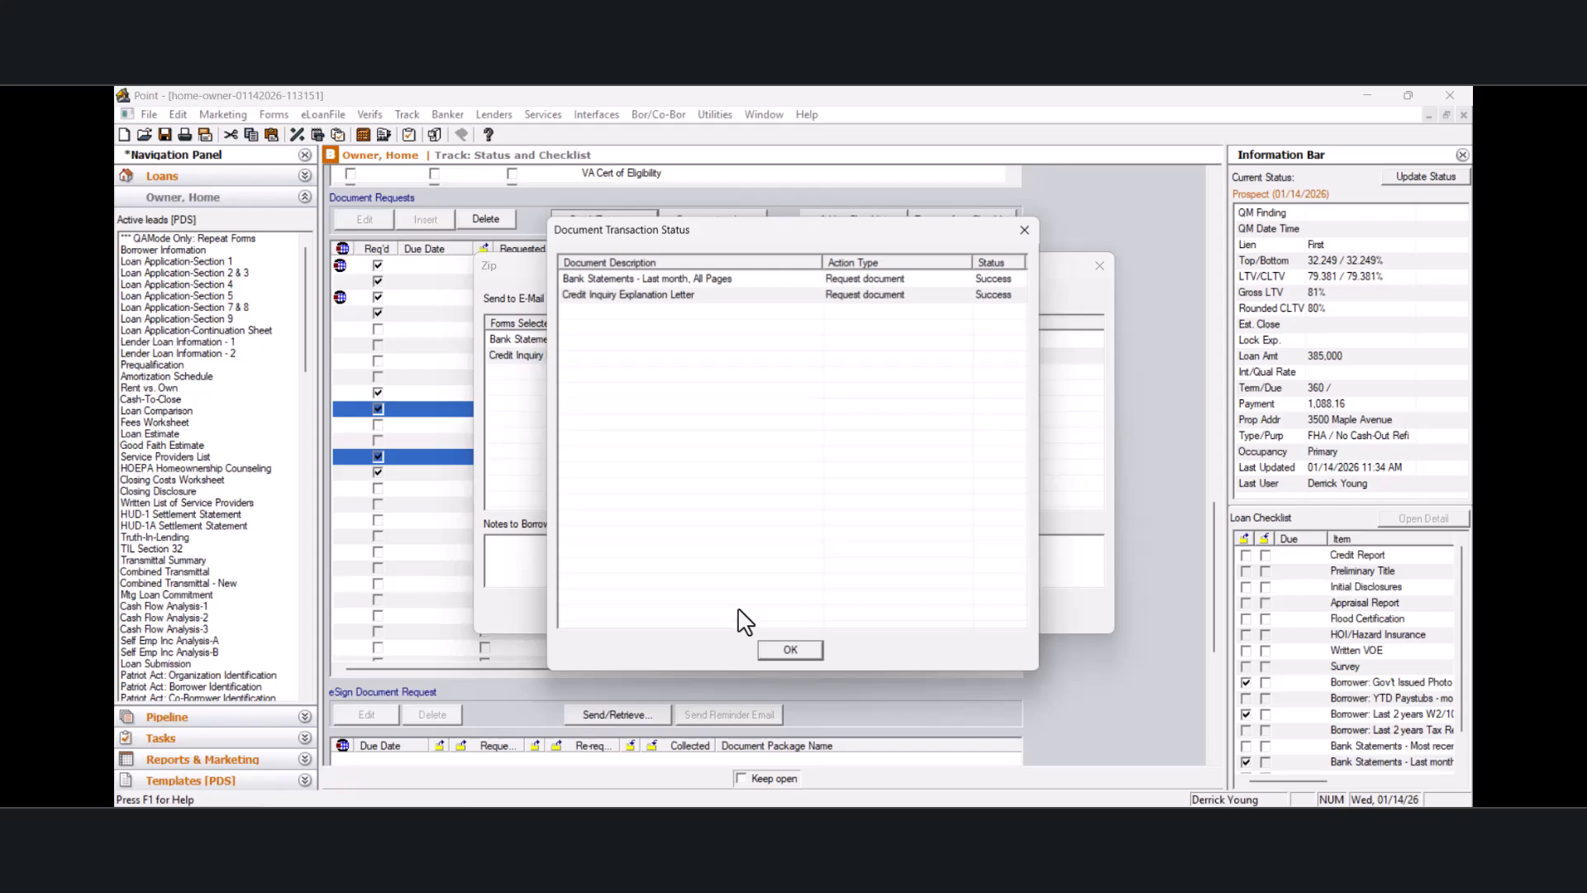
left_click(790, 650)
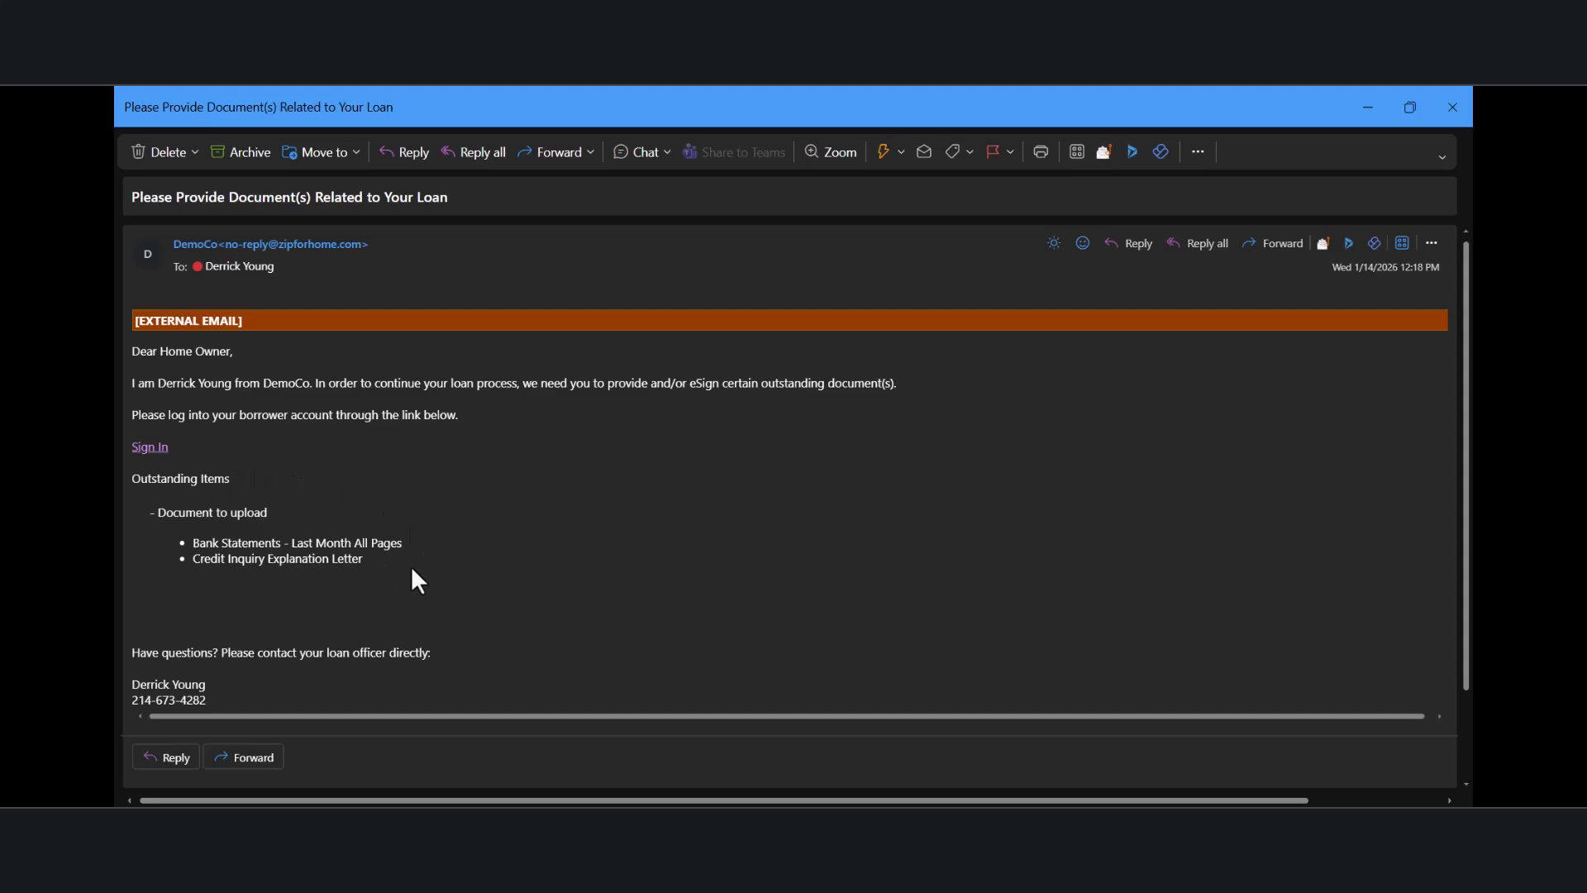
Step: Sign in to the borrower portal from the document request email with the account password and dismiss the outstanding documents notice
double_click(152, 451)
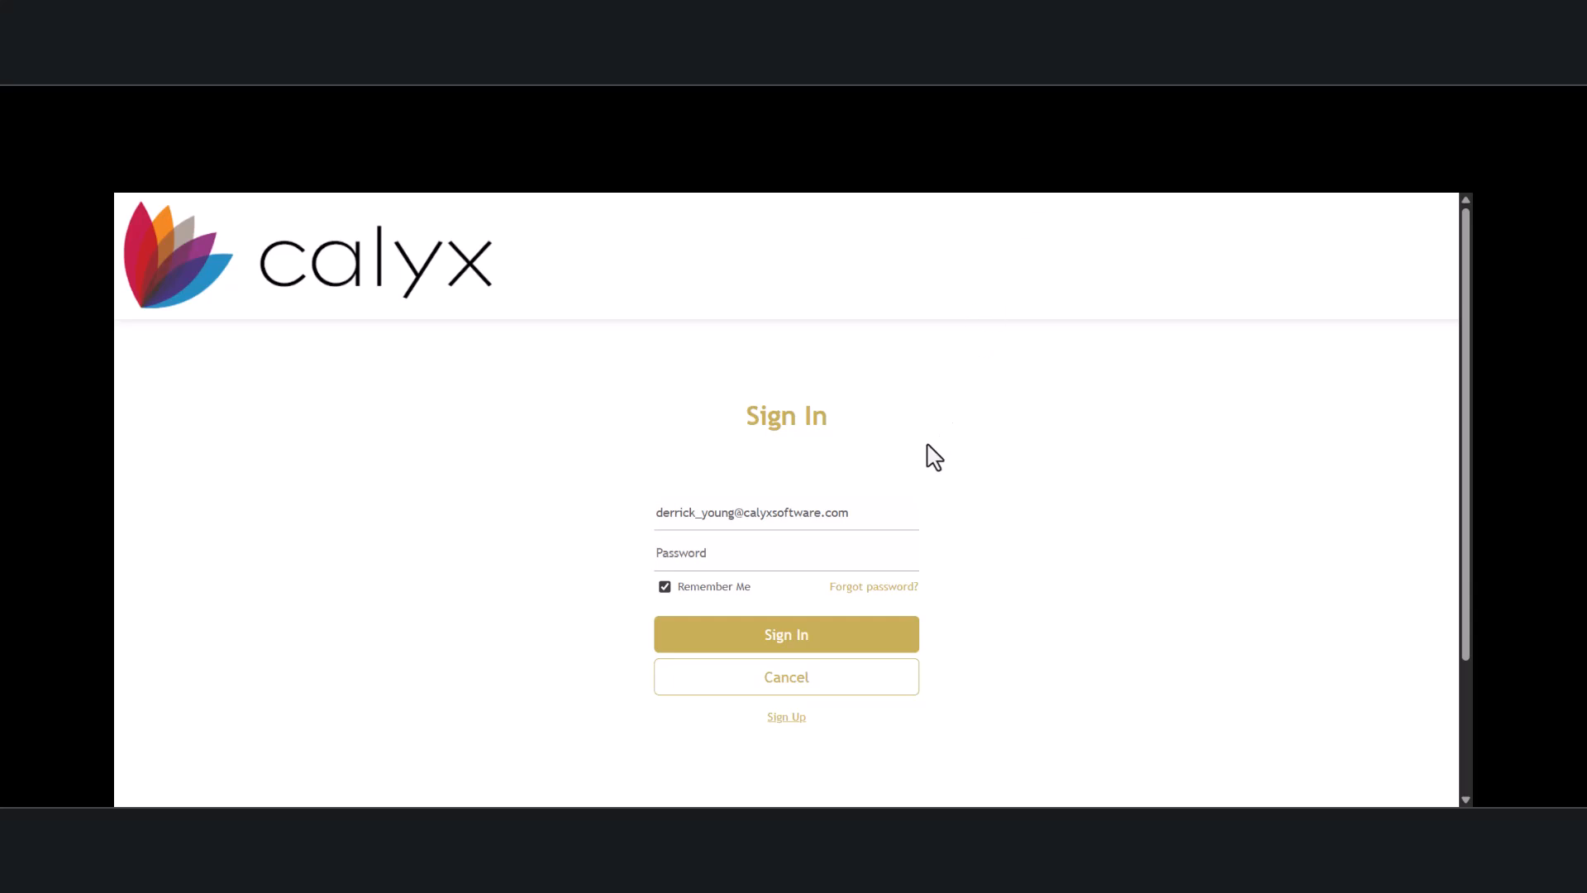
left_click(731, 556)
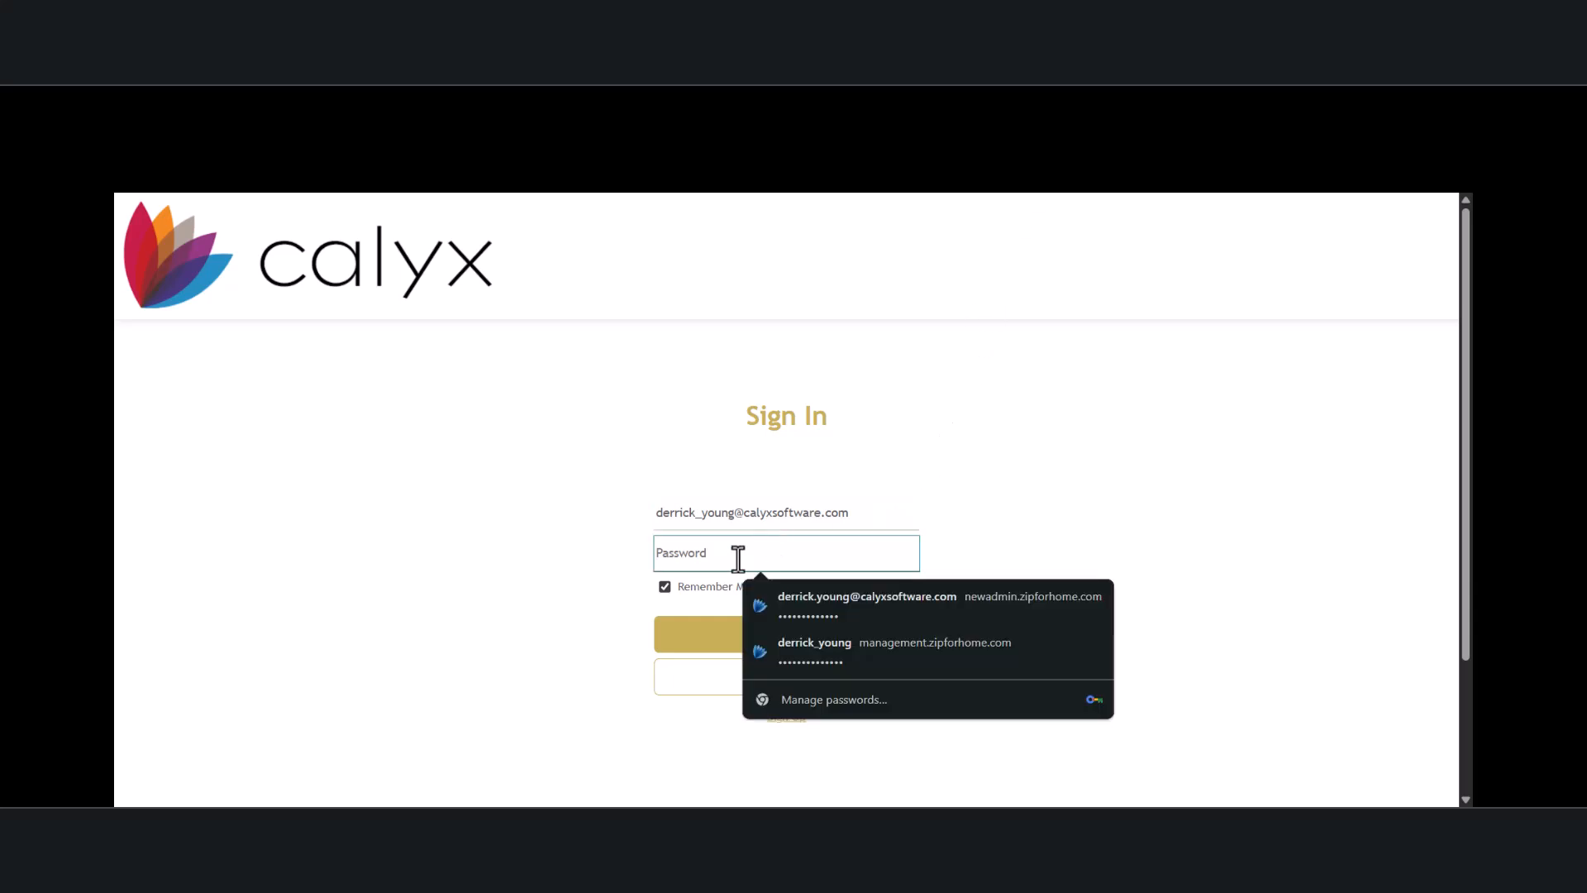
type("••••••••••")
key("Return")
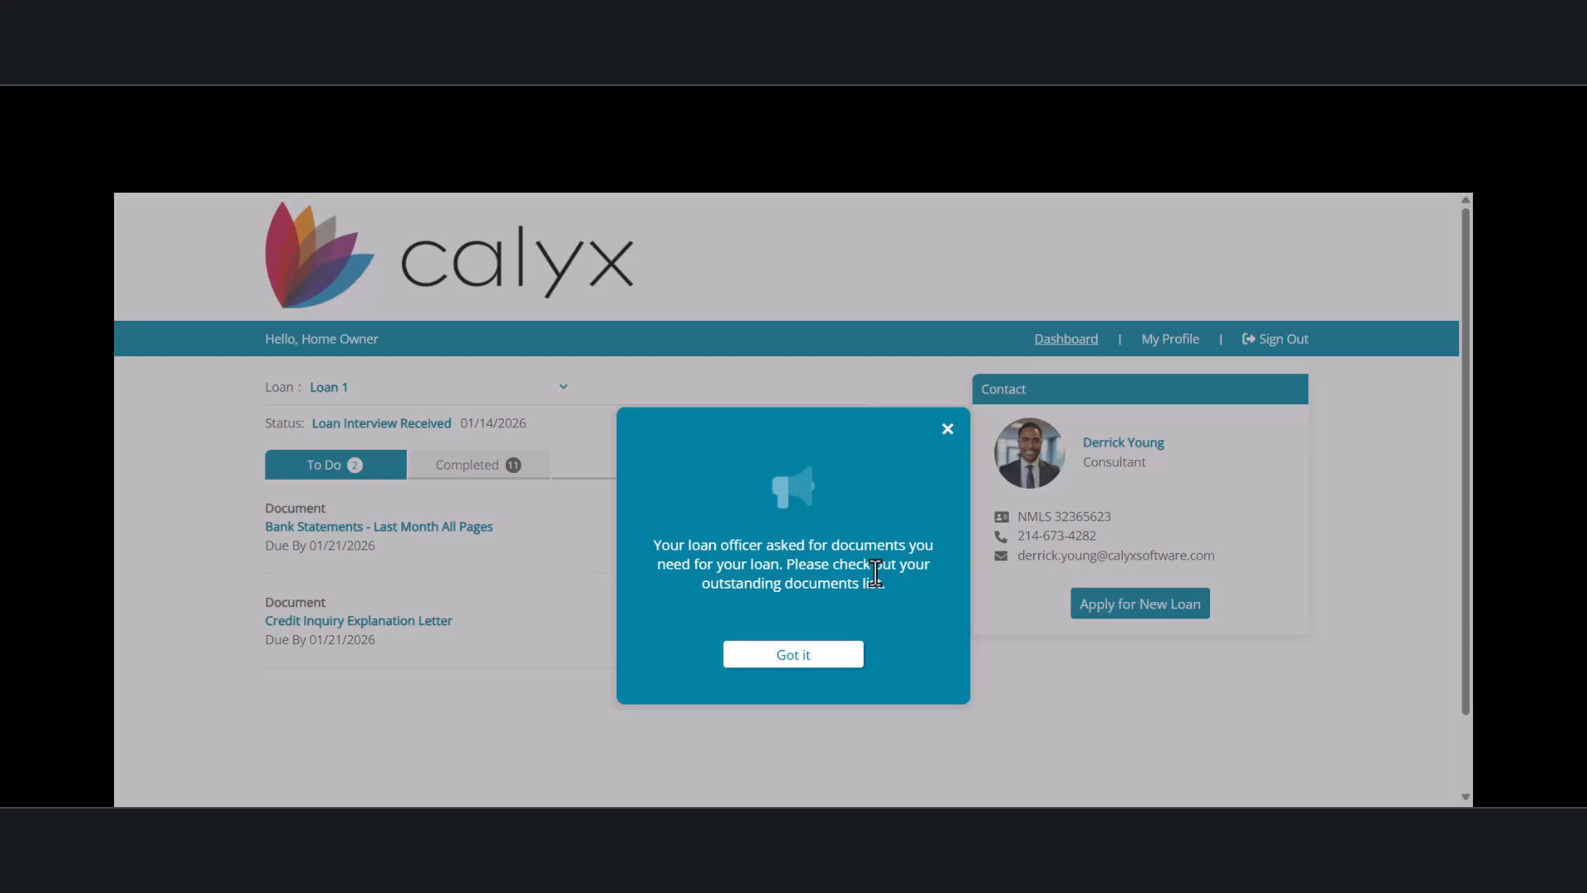
left_click(812, 661)
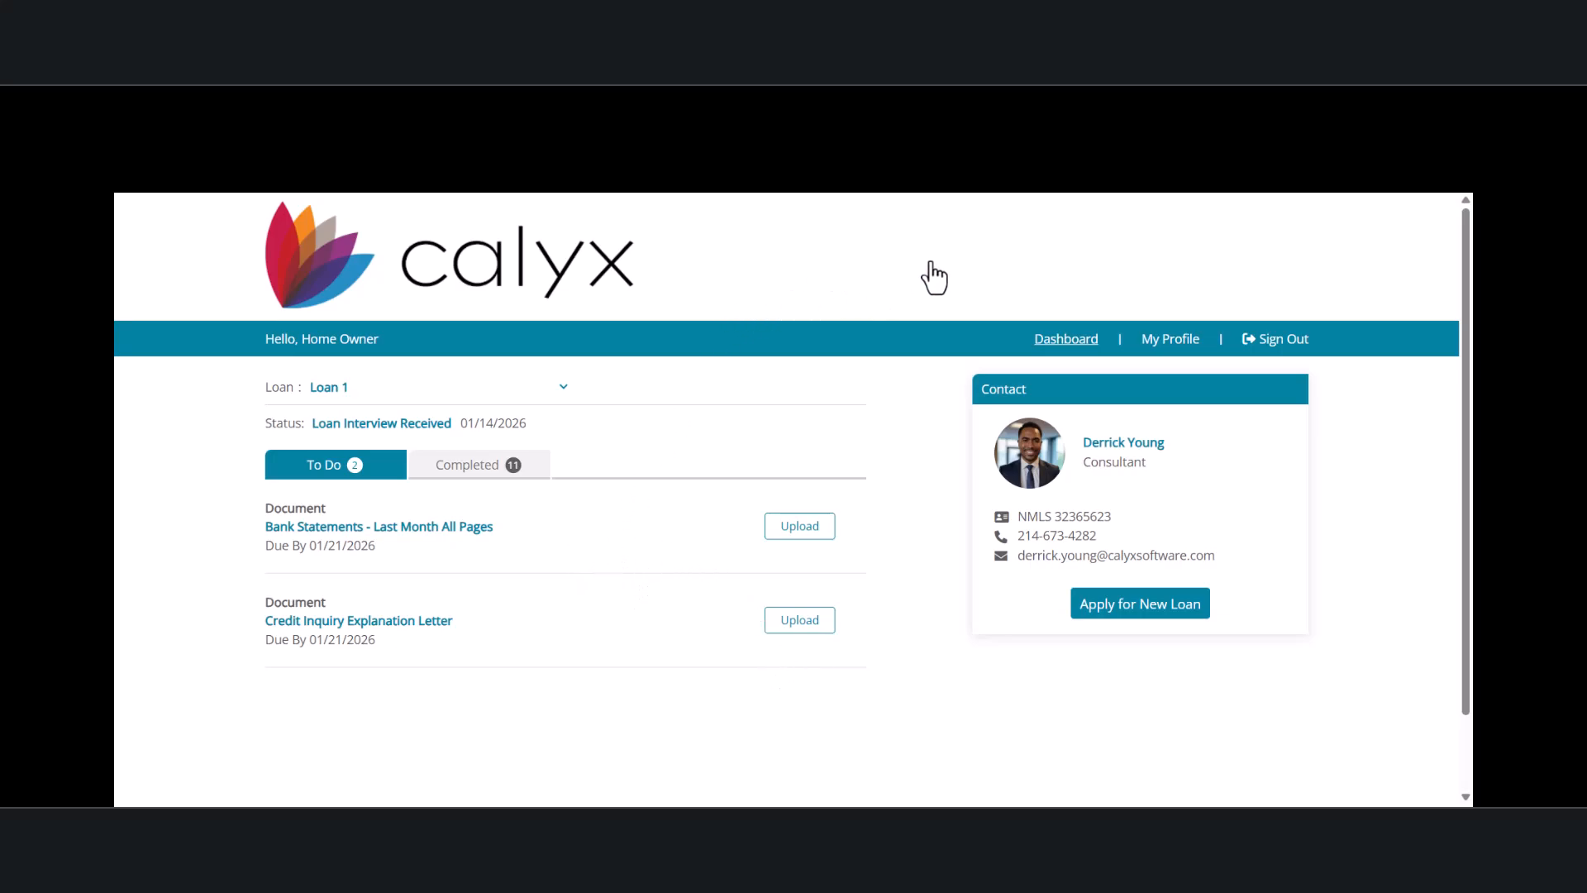
Step: Review the borrower profile's contact information, consent options and password reset section, and return to the dashboard
left_click(1180, 348)
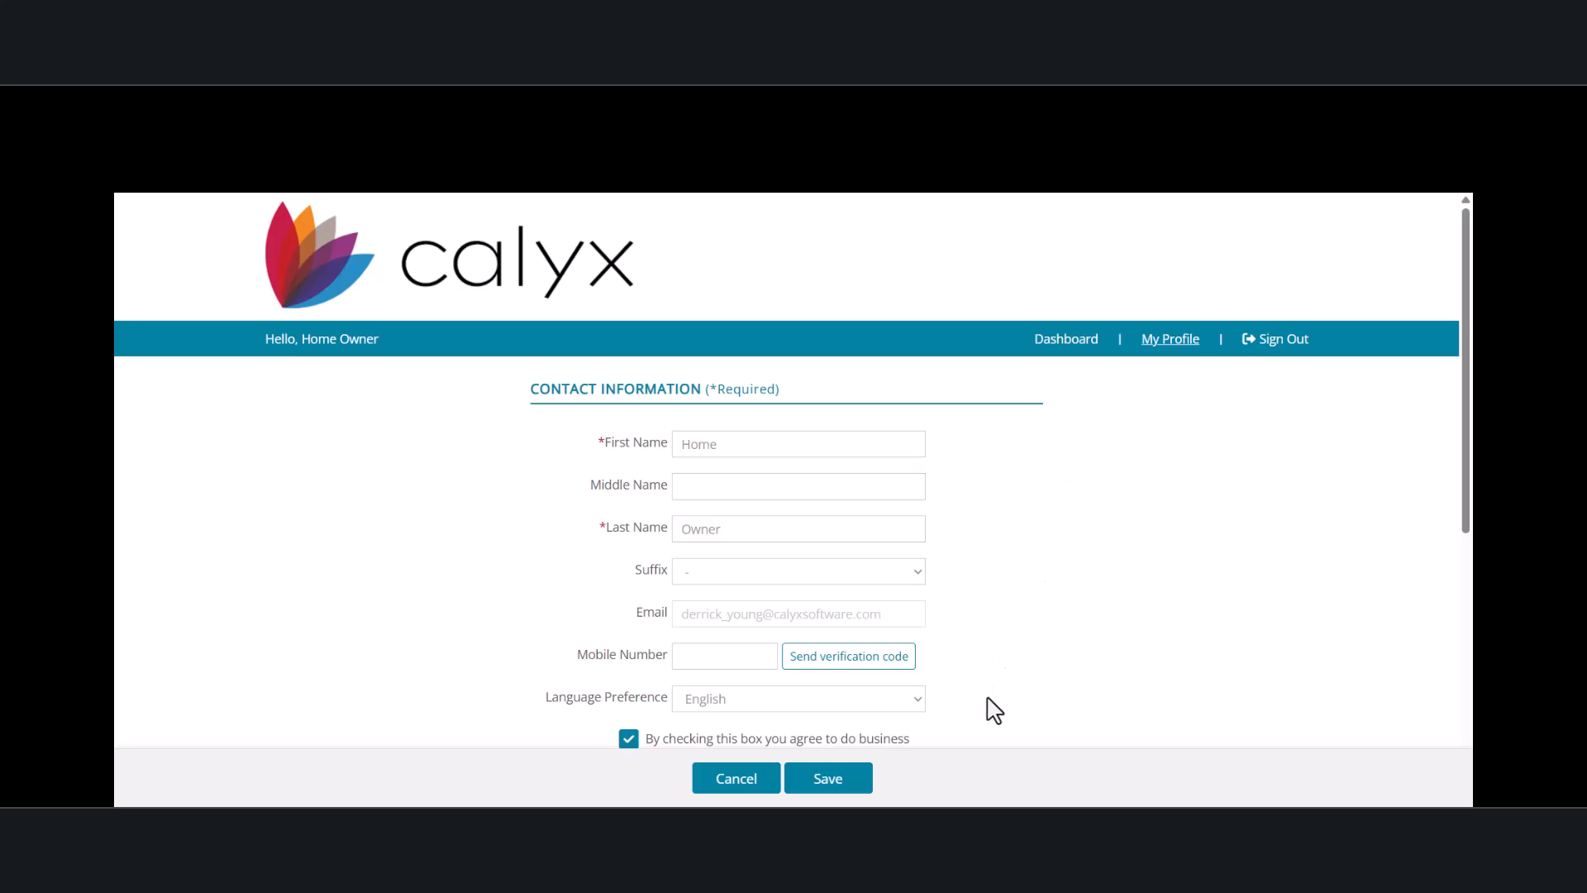
scroll(1062, 661, "down", 3)
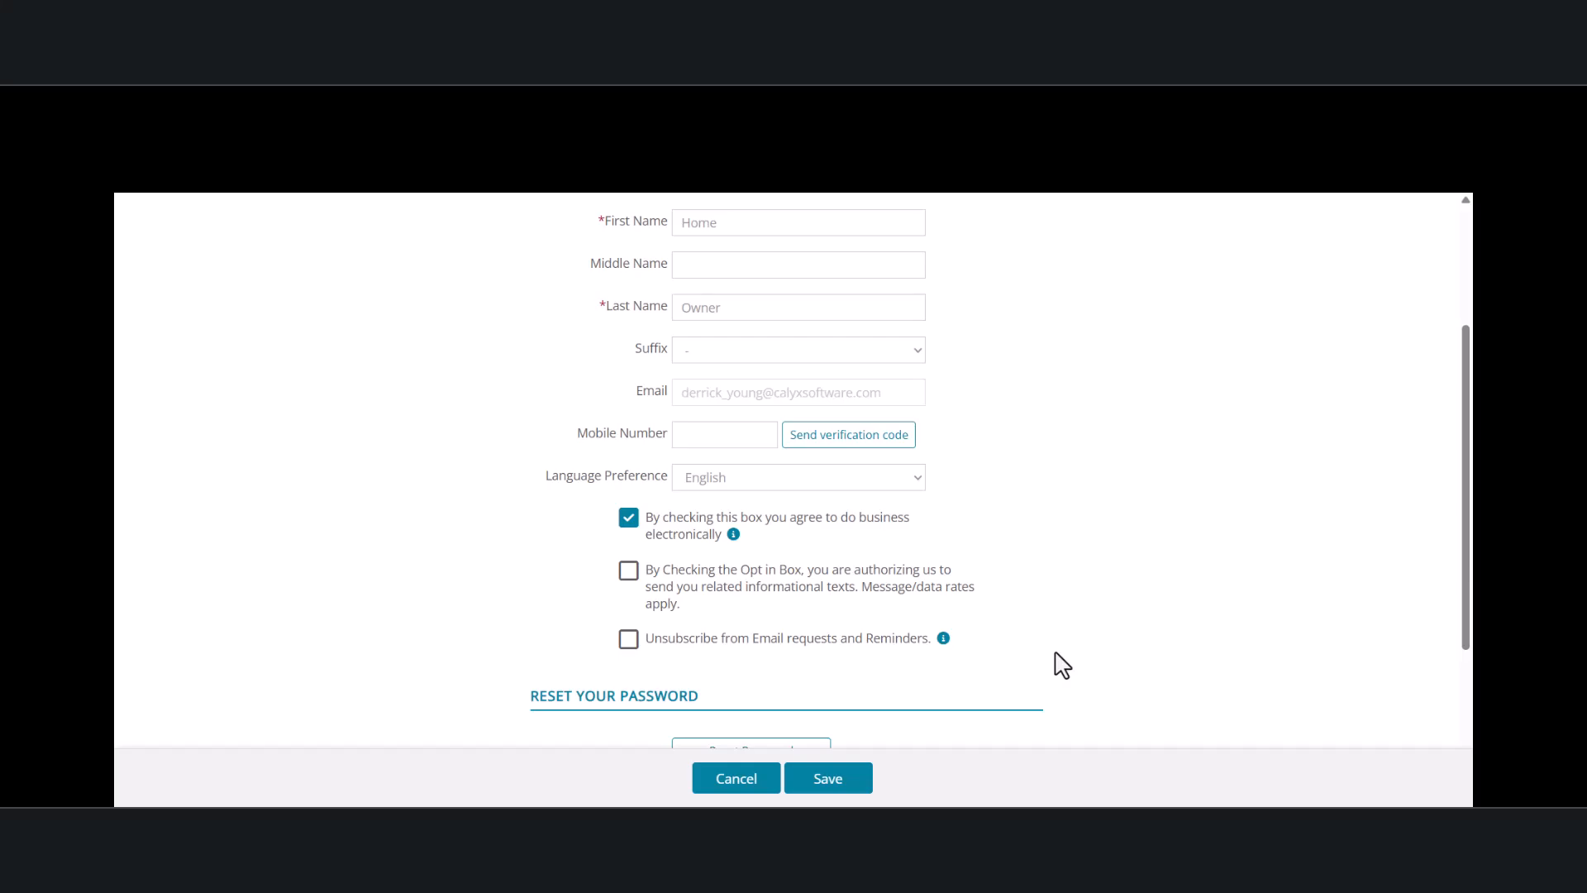
scroll(1062, 666, "down", 2)
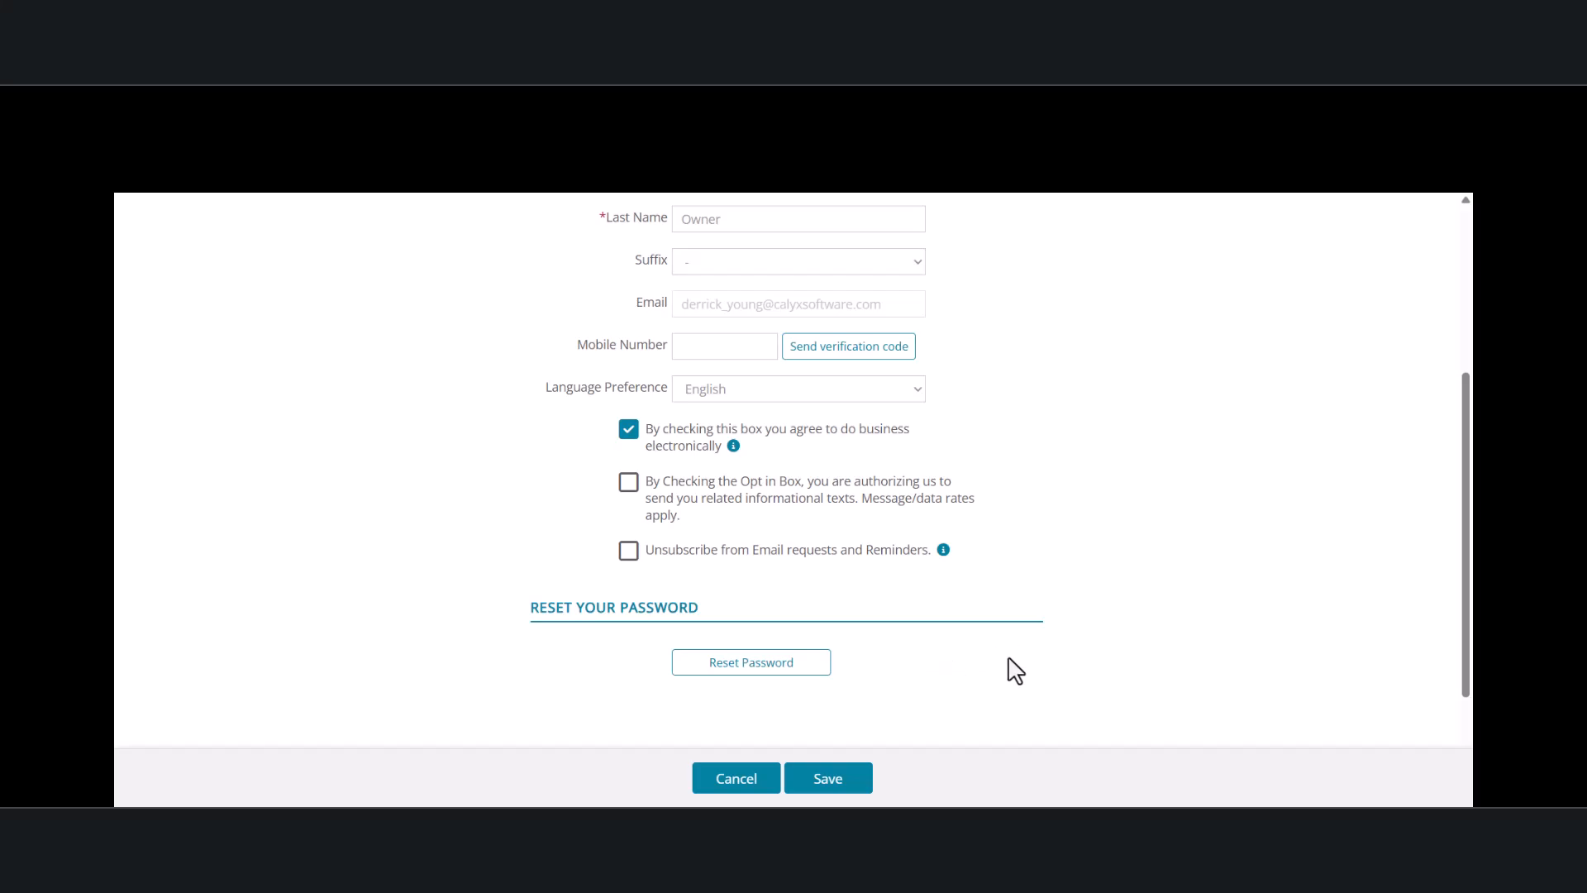
scroll(1009, 666, "up", 5)
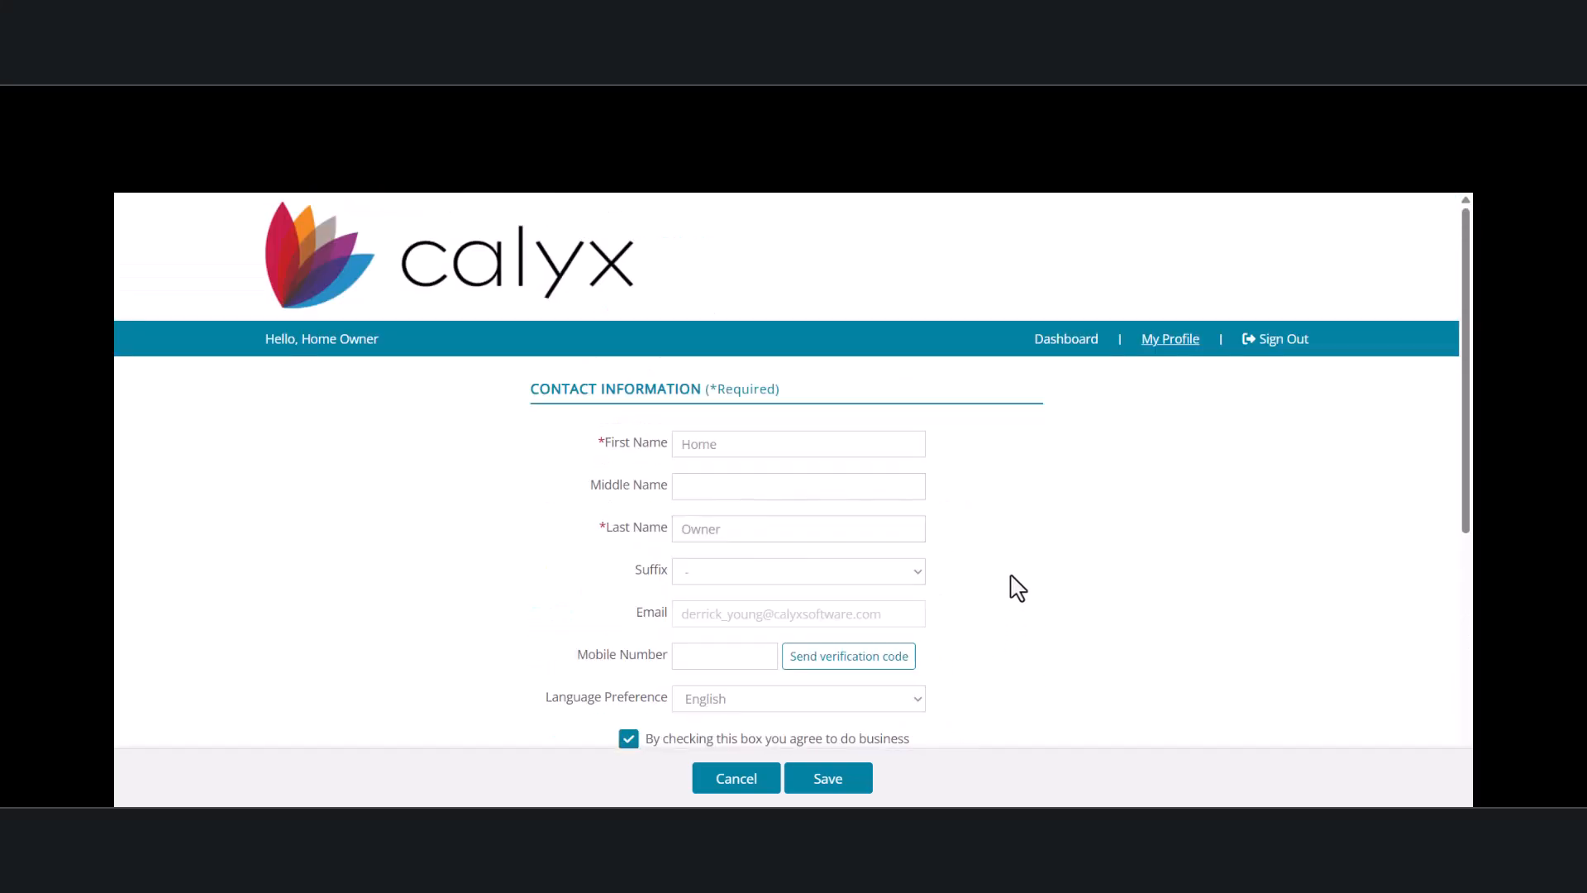
left_click(1066, 340)
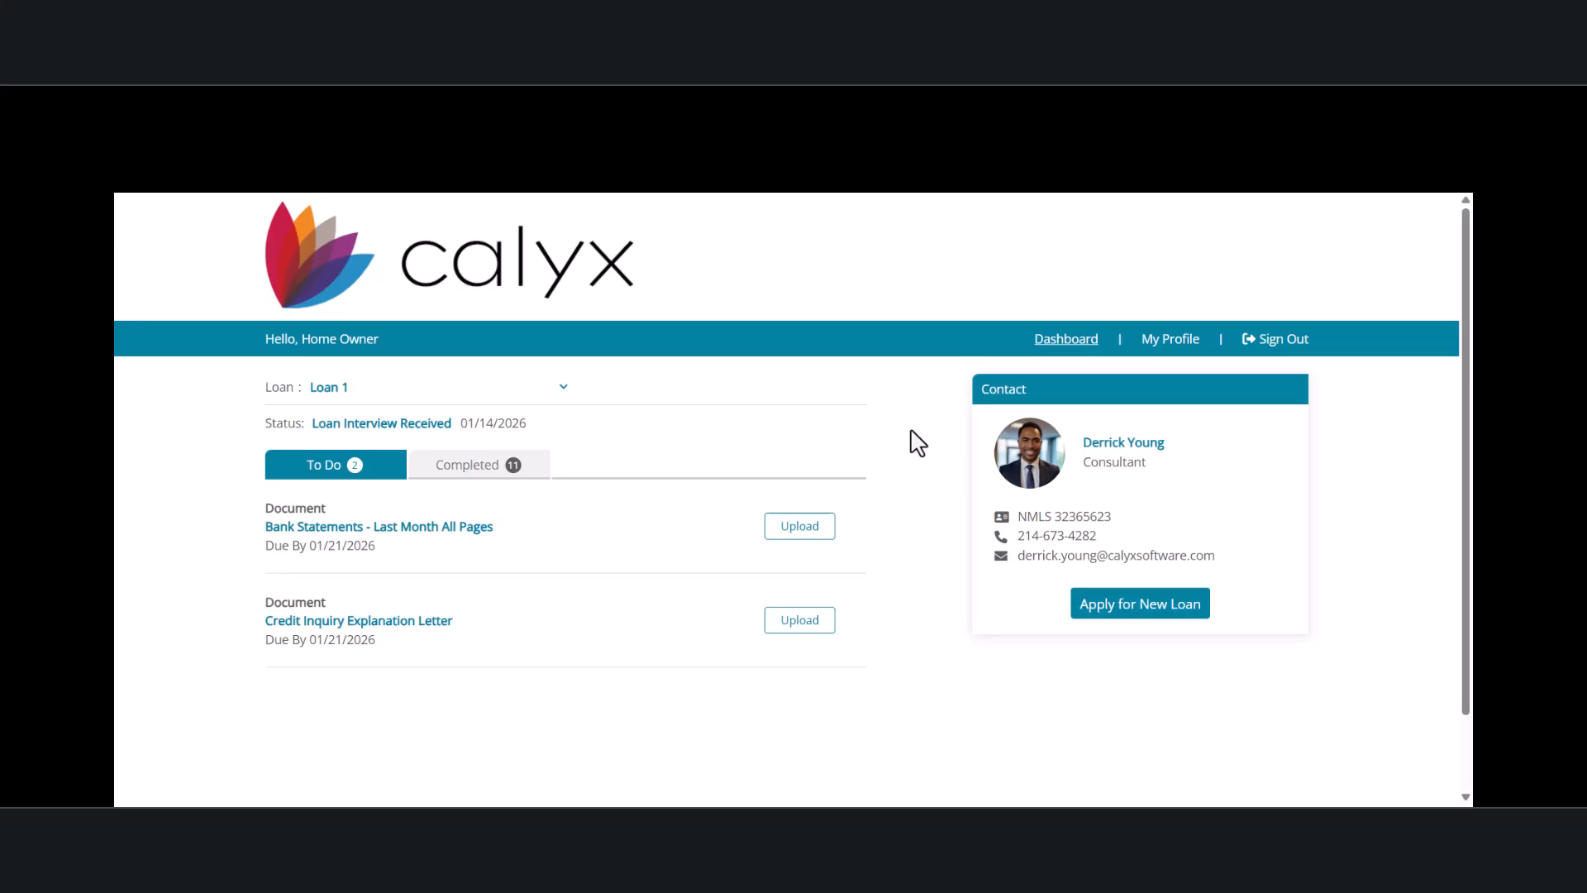
Step: Upload Bank Statements .pdf for the Bank Statements - Last Month All Pages request
left_click(796, 535)
left_click(794, 620)
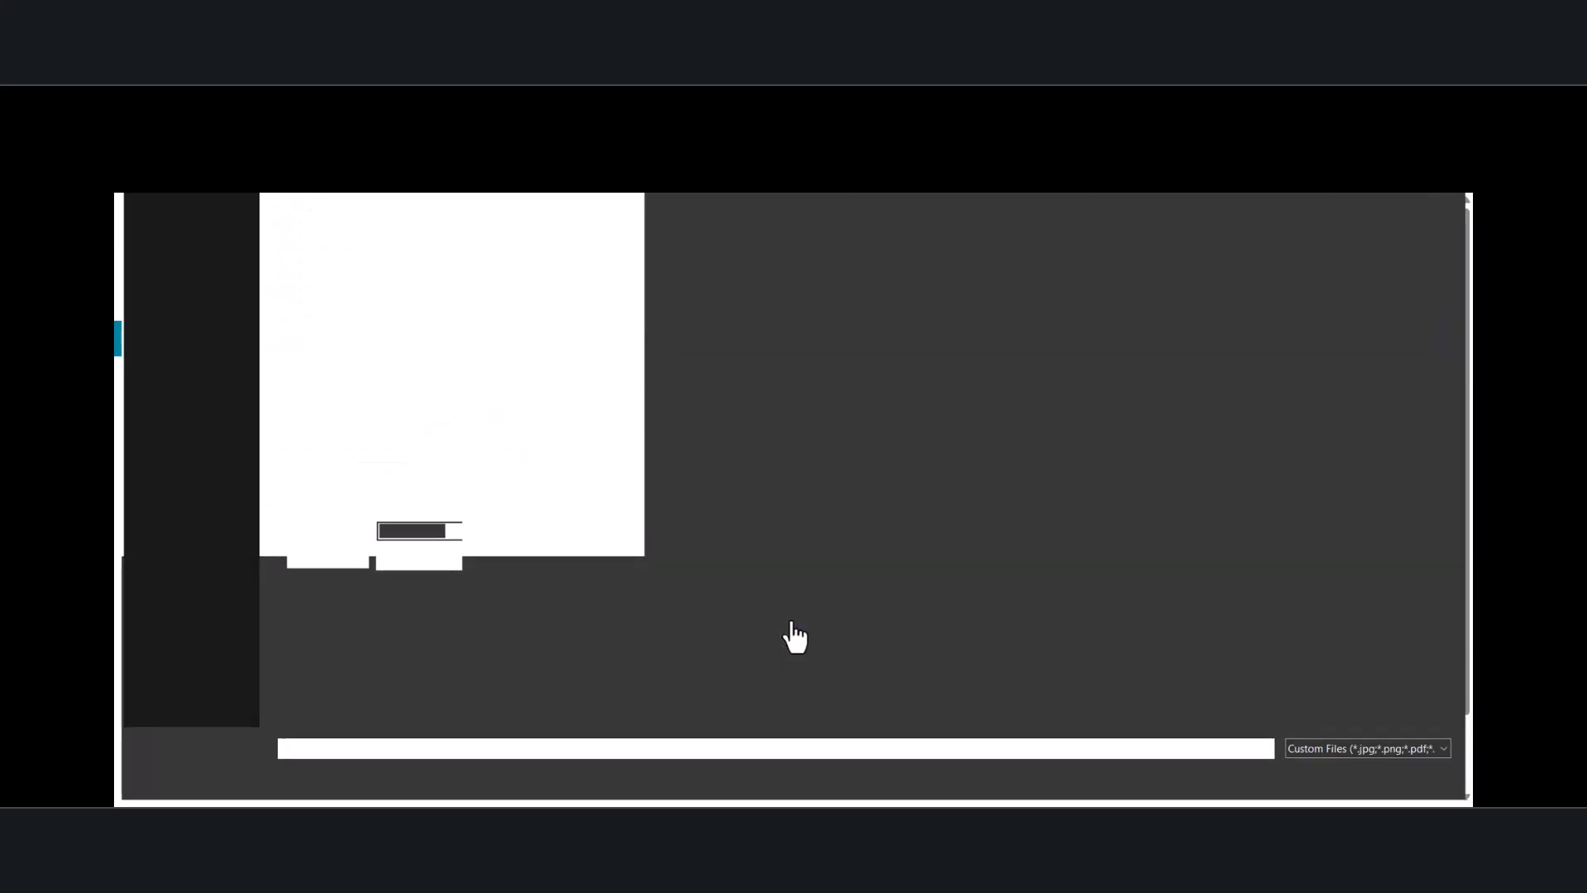
left_click(459, 228)
left_click(1324, 776)
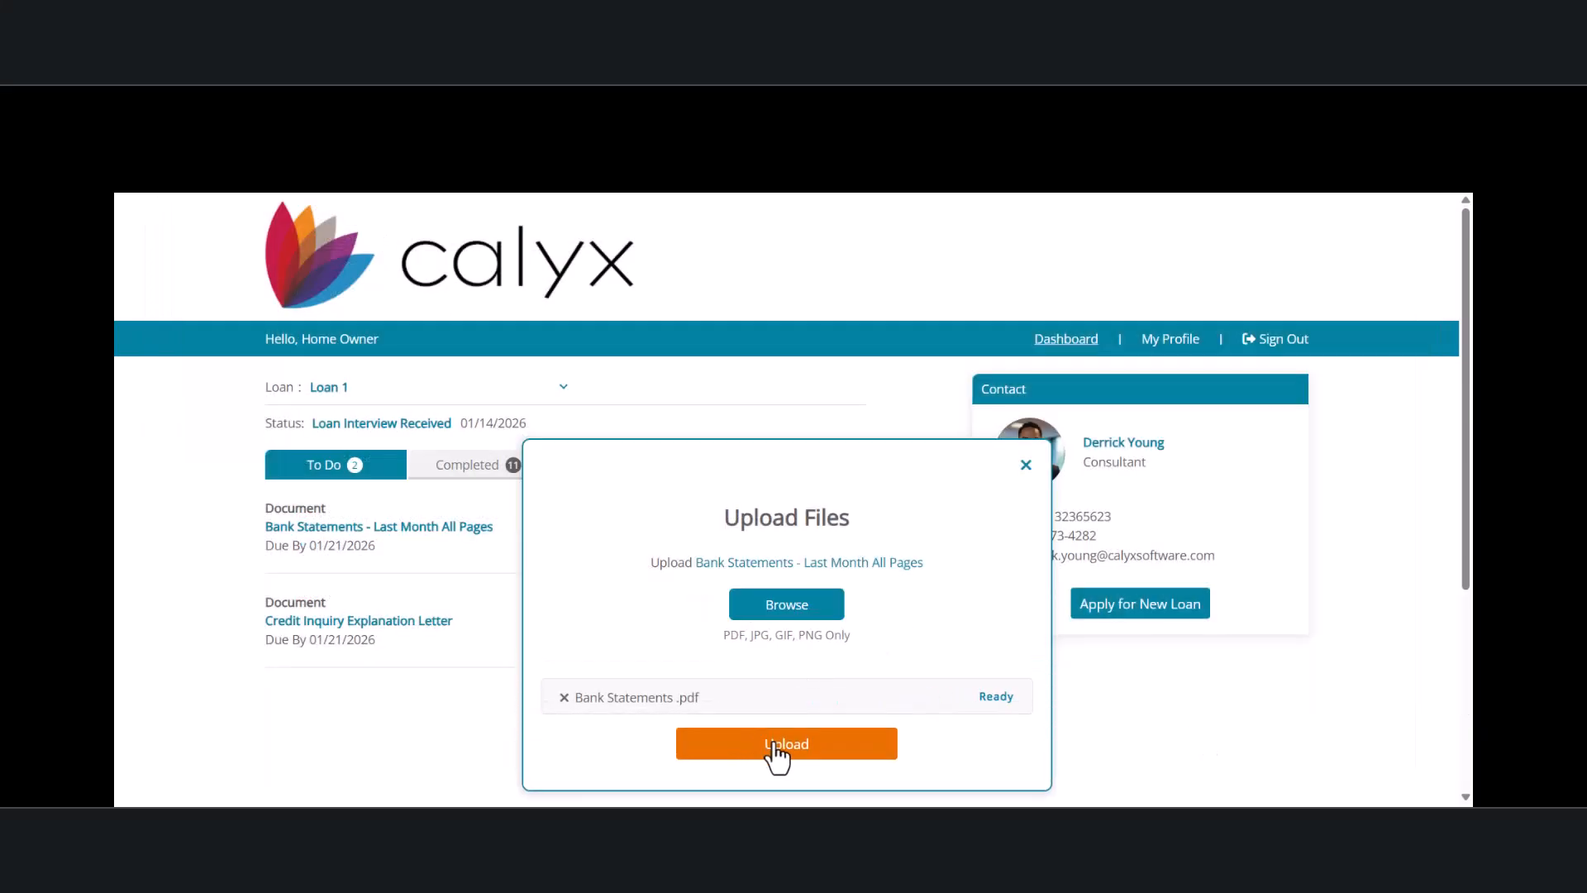
left_click(776, 747)
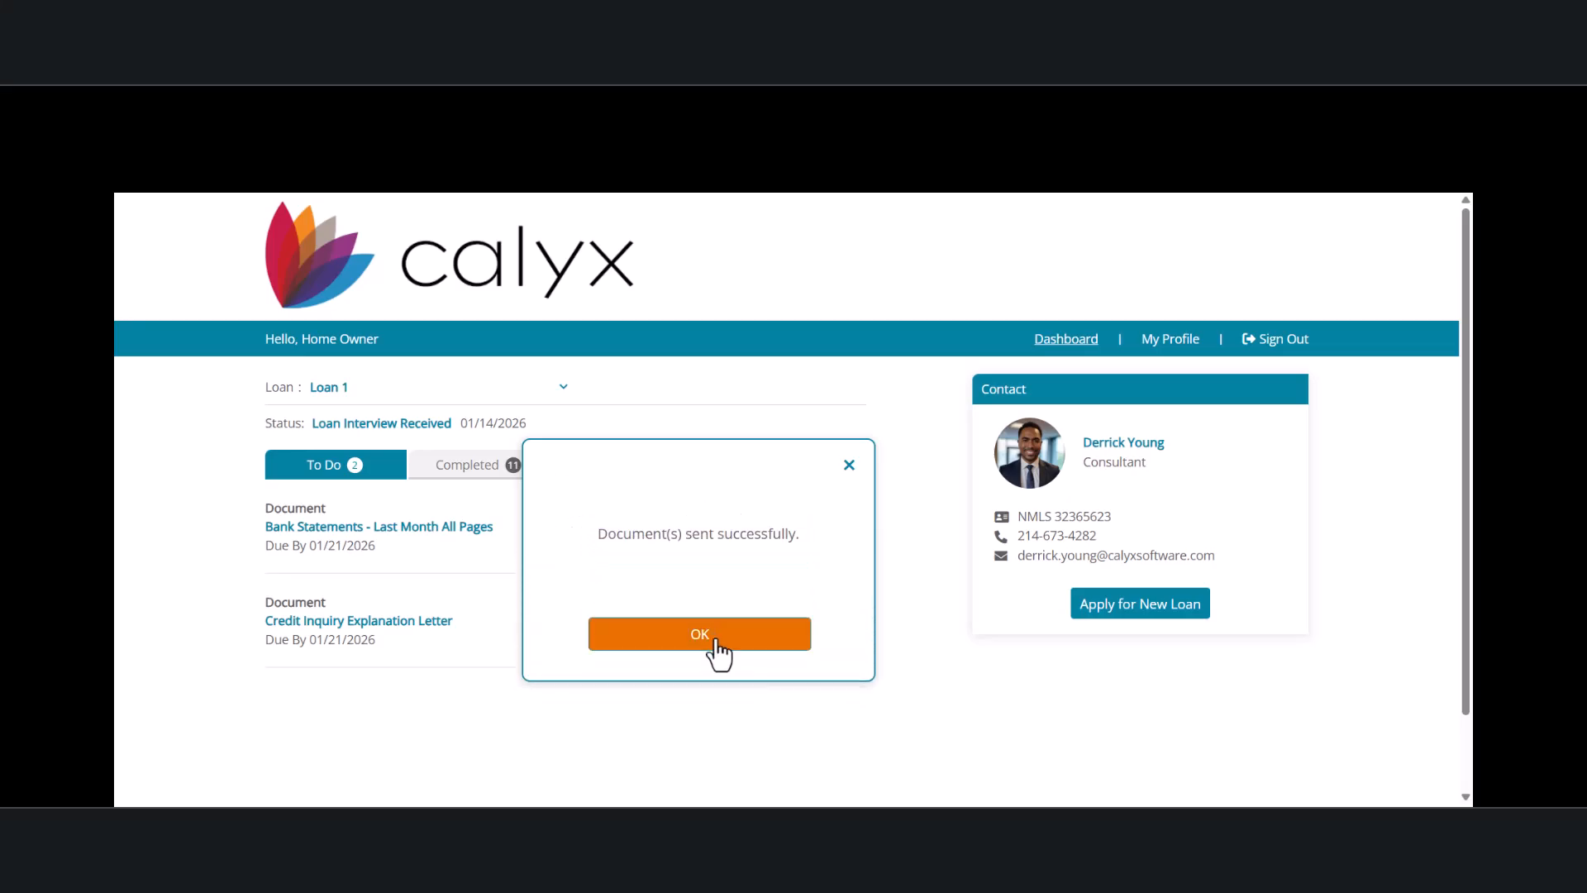
left_click(716, 646)
Step: Upload Drivers License .pdf for the Credit Inquiry Explanation Letter request
left_click(781, 533)
left_click(806, 630)
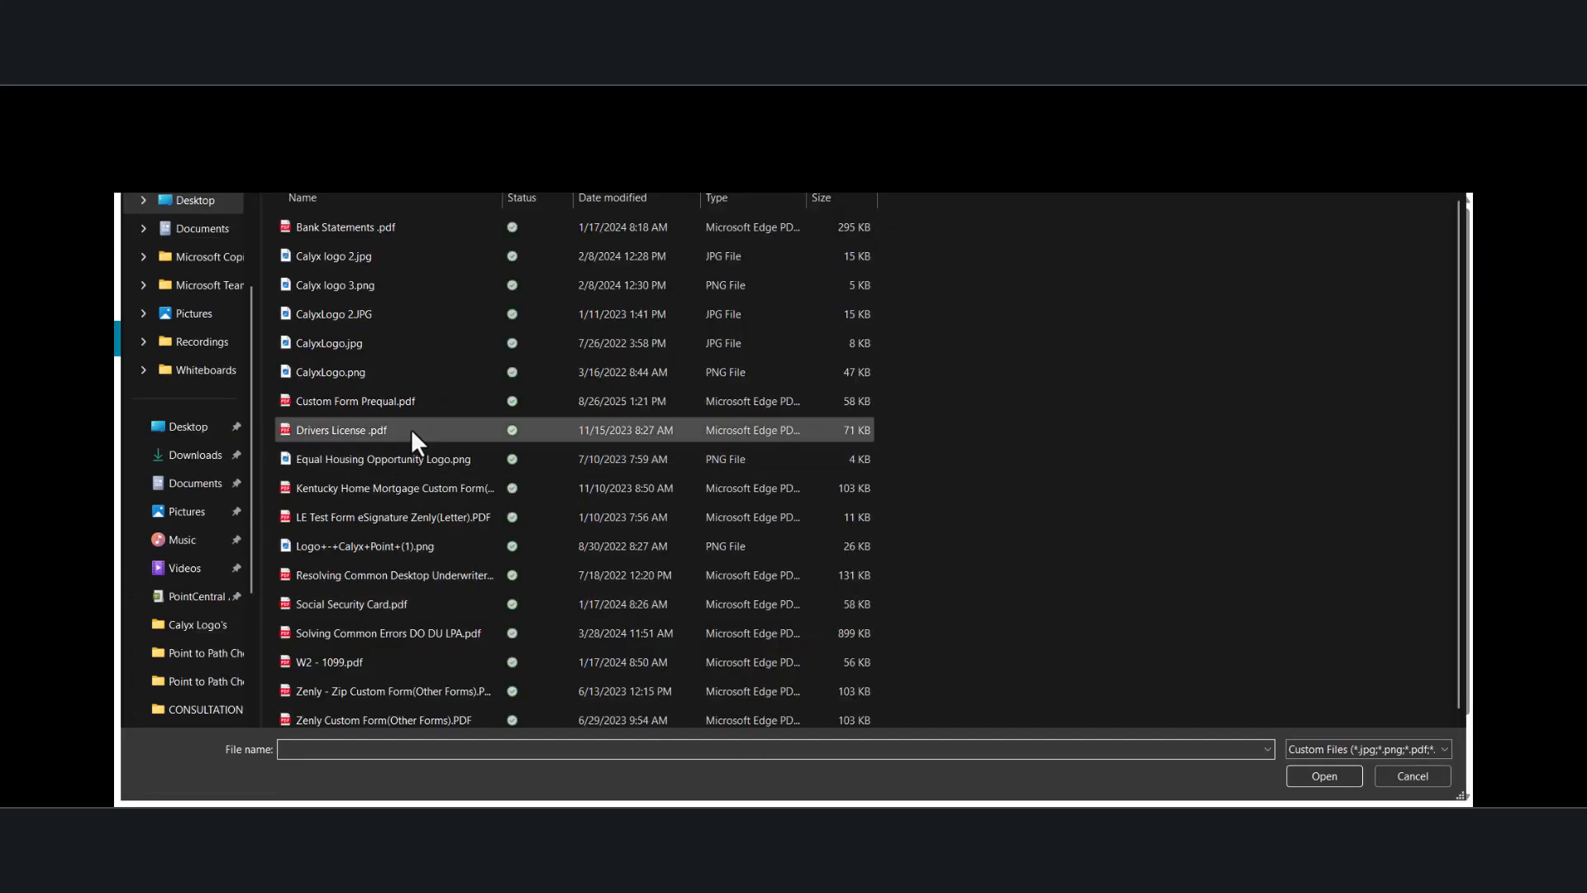
double_click(414, 443)
left_click(794, 742)
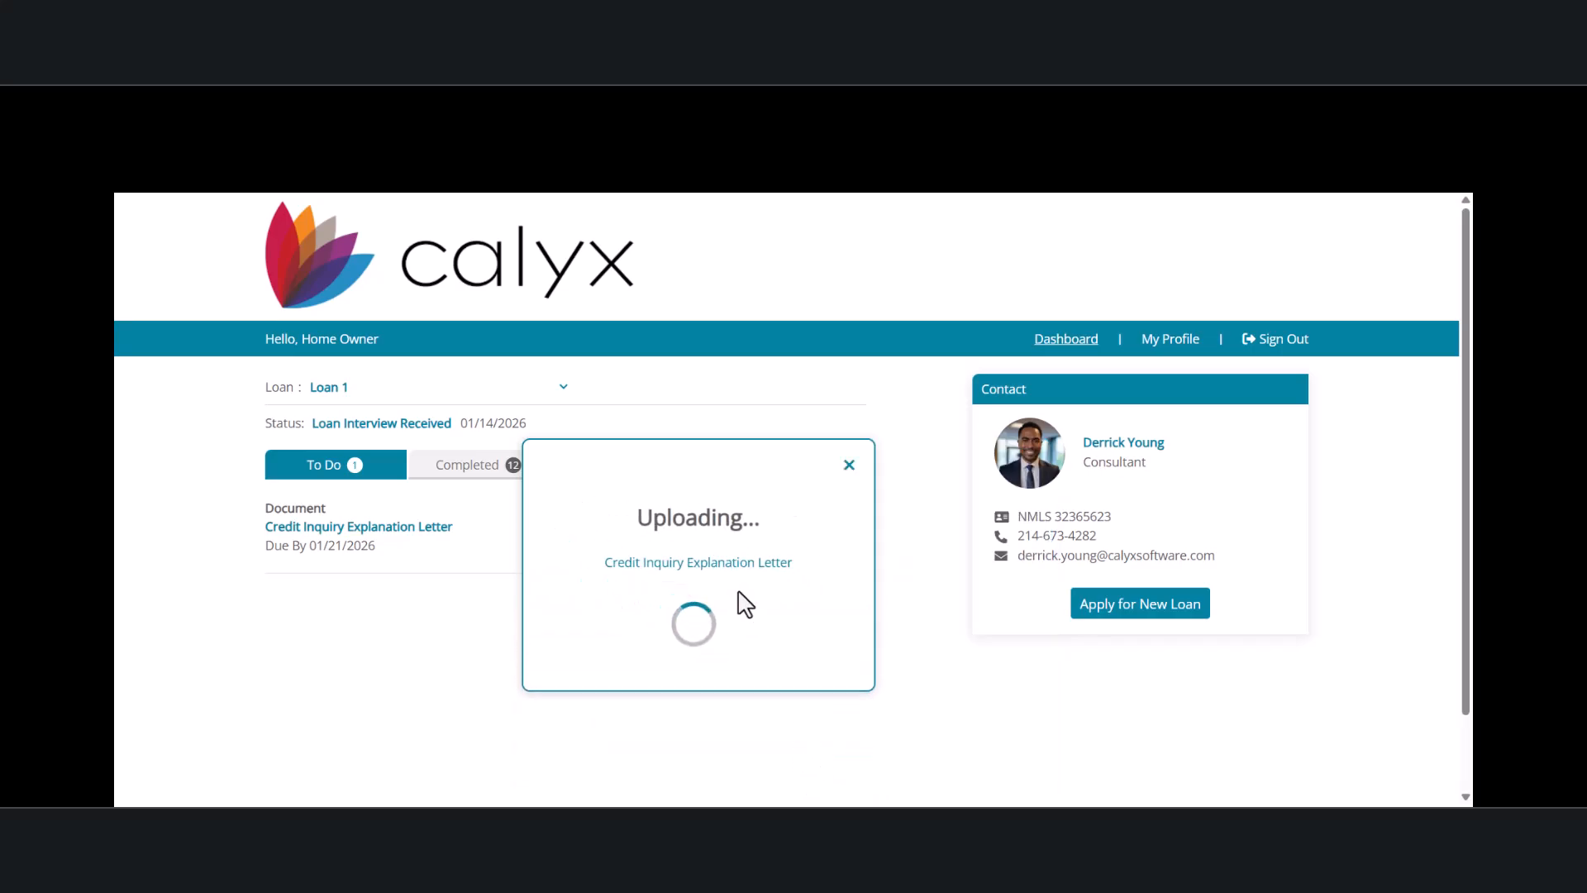
left_click(717, 649)
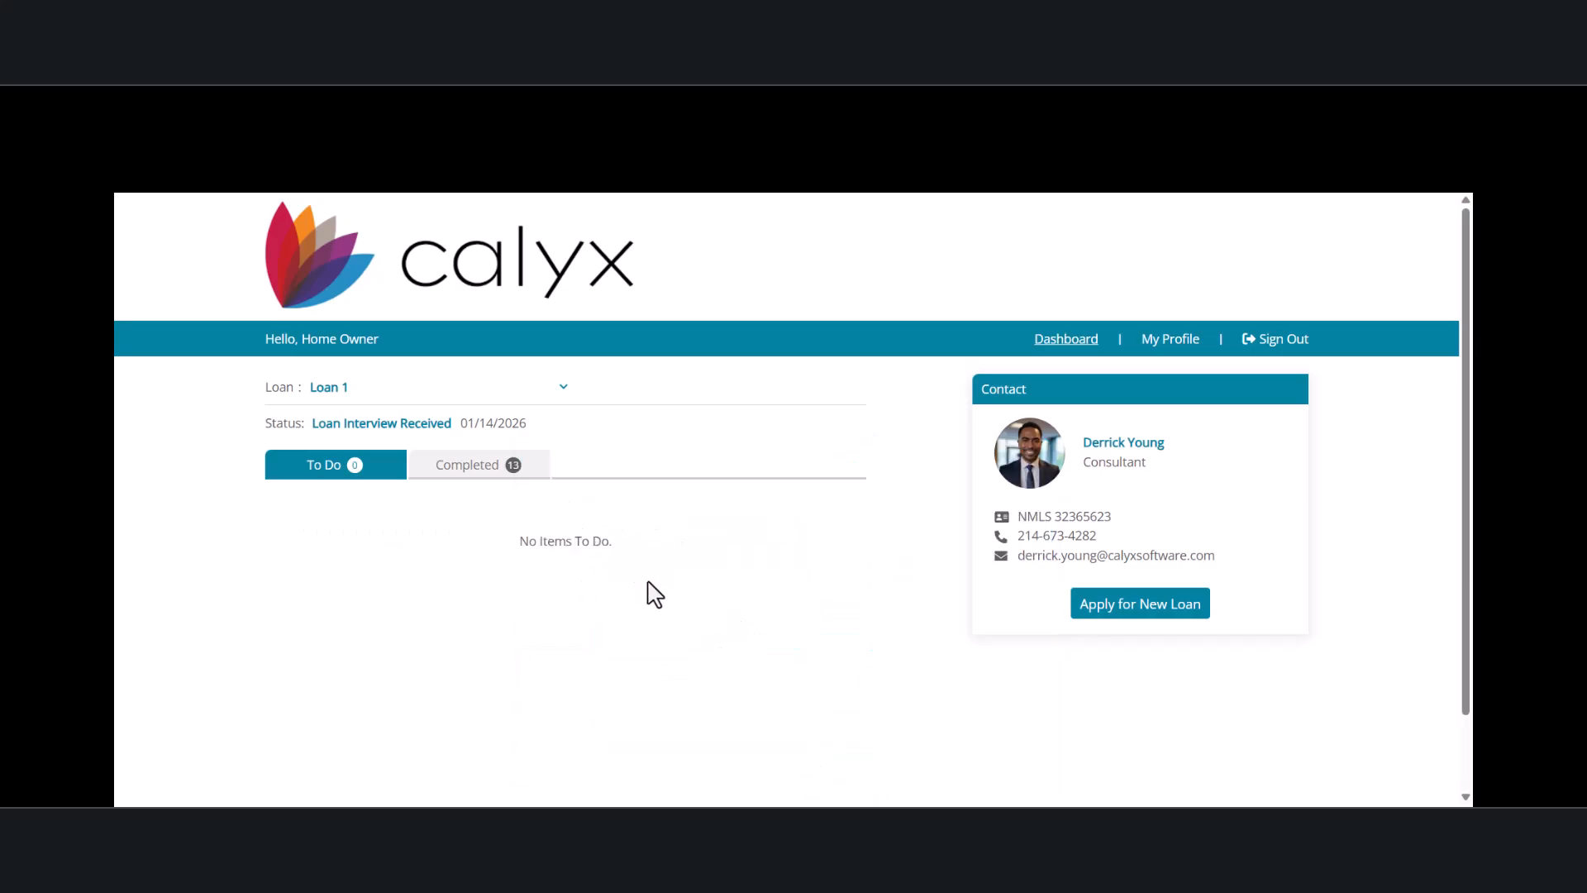
Step: Review the completed documents listed for Loan 1 in the borrower portal
left_click(466, 465)
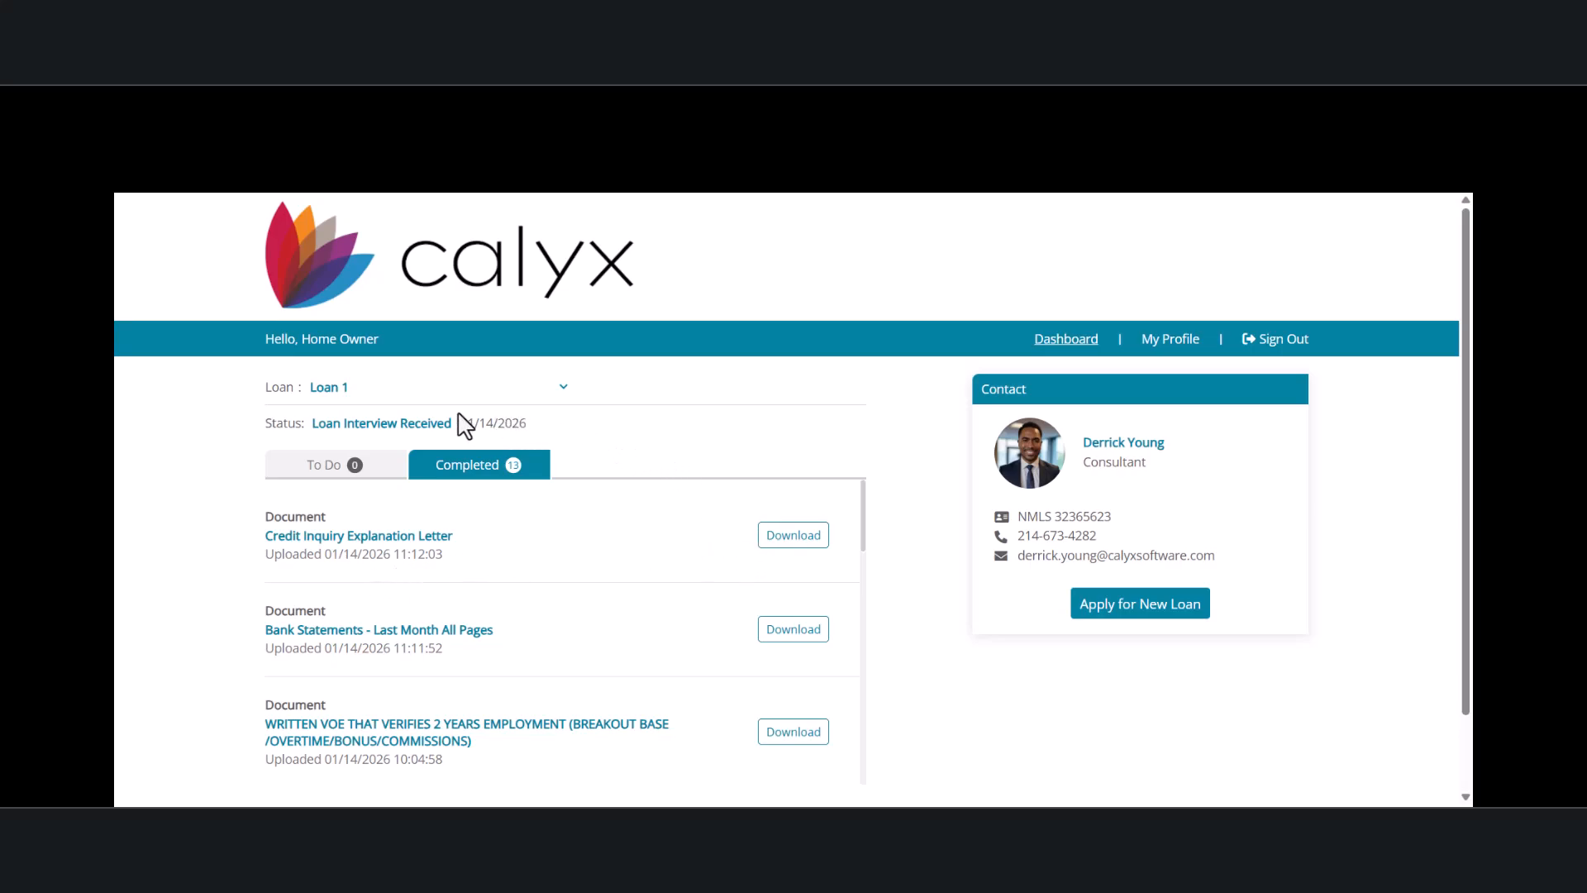
left_click(322, 480)
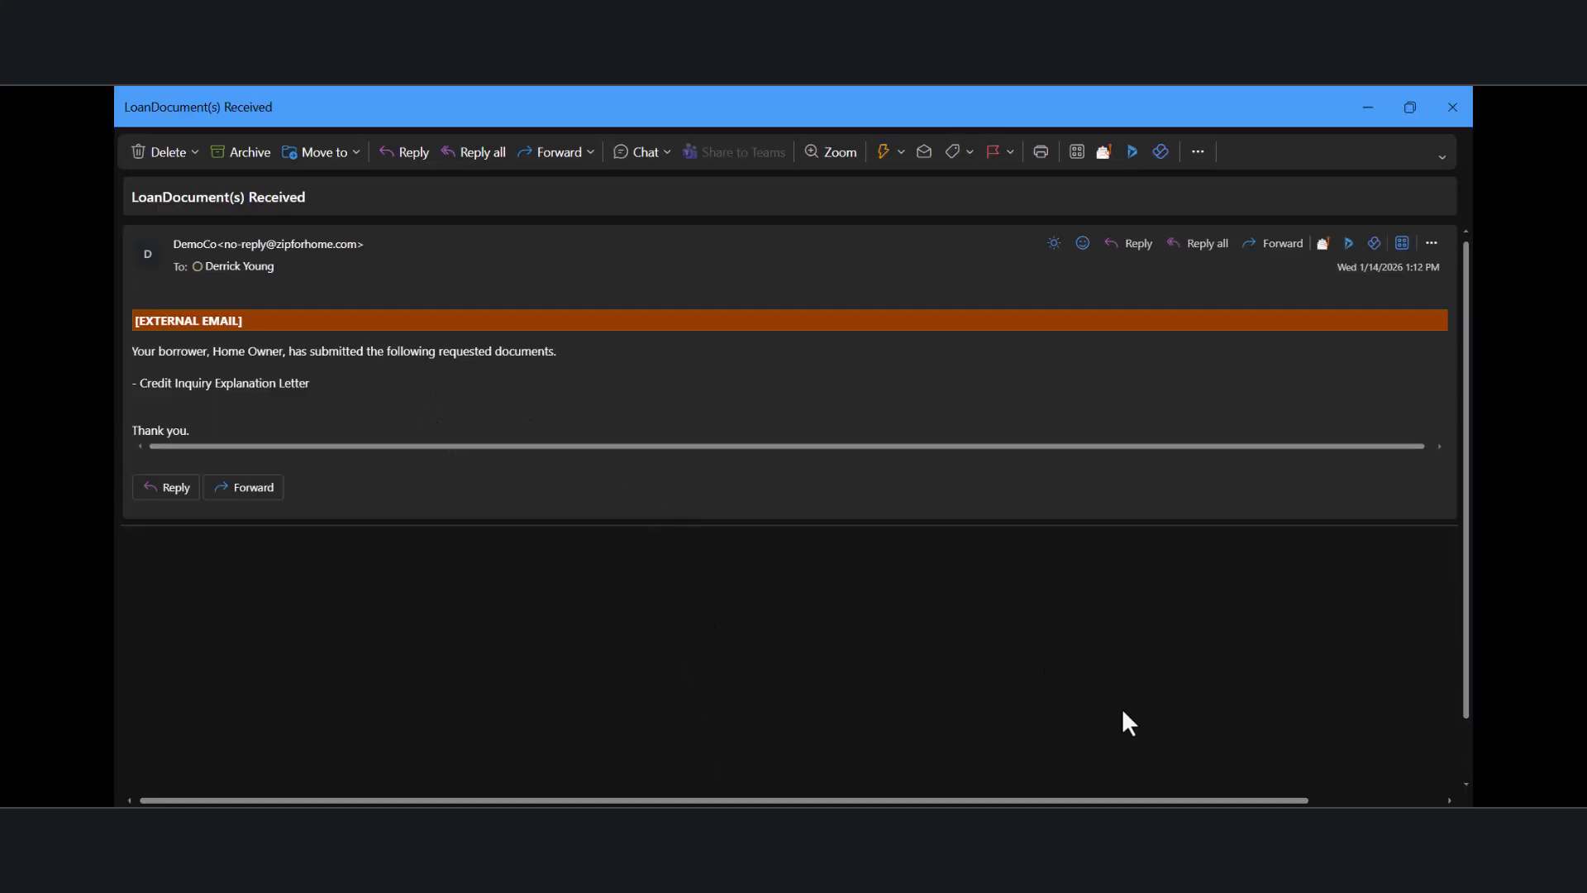
Step: Switch to Point, retrieve the borrower's newly uploaded documents from Zip into Document Management, and close it
left_click(1243, 794)
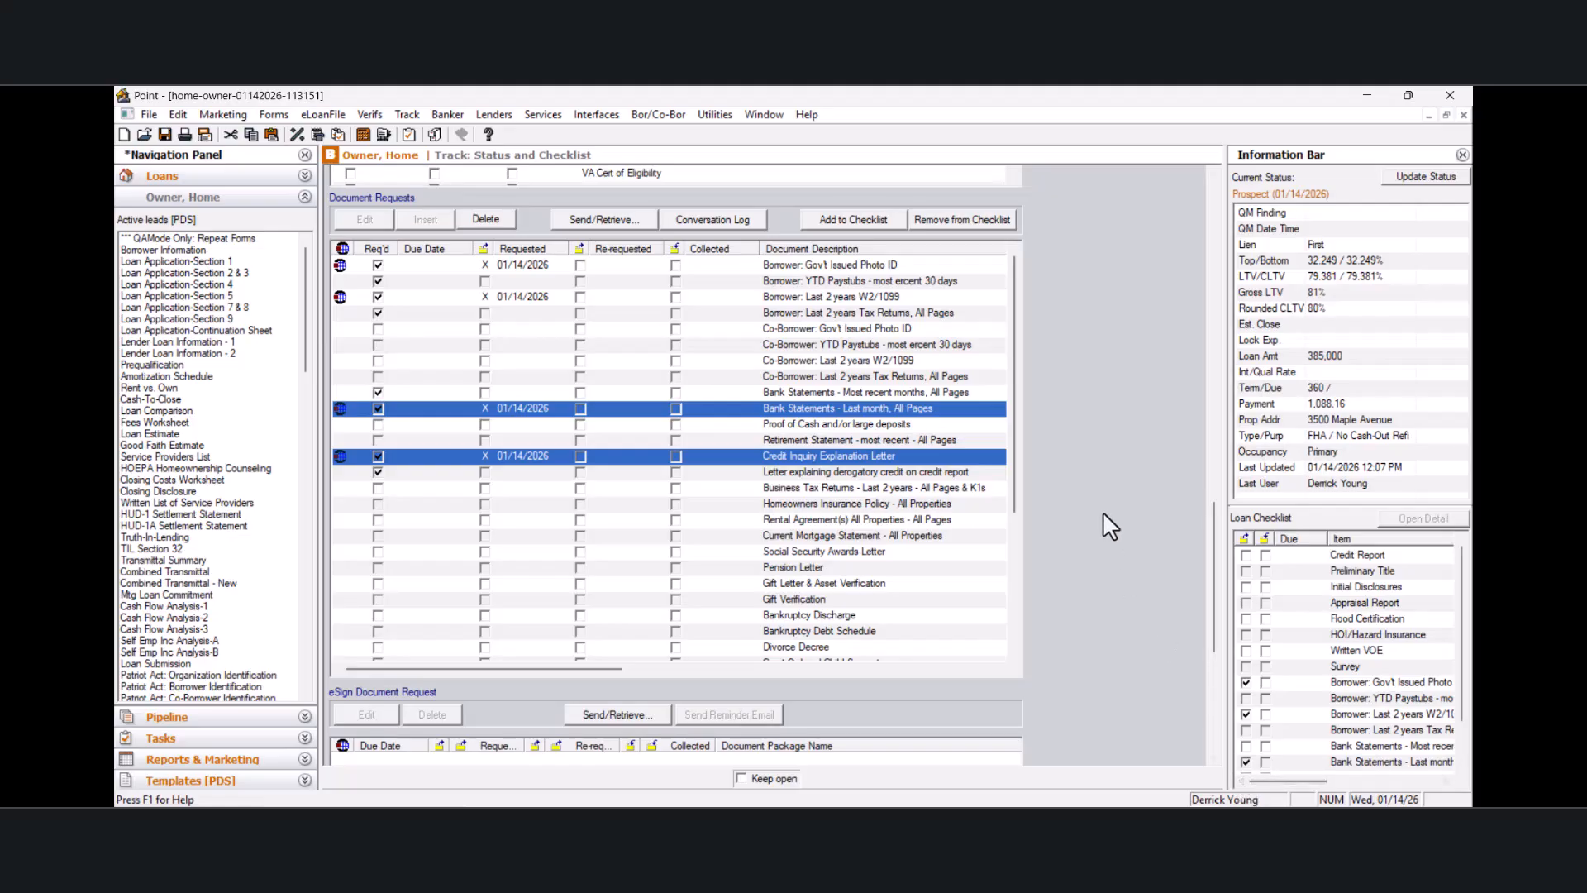
left_click(436, 135)
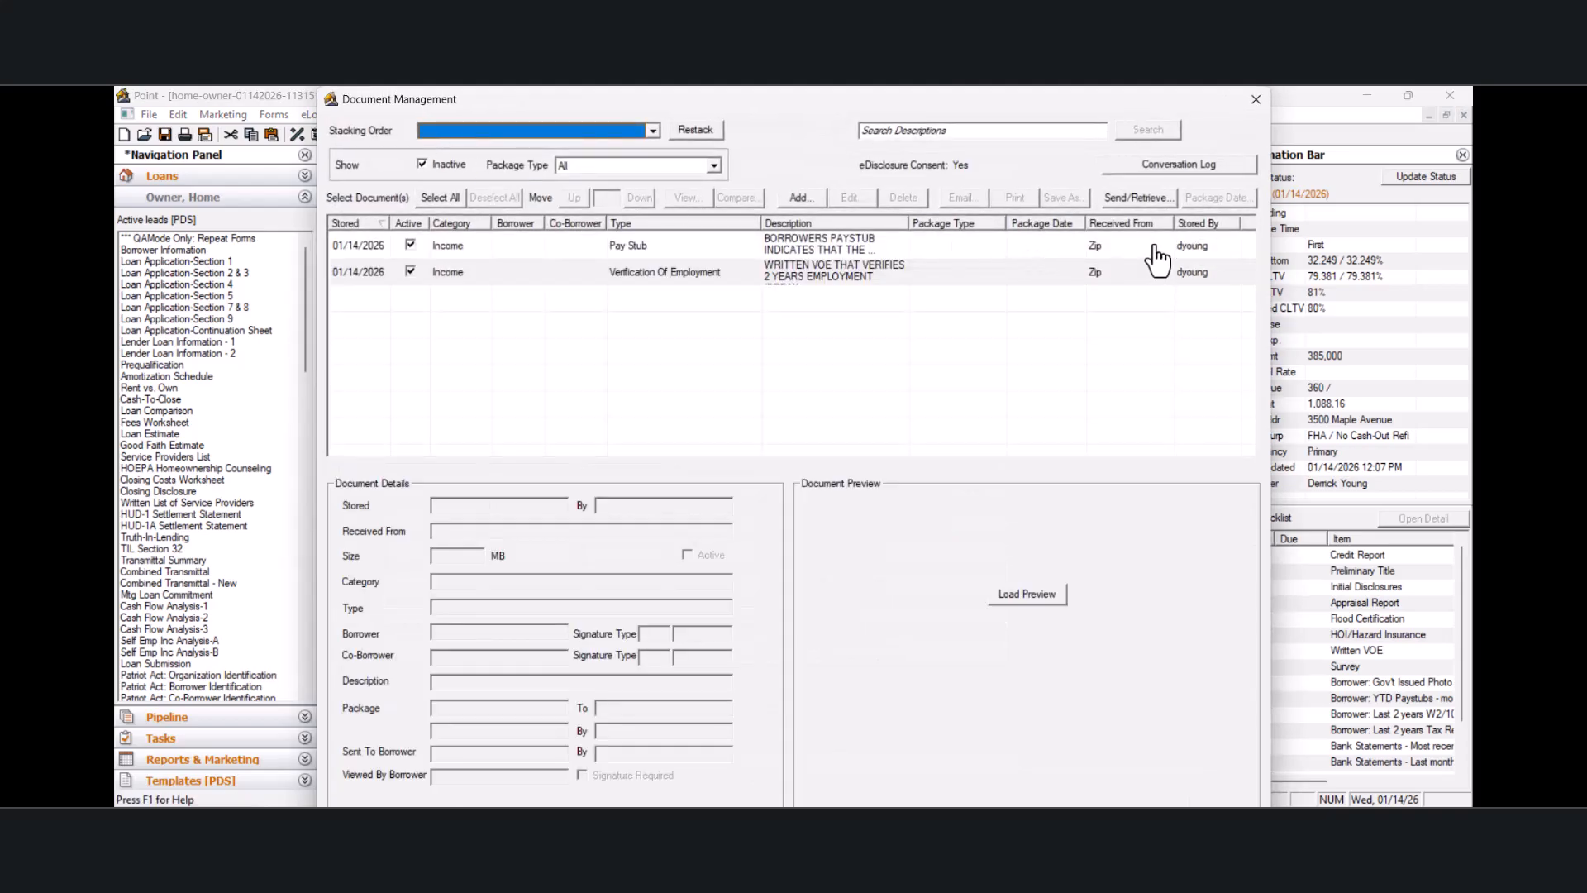
left_click(1129, 197)
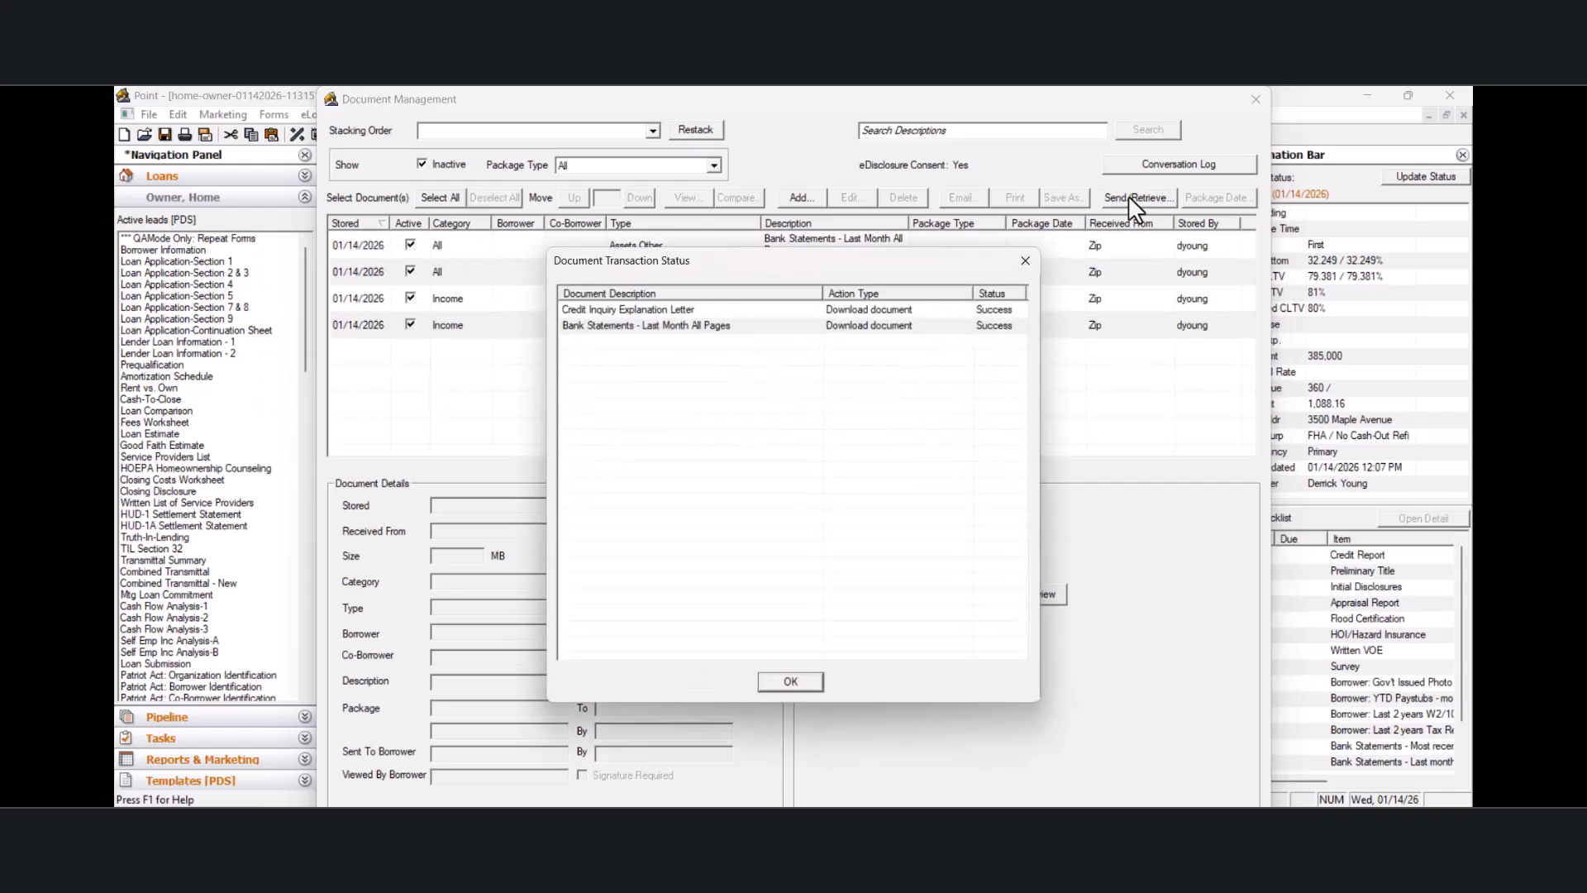
left_click(1255, 98)
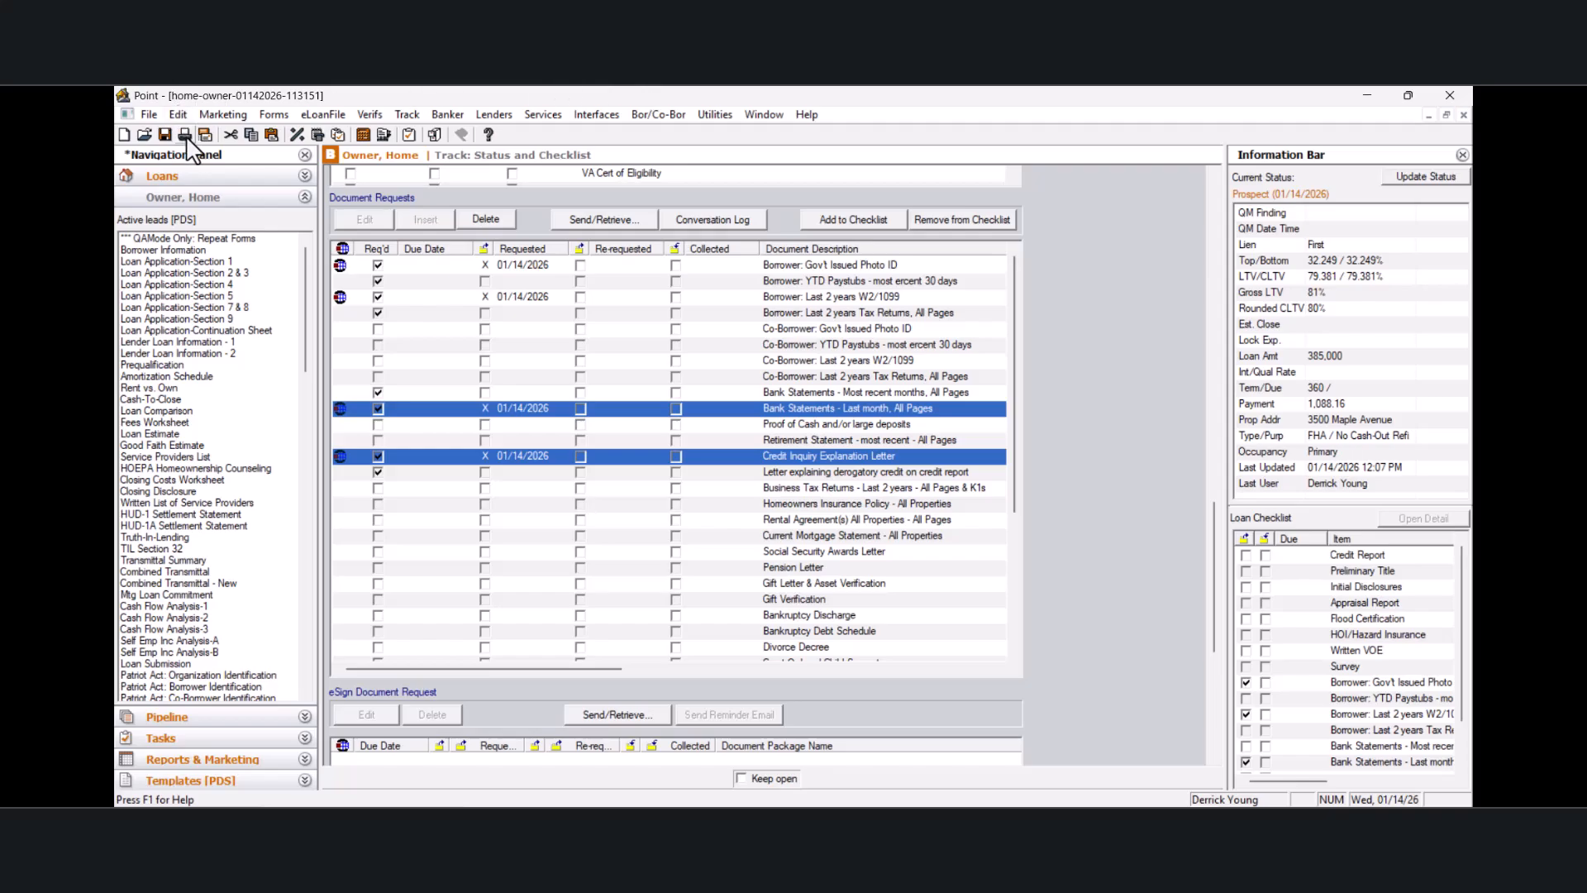
Step: Open the loan's printable Borrower Forms and select the shared Closing Disclosure print group
left_click(143, 115)
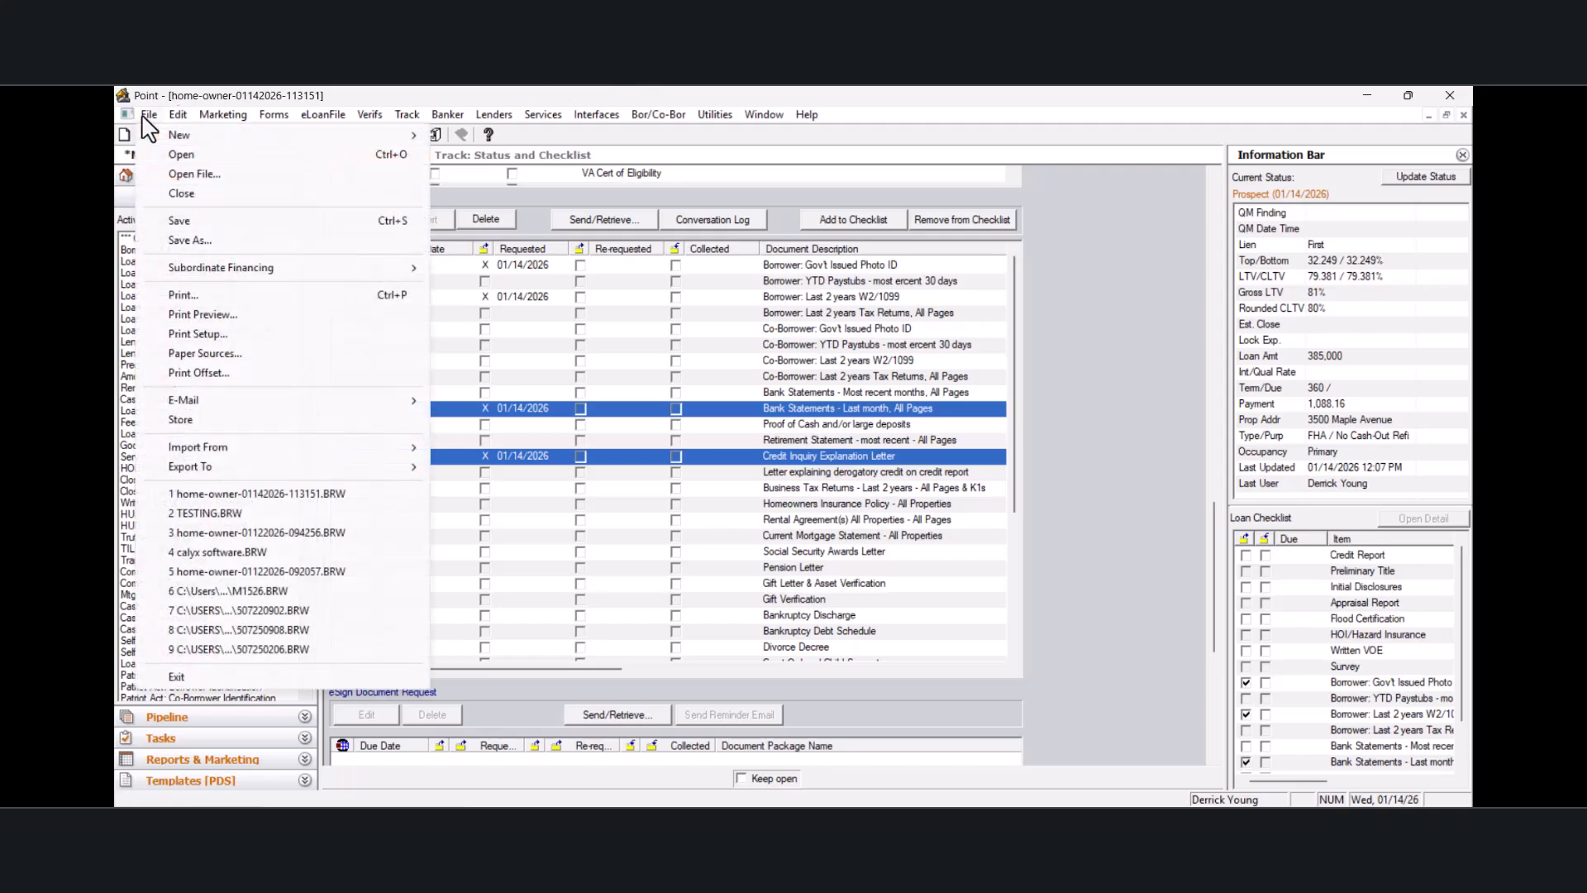
left_click(196, 289)
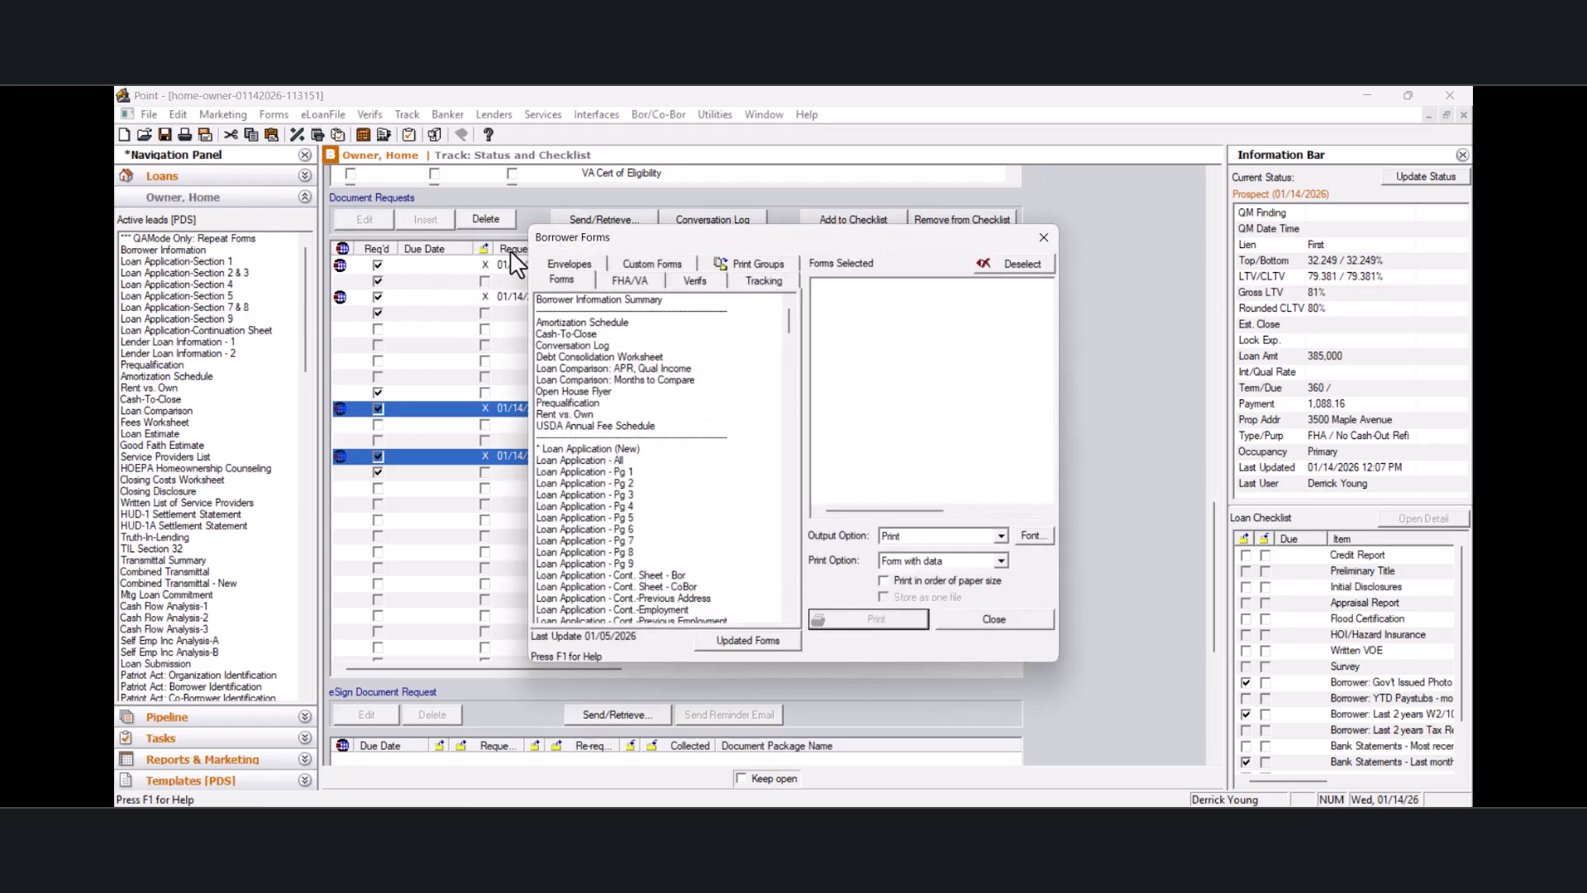
left_click(744, 262)
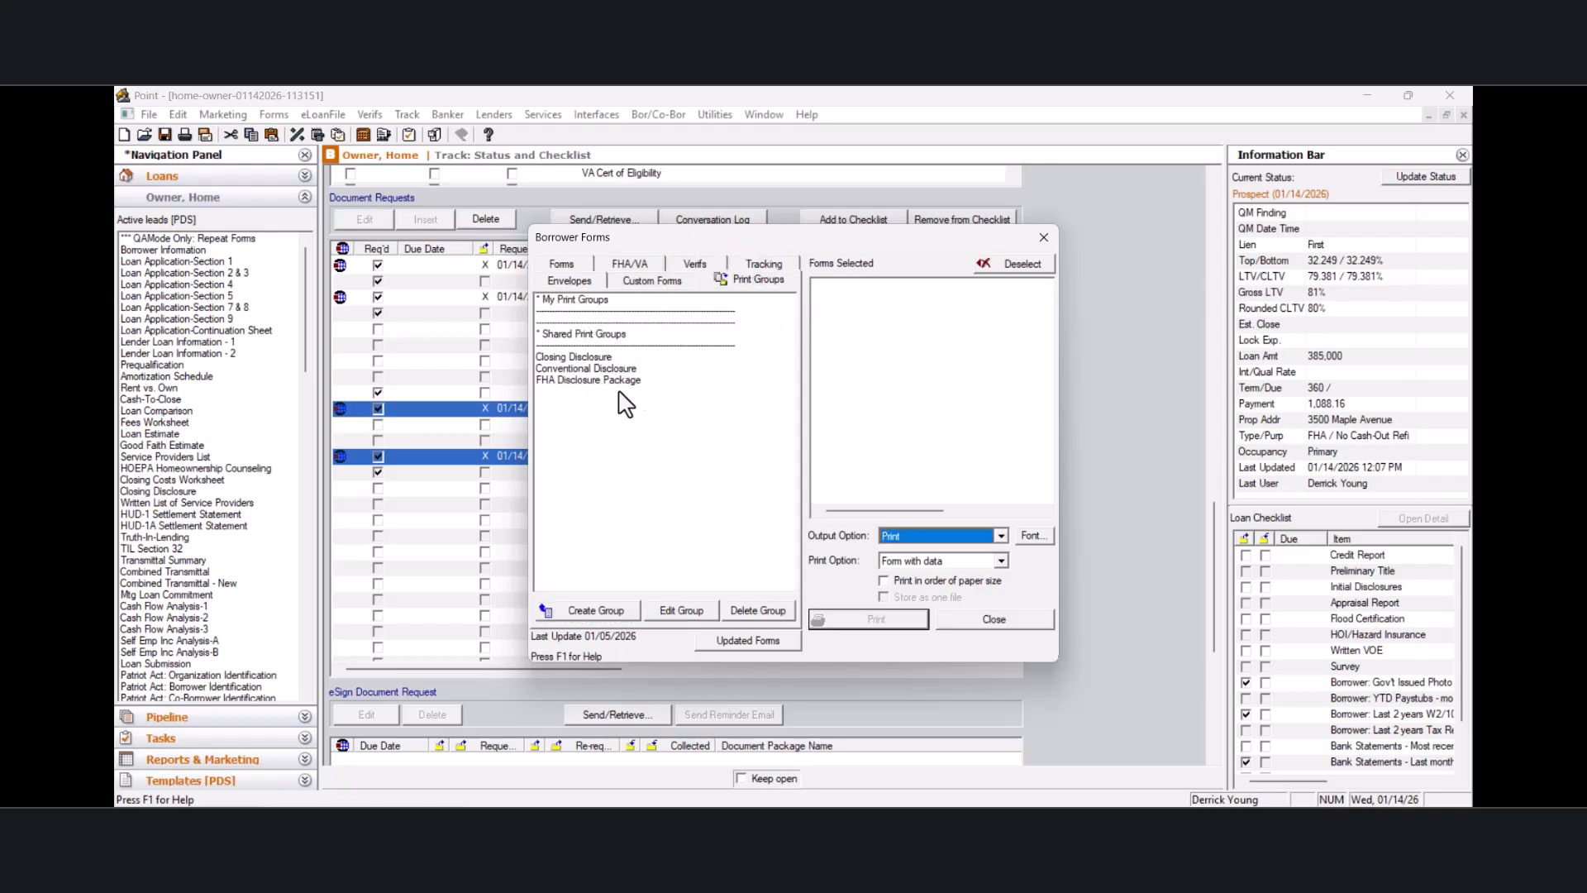
left_click(594, 358)
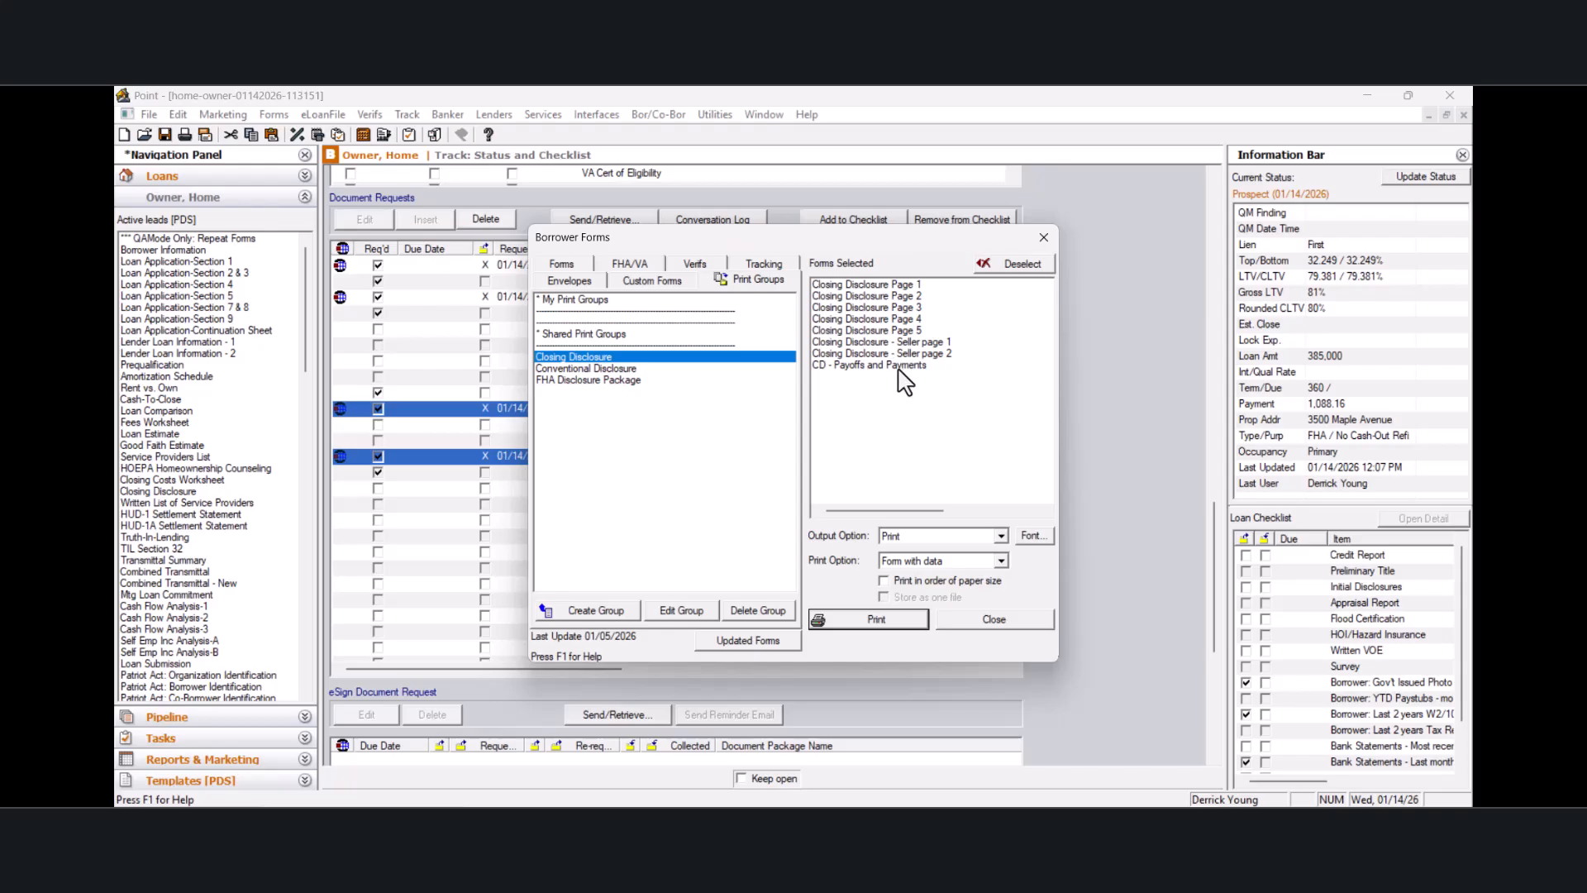
Step: Remove all Closing Disclosure forms from the selected forms and add Loan Application - All instead
left_click_drag(898, 364, 964, 272)
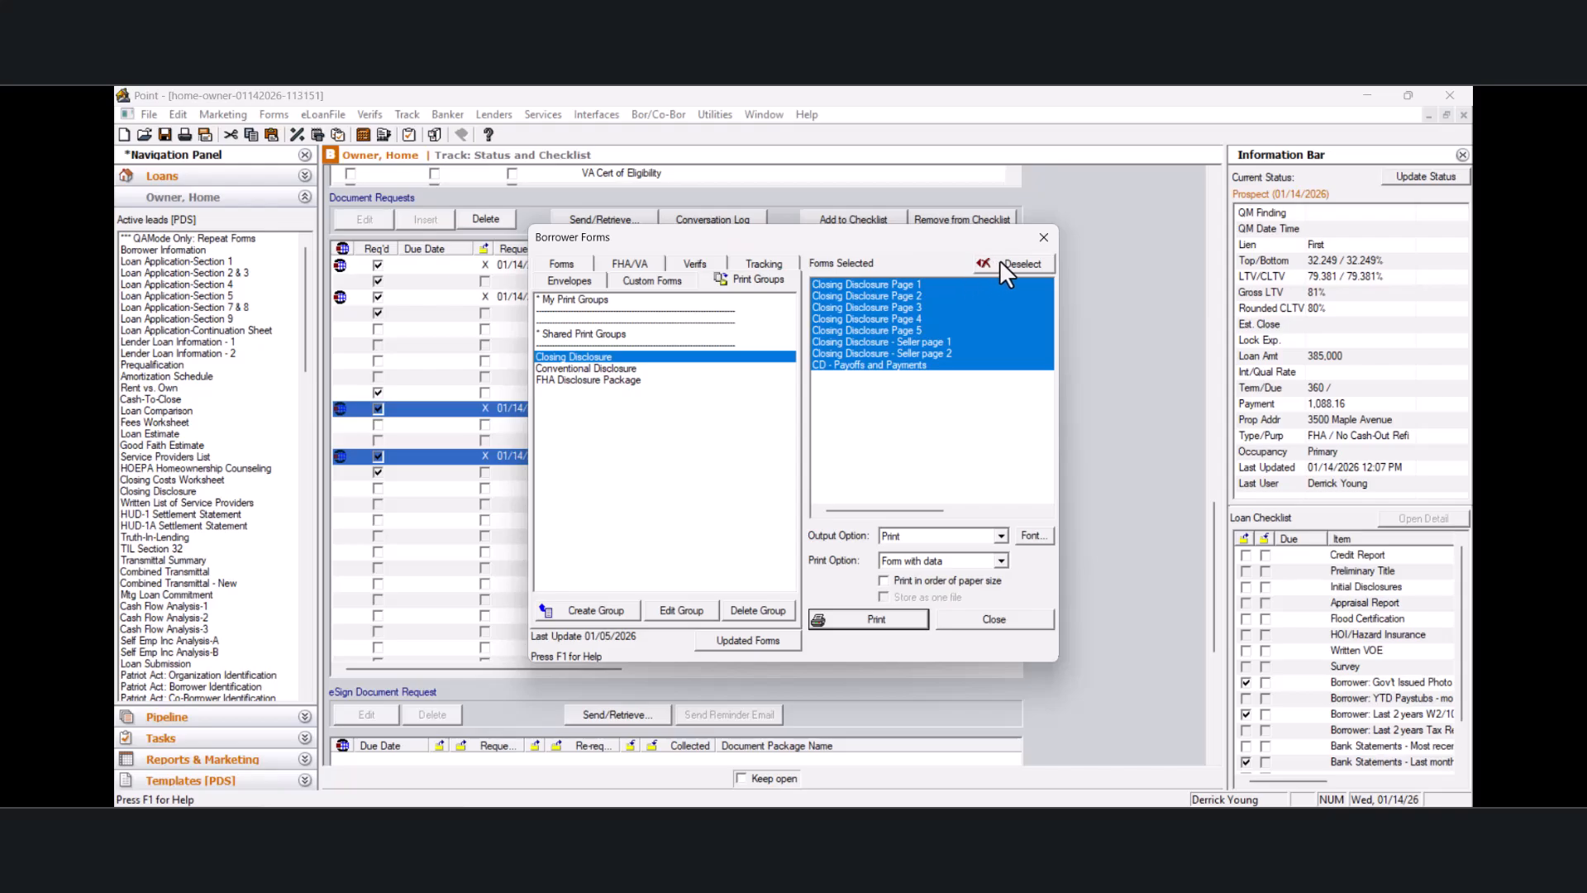
left_click(1003, 263)
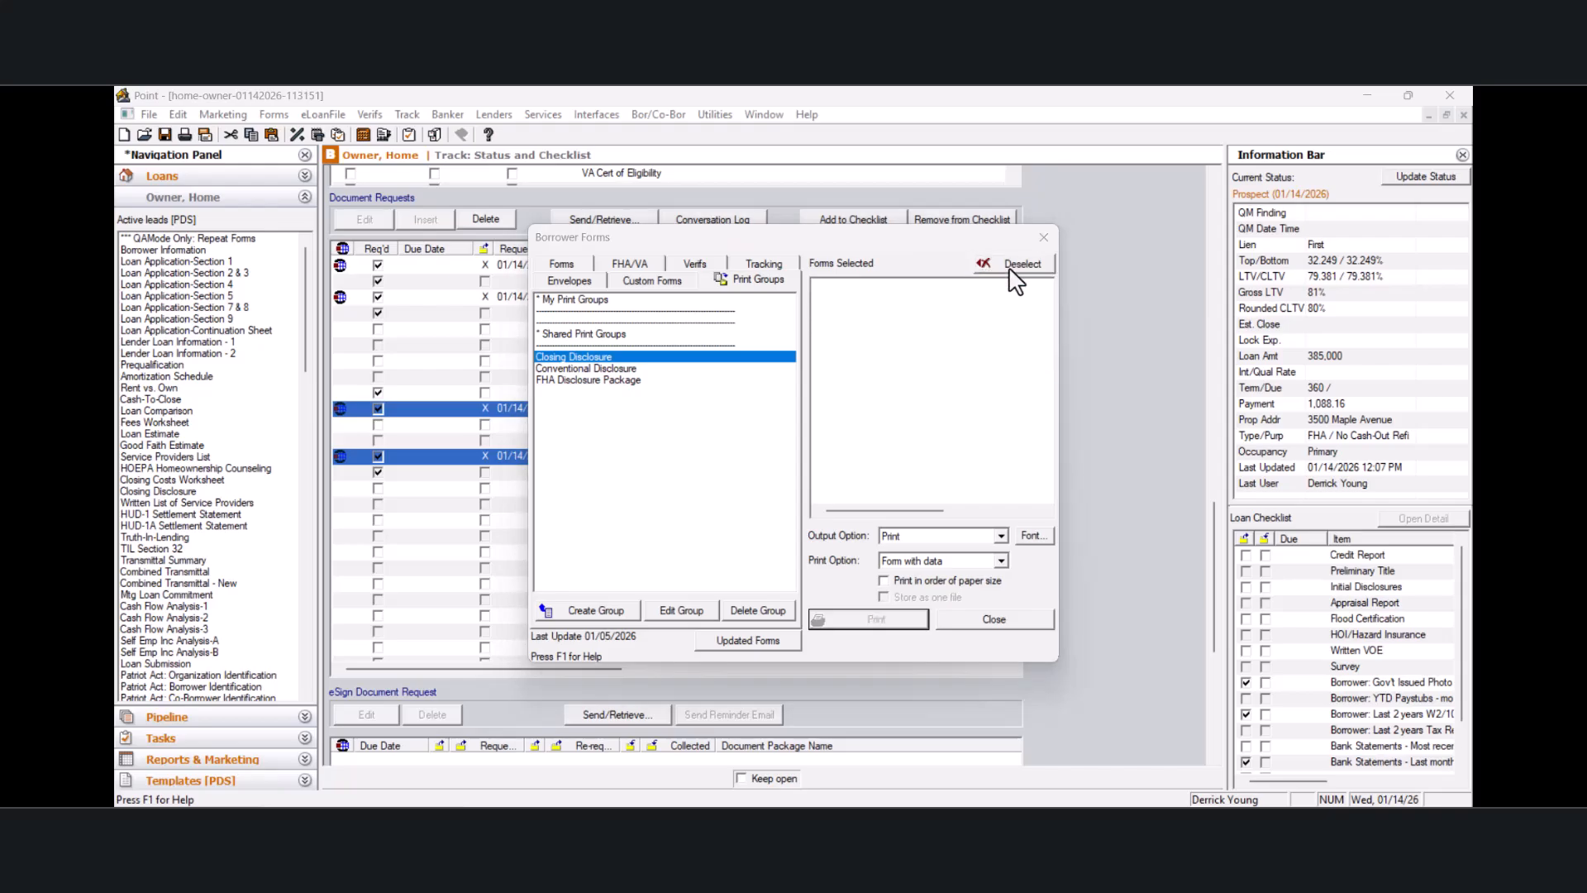
left_click(574, 262)
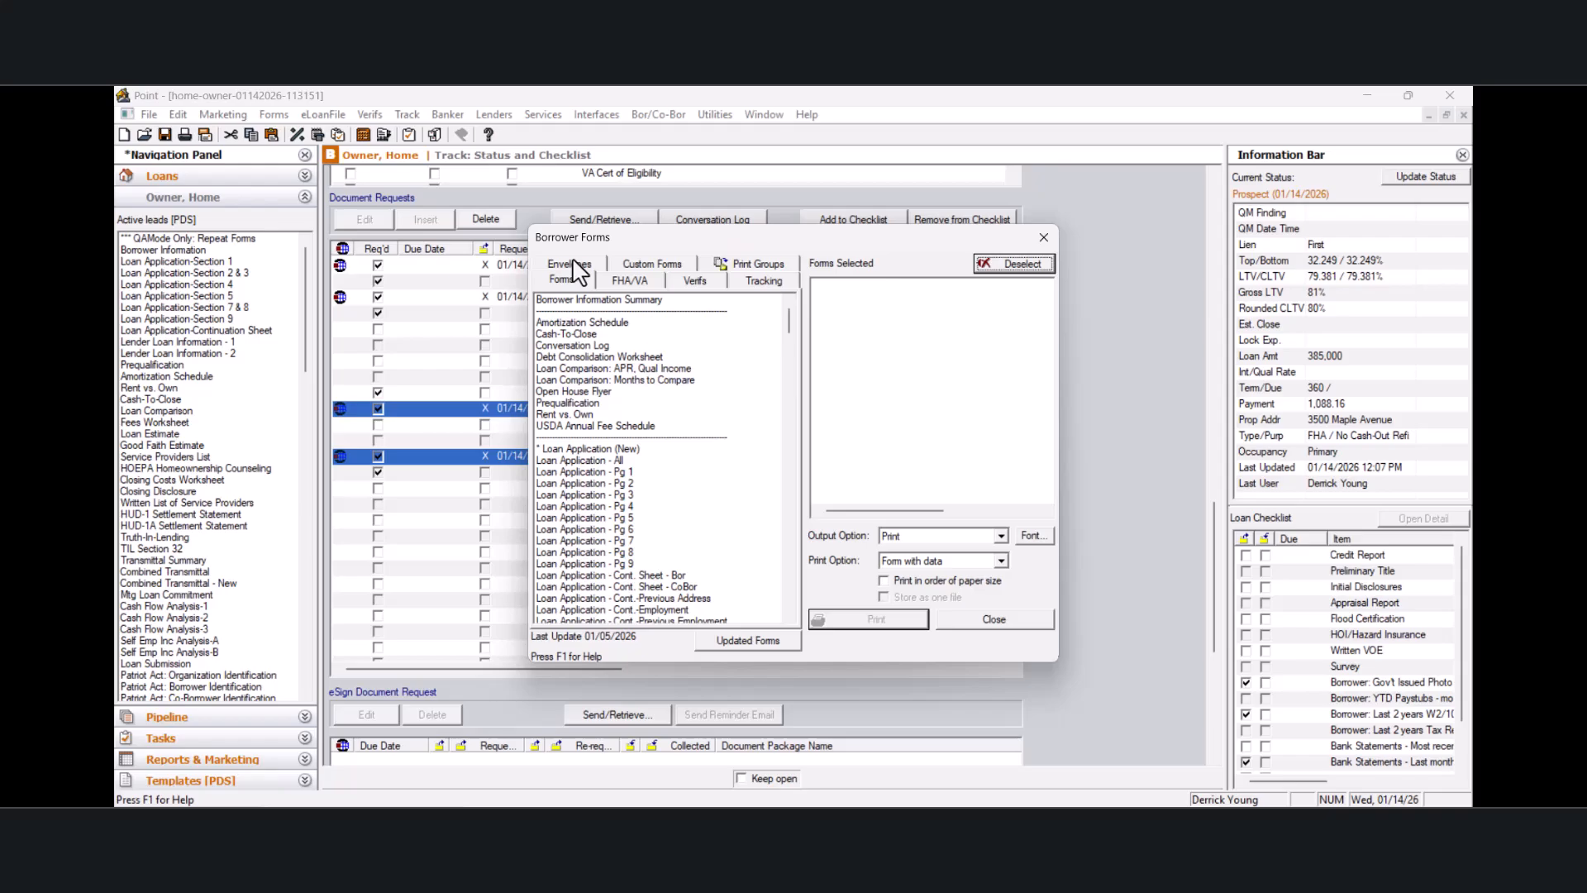
left_click(582, 461)
double_click(581, 461)
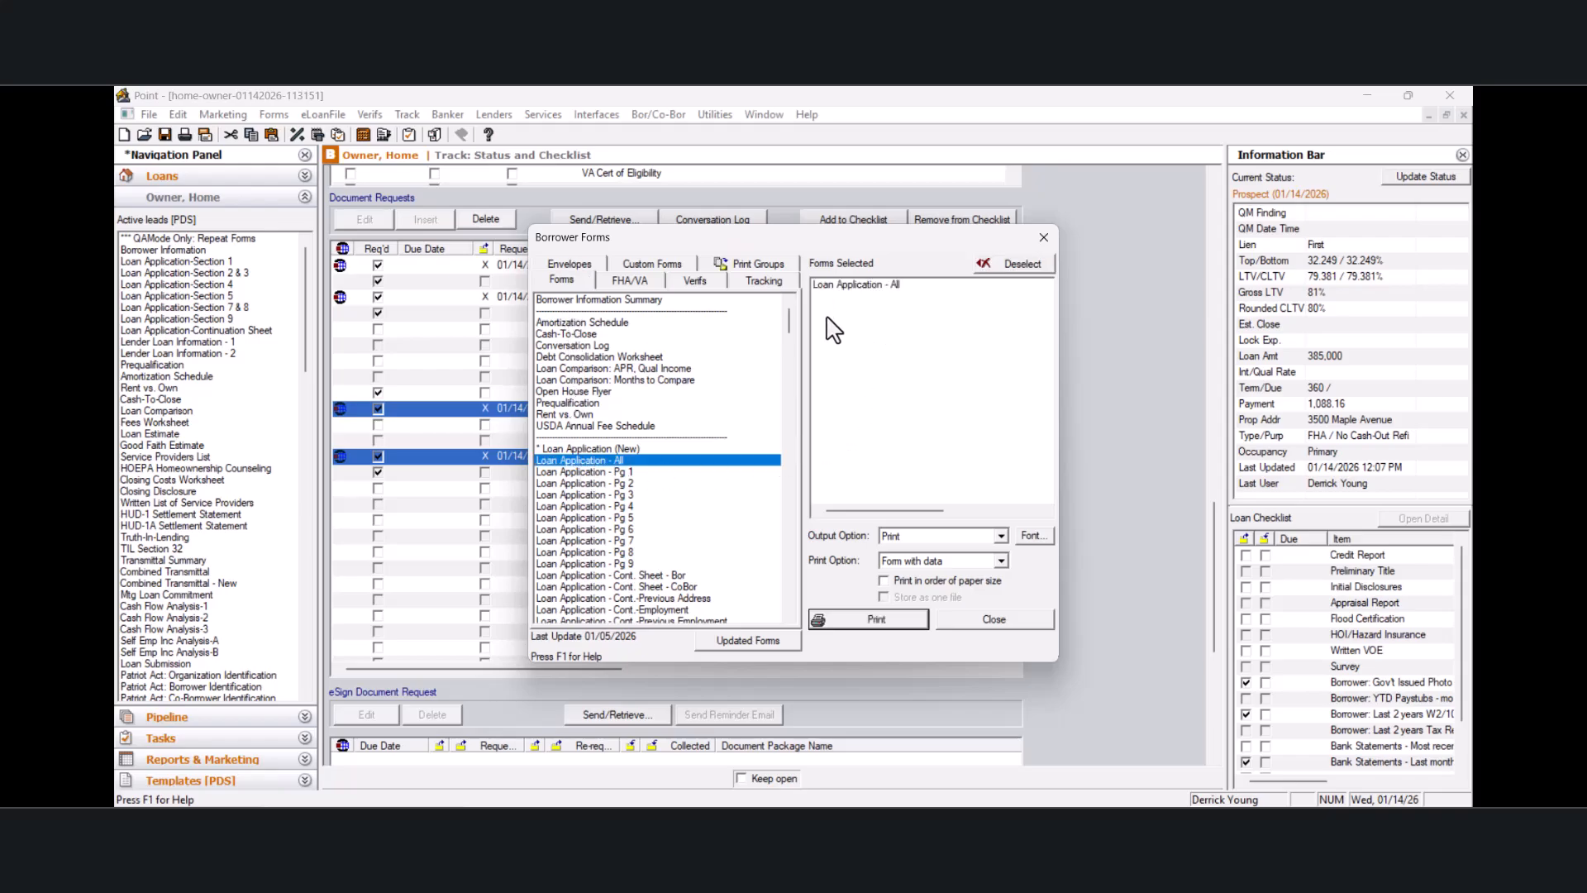
Step: Output the loan application for eSign as a package named Test Package, combined into one PDF, and send it to the borrower
left_click(1002, 539)
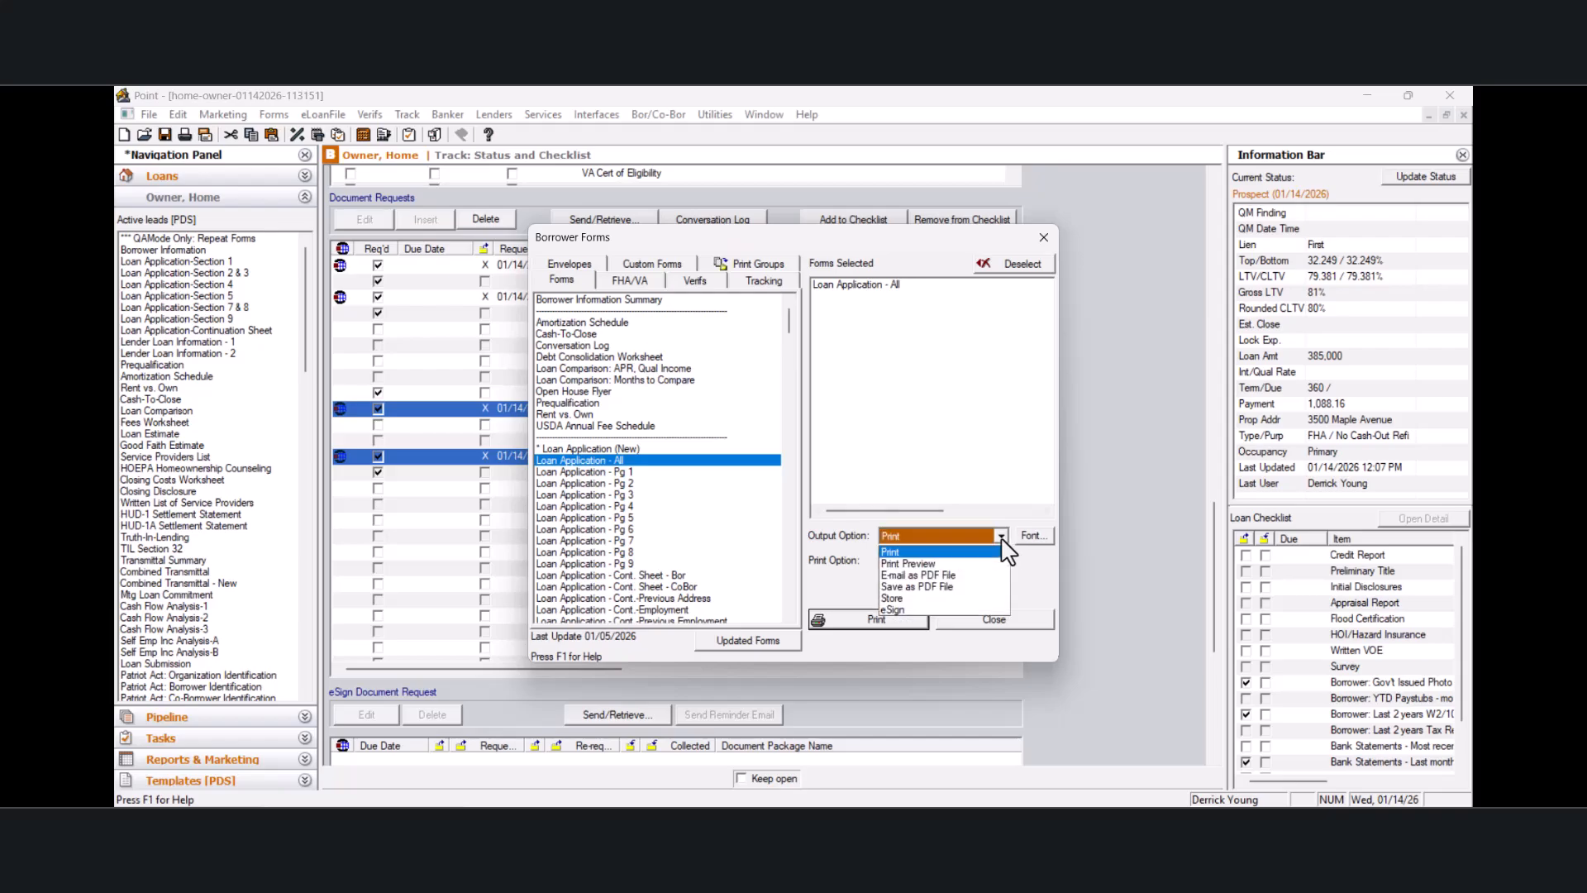
left_click(964, 610)
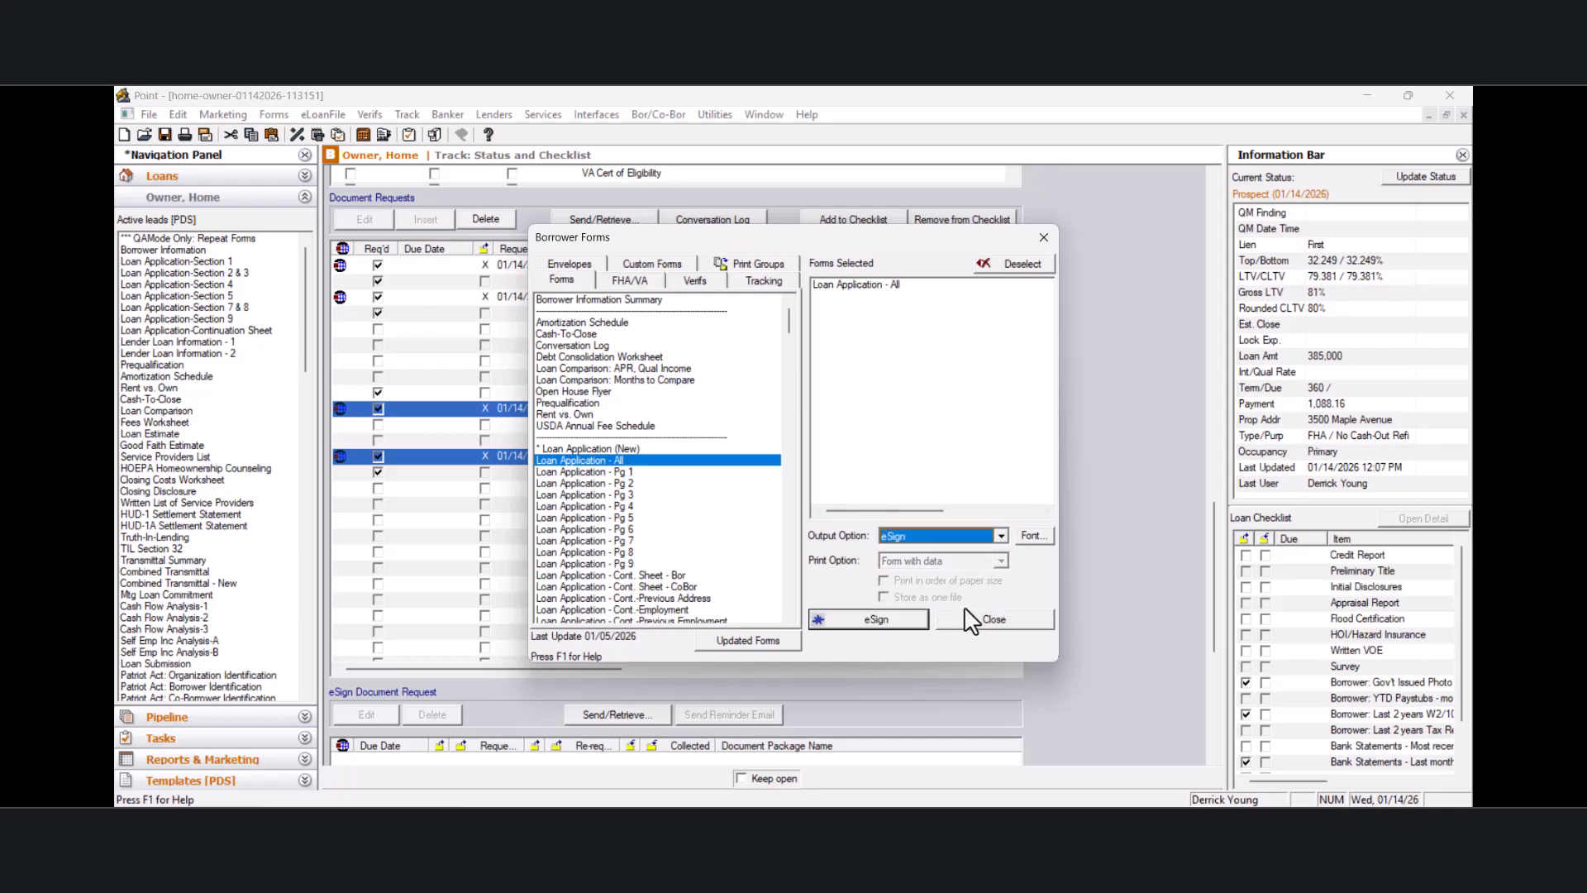
left_click(876, 620)
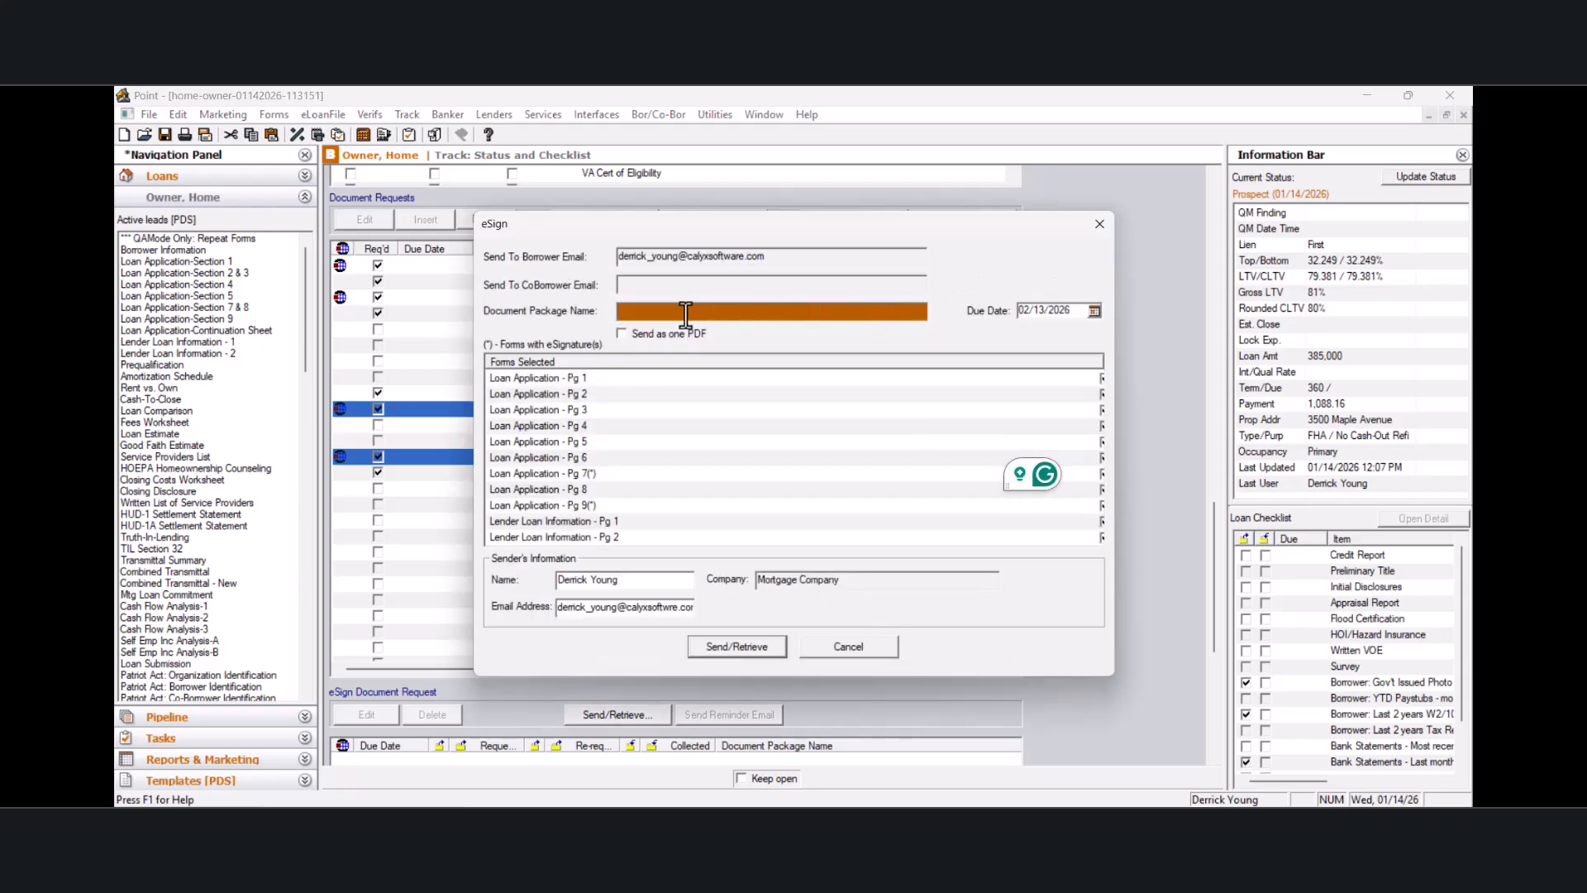
type("st Package")
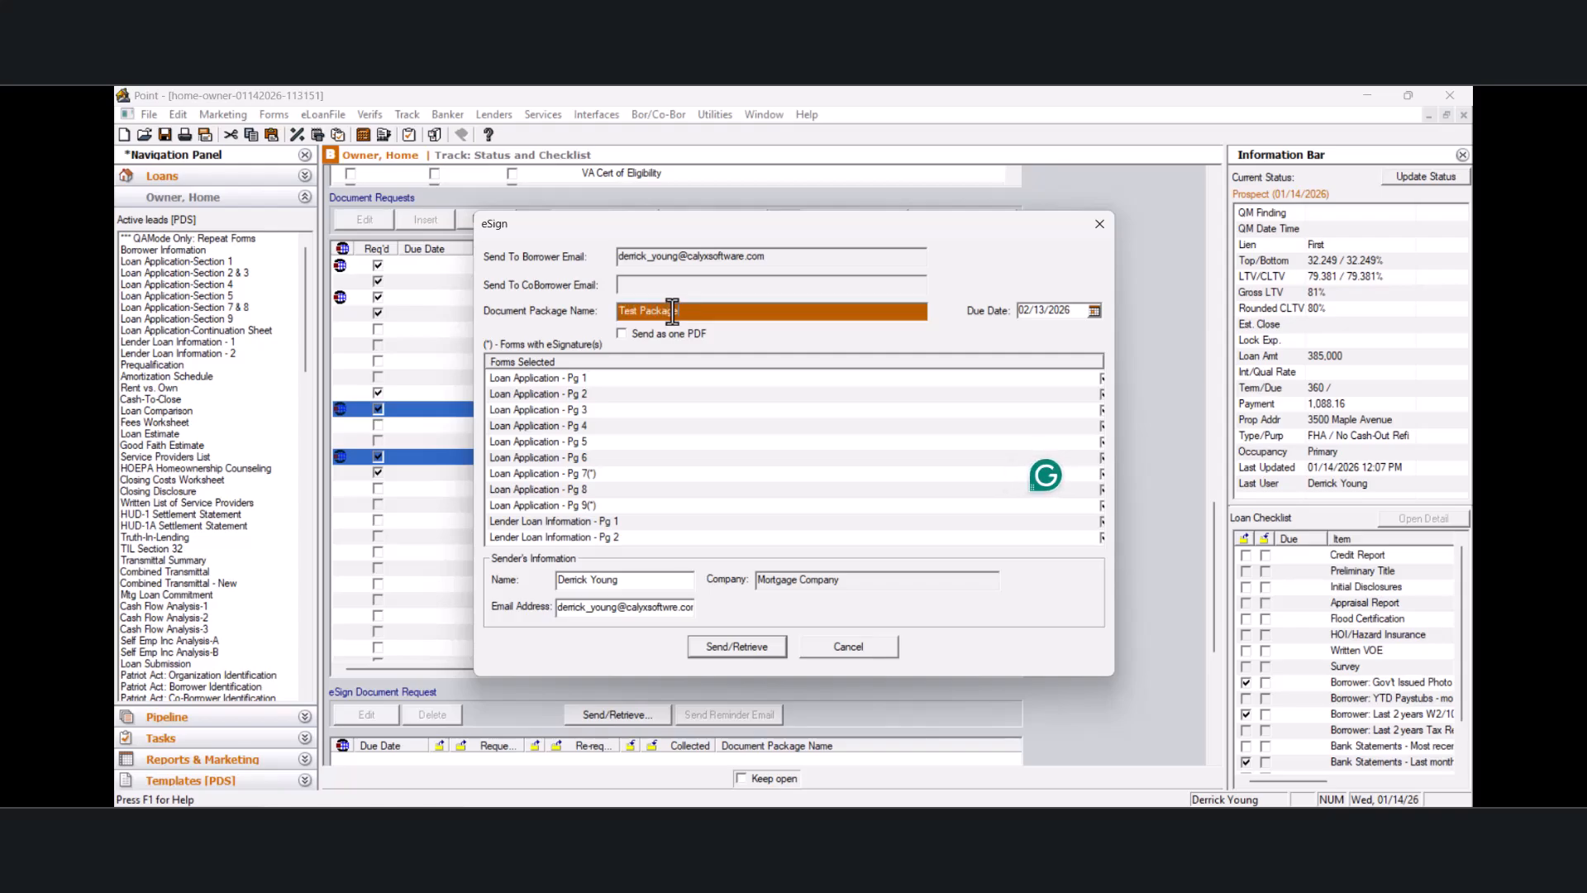
left_click(624, 335)
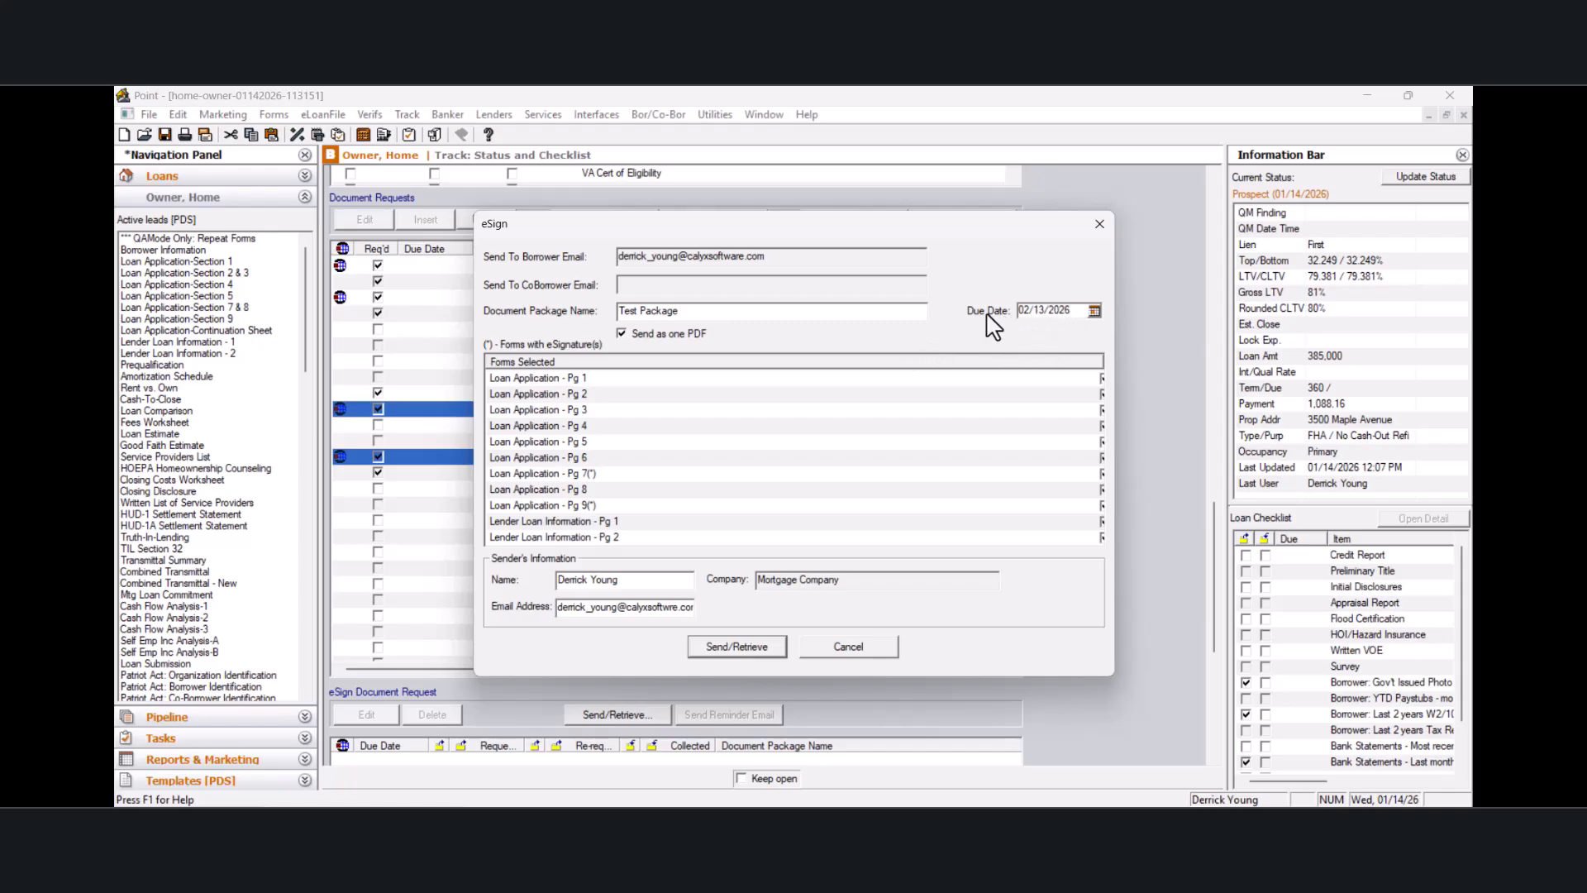
left_click(740, 649)
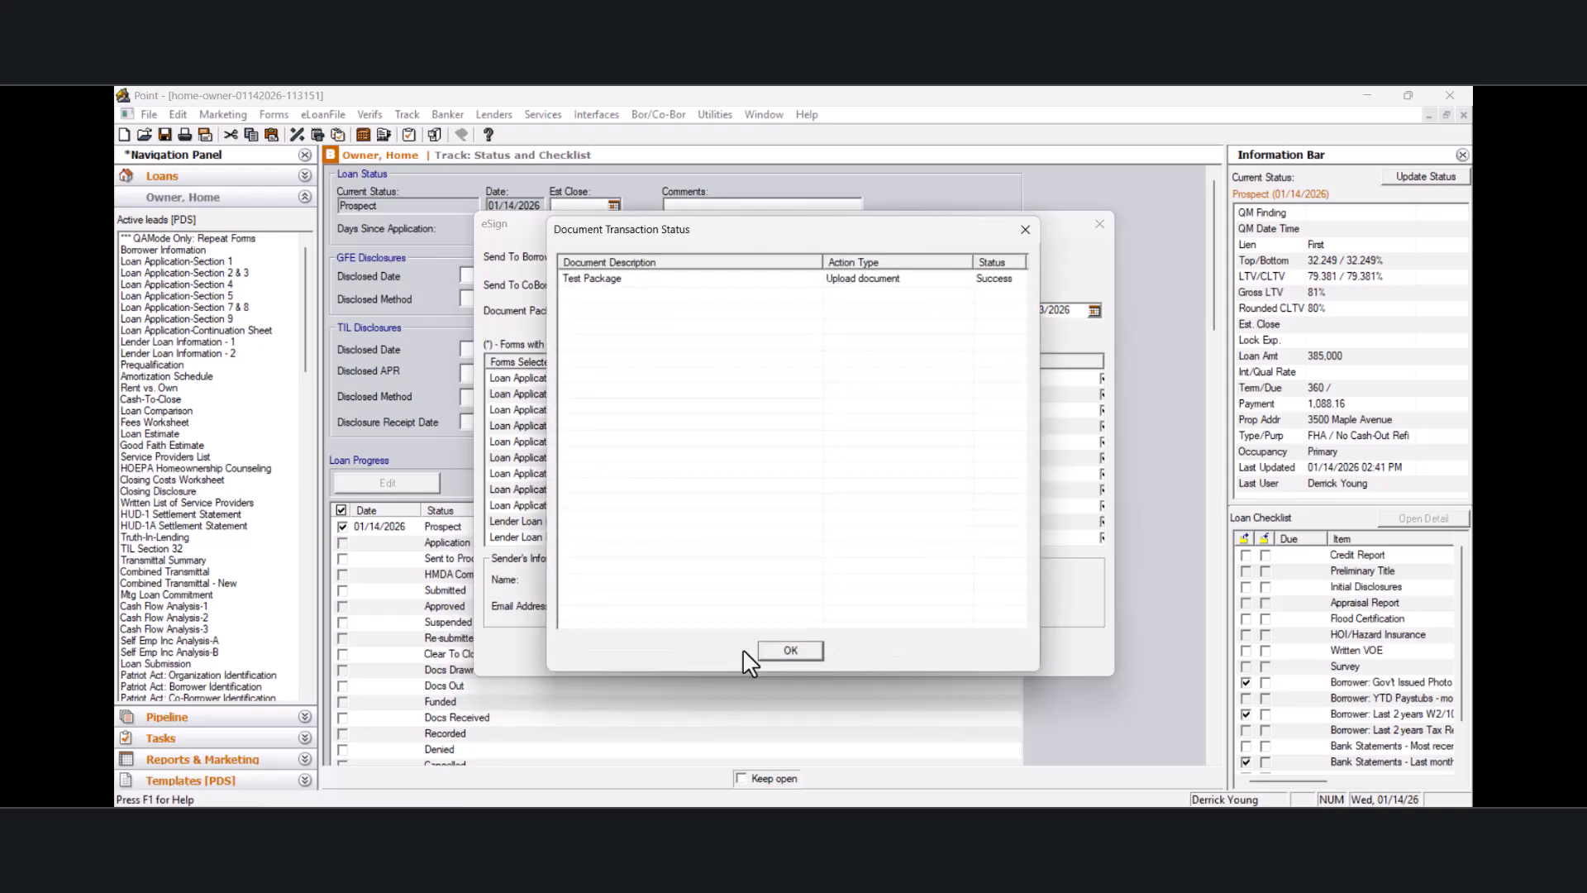
left_click(807, 652)
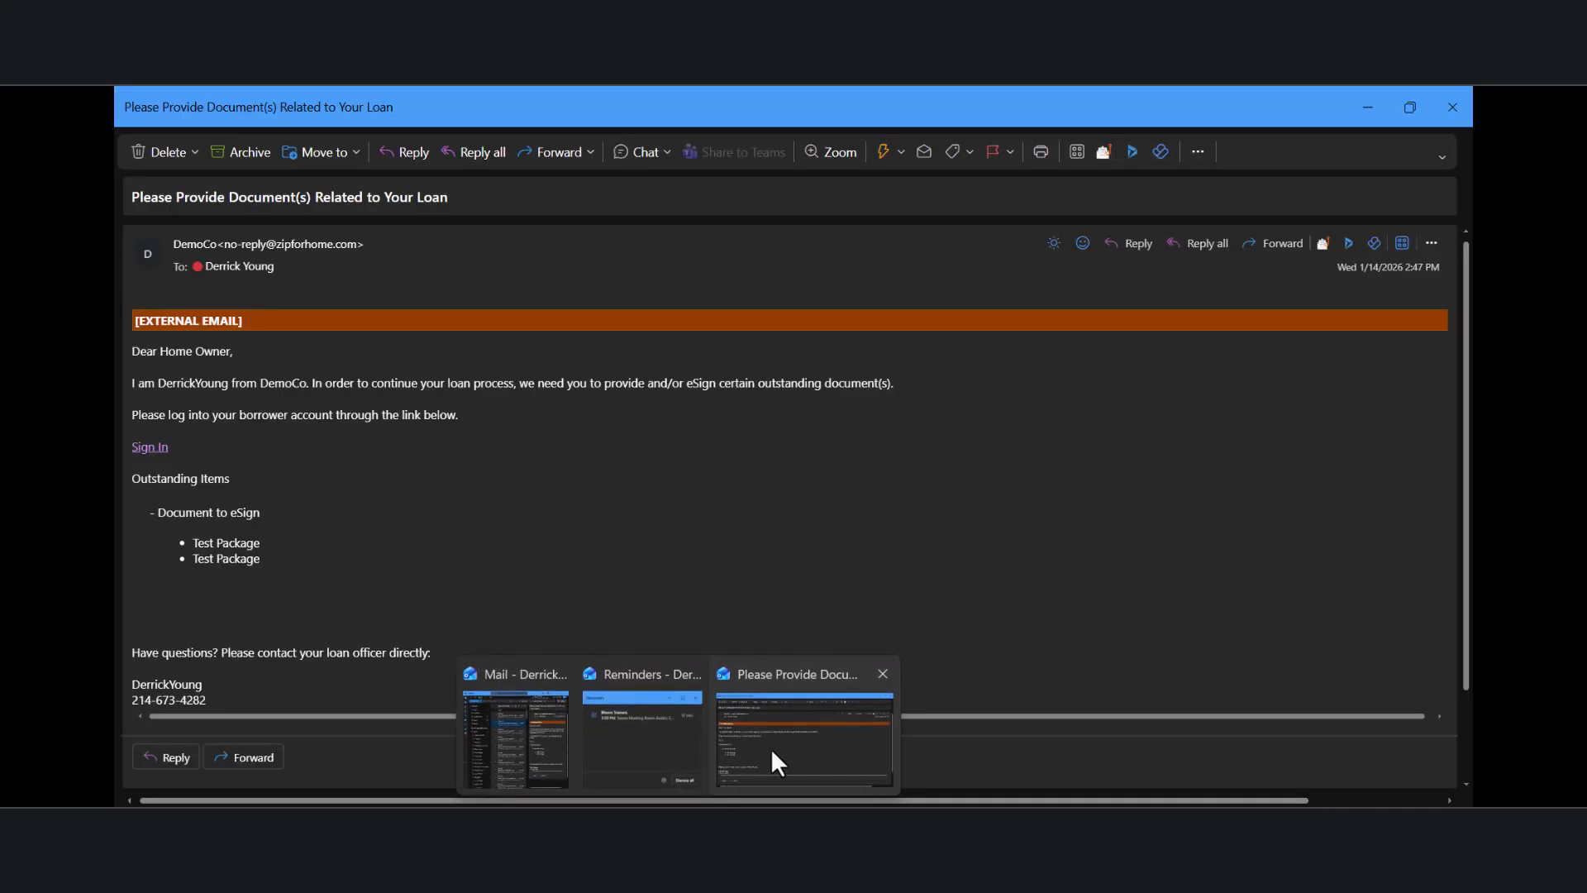
Step: Follow the sign-in link in the document request email, enter the borrower's account password, and dismiss the outstanding documents notice
left_click(770, 748)
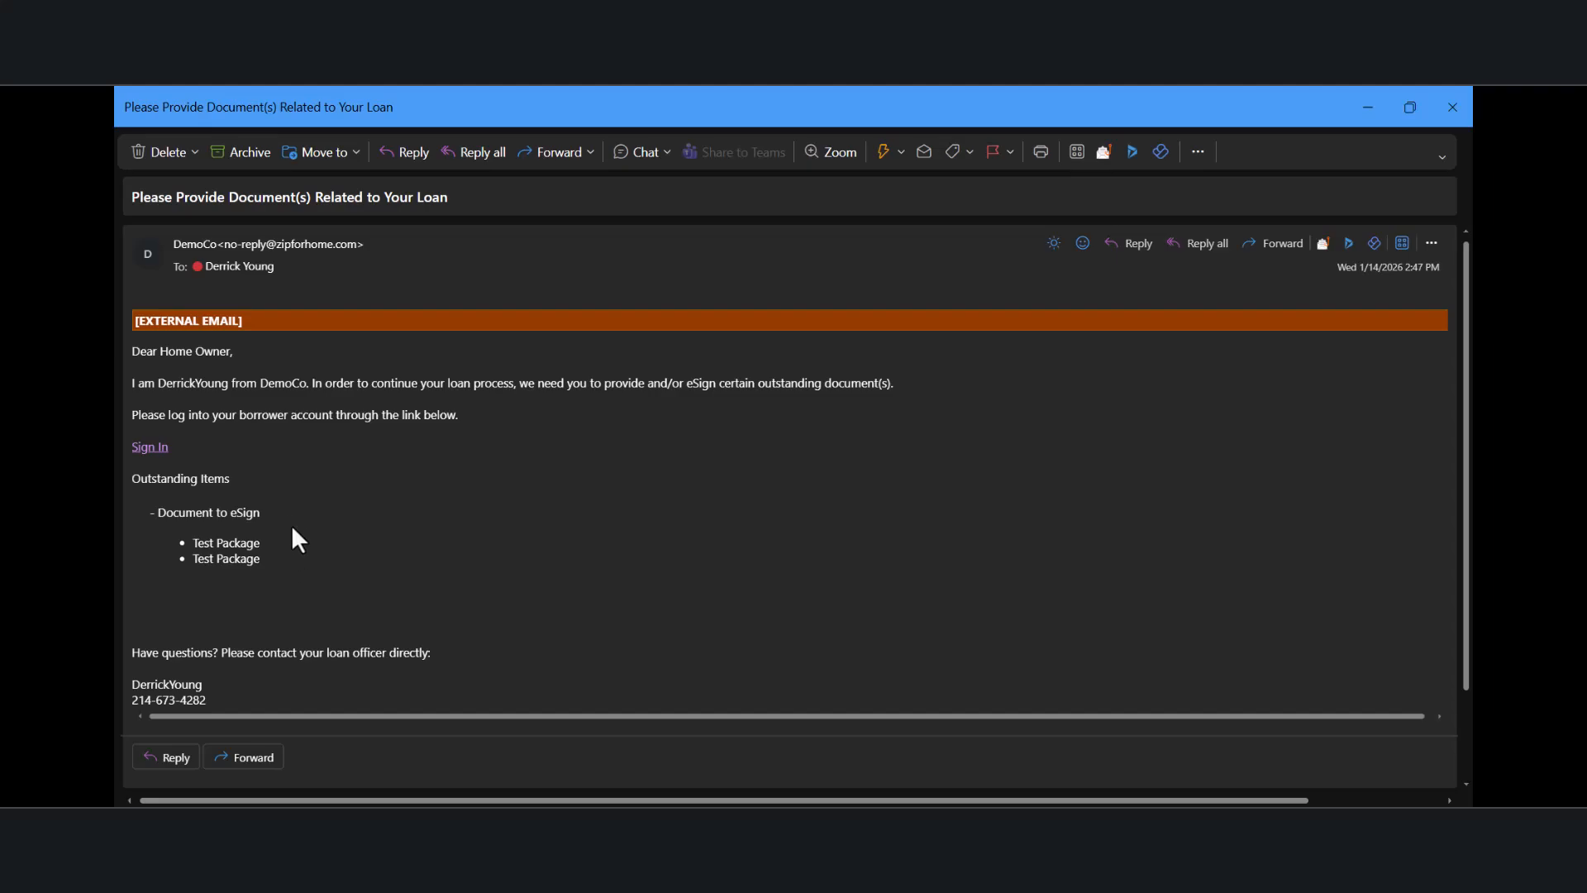
left_click(156, 451)
left_click(708, 542)
type("•••••")
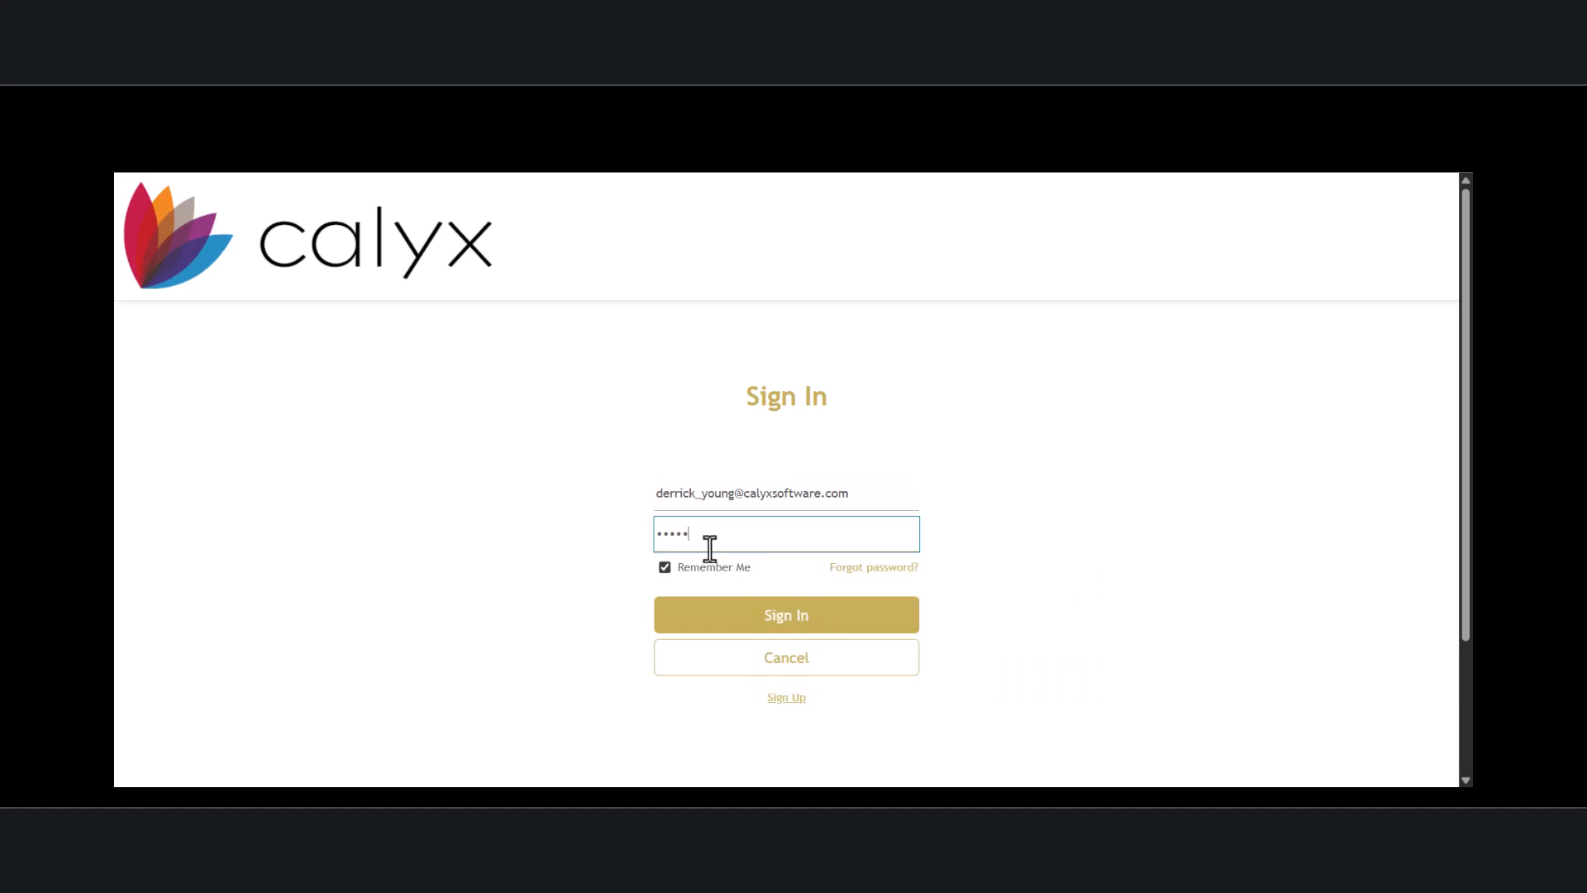
type("•••••")
key("Return")
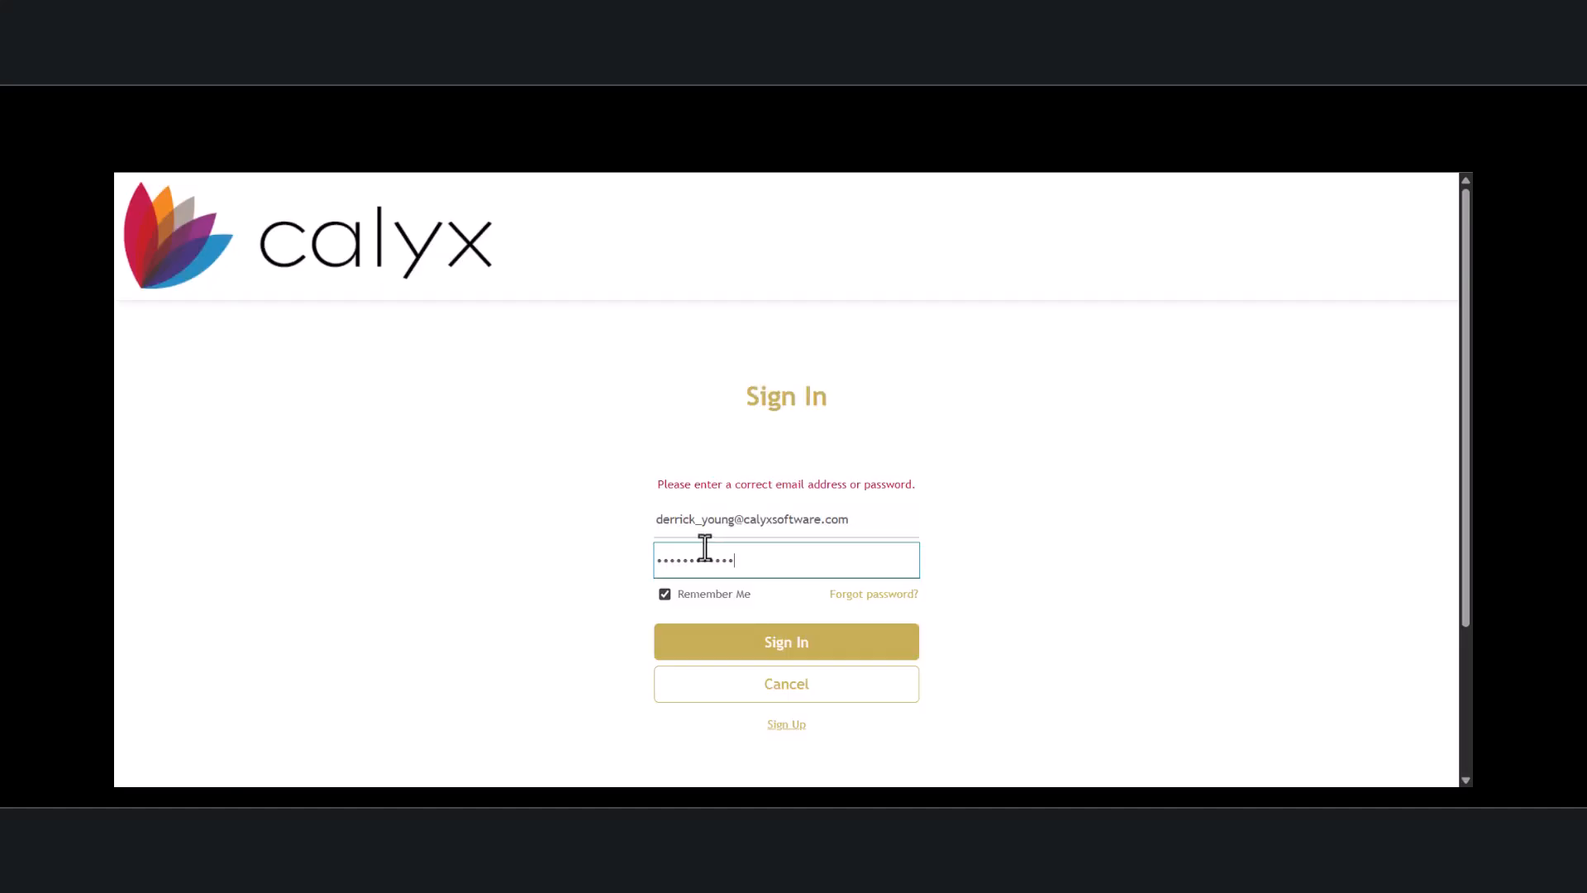
key("Return")
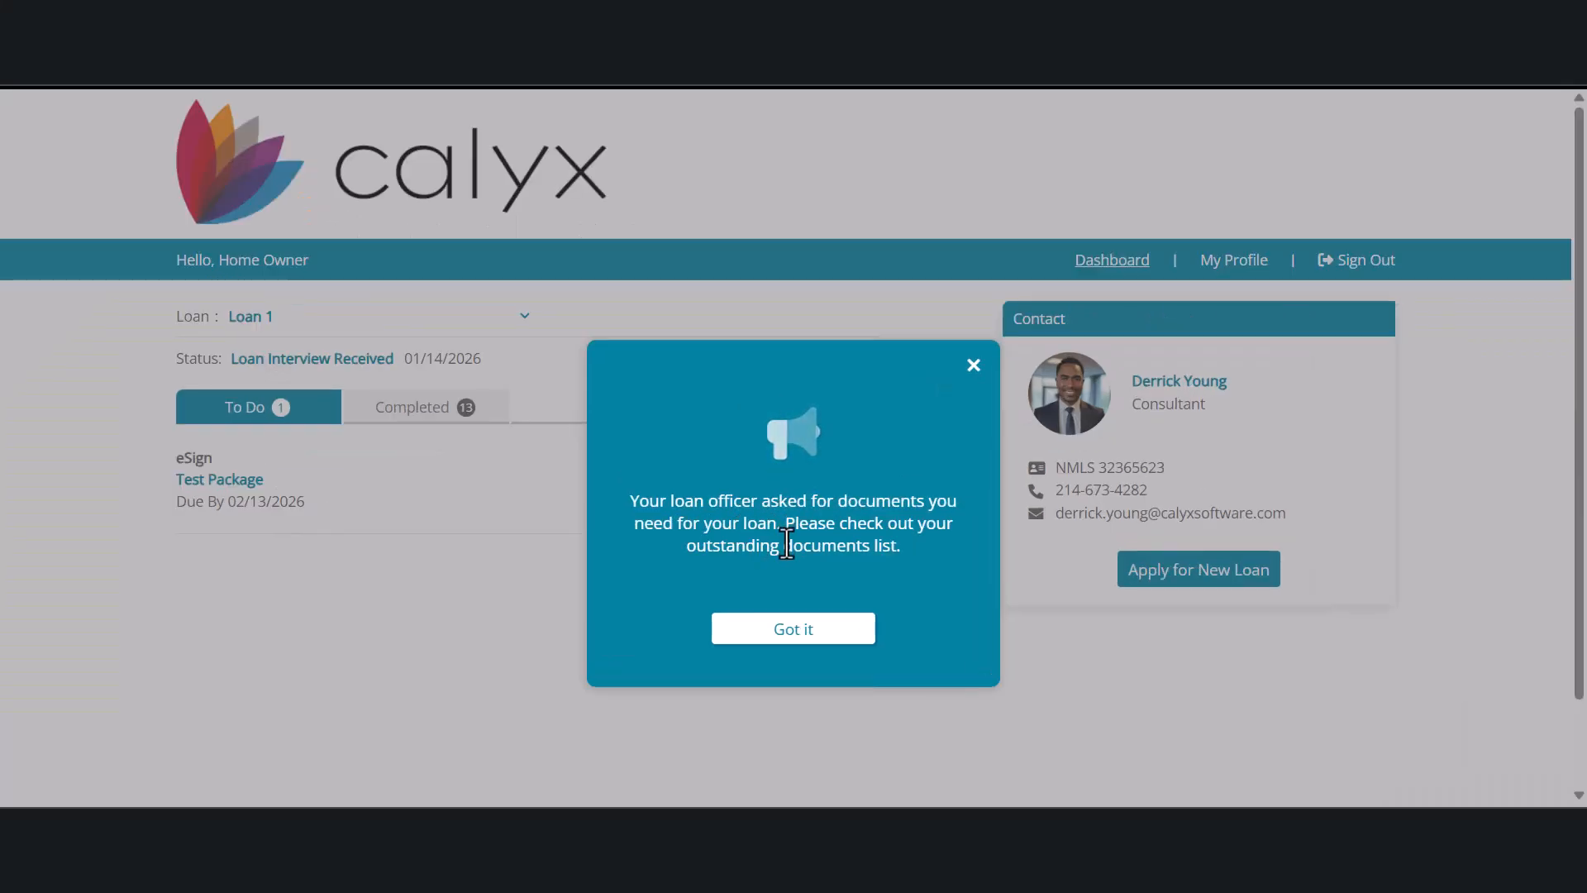
left_click(792, 630)
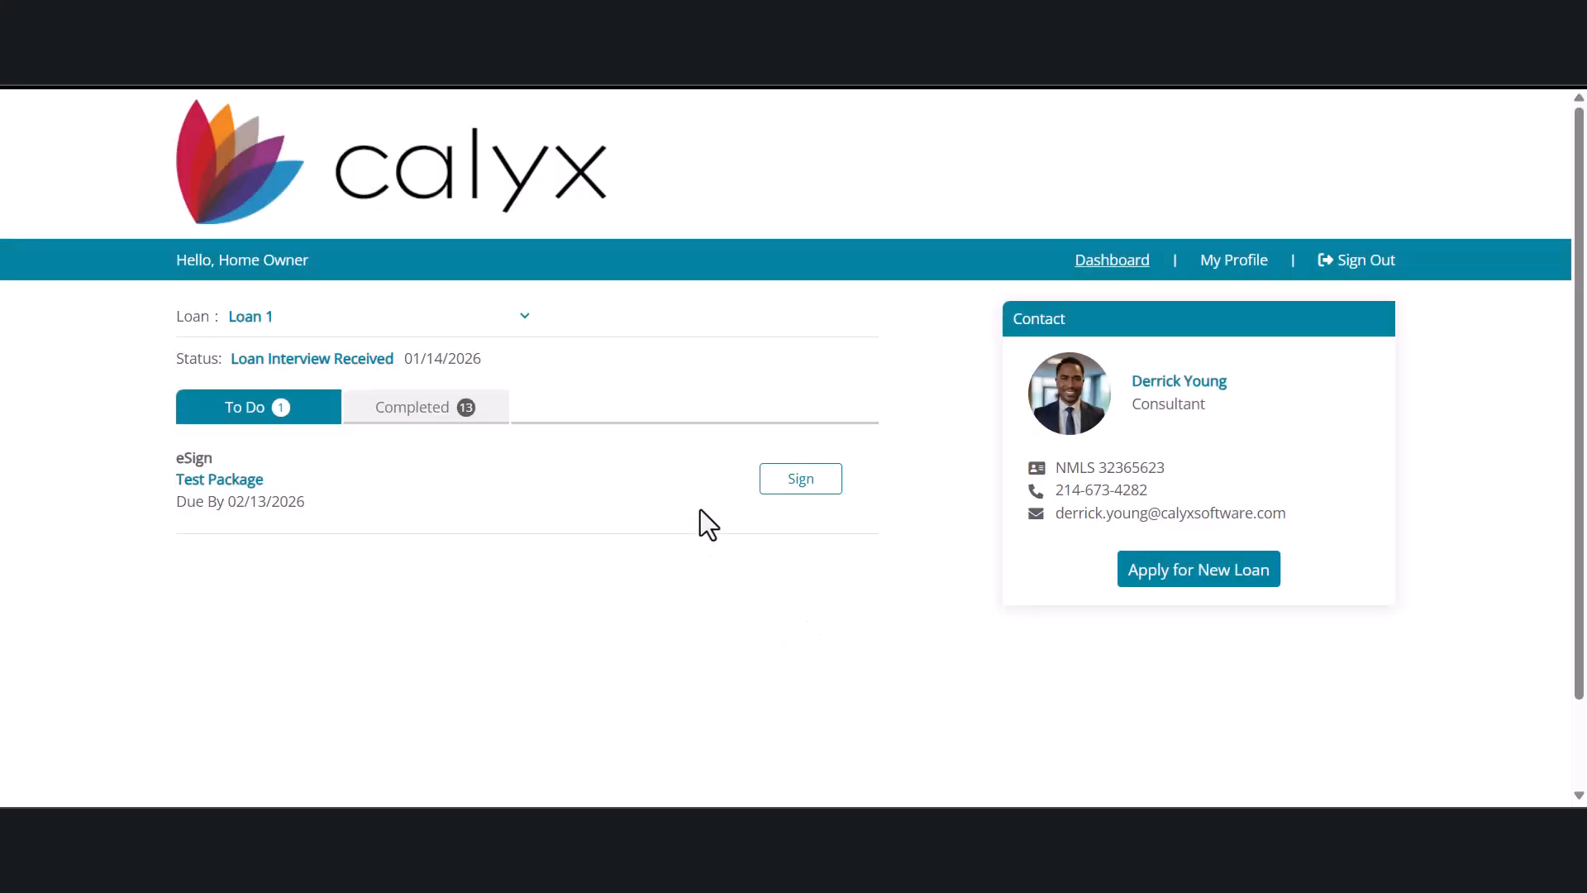
Step: Start signing Test Package from the borrower's to-do list and authenticate in OneSpan Sign with the SMS passcode
left_click(799, 486)
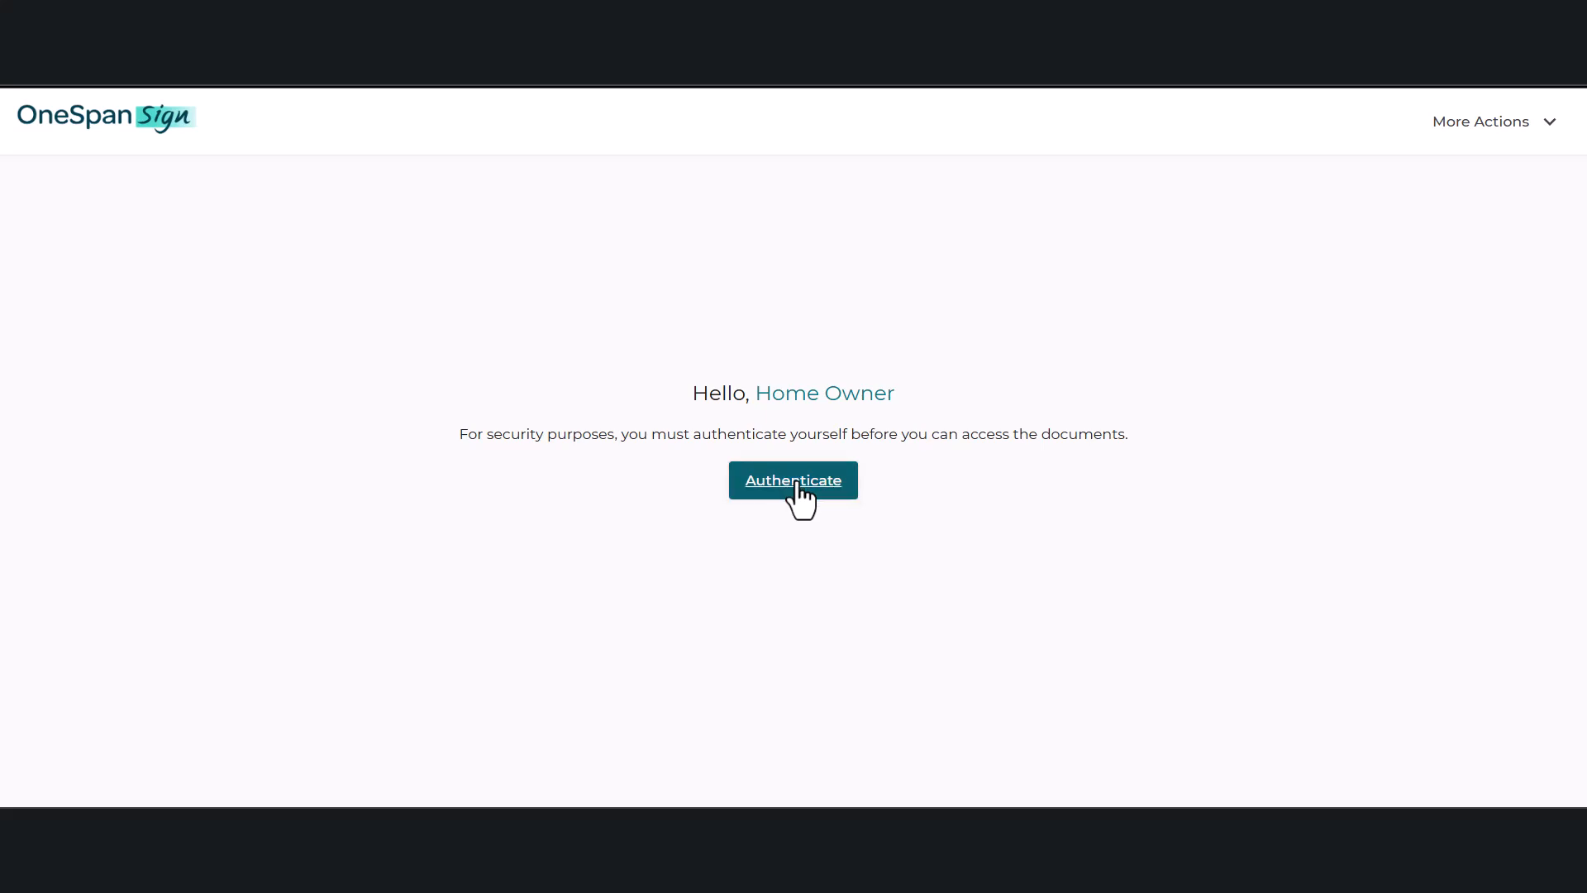
left_click(798, 485)
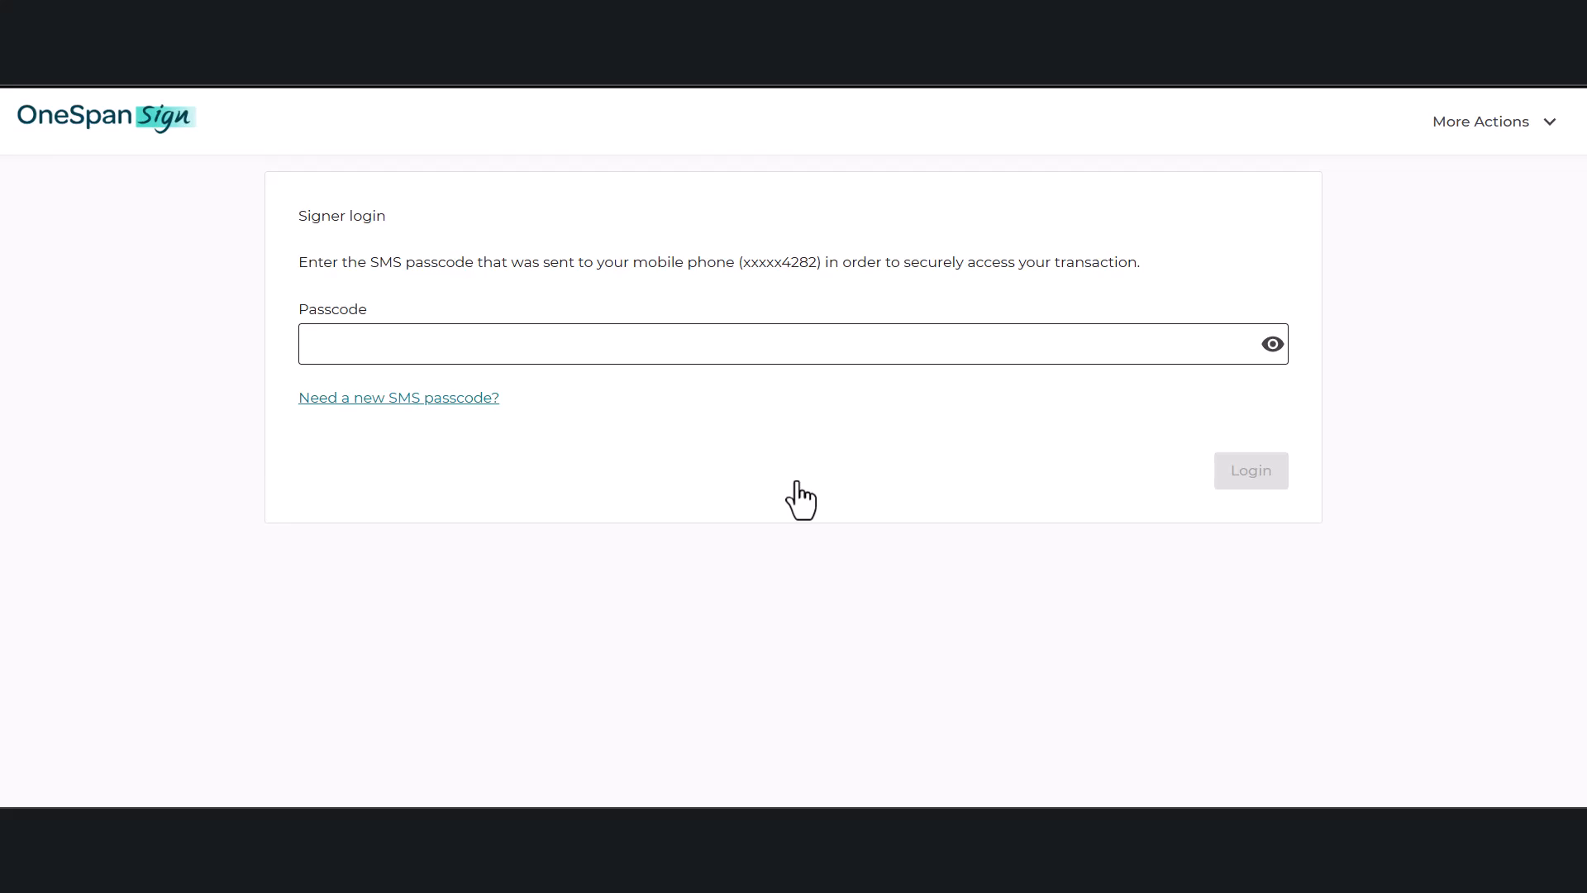
left_click(436, 343)
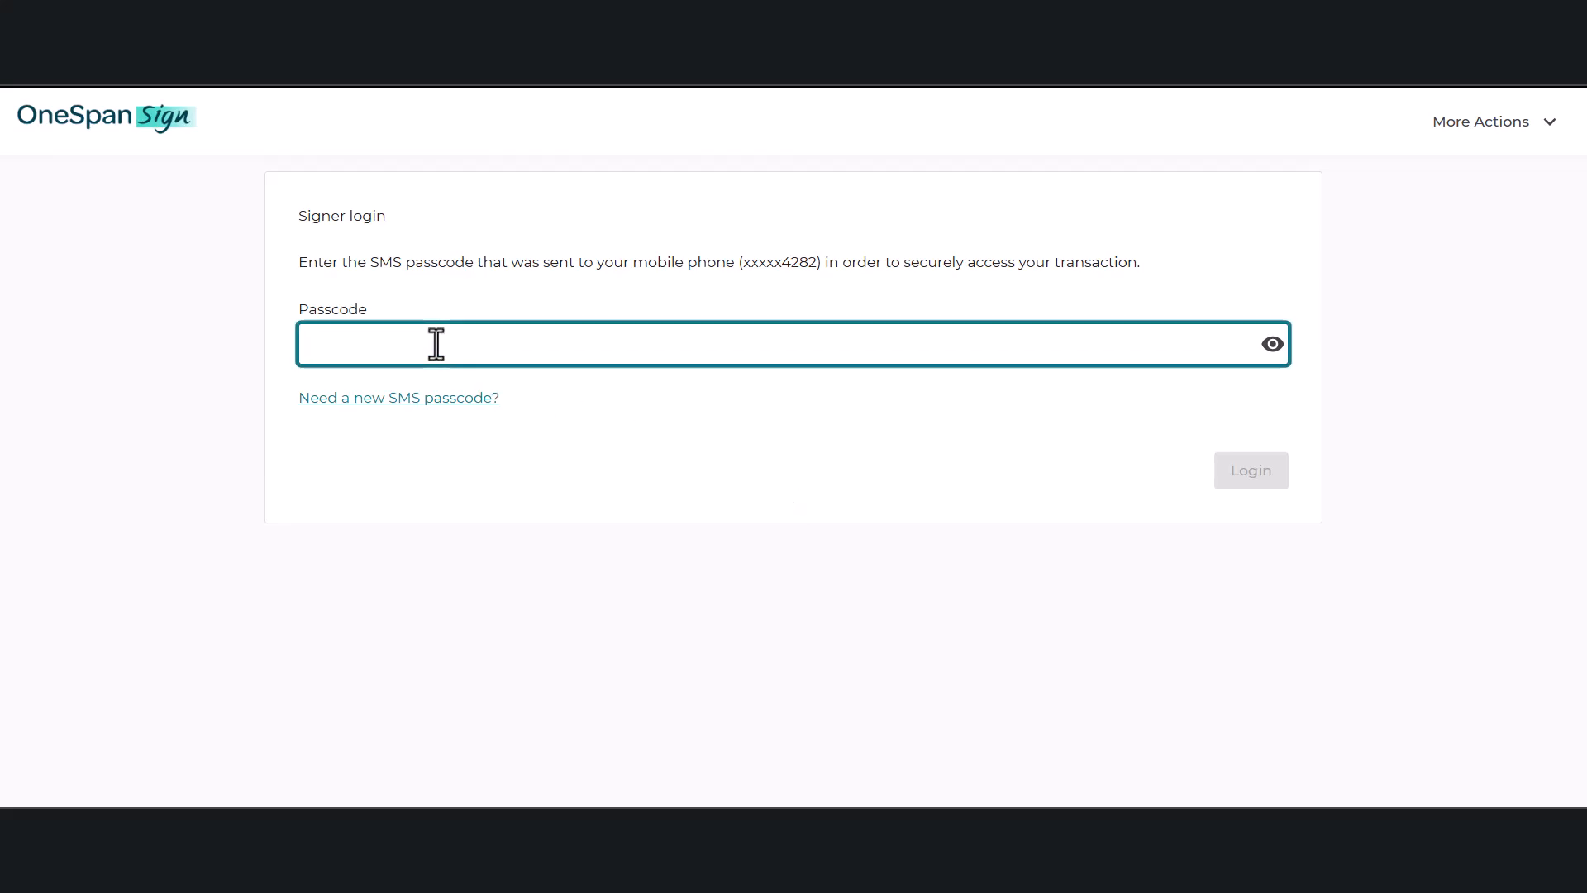
type("••")
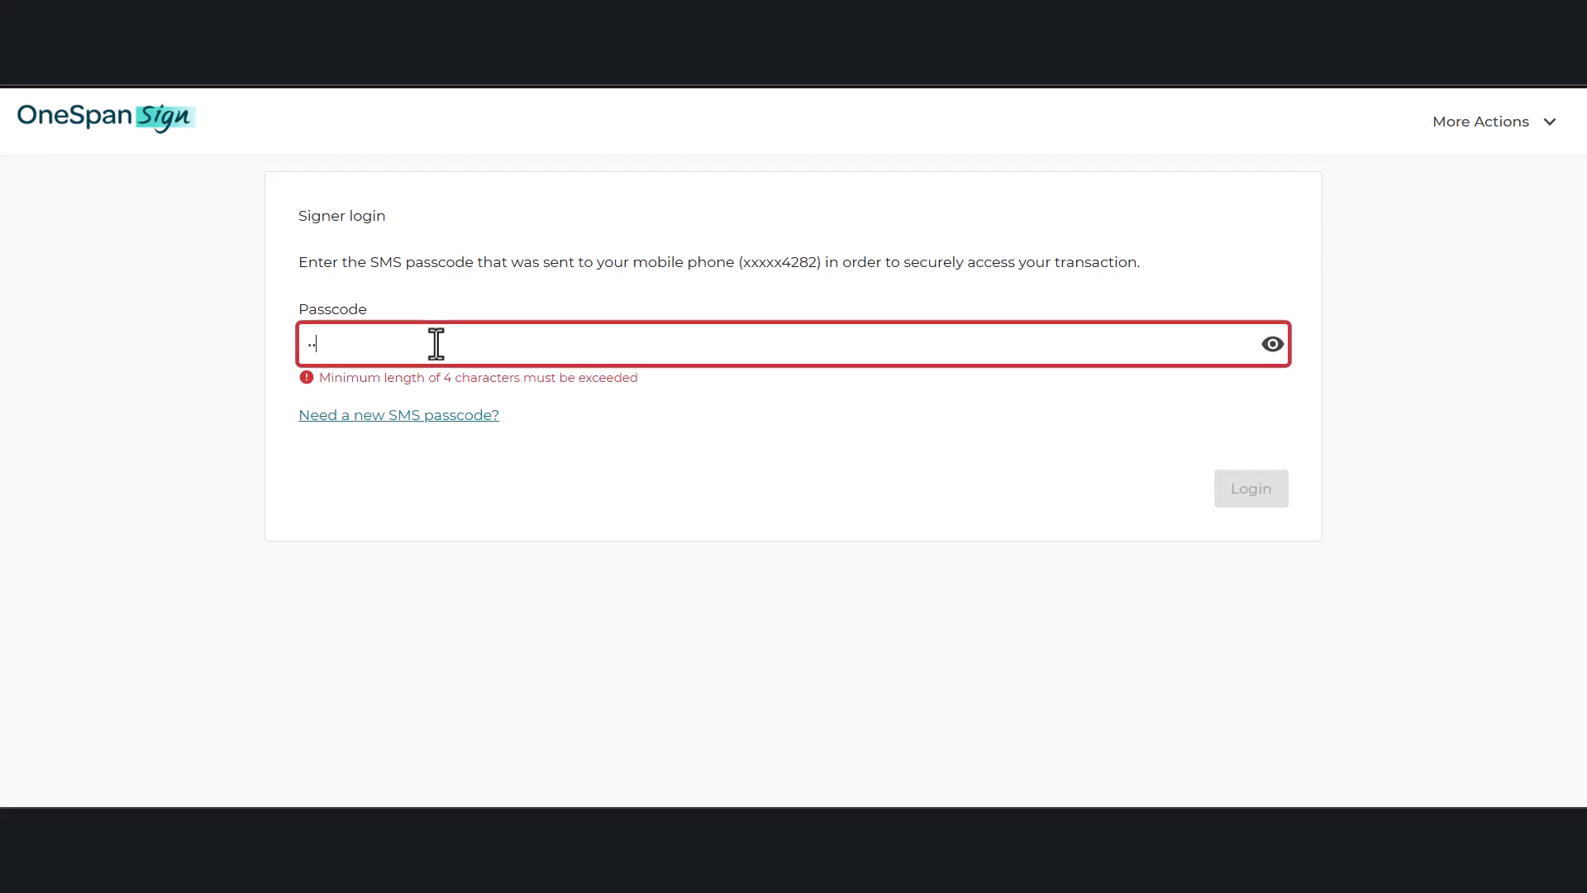
type("••••")
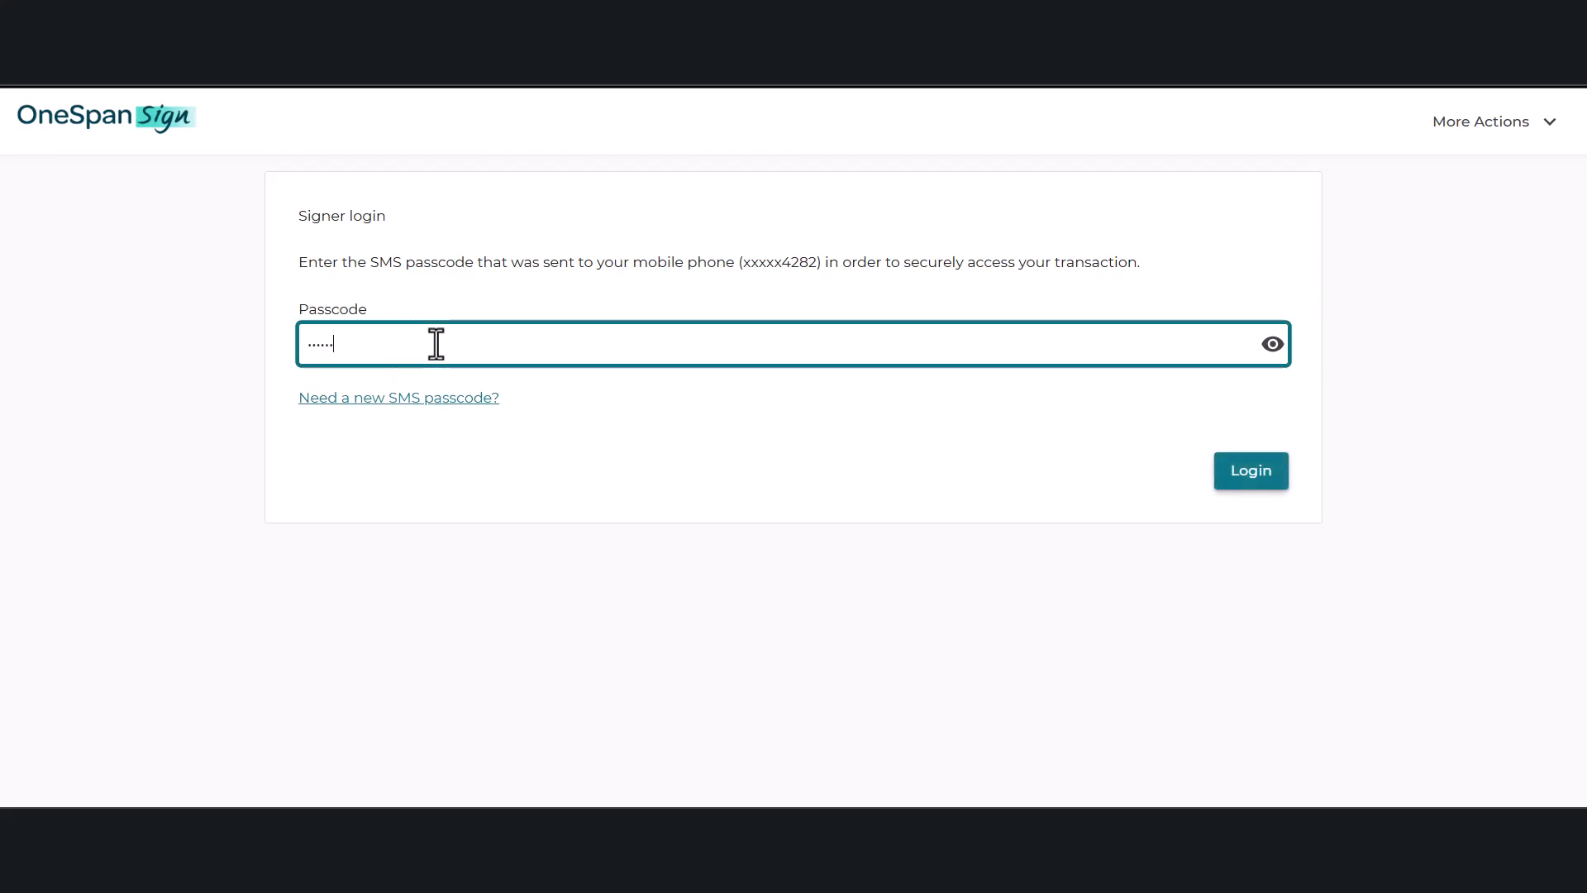
left_click(1250, 470)
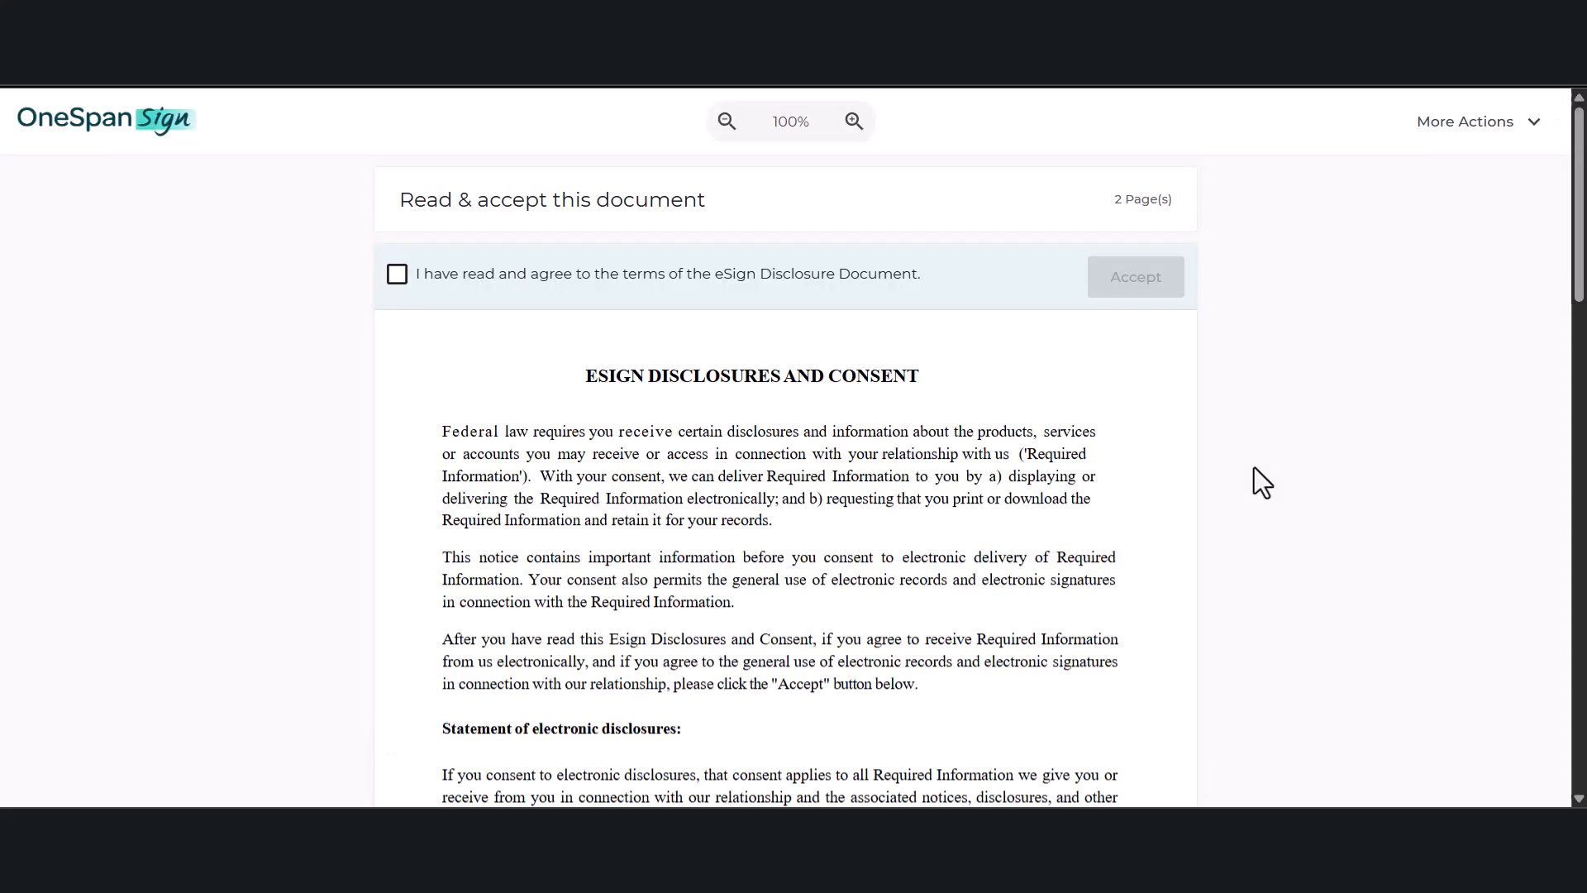
Step: Accept the eSign disclosure, sign the first borrower signature line on page 7 of the loan application, and confirm the signing
left_click(396, 275)
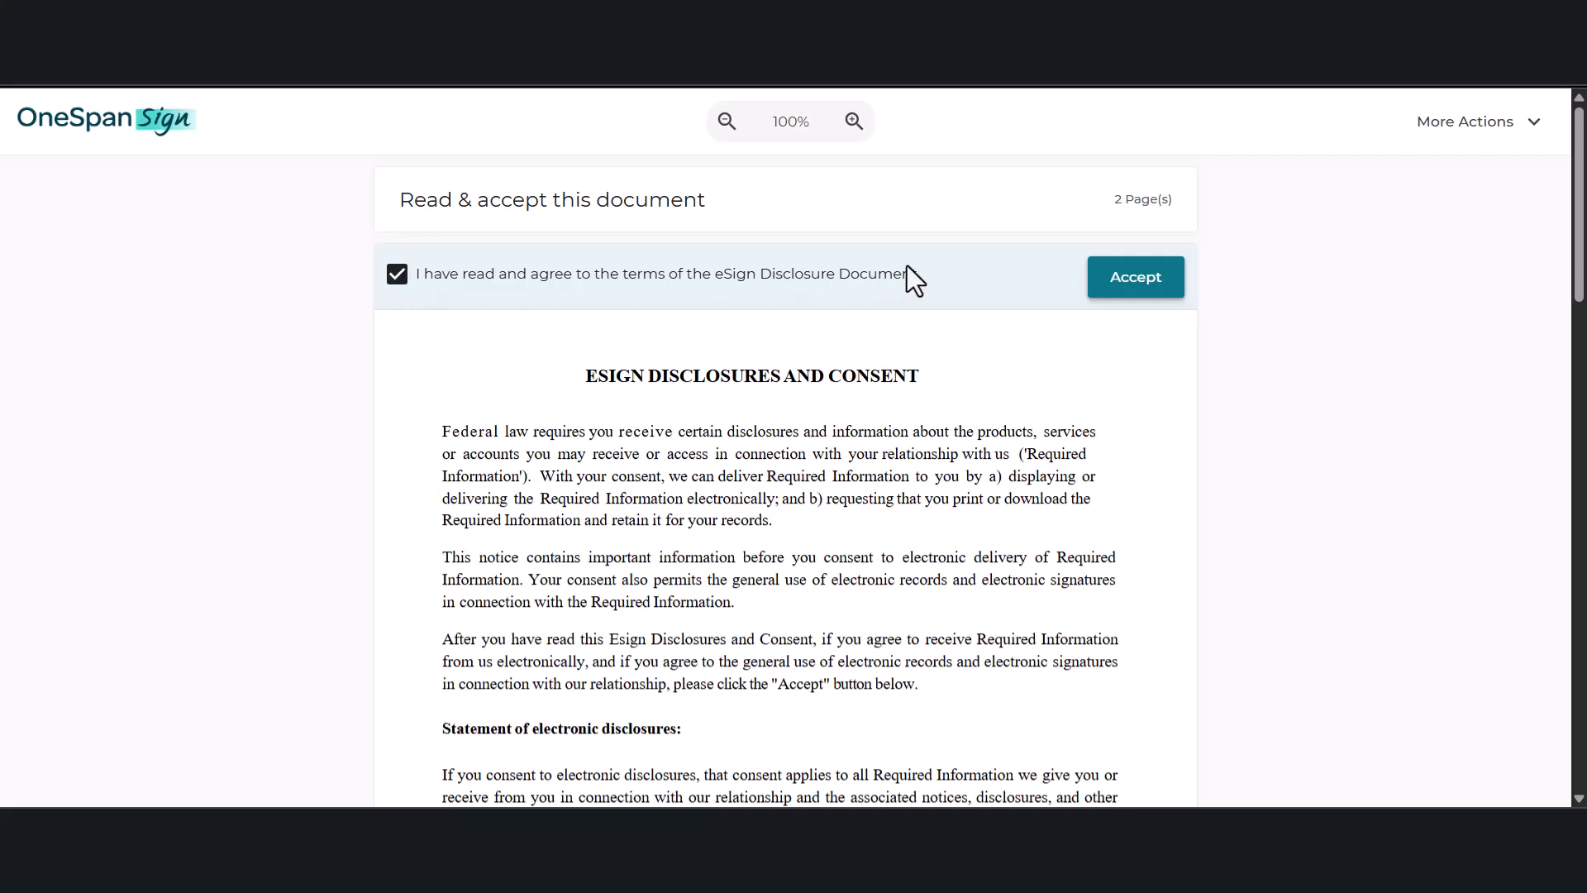
left_click(1137, 286)
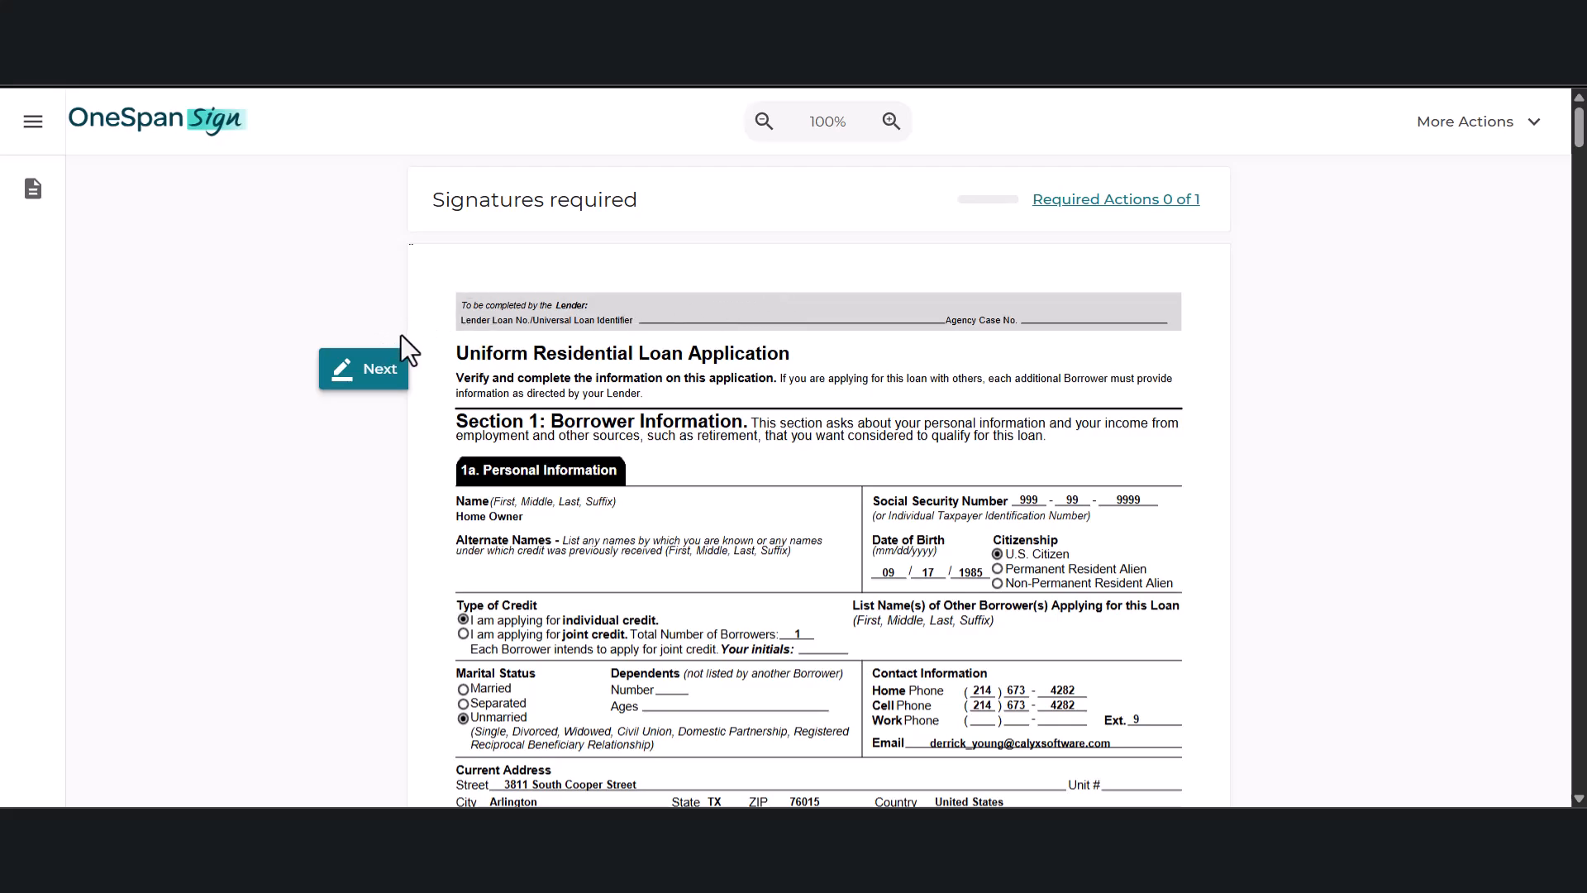
left_click(1135, 202)
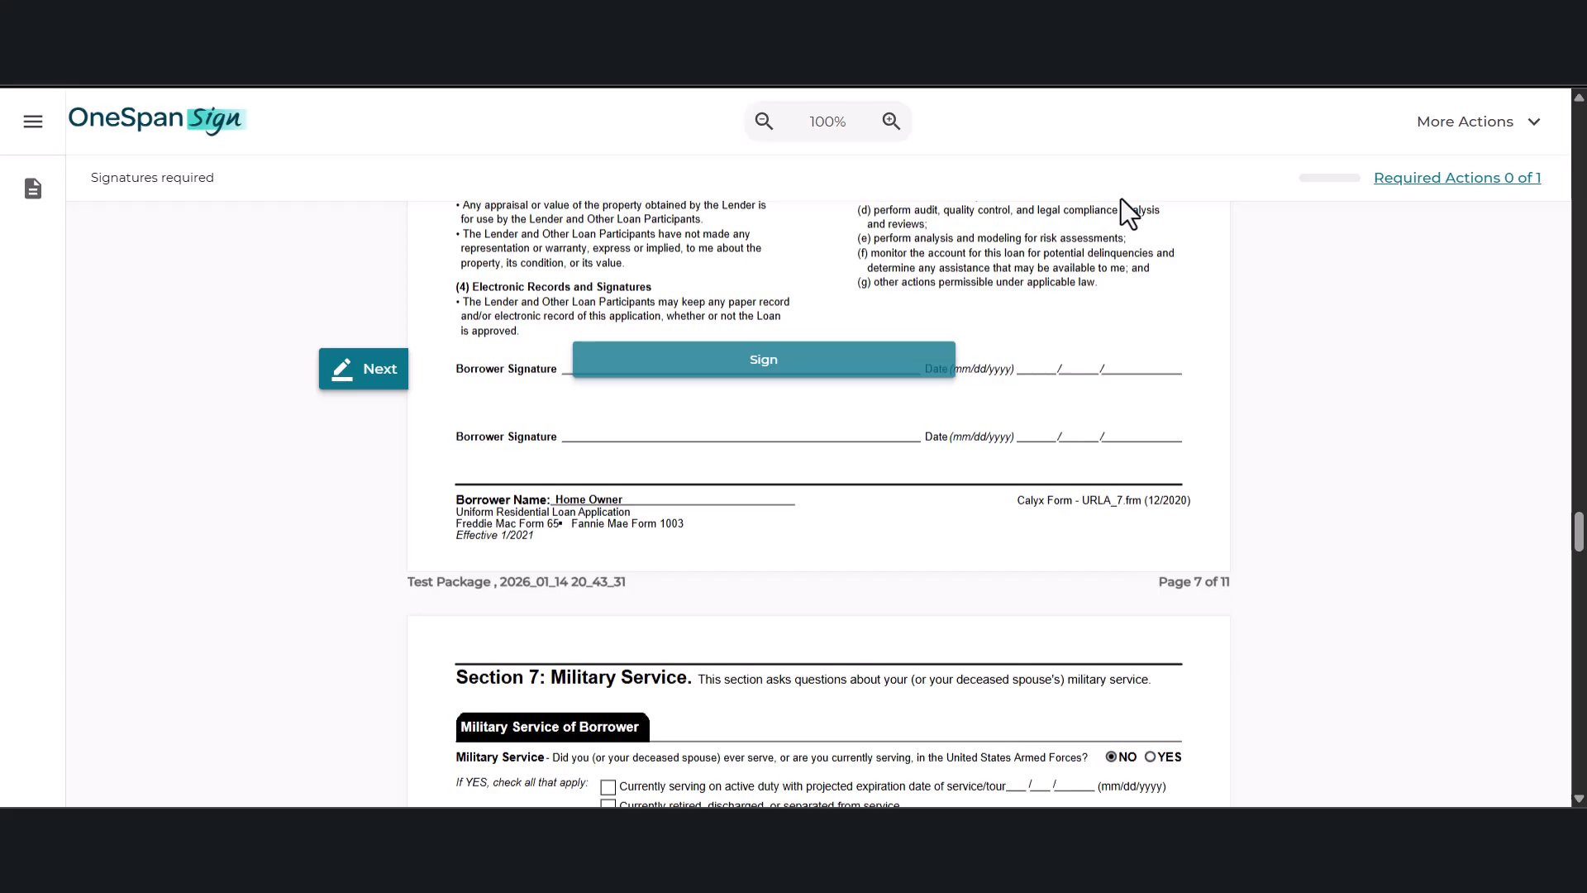
left_click(775, 360)
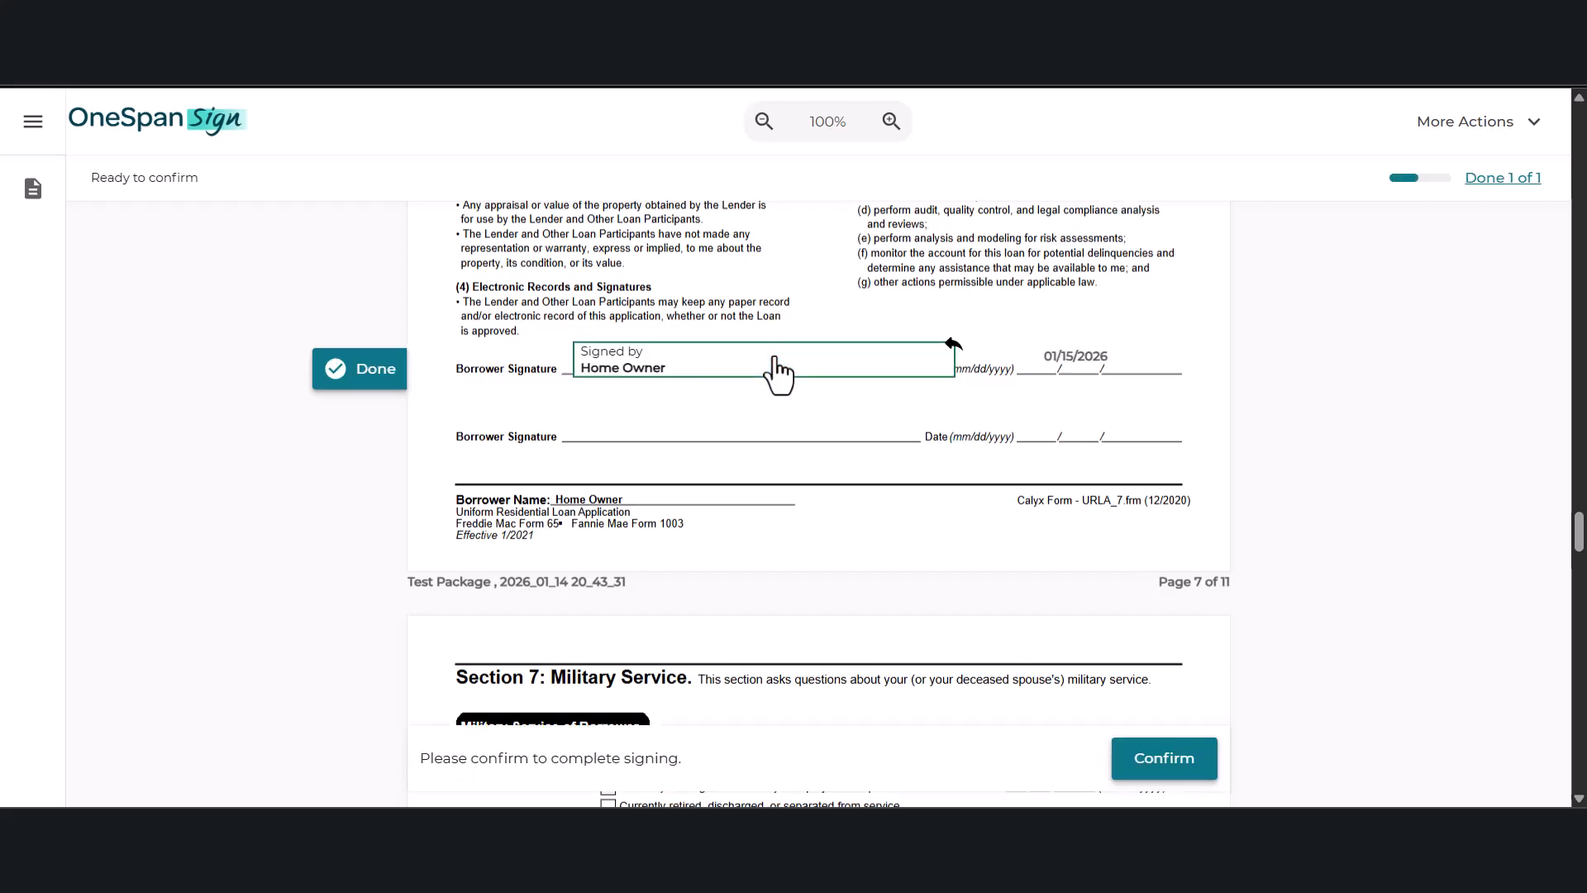
left_click(1145, 762)
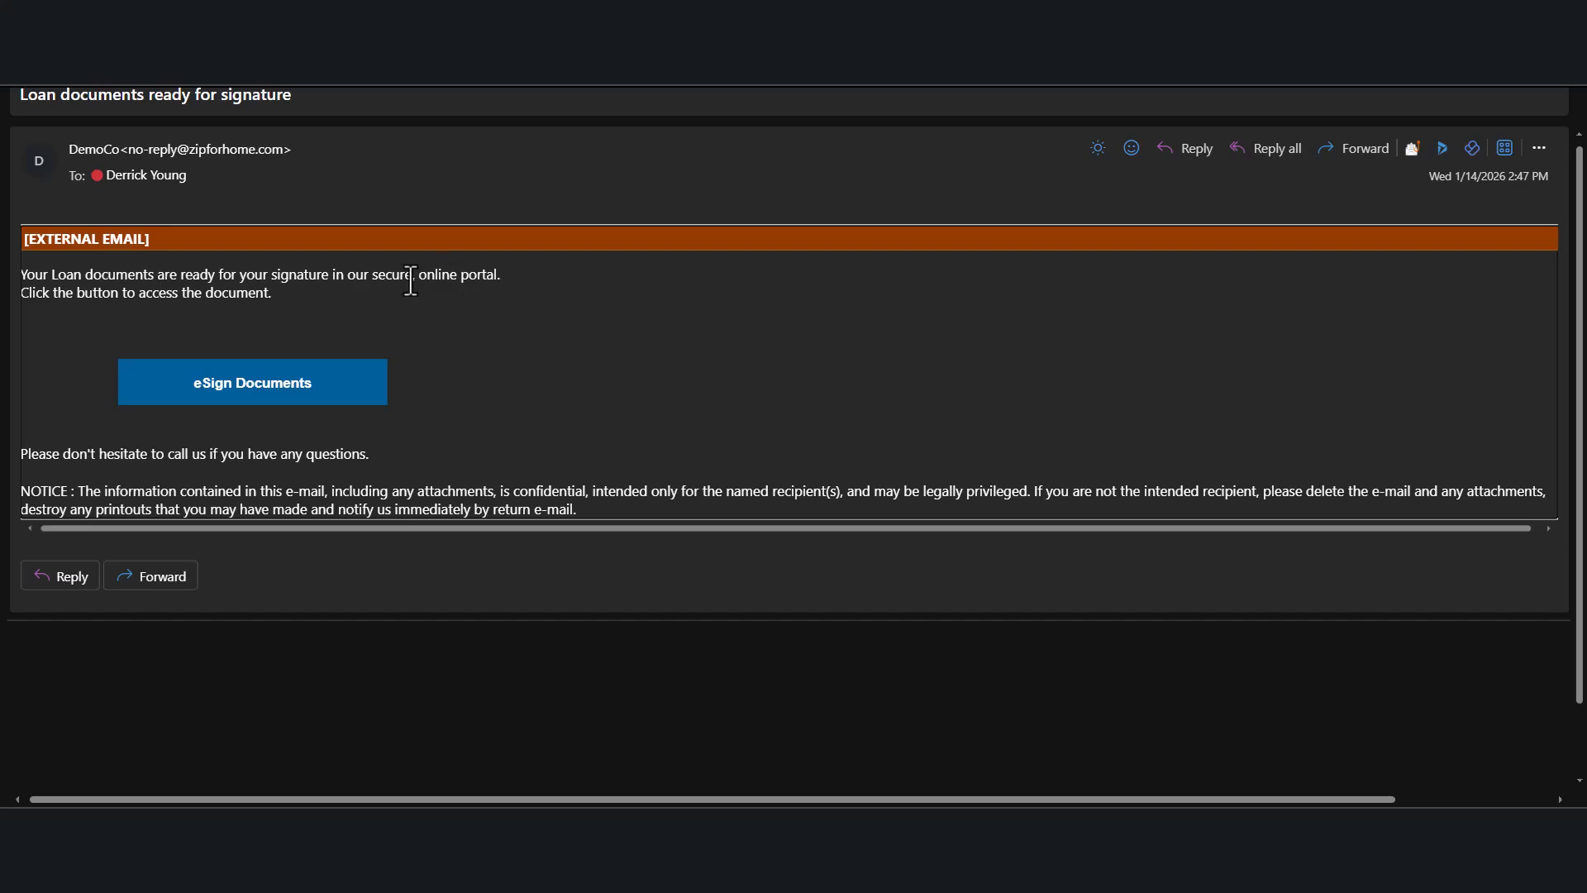
Step: Open the loan officer's eSign documents from the signature email, opt in to electronic records, and accept the eSign disclosure
left_click(279, 405)
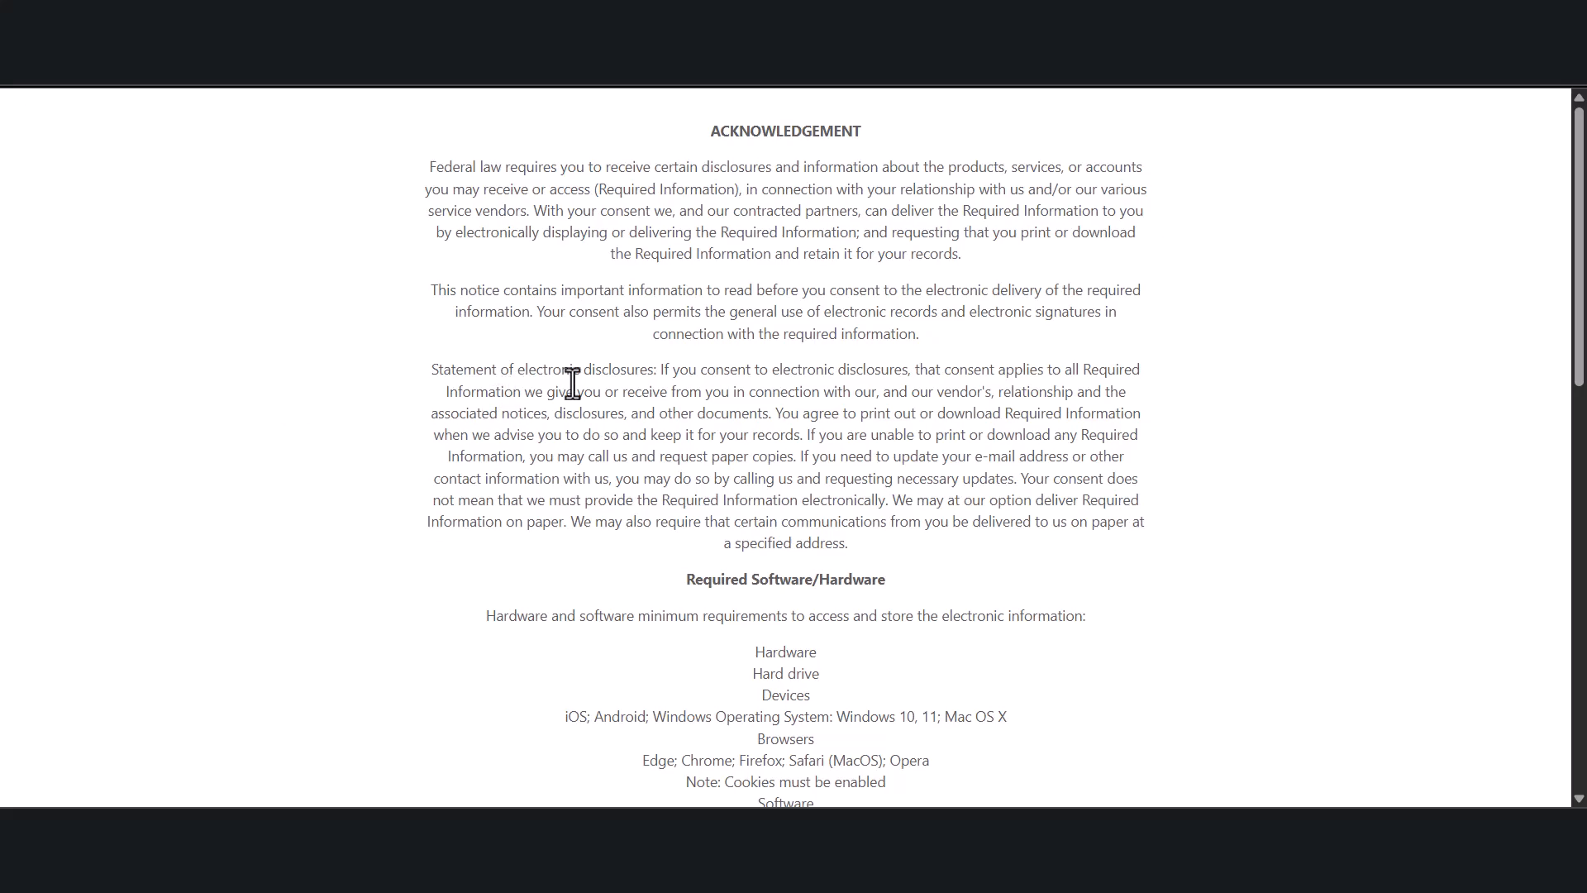
scroll(837, 375, "down", 1)
scroll(837, 374, "down", 14)
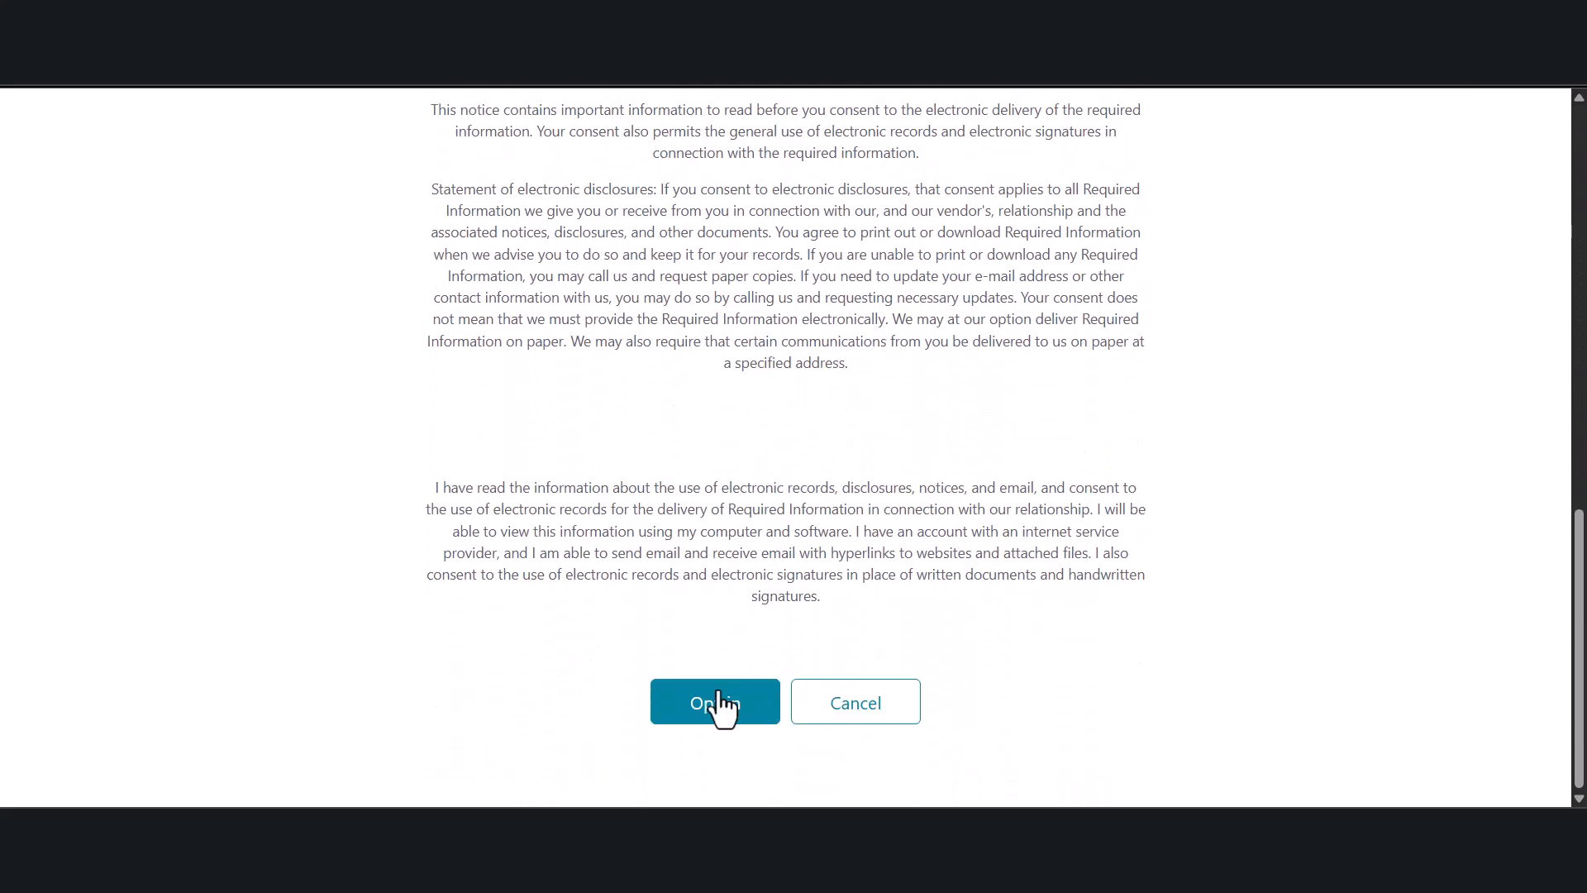
left_click(716, 705)
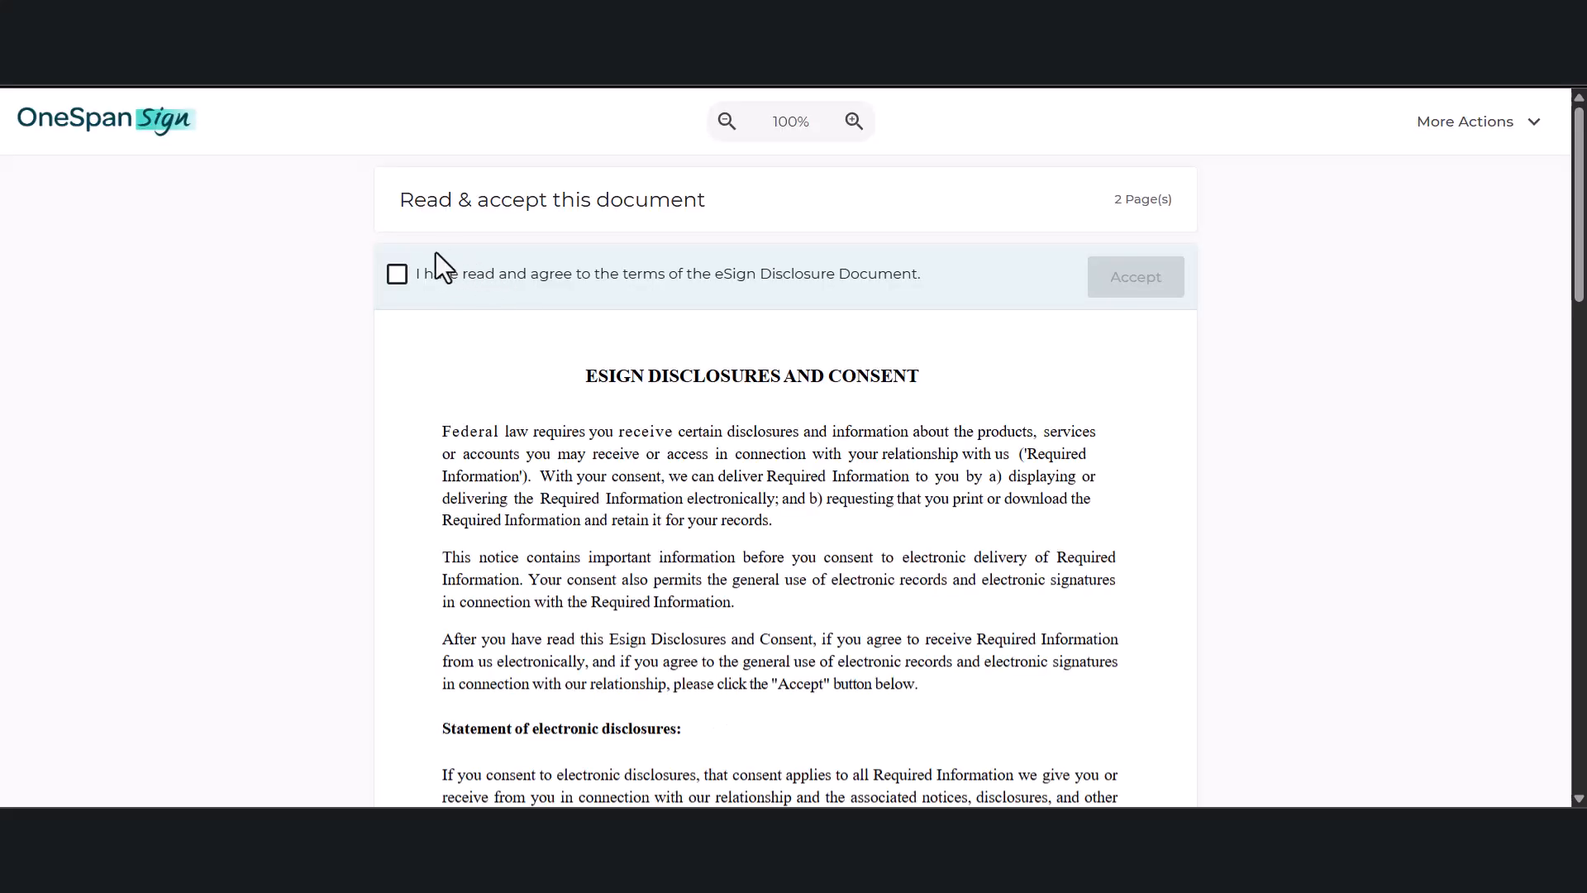
left_click(397, 274)
left_click(1136, 279)
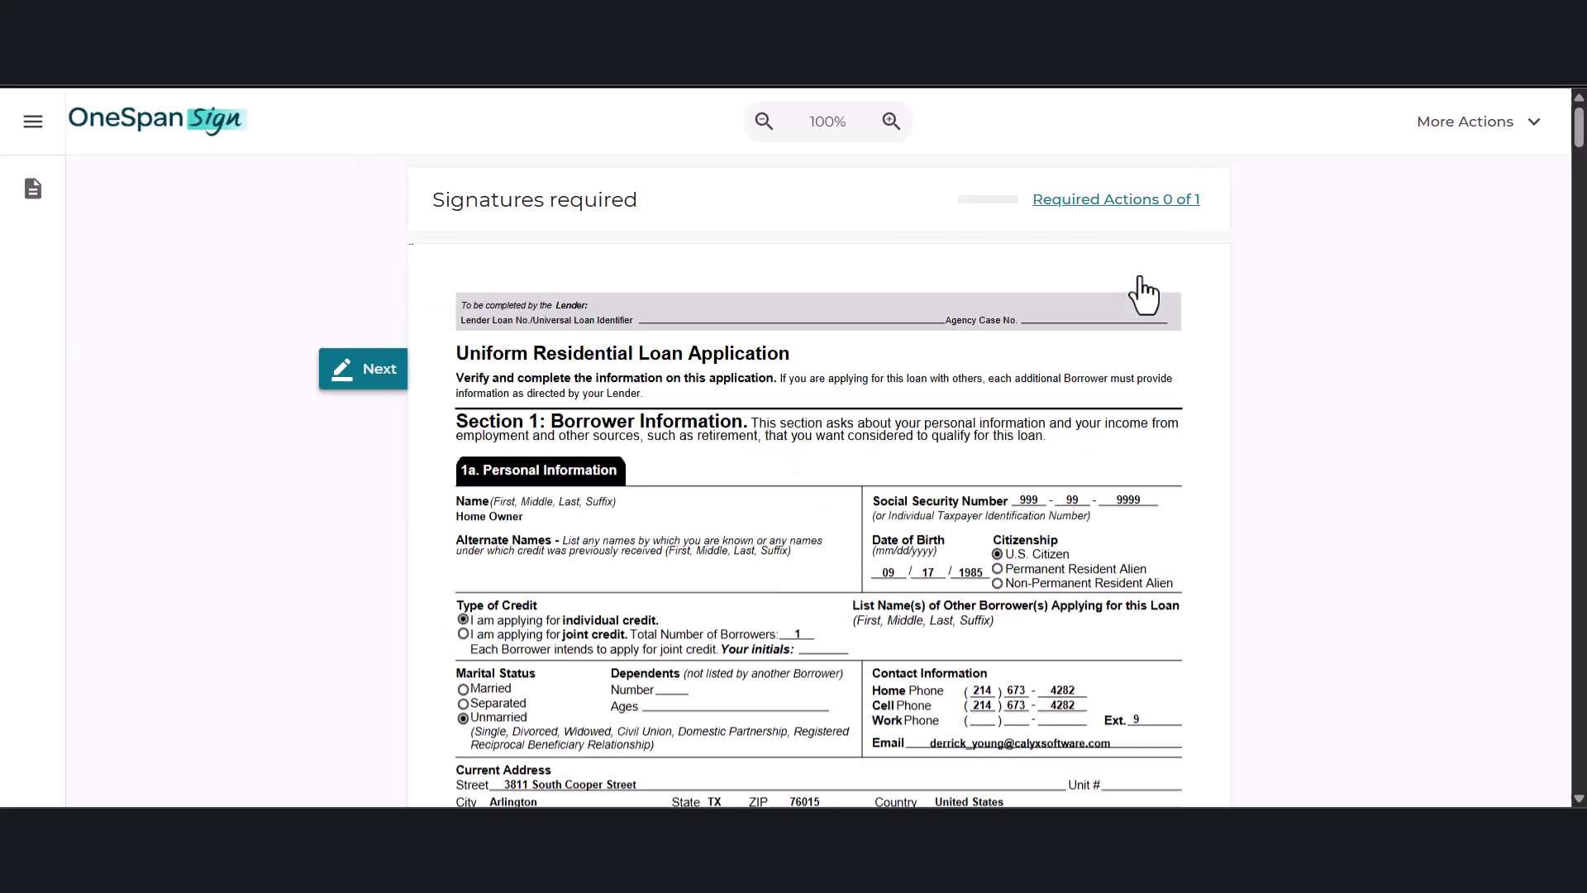
Step: Sign the loan originator signature line, confirm the signing, and minimize the package completion email
left_click(1104, 208)
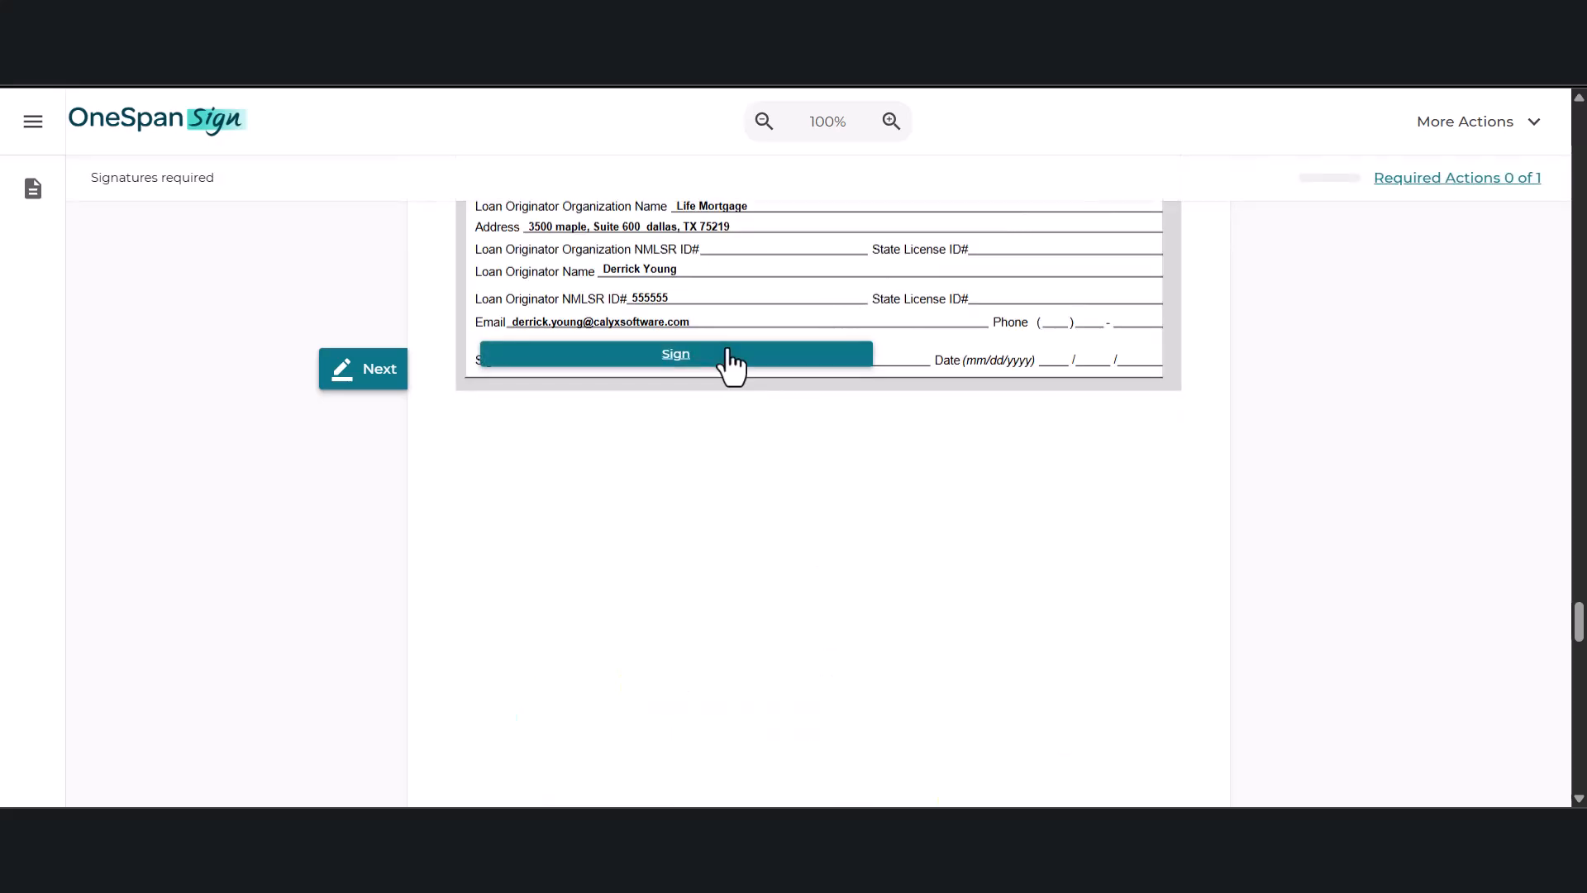
left_click(731, 362)
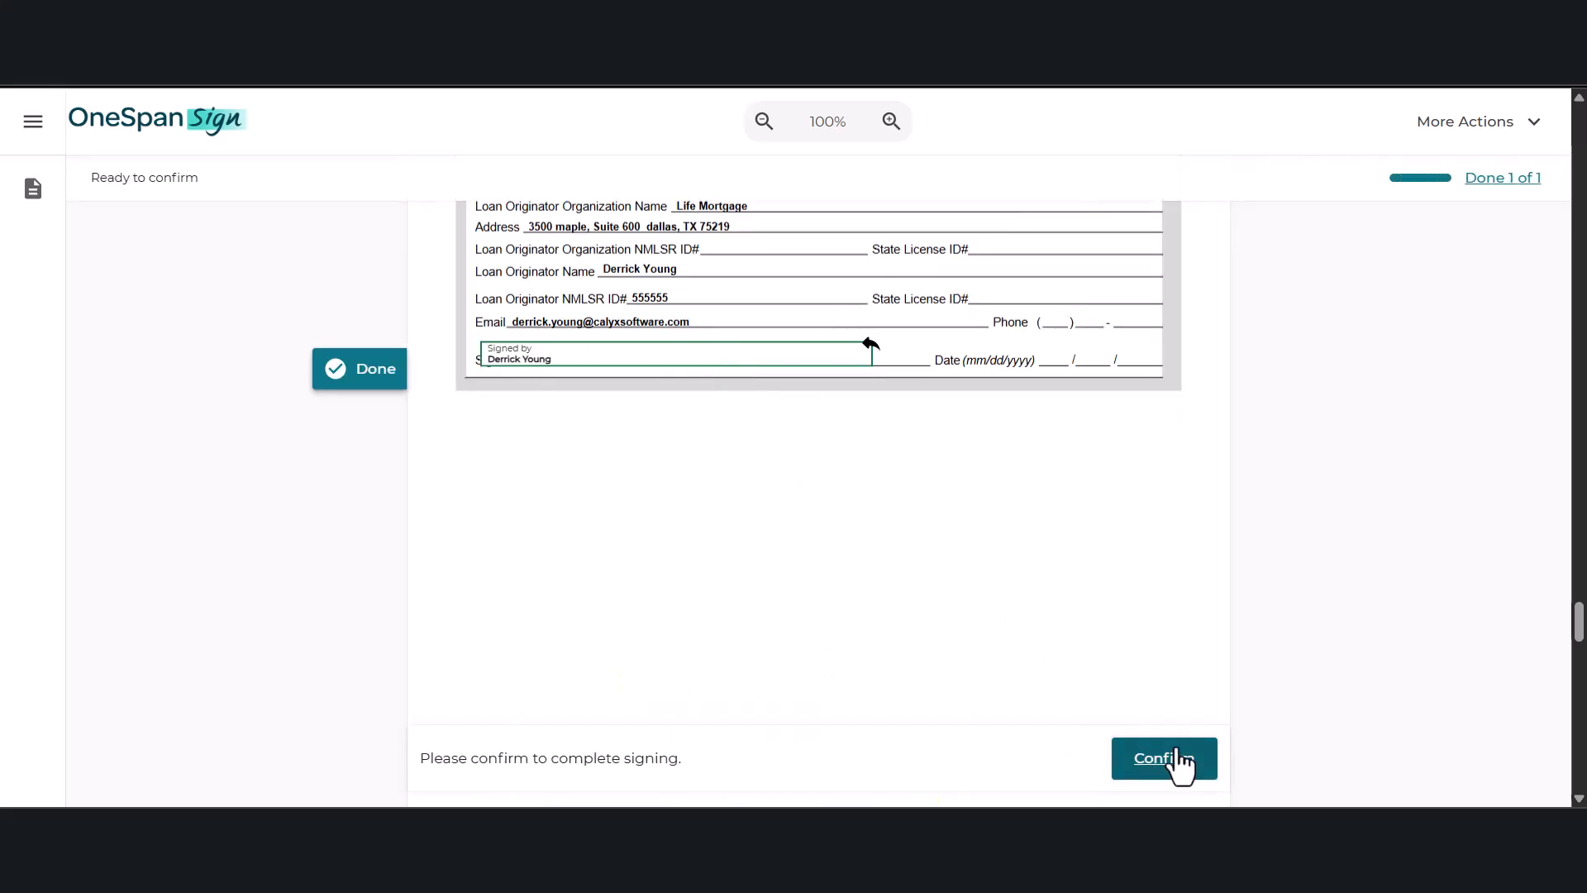
left_click(1180, 763)
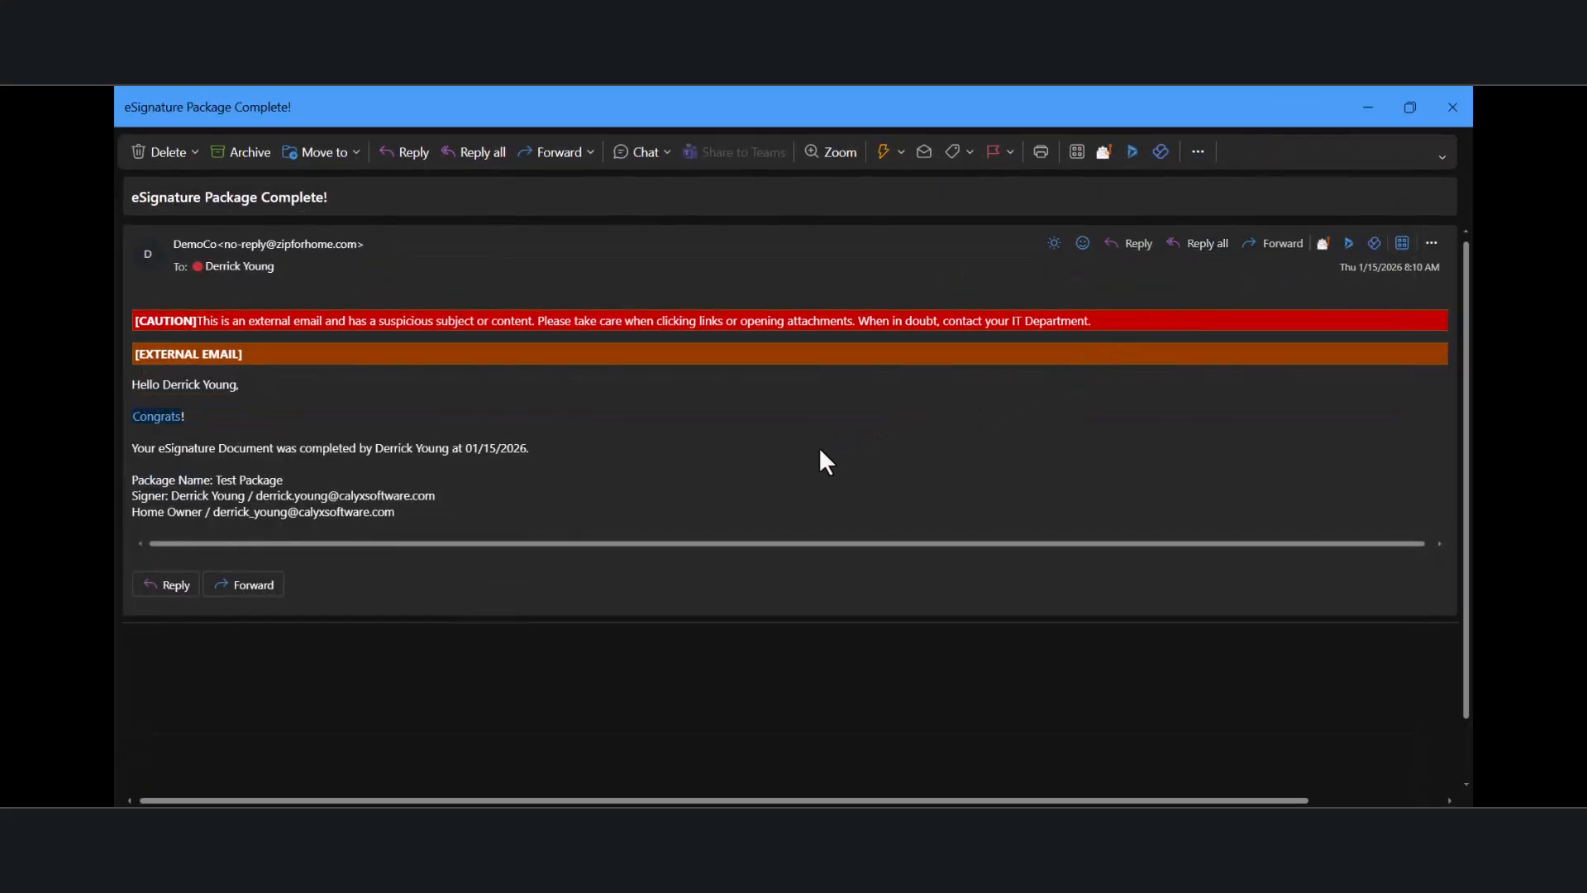
left_click(1368, 106)
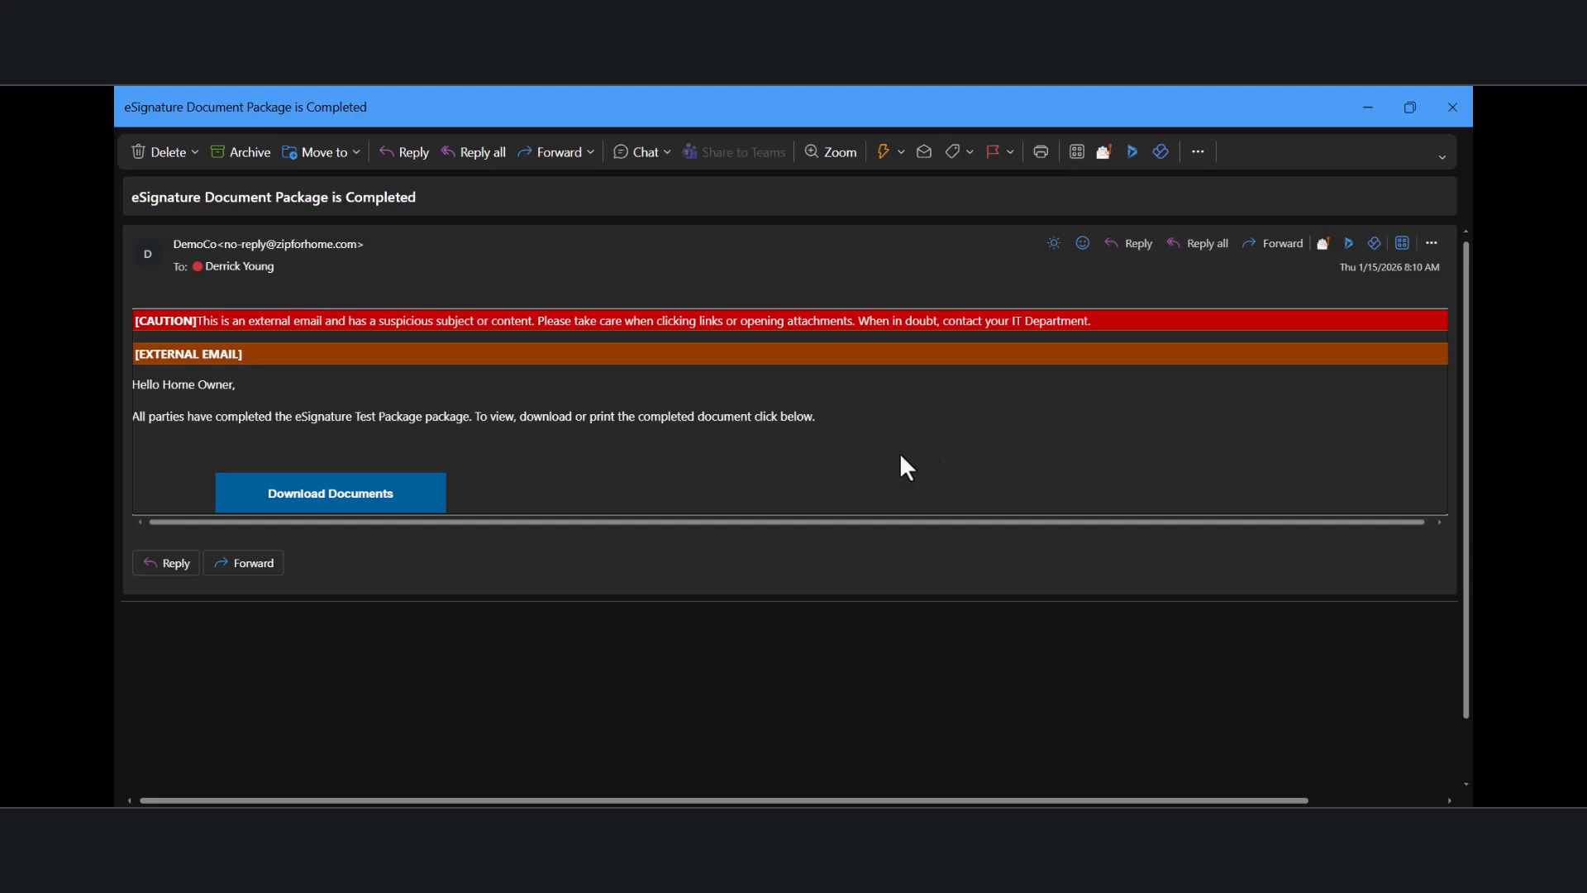
Step: Review the package completion and signer-started notification emails, closing each one
left_click(1452, 107)
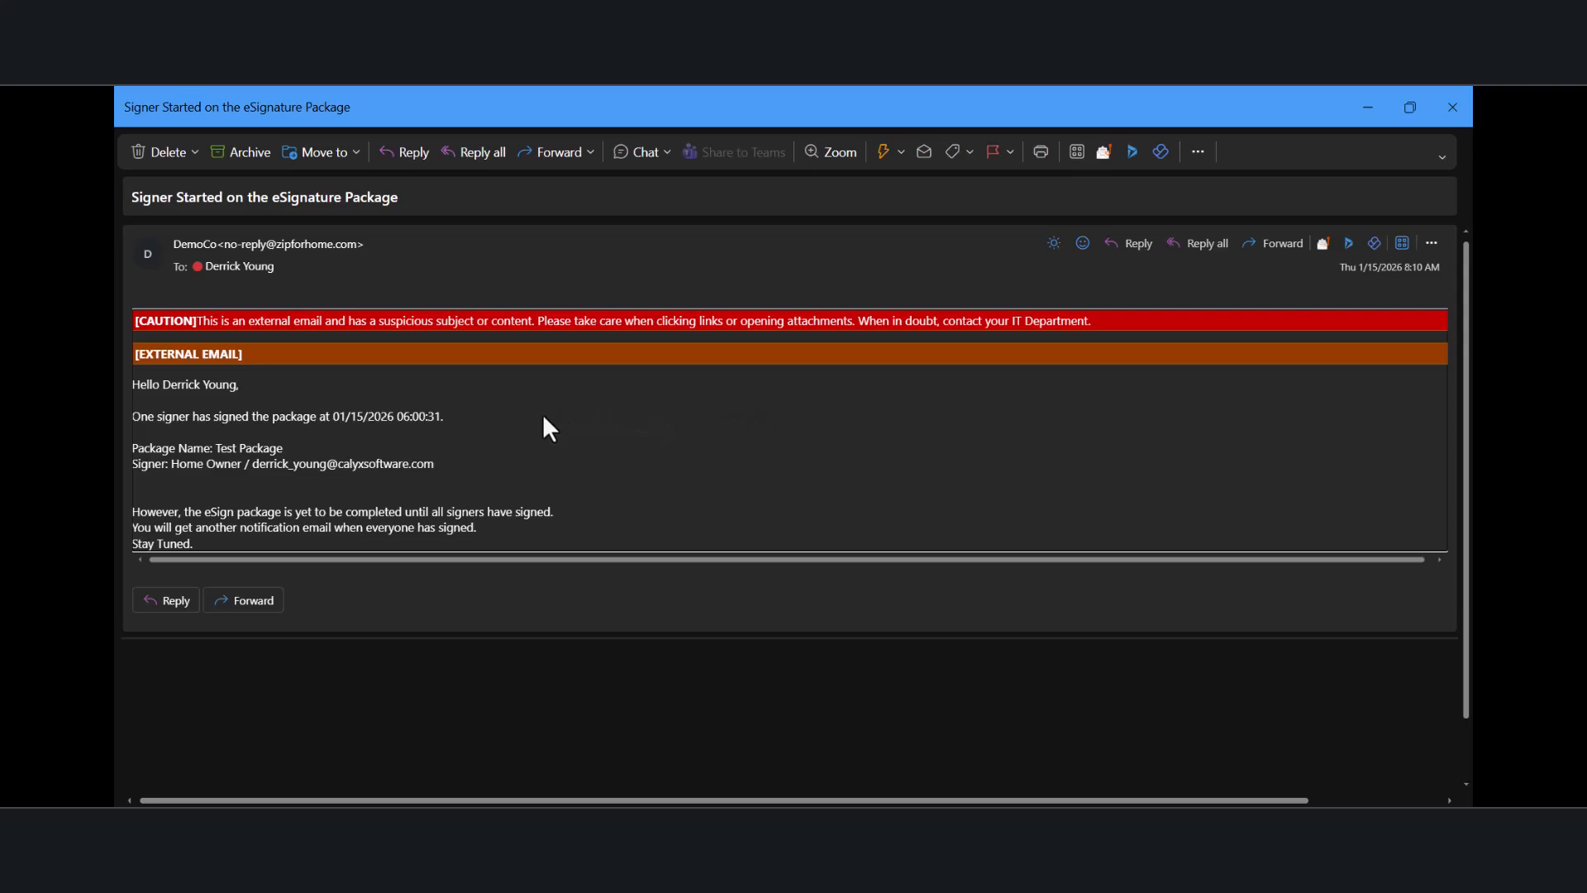
left_click(1453, 106)
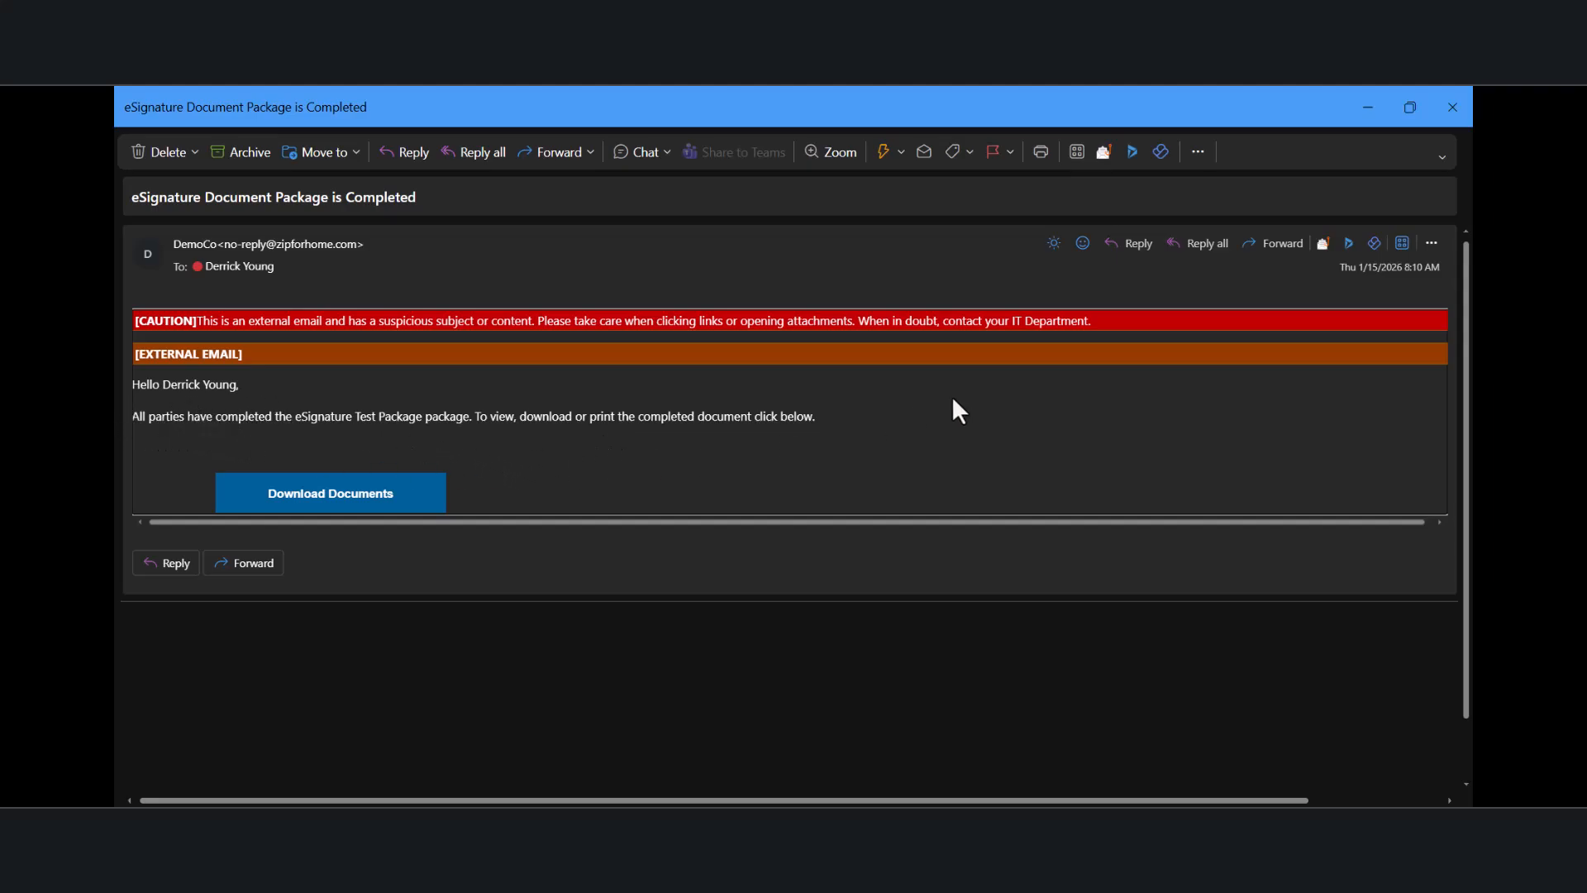
left_click(1453, 106)
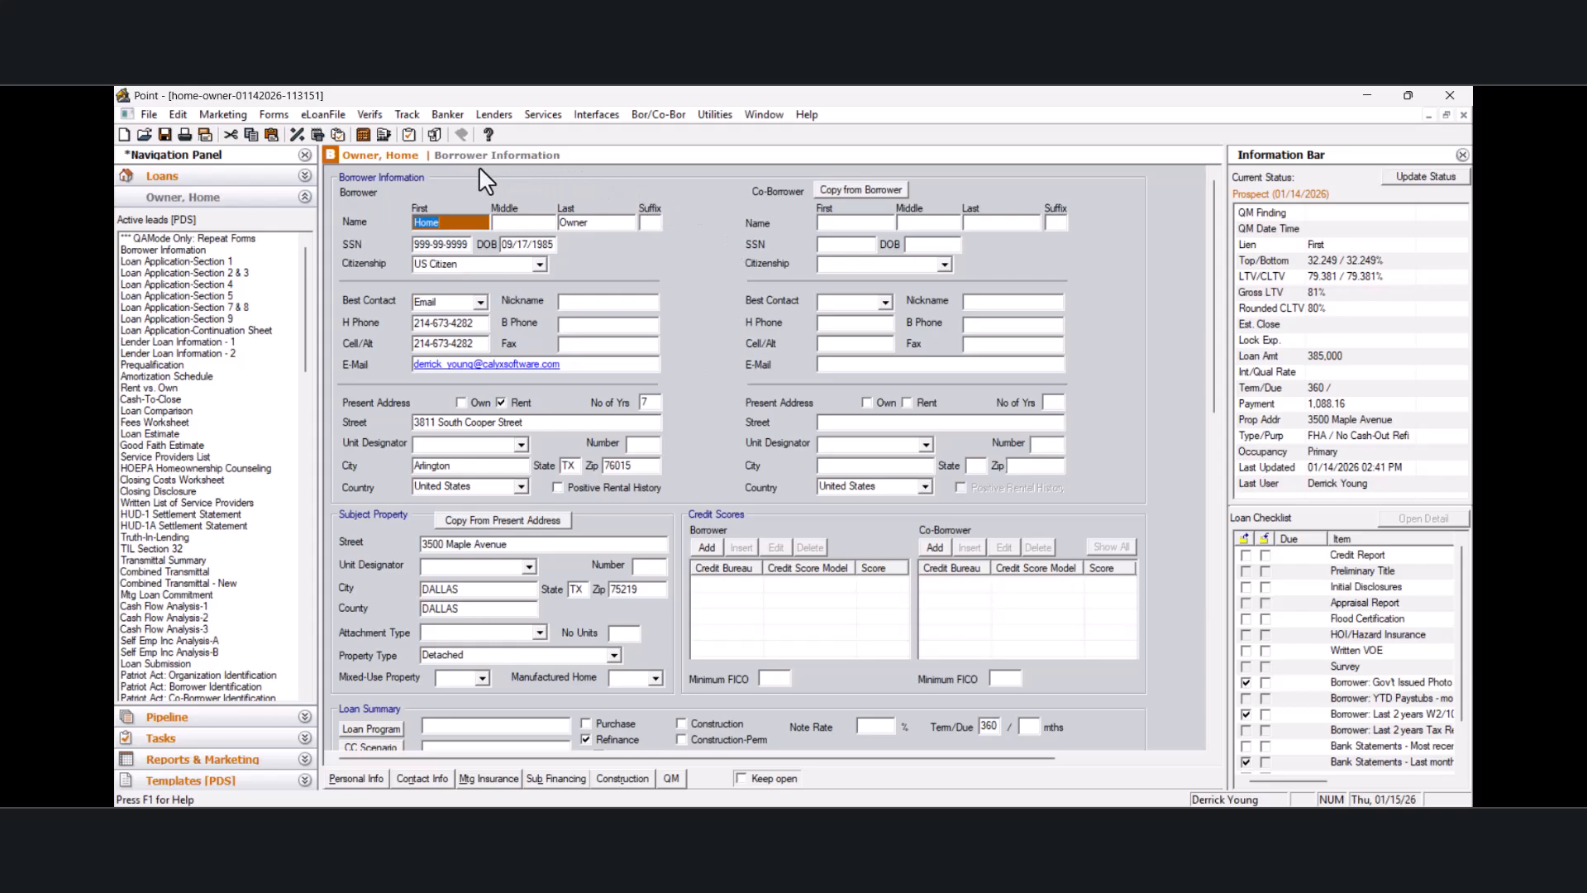
Step: Retrieve the completed eSign documents into the borrower's loan file through Document Management in Point, and close Document Management
left_click(433, 134)
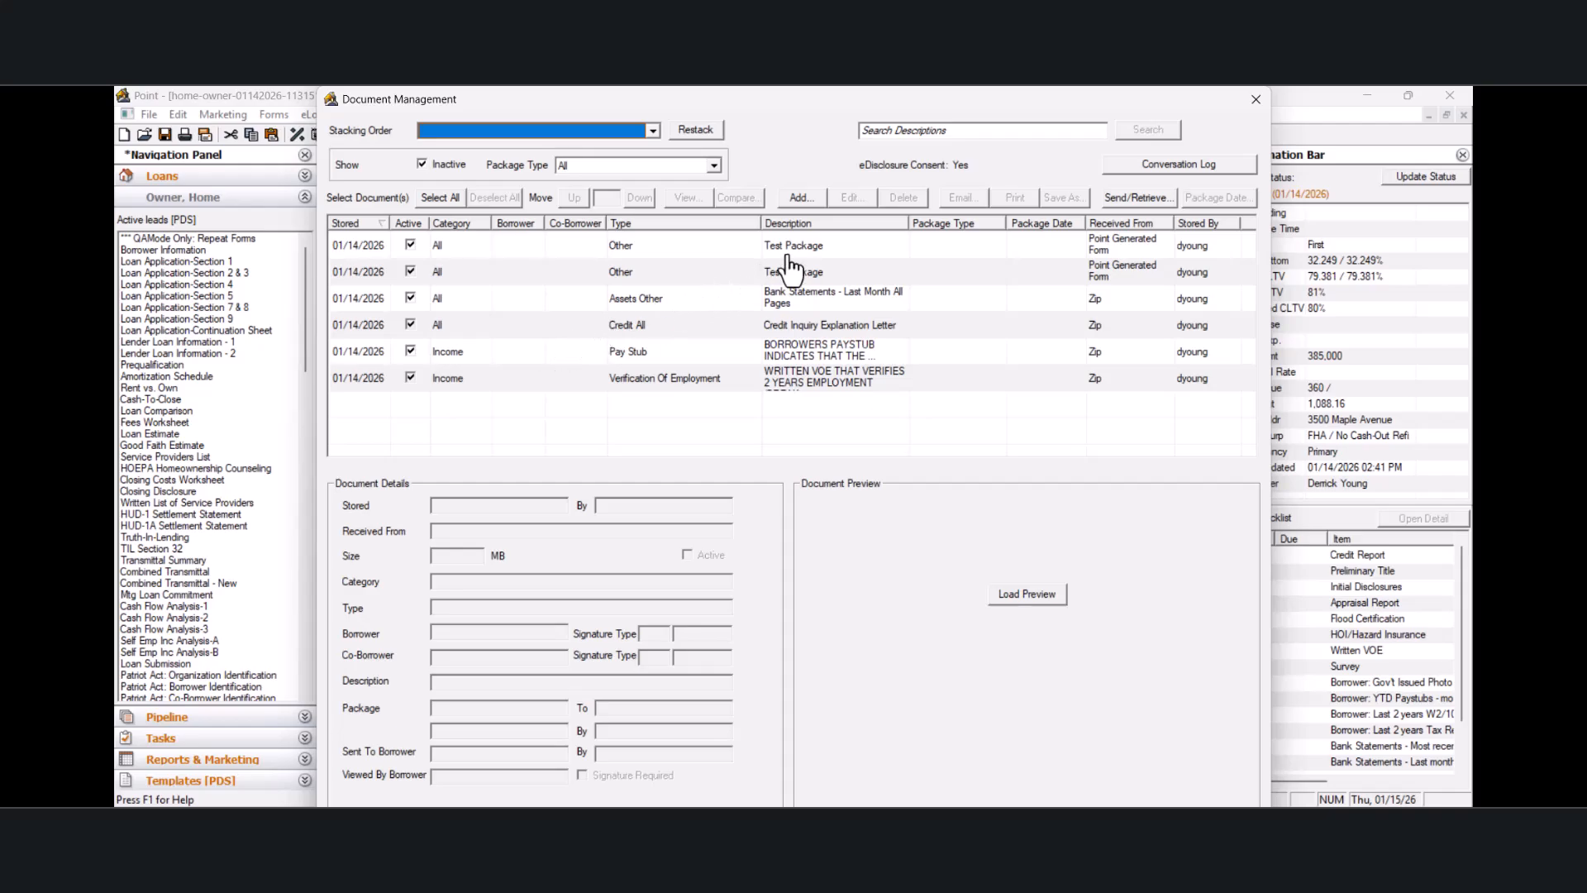
left_click(1122, 197)
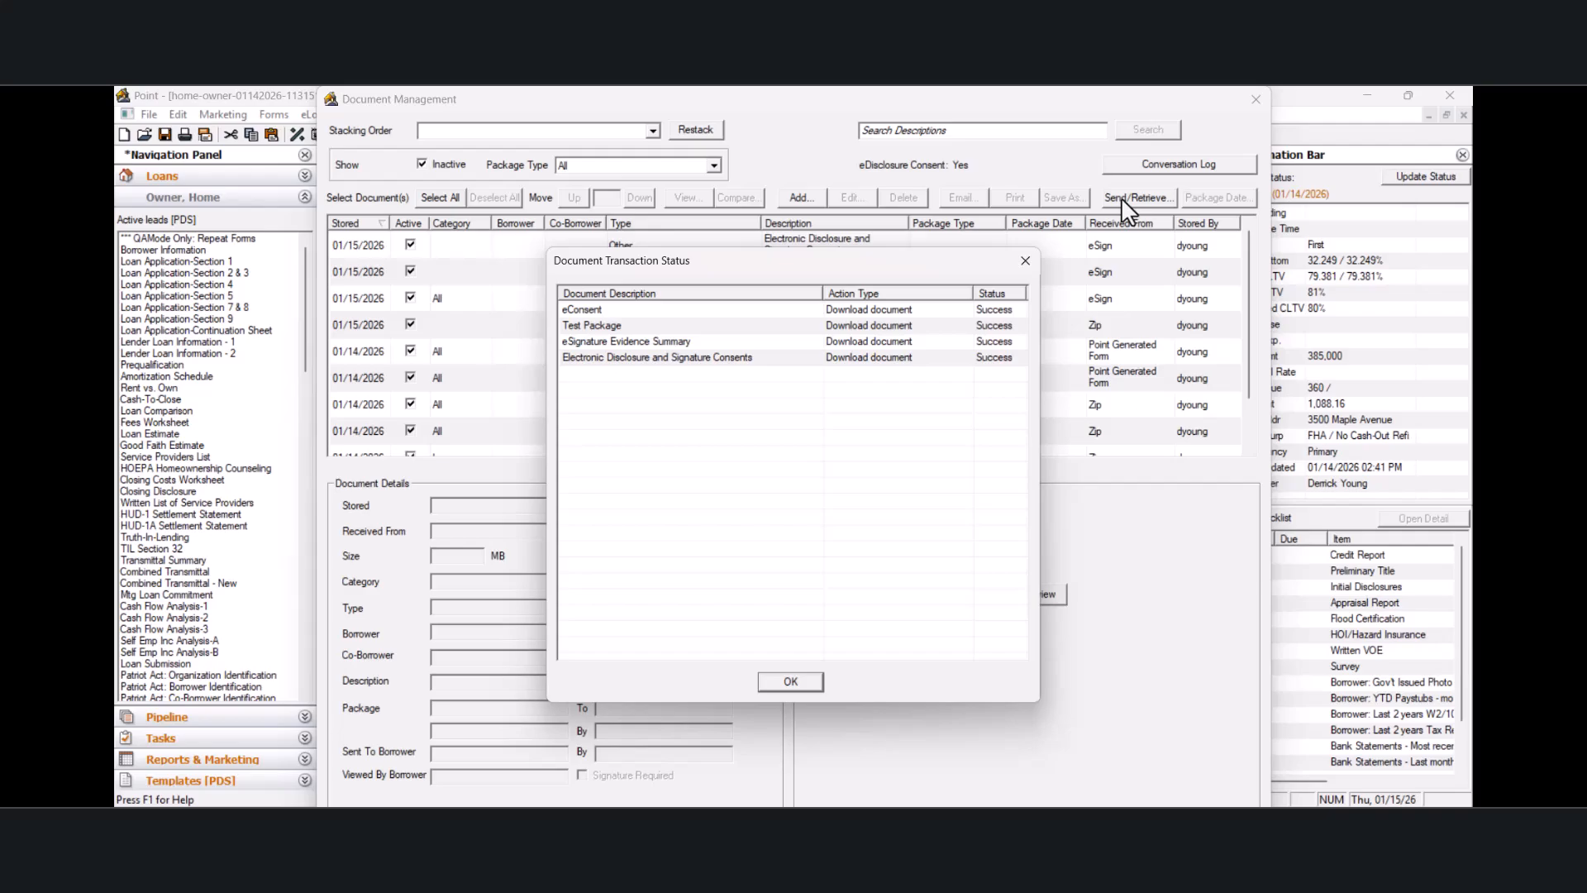
left_click(806, 683)
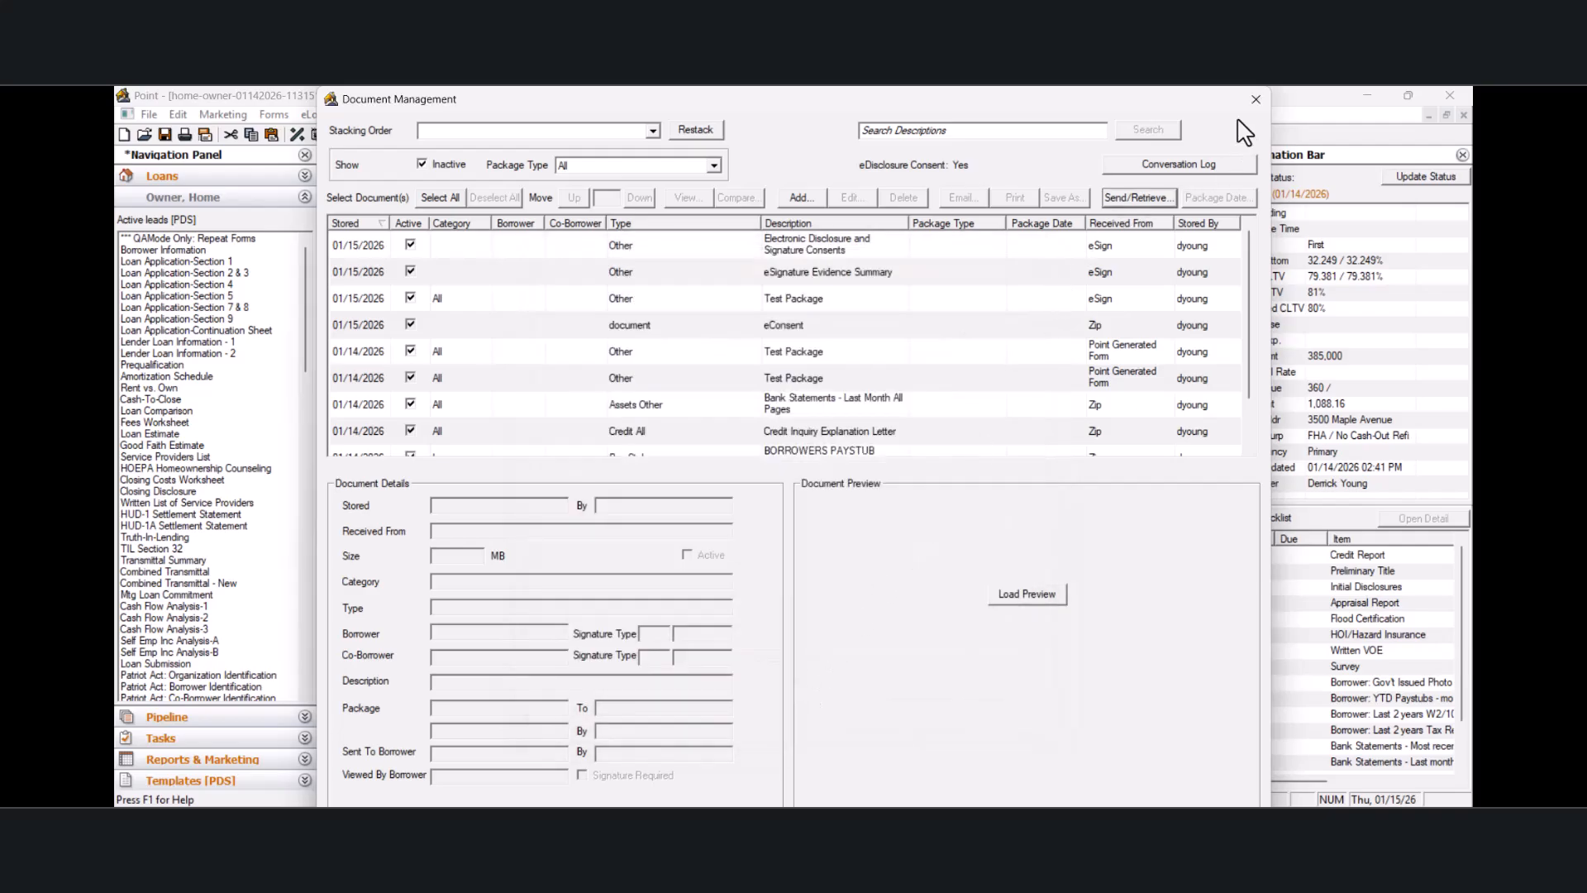
left_click(1255, 99)
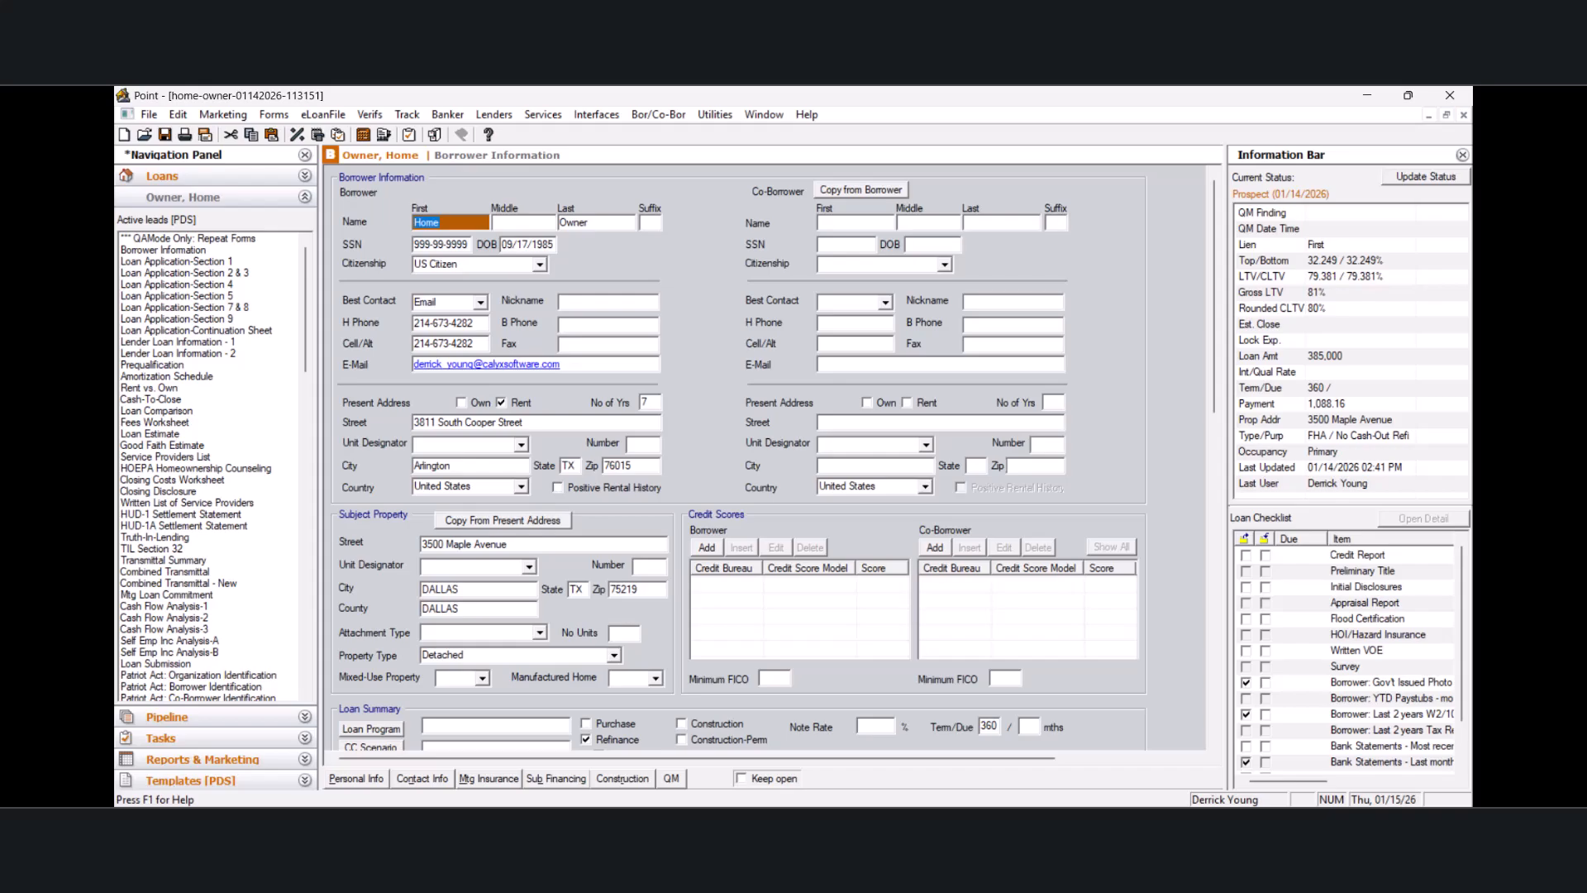
Step: Add the Fees Worksheet Point form to the loan file's Document Management with the Store output option
key("Caps_Lock")
left_click(433, 132)
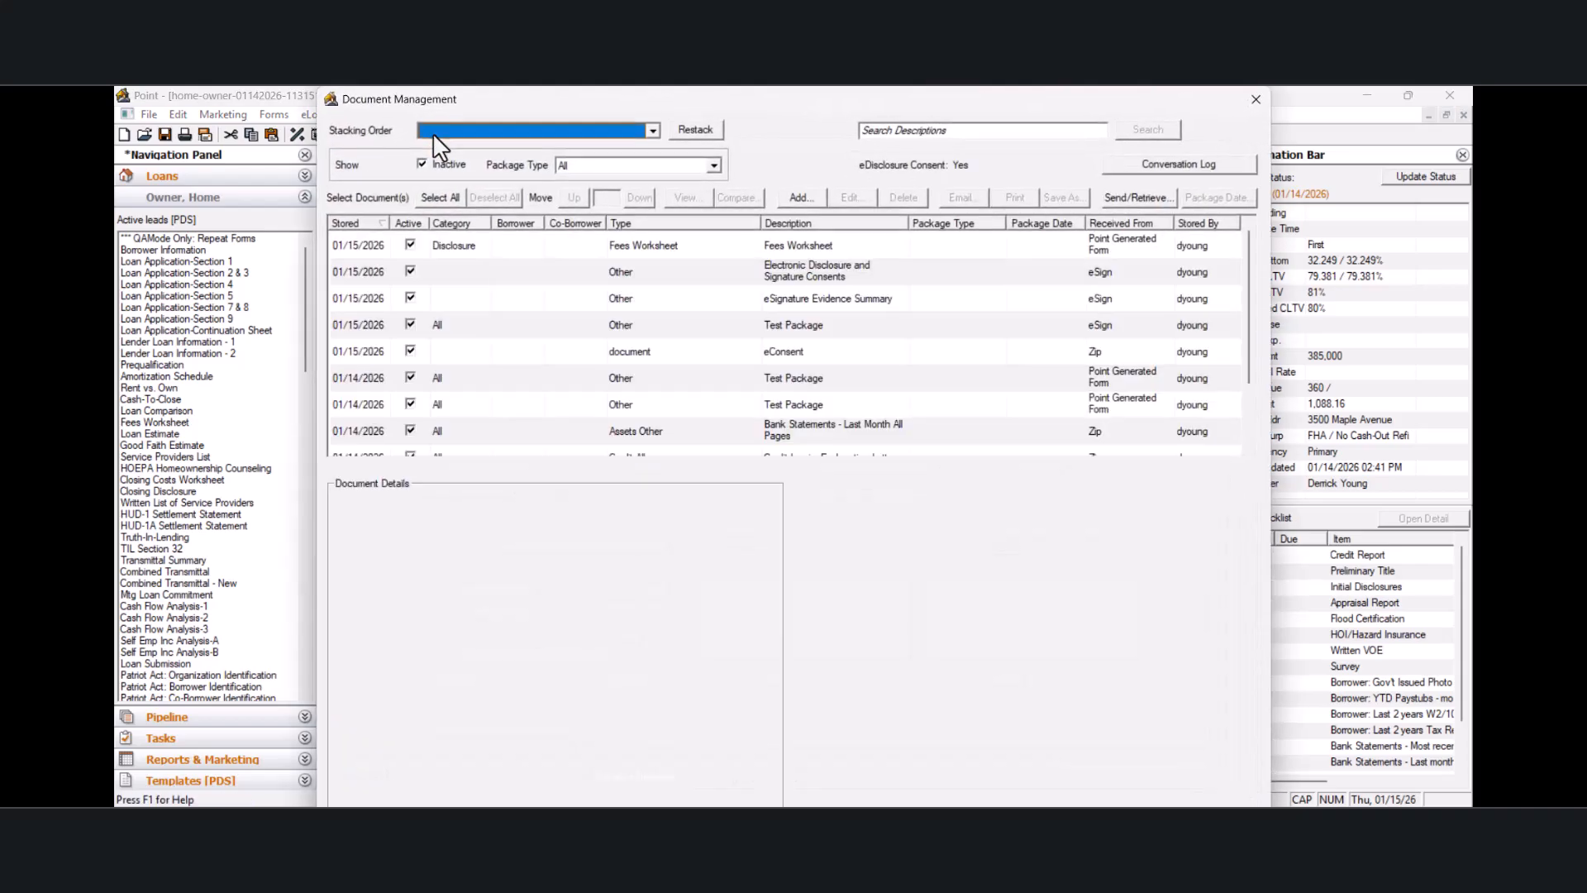
left_click(798, 200)
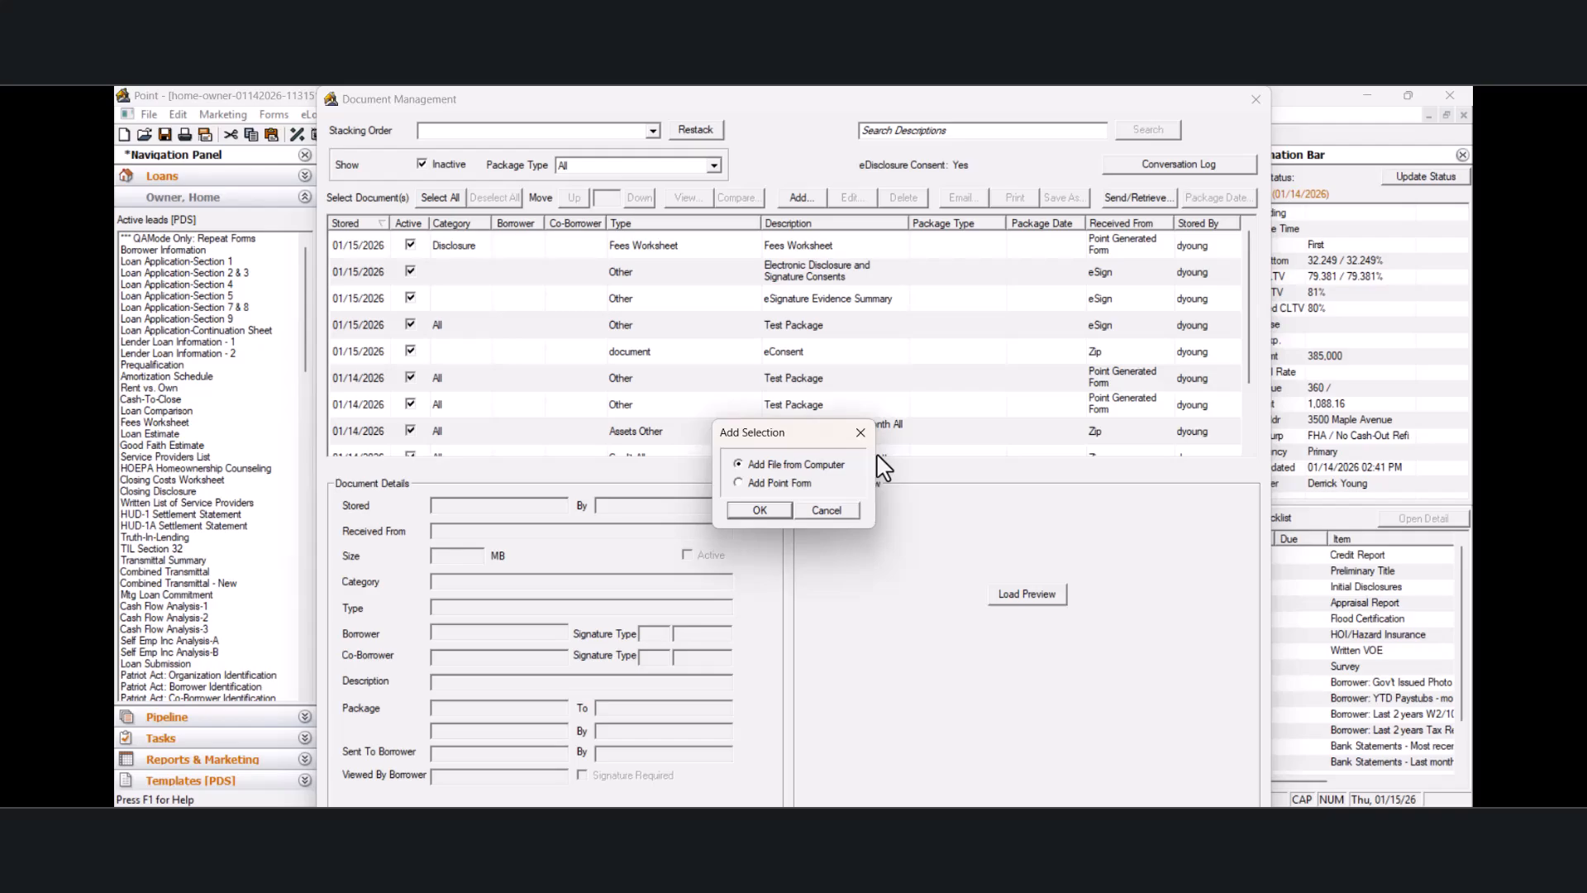
left_click(739, 484)
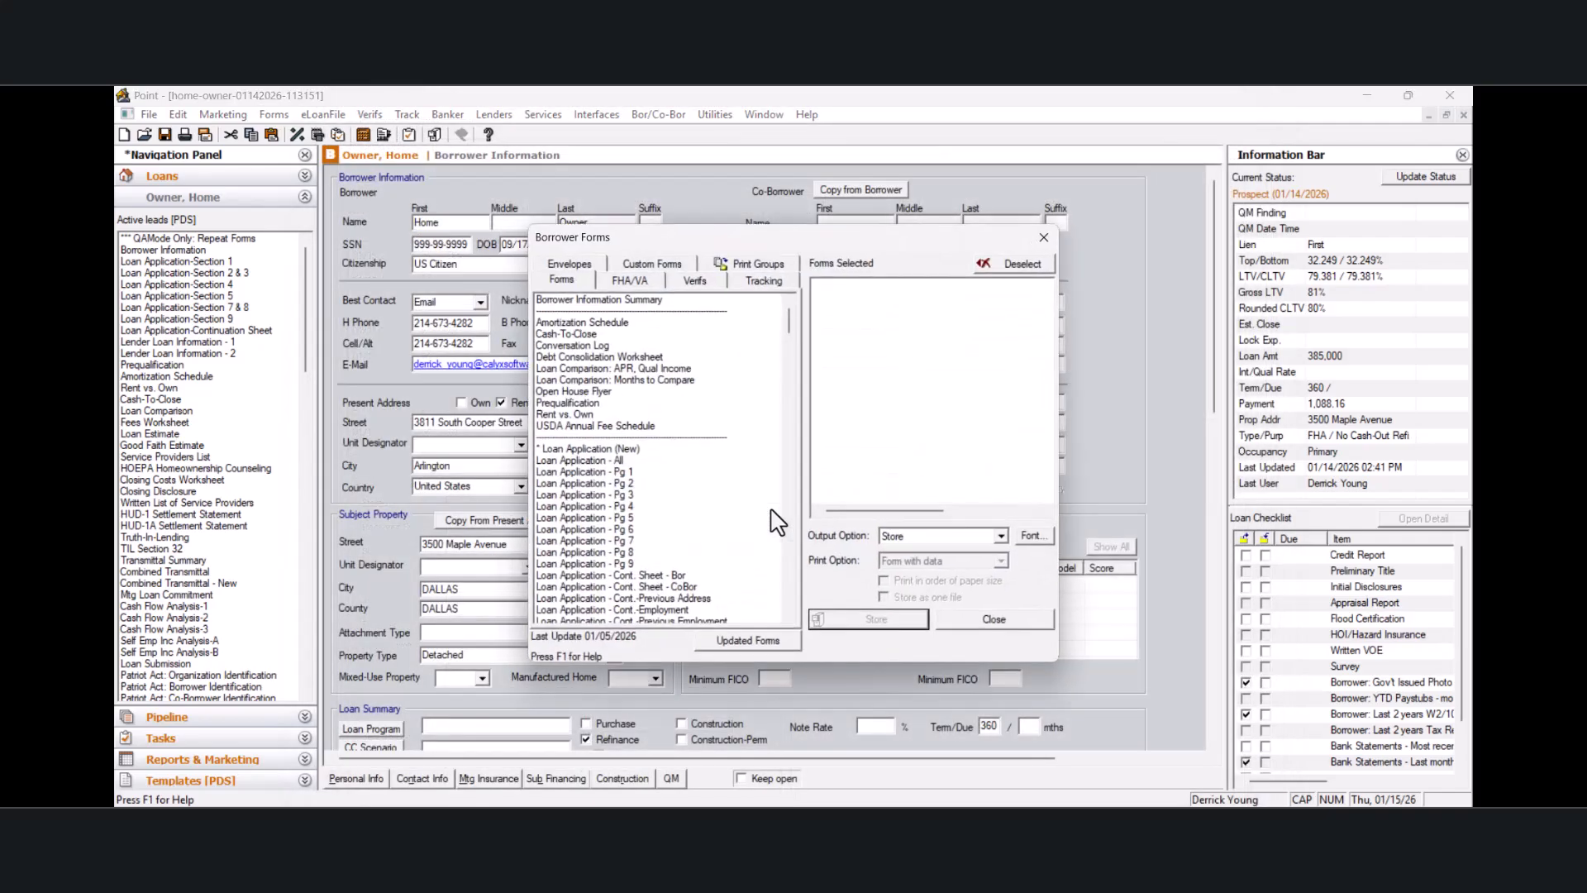
scroll(714, 404, "down", 7)
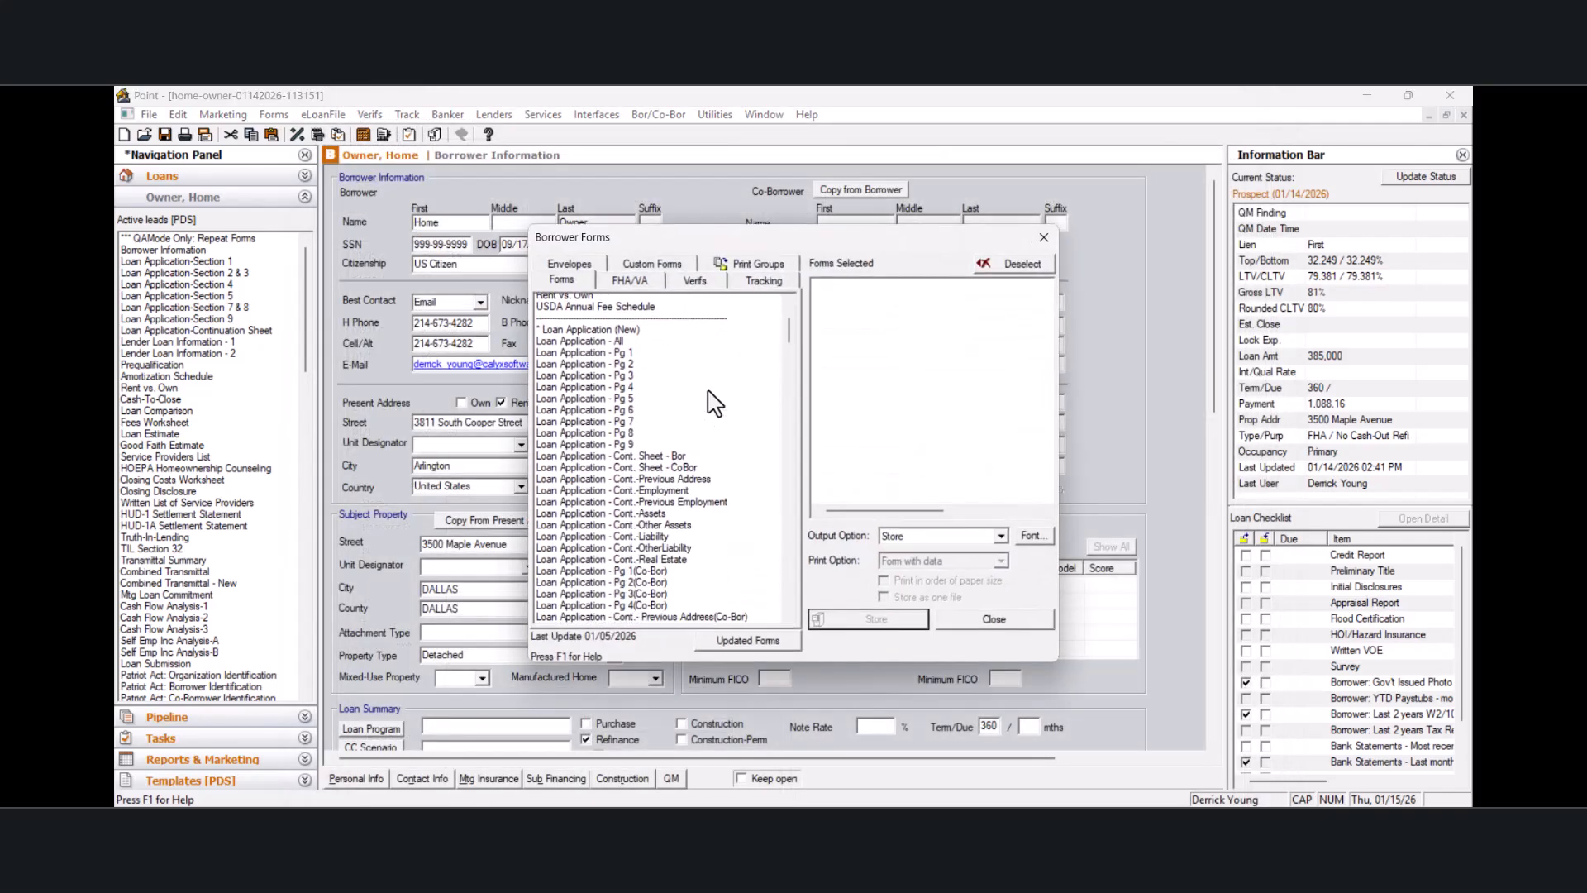
scroll(714, 404, "down", 3)
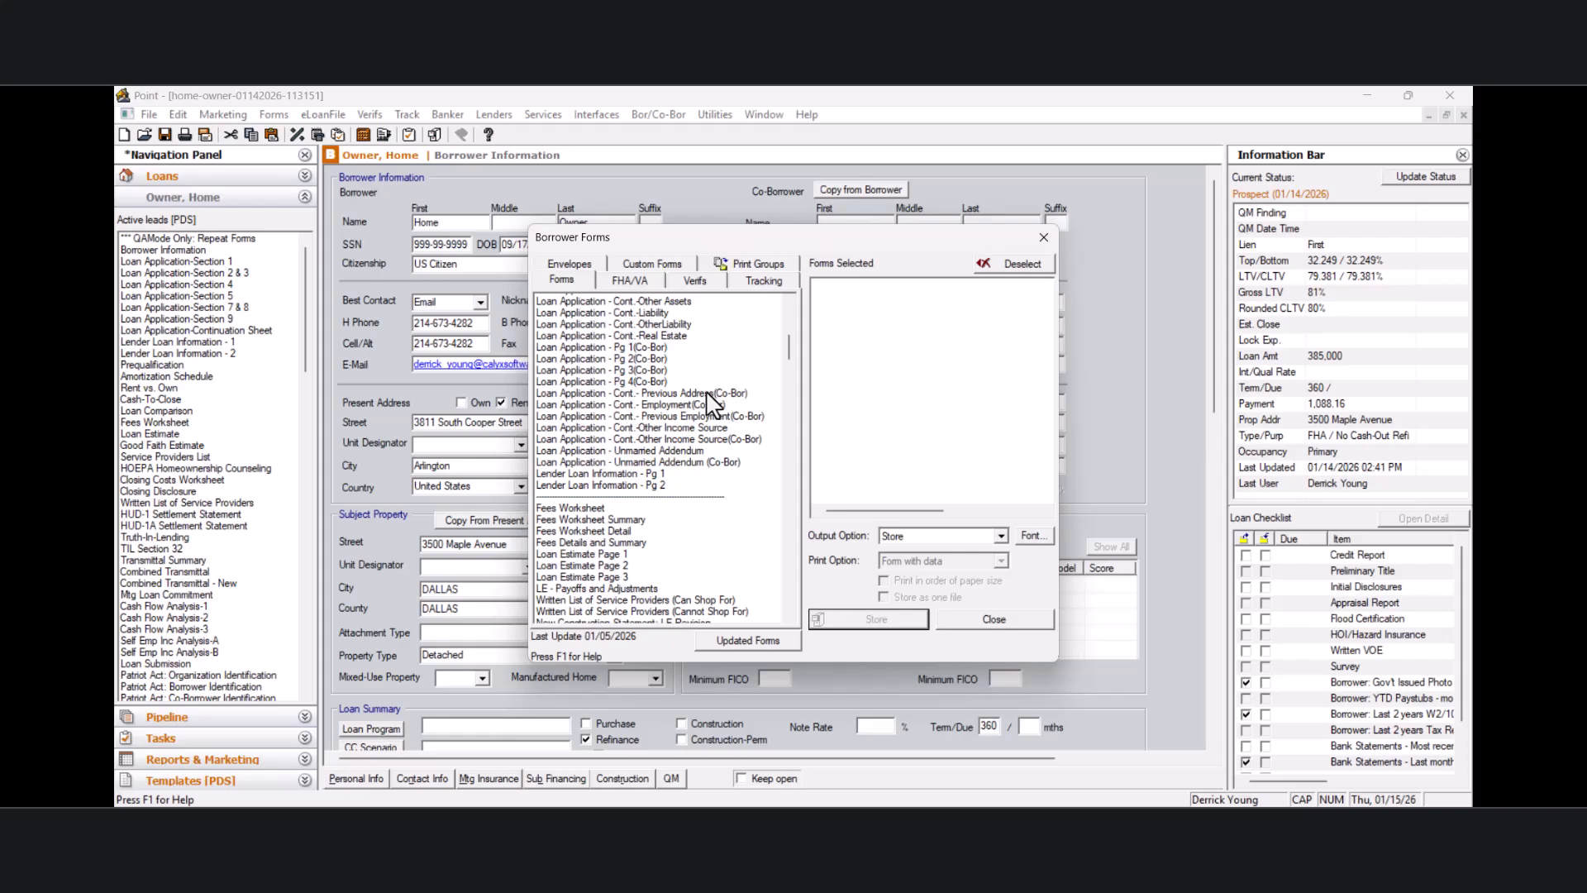
left_click(593, 505)
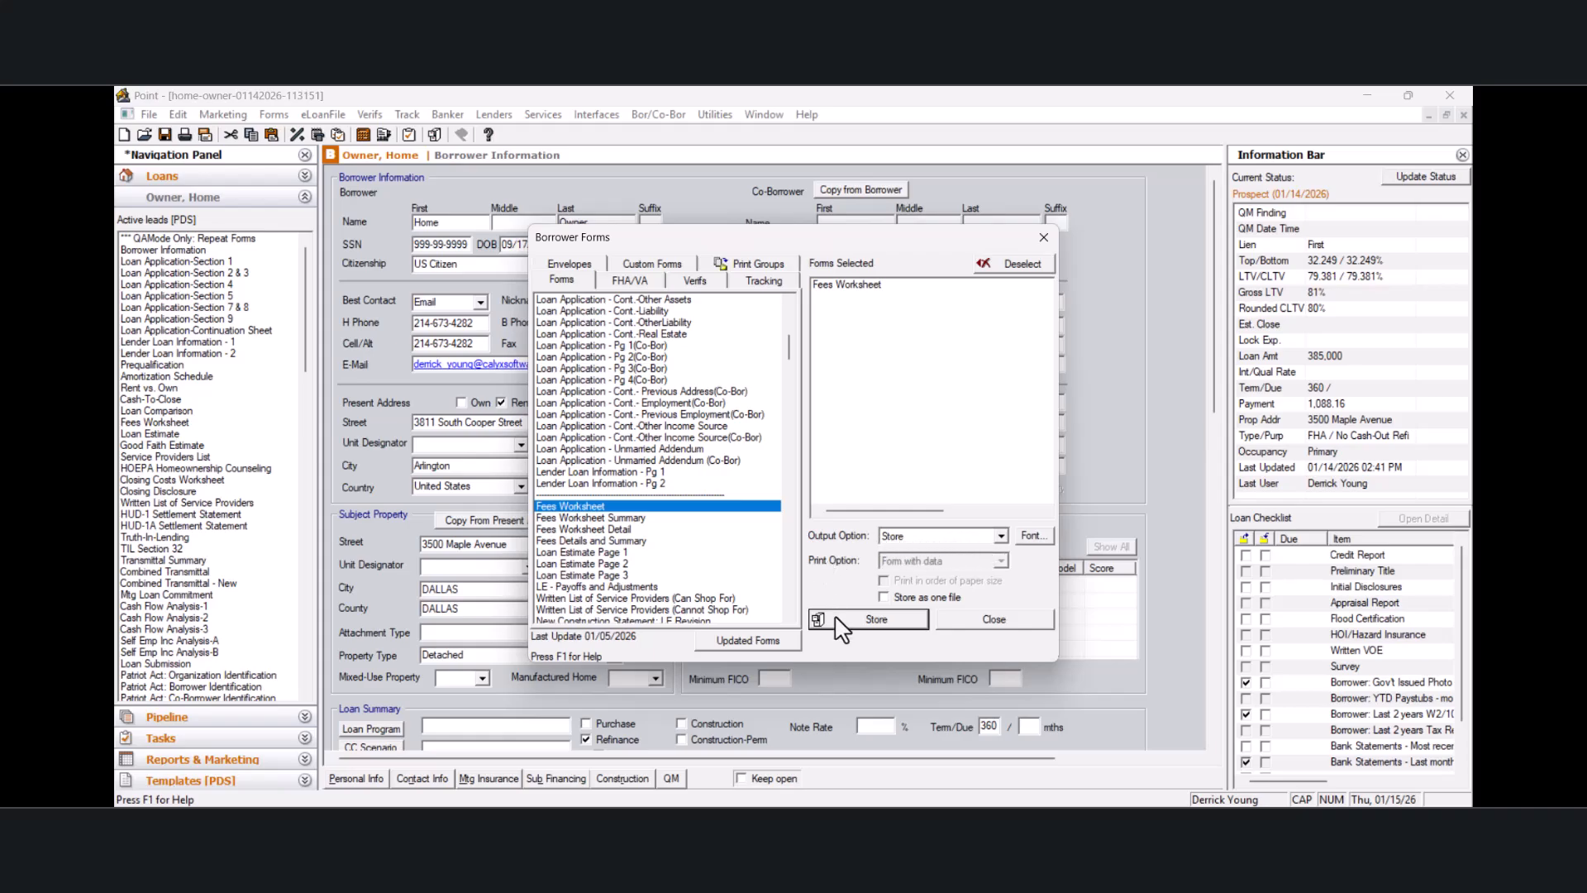
left_click(889, 624)
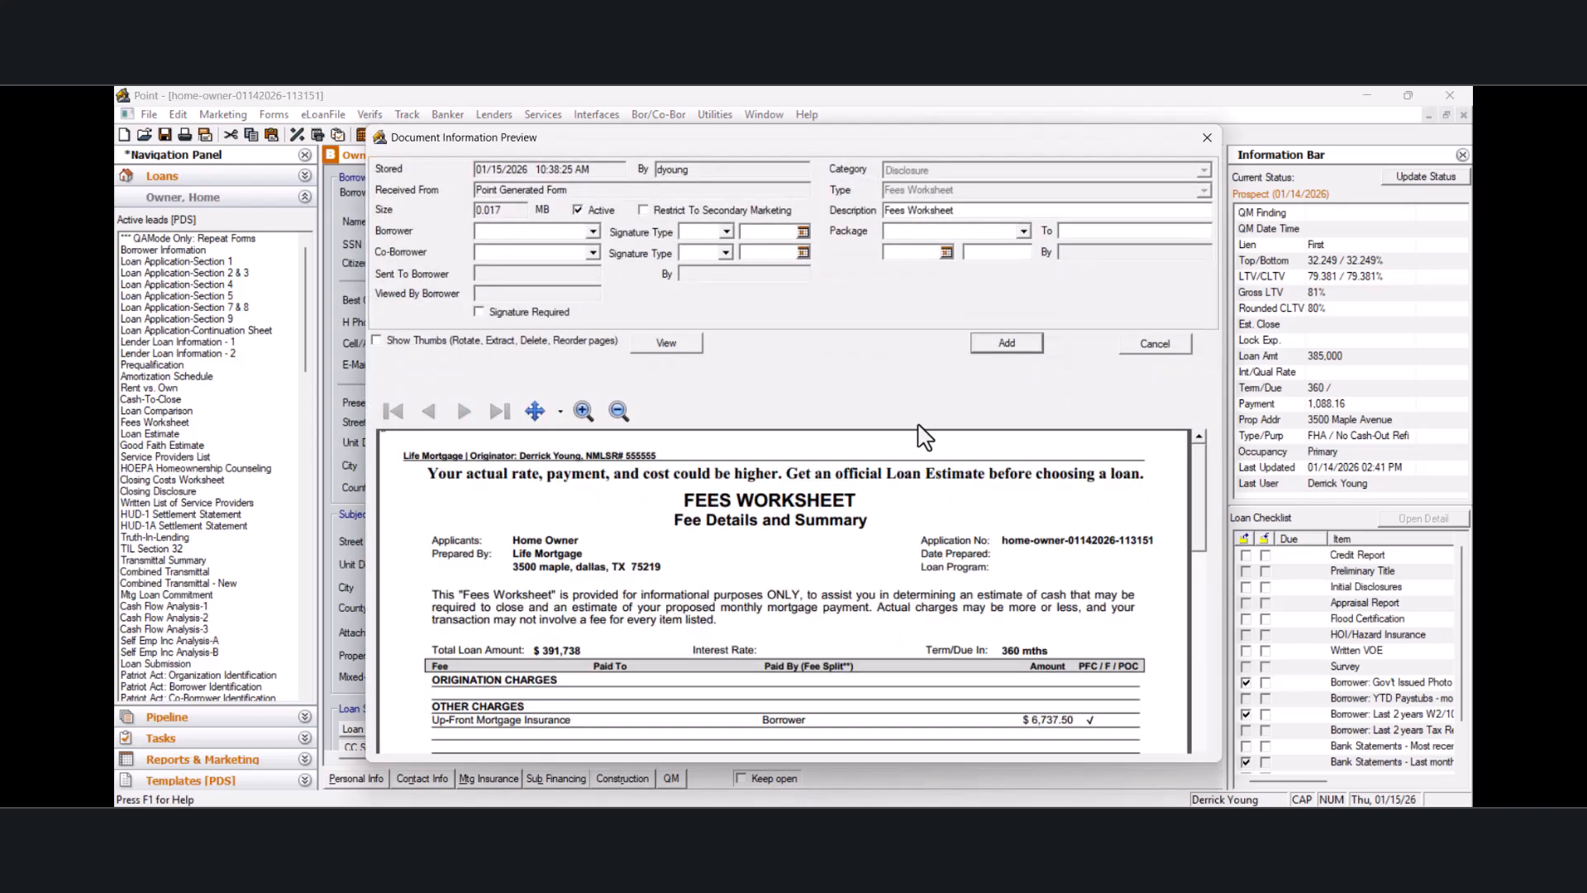
left_click(1007, 343)
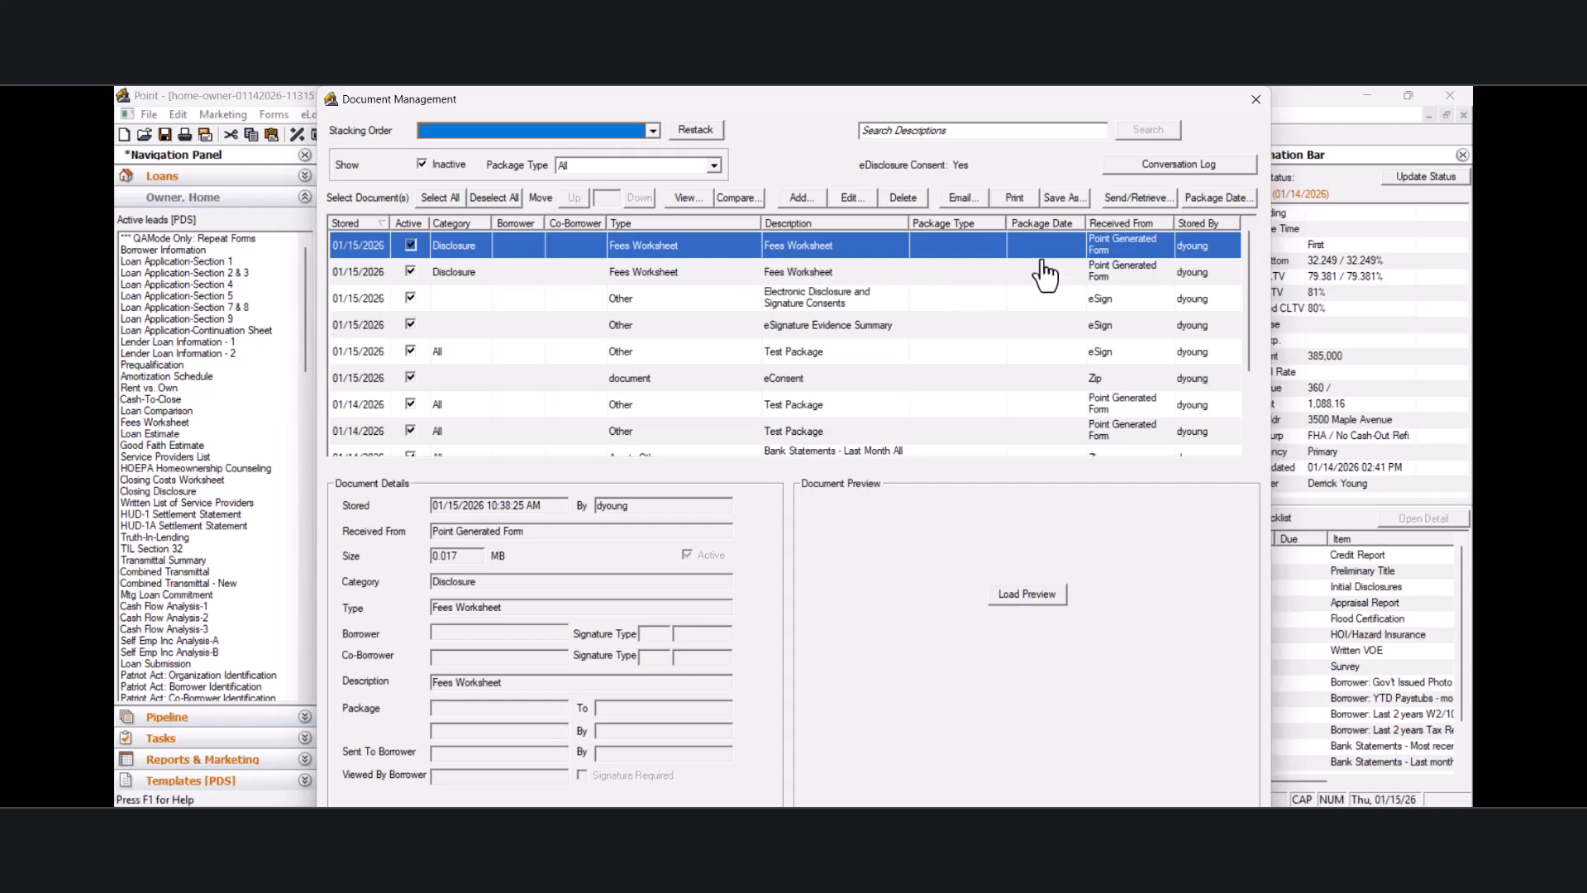
Step: Send the newly stored Fees Worksheet to the borrower without requiring a signature, and dismiss the transaction status
left_click(1142, 196)
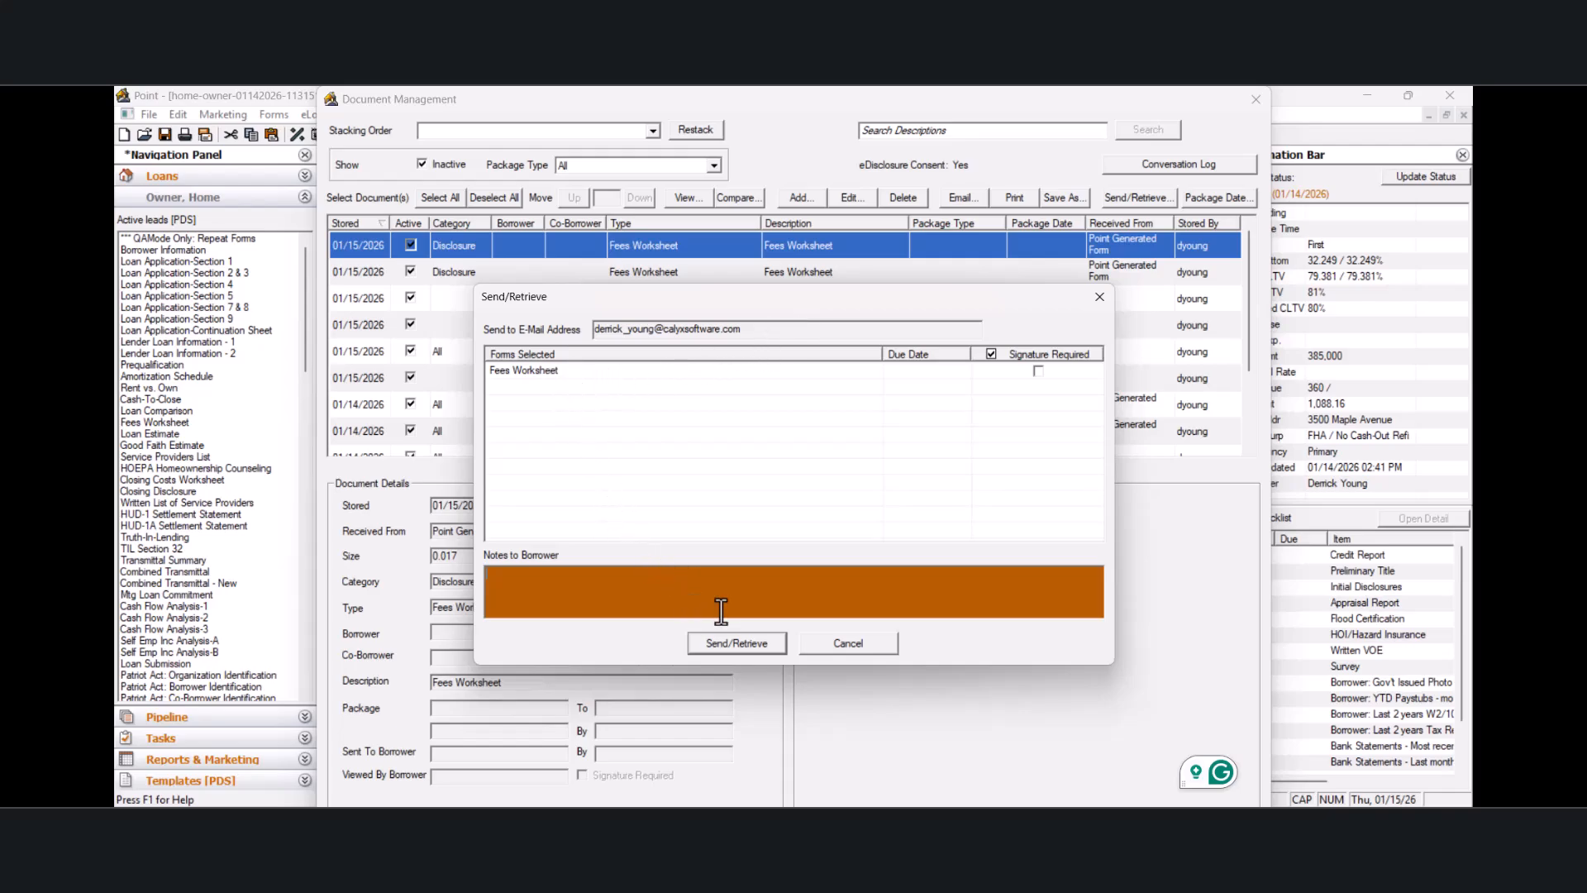
left_click(762, 646)
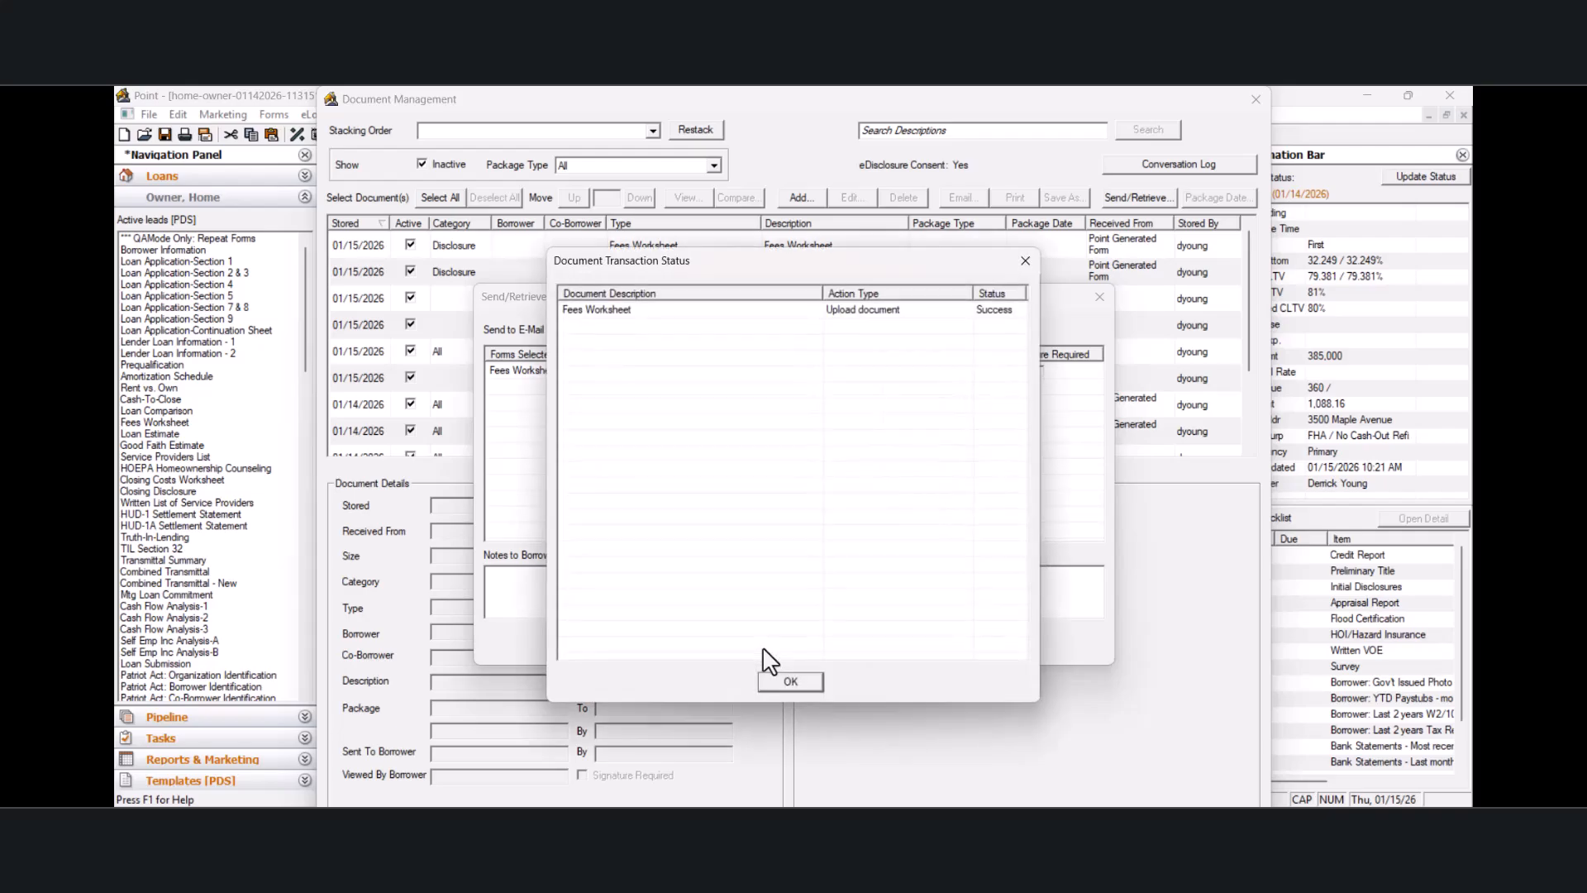
left_click(785, 682)
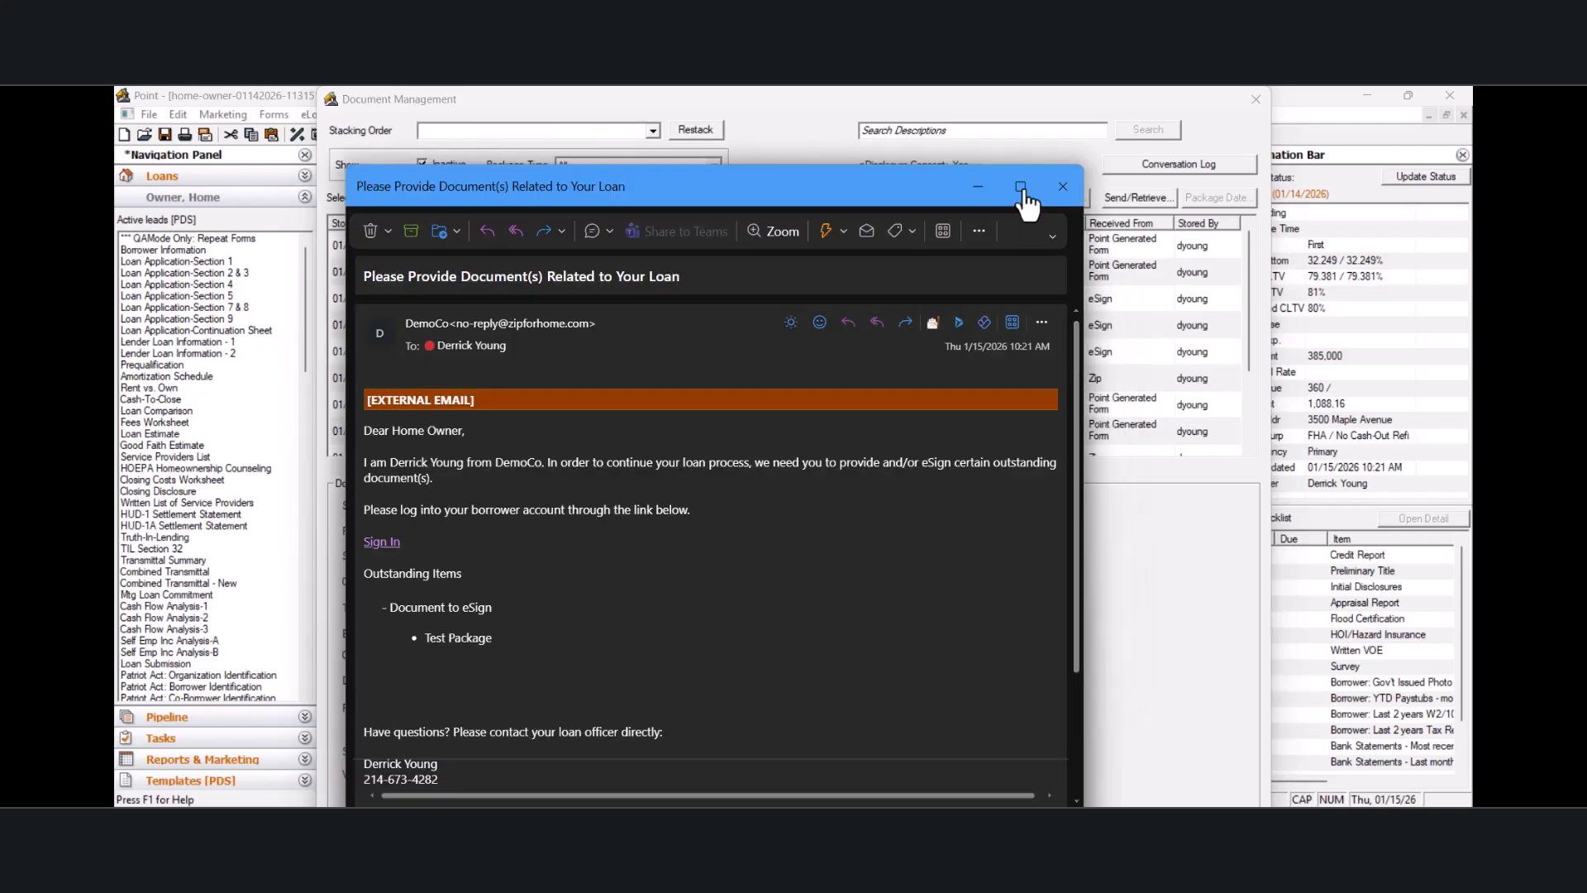
Step: Follow the document request email to the borrower portal, sign in with the account password, and open the loan's documents
left_click(1030, 197)
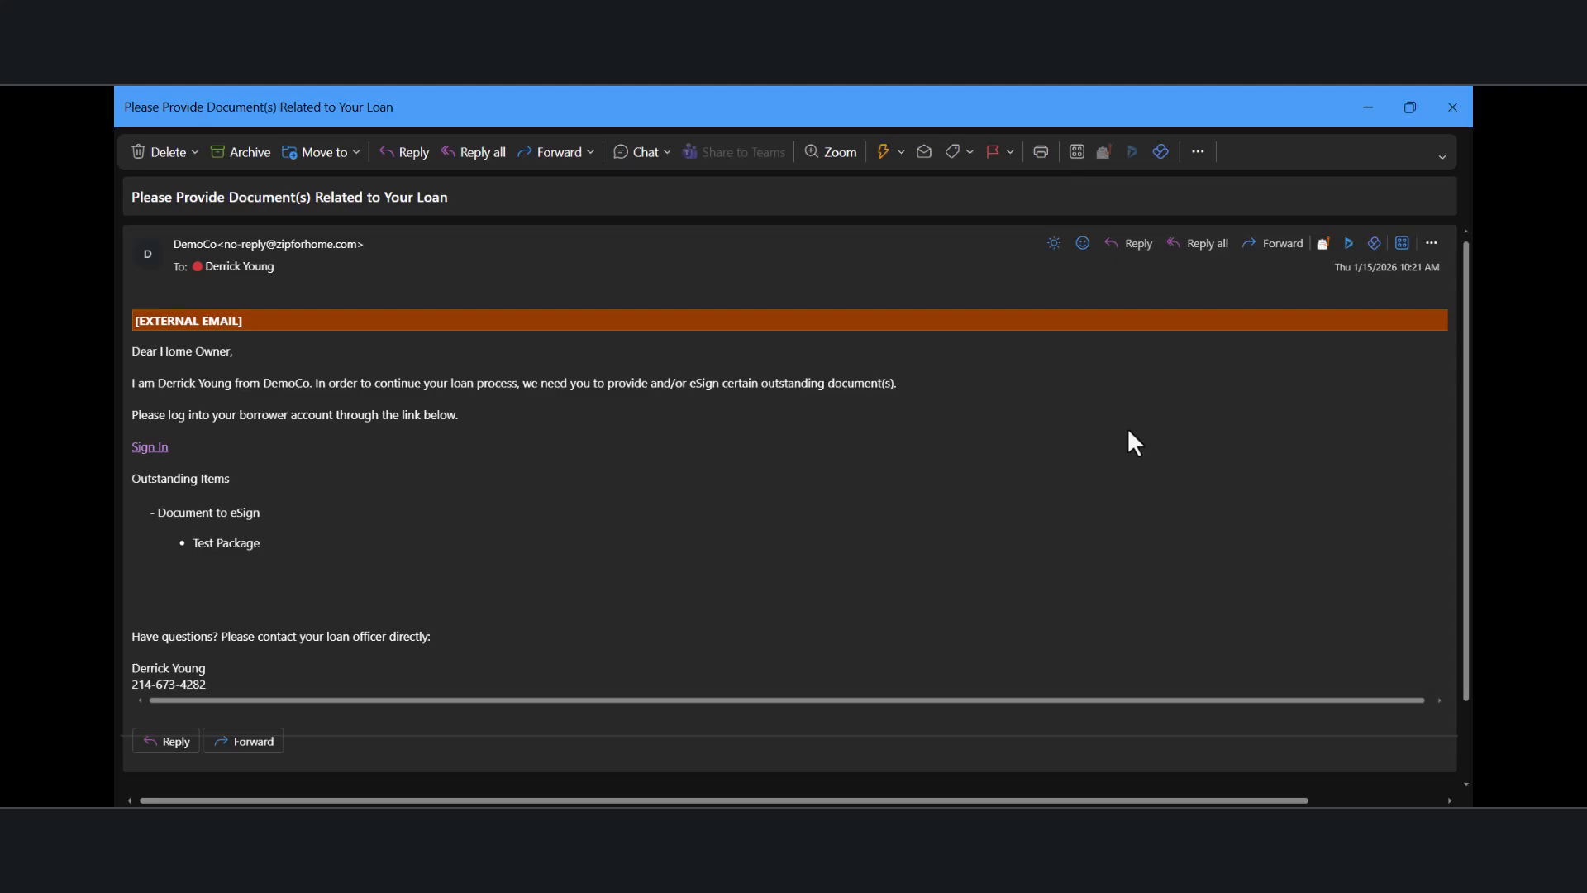
left_click(156, 455)
left_click(701, 511)
type("••••")
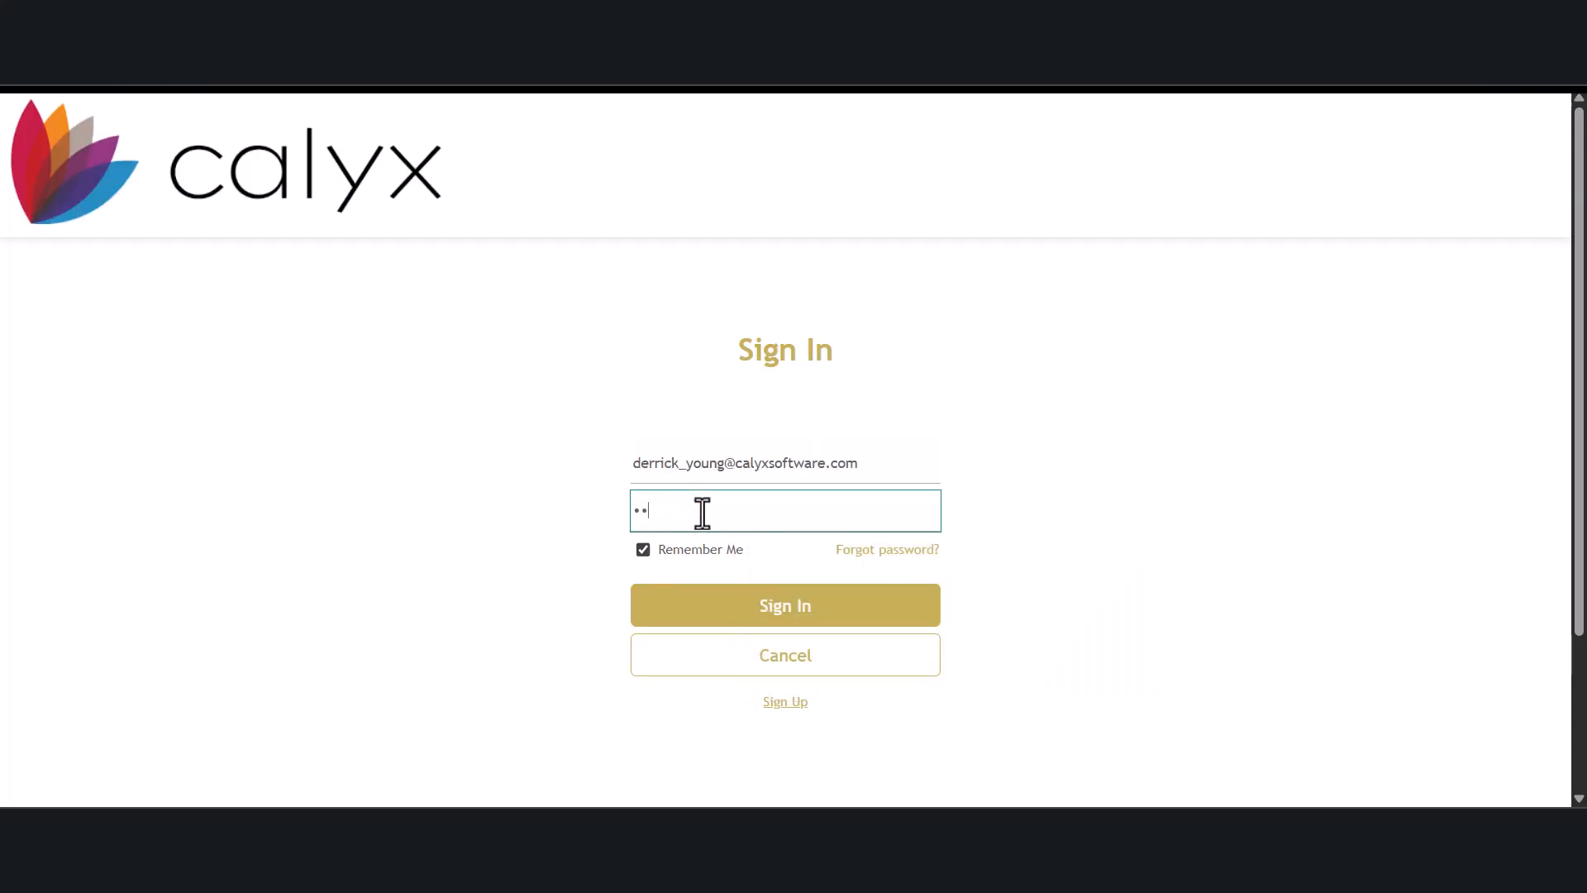
type("•••••••")
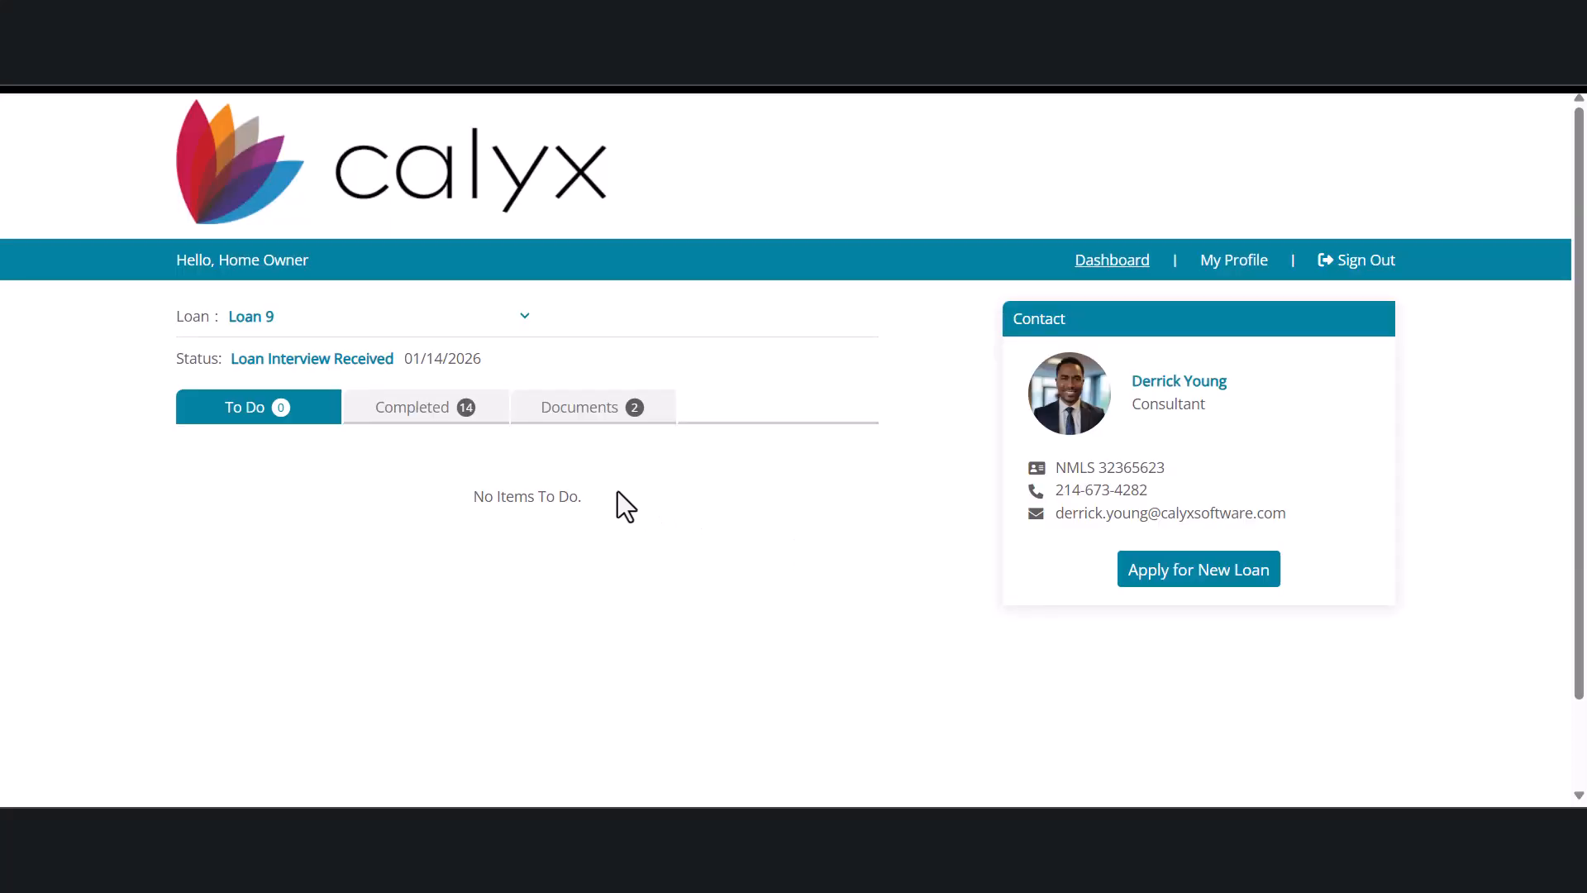
left_click(588, 424)
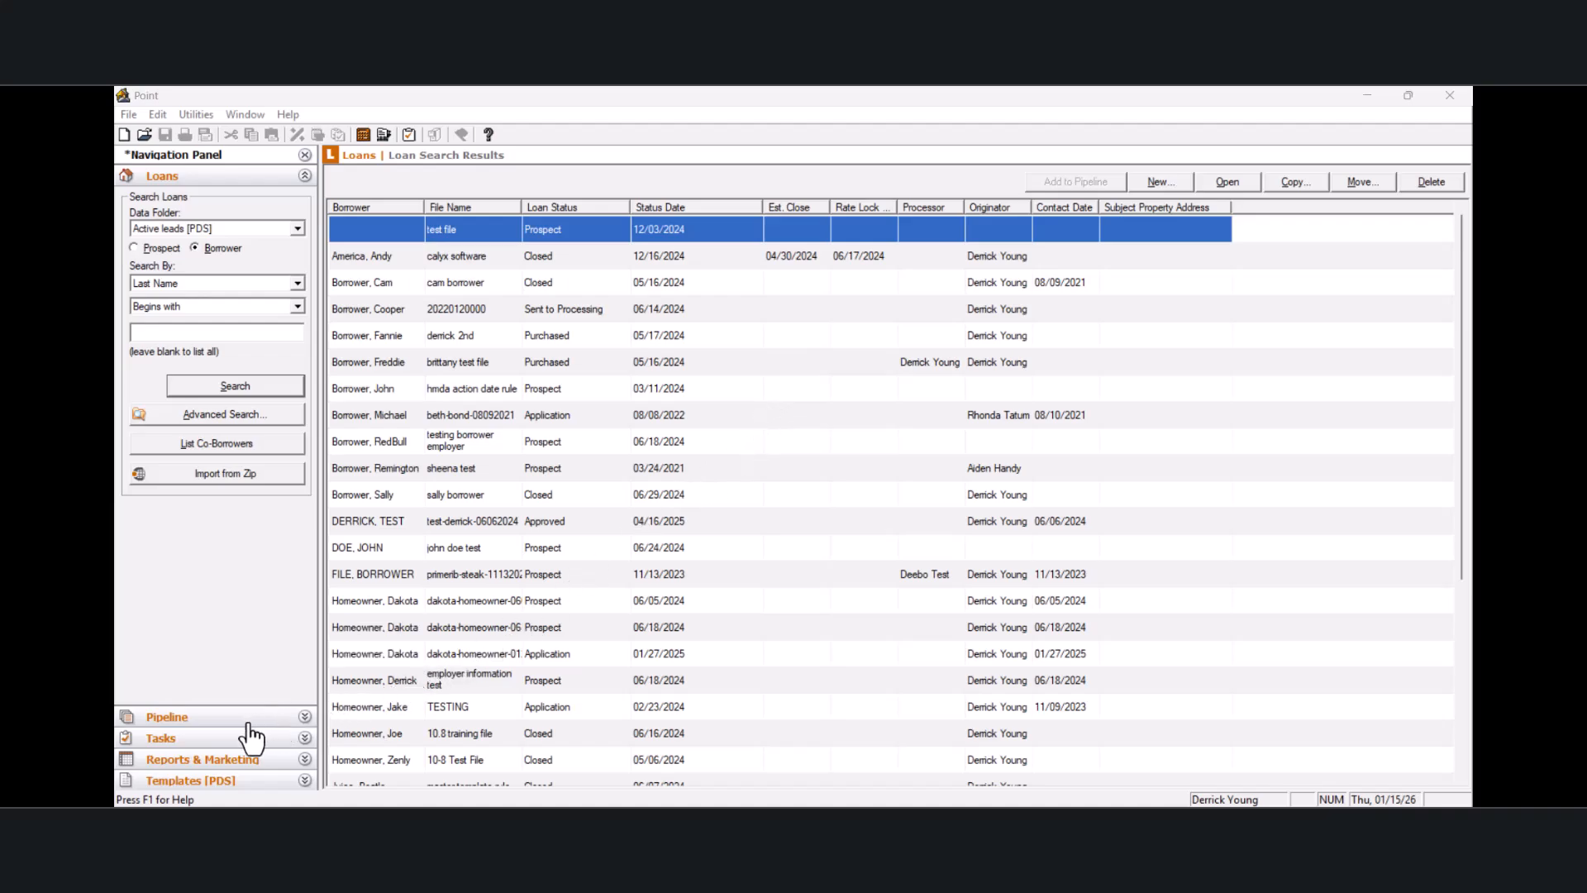
Step: Open the Custom Form Prequal template from Point's custom forms for editing its eSign signature blocks
left_click(246, 785)
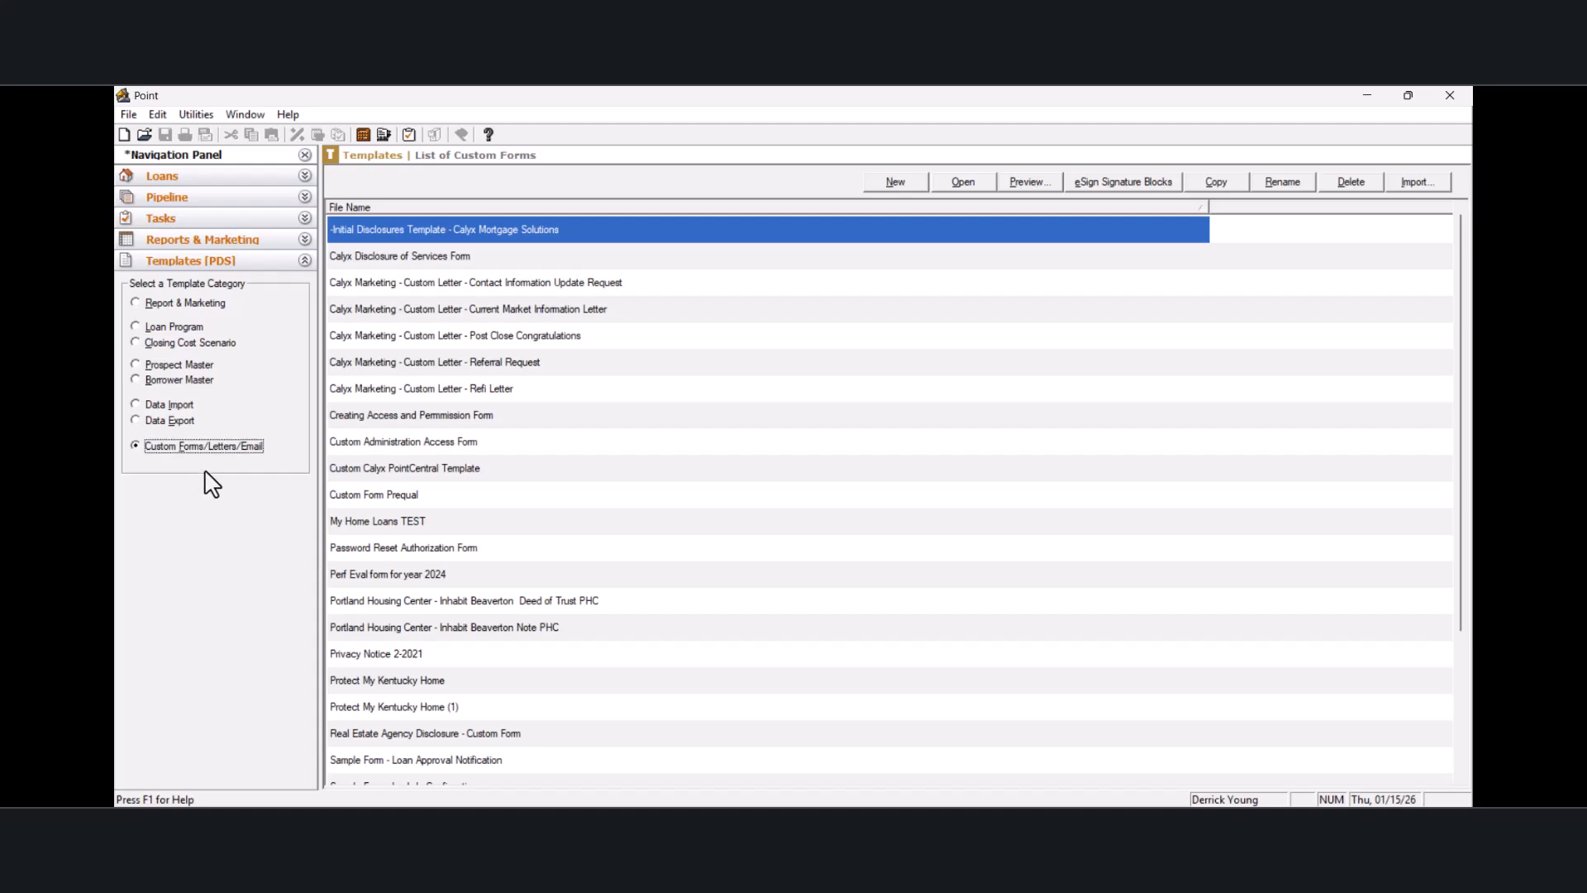
left_click(537, 506)
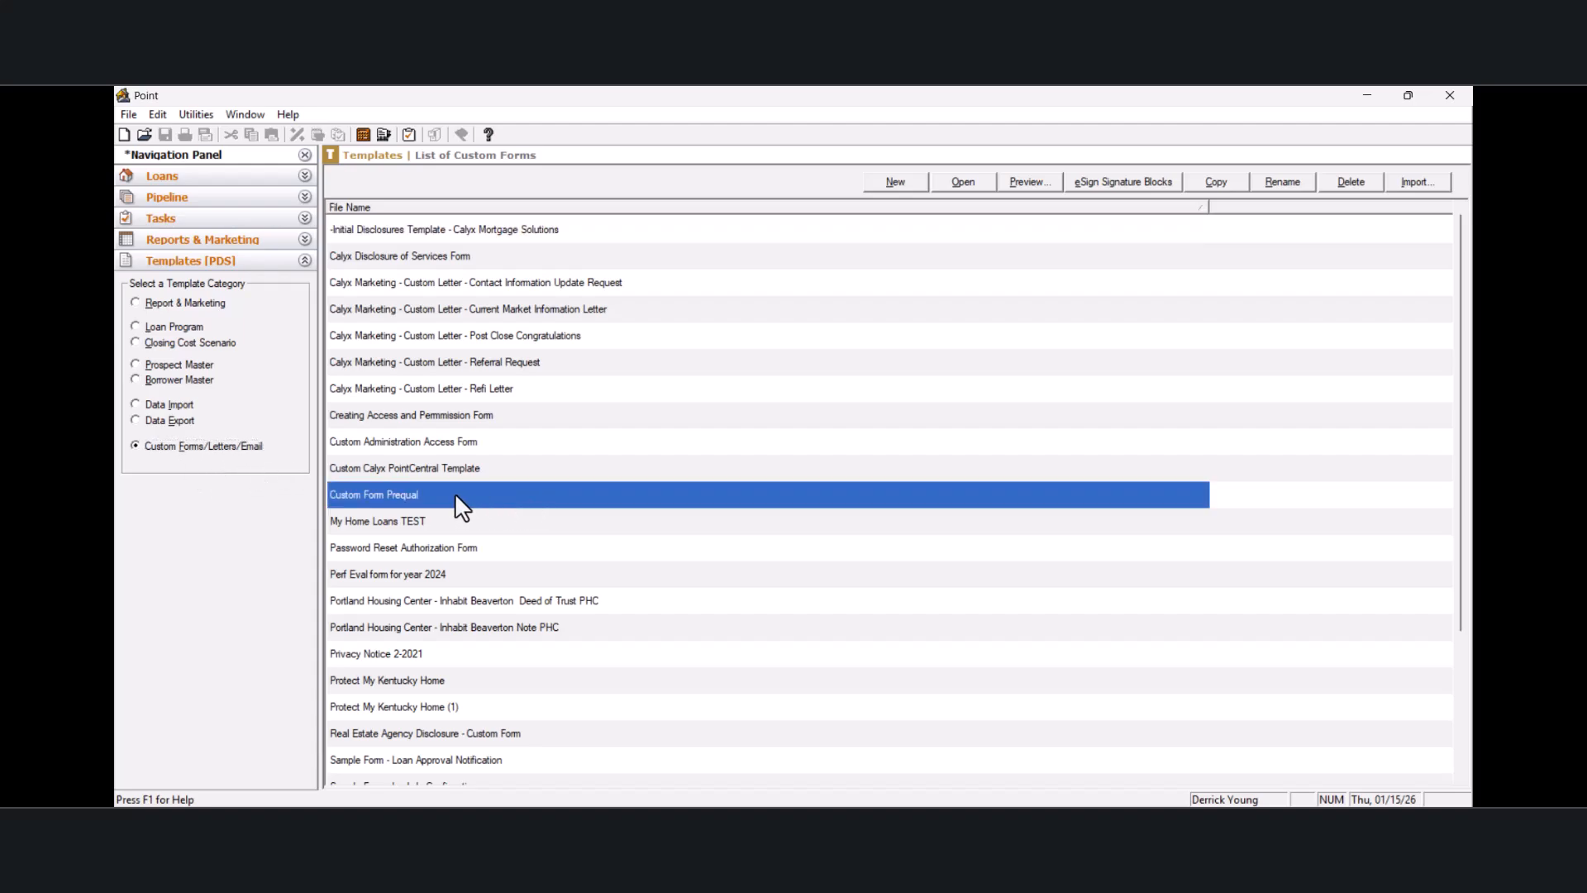
left_click(1134, 182)
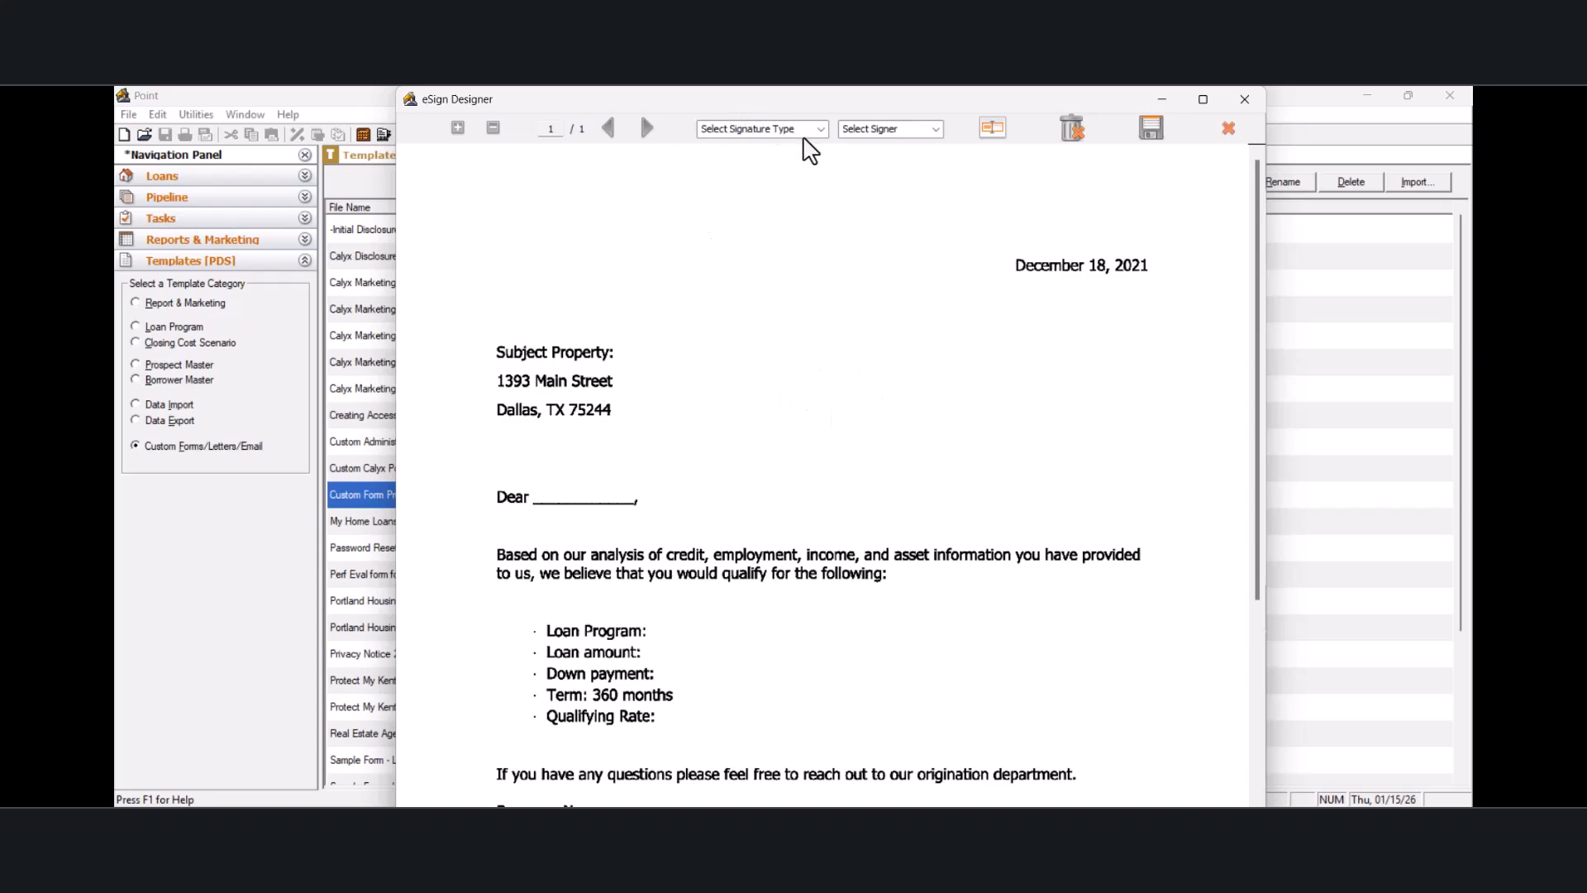
Step: Add a Full Signature block for the Borrower and place it above the Borrower line near the end of the letter
left_click(821, 130)
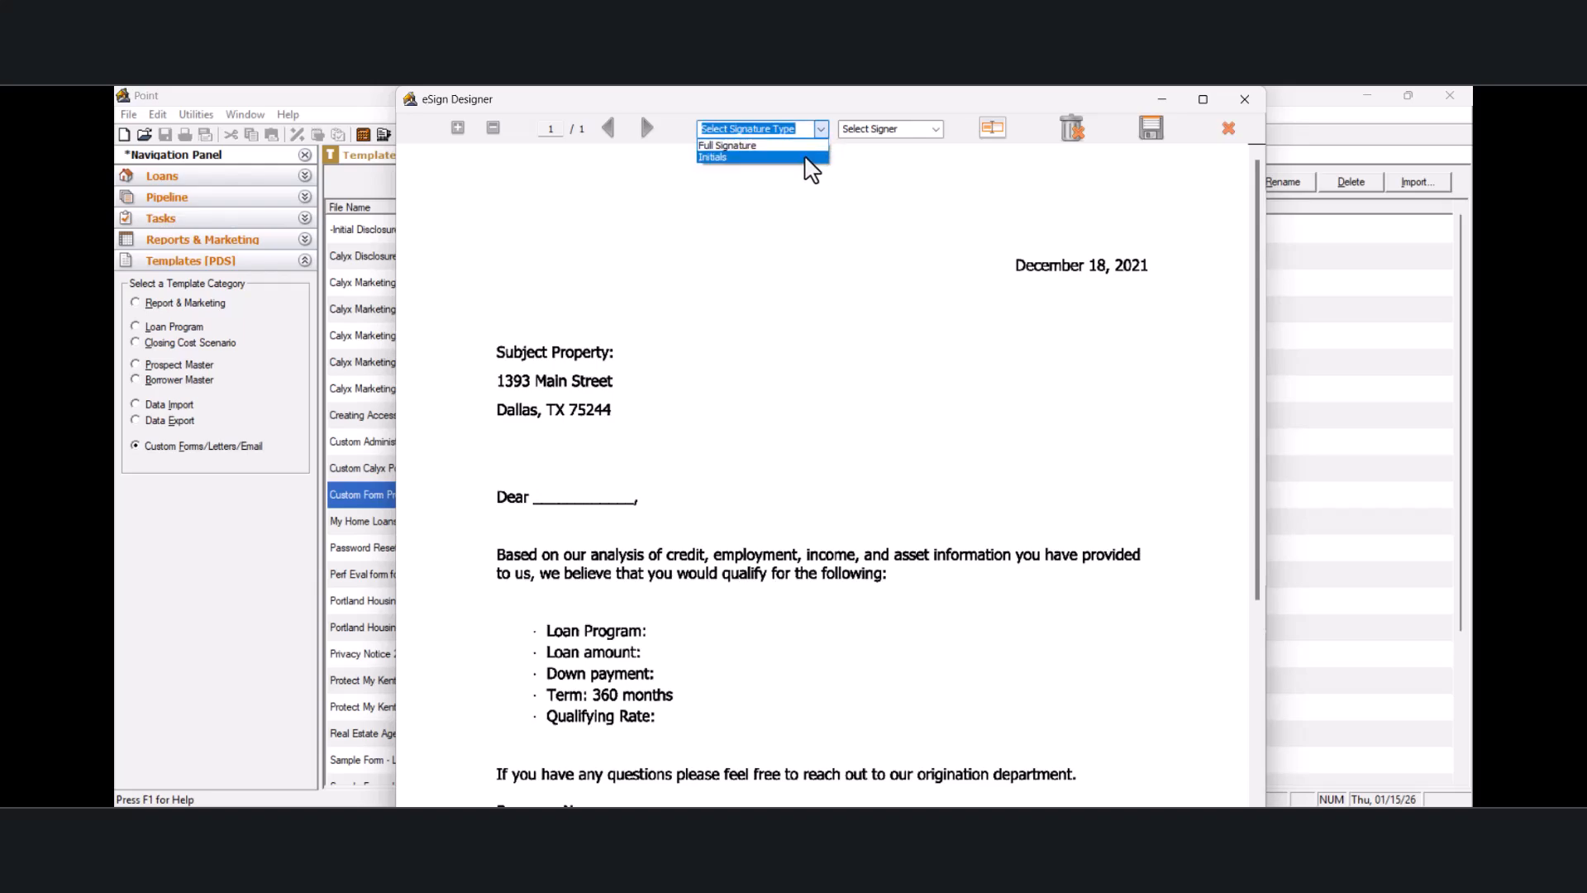
left_click(807, 146)
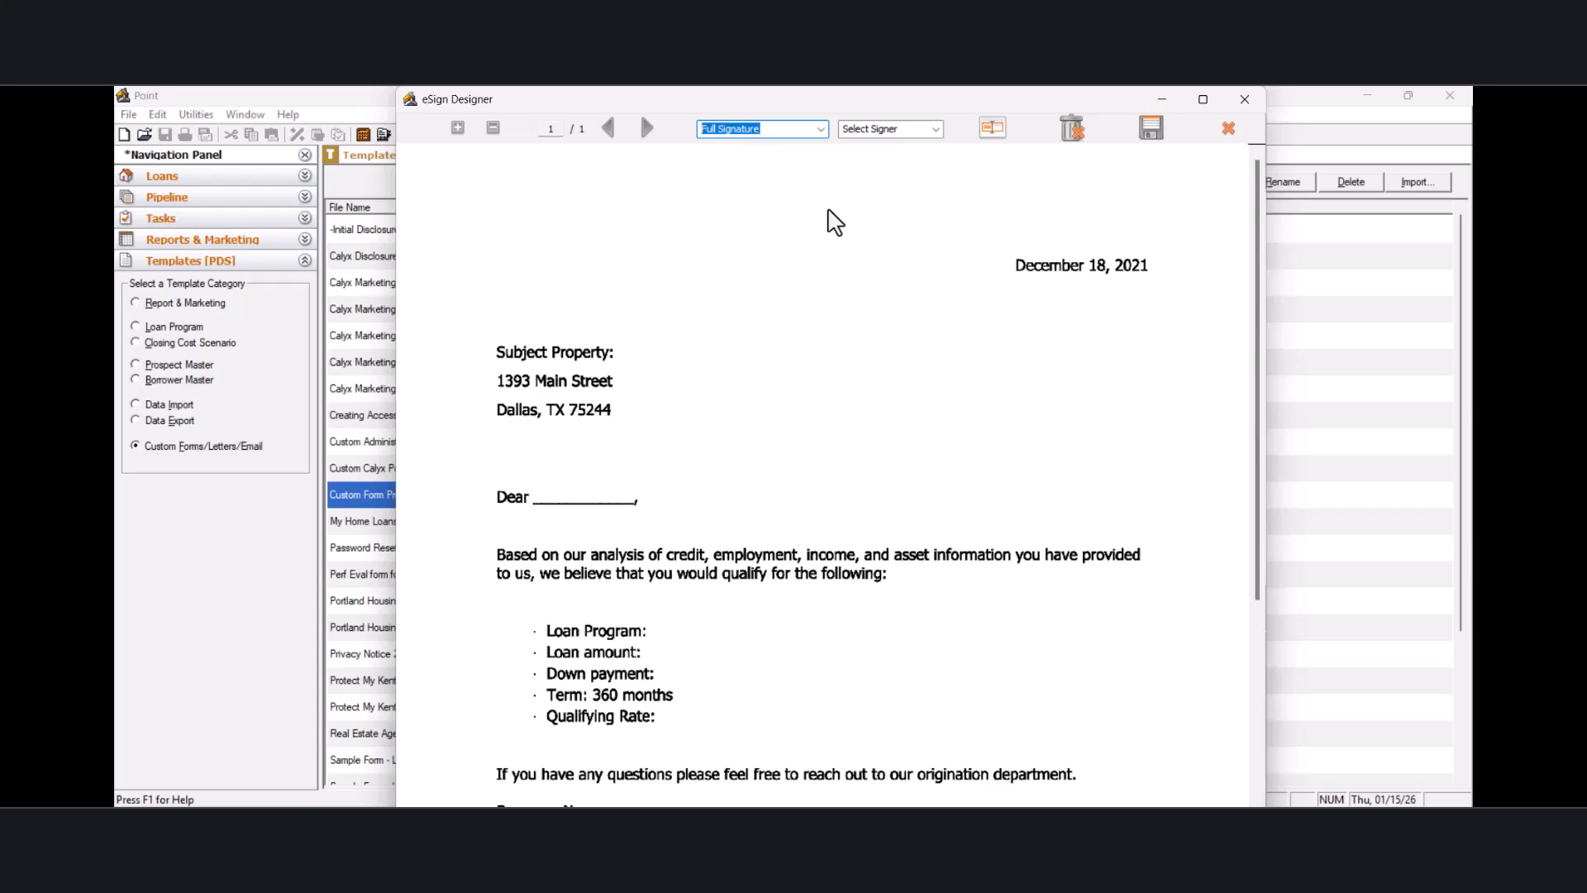
left_click(937, 129)
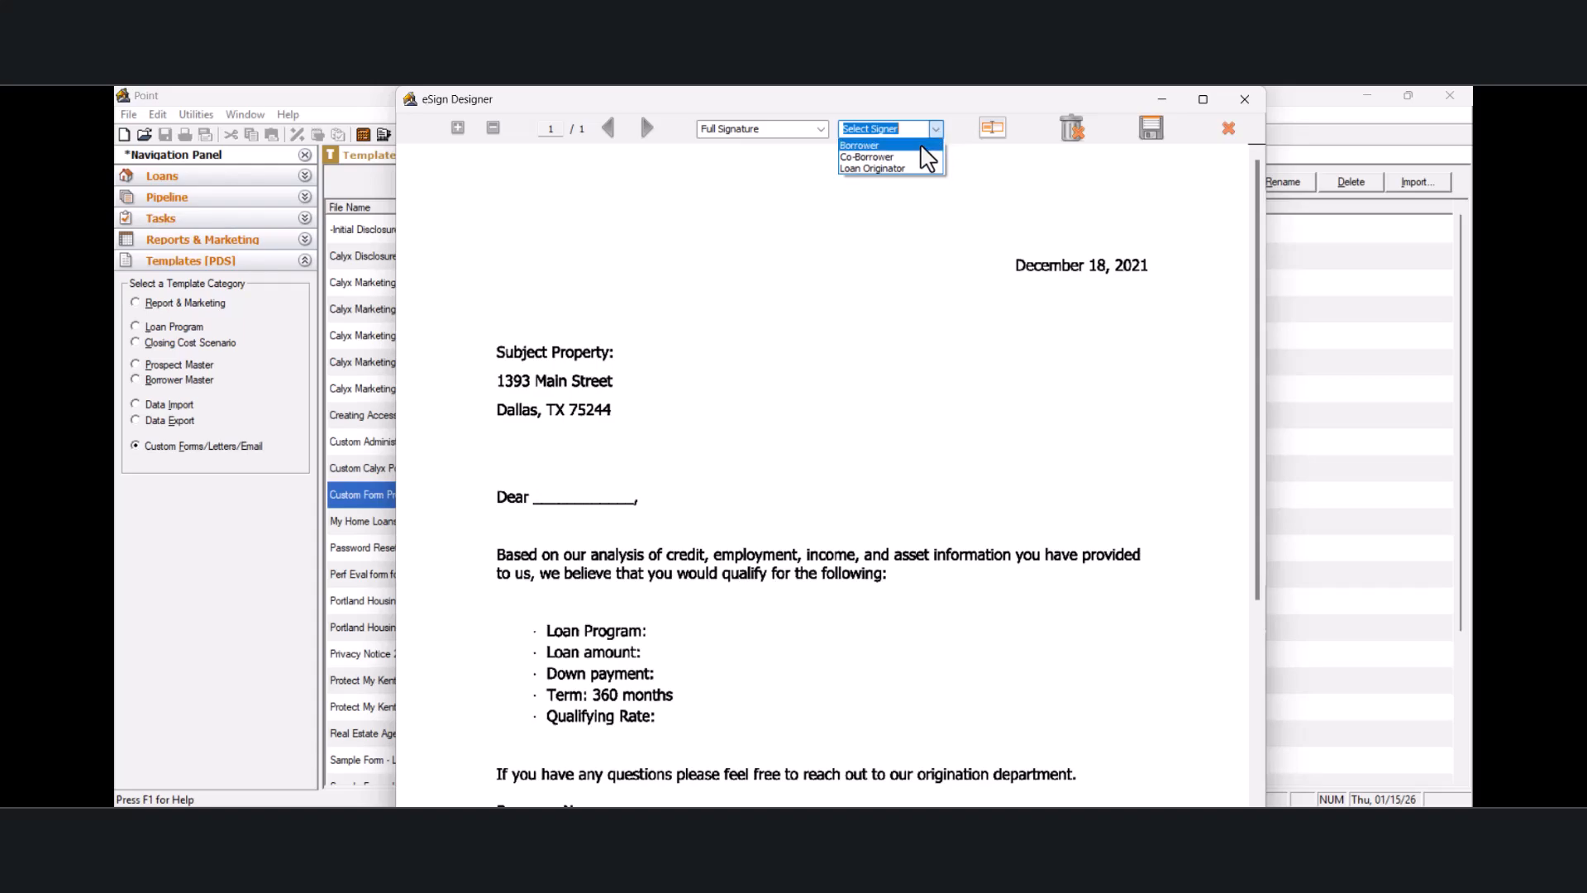
left_click(924, 147)
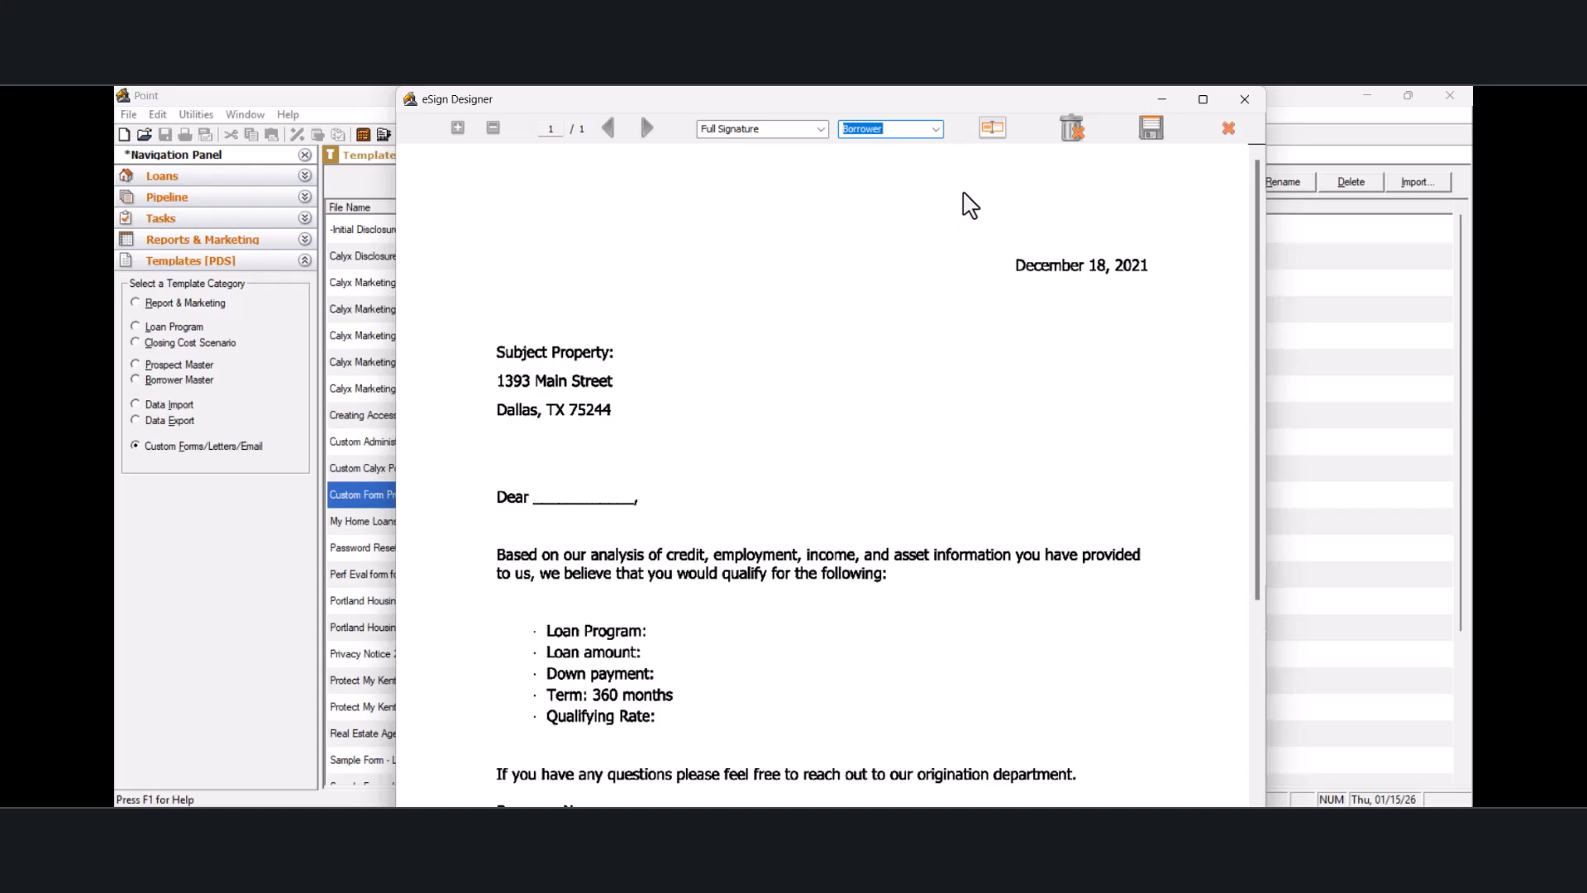
left_click(993, 129)
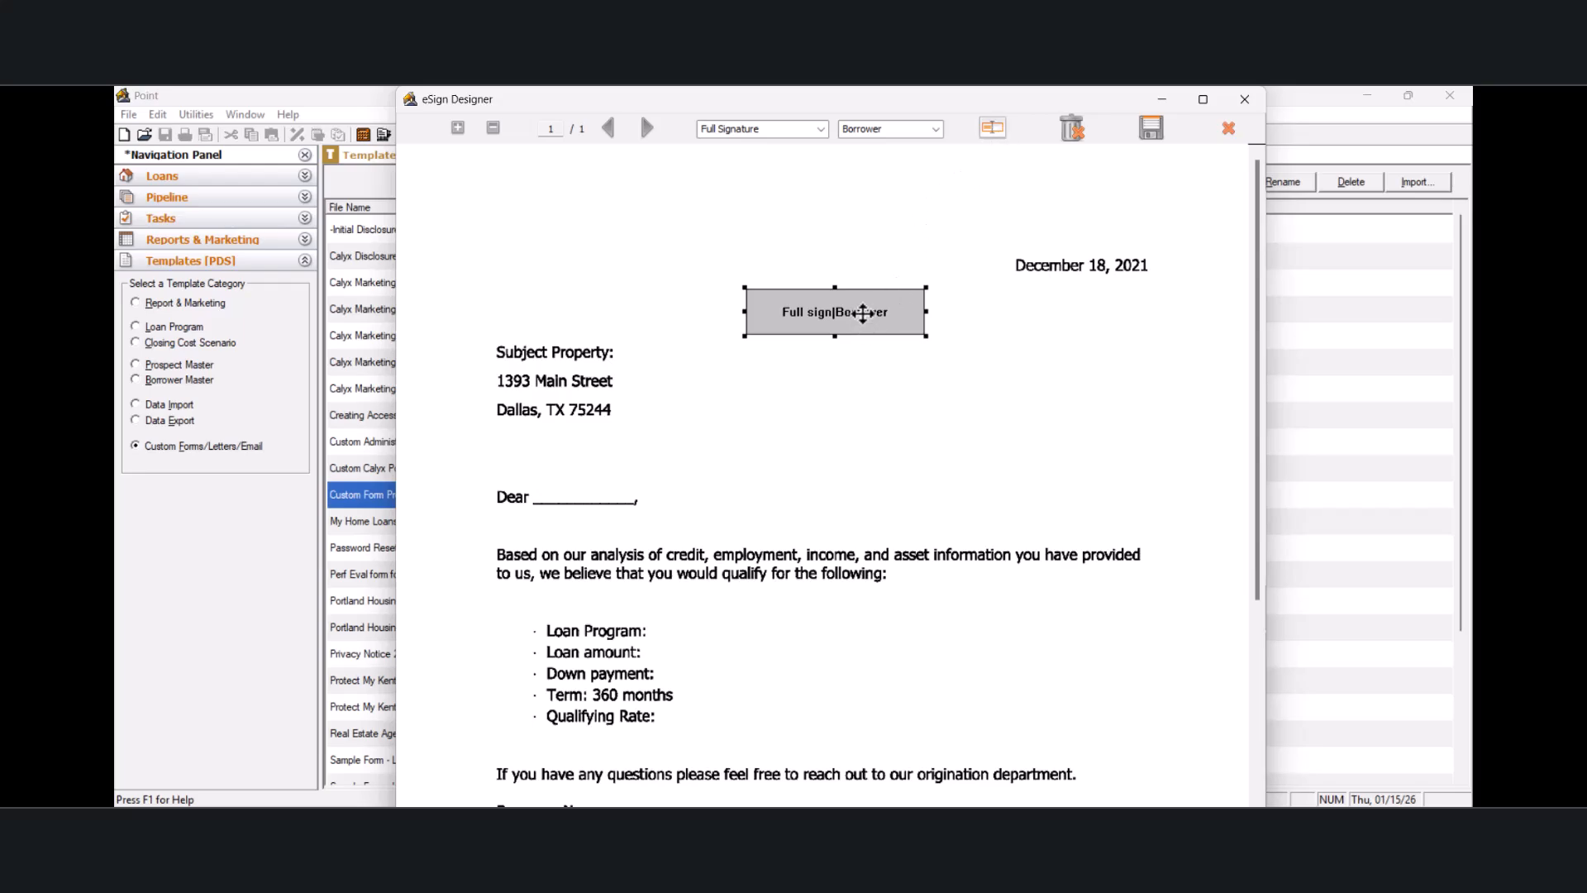
mouse_move(864, 314)
left_mouse_down()
mouse_move(838, 314)
mouse_move(737, 488)
mouse_move(756, 641)
mouse_move(752, 629)
mouse_move(682, 674)
left_mouse_up()
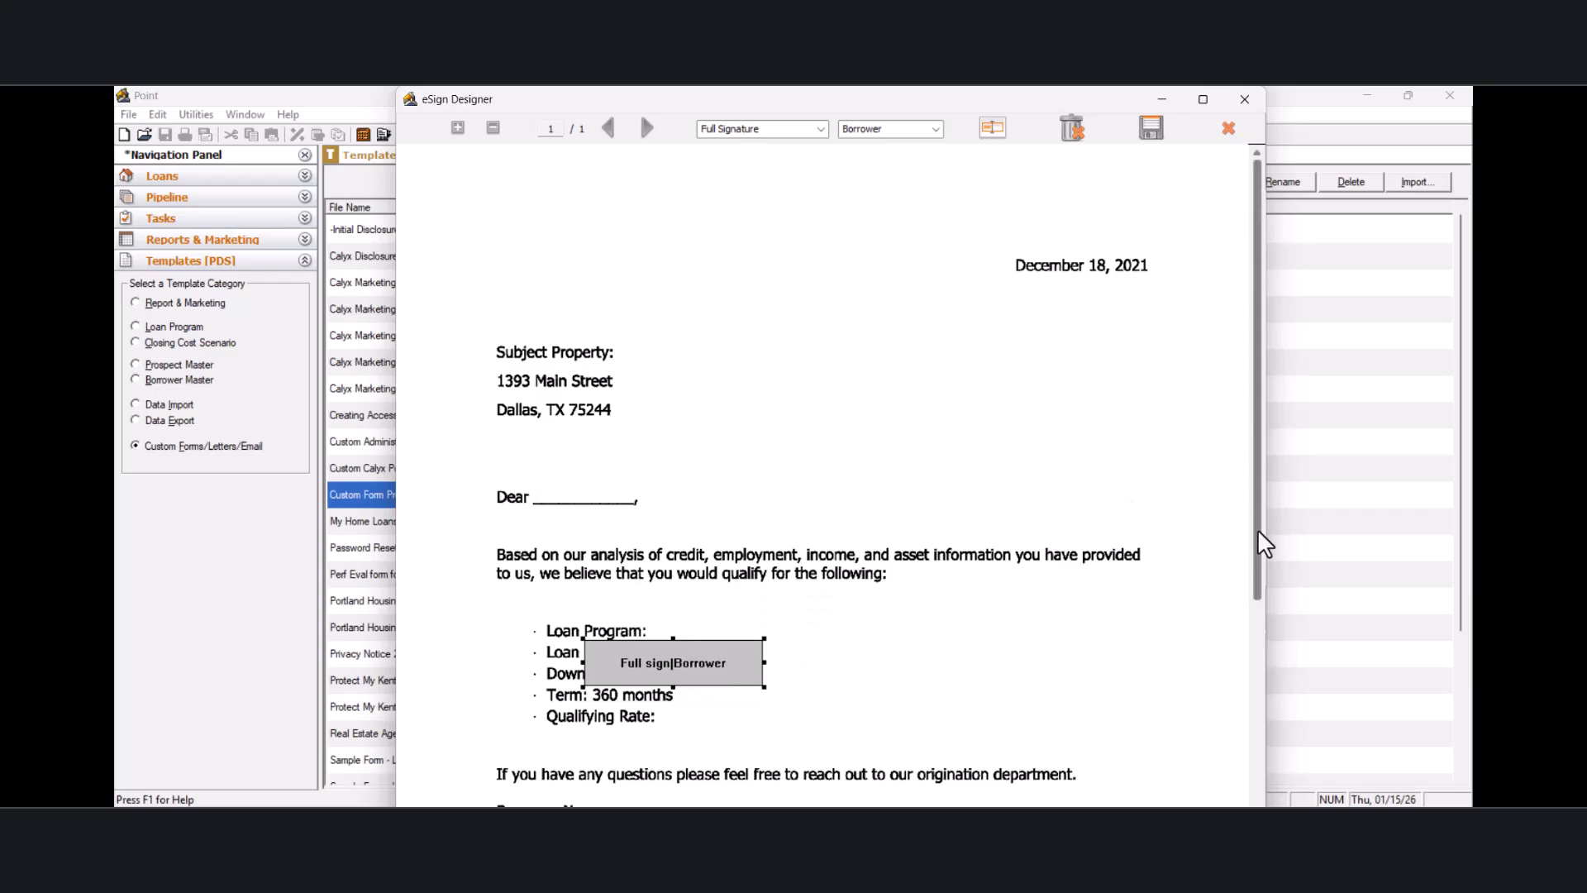
left_click_drag(1259, 536, 1312, 739)
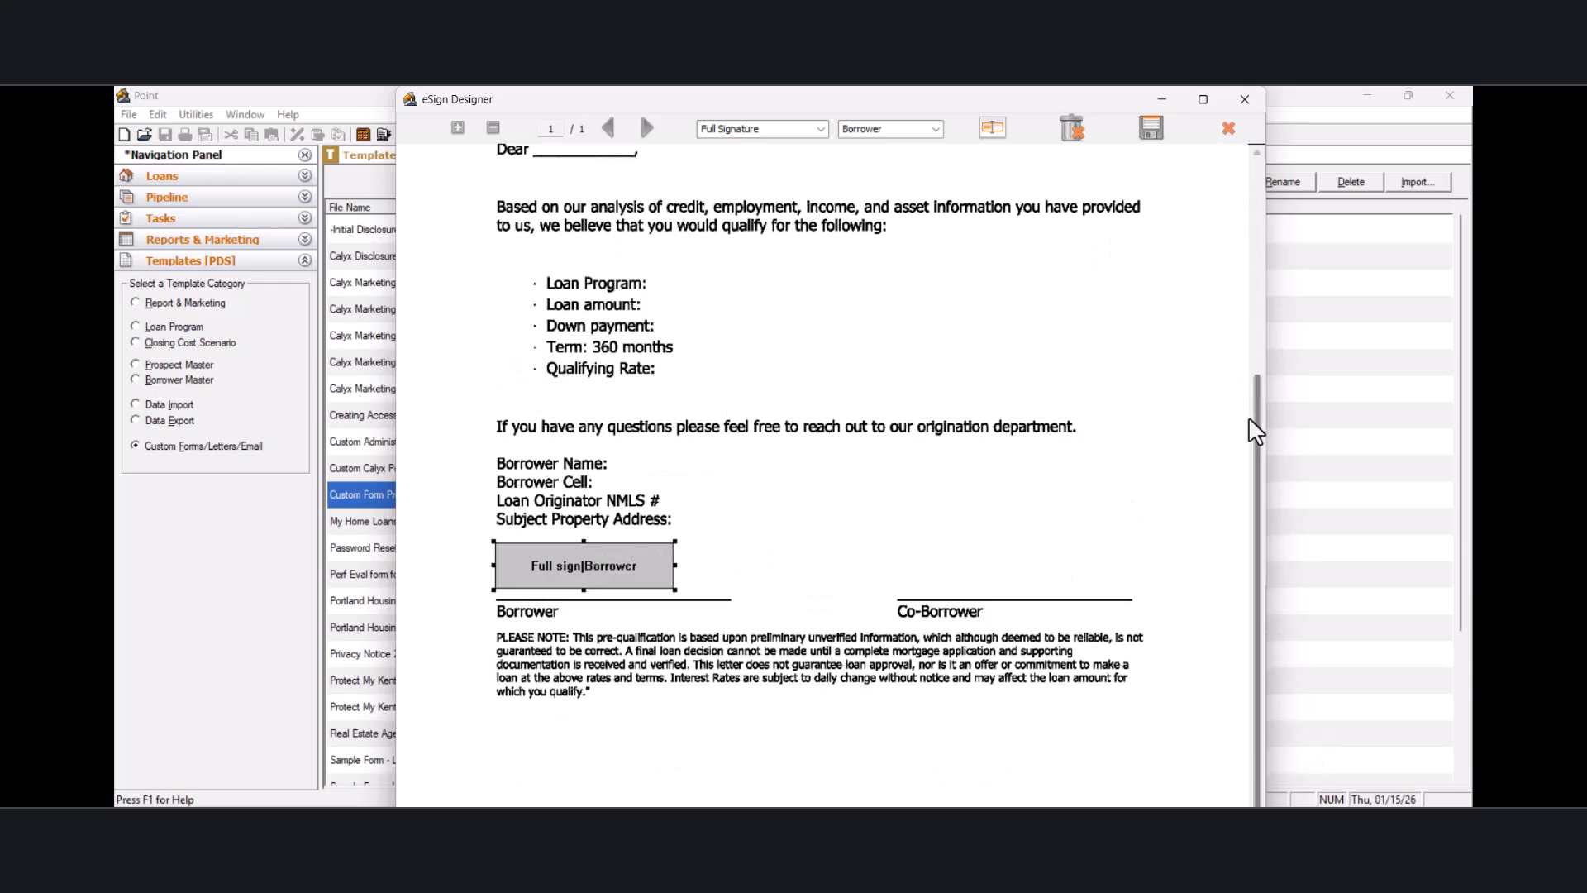
Step: Add a Full Signature block for the Co-Borrower and place it above the Co-Borrower line
left_click_drag(1258, 414, 1255, 154)
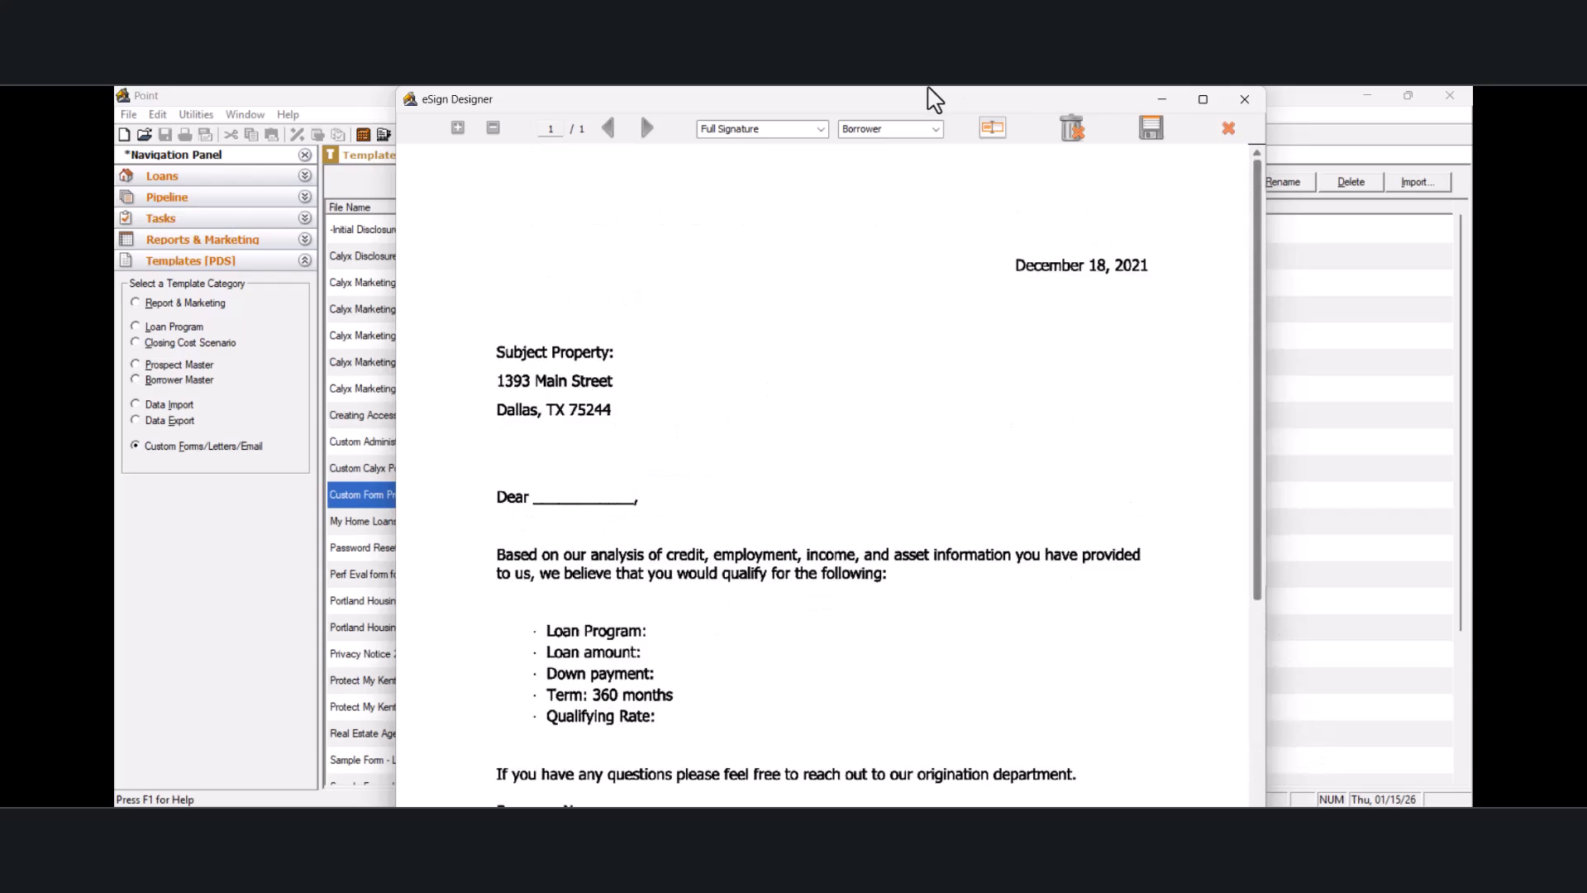
left_click(935, 130)
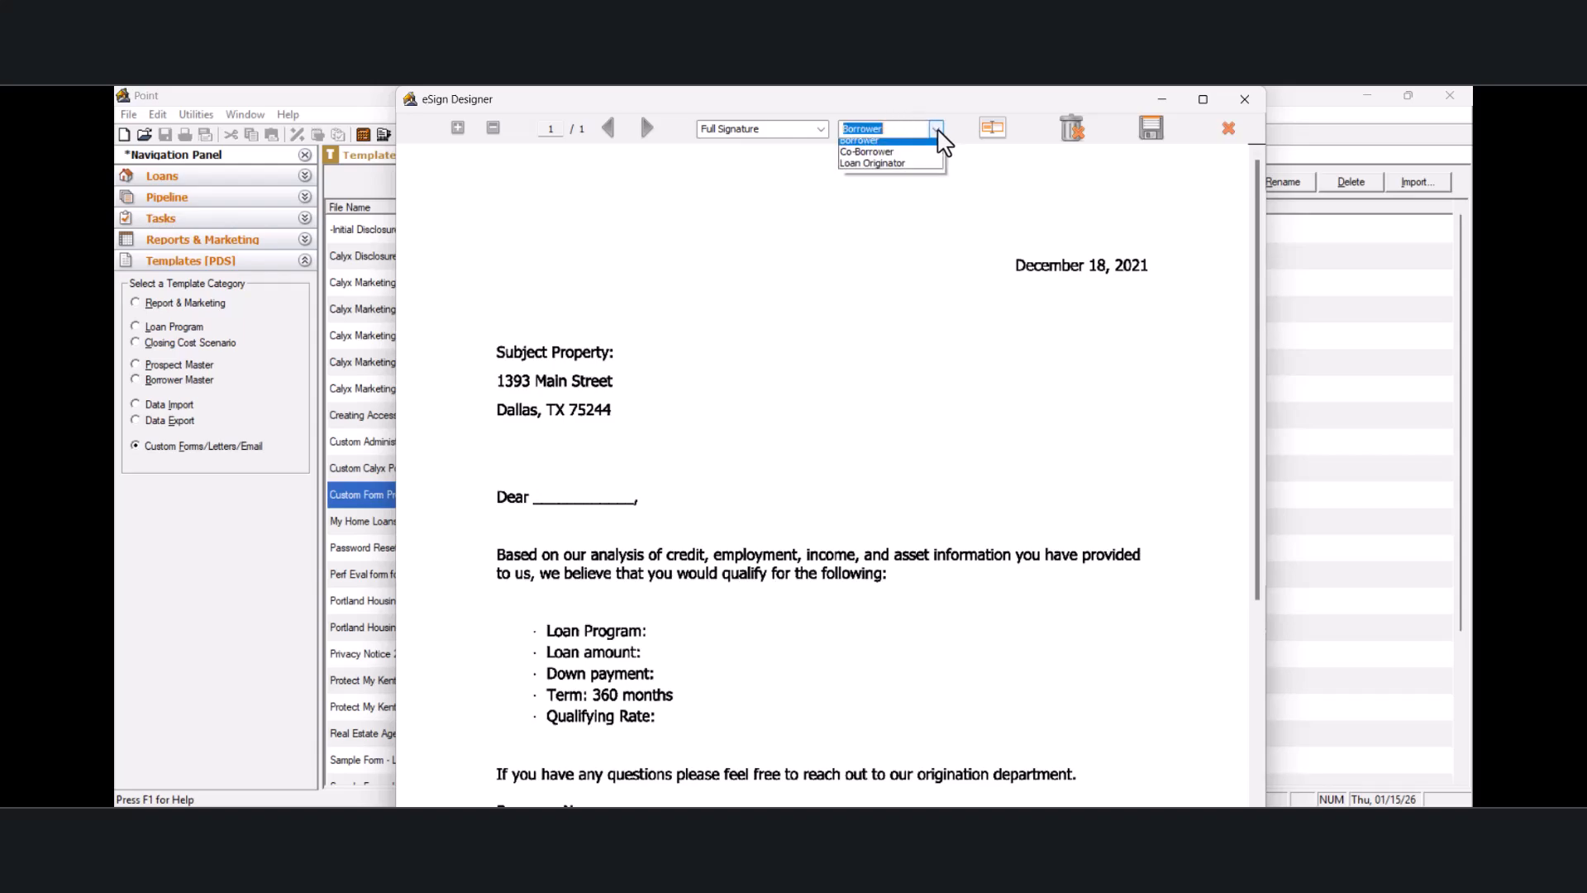
left_click(892, 151)
left_click(992, 129)
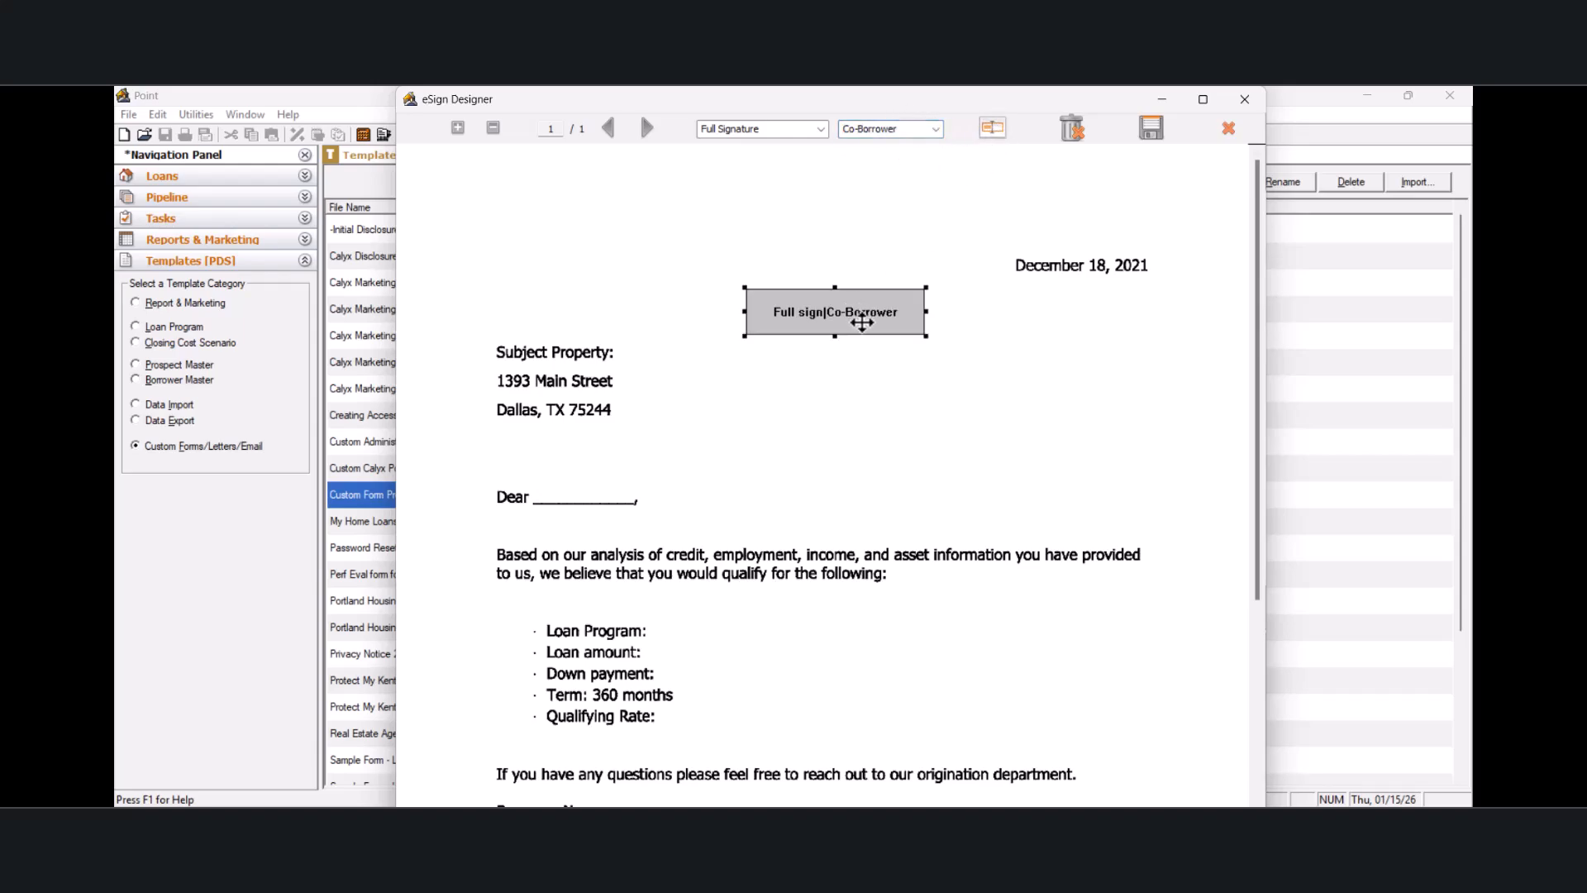
mouse_move(861, 324)
left_mouse_down()
mouse_move(965, 407)
mouse_move(992, 479)
left_mouse_up()
mouse_move(1256, 302)
left_mouse_down()
mouse_move(1306, 496)
mouse_move(1306, 571)
mouse_move(1272, 475)
left_mouse_up()
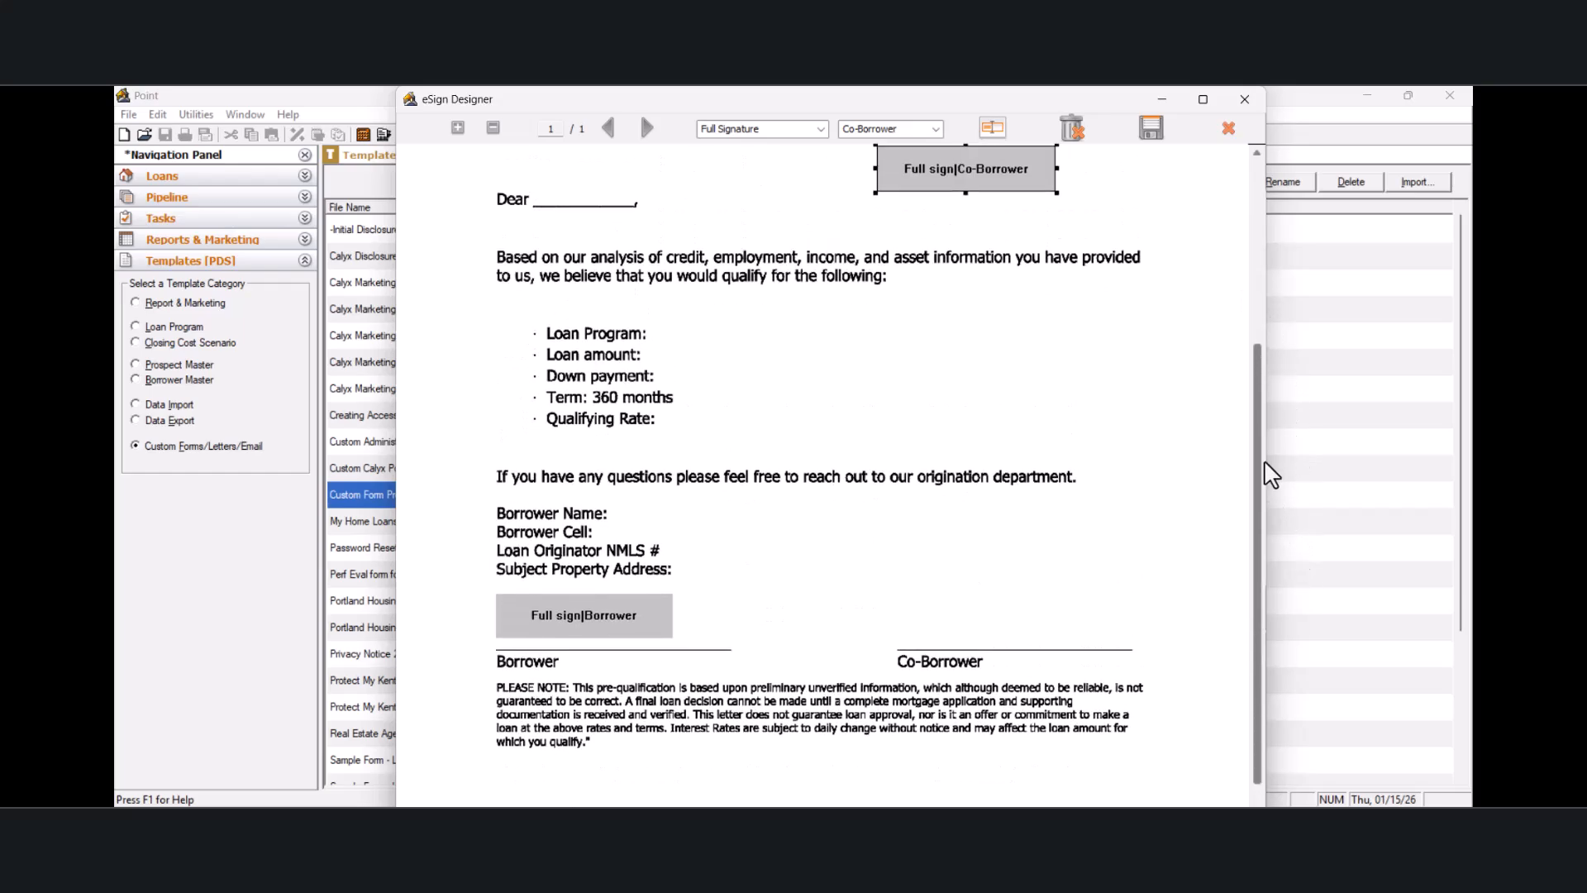
mouse_move(996, 174)
left_mouse_down()
mouse_move(1099, 549)
mouse_move(1009, 617)
mouse_move(1024, 616)
left_mouse_up()
Step: Save the prequalification form's signature blocks and close the eSign Designer
left_click_drag(1265, 400, 1257, 221)
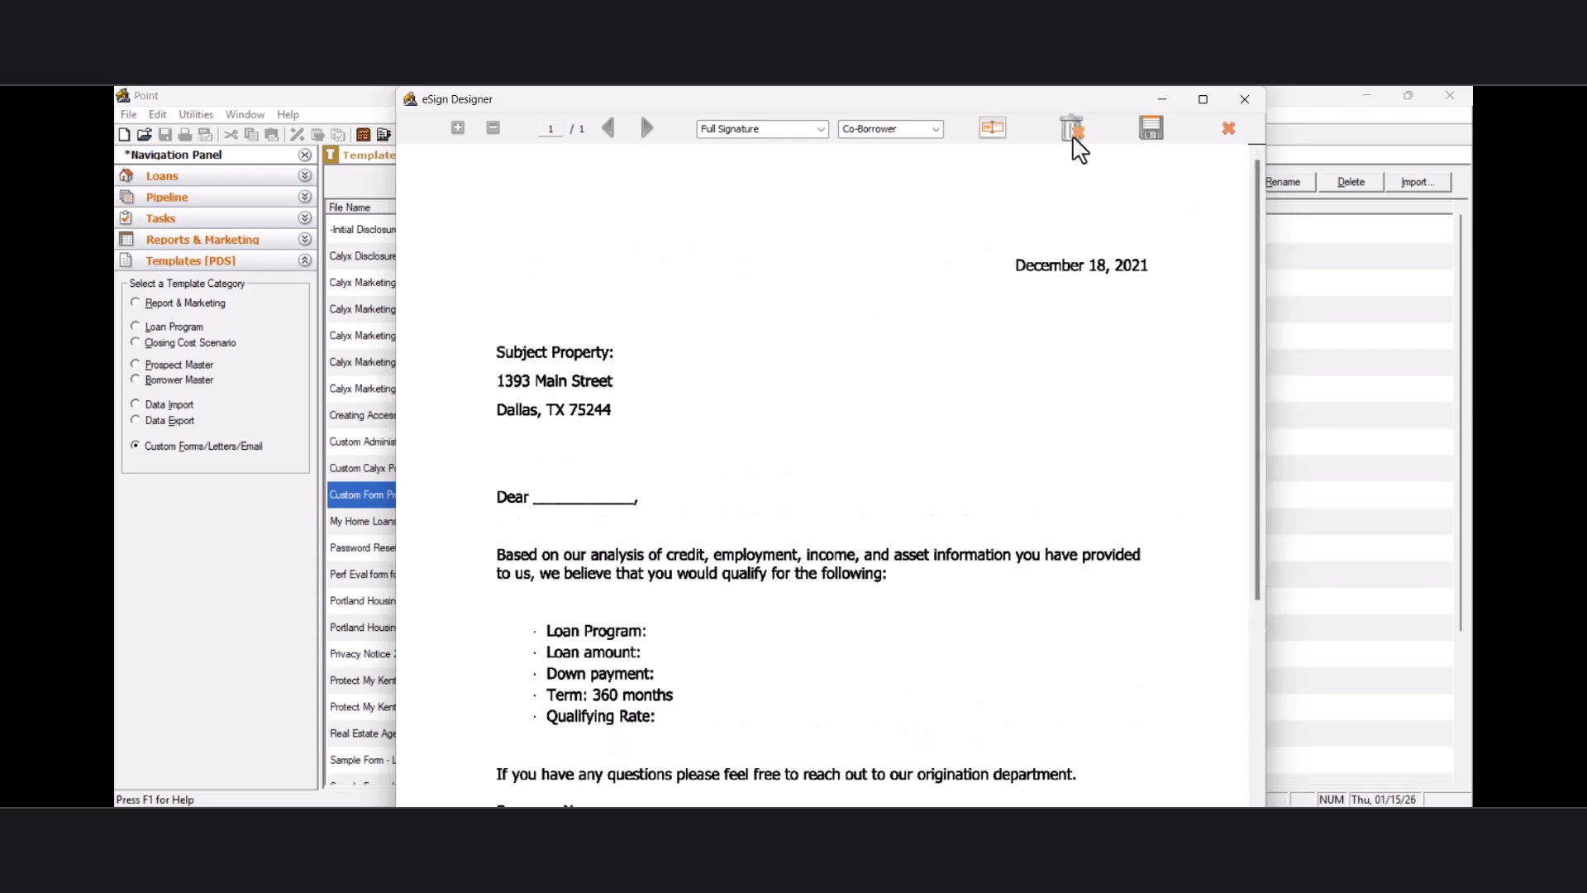
left_click(1152, 129)
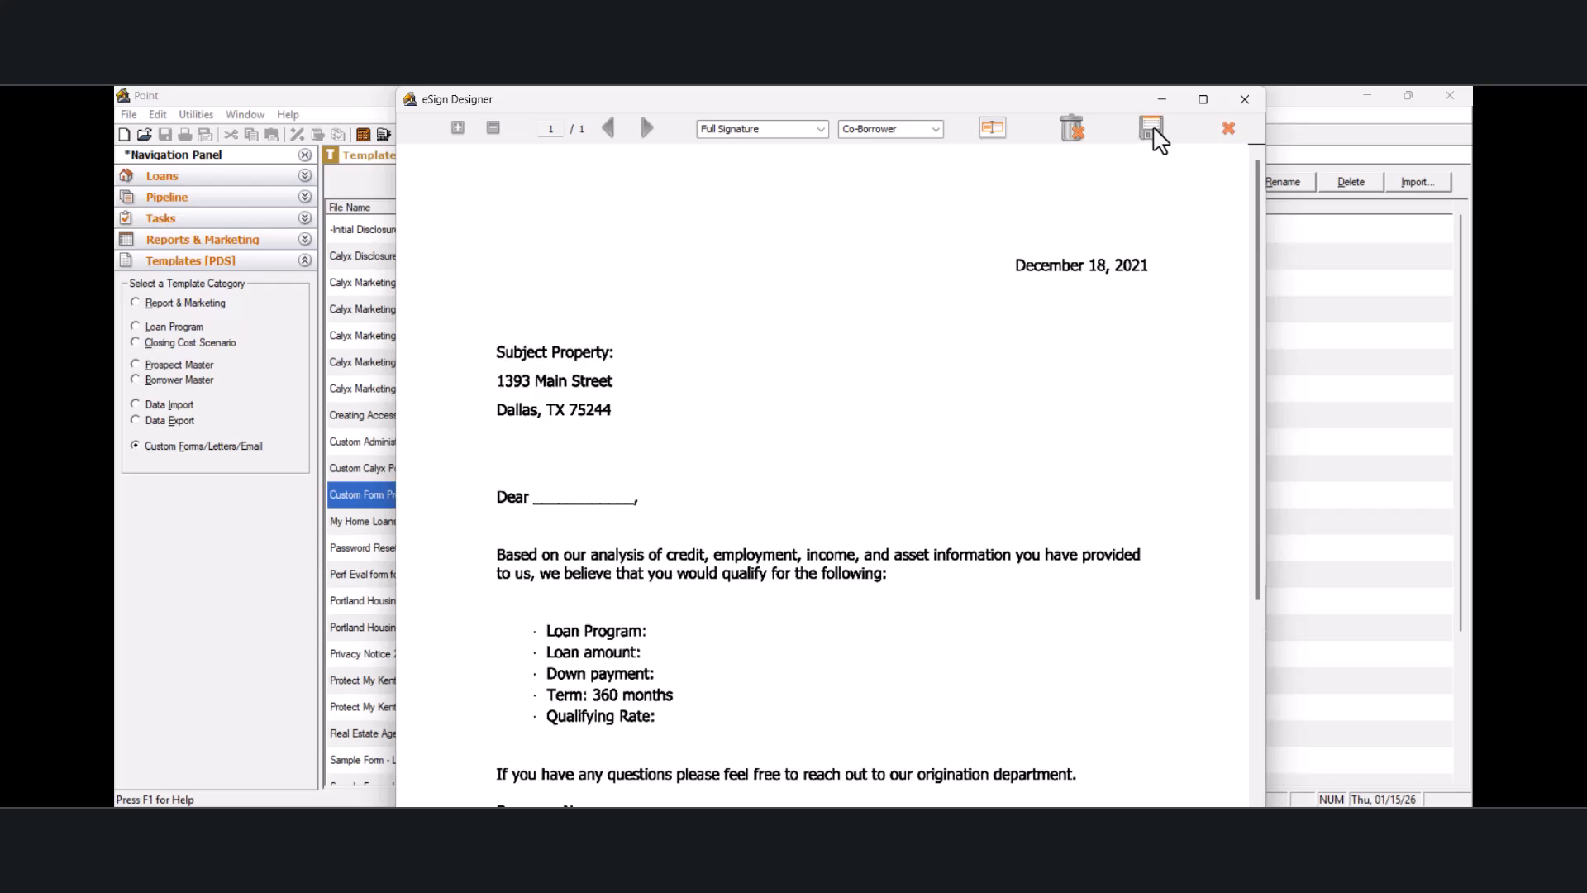
left_click(1245, 105)
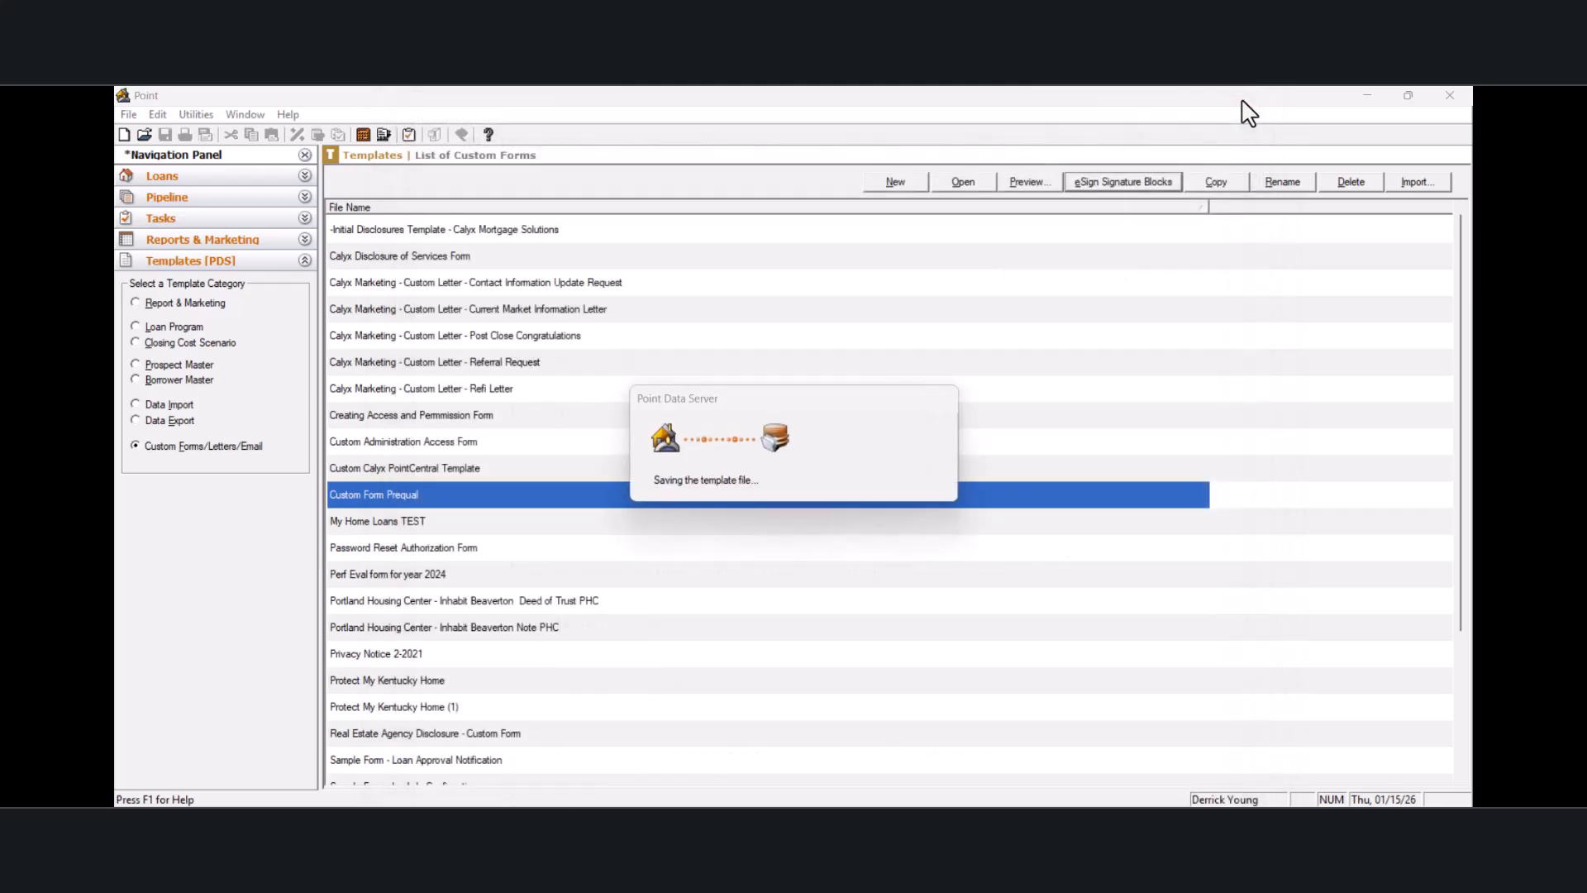